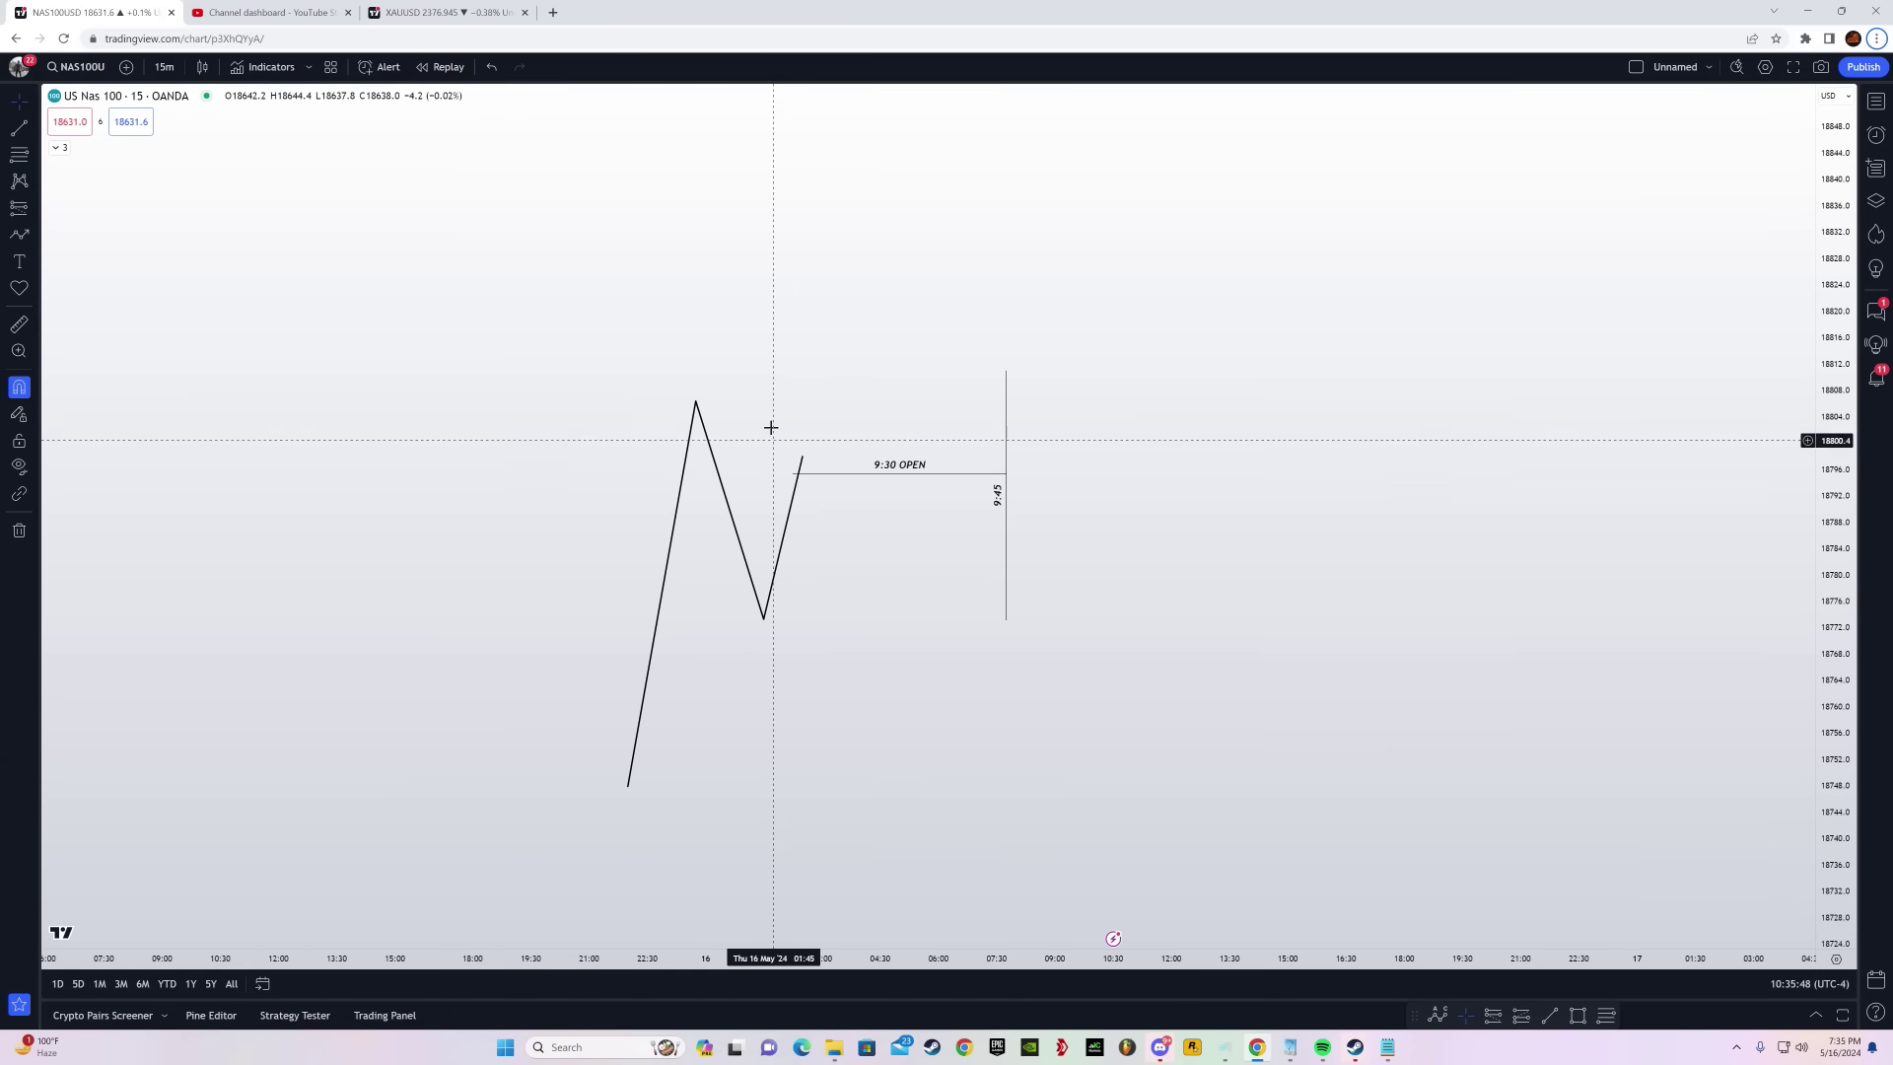
# Draw short horizontal trend lines extending forward from the pullback low and from the swing high
pyautogui.click(19, 128)
pyautogui.click(763, 621)
pyautogui.click(897, 621)
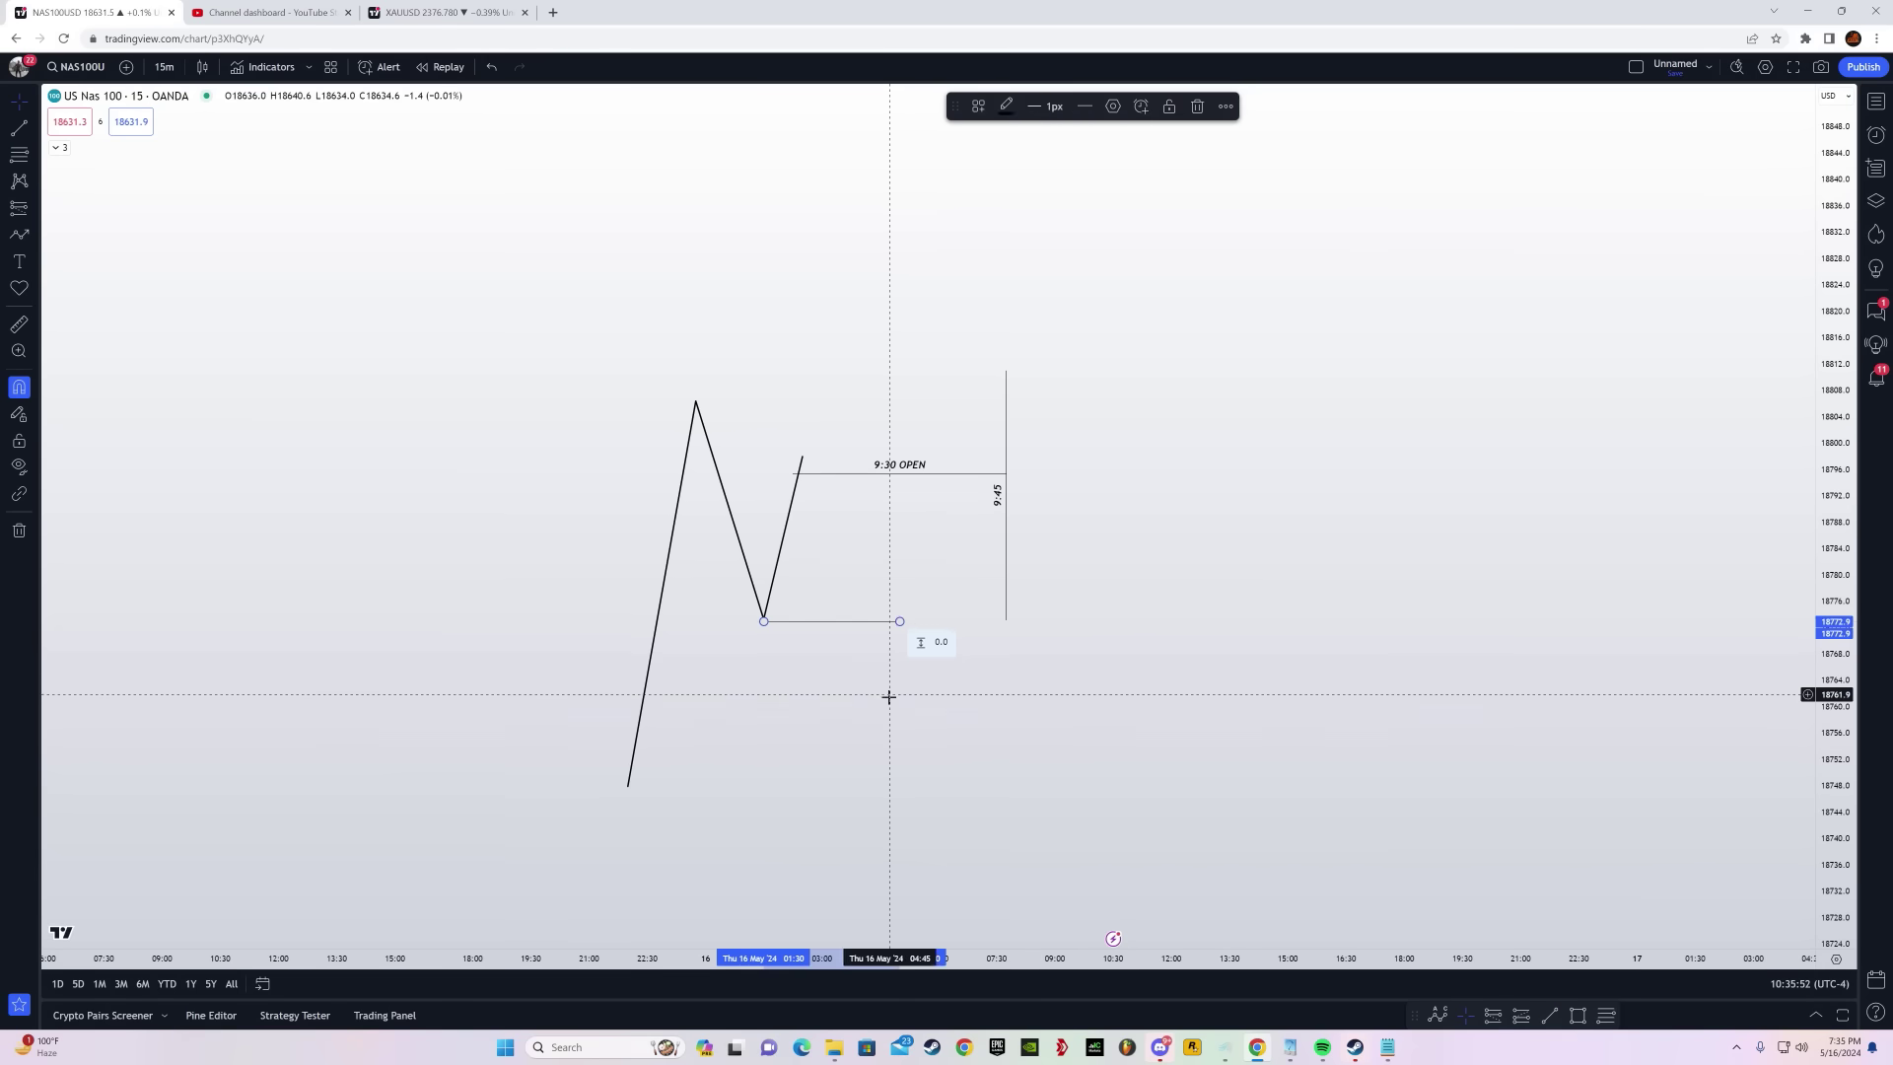
pyautogui.click(12, 128)
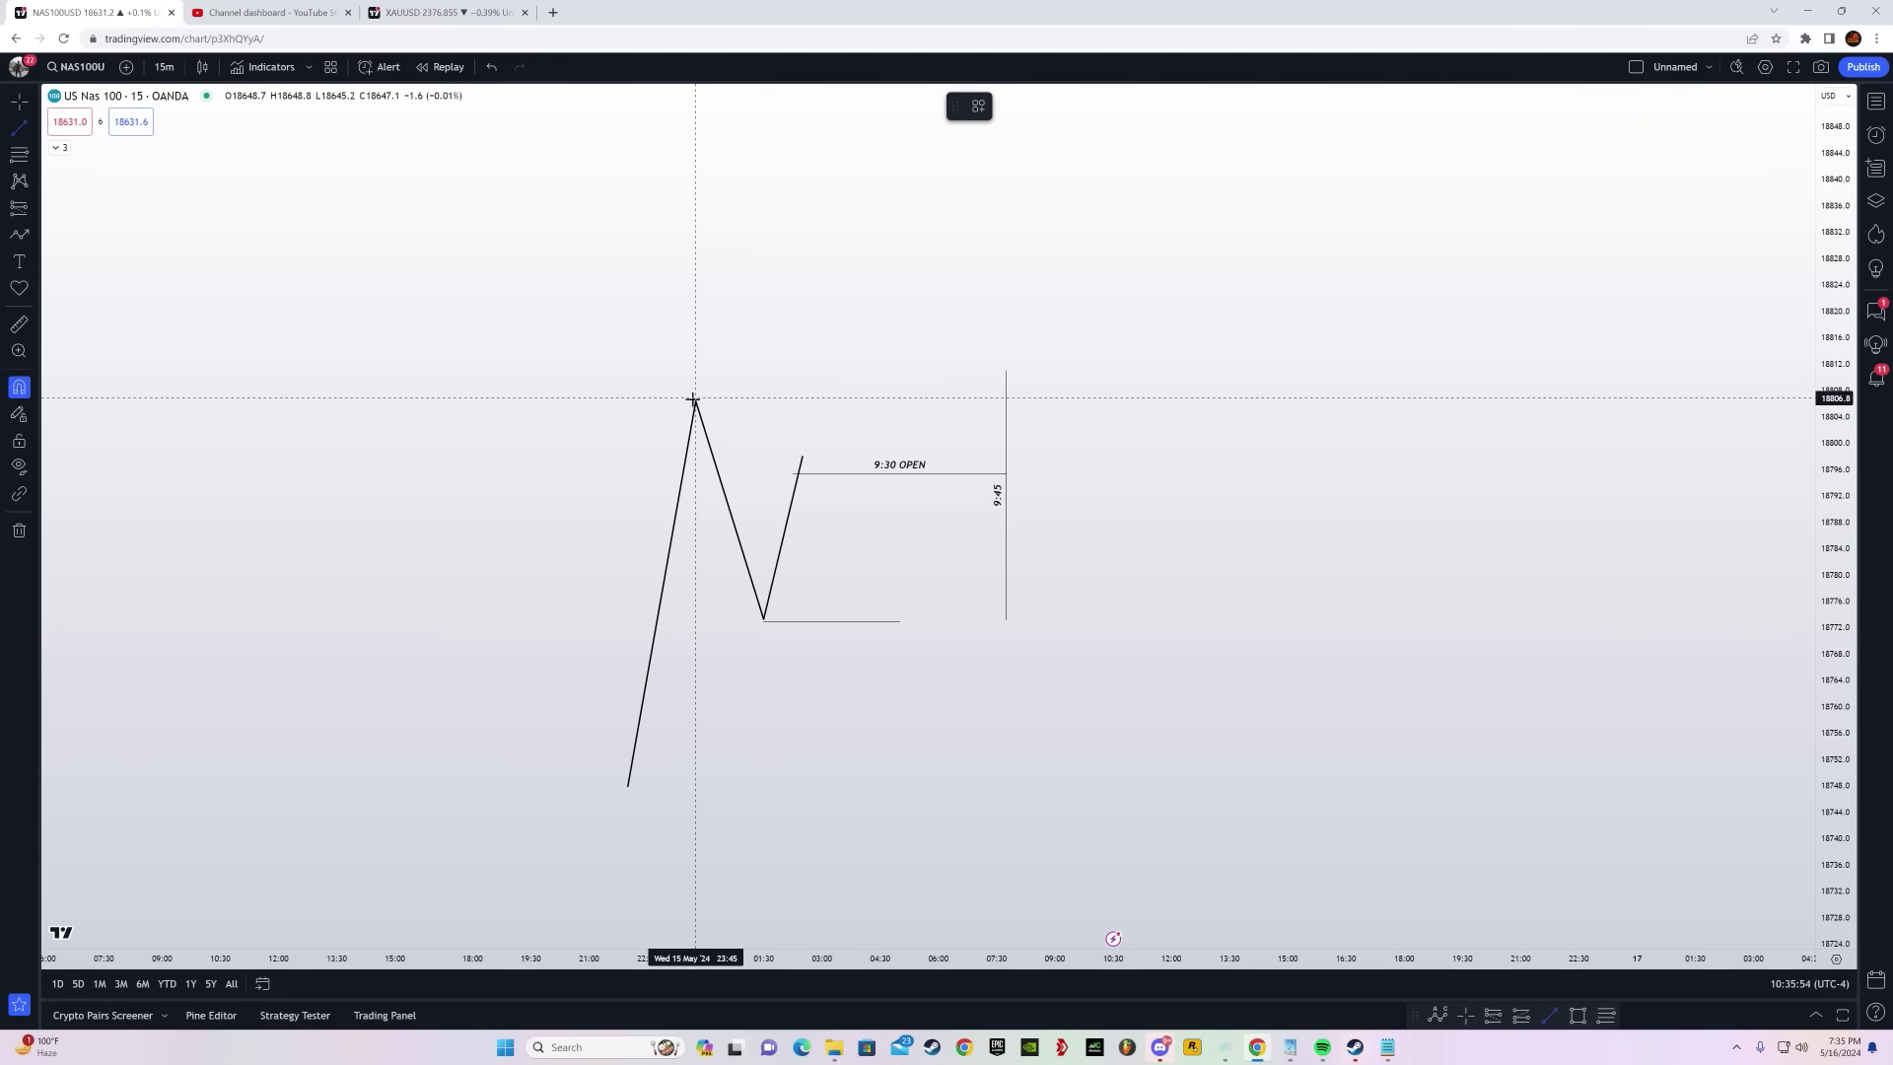
pyautogui.click(695, 400)
pyautogui.click(889, 401)
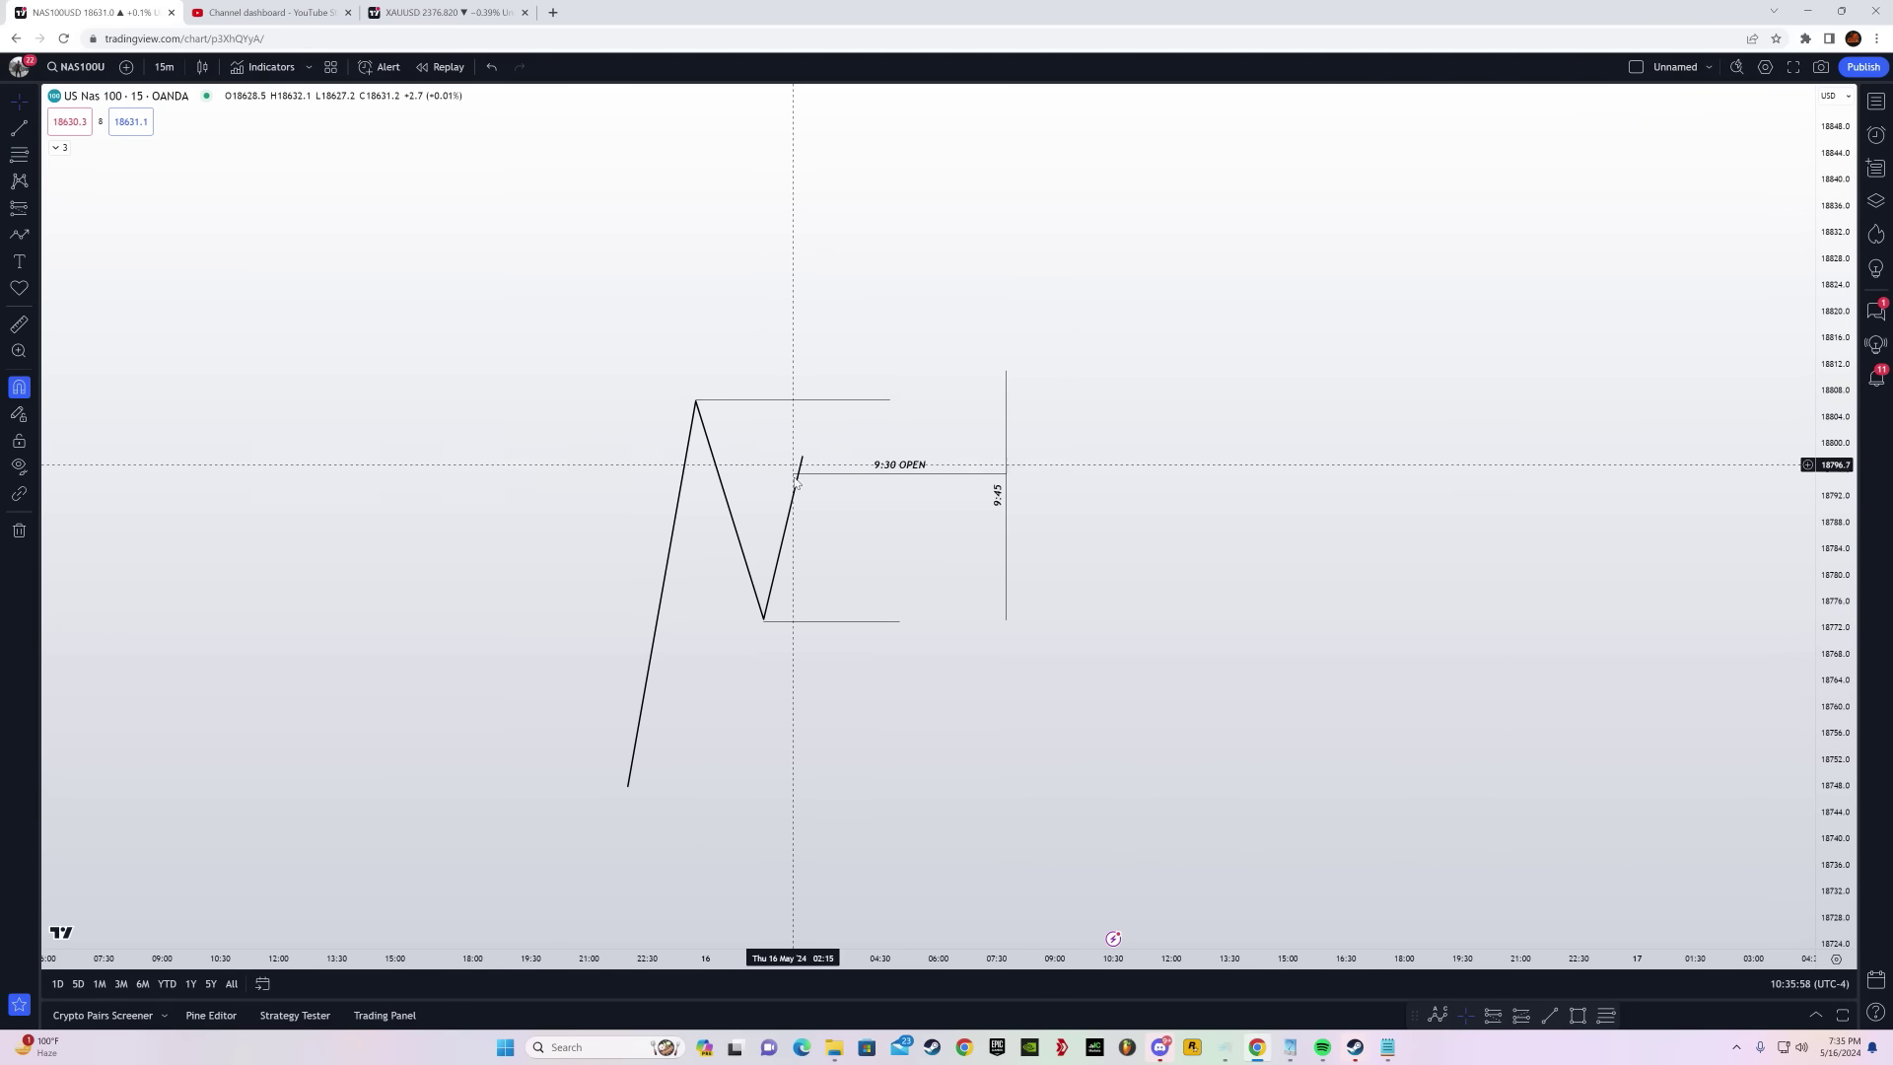
# Draw a zigzag path from the end of the last leg that breaks above the swing-high line, and undo it
pyautogui.click(18, 234)
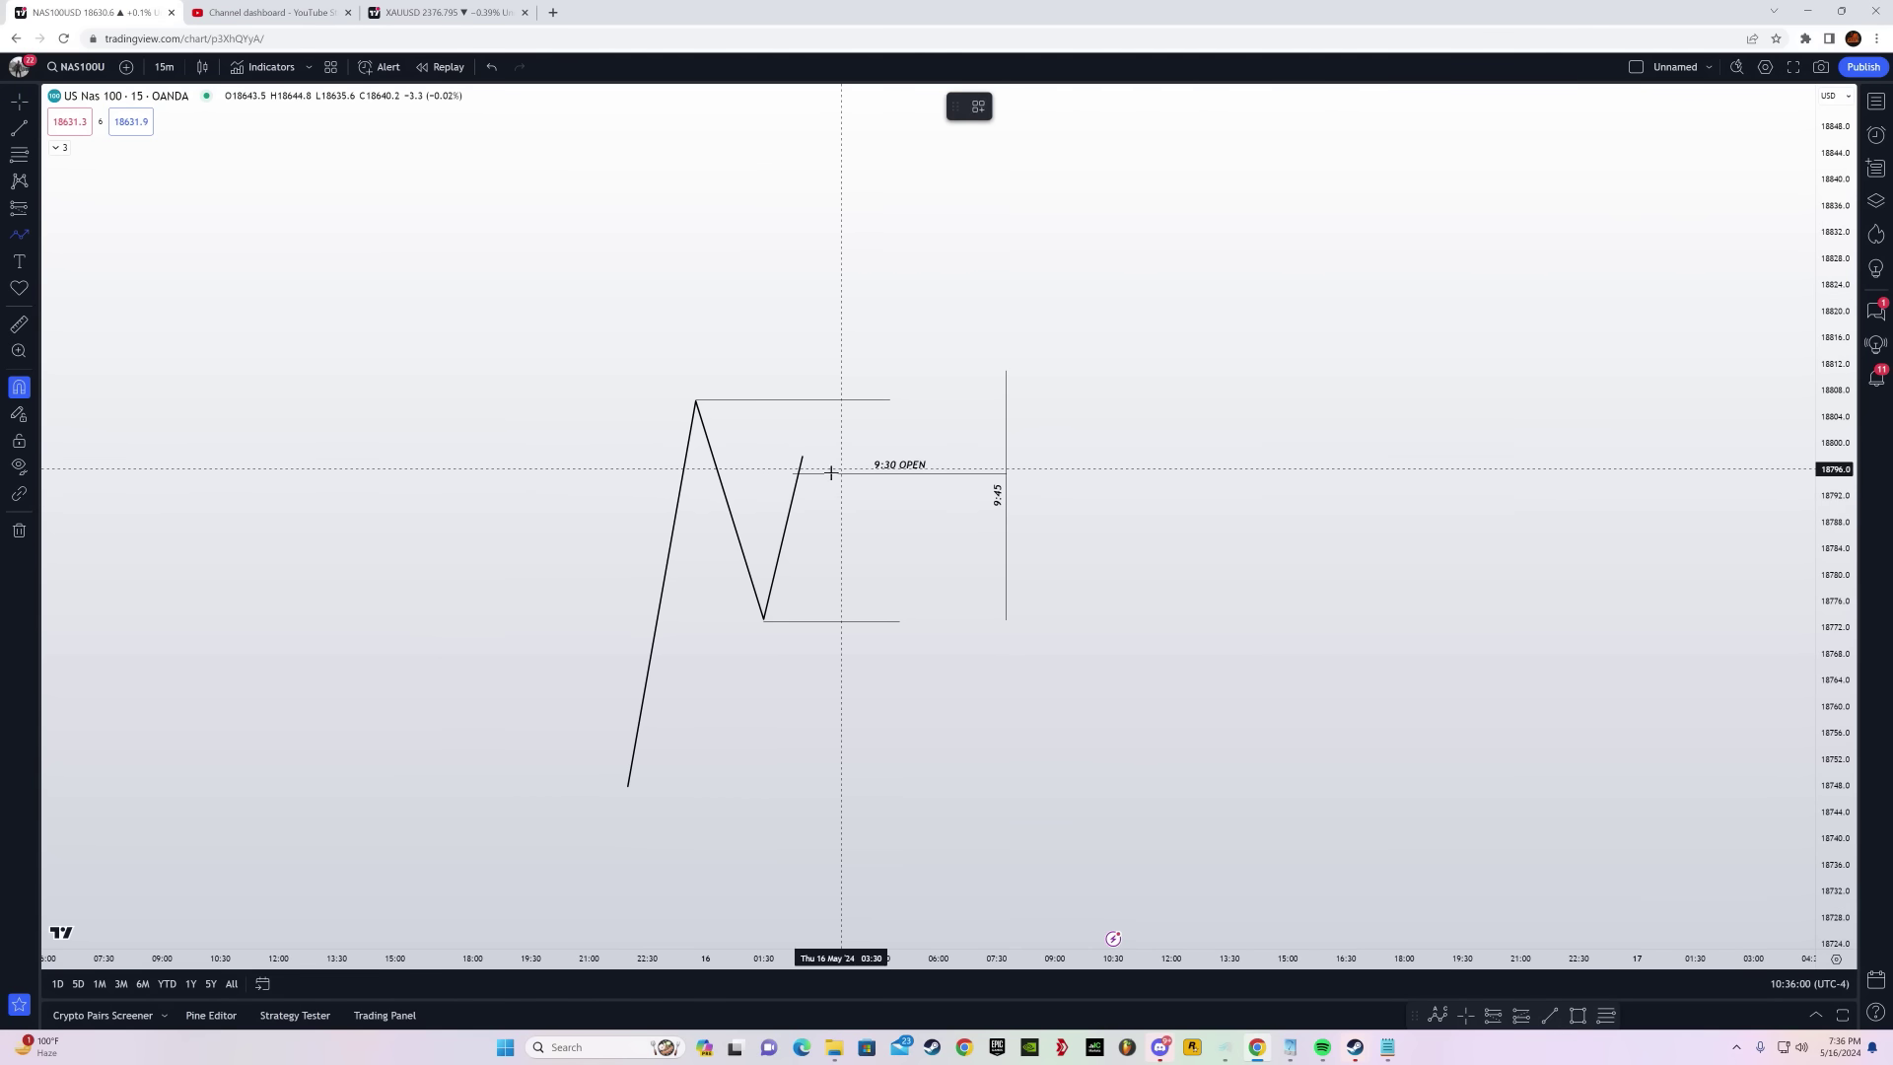
pyautogui.click(801, 455)
pyautogui.click(821, 357)
pyautogui.click(841, 408)
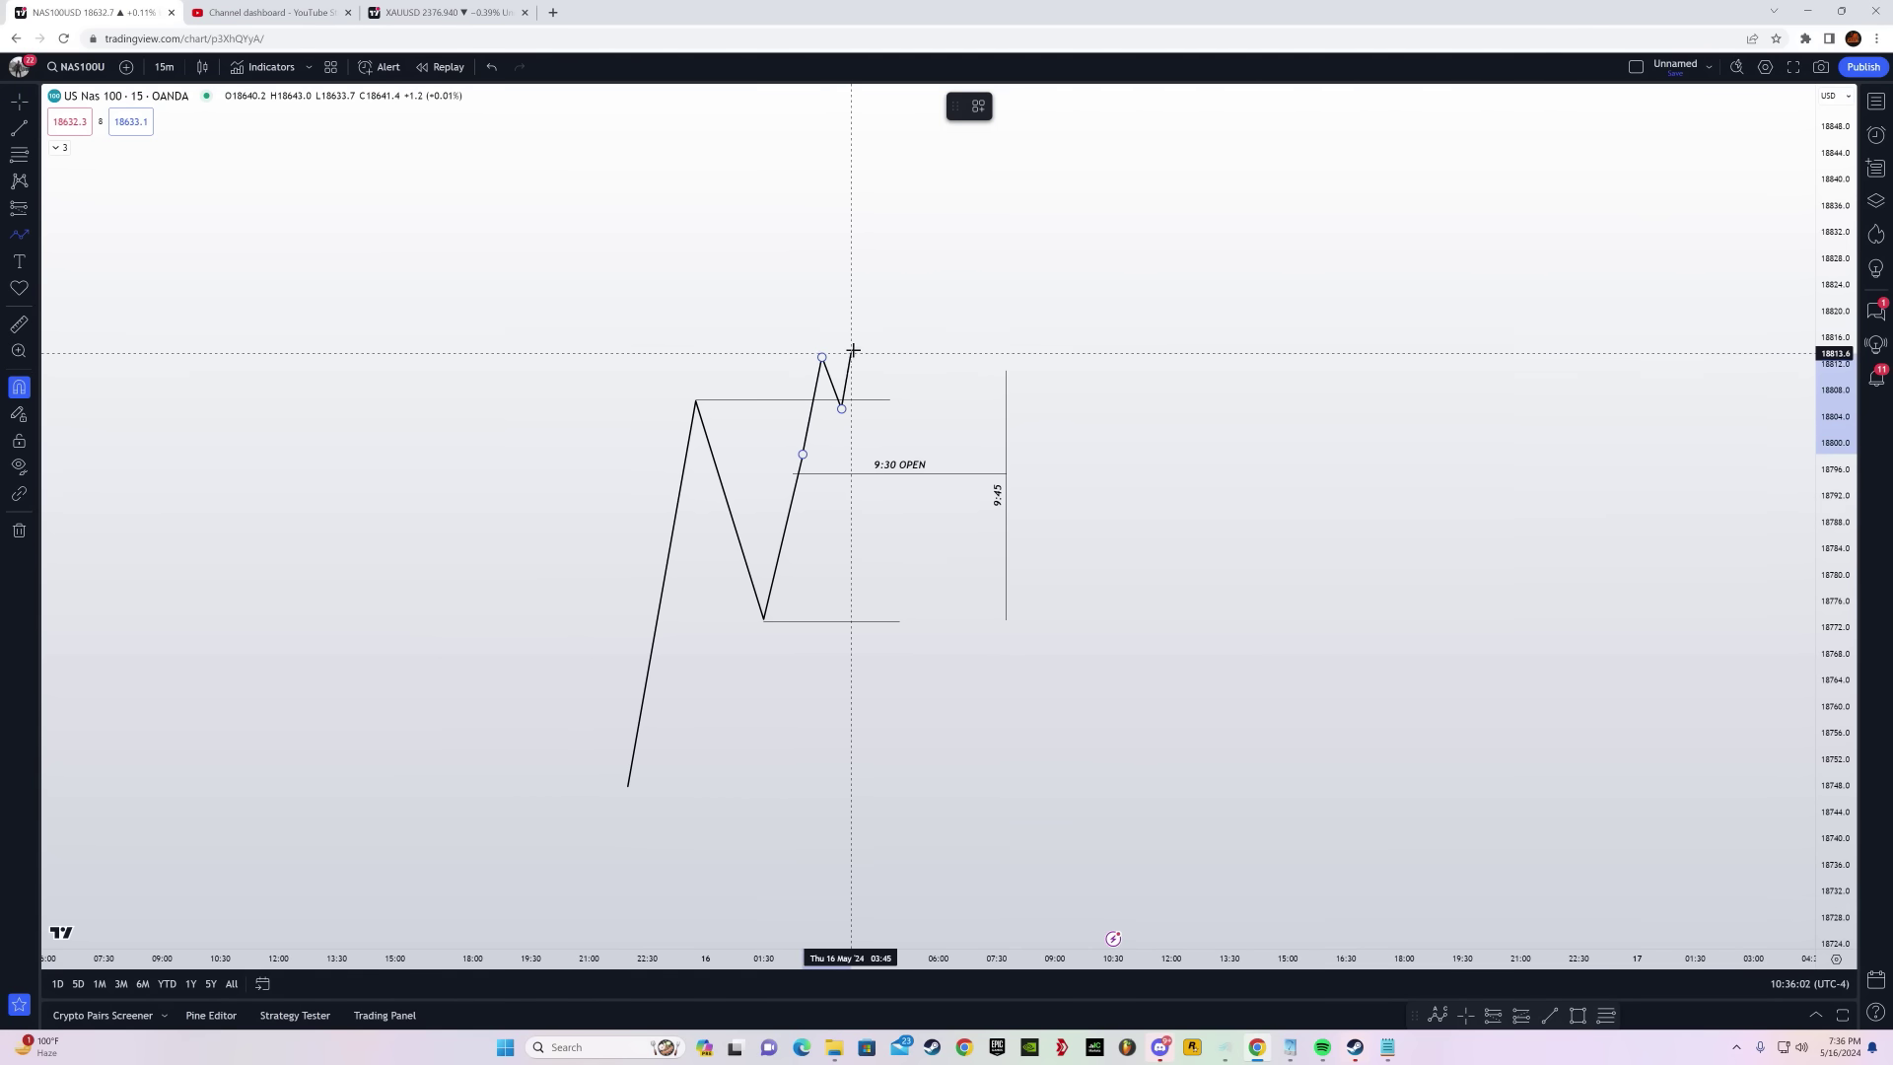
pyautogui.click(860, 341)
pyautogui.click(881, 429)
pyautogui.doubleClick(899, 372)
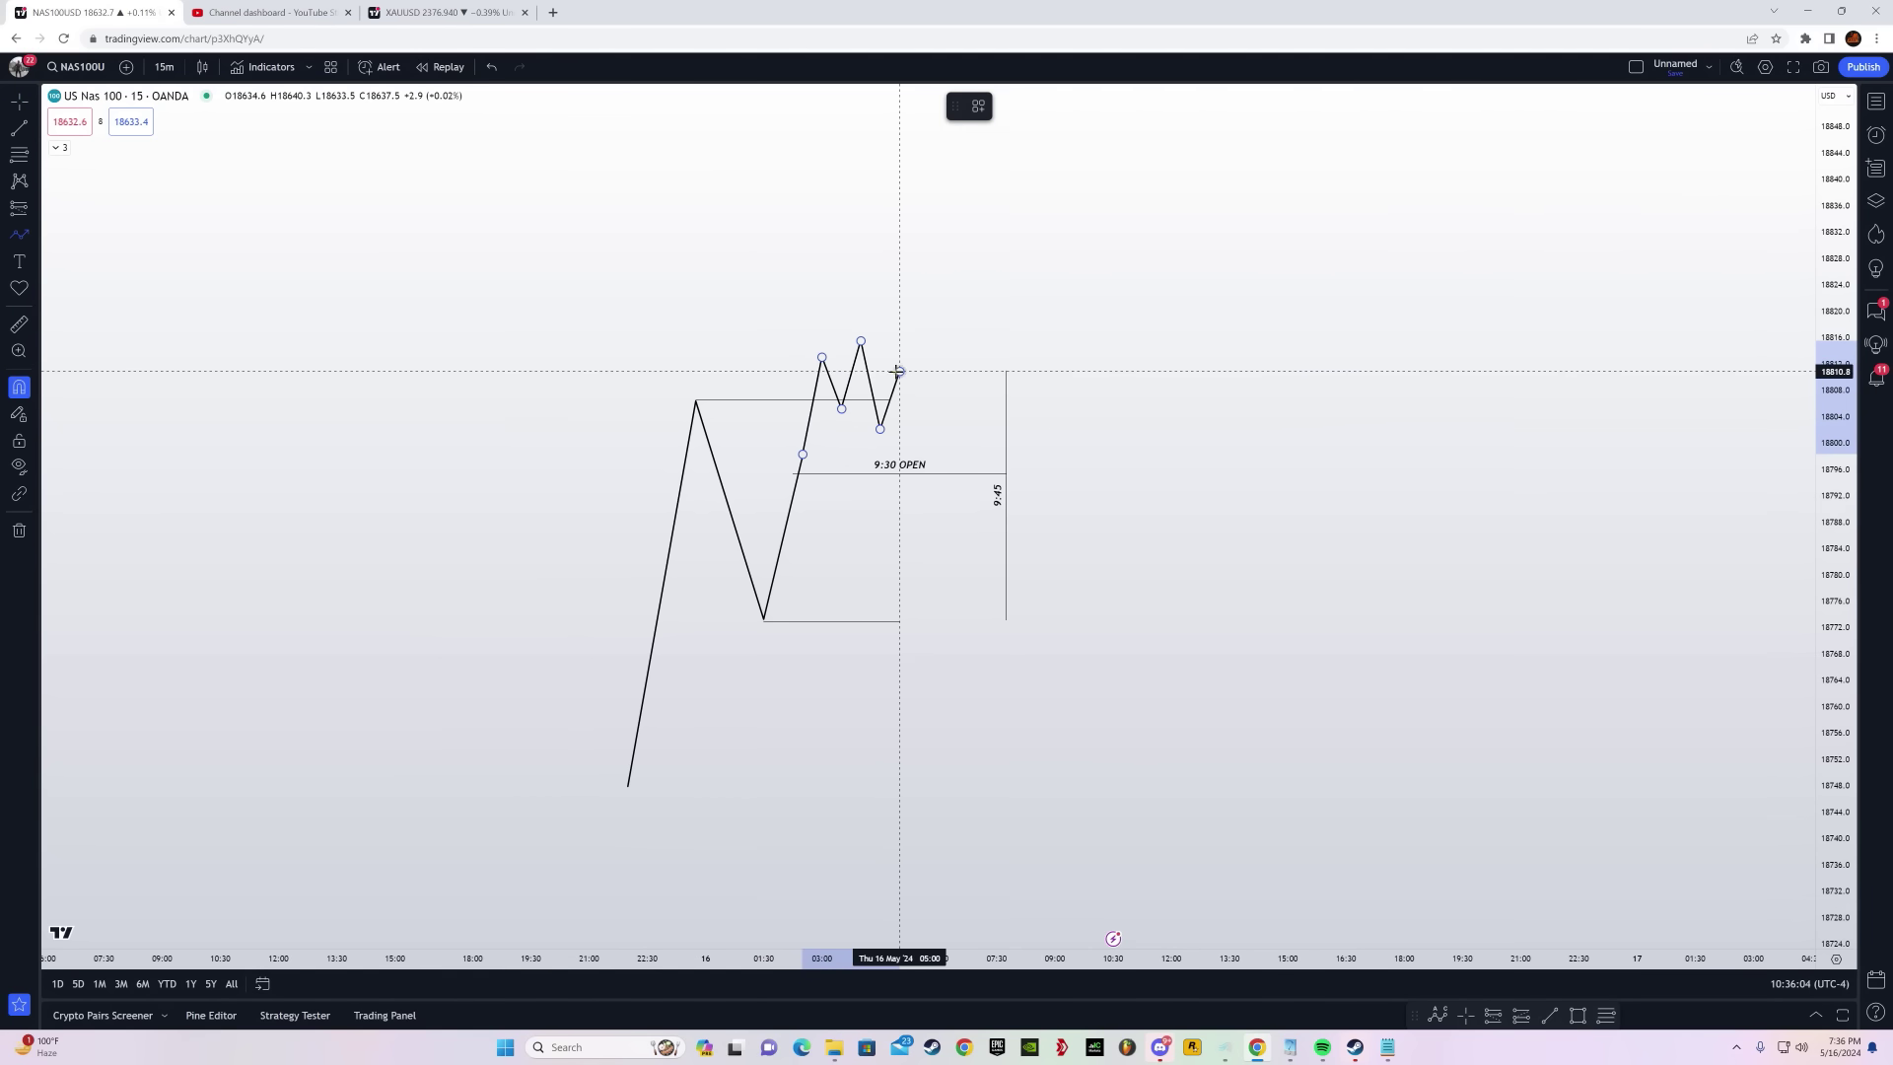
pyautogui.hotkey('ctrl', 'z')
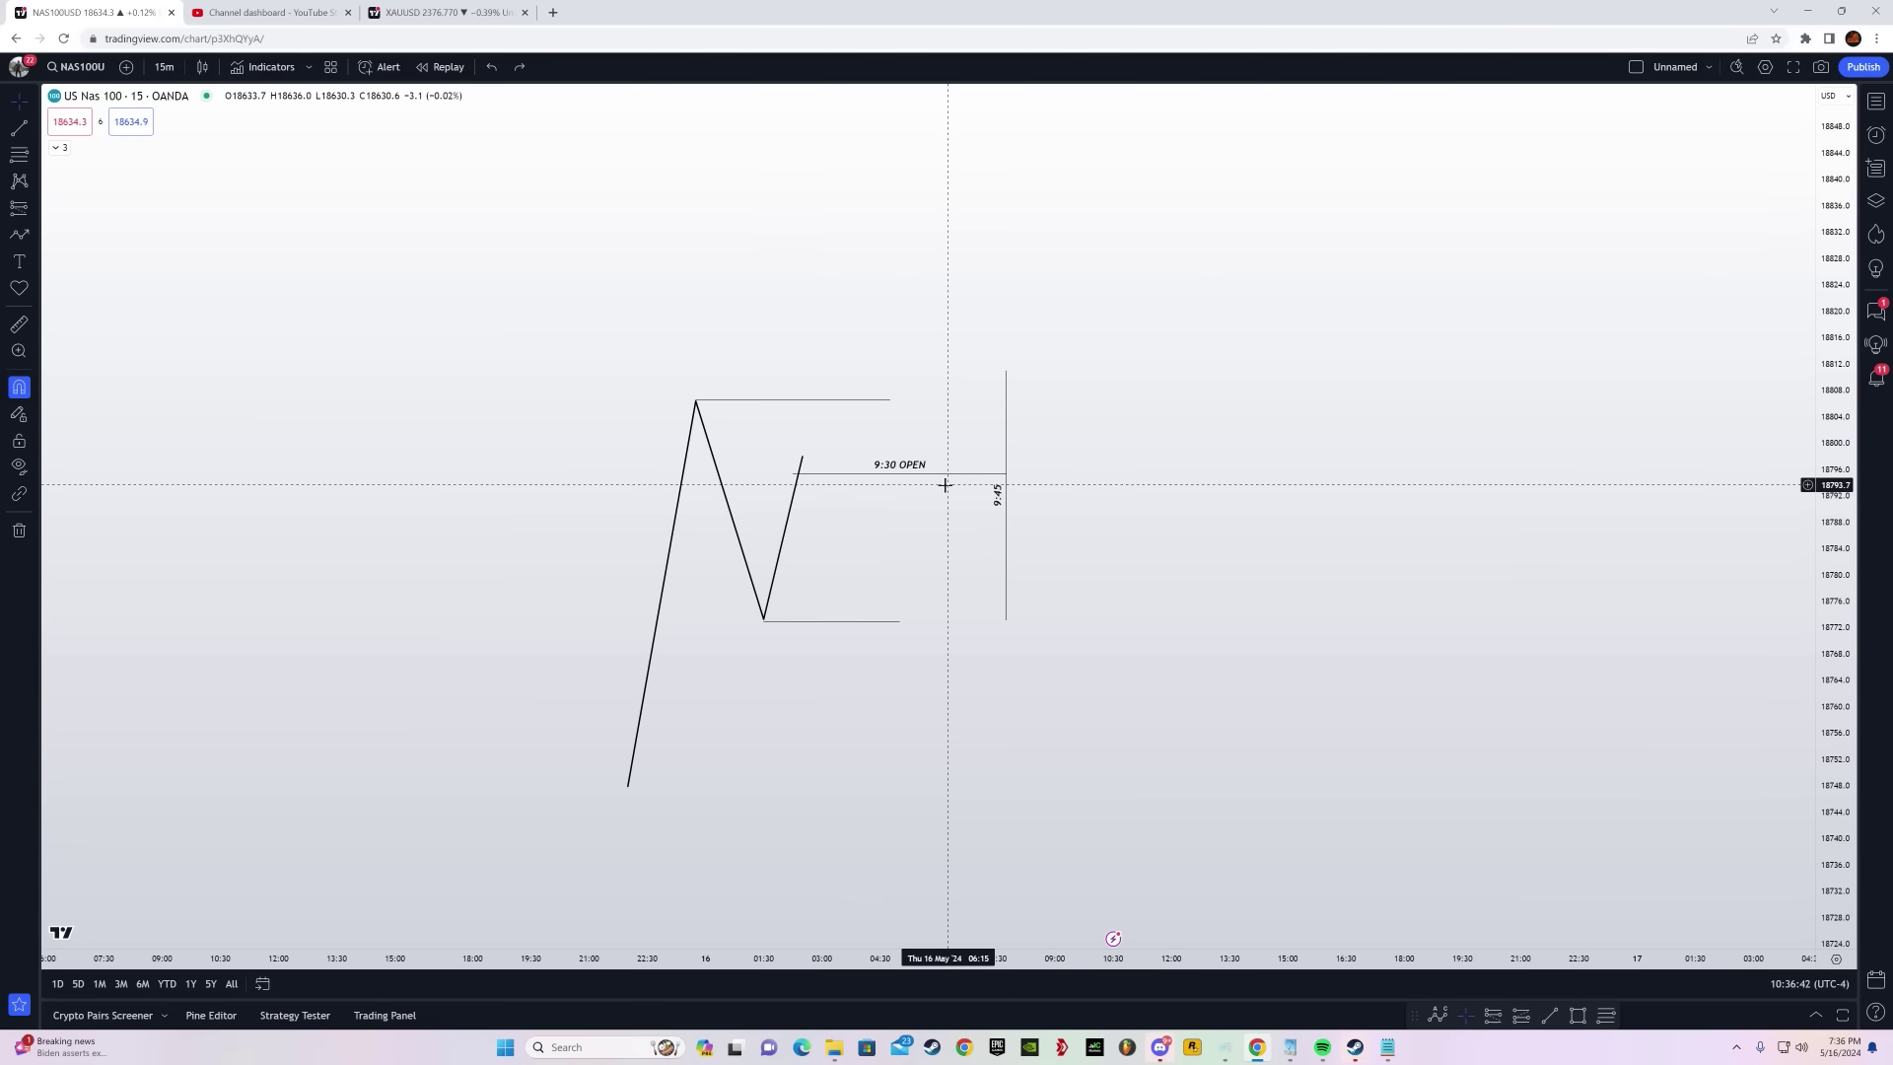
# Draw a path from the last leg's end that pushes above the swing-high line and falls back towards the 9:30 open line
pyautogui.click(19, 234)
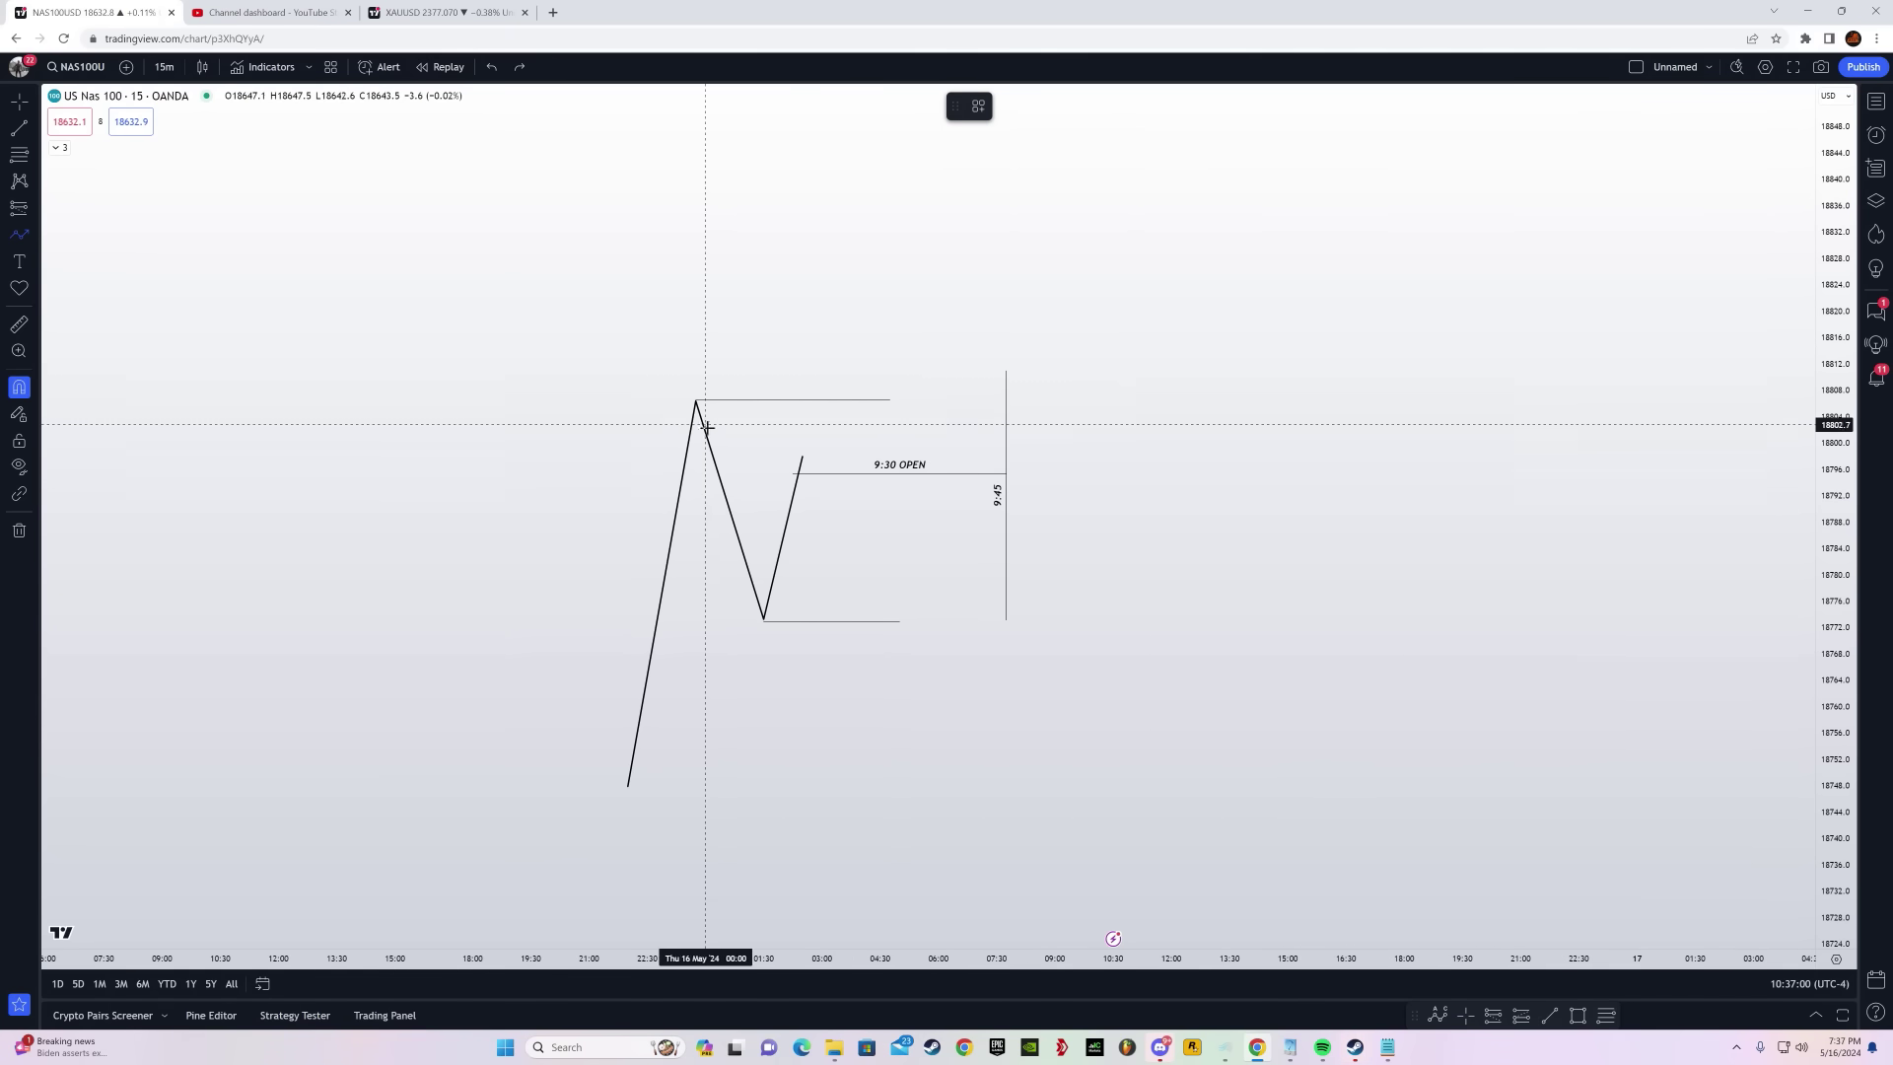
pyautogui.click(804, 452)
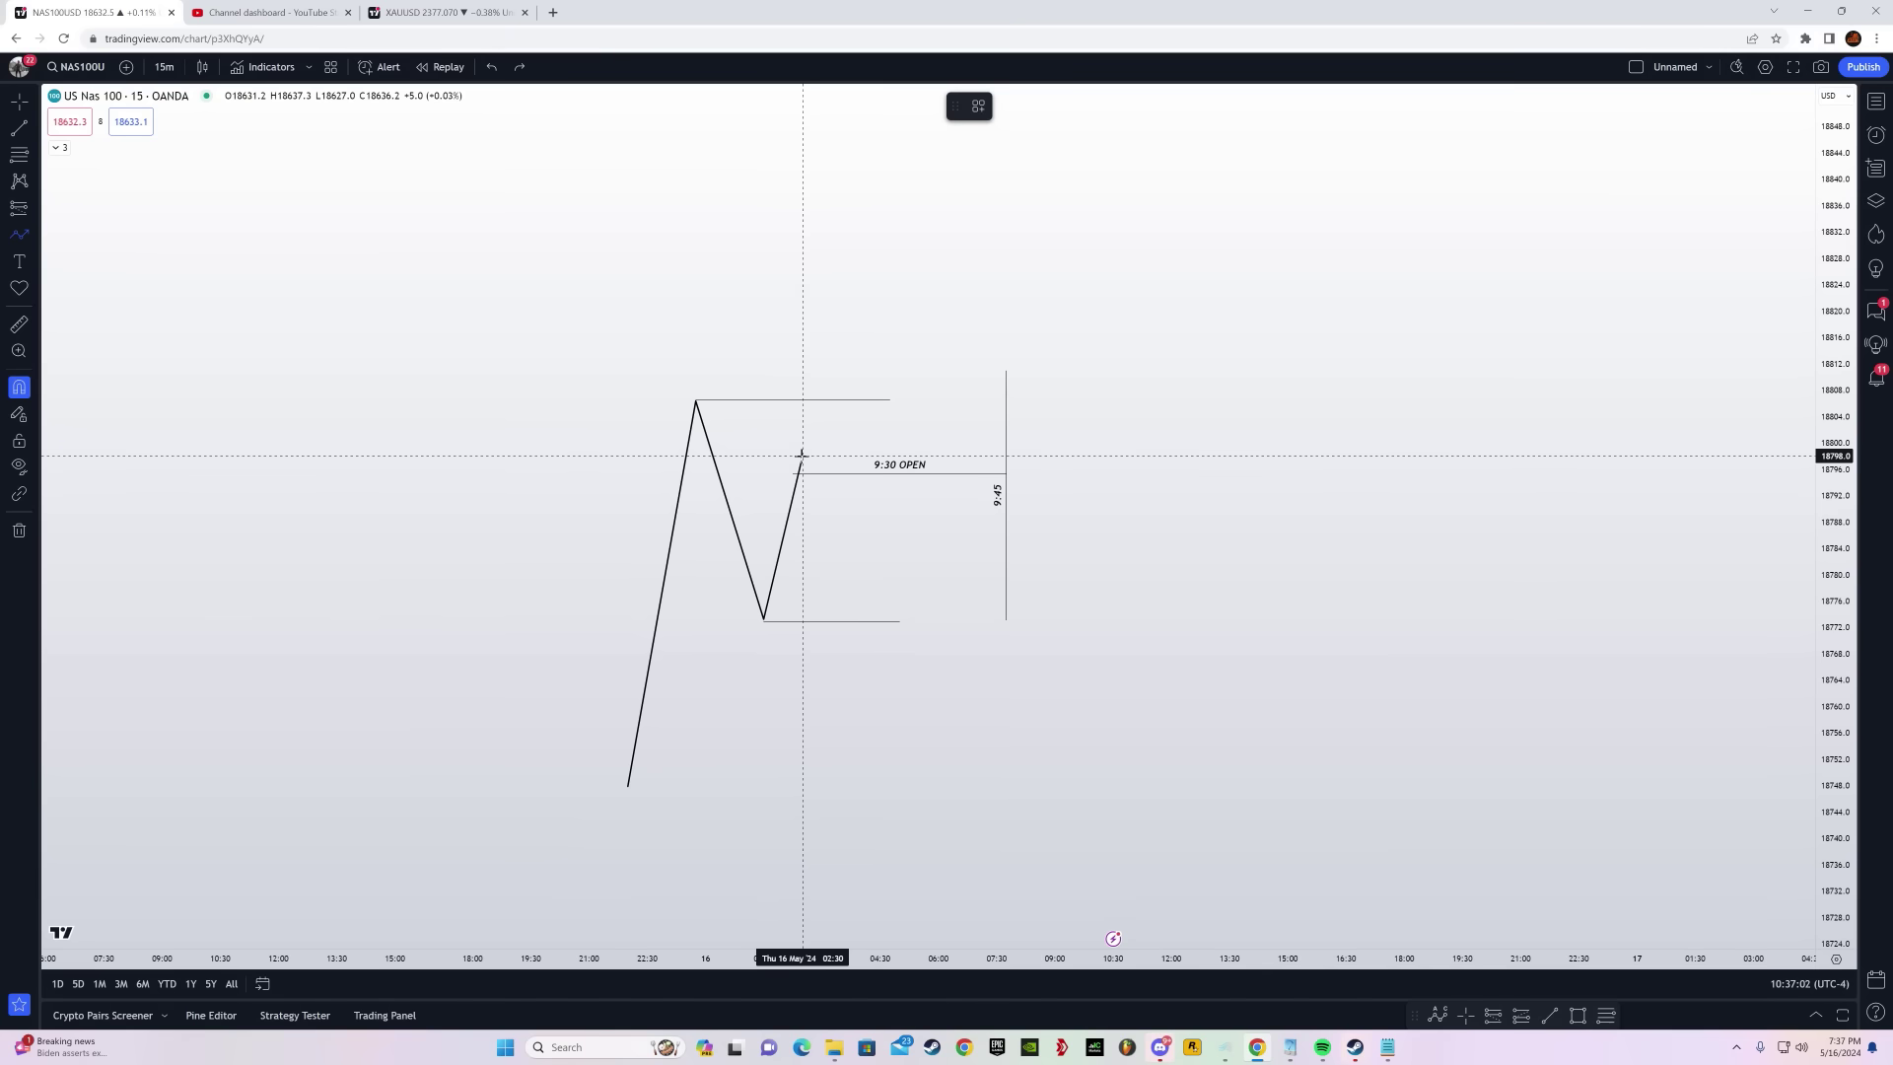
pyautogui.click(820, 403)
pyautogui.click(832, 432)
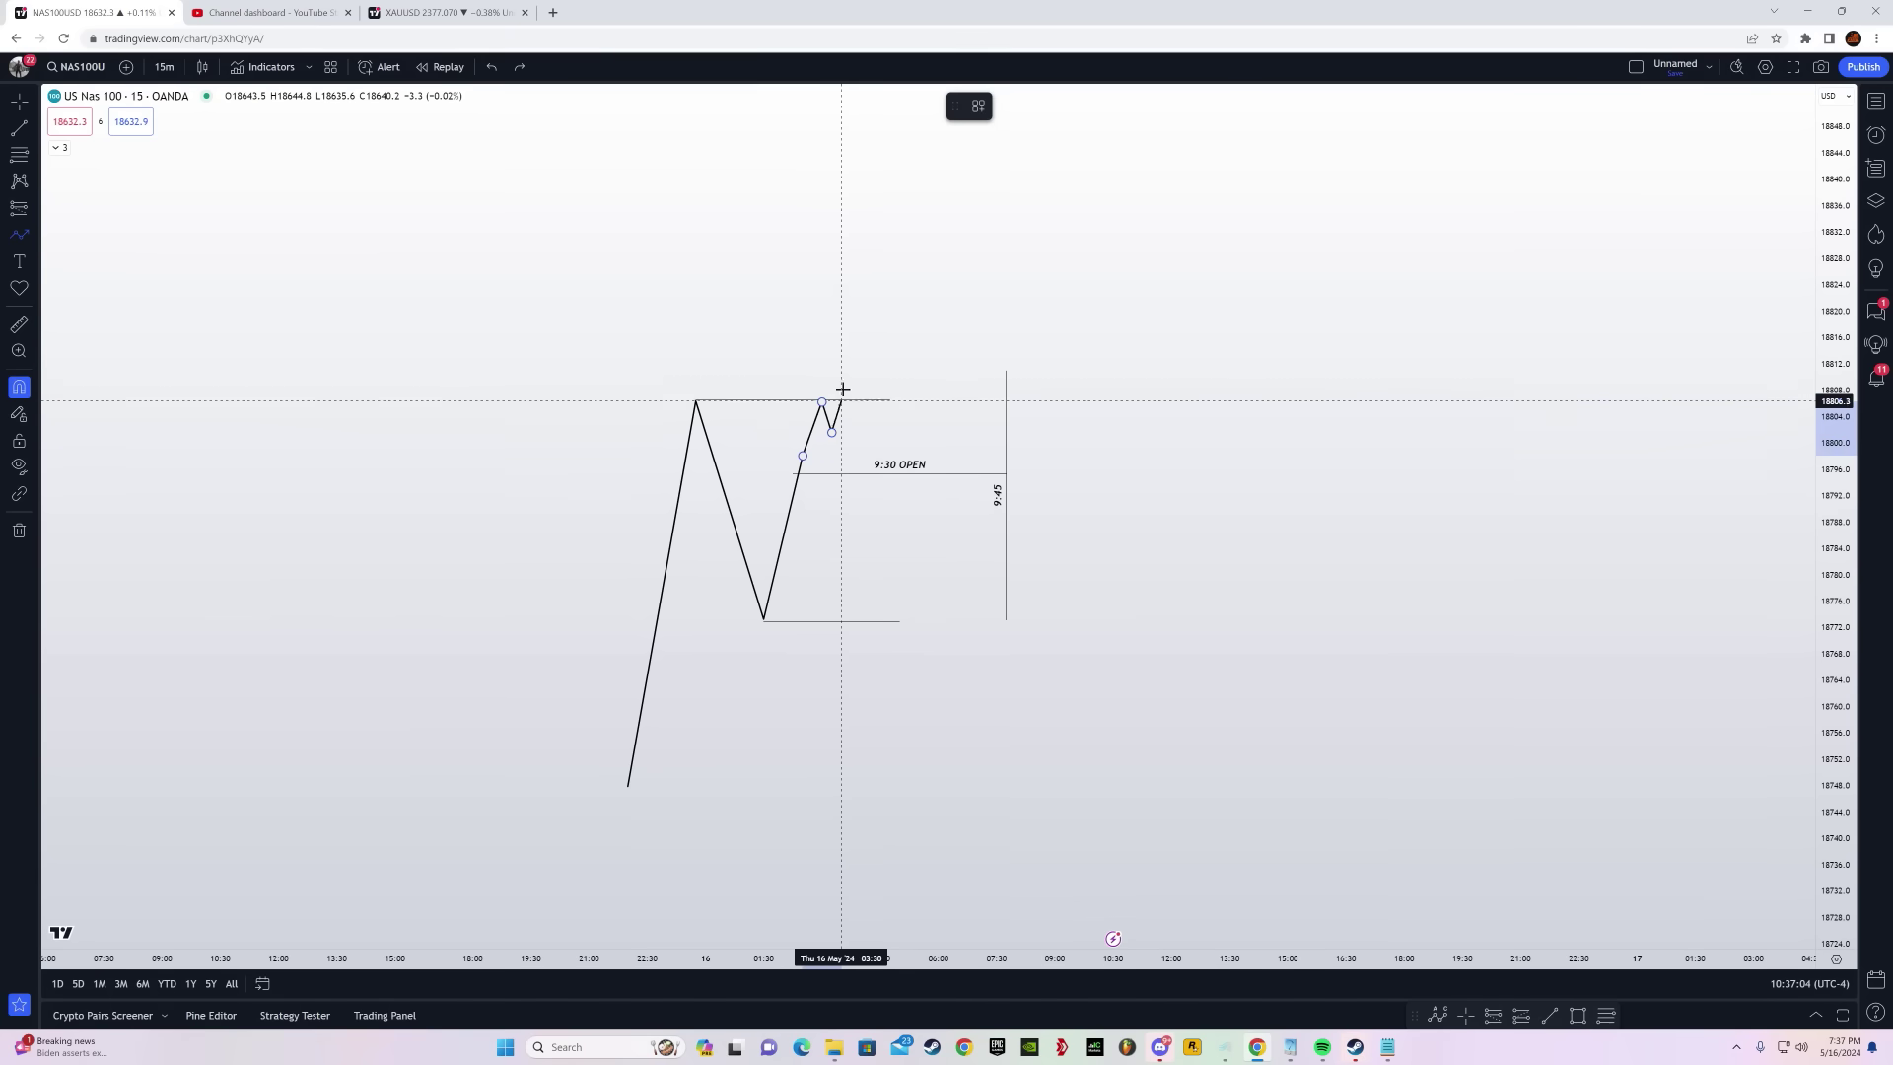
pyautogui.click(851, 370)
pyautogui.doubleClick(871, 446)
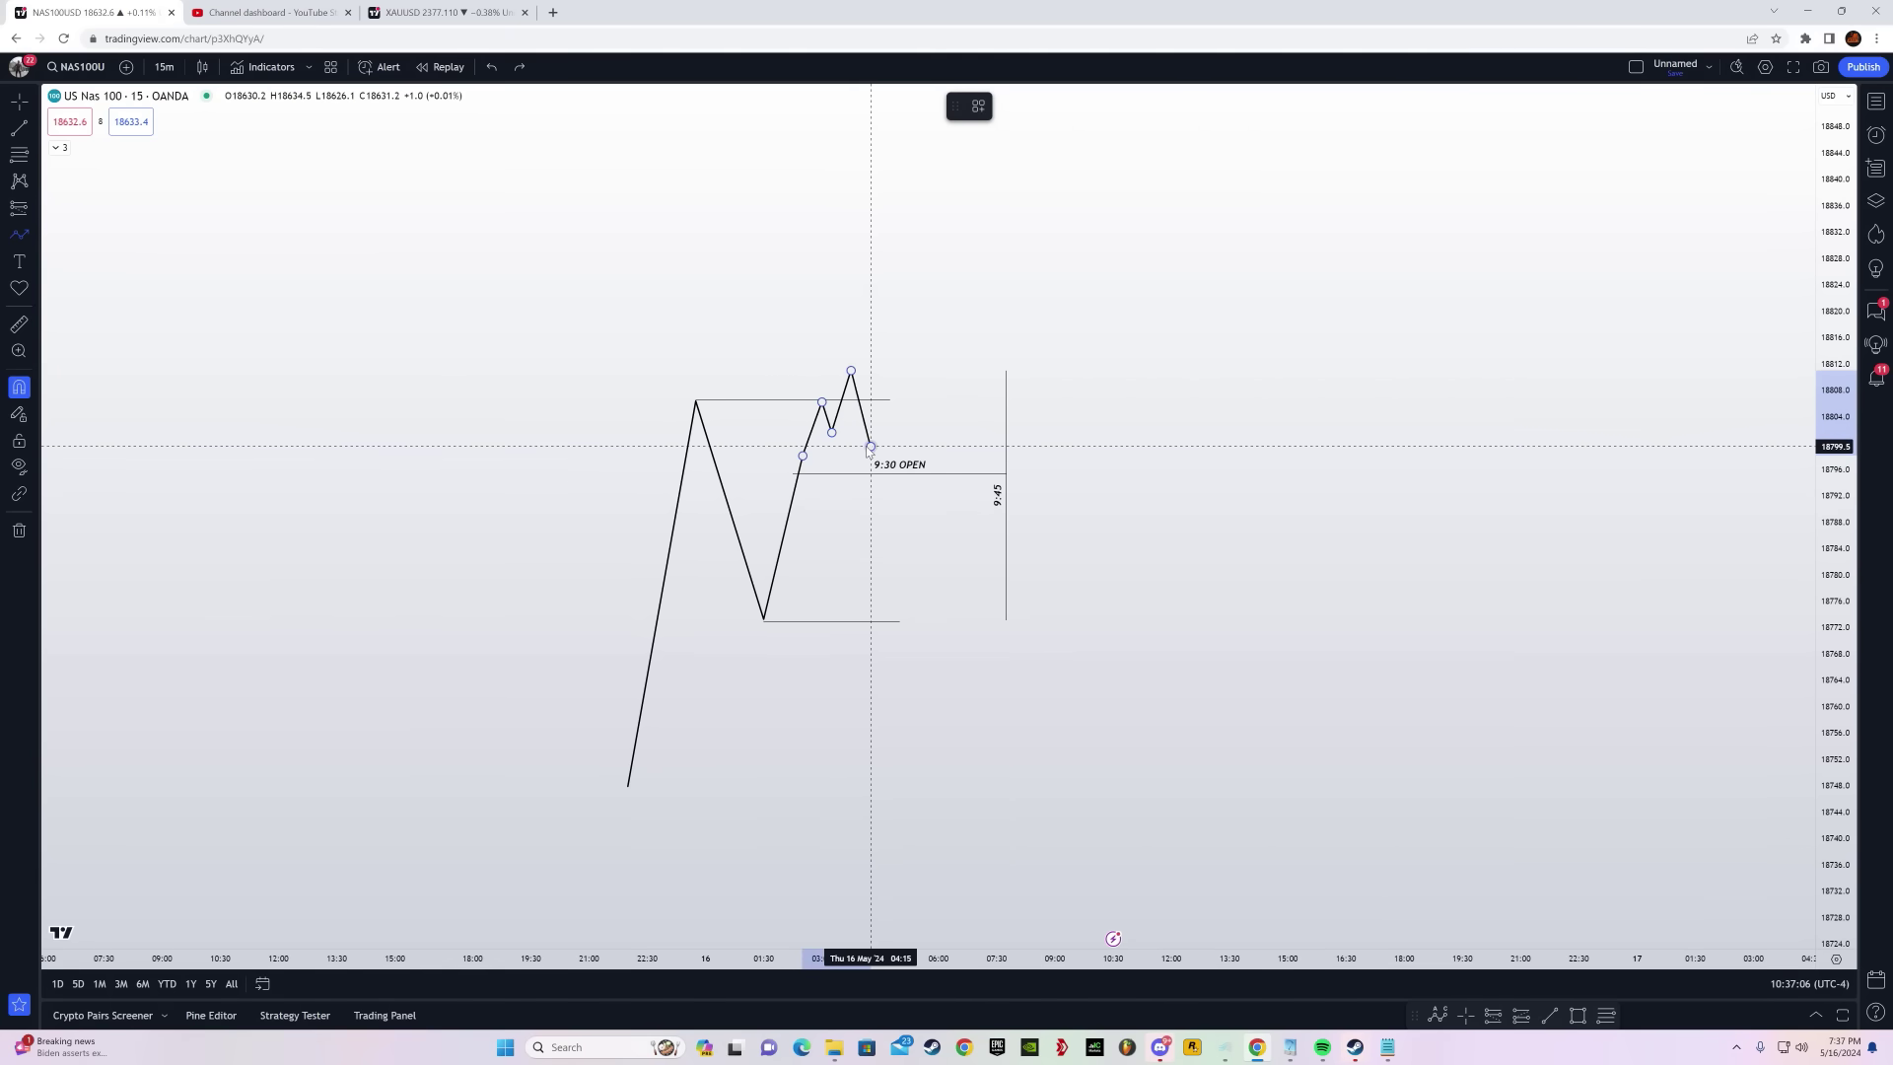
pyautogui.click(803, 455)
pyautogui.moveTo(802, 456); pyautogui.dragTo(803, 455)
pyautogui.click(852, 463)
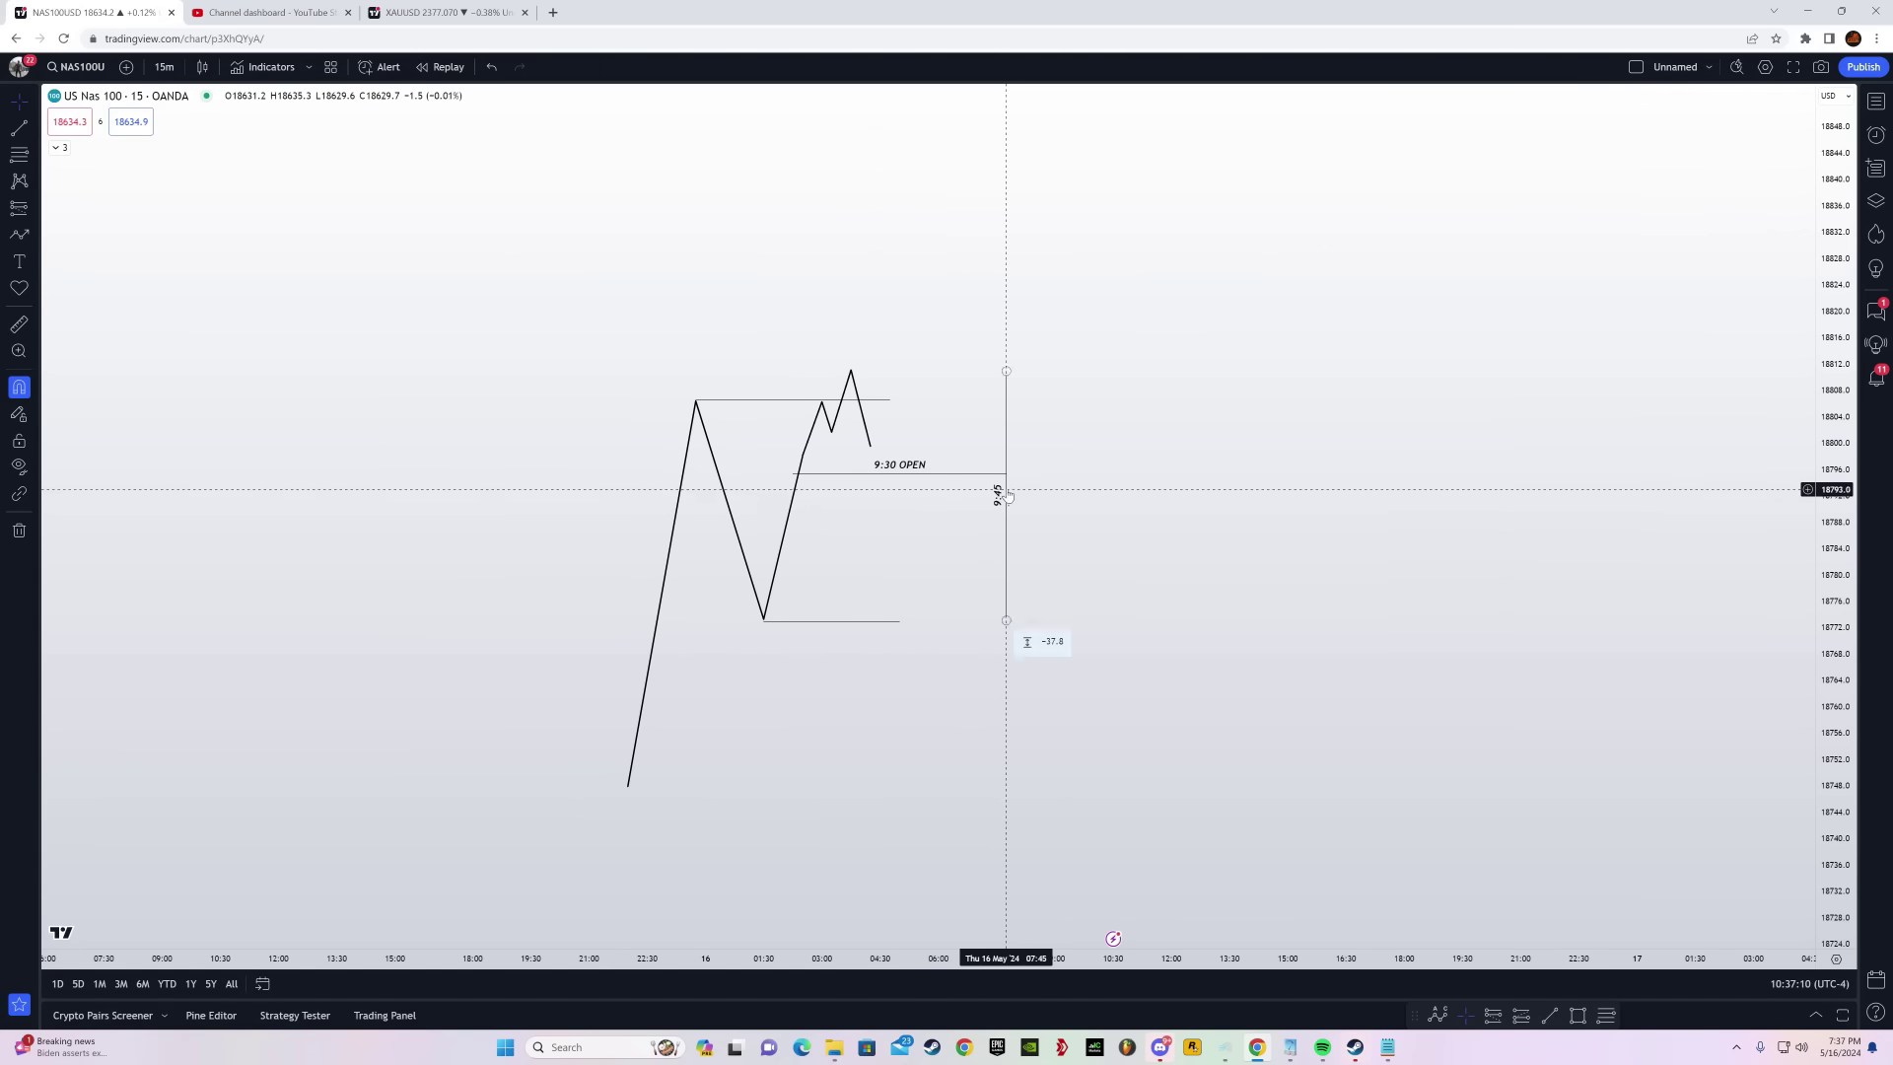
# Try extending the path with one more push to the high line and a drop past the pullback-low line
pyautogui.click(19, 234)
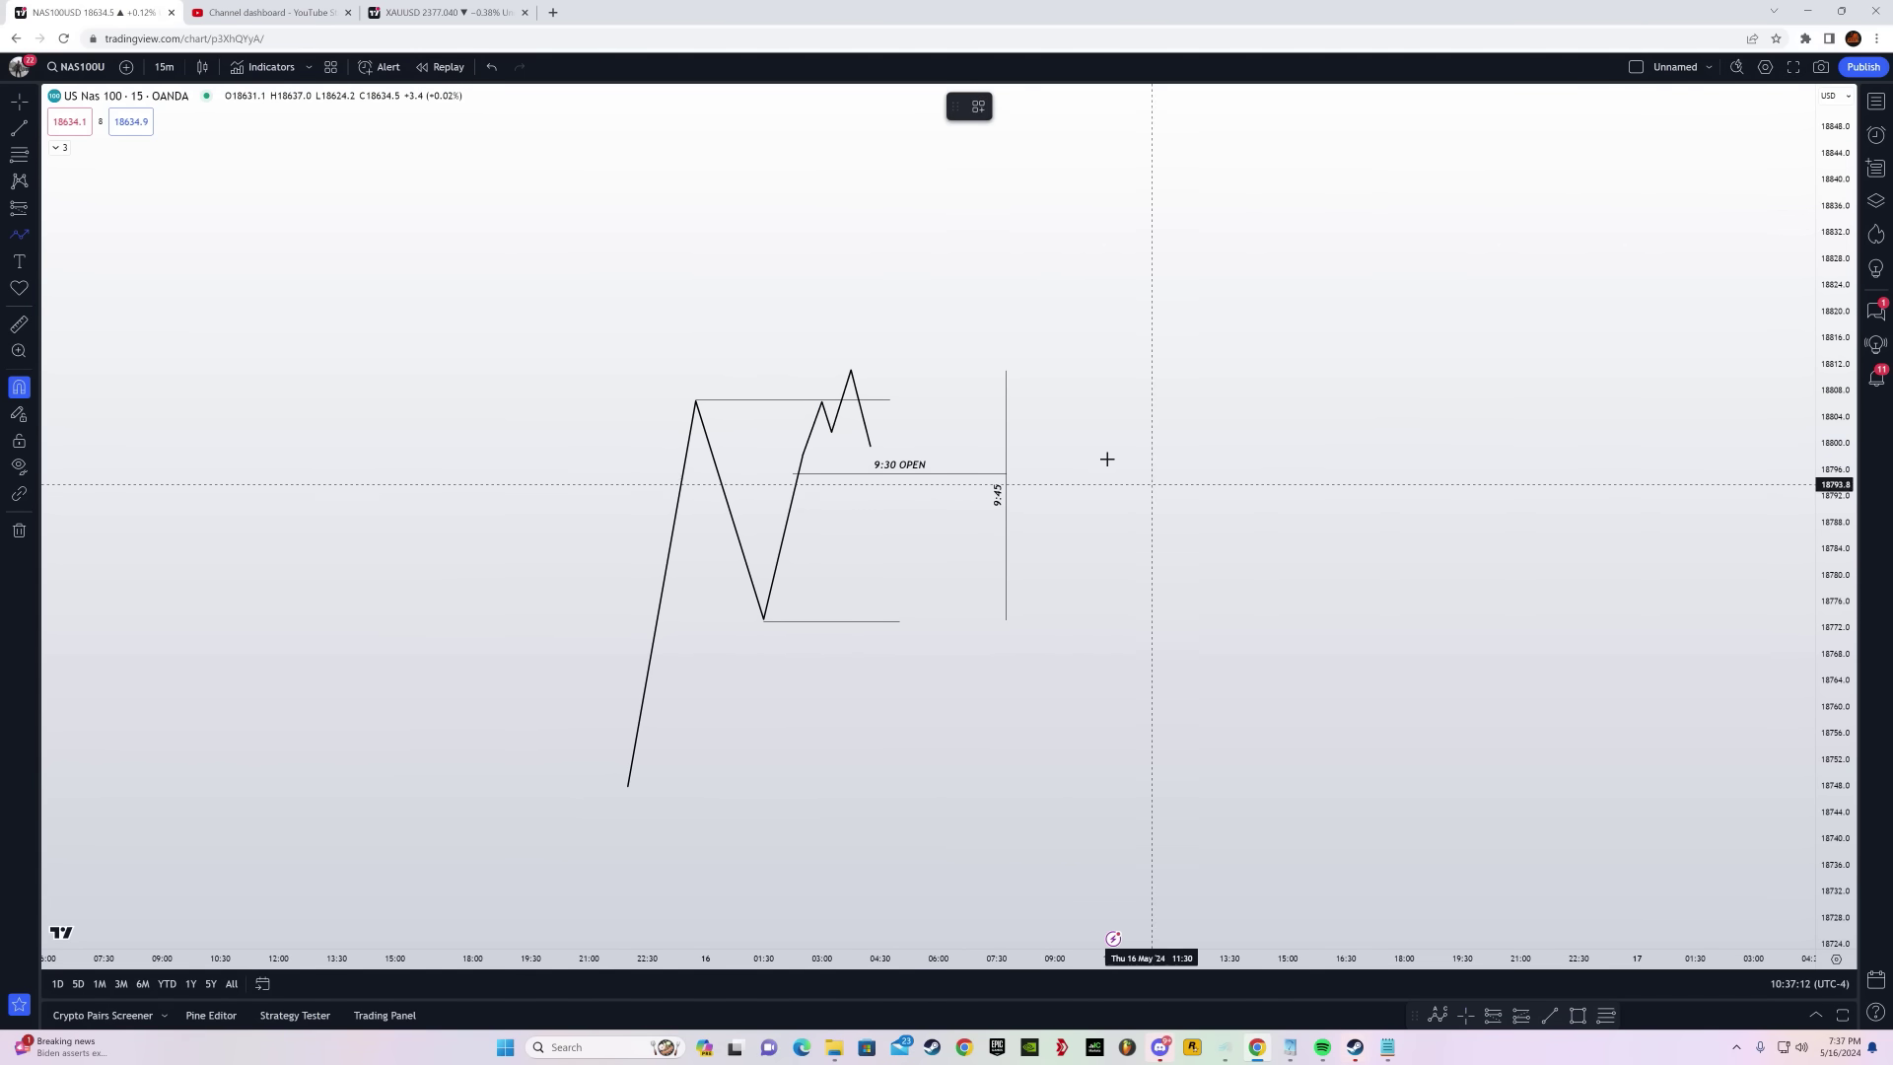
pyautogui.click(869, 446)
pyautogui.click(890, 386)
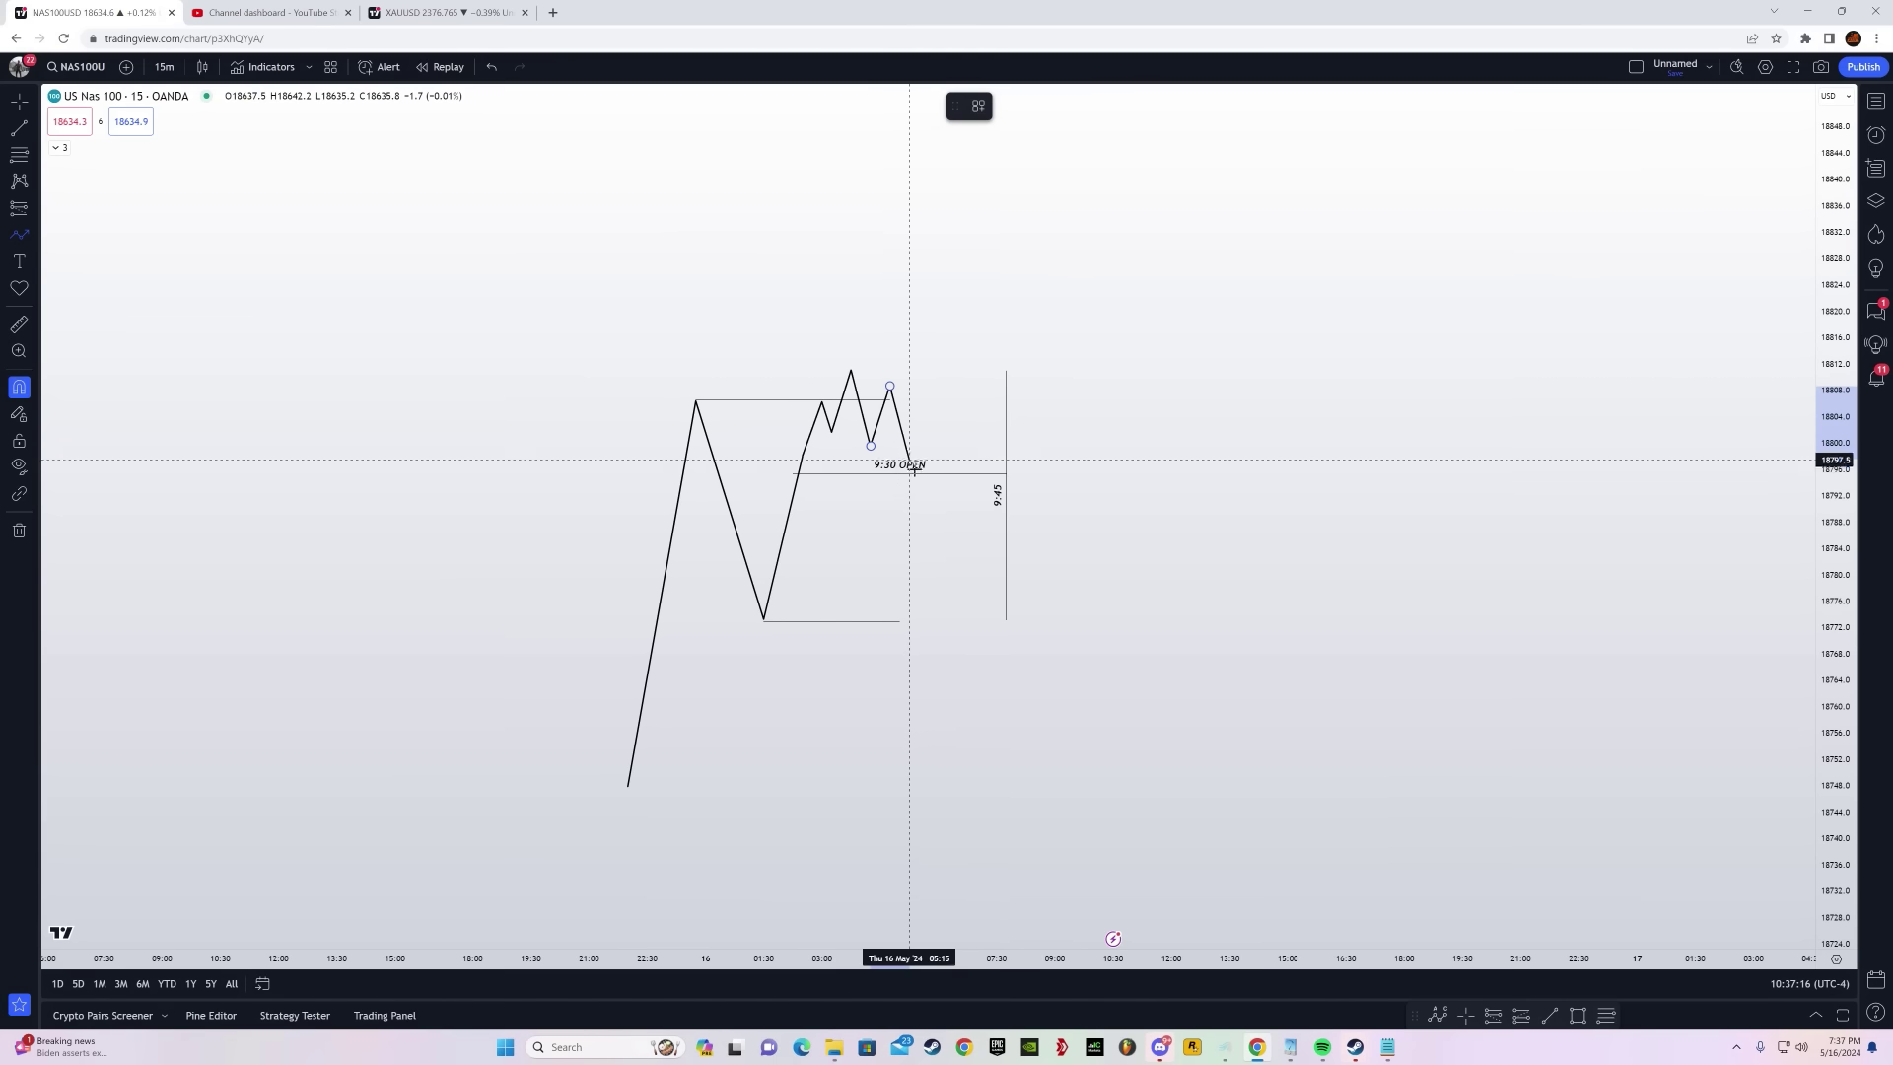
pyautogui.doubleClick(936, 632)
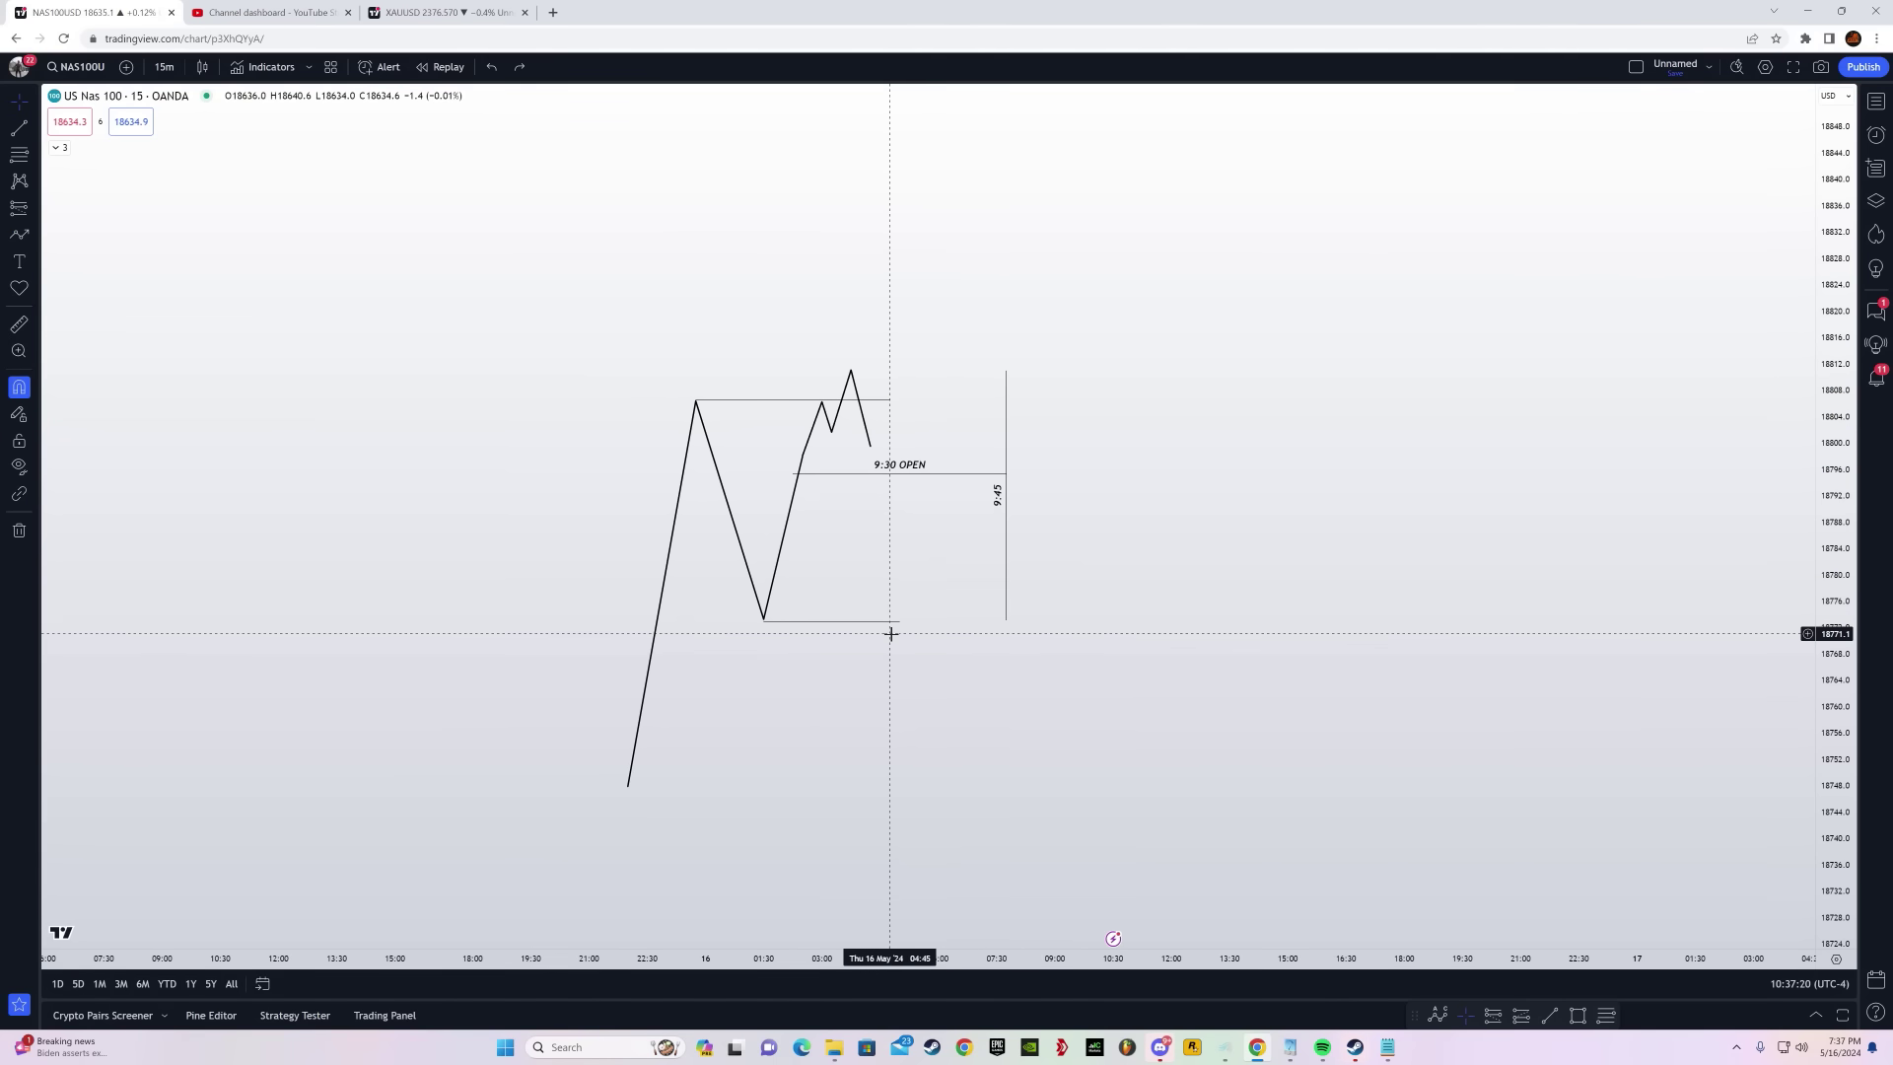
# Draw a path ranging around the 9:30 open line and breaking upward after the 9:45 line, and delete it
pyautogui.click(19, 234)
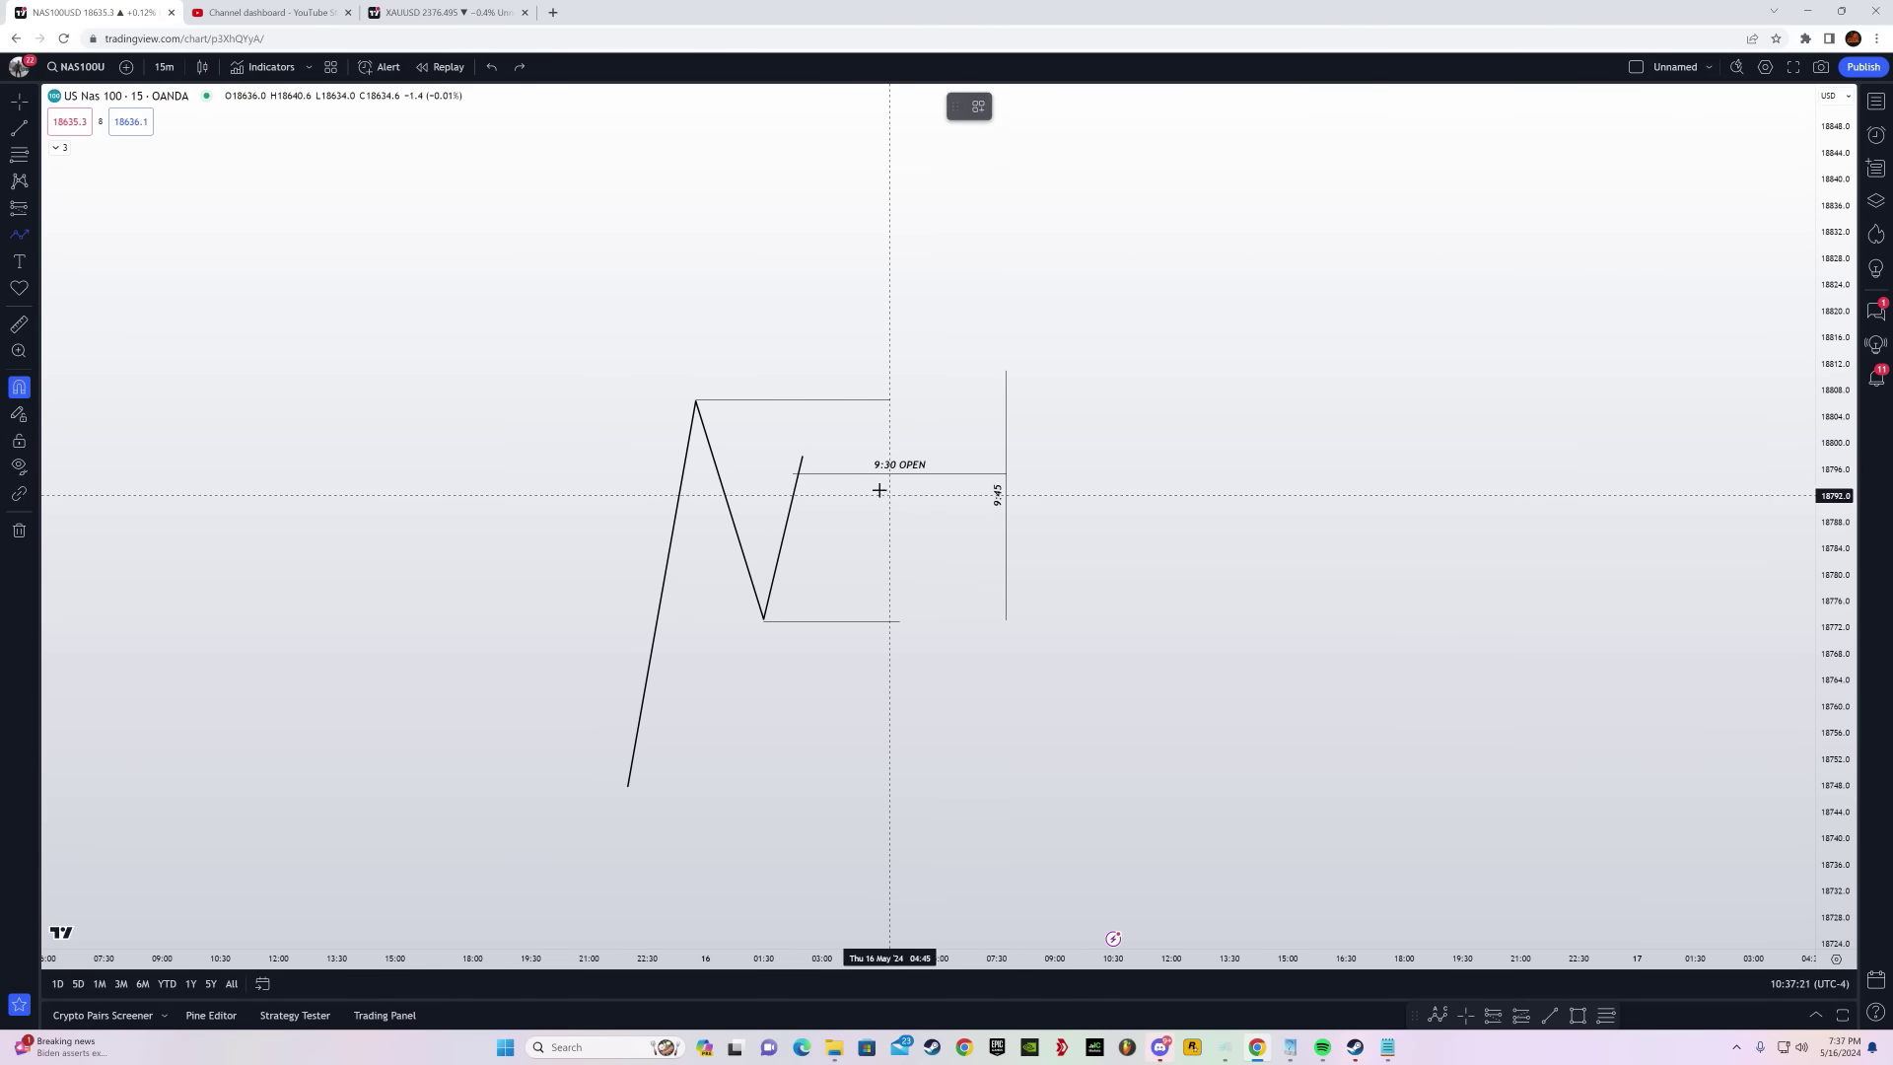
pyautogui.click(803, 453)
pyautogui.click(832, 485)
pyautogui.click(871, 429)
pyautogui.click(899, 514)
pyautogui.click(919, 433)
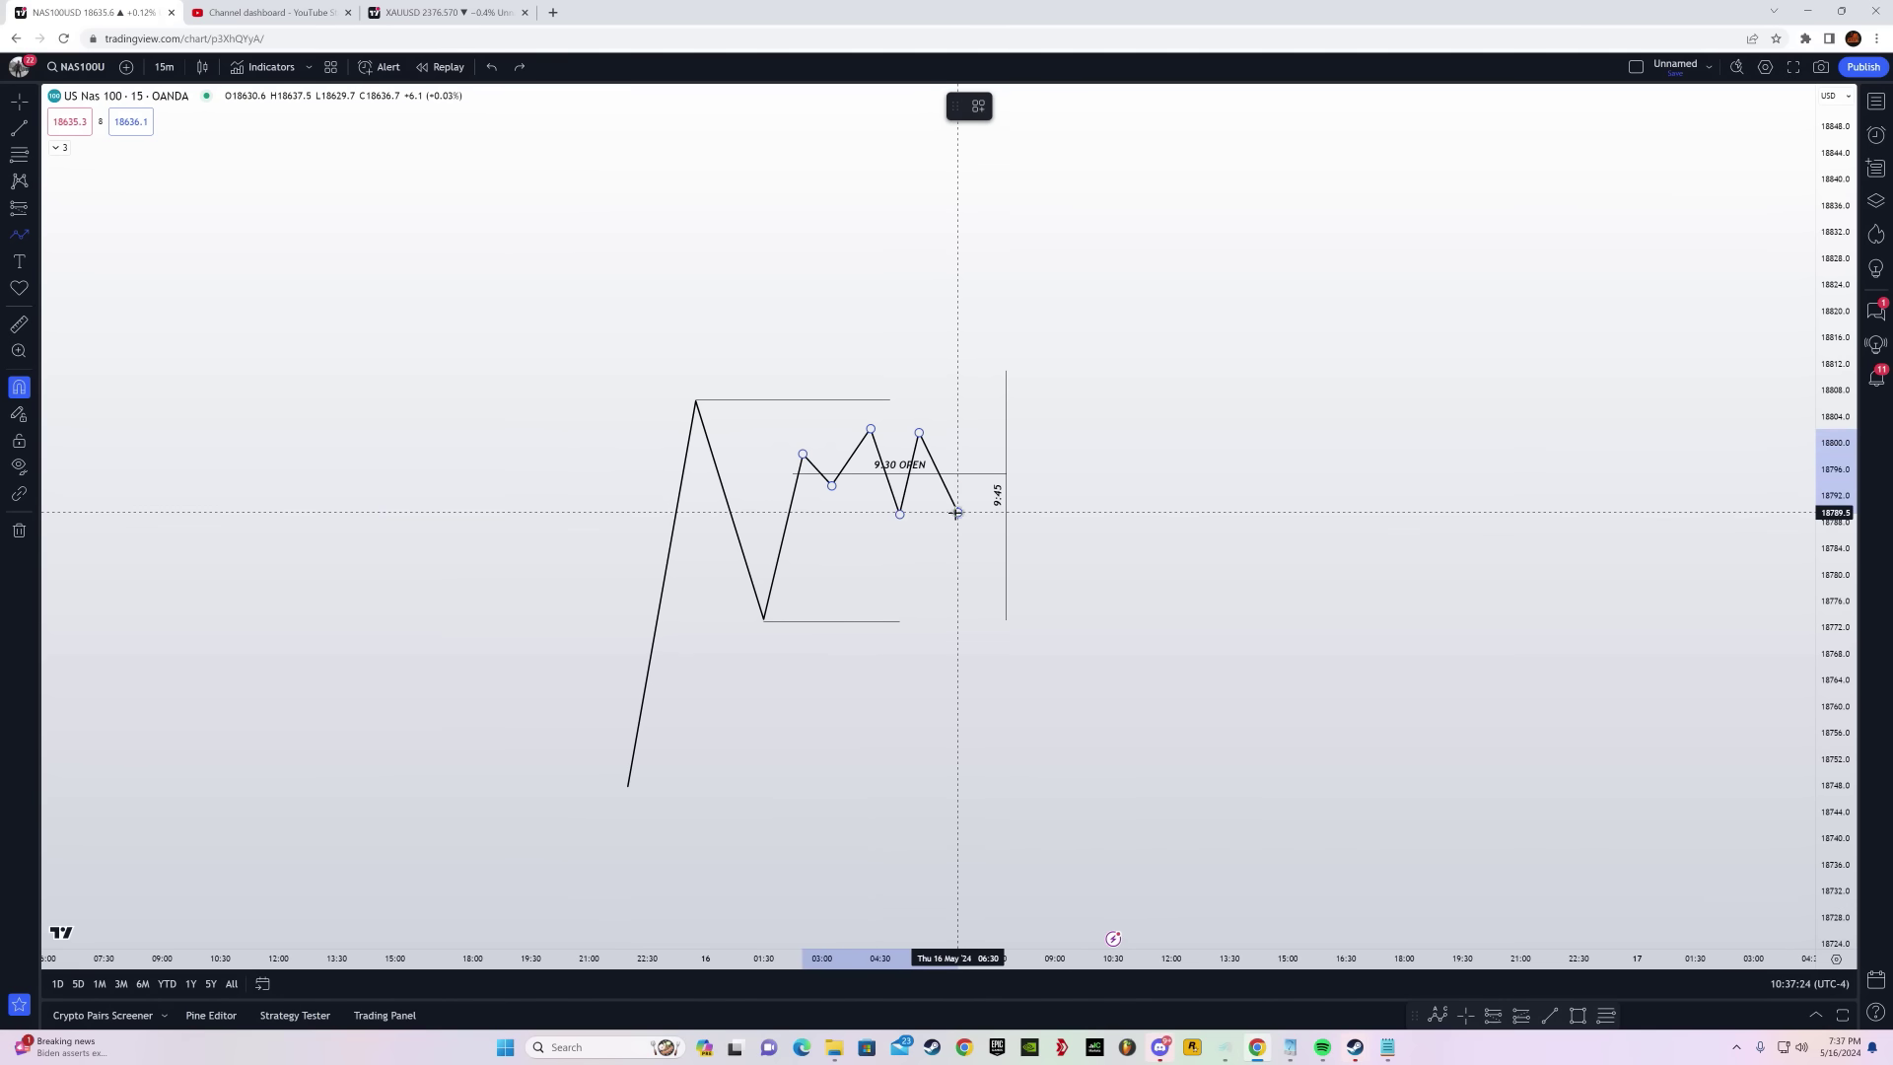
pyautogui.click(957, 512)
pyautogui.click(977, 434)
pyautogui.click(1015, 528)
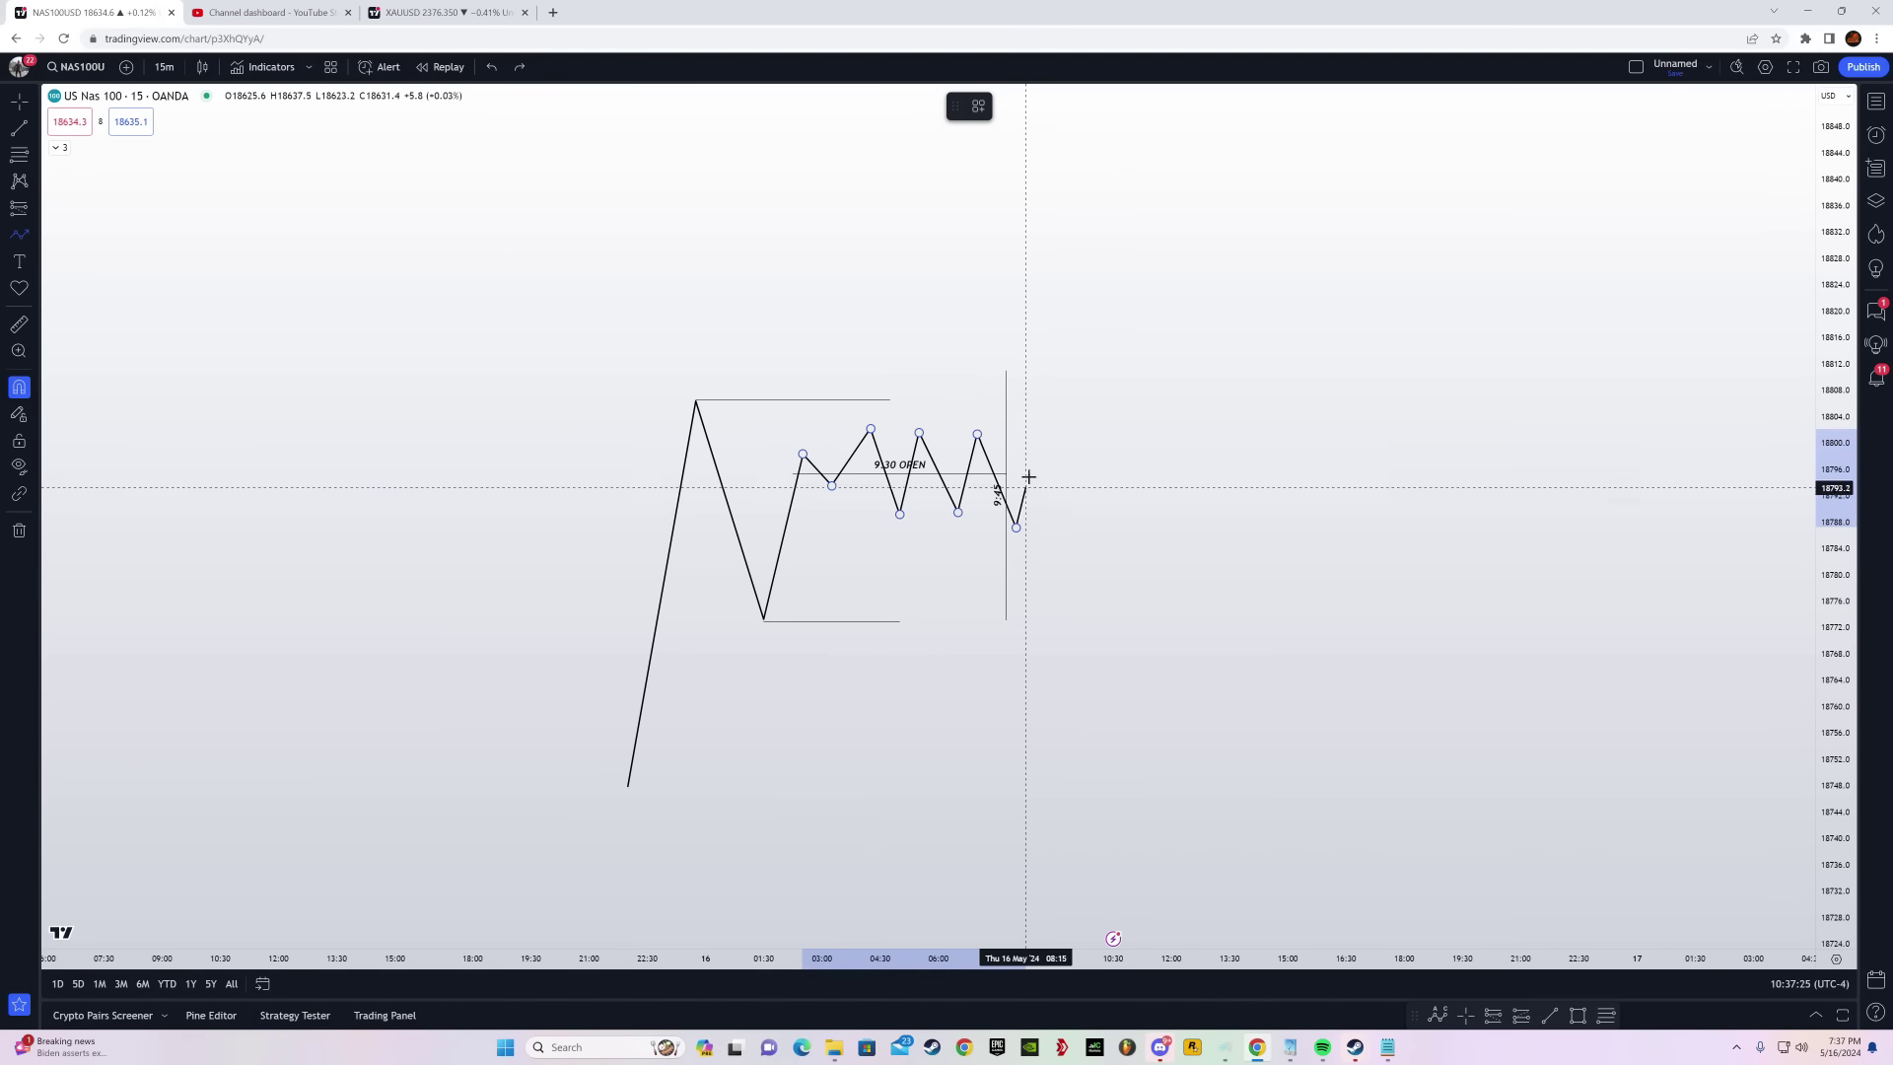
pyautogui.click(1045, 368)
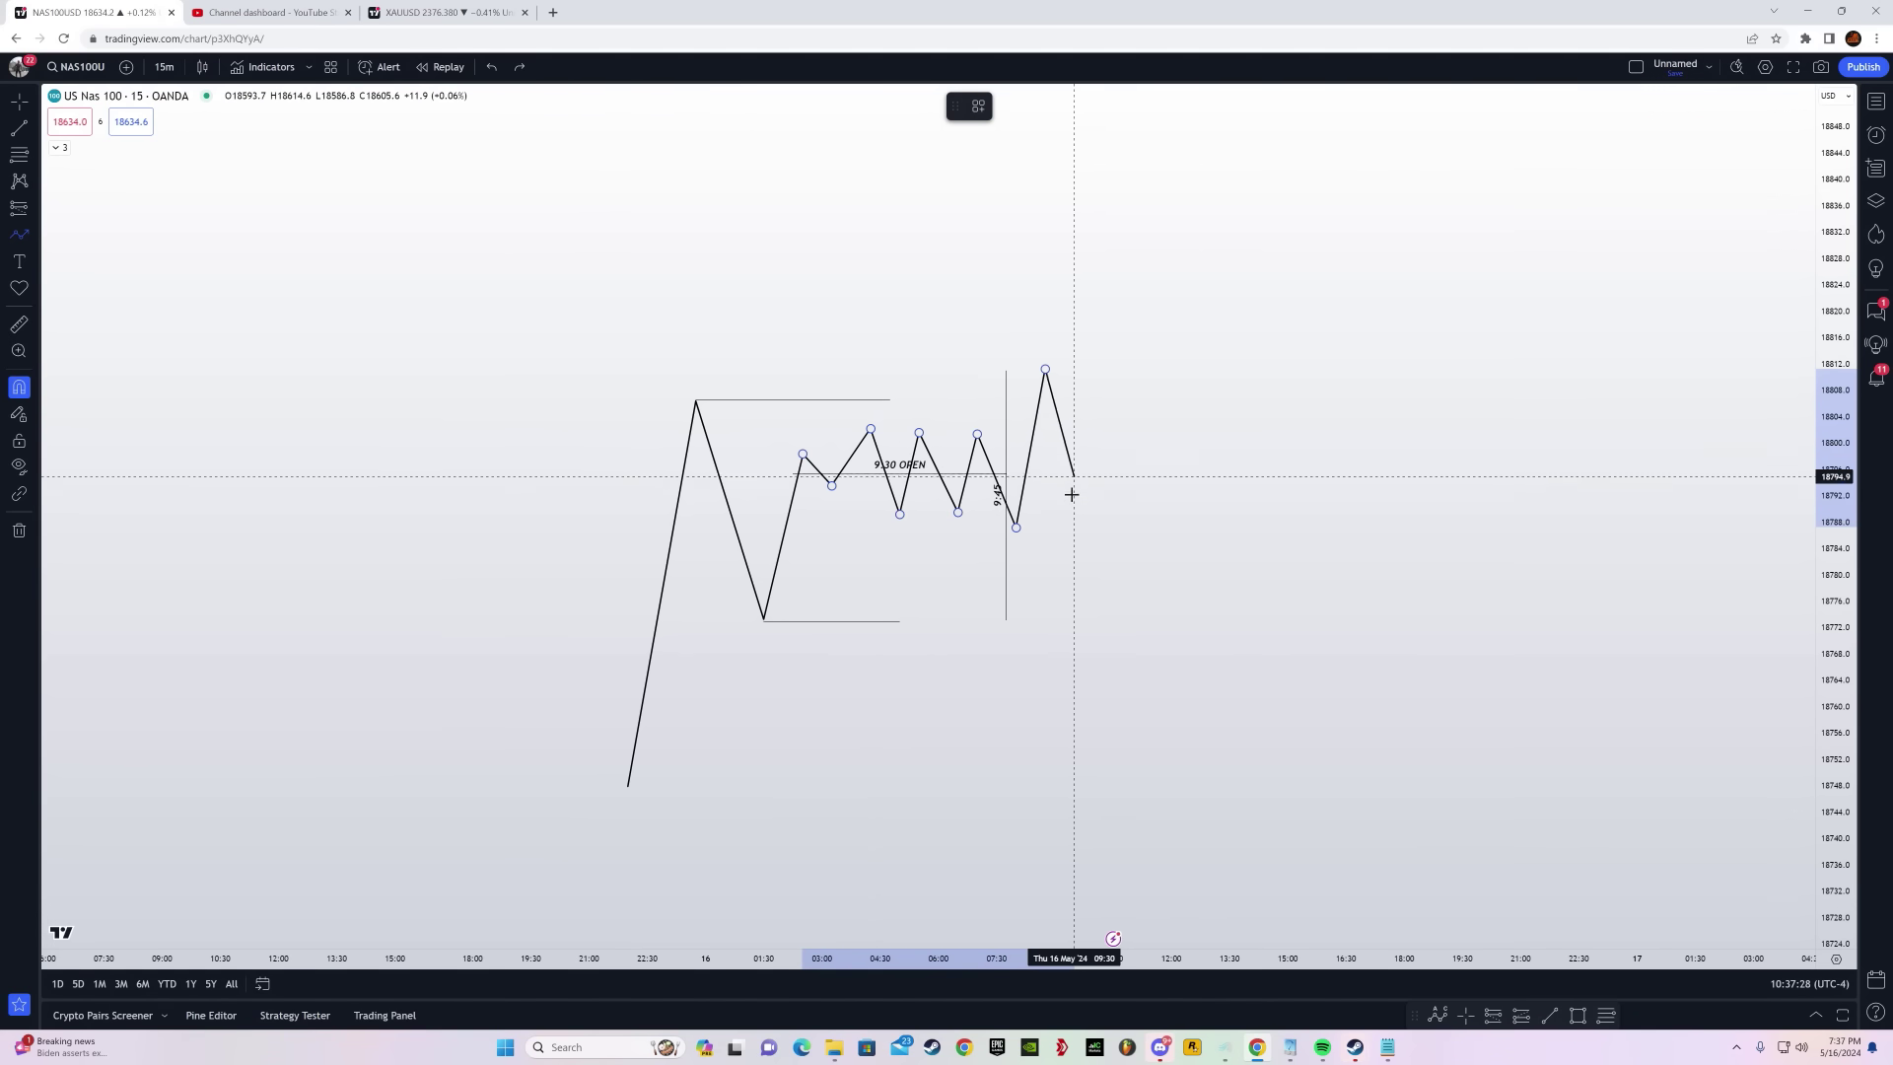
pyautogui.click(1074, 549)
pyautogui.doubleClick(1103, 248)
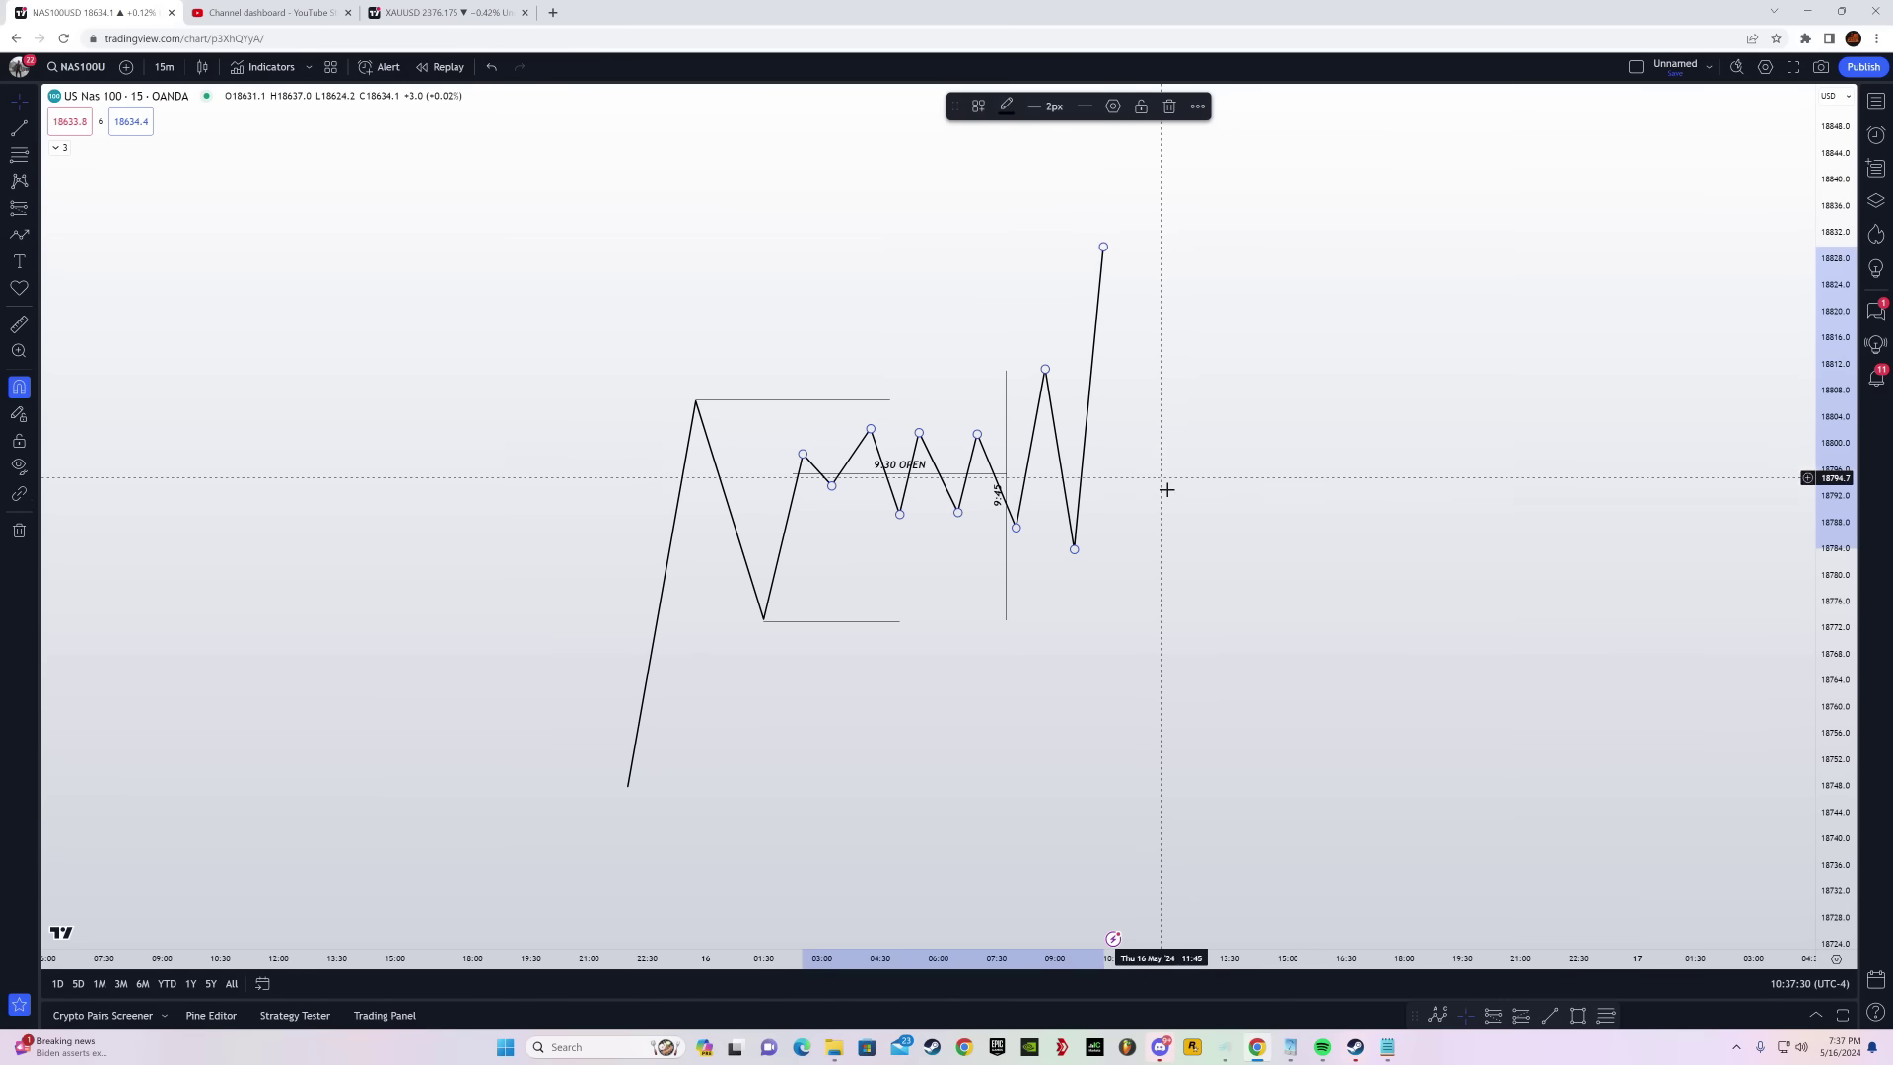
pyautogui.press('Delete')
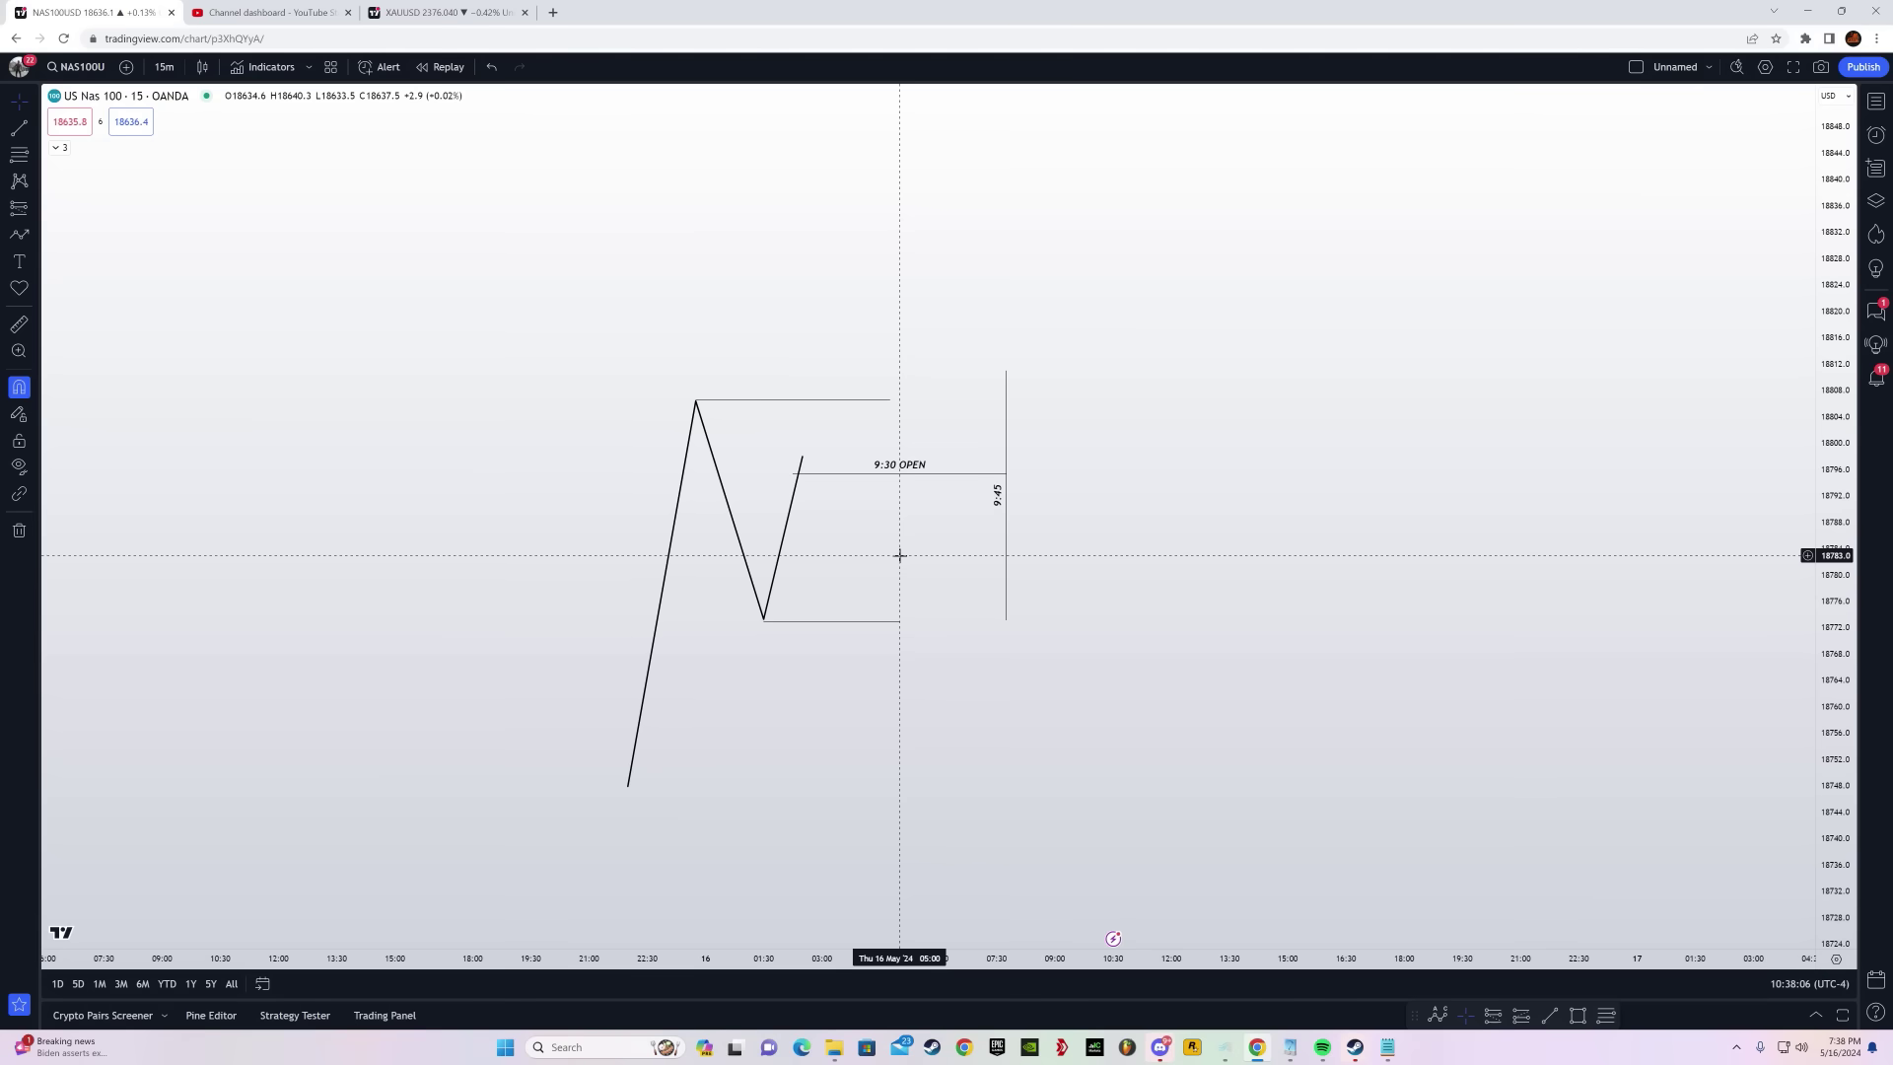
# In an empty chart area, draw a downtrend path falling to about 18895, rising to 18938, falling to 18870 and rising to 18918
pyautogui.moveTo(609, 400); pyautogui.dragTo(726, 369)
pyautogui.moveTo(676, 306); pyautogui.dragTo(769, 369)
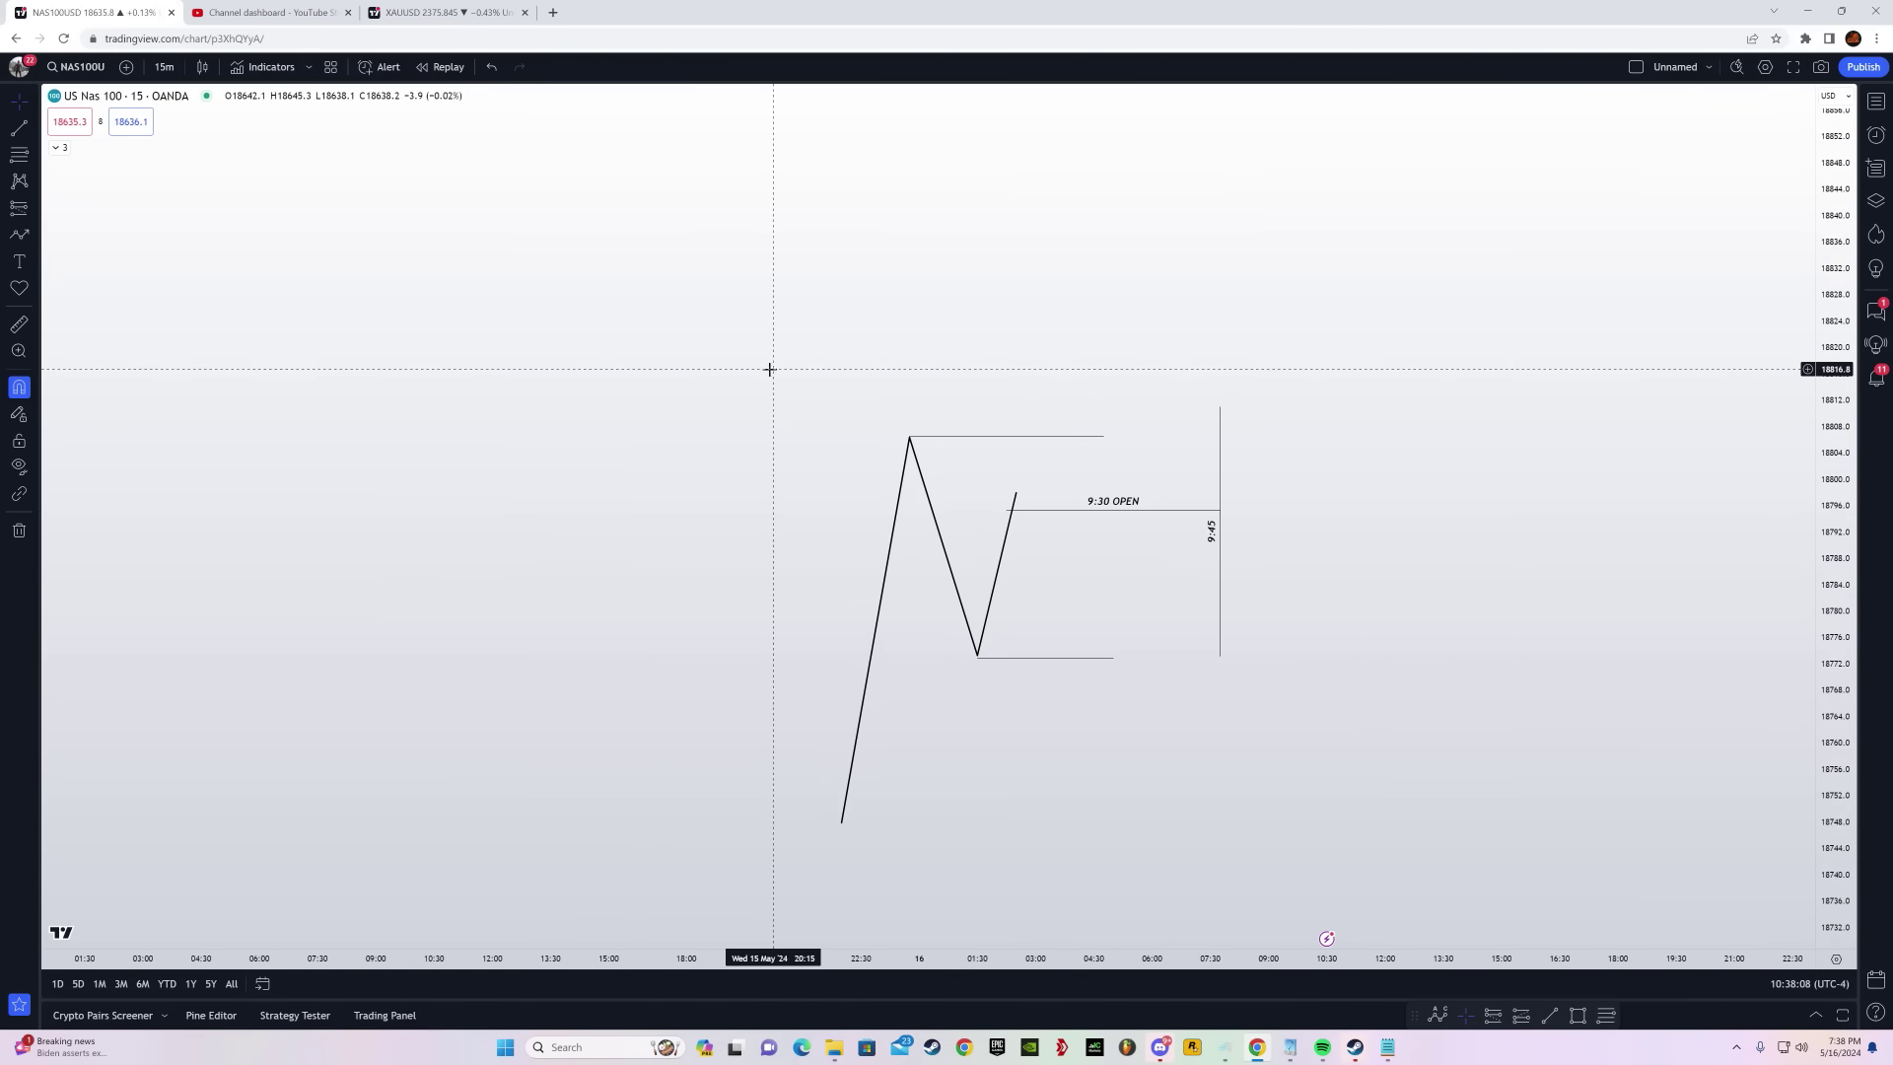
pyautogui.moveTo(944, 268); pyautogui.dragTo(846, 690)
pyautogui.moveTo(957, 326); pyautogui.dragTo(970, 555)
pyautogui.moveTo(980, 394); pyautogui.dragTo(949, 565)
pyautogui.click(19, 234)
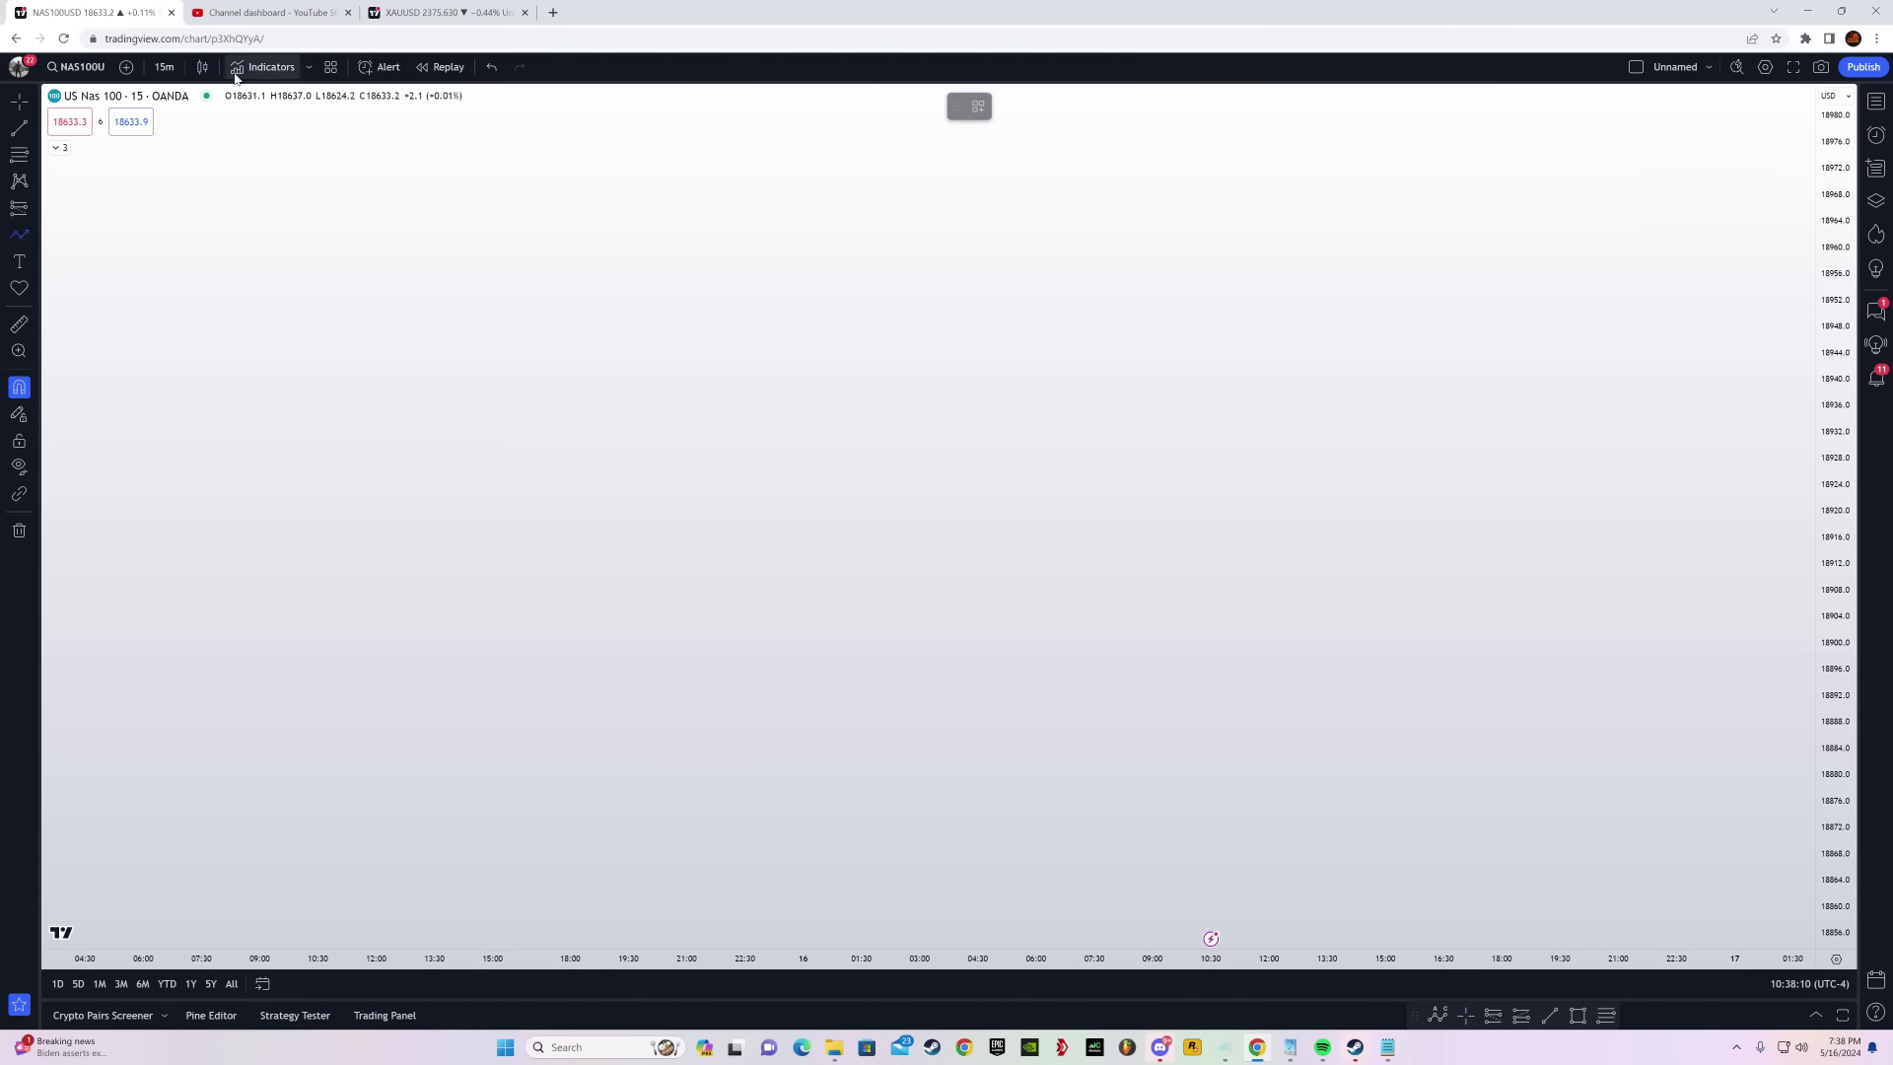
pyautogui.click(599, 253)
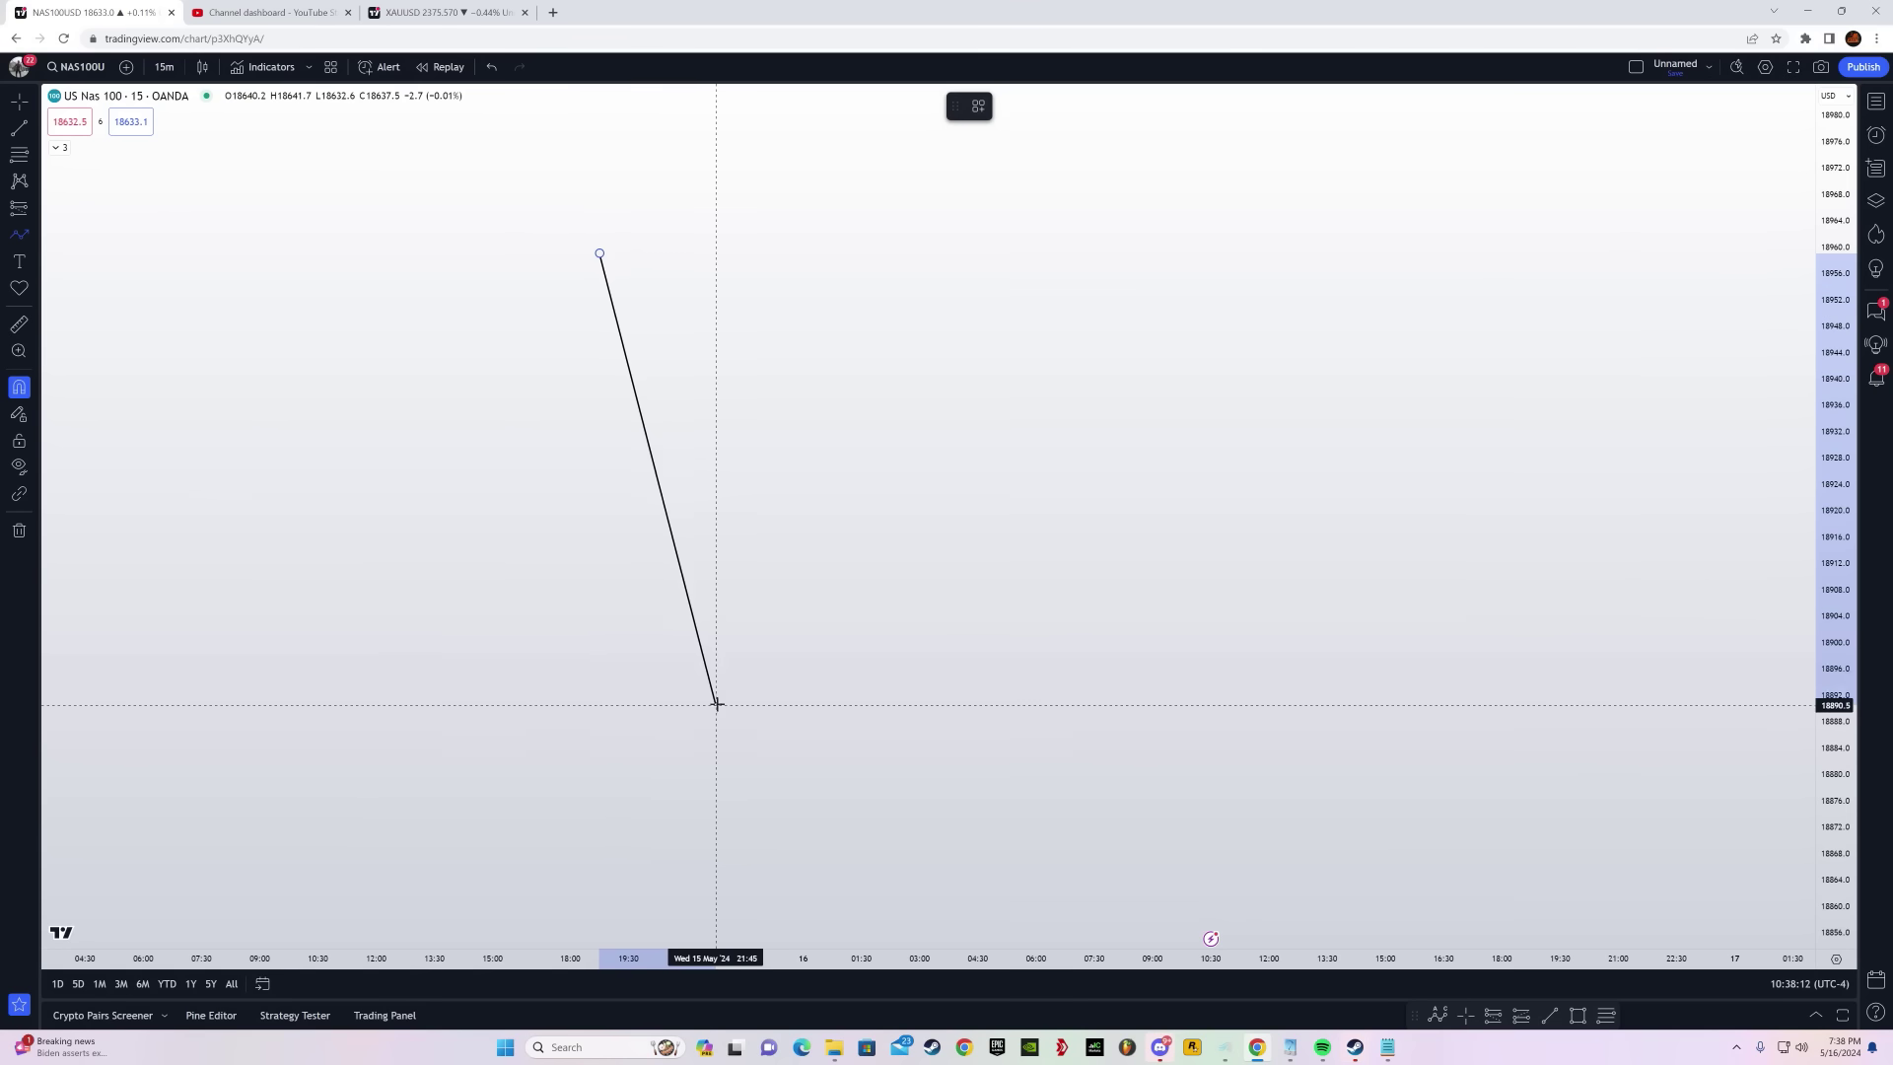
pyautogui.click(726, 674)
pyautogui.click(832, 391)
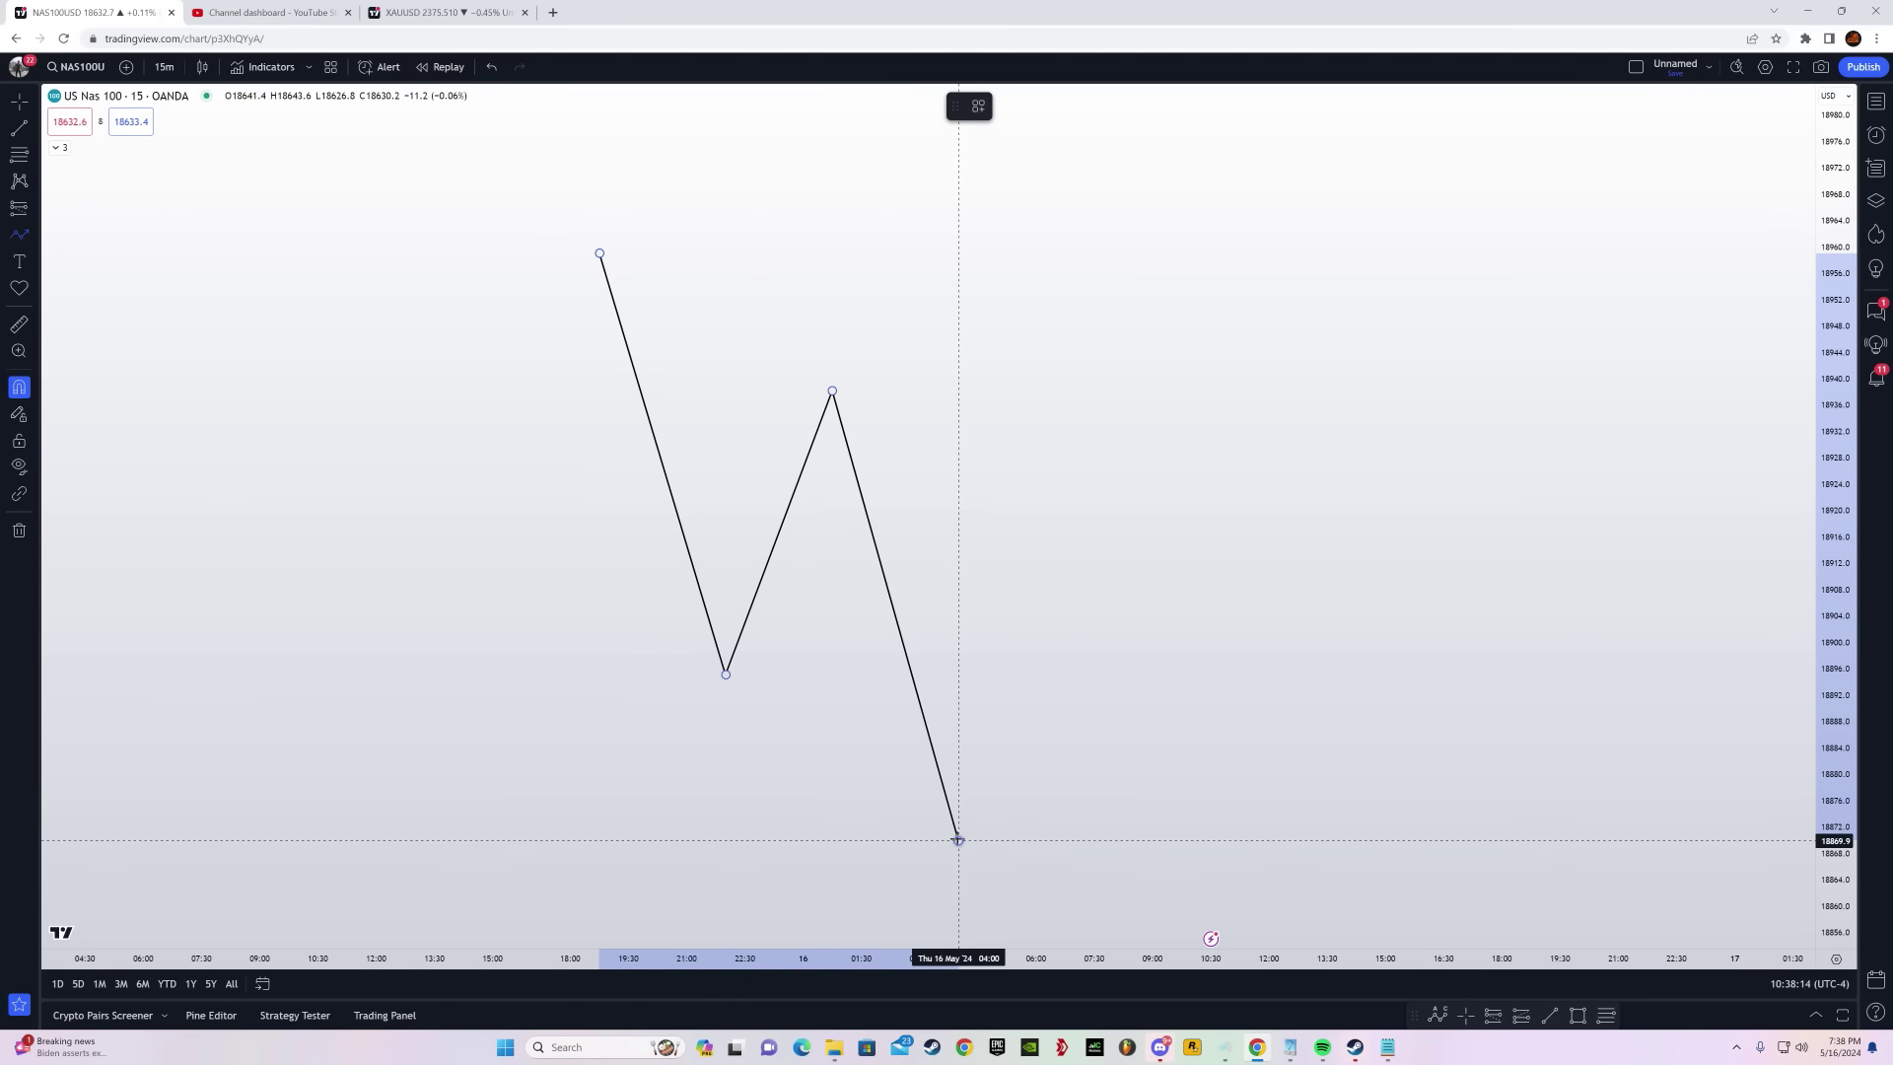
pyautogui.click(958, 840)
pyautogui.doubleClick(1036, 525)
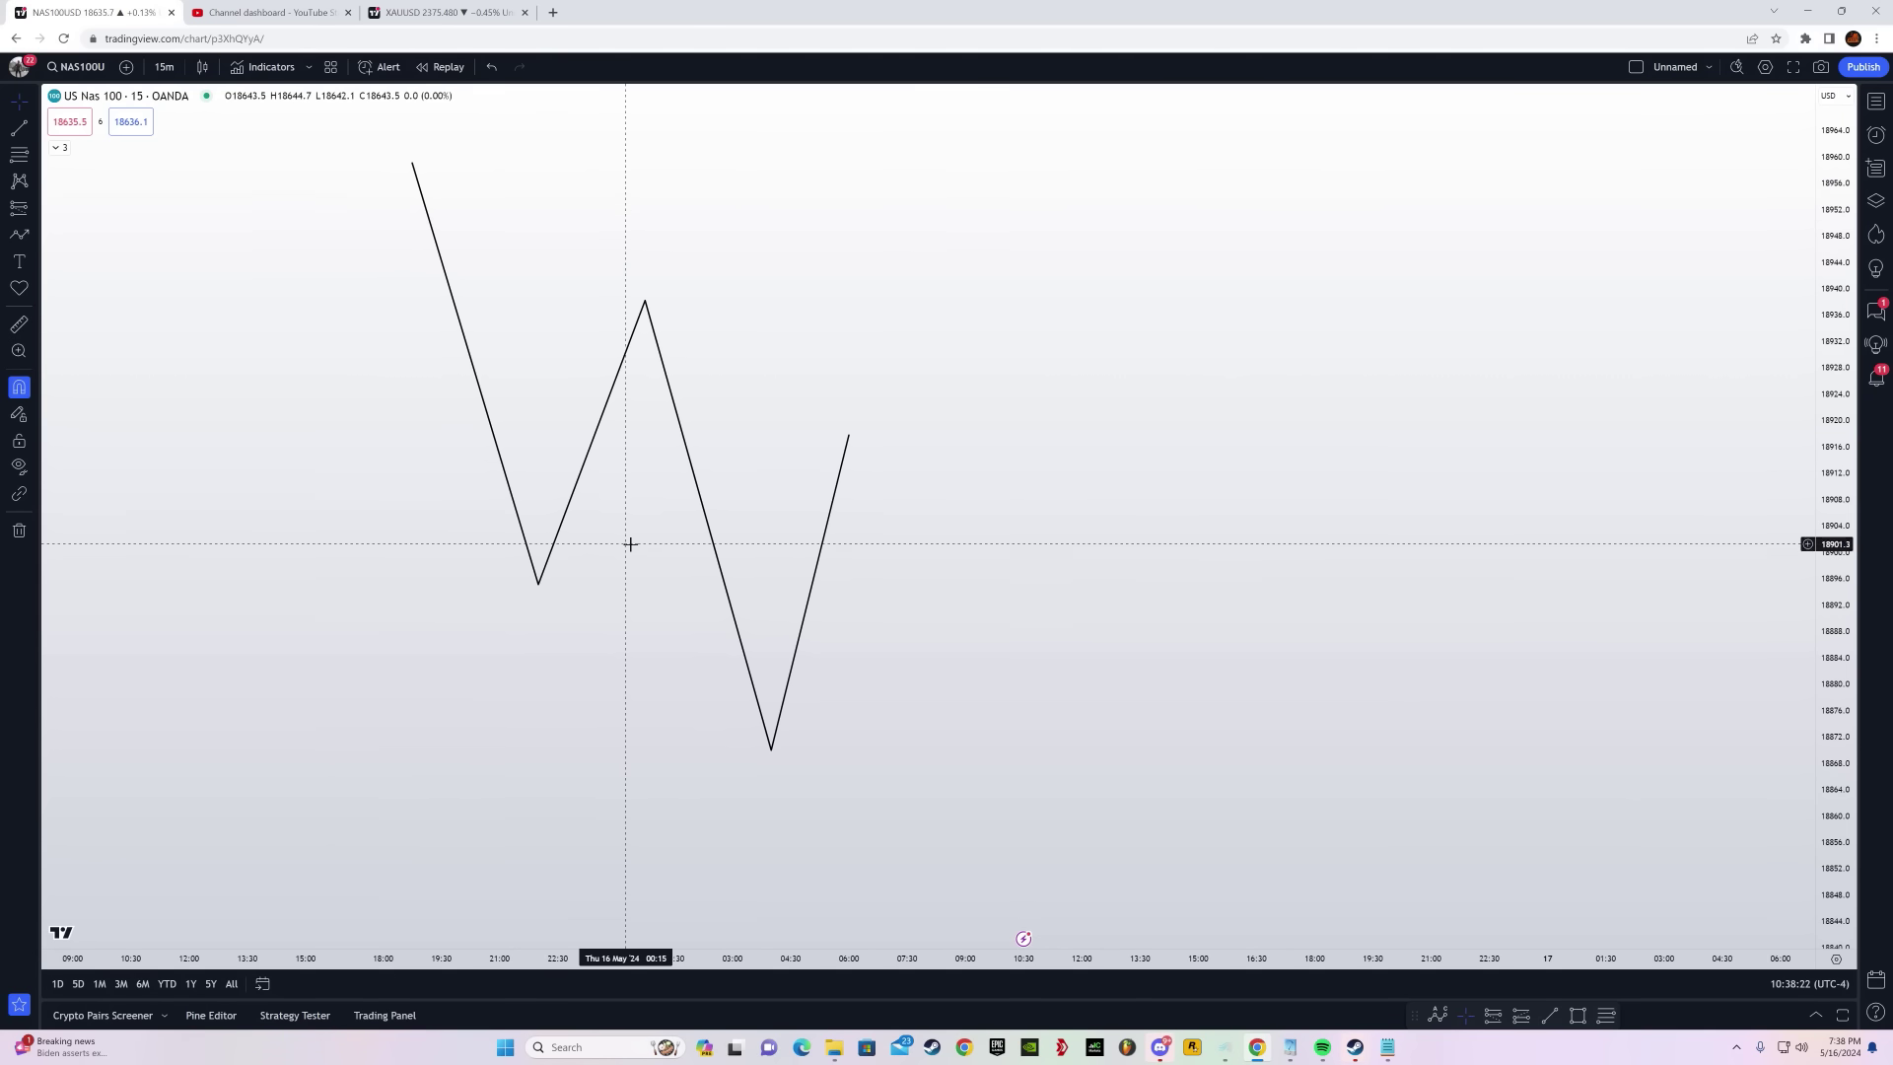
# Draw a Fibonacci retracement from the lower high at about 18938 to the lowest point at about 18870
pyautogui.click(19, 155)
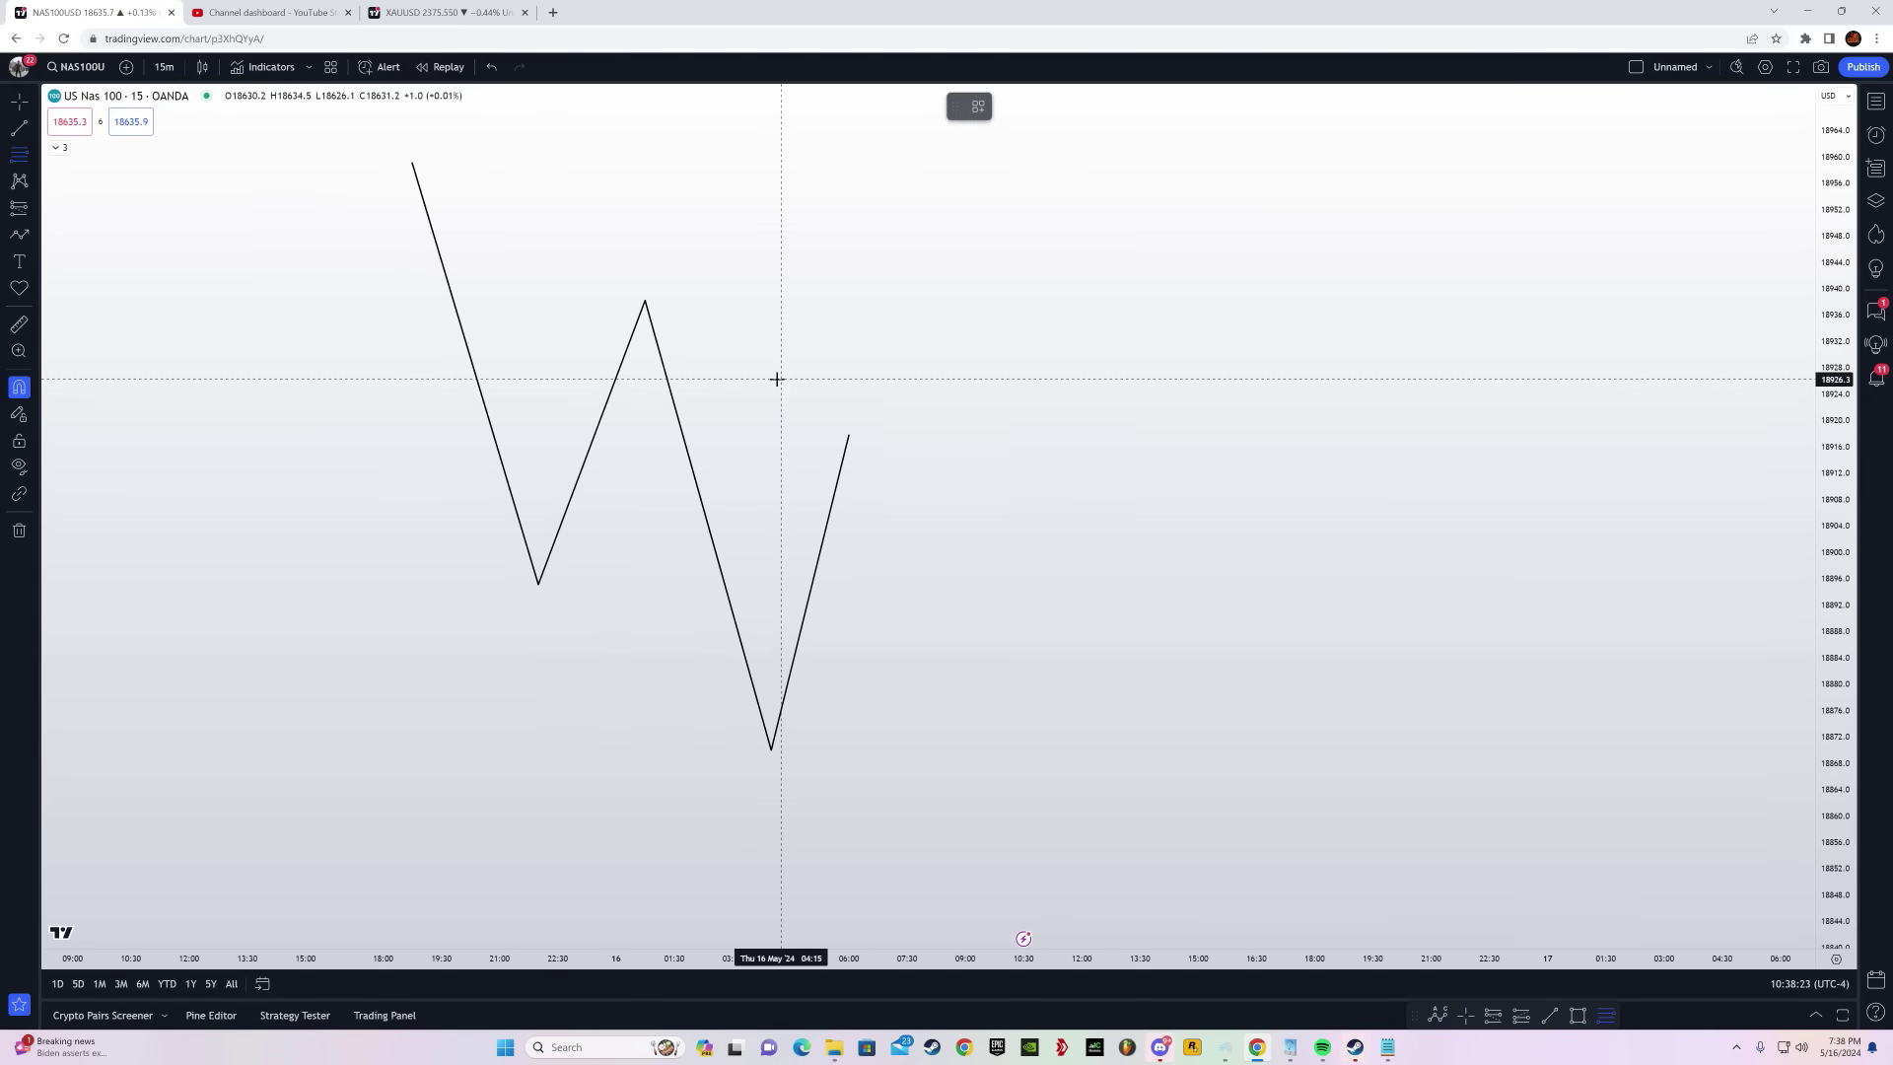
pyautogui.click(646, 298)
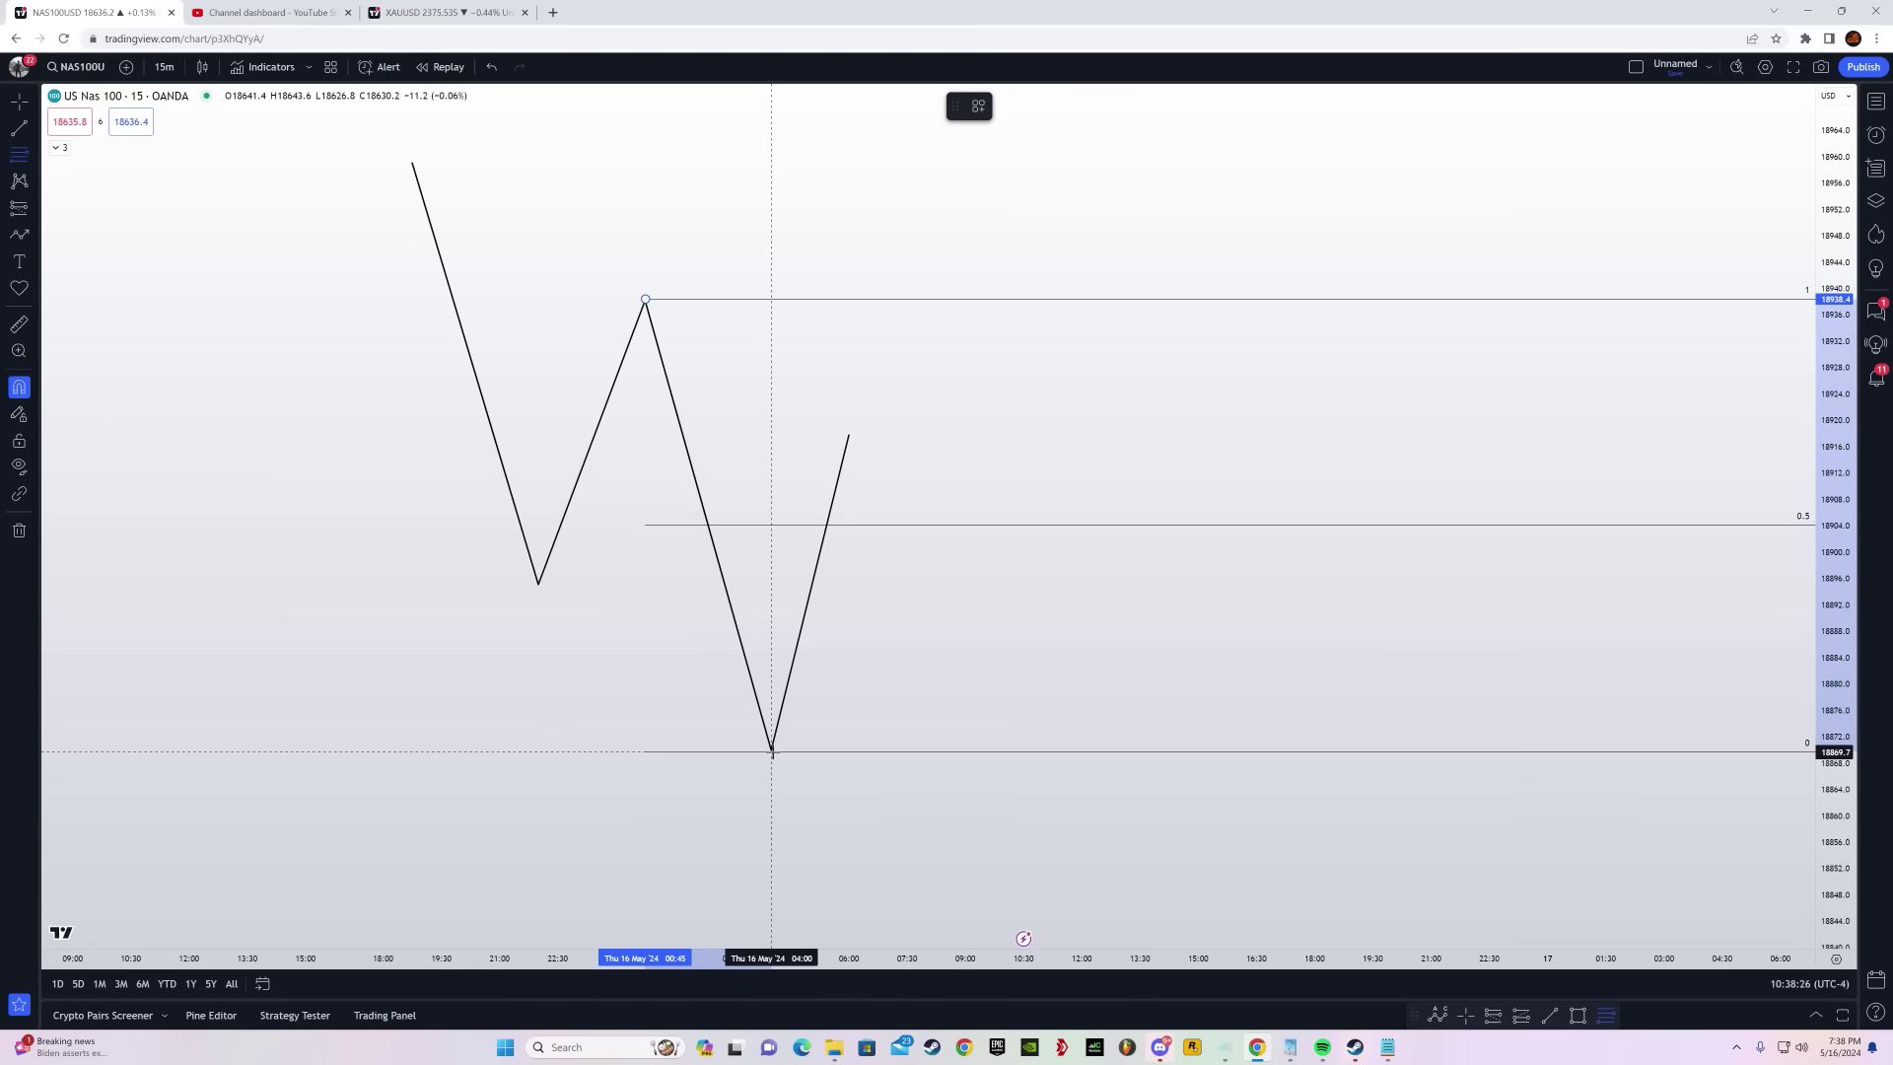
pyautogui.click(771, 749)
pyautogui.click(954, 594)
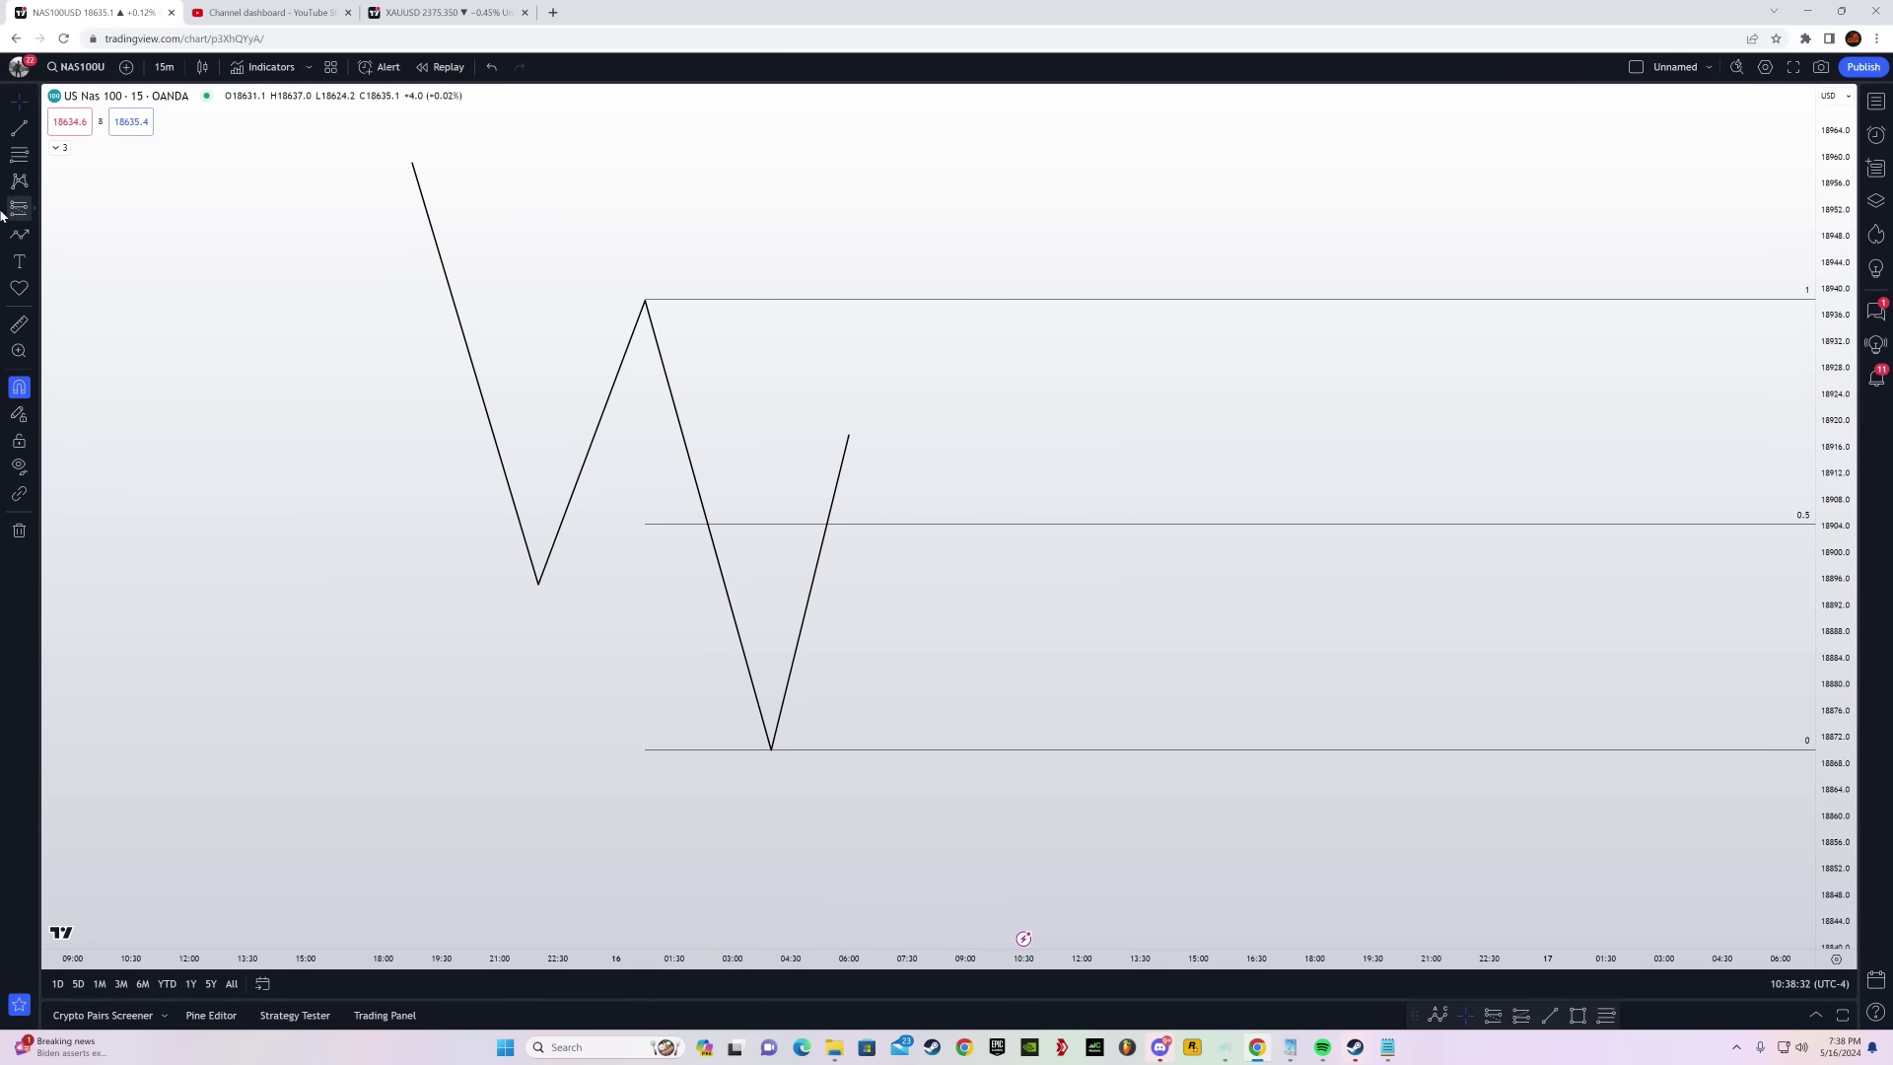
# Continue the price path from the last leg's end with a small zigzag that stays above the 0.5 retracement level
pyautogui.click(15, 240)
pyautogui.click(849, 443)
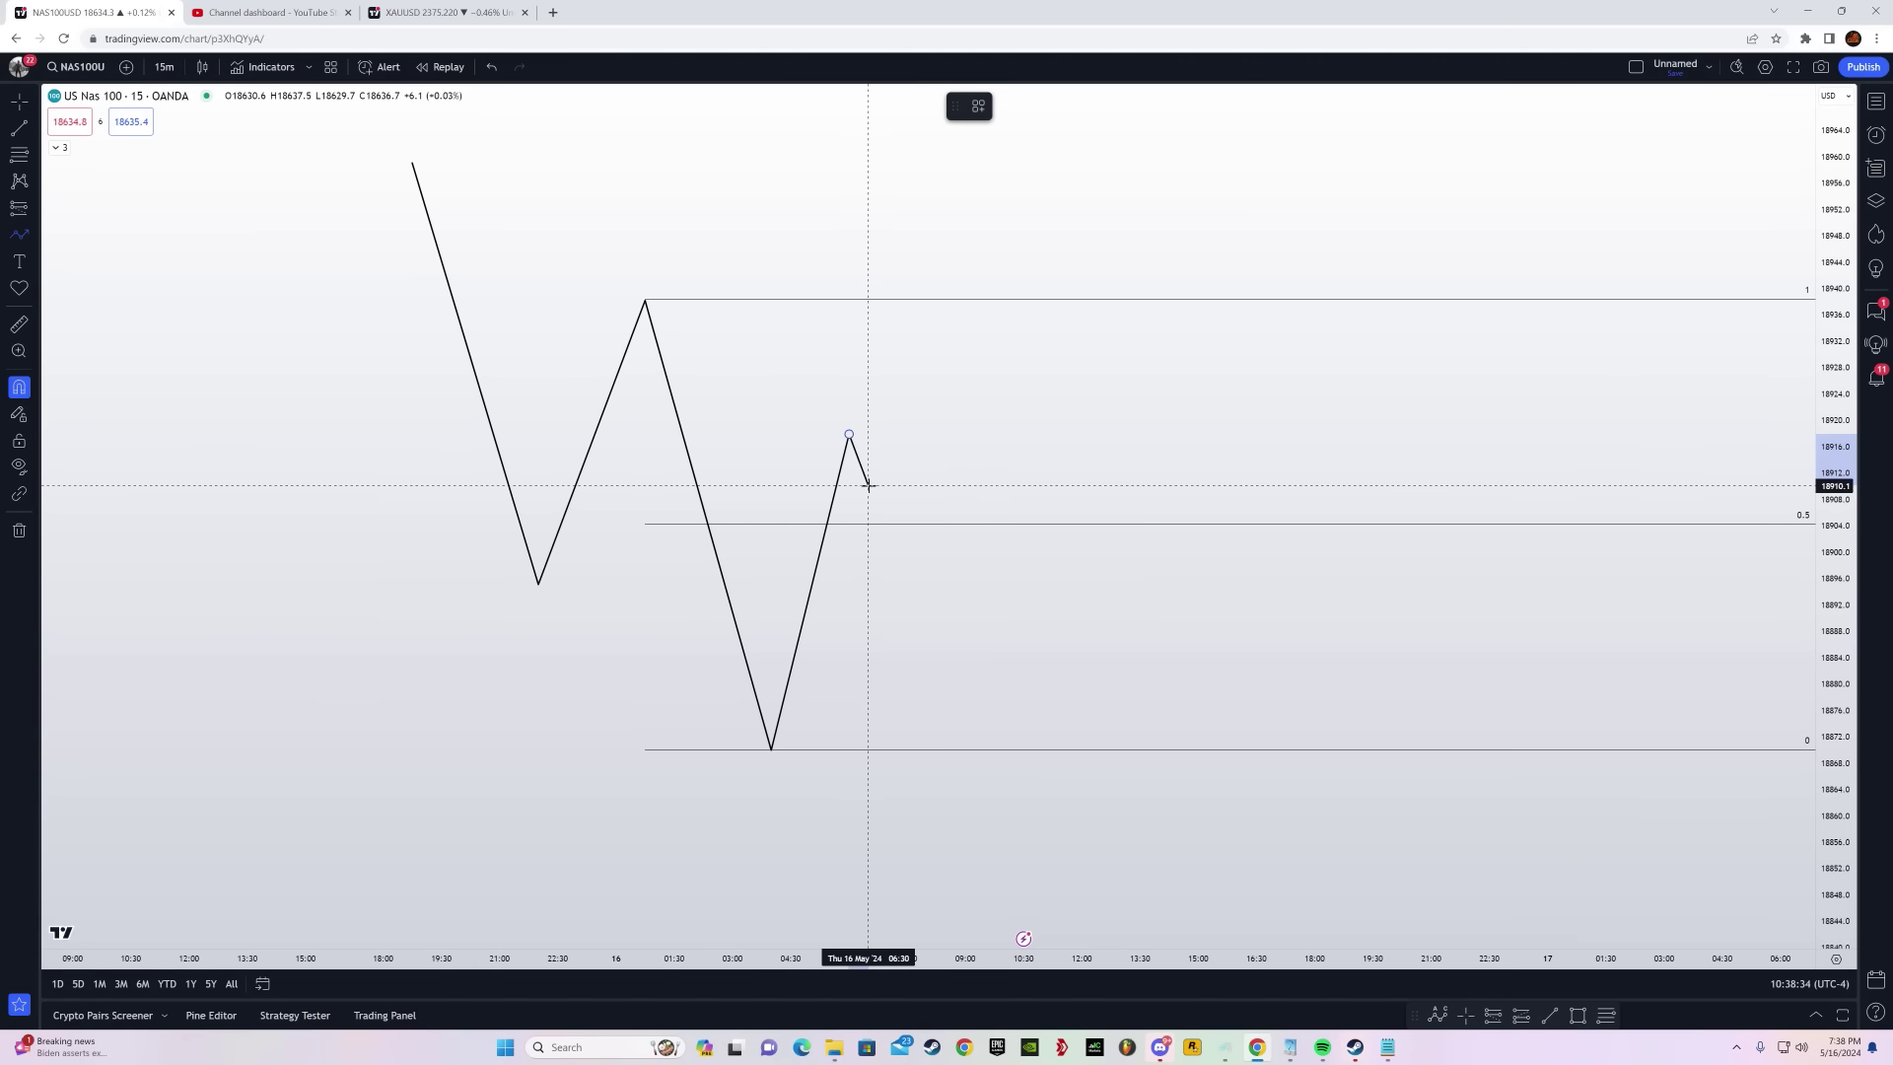
pyautogui.click(868, 487)
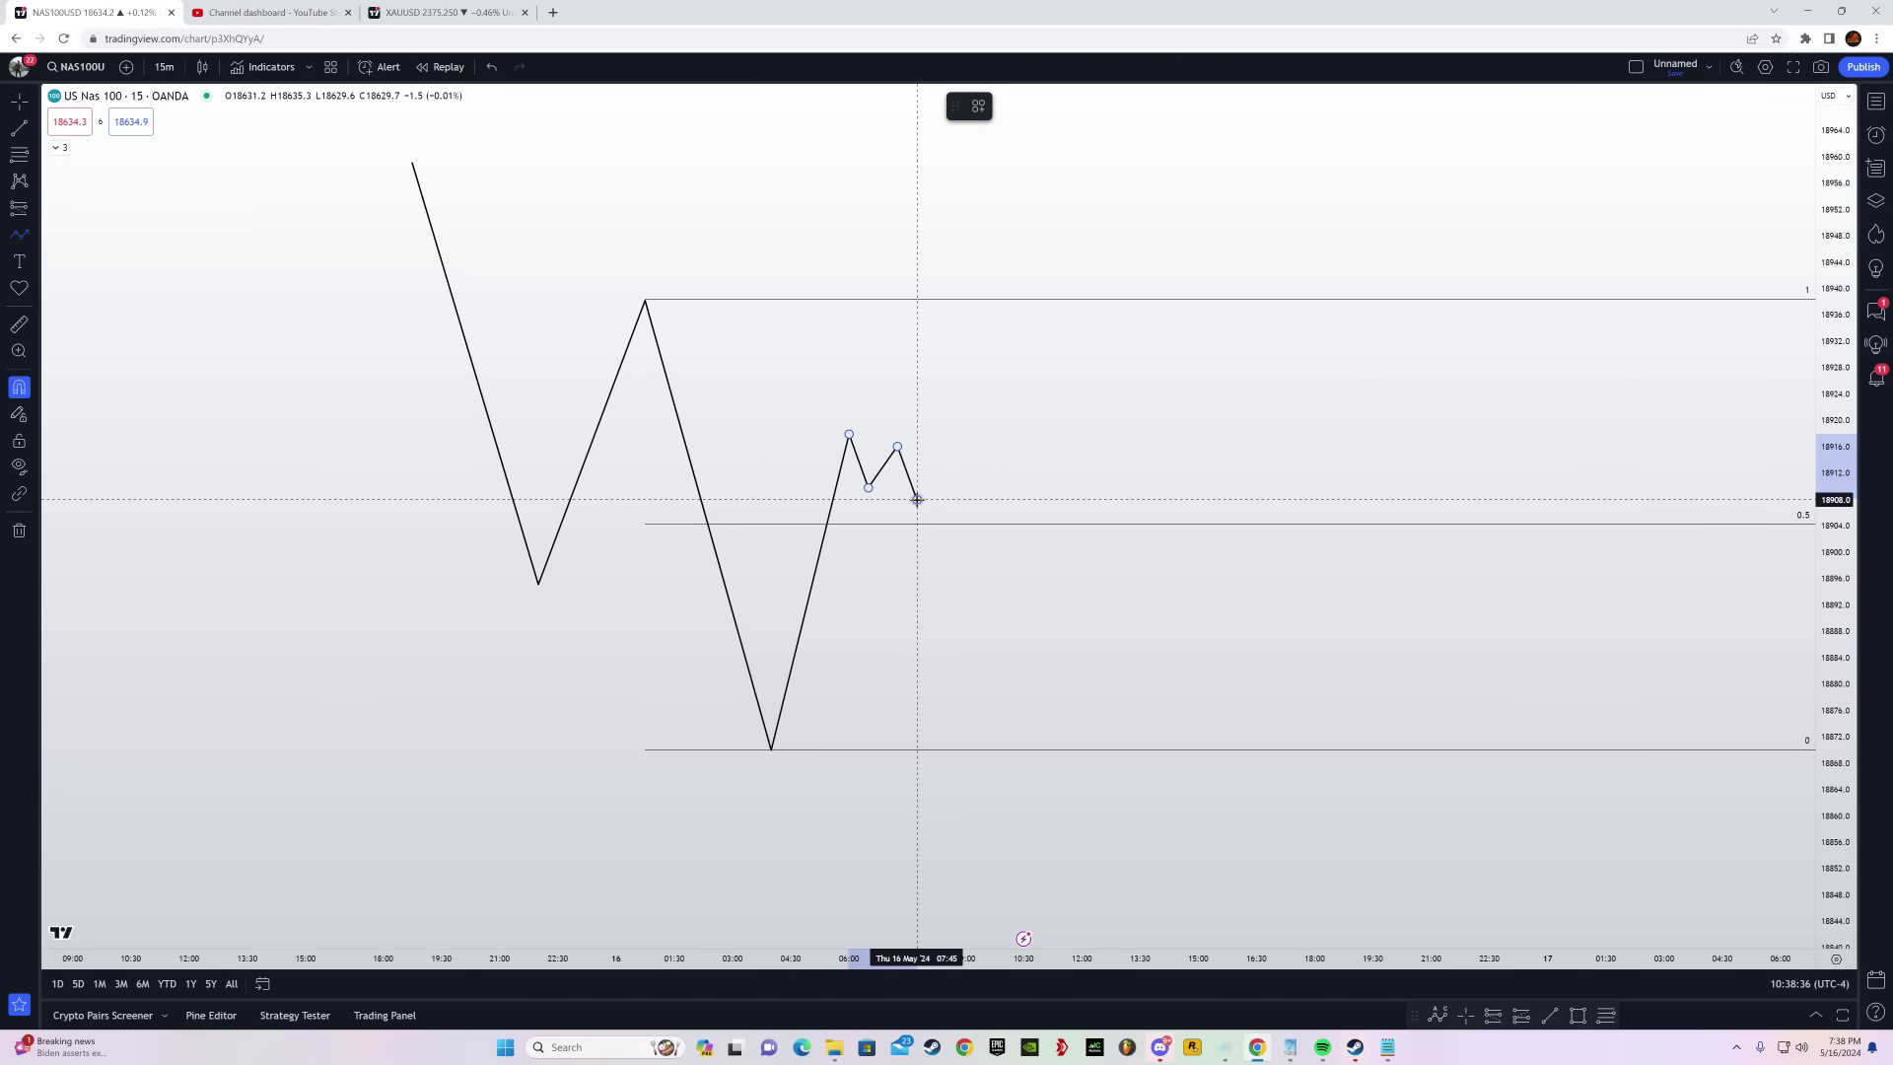
pyautogui.click(917, 500)
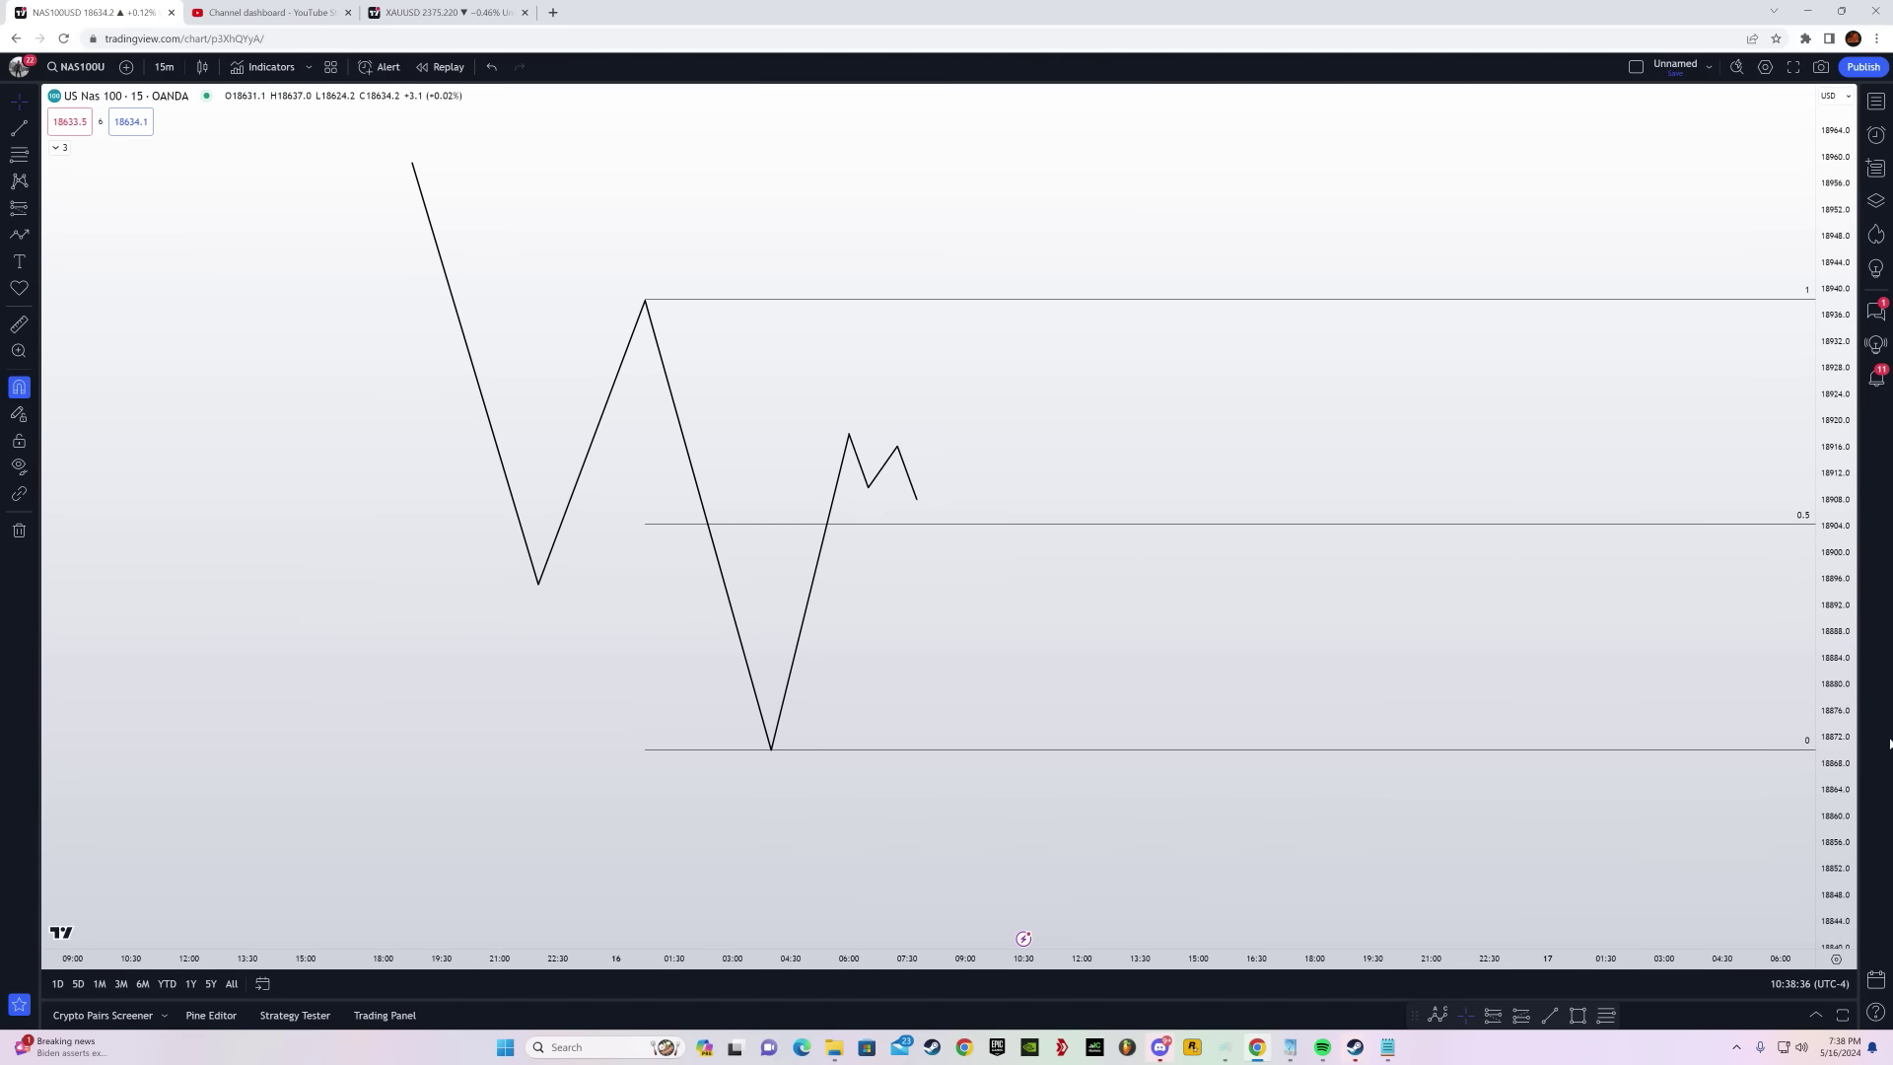
# Draw short horizontal trend lines at the high and the first low of the small zigzag
pyautogui.click(15, 134)
pyautogui.moveTo(840, 340); pyautogui.dragTo(938, 340)
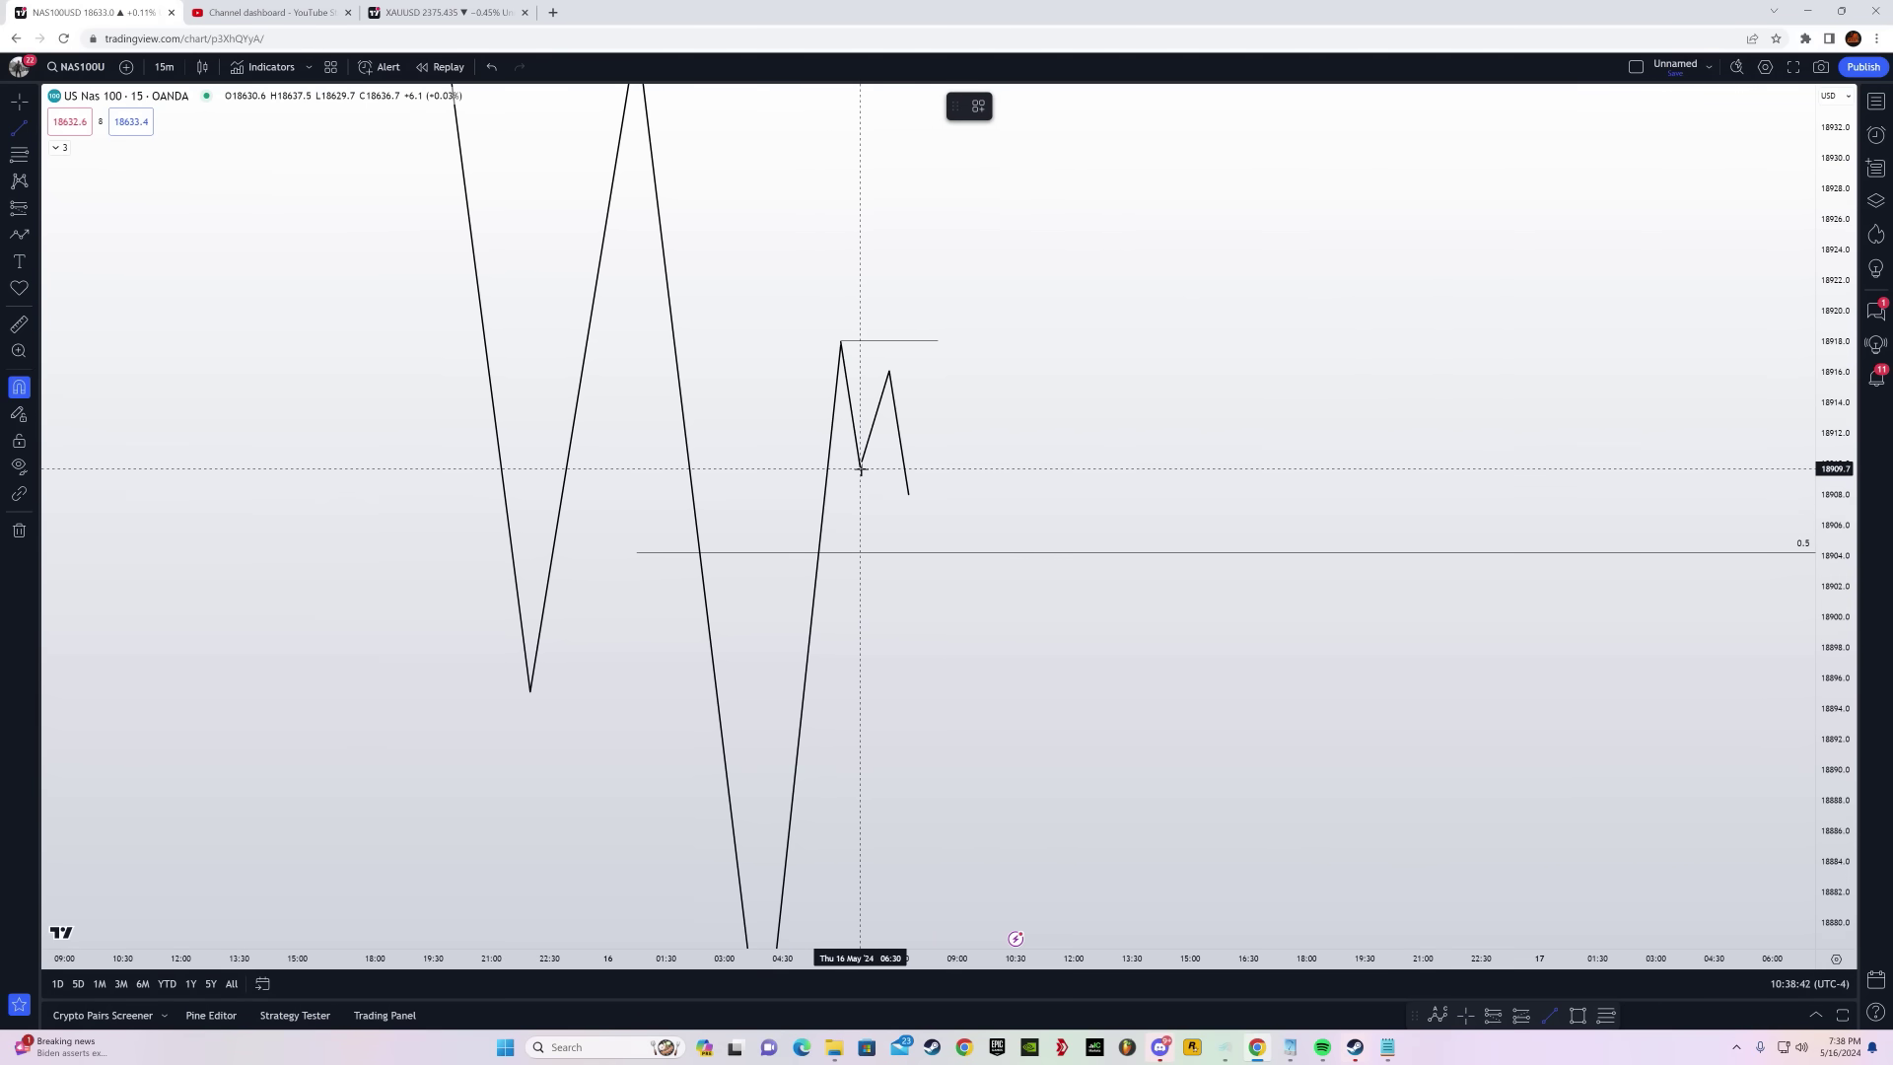
pyautogui.moveTo(859, 468)
pyautogui.mouseDown()
pyautogui.moveTo(939, 472)
pyautogui.moveTo(919, 435)
pyautogui.moveTo(959, 435)
pyautogui.mouseUp()
# Draw a short horizontal trend line between the small zigzag's high and low lines and label it "9:30 open"
pyautogui.click(19, 128)
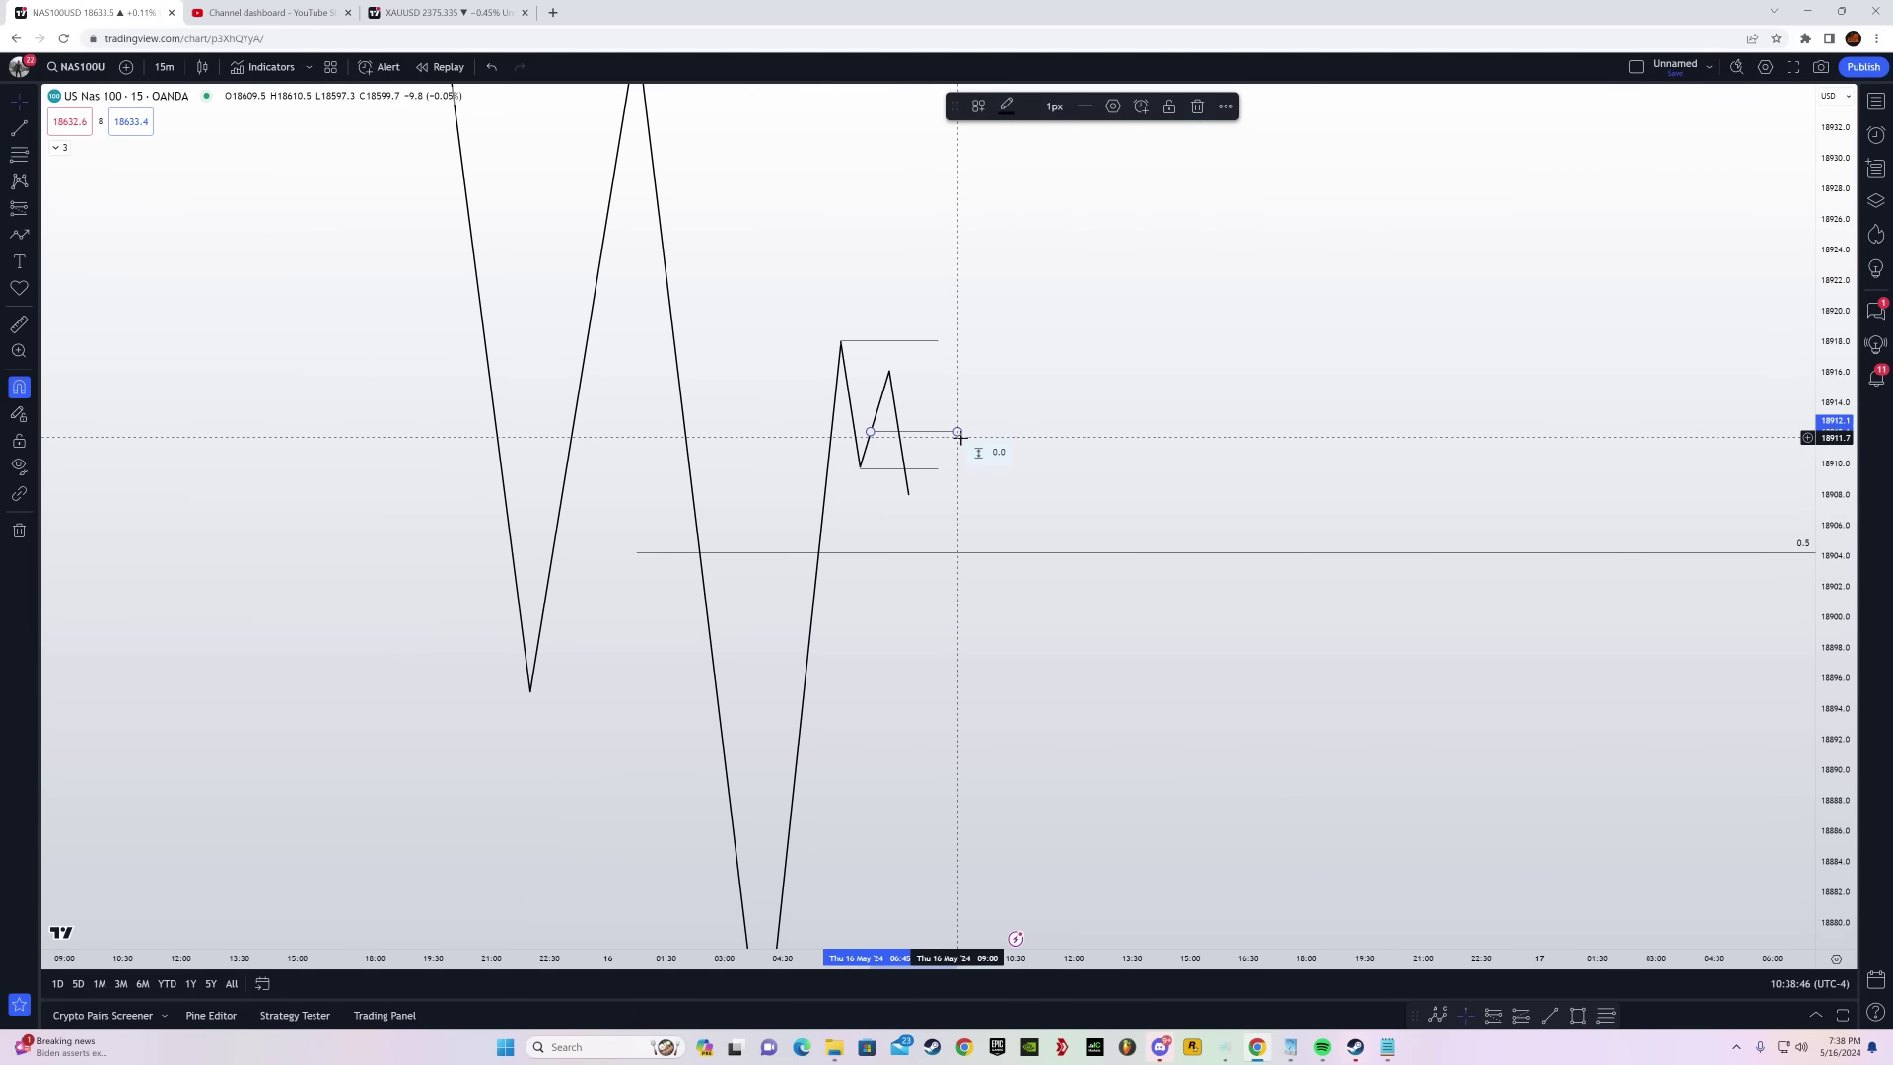
pyautogui.click(939, 432)
pyautogui.doubleClick(937, 430)
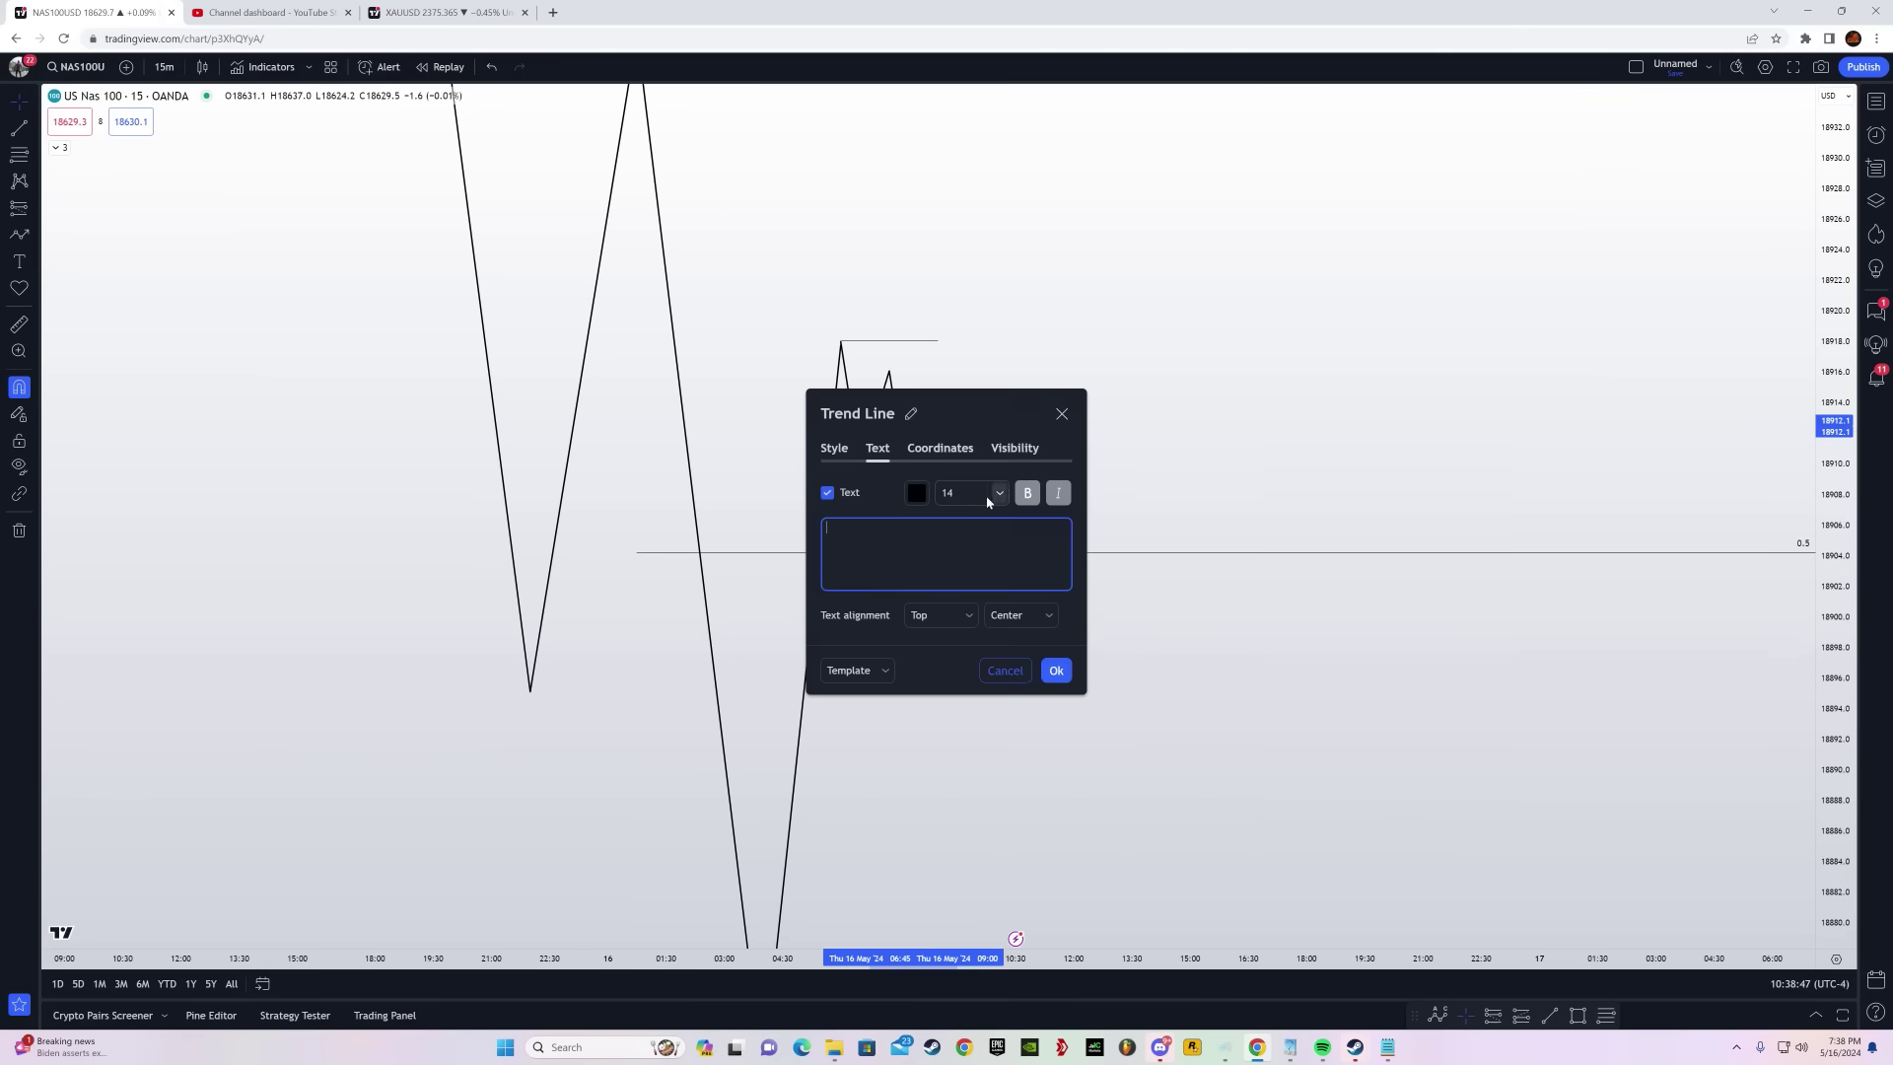
pyautogui.click(1053, 670)
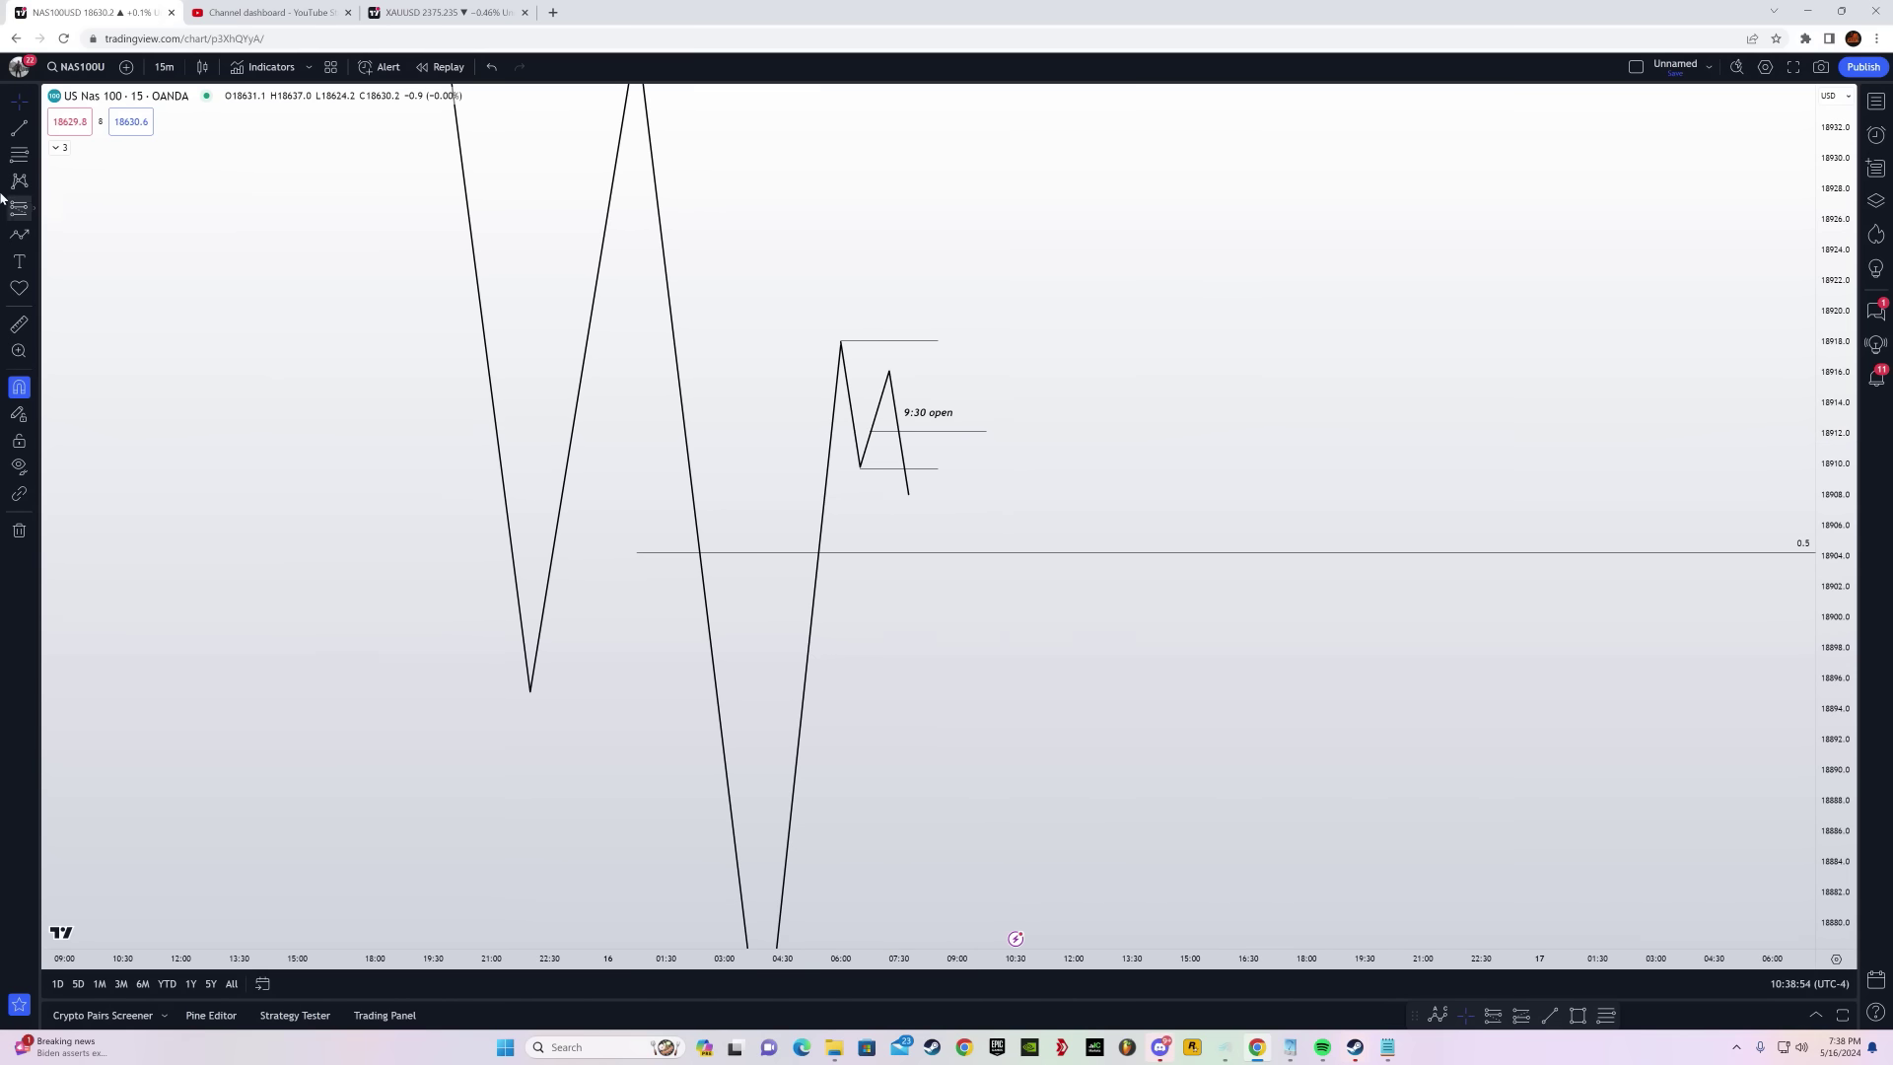
# Draw a short vertical trend line at the end of the 9:30 open line and label it "9:45"
pyautogui.click(19, 129)
pyautogui.click(986, 367)
pyautogui.click(986, 480)
pyautogui.click(1034, 402)
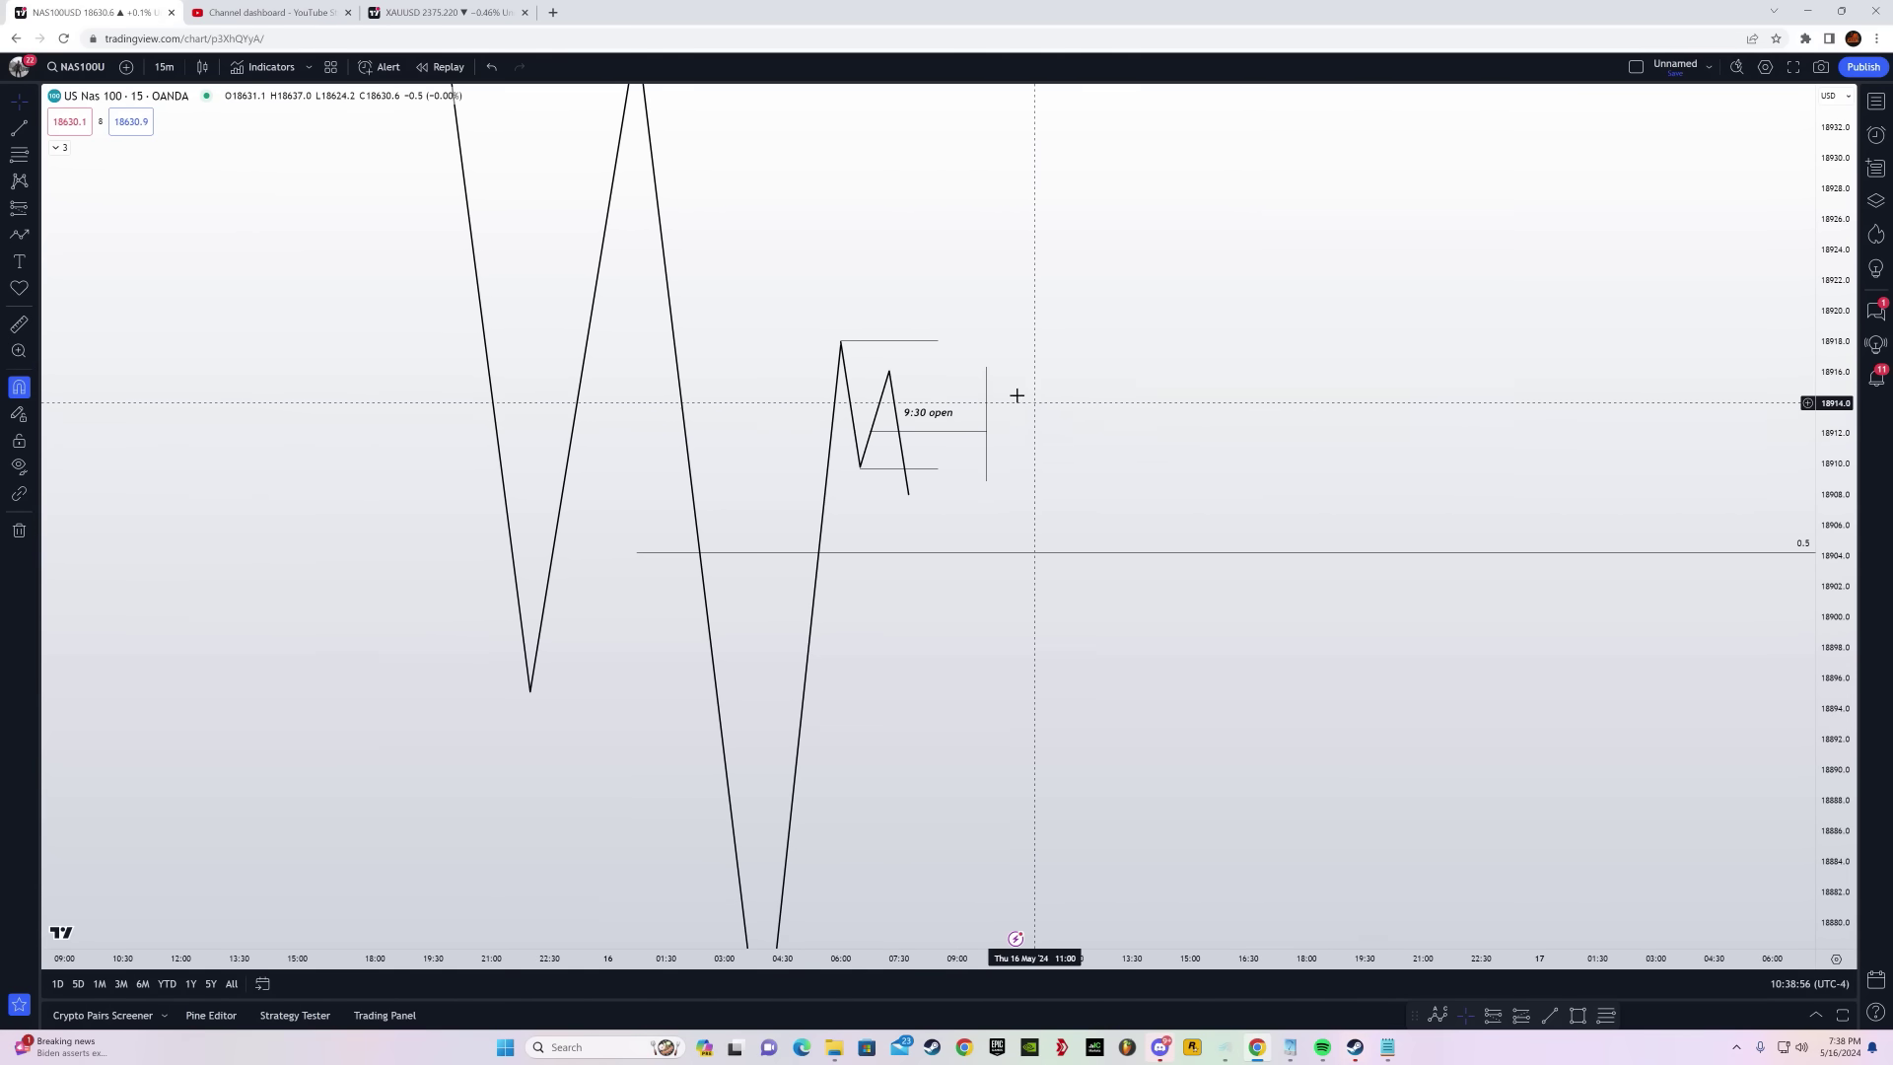
pyautogui.doubleClick(986, 471)
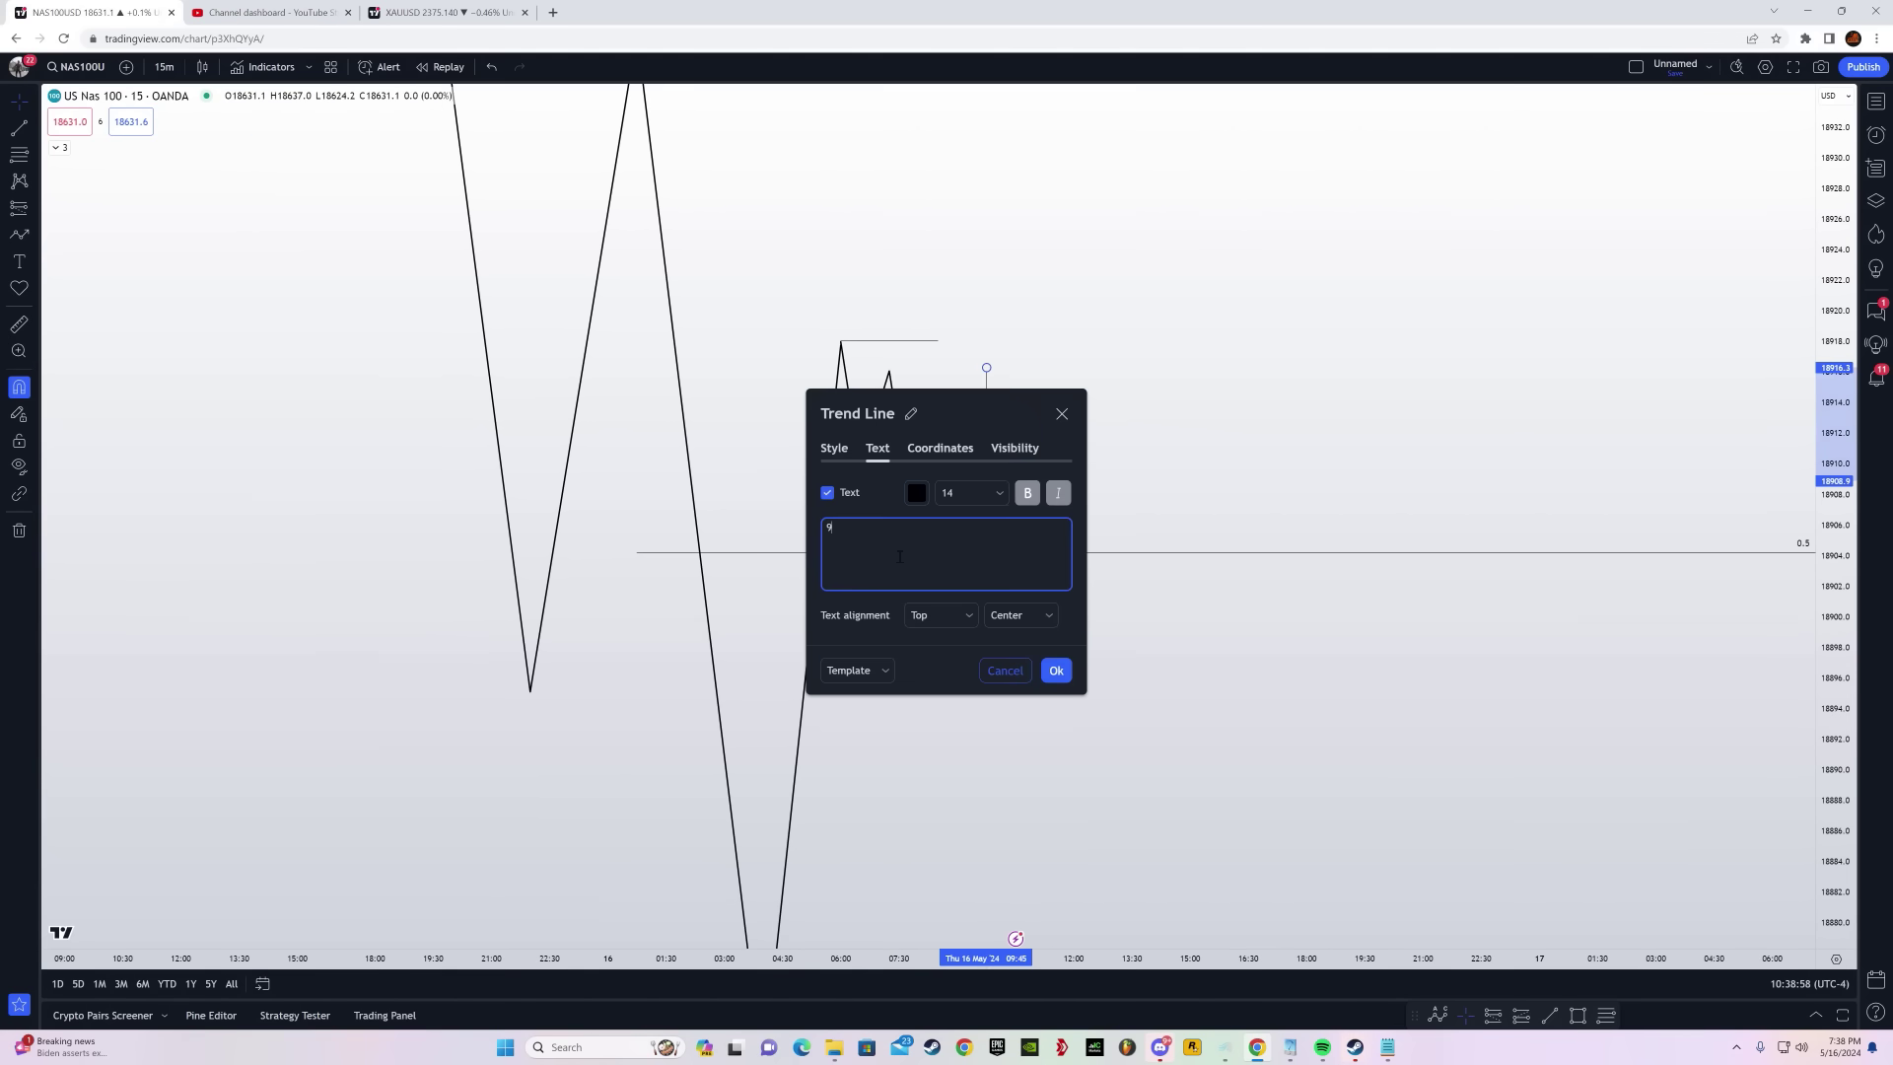
pyautogui.click(1056, 671)
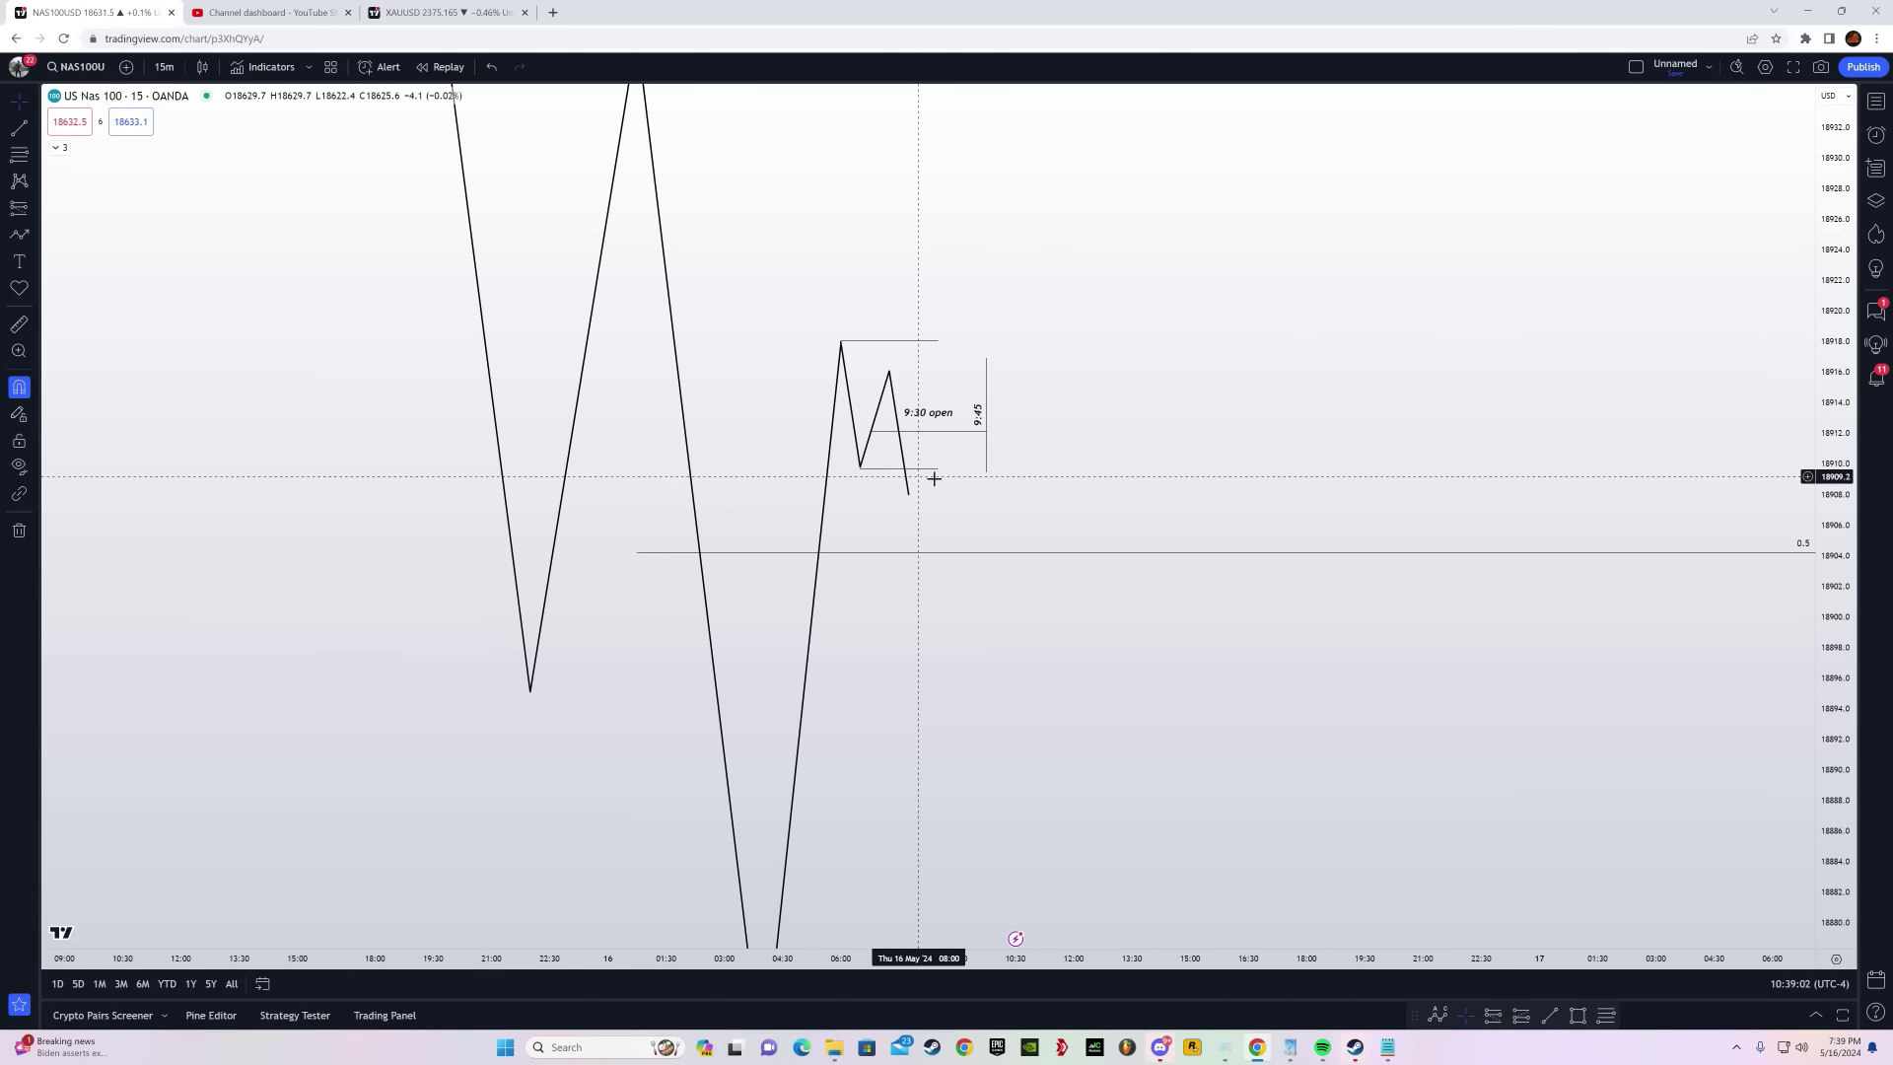
# Raise the small zigzag's end point to about 18911, above its low line, and restore the accidentally deleted low line
pyautogui.moveTo(1201, 477); pyautogui.dragTo(1249, 411)
pyautogui.moveTo(1834, 417); pyautogui.dragTo(1834, 690)
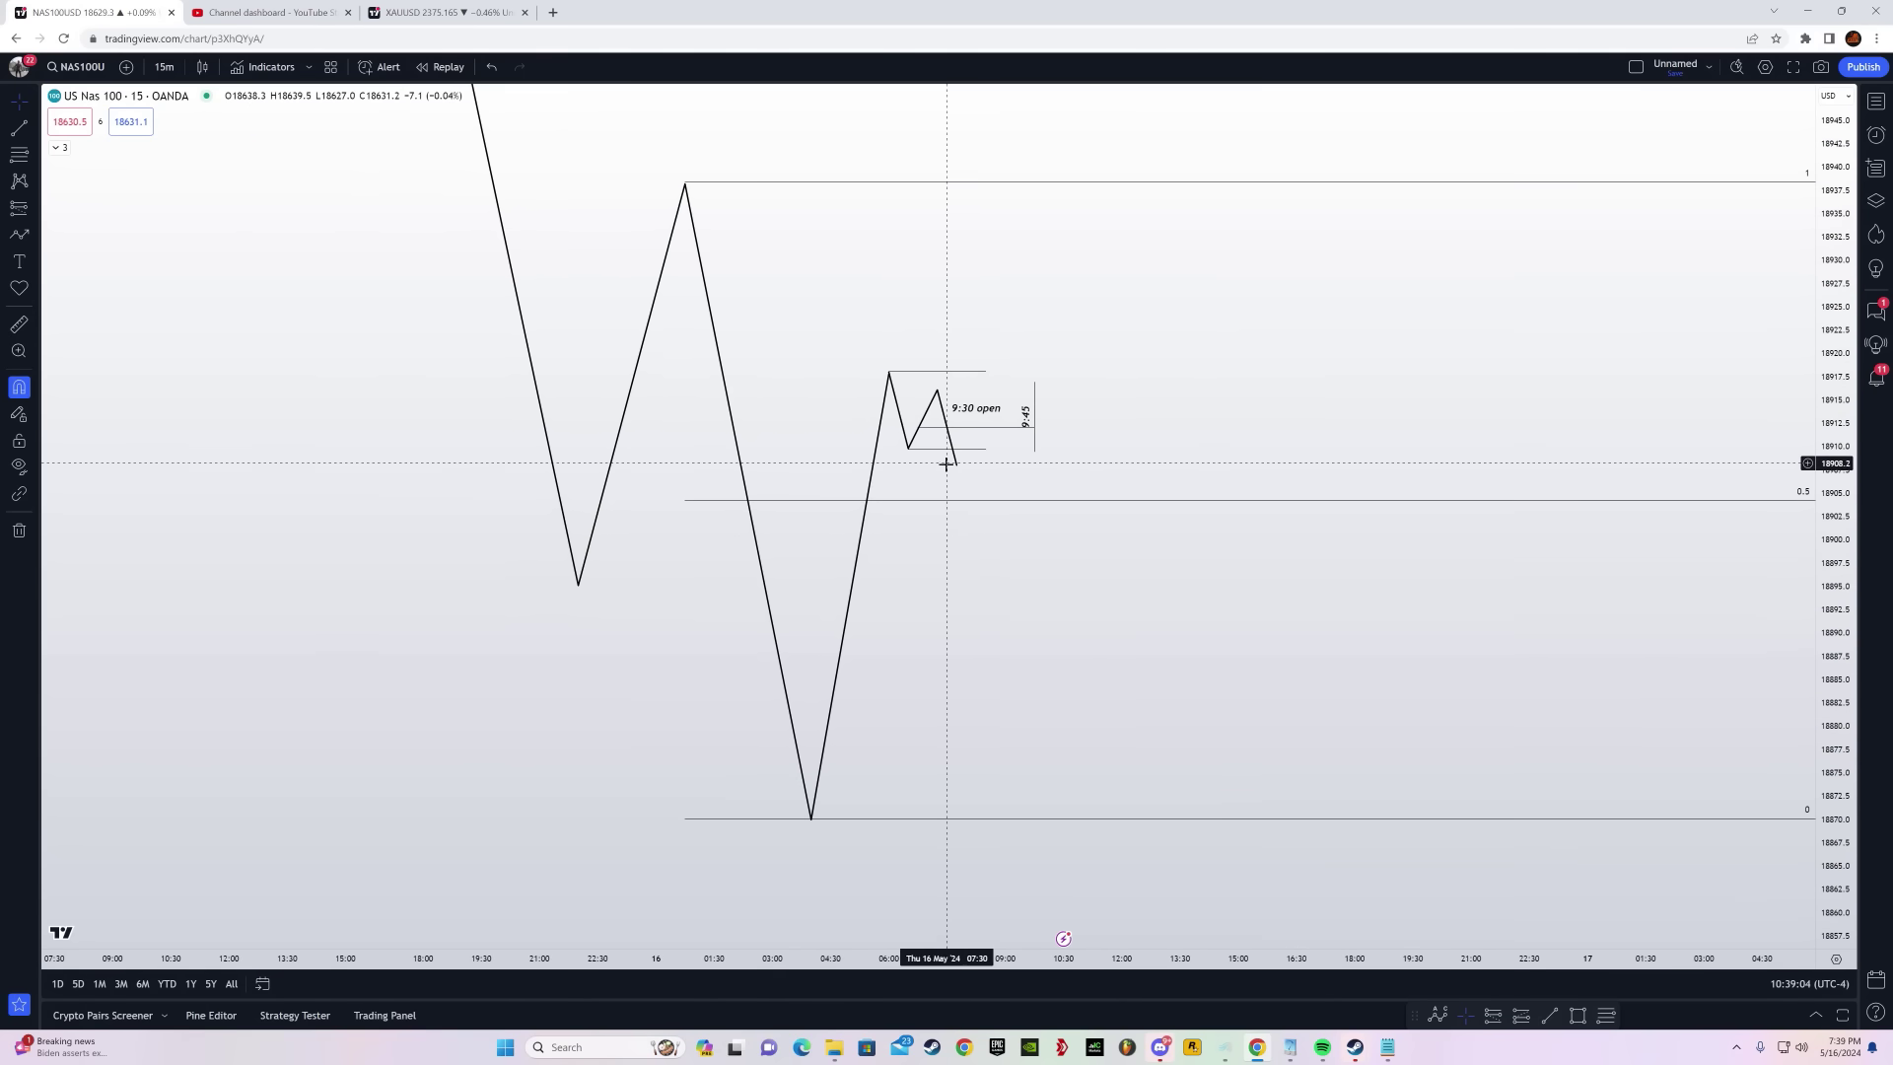
pyautogui.moveTo(955, 463); pyautogui.dragTo(946, 436)
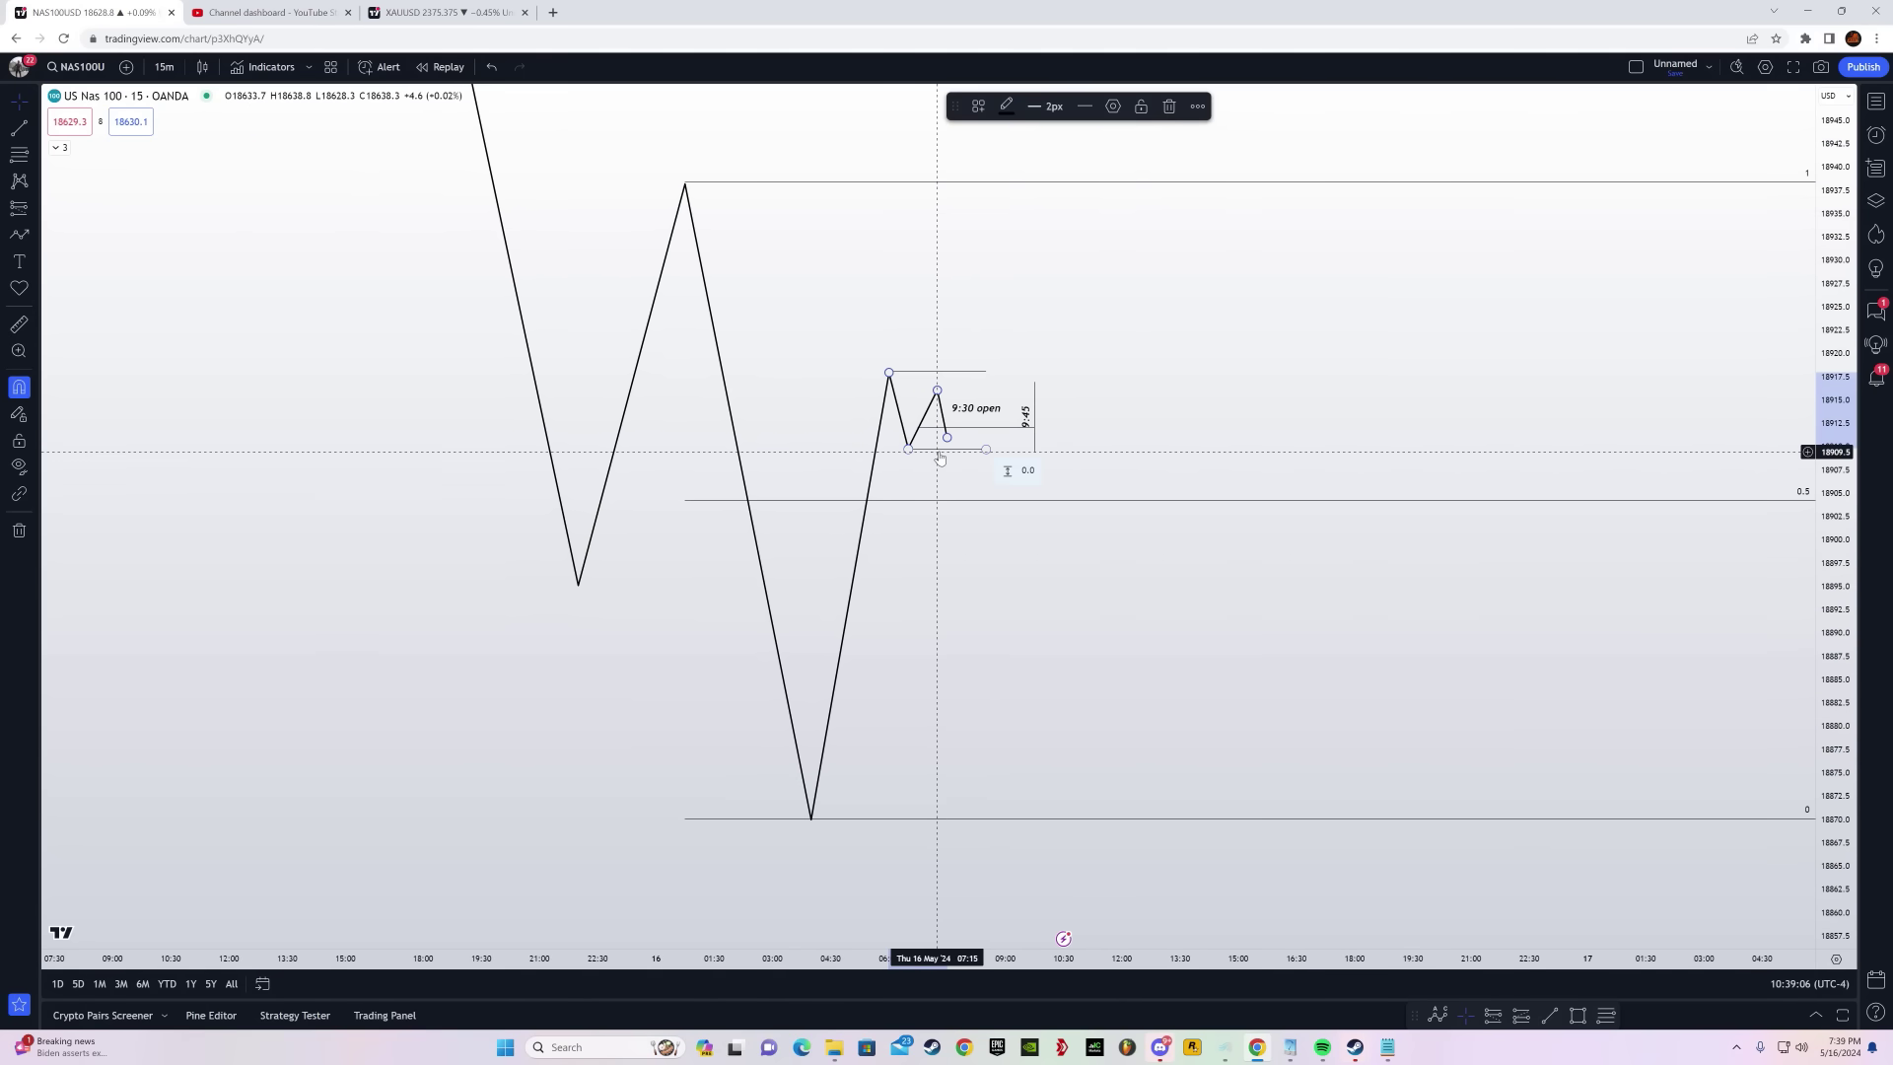
pyautogui.press('Delete')
pyautogui.hotkey('ctrl', 'z')
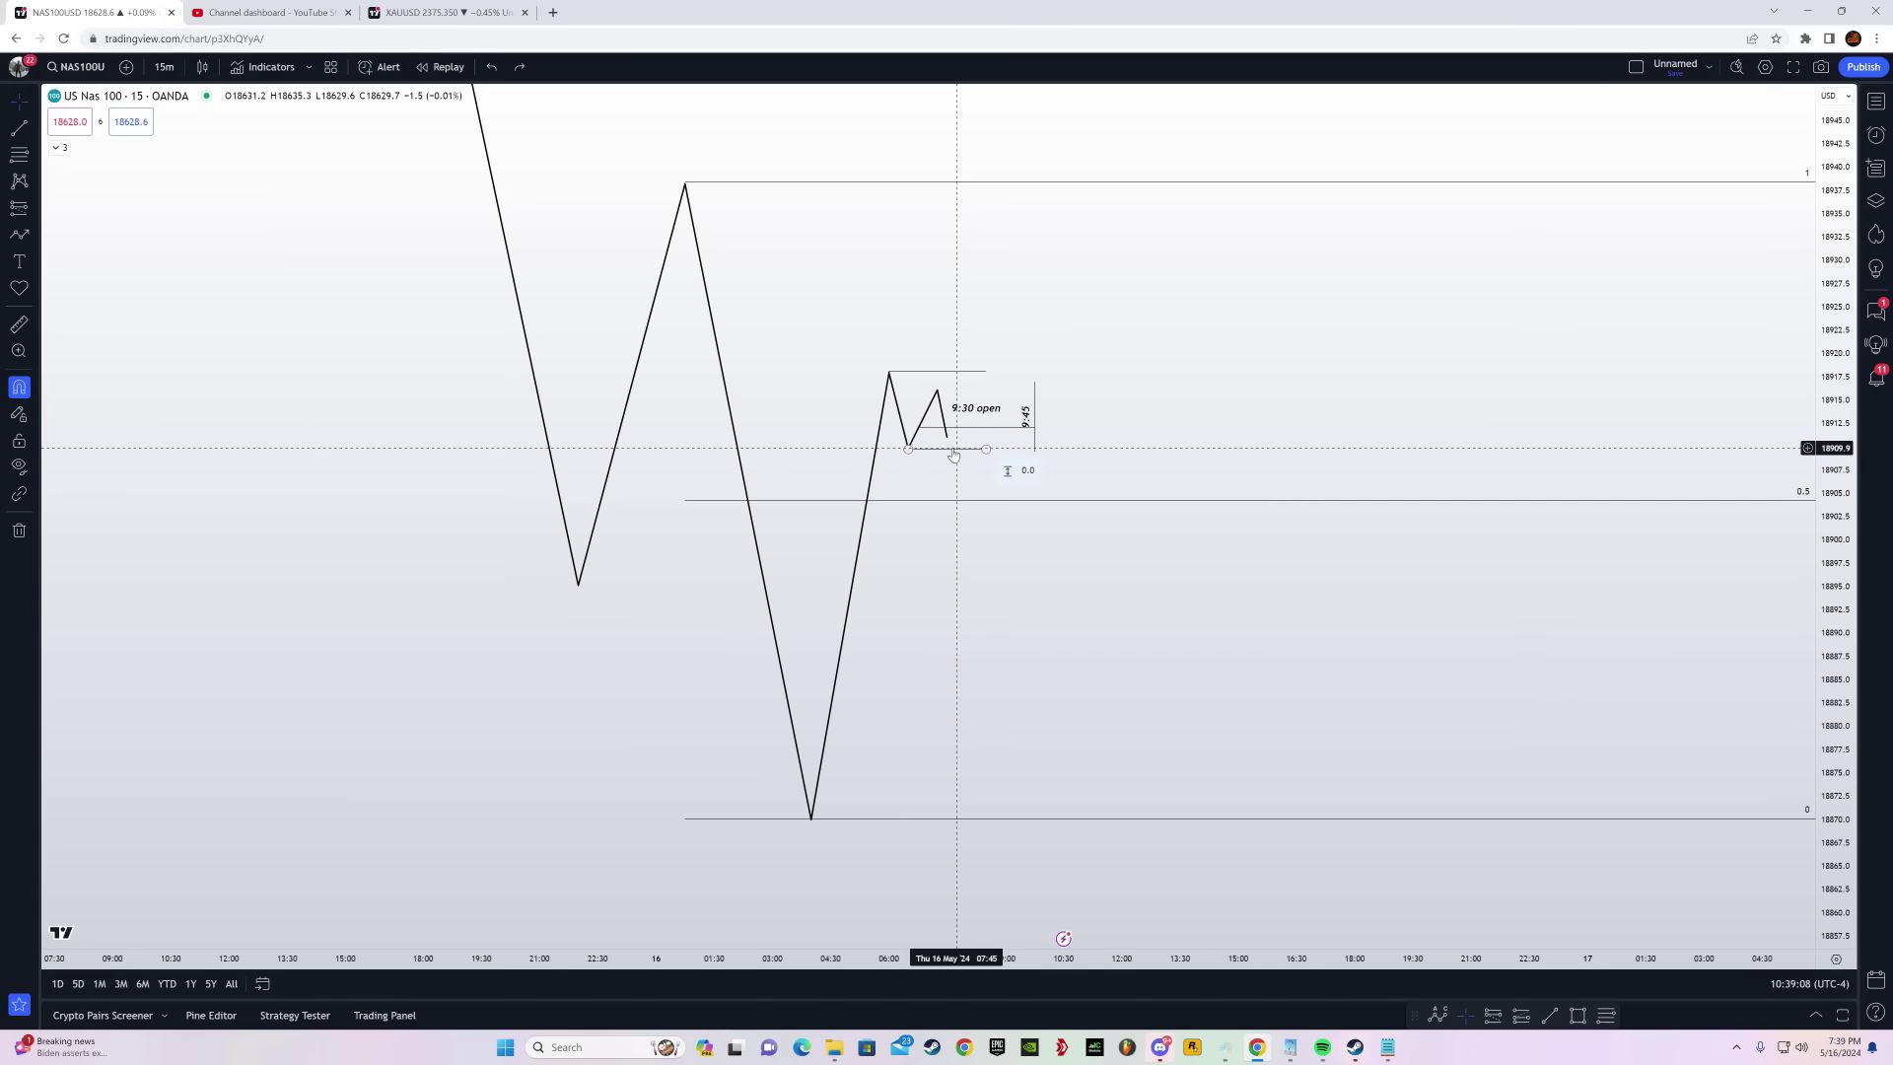
pyautogui.hotkey('ctrl', 'z')
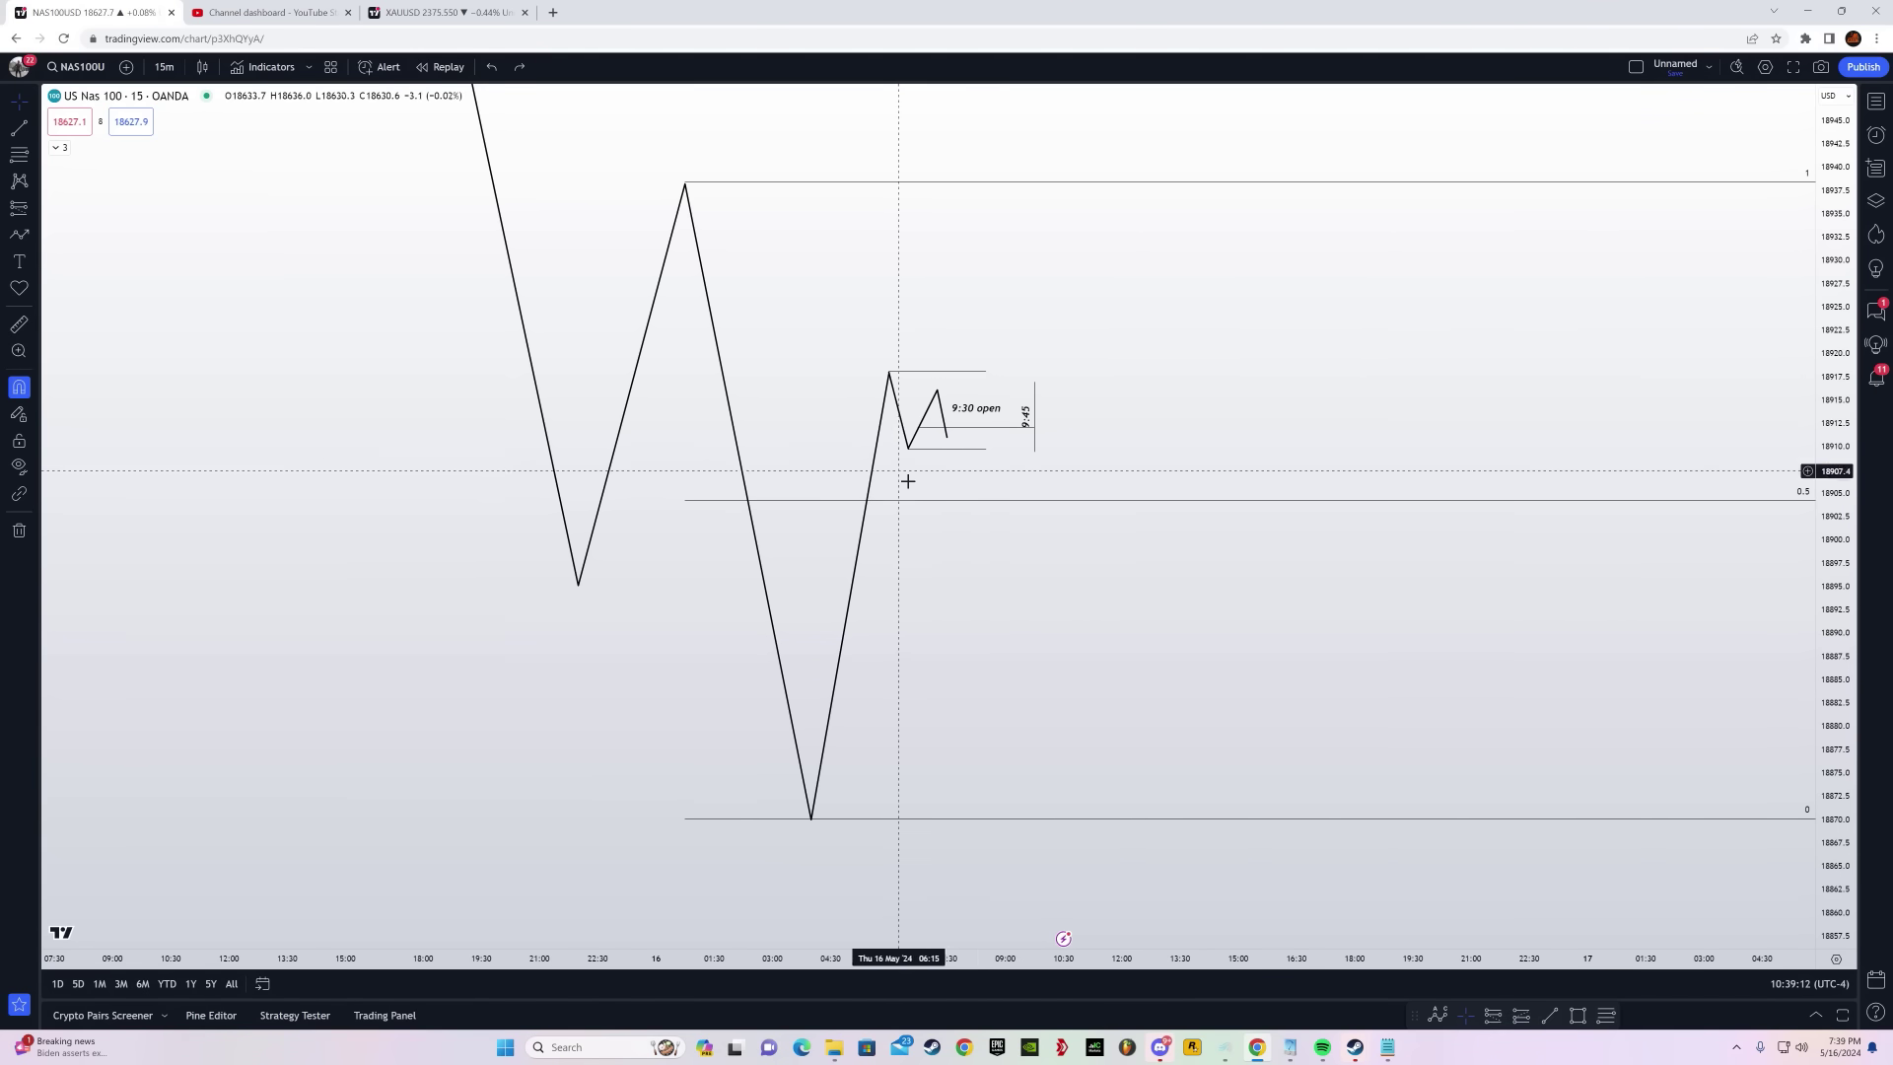
pyautogui.click(968, 422)
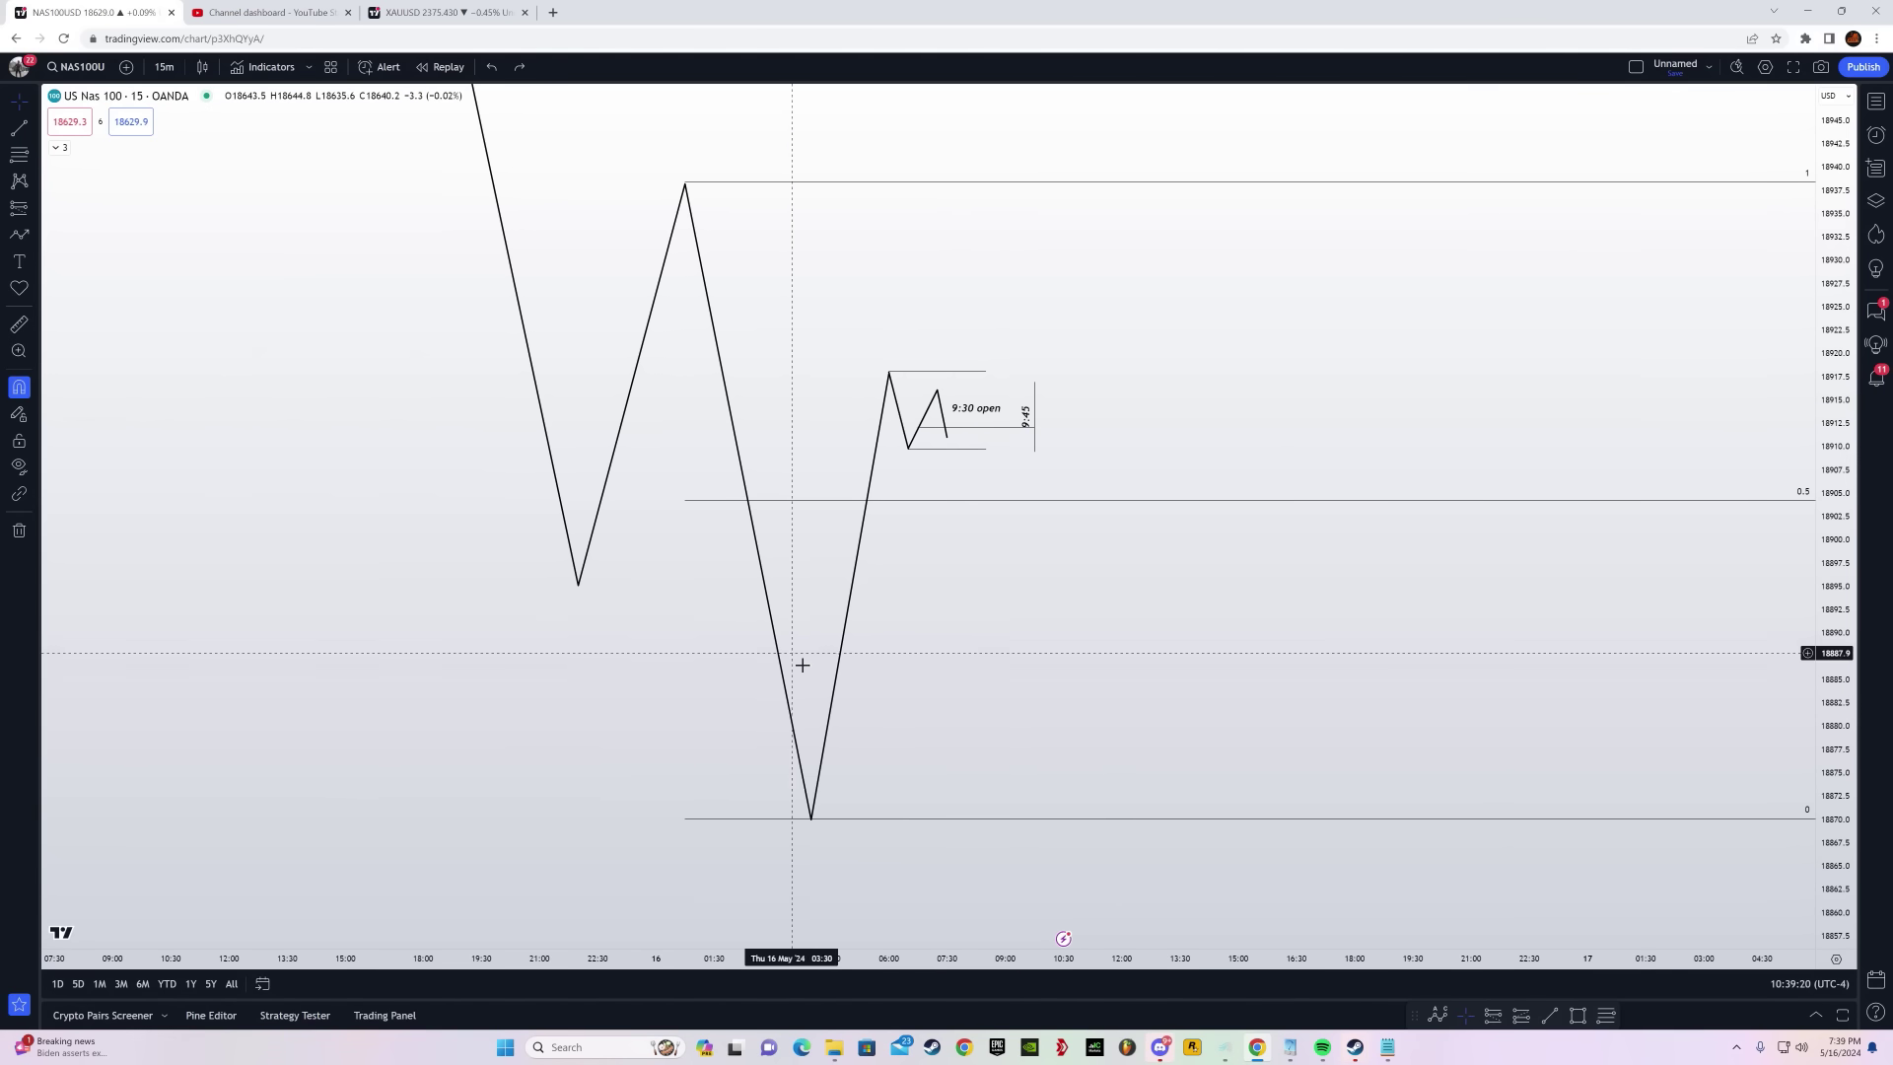
# Continue the price path from the zigzag's end through two peaks above the high line, ending down at the 0.5 retracement level
pyautogui.moveTo(1111, 595); pyautogui.dragTo(1071, 654)
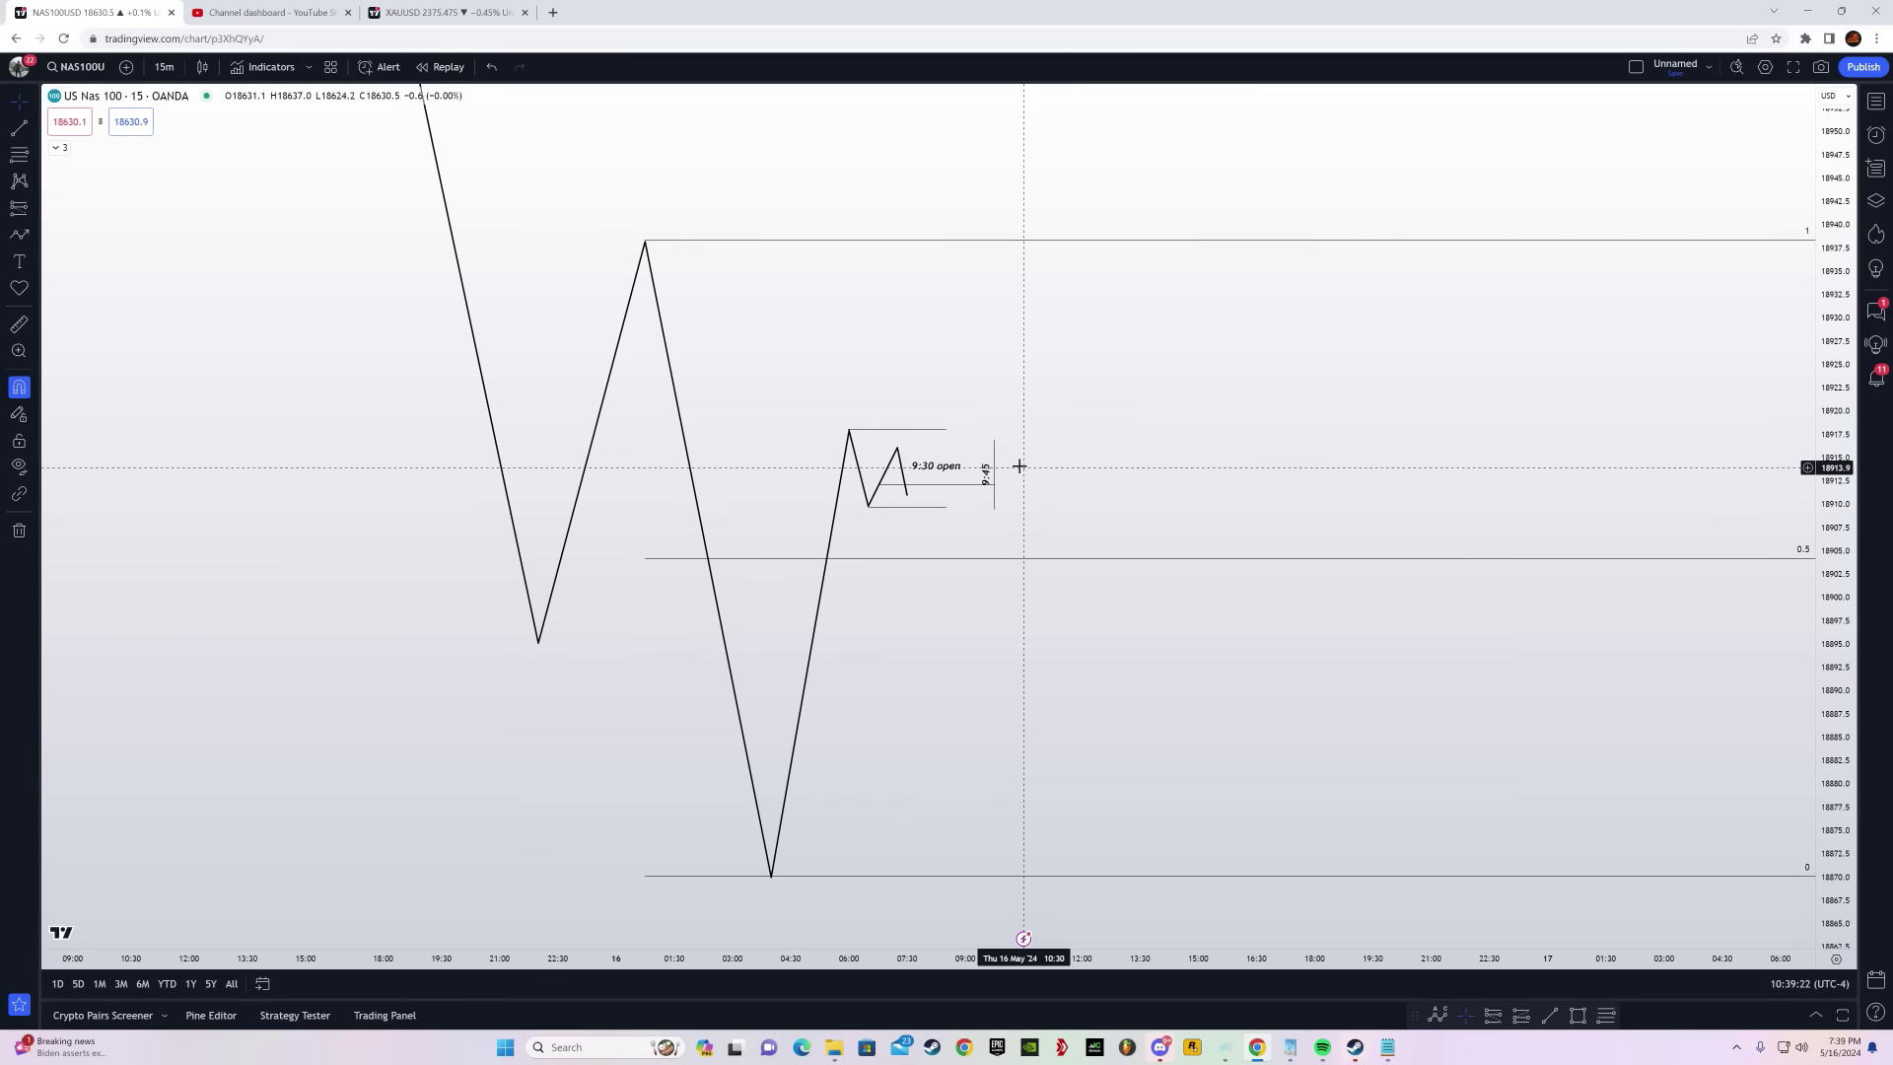
pyautogui.moveTo(1839, 761); pyautogui.dragTo(1840, 561)
pyautogui.click(18, 234)
pyautogui.click(907, 478)
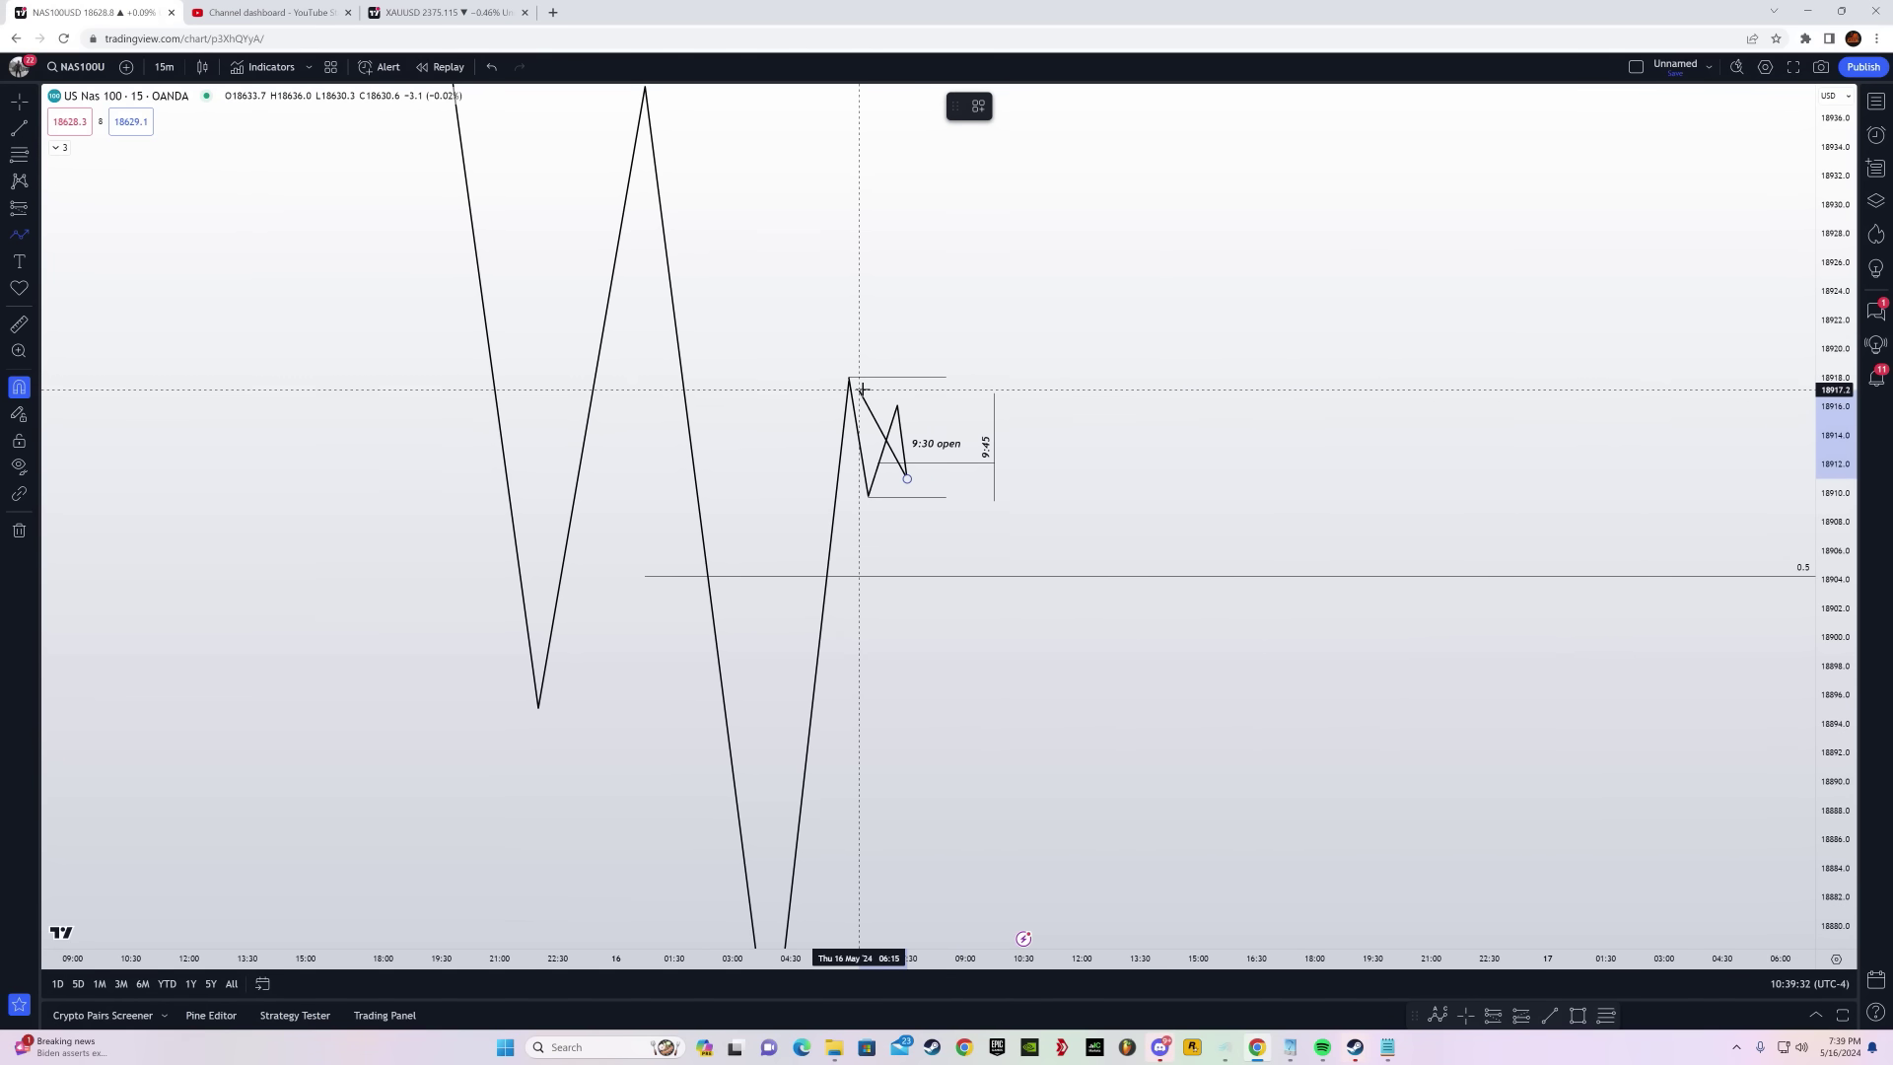
pyautogui.click(927, 349)
pyautogui.click(946, 324)
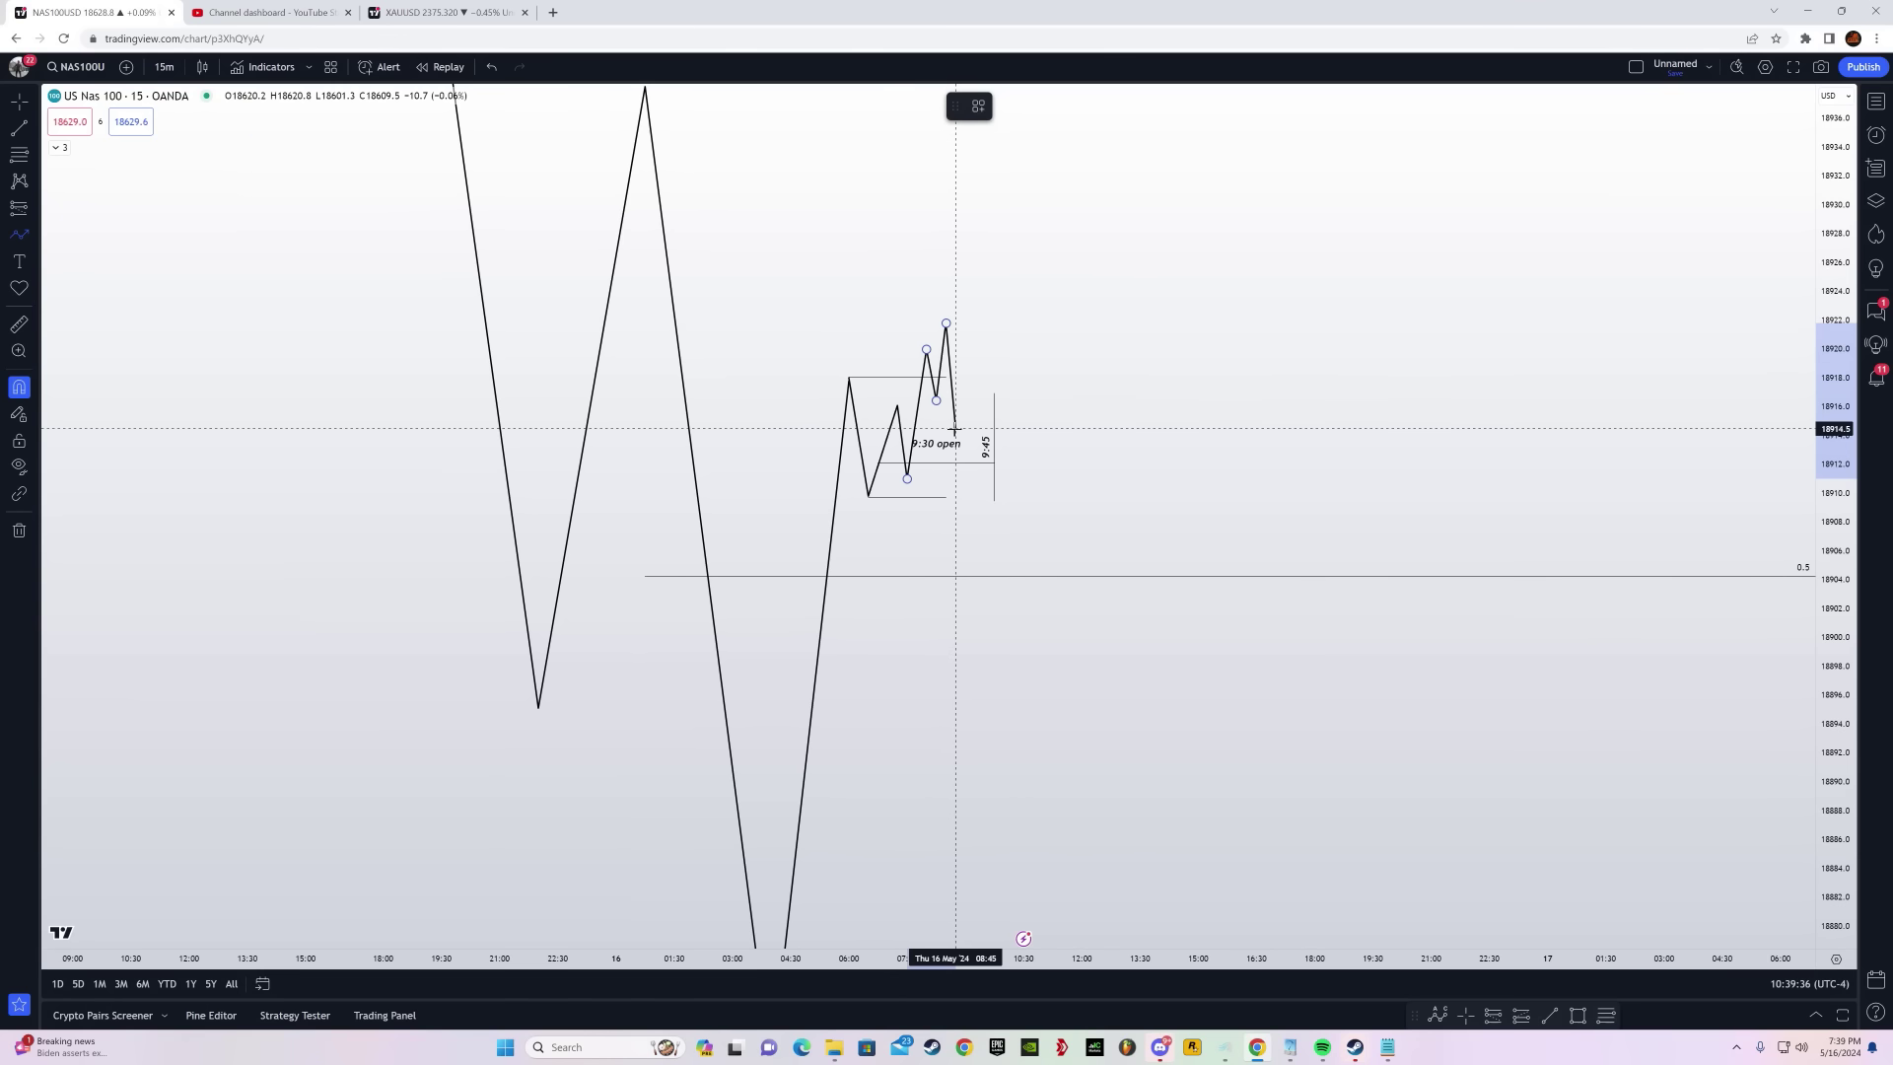
pyautogui.click(965, 364)
pyautogui.doubleClick(995, 577)
# Bring the other schematic labelled "9:30 OPEN" into view and invert the chart's price scale
pyautogui.moveTo(1166, 671); pyautogui.dragTo(1059, 532)
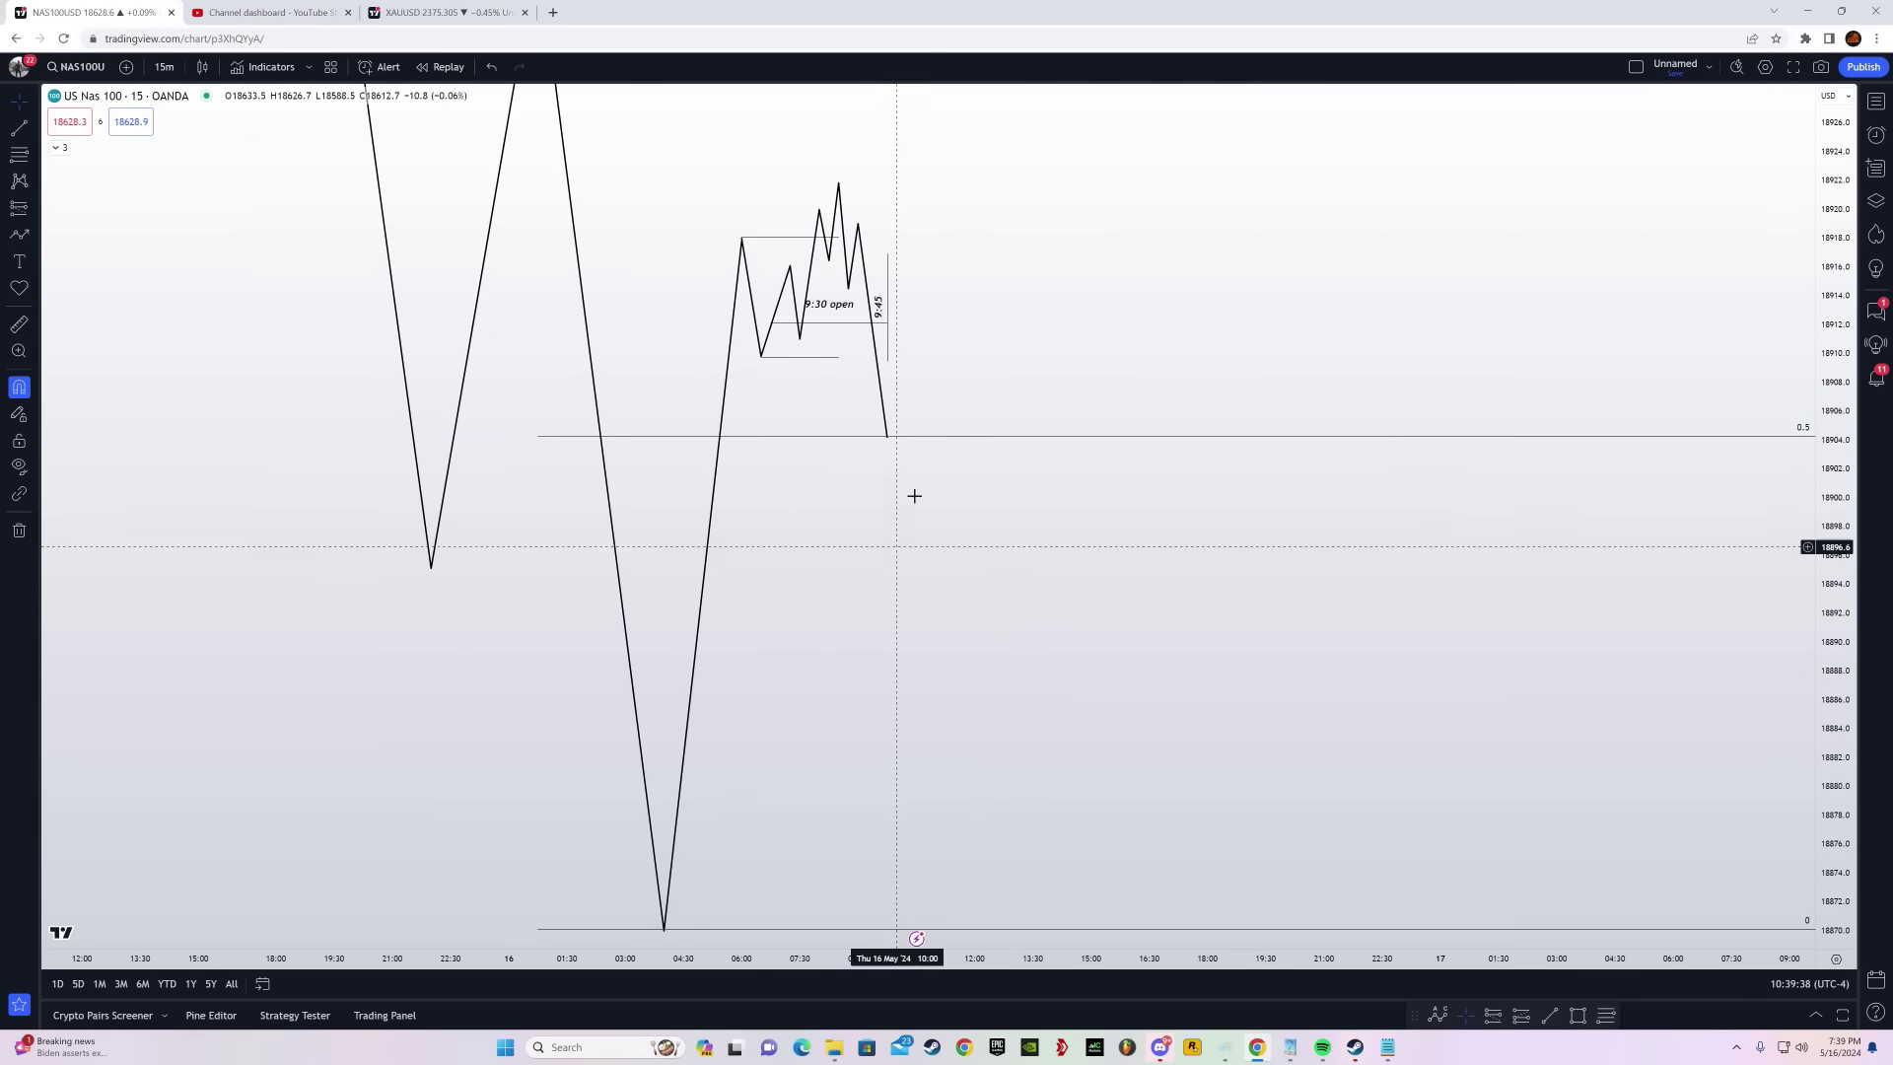
pyautogui.moveTo(1831, 634); pyautogui.dragTo(1832, 828)
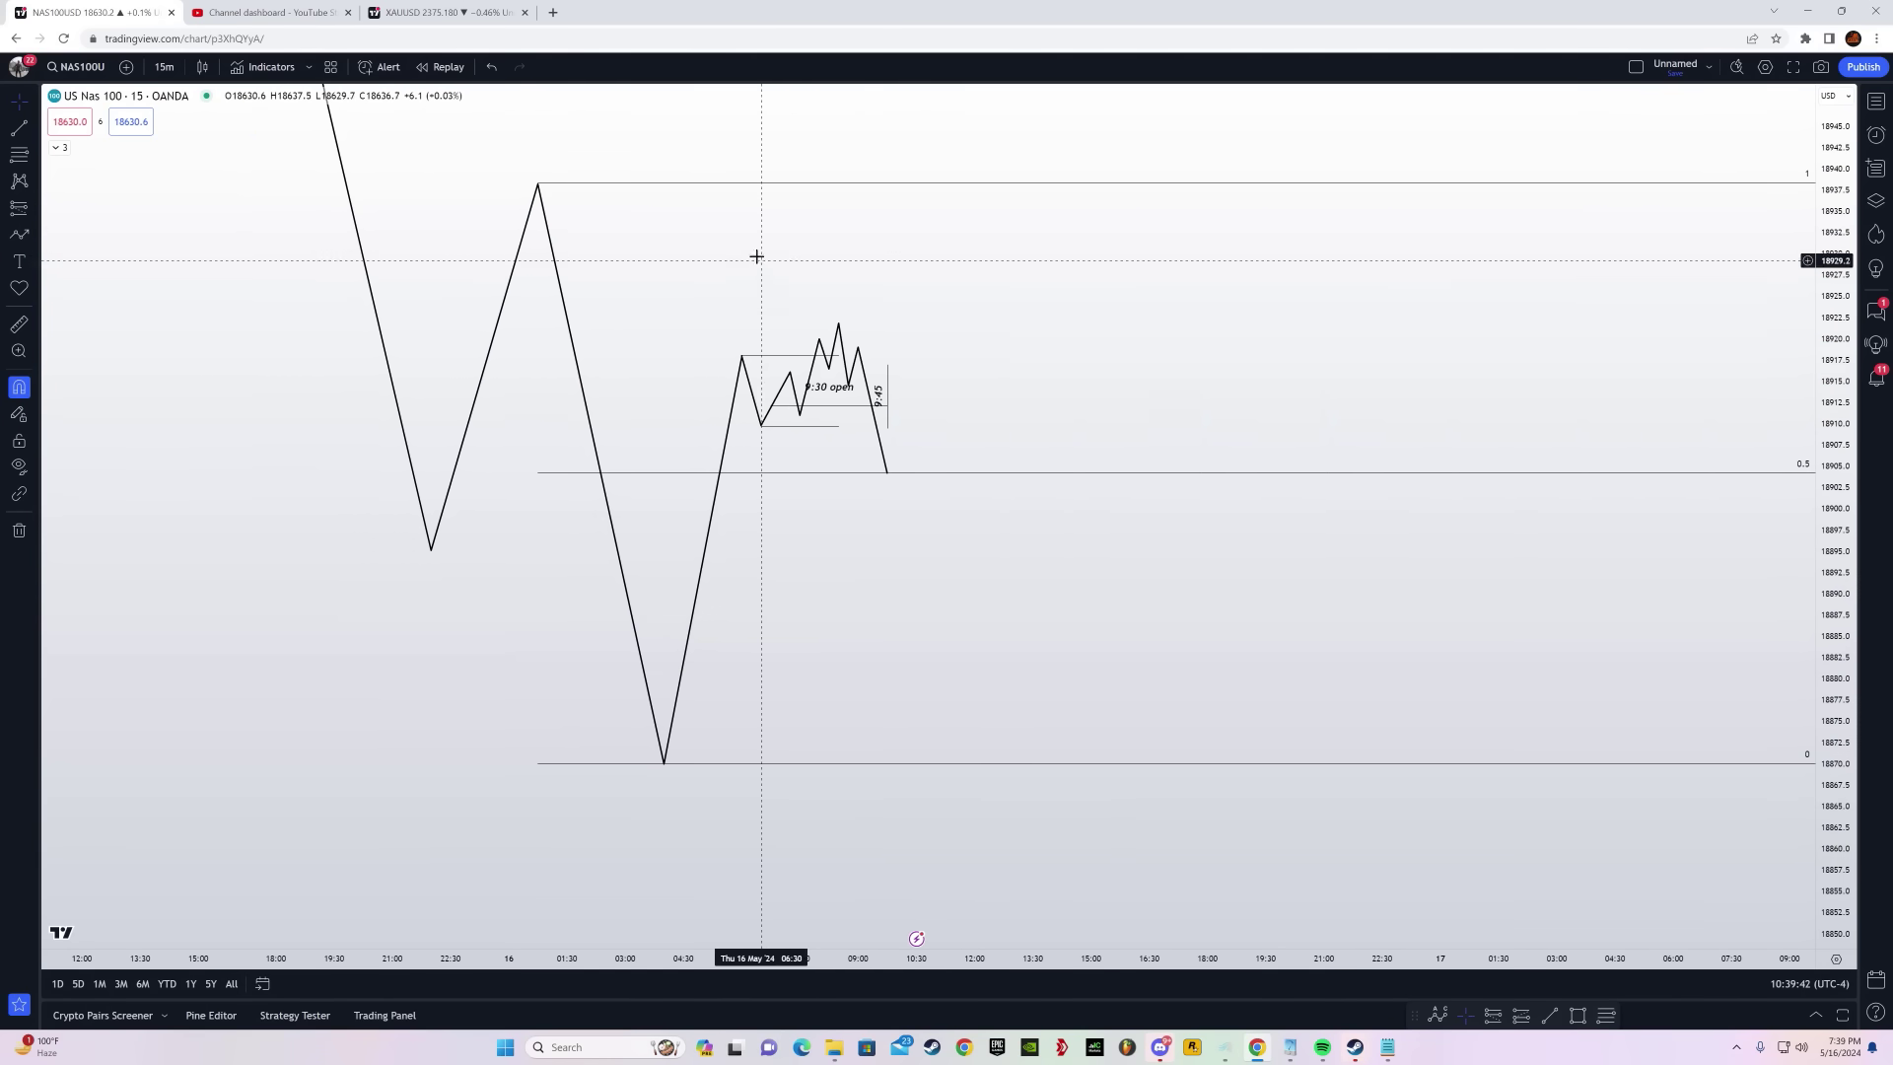
pyautogui.moveTo(649, 349)
pyautogui.mouseDown()
pyautogui.moveTo(722, 410)
pyautogui.moveTo(756, 403)
pyautogui.moveTo(741, 379)
pyautogui.mouseUp()
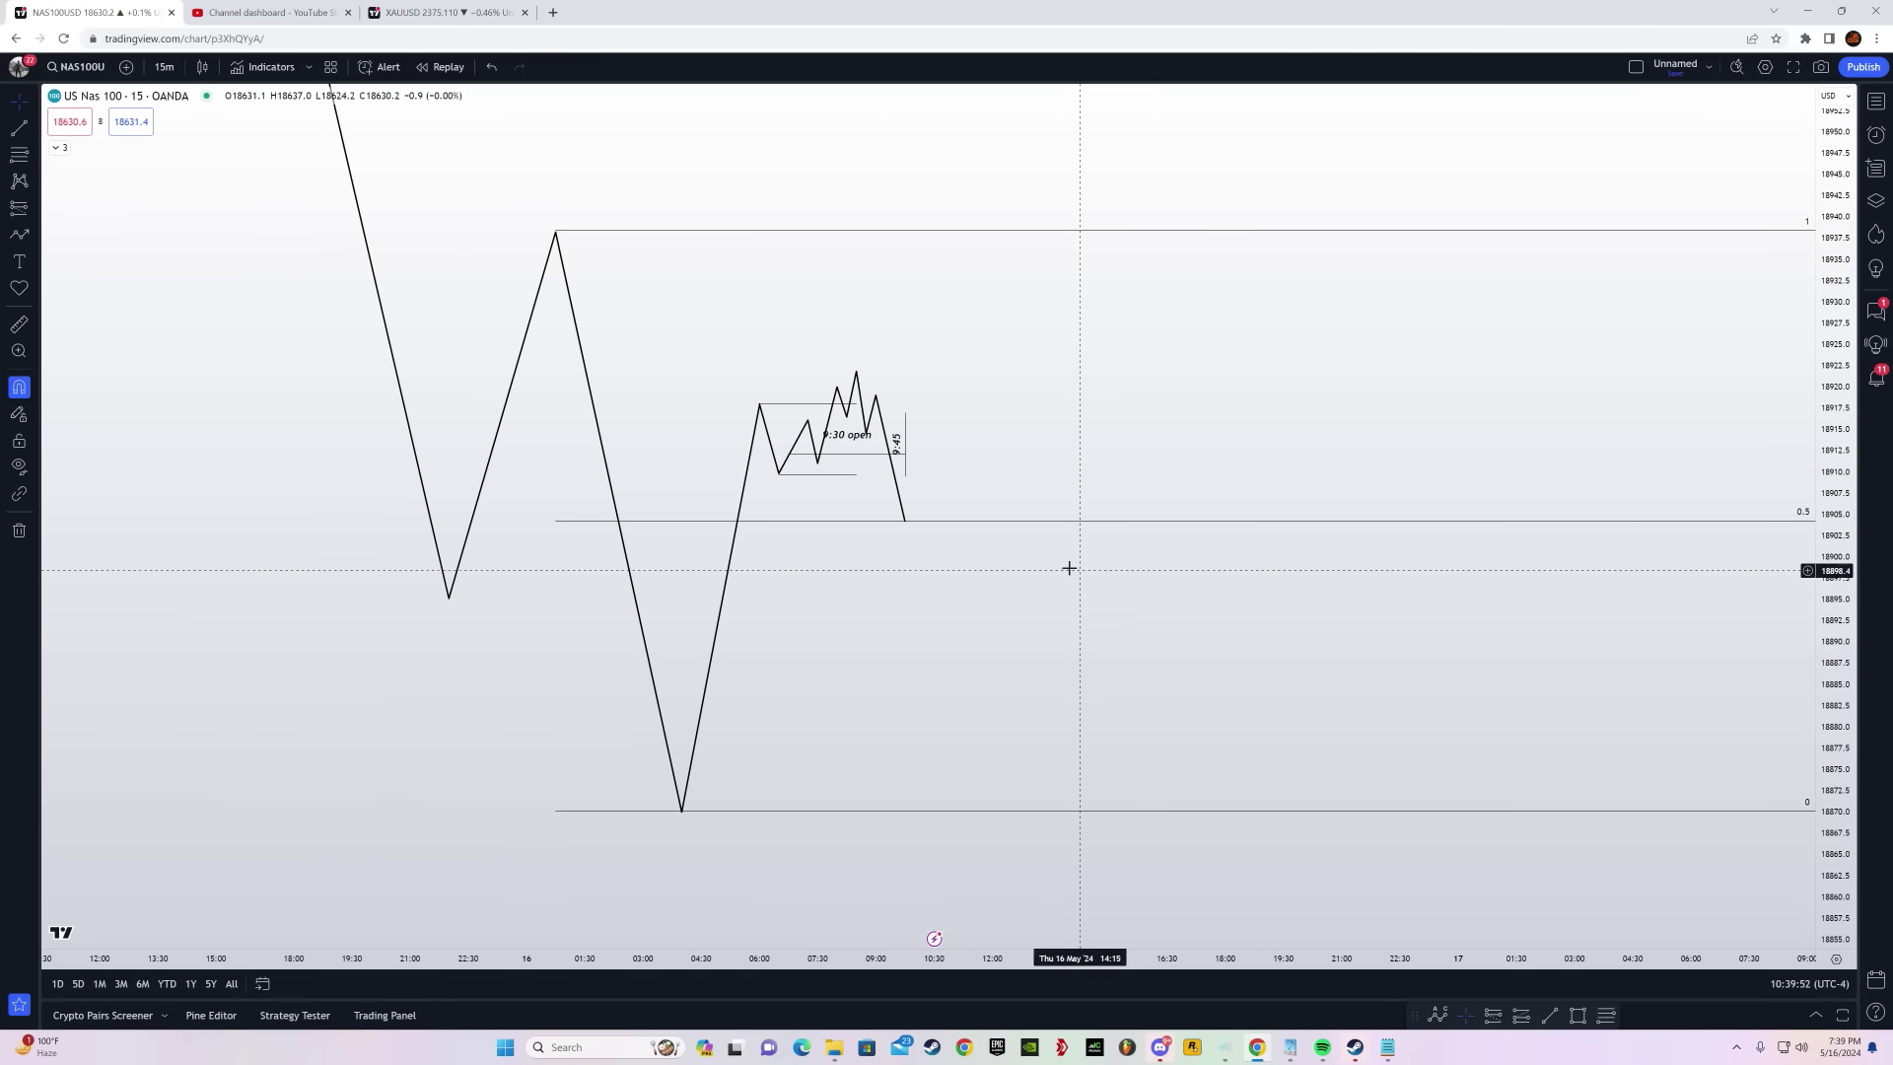
pyautogui.moveTo(935, 739); pyautogui.dragTo(1021, 397)
pyautogui.moveTo(1071, 666); pyautogui.dragTo(1133, 237)
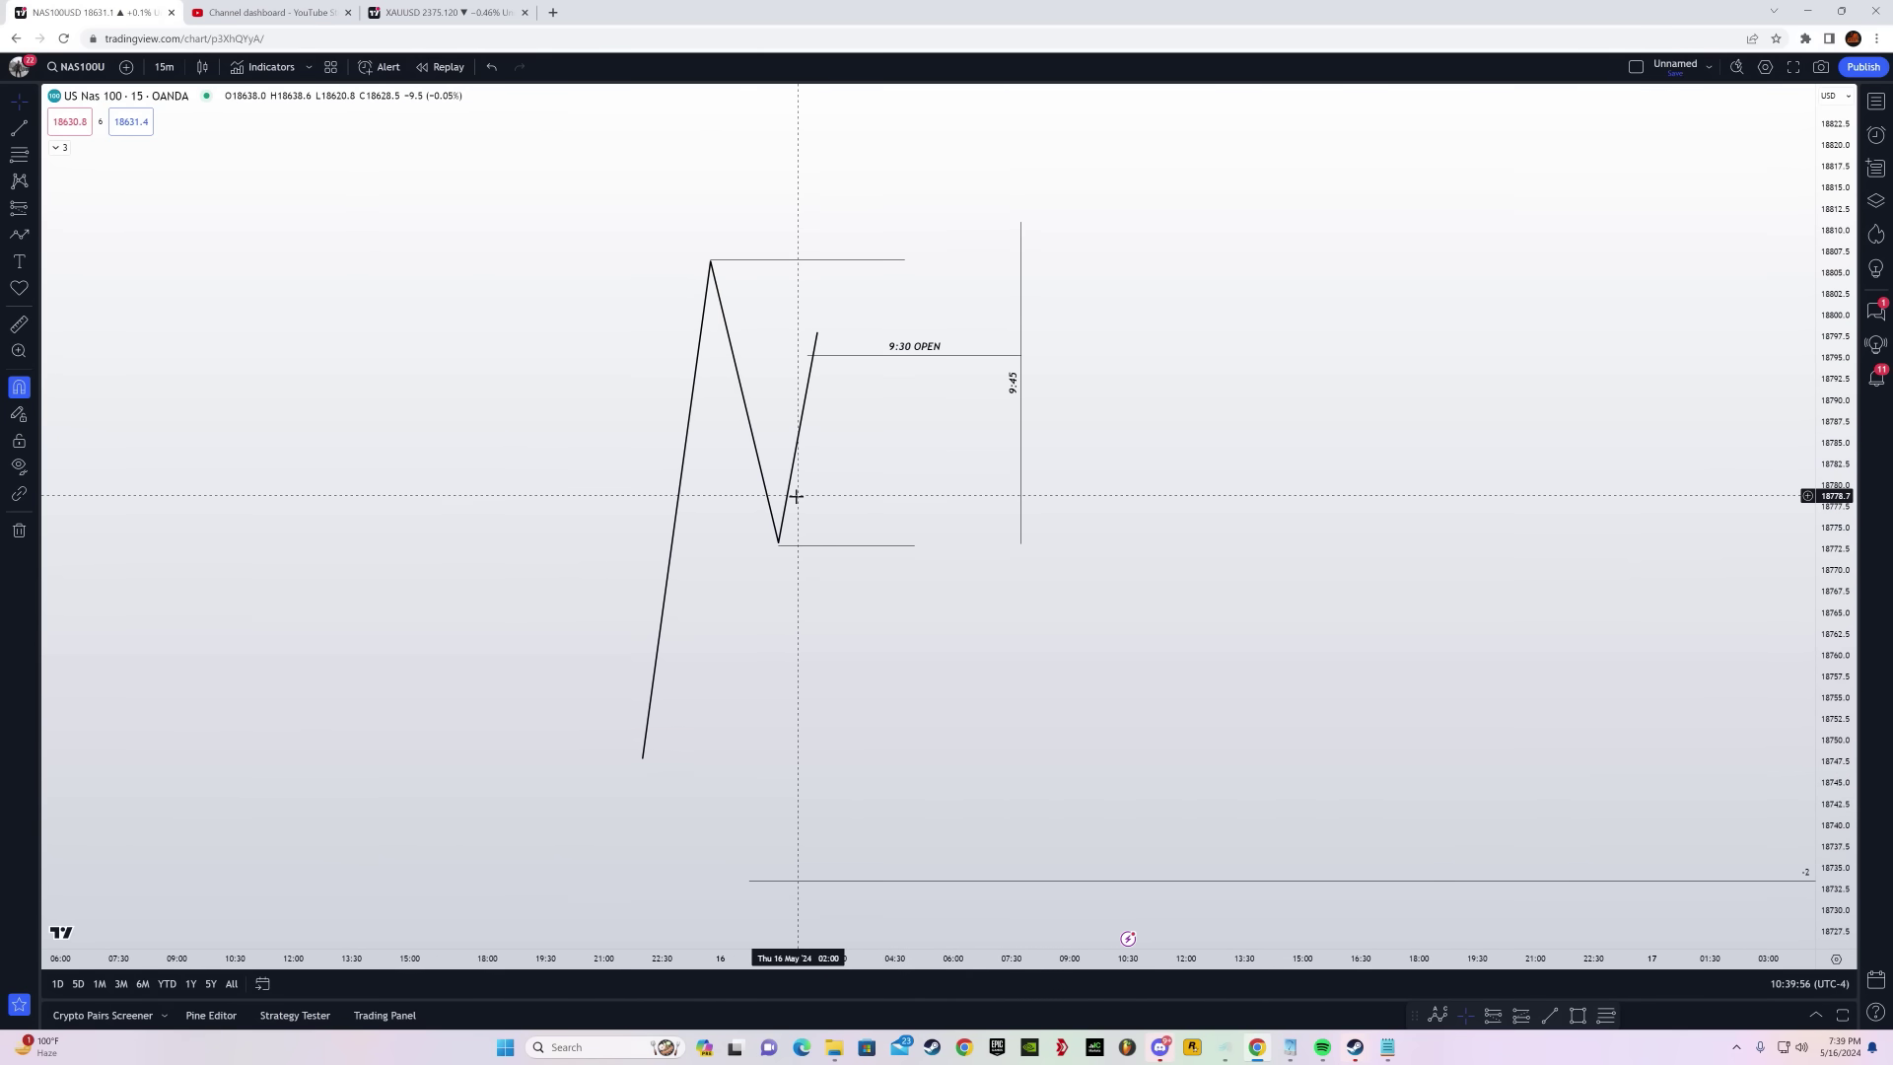
pyautogui.moveTo(1151, 572); pyautogui.dragTo(1174, 595)
pyautogui.hotkey('alt', 'i')
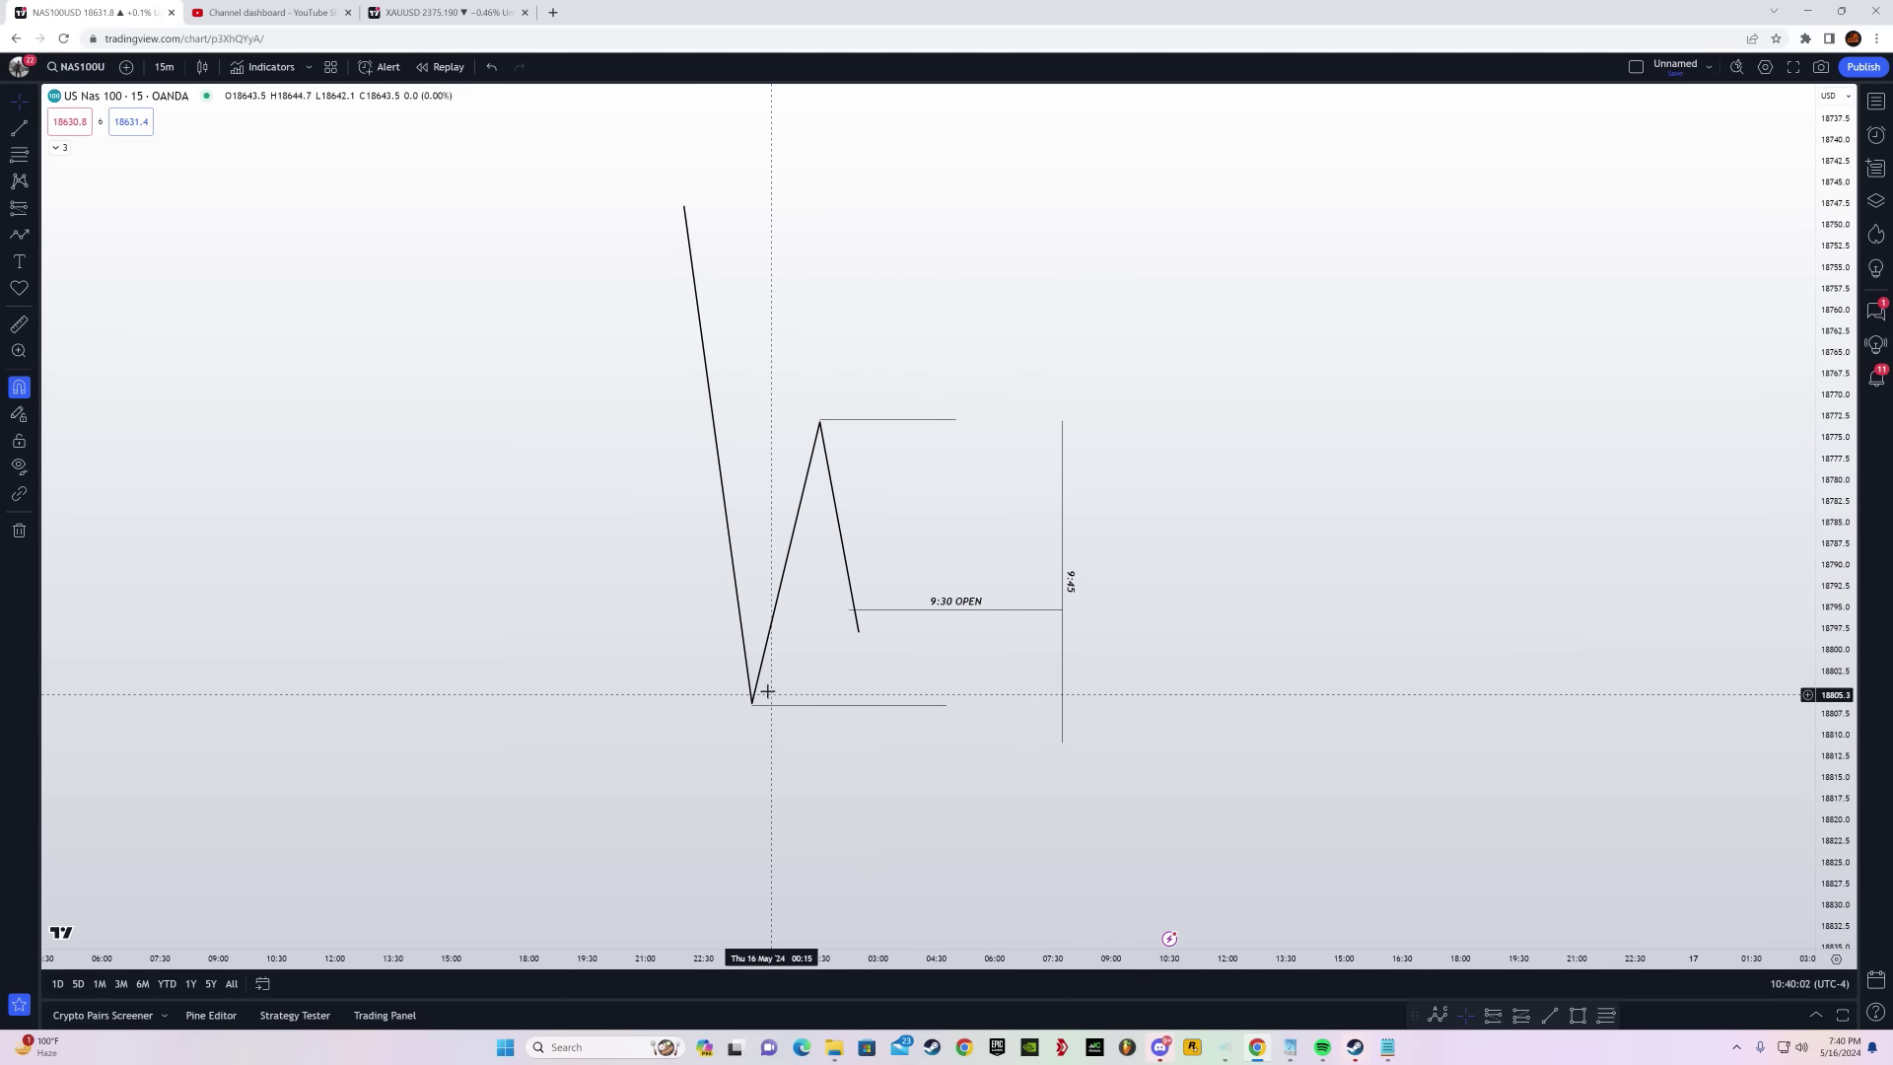
pyautogui.moveTo(909, 493); pyautogui.dragTo(877, 460)
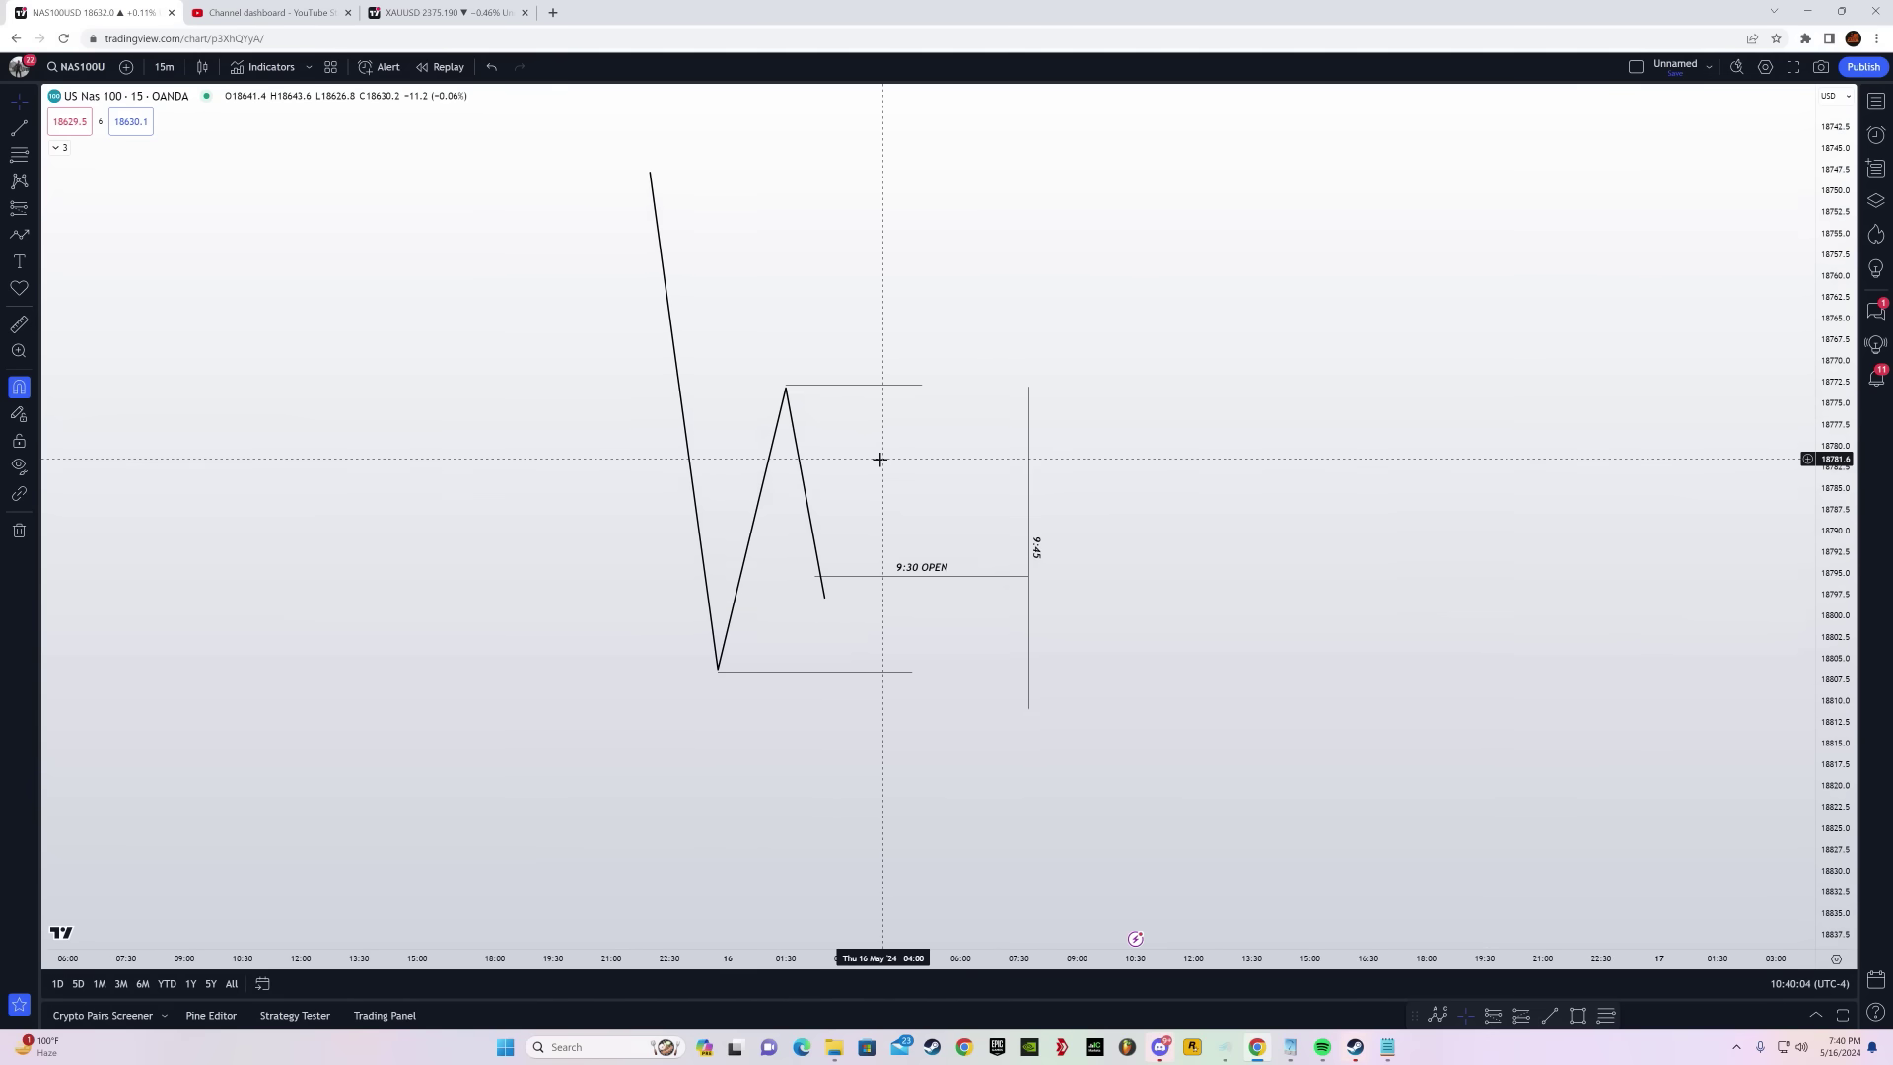
# Extend the inverted schematic's price path with a small bounce to the 9:30 OPEN line and a drop just below the low line
pyautogui.click(20, 234)
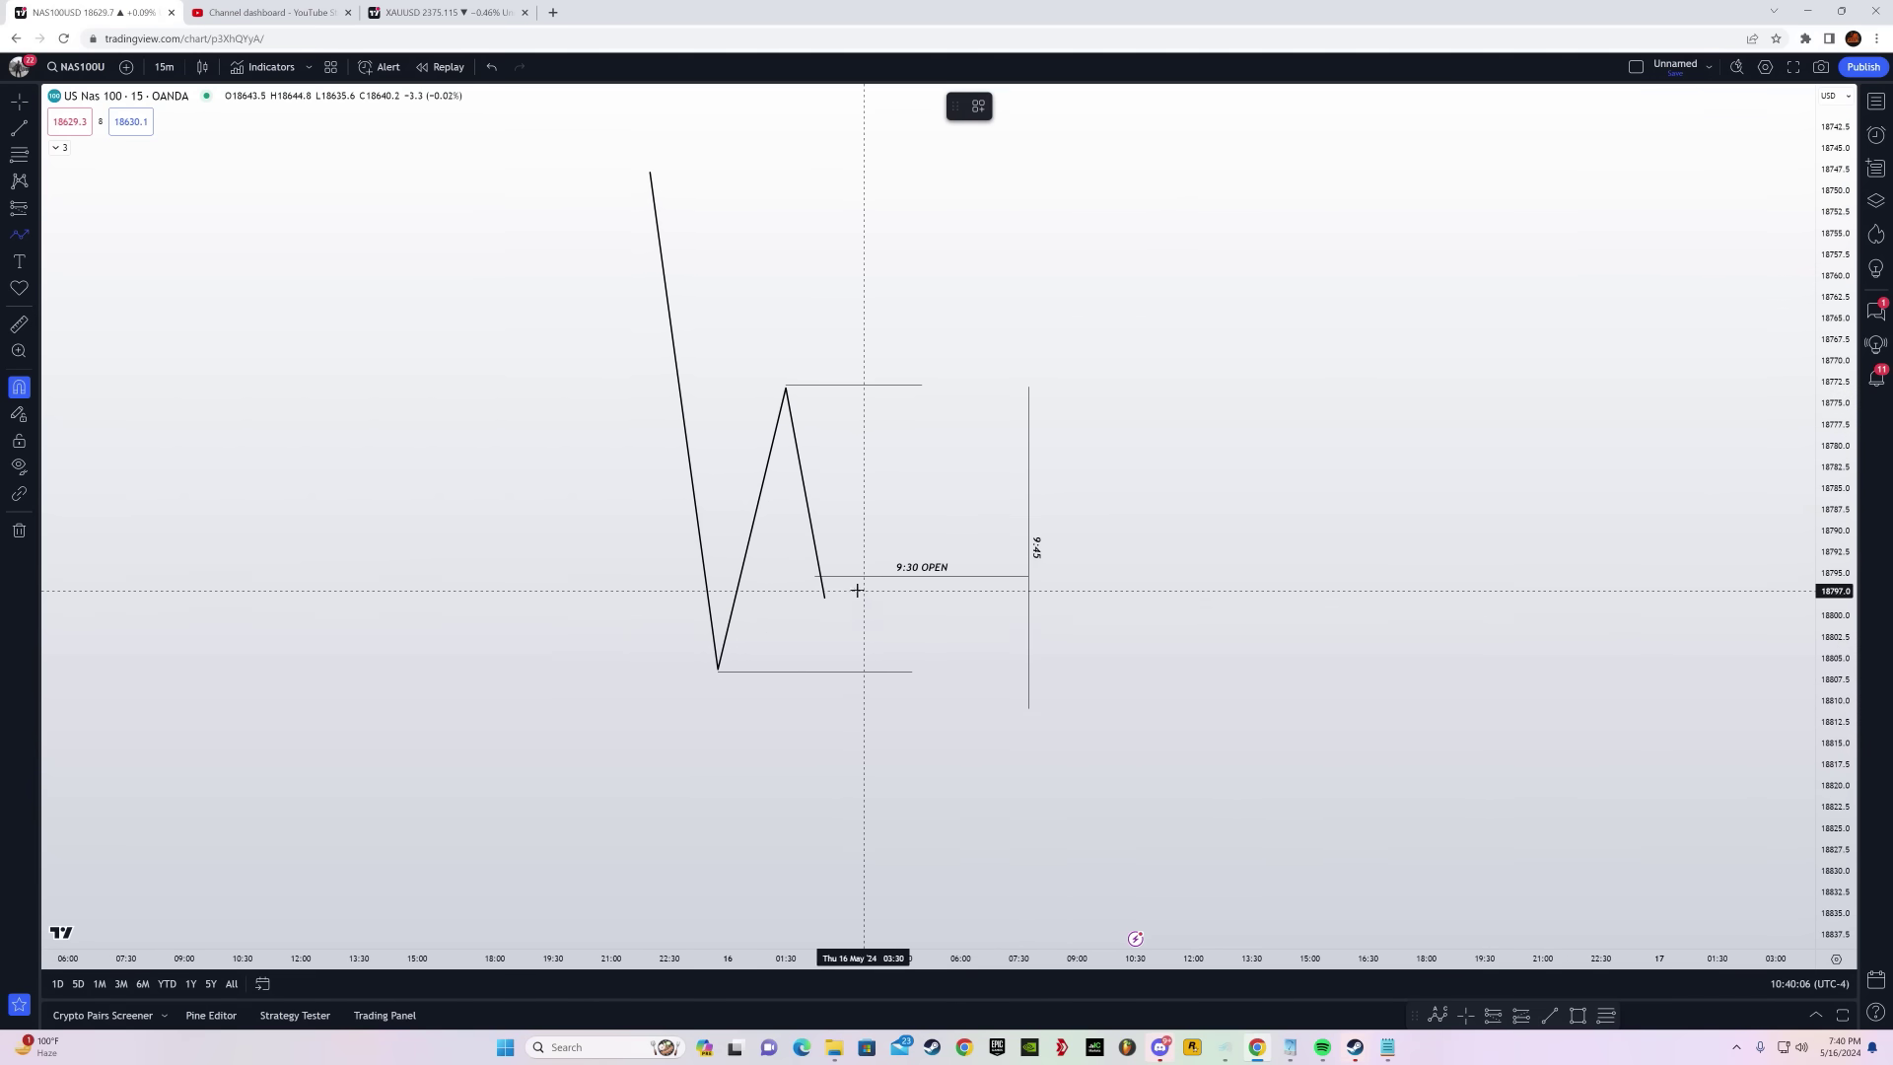
pyautogui.click(824, 598)
pyautogui.click(854, 561)
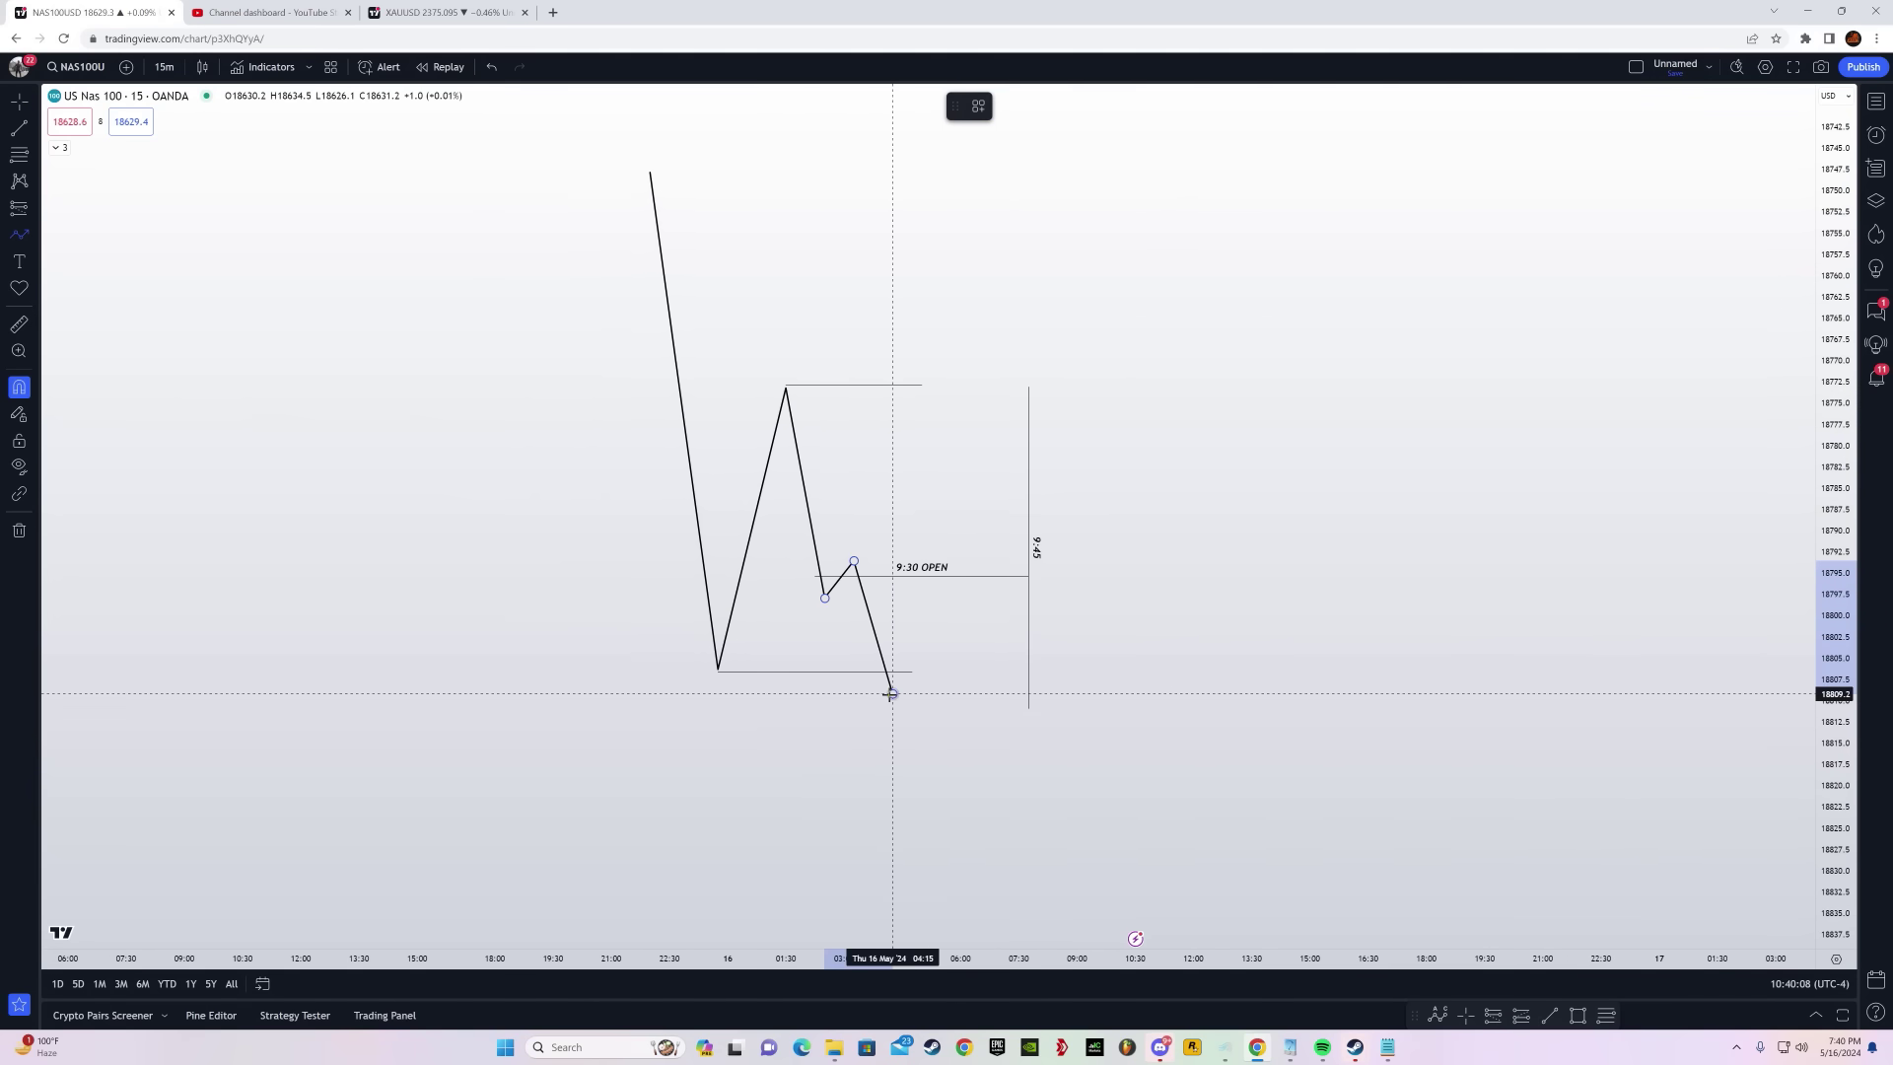
pyautogui.doubleClick(891, 693)
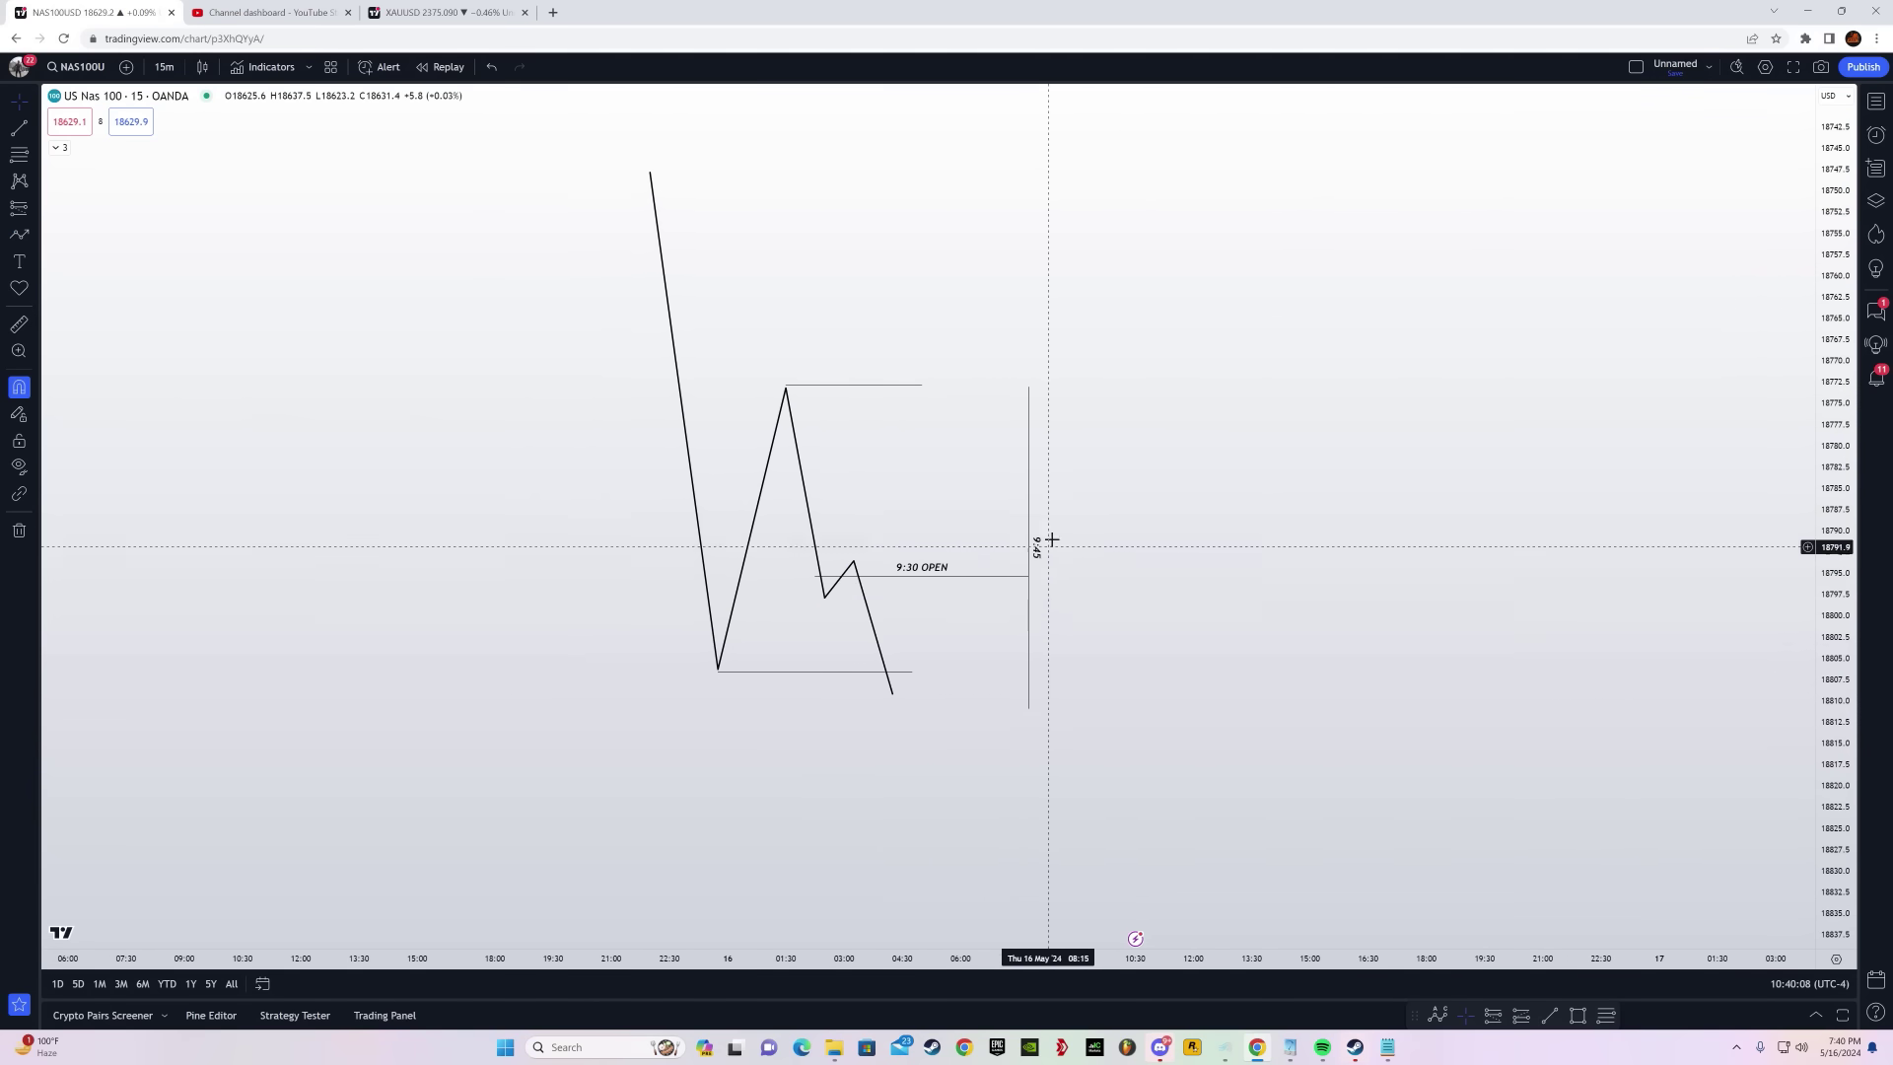
# Continue the path to a lower low at about 18812, a bounce and pullback, and a final rally above the high line
pyautogui.click(17, 236)
pyautogui.click(892, 696)
pyautogui.click(902, 662)
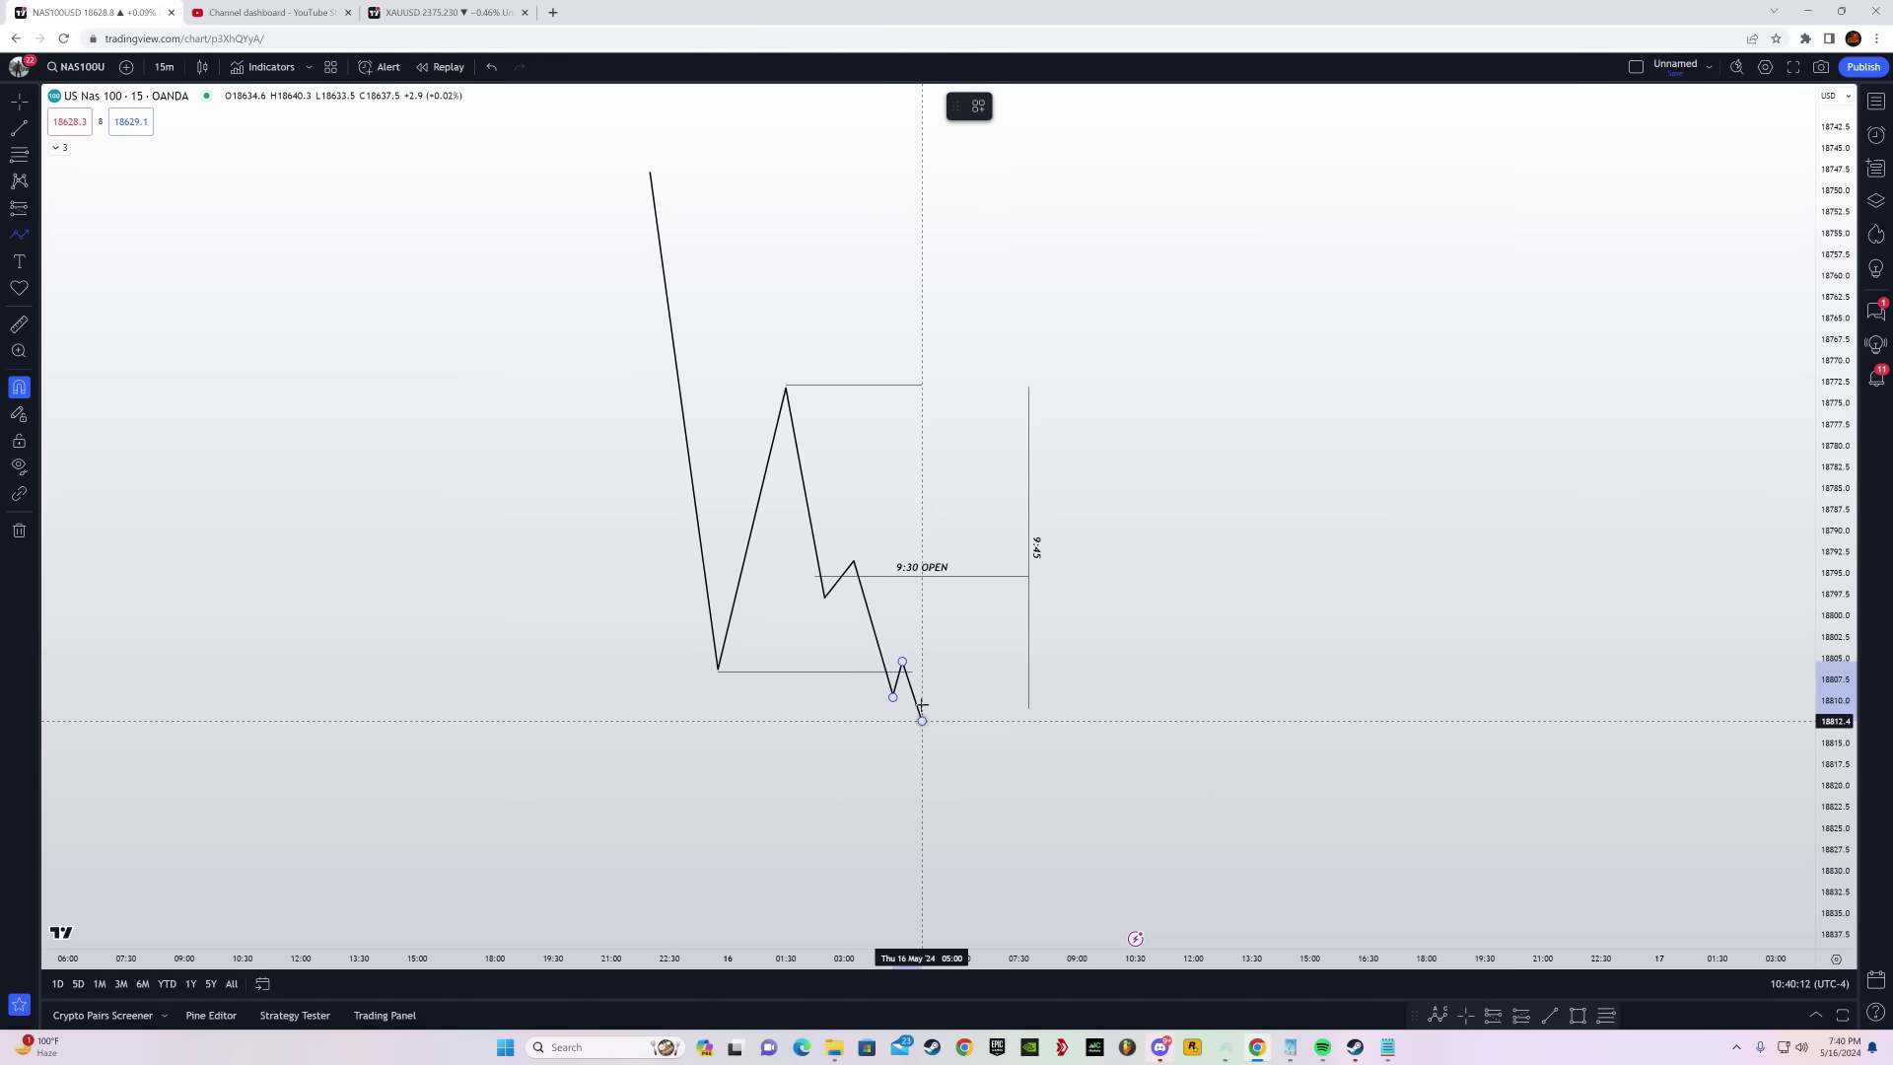
pyautogui.click(921, 721)
pyautogui.click(941, 608)
pyautogui.click(950, 692)
pyautogui.doubleClick(1008, 307)
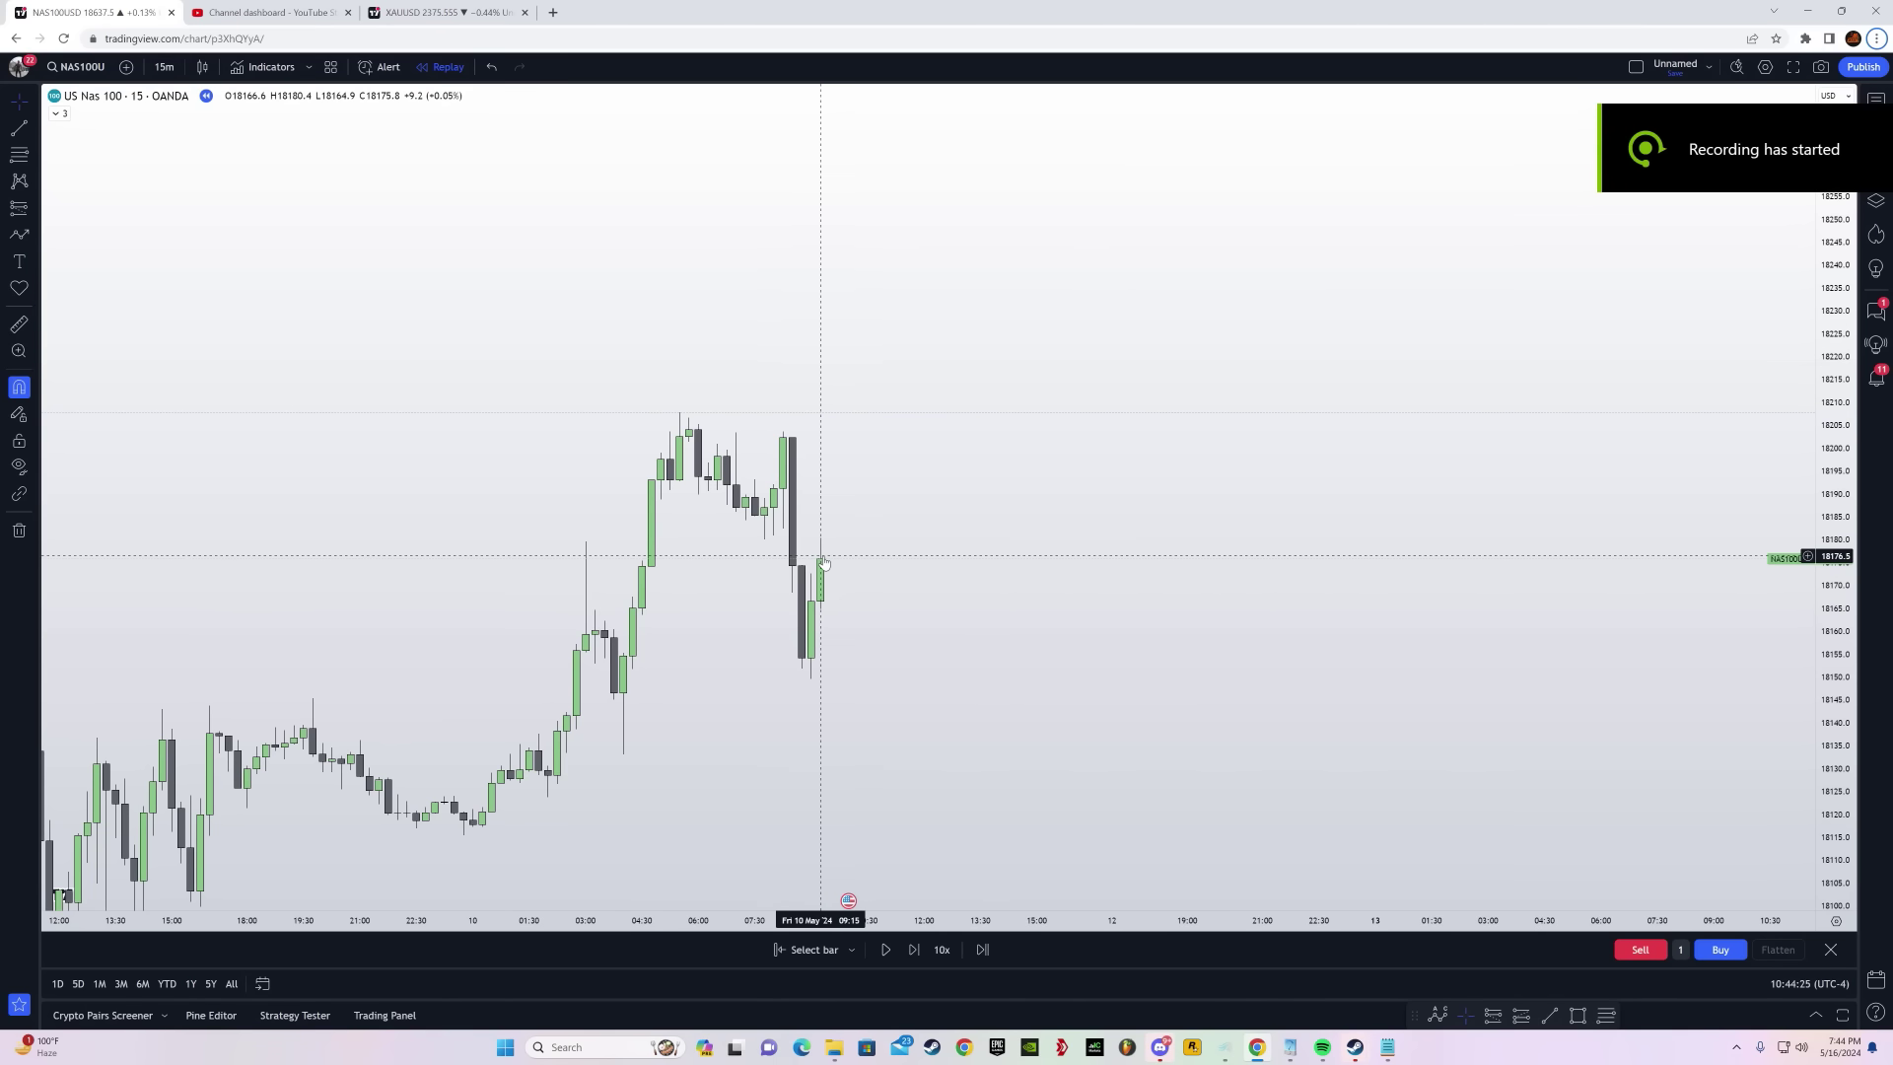
# On the 10 May replay chart, draw horizontal trend lines at the pre-open swing low and the swing high before it
pyautogui.click(18, 128)
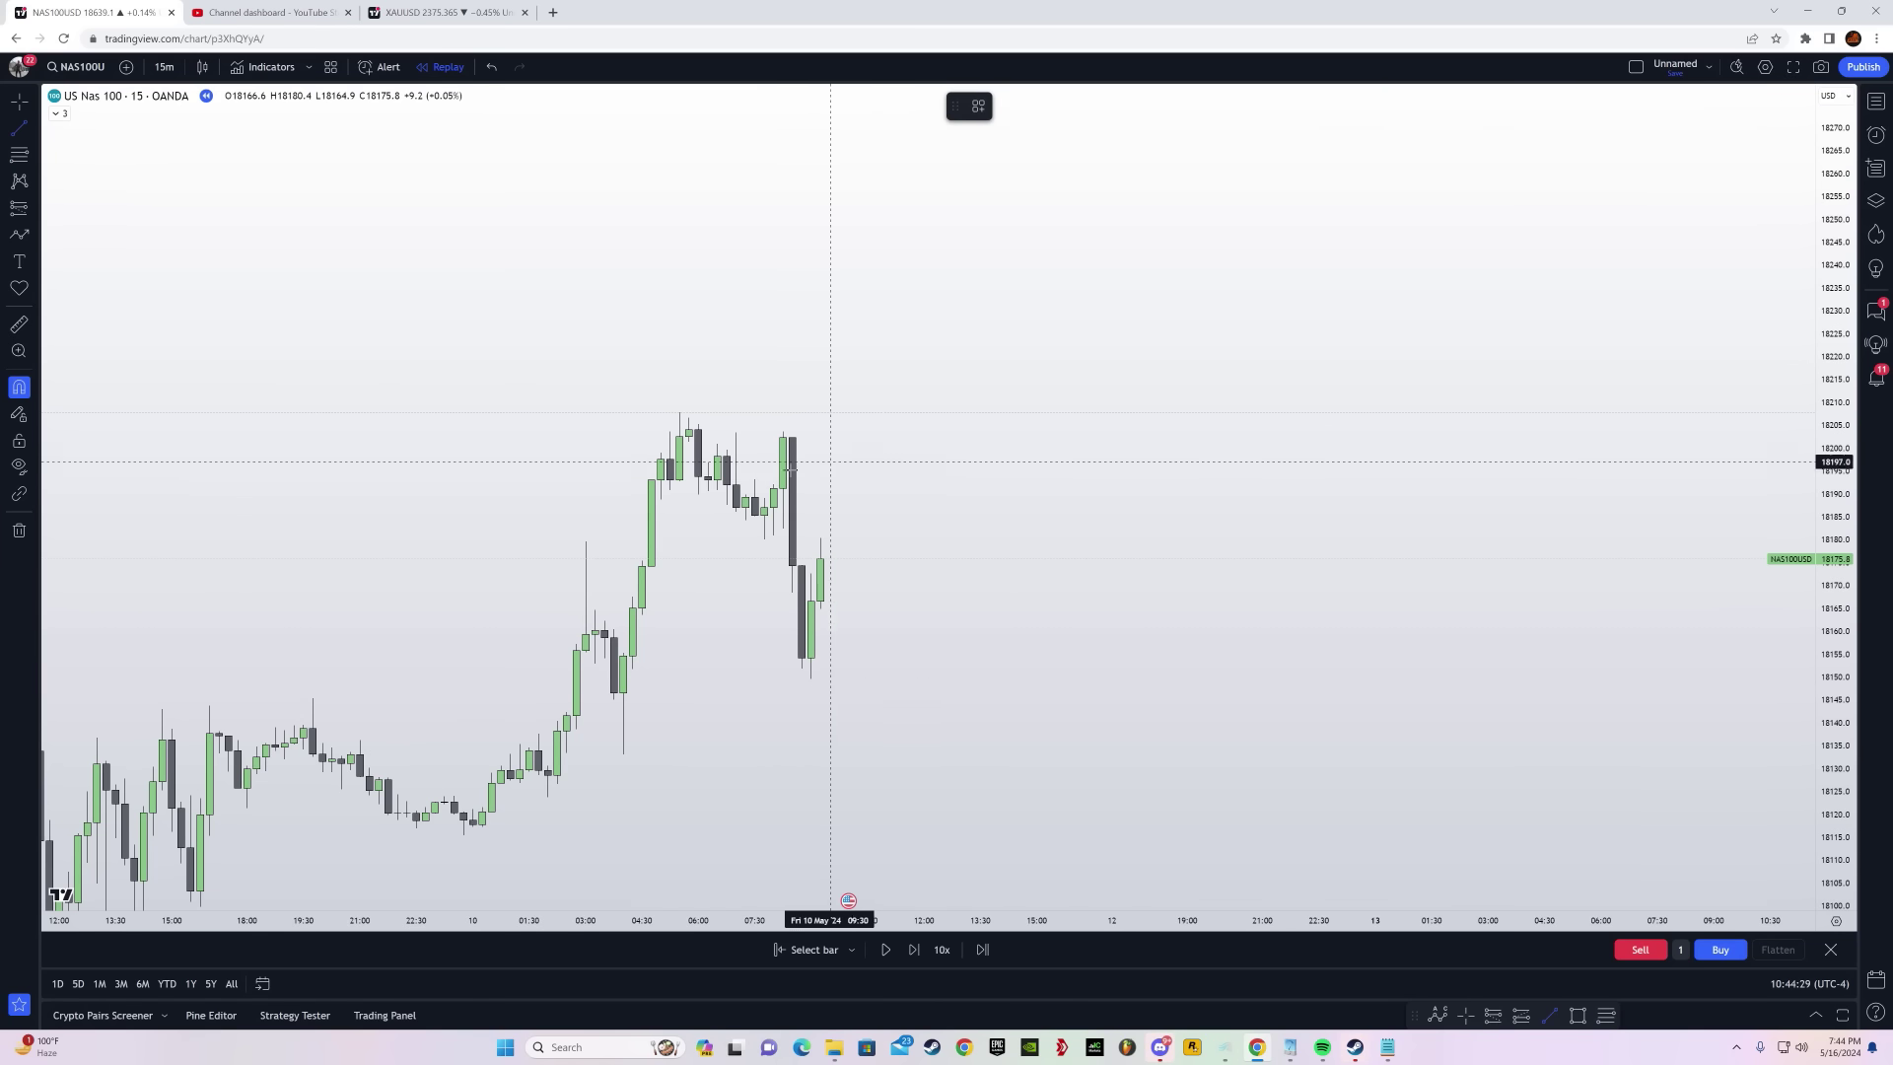
pyautogui.click(811, 679)
pyautogui.click(953, 678)
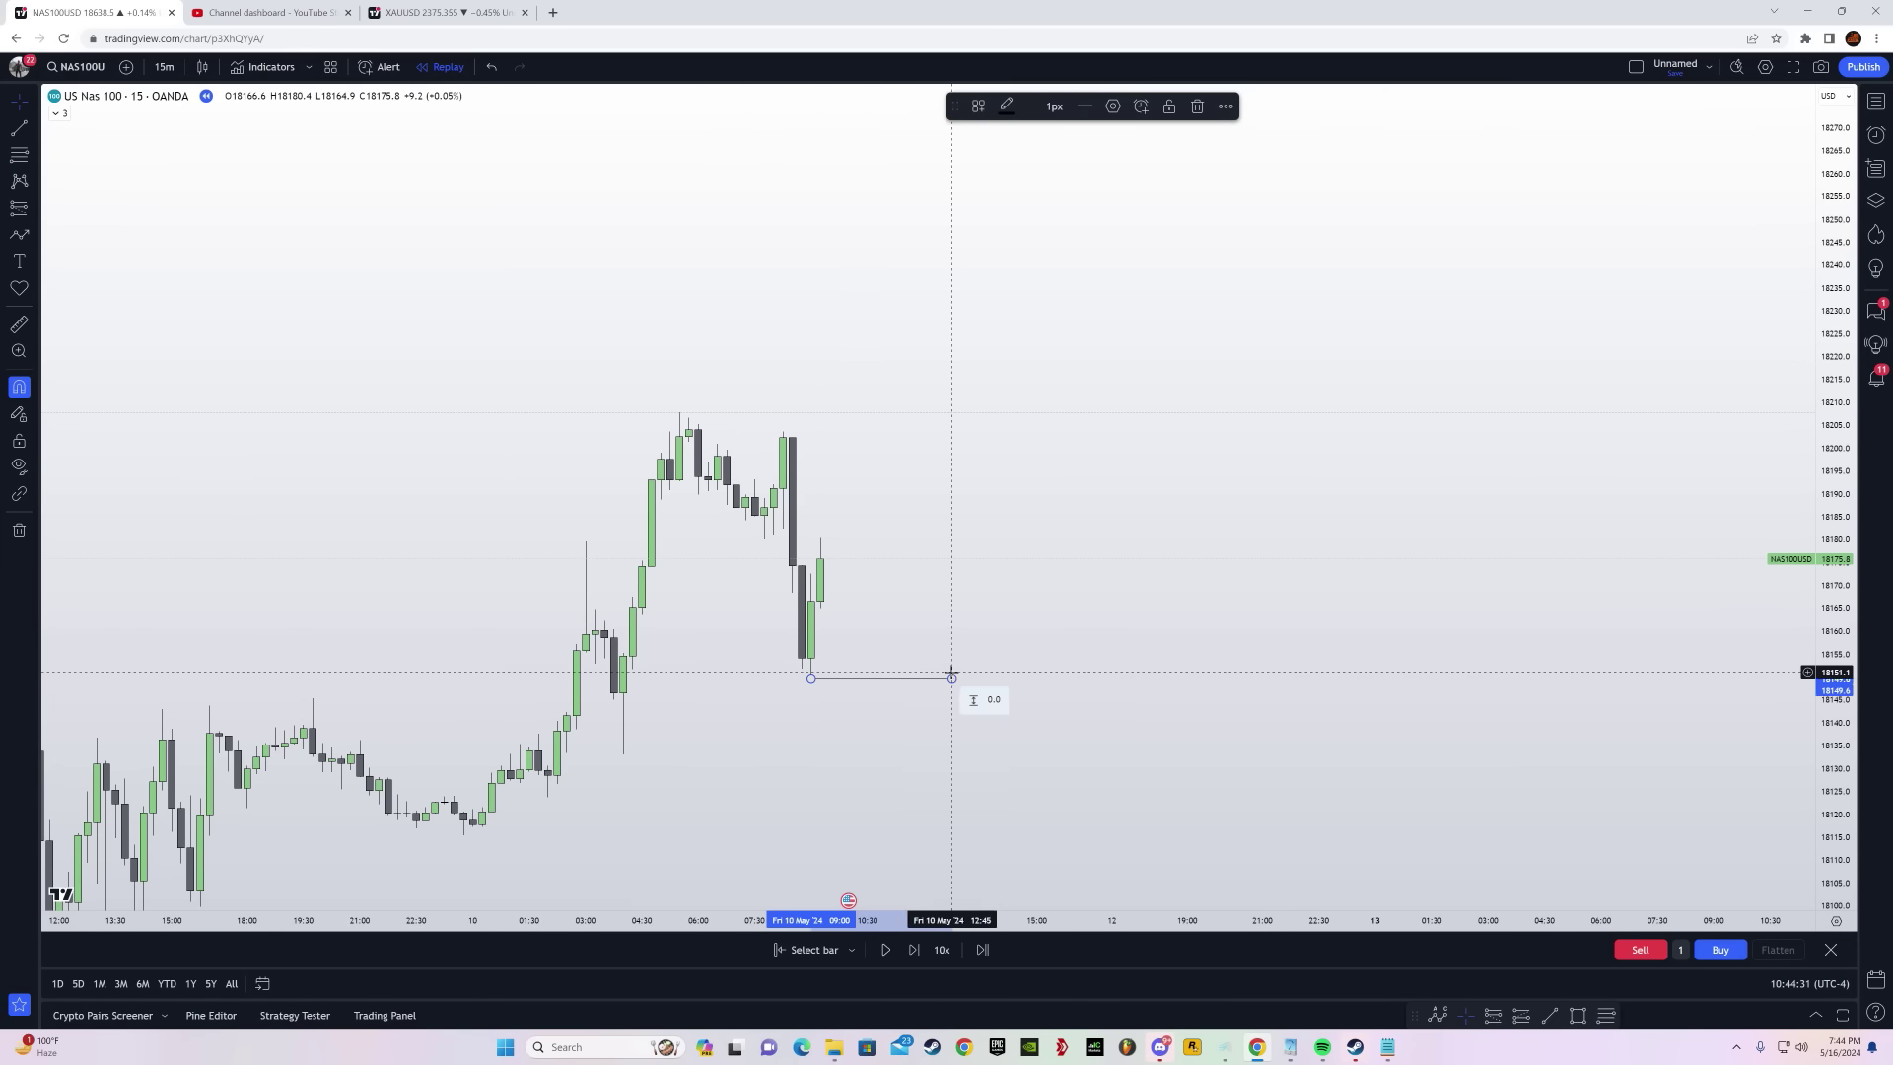
pyautogui.click(884, 625)
pyautogui.click(15, 131)
pyautogui.moveTo(783, 432); pyautogui.dragTo(948, 454)
pyautogui.click(875, 498)
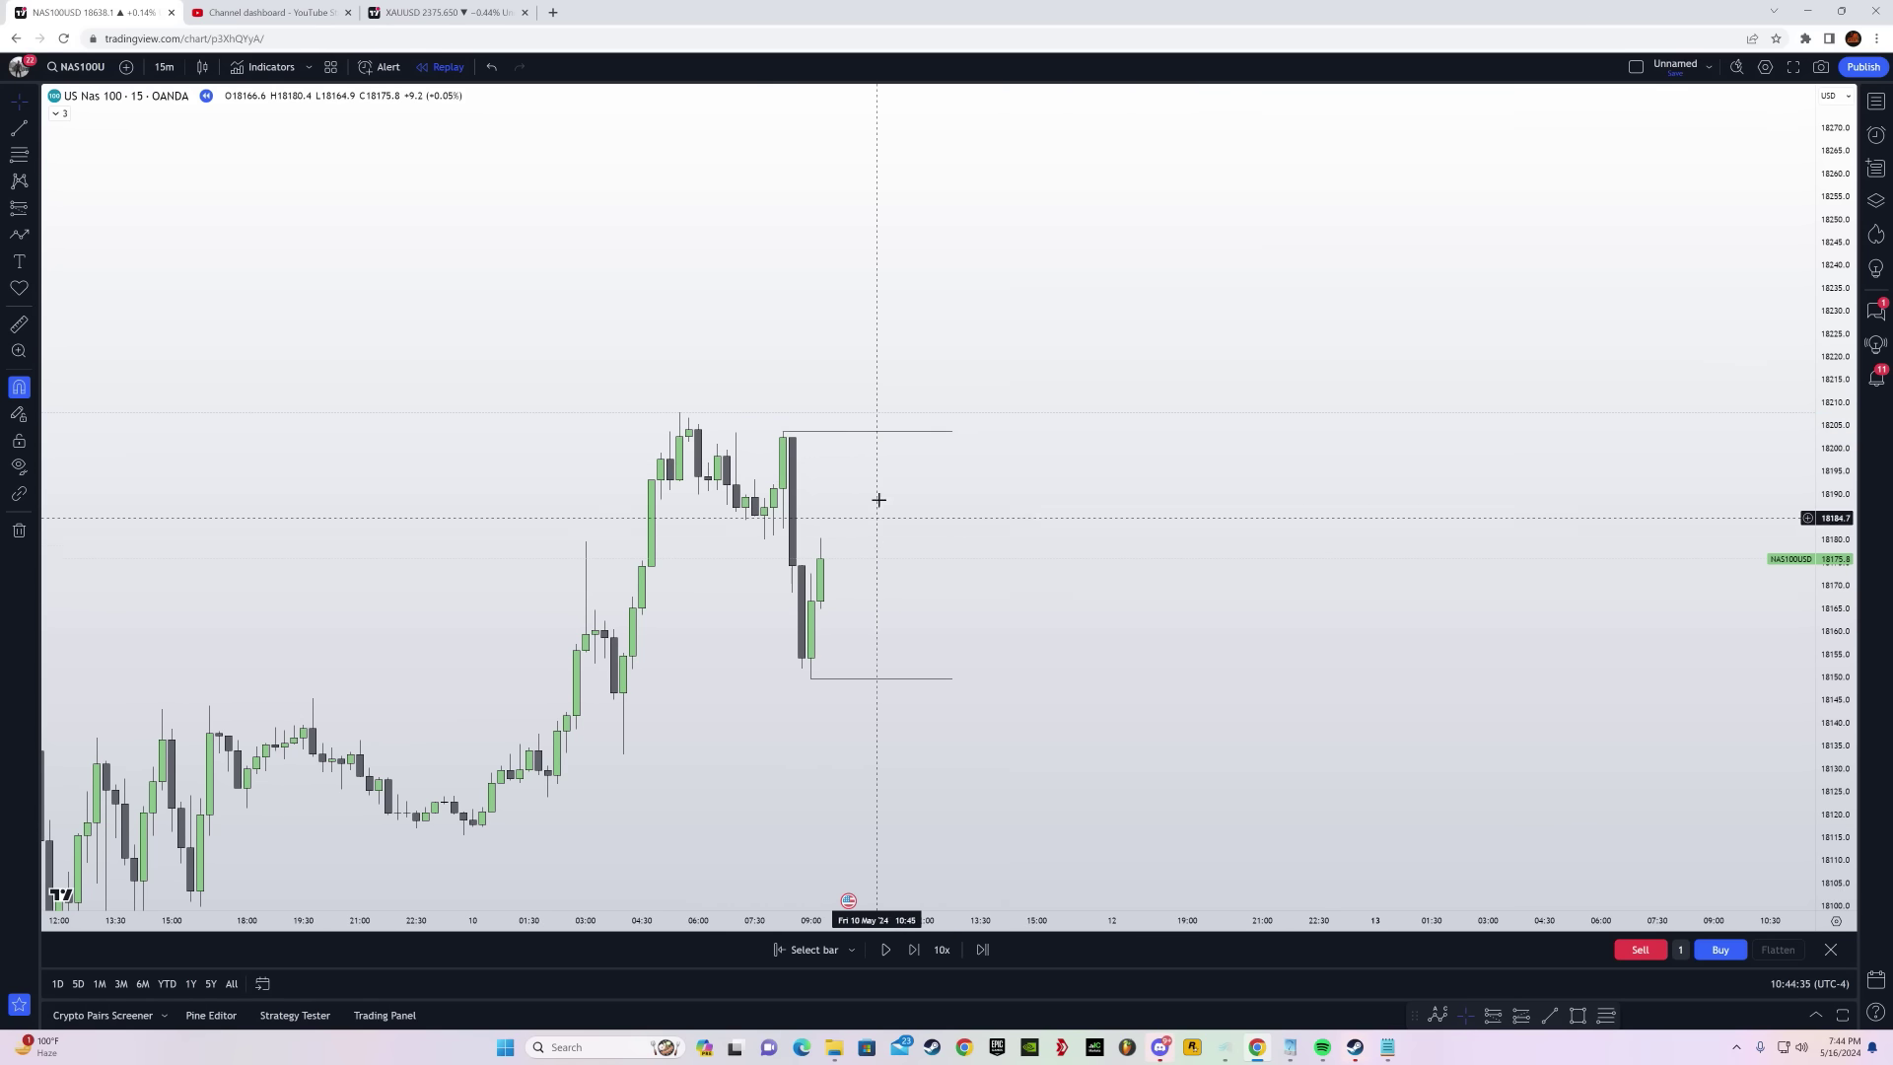
# Advance the replay through the 9:30 candle and switch the chart to the 1 minute interval
pyautogui.click(916, 950)
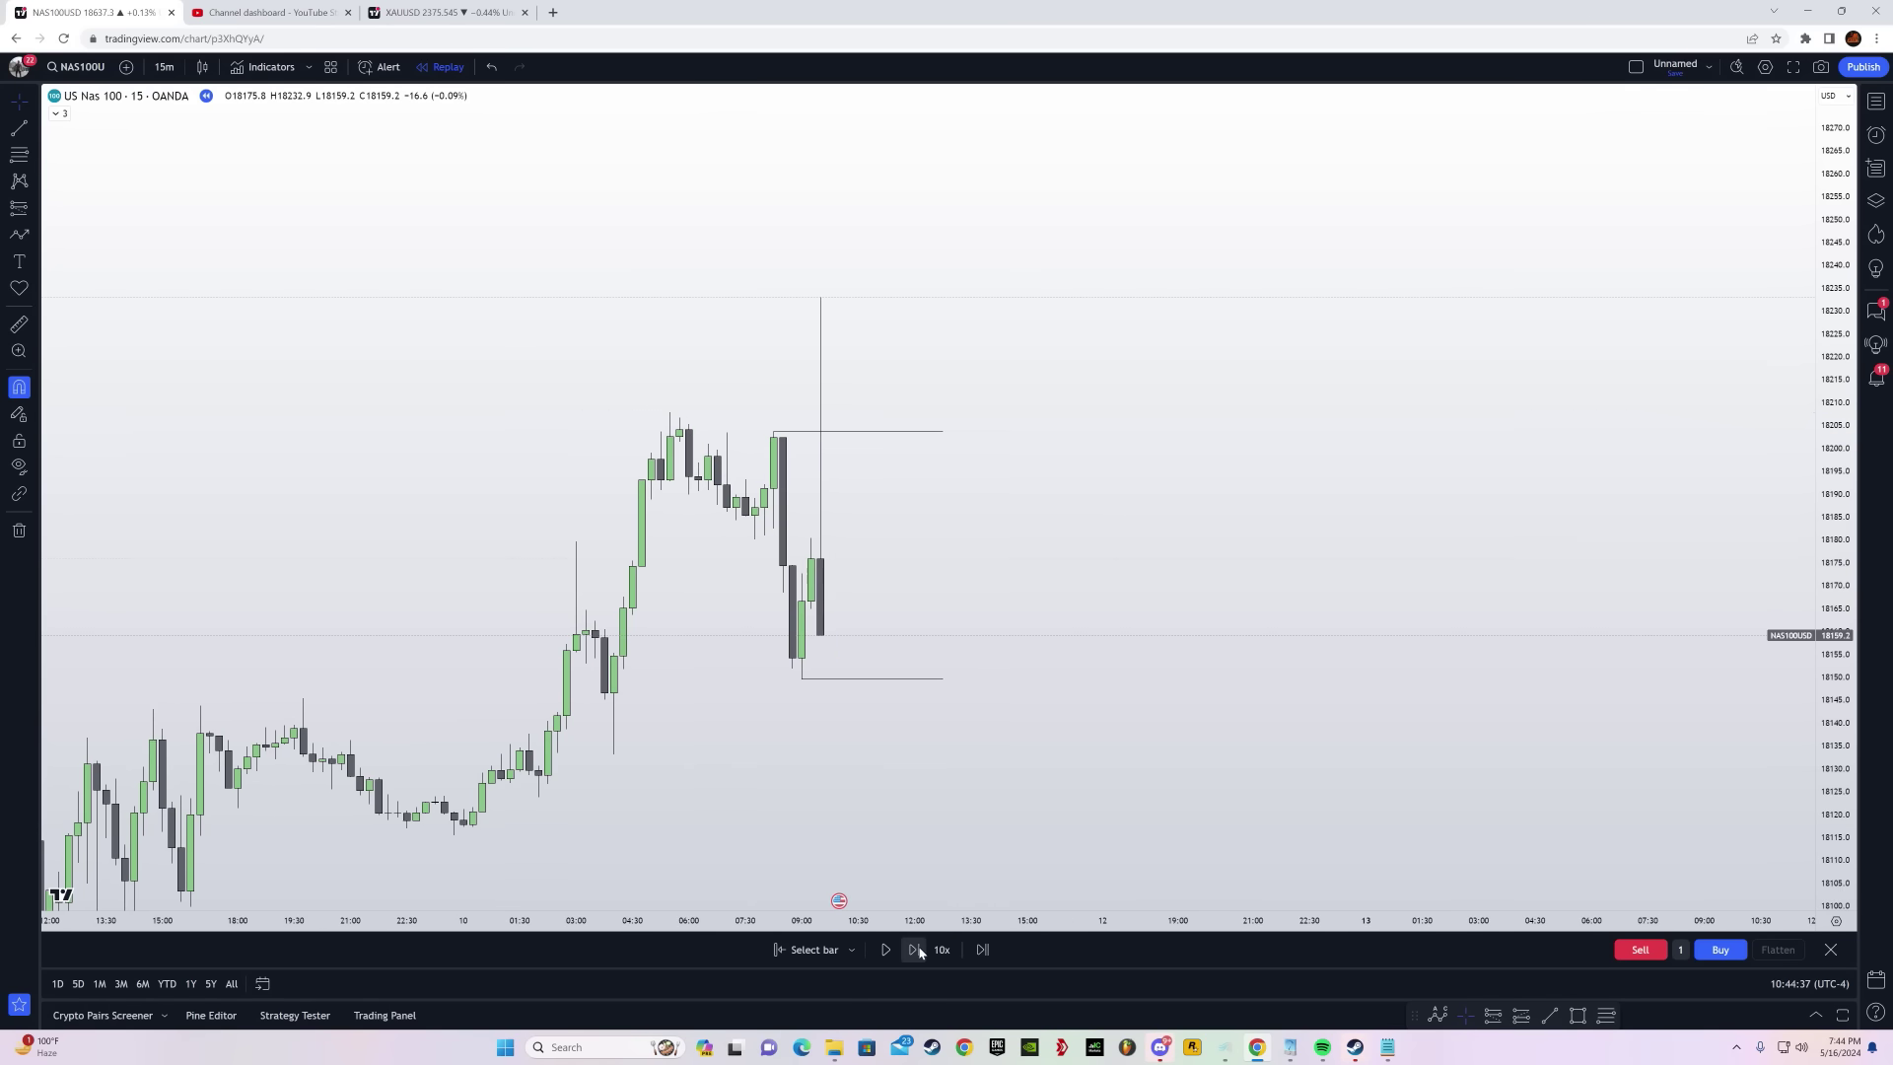
pyautogui.click(916, 951)
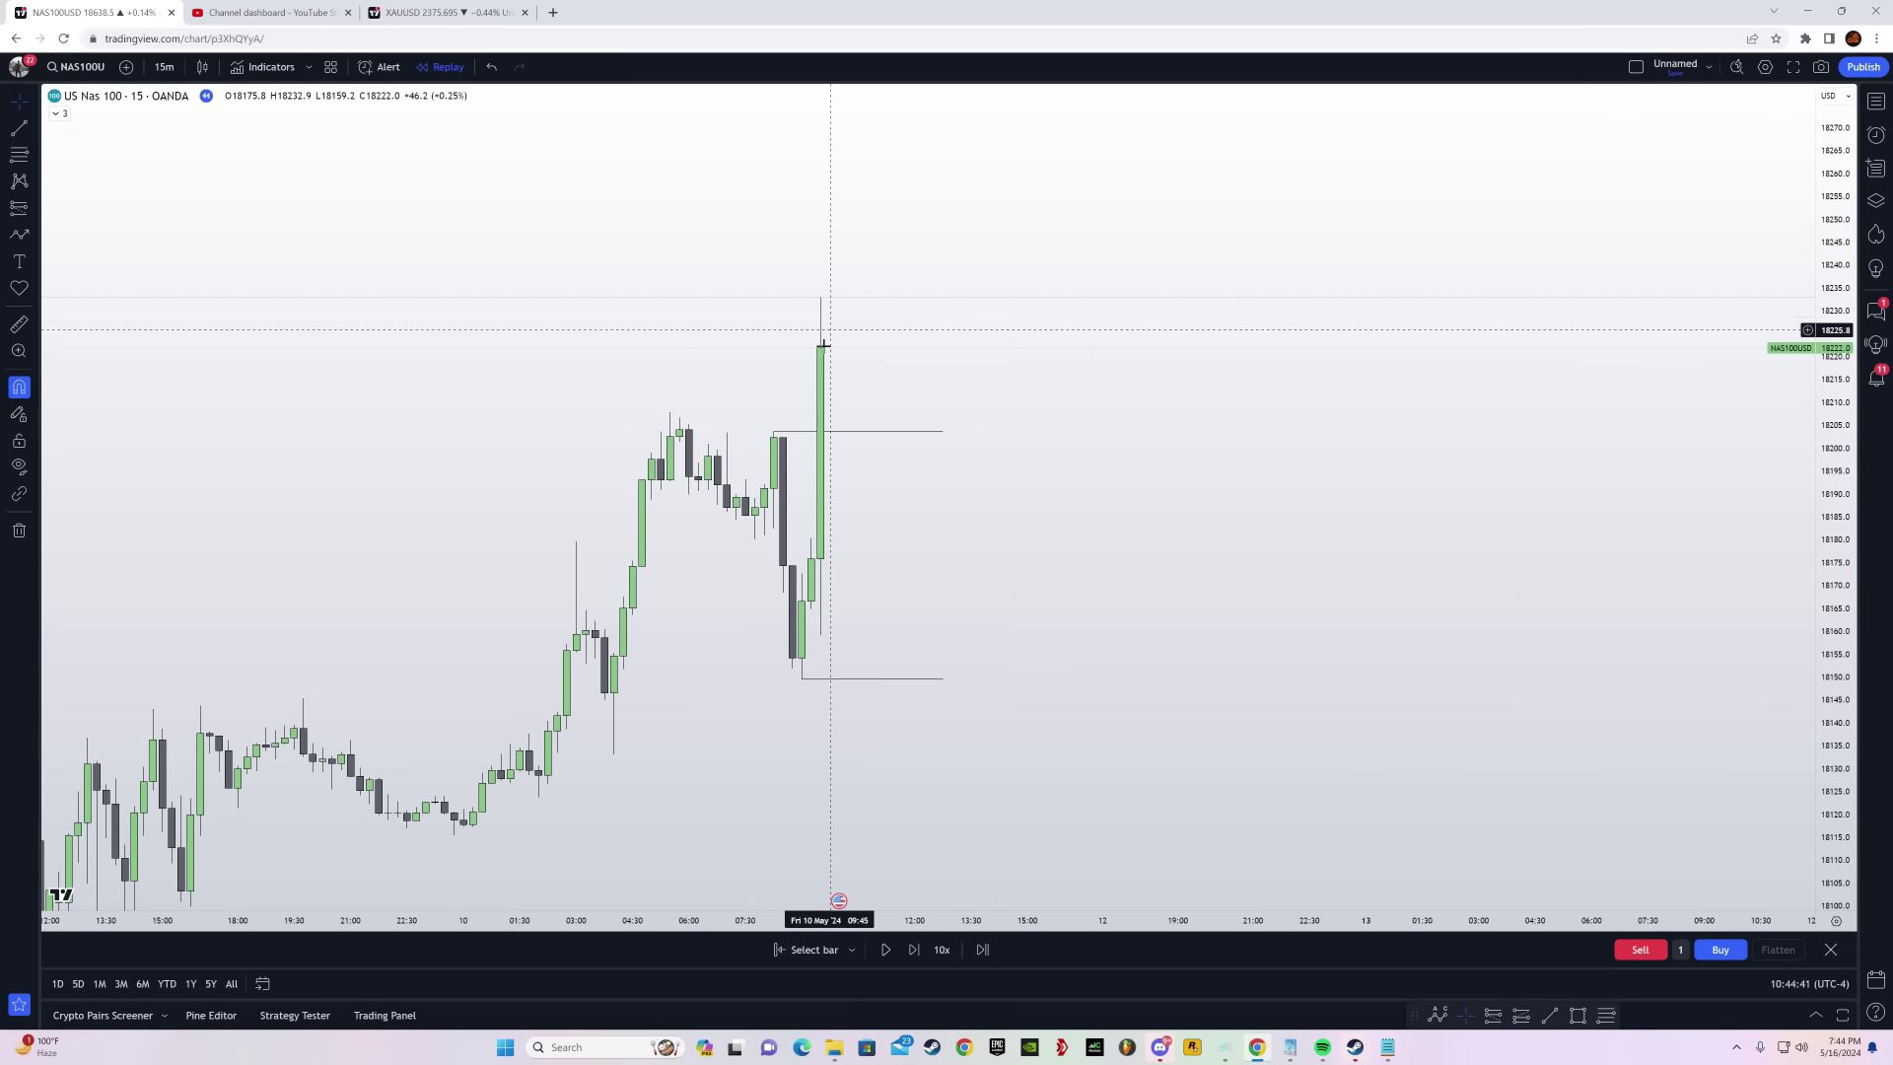
pyautogui.click(164, 68)
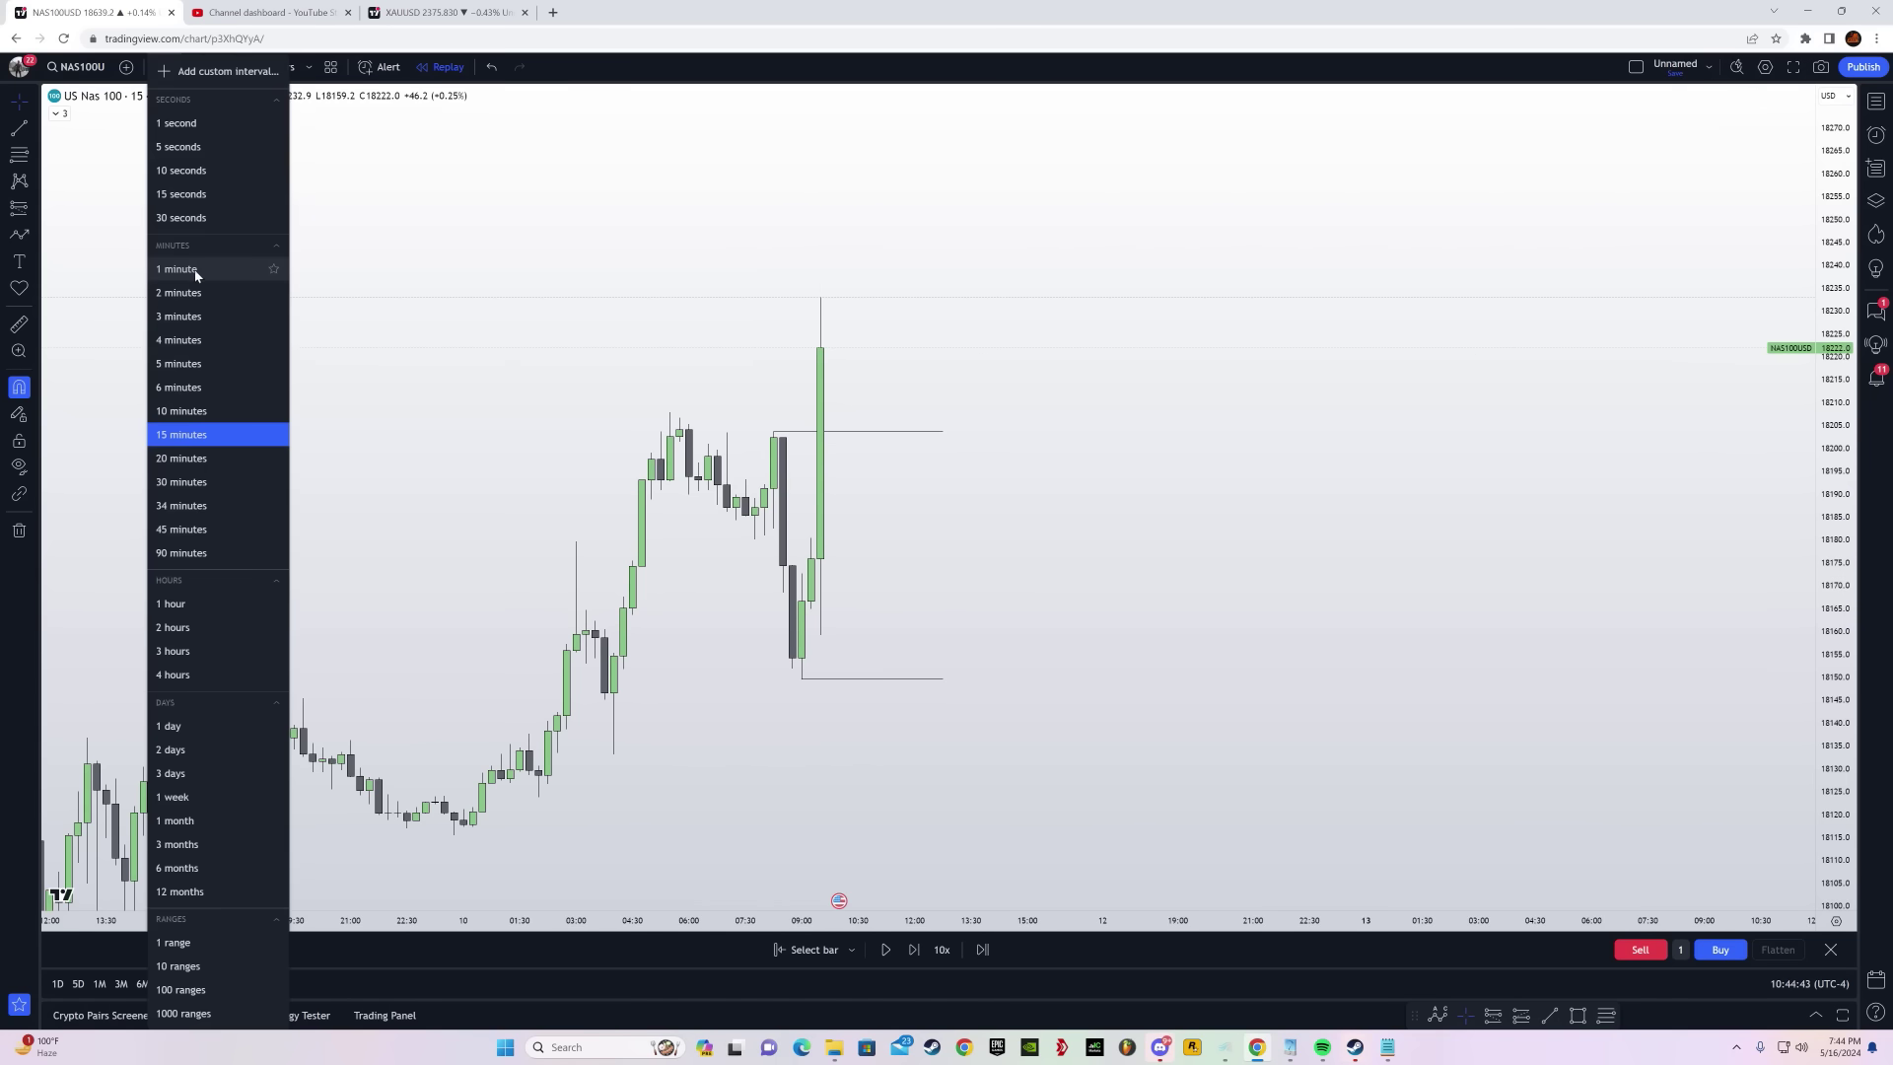
pyautogui.click(195, 270)
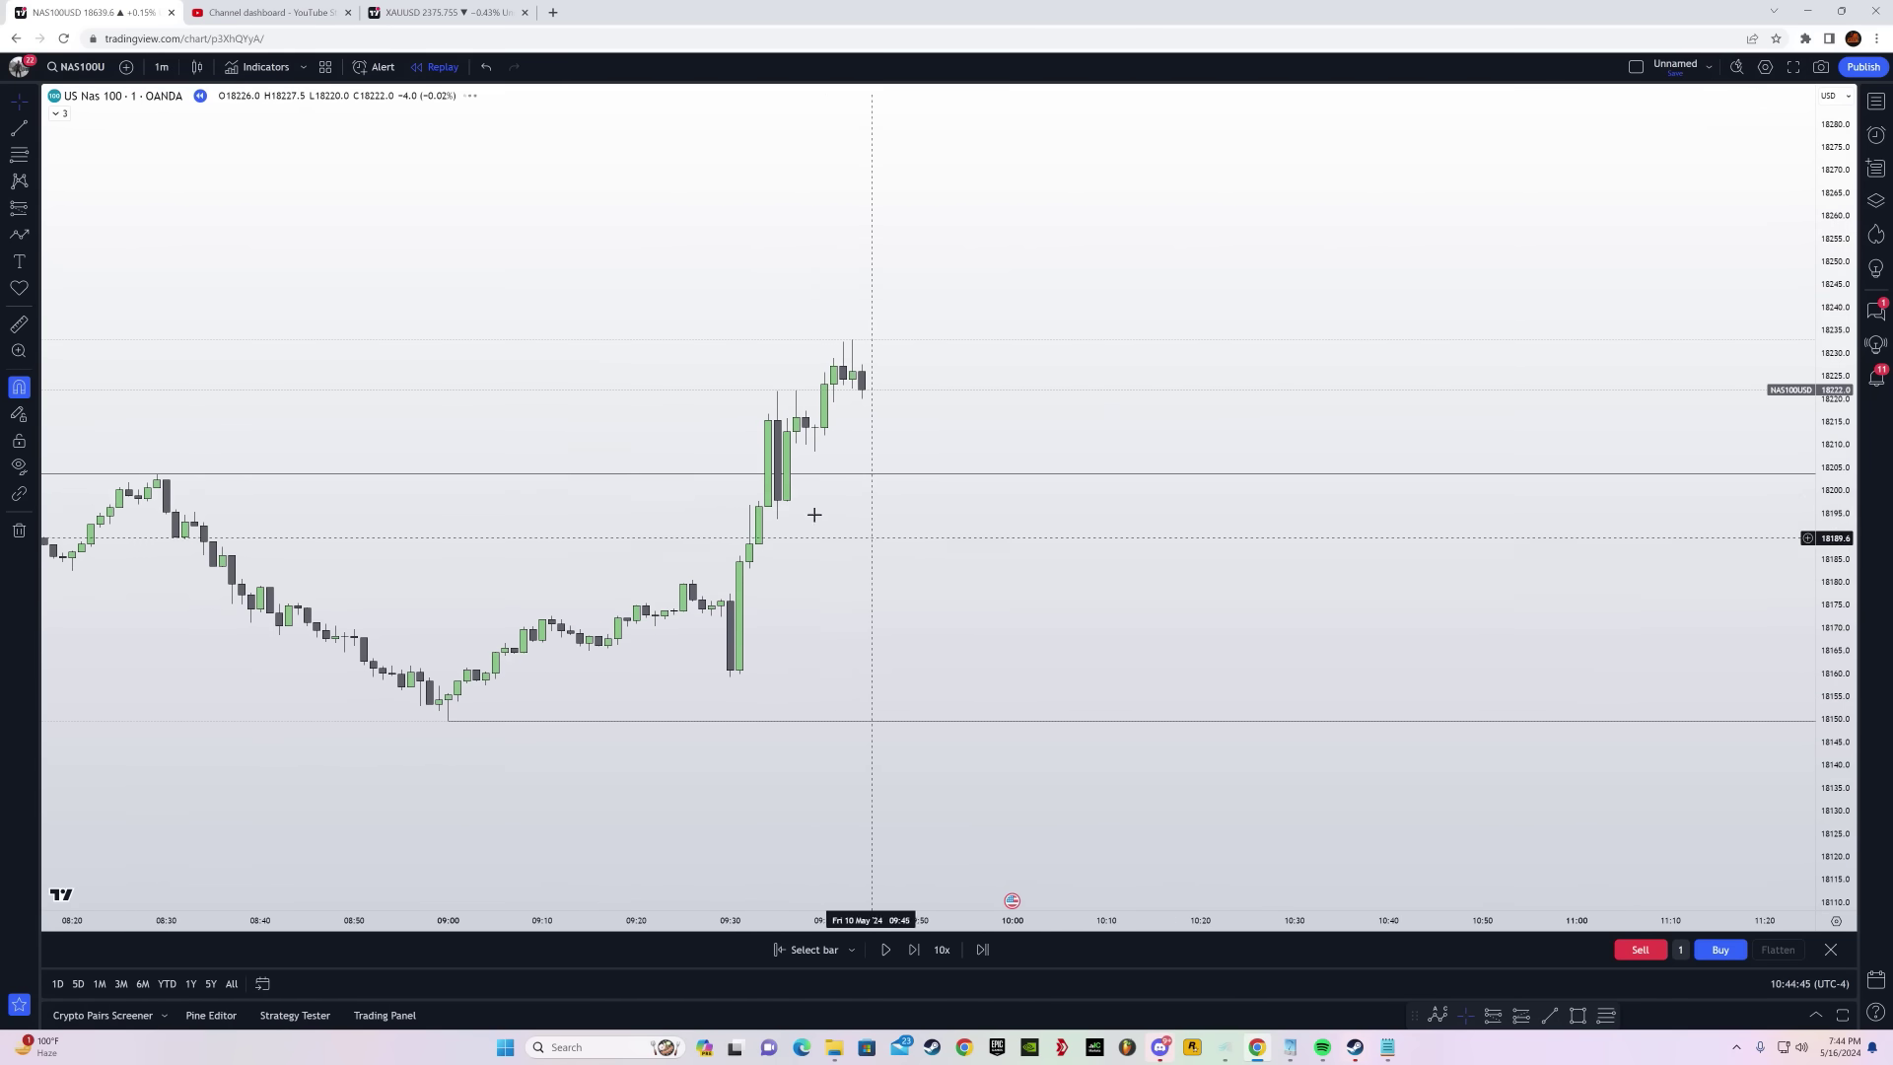
pyautogui.moveTo(1833, 800); pyautogui.dragTo(1183, 474)
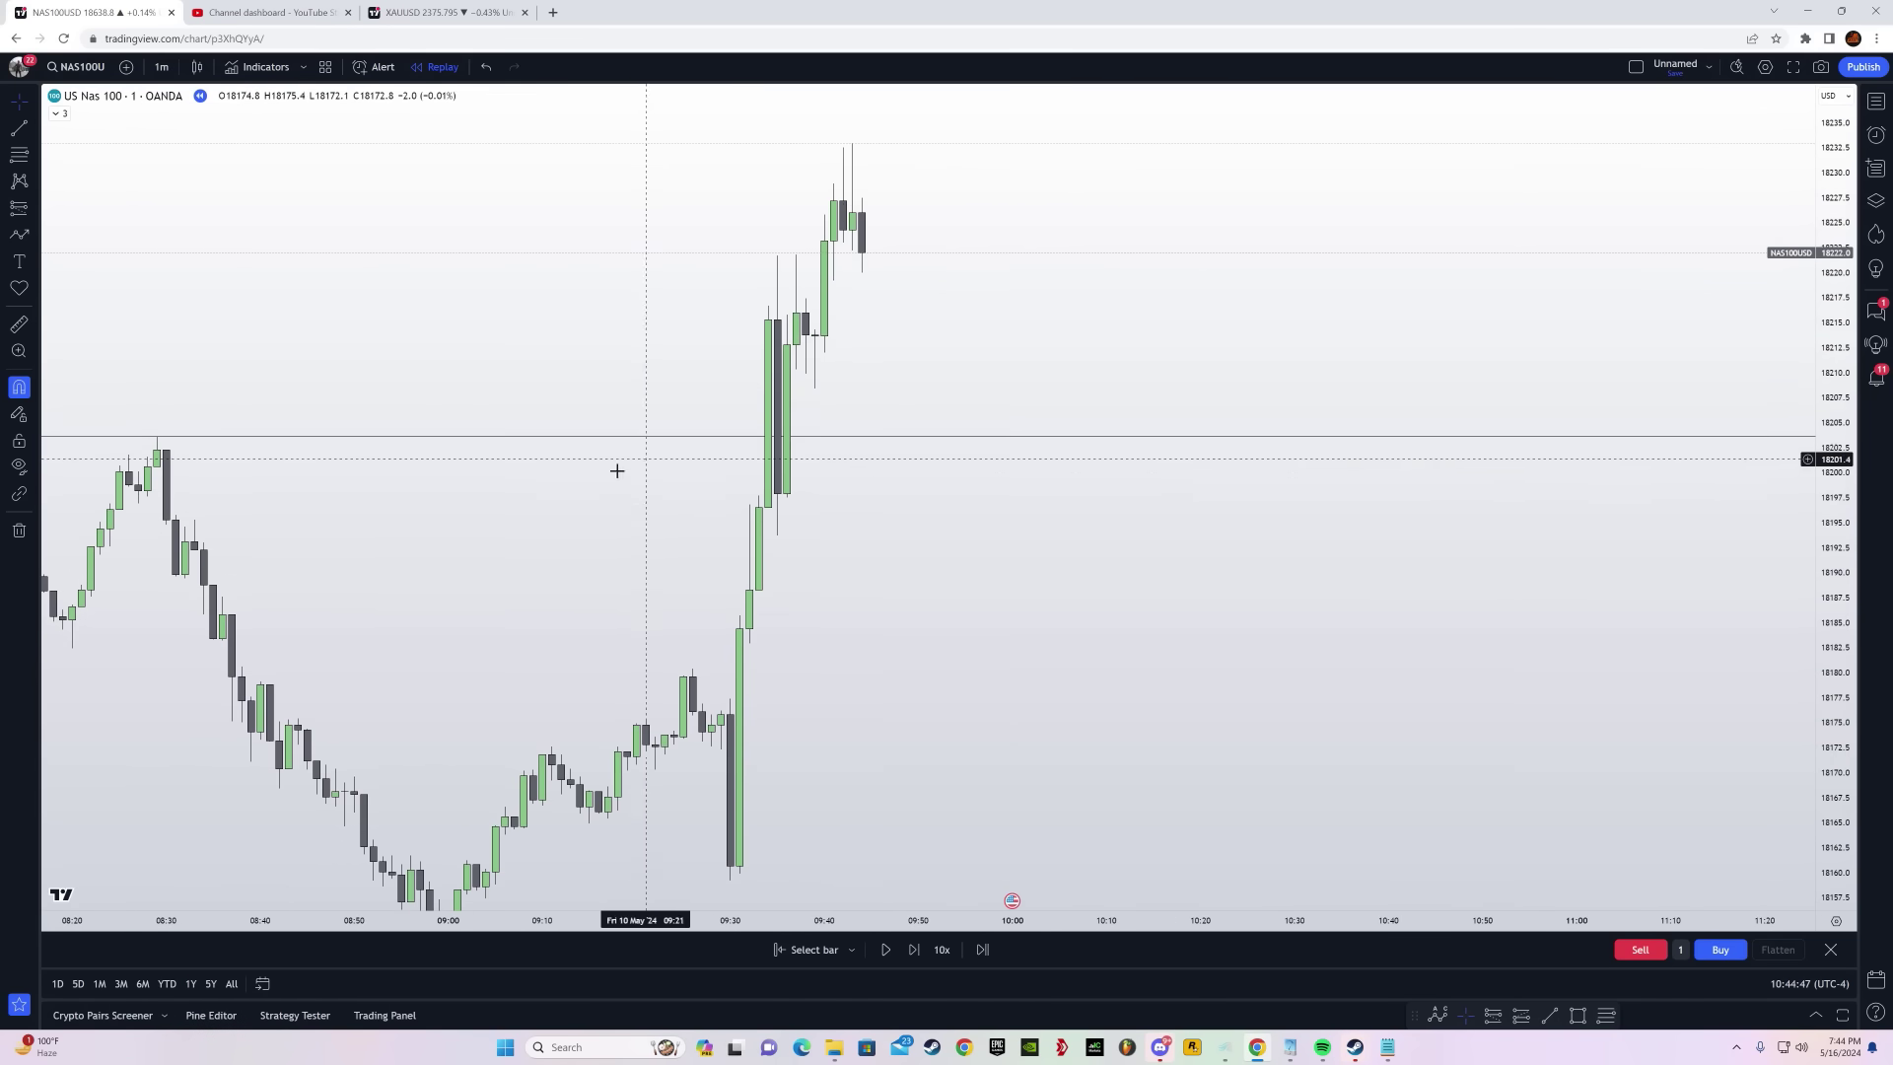
pyautogui.moveTo(631, 463); pyautogui.dragTo(821, 423)
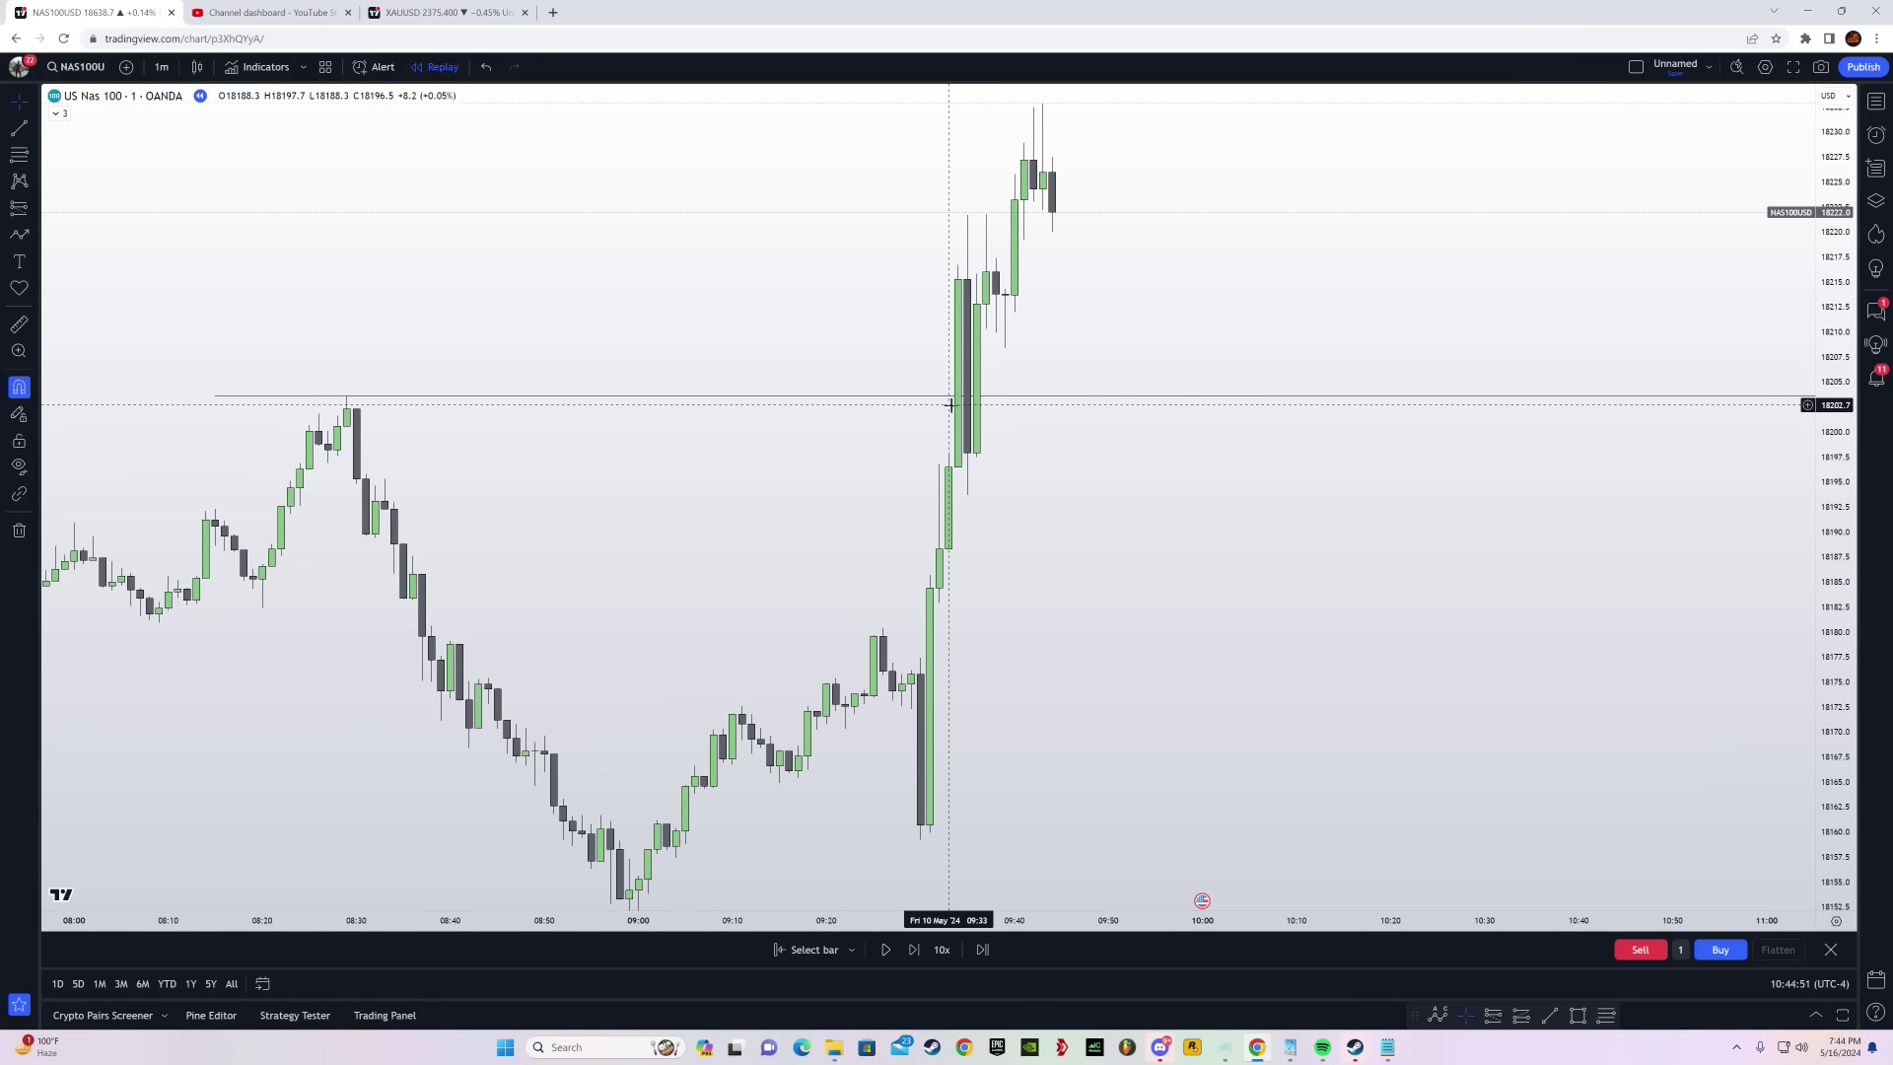
pyautogui.moveTo(1293, 486); pyautogui.dragTo(1120, 674)
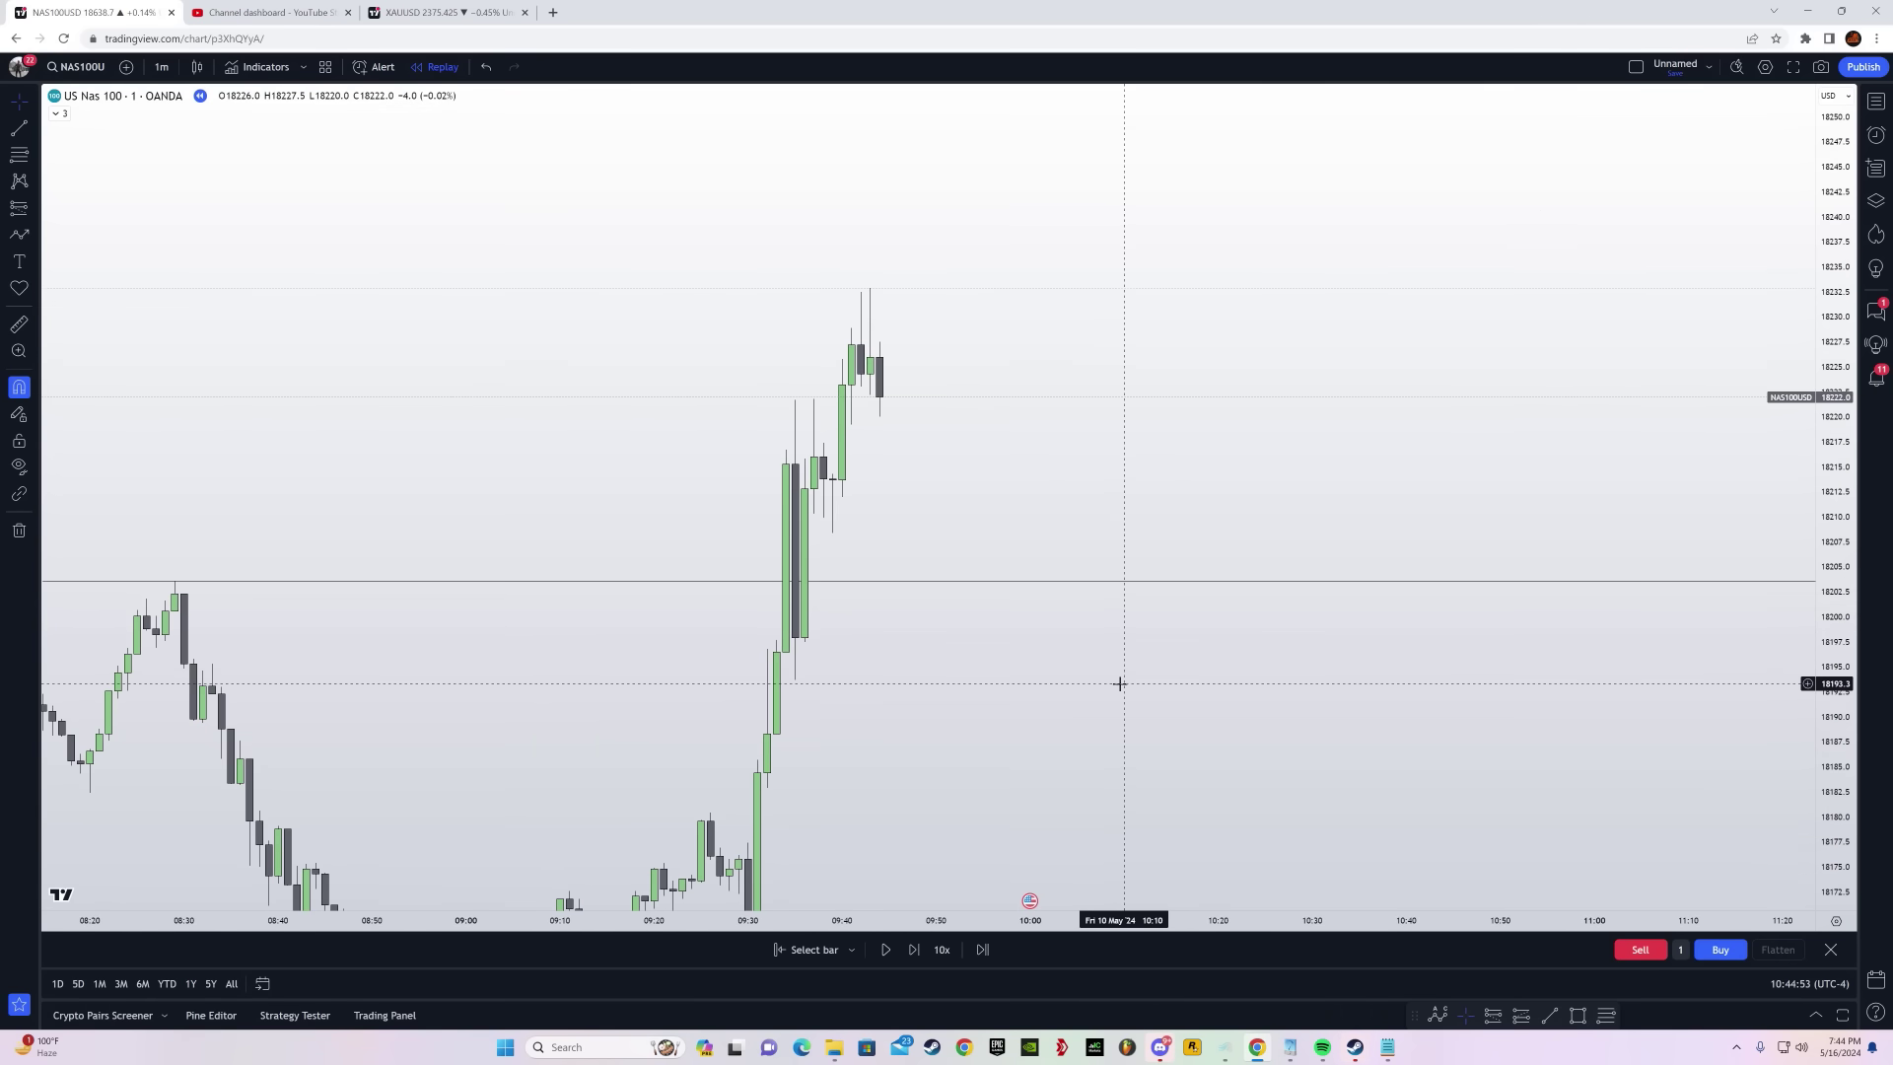
# Advance the 1 minute replay candle by candle through the 10:00 candle
pyautogui.click(915, 956)
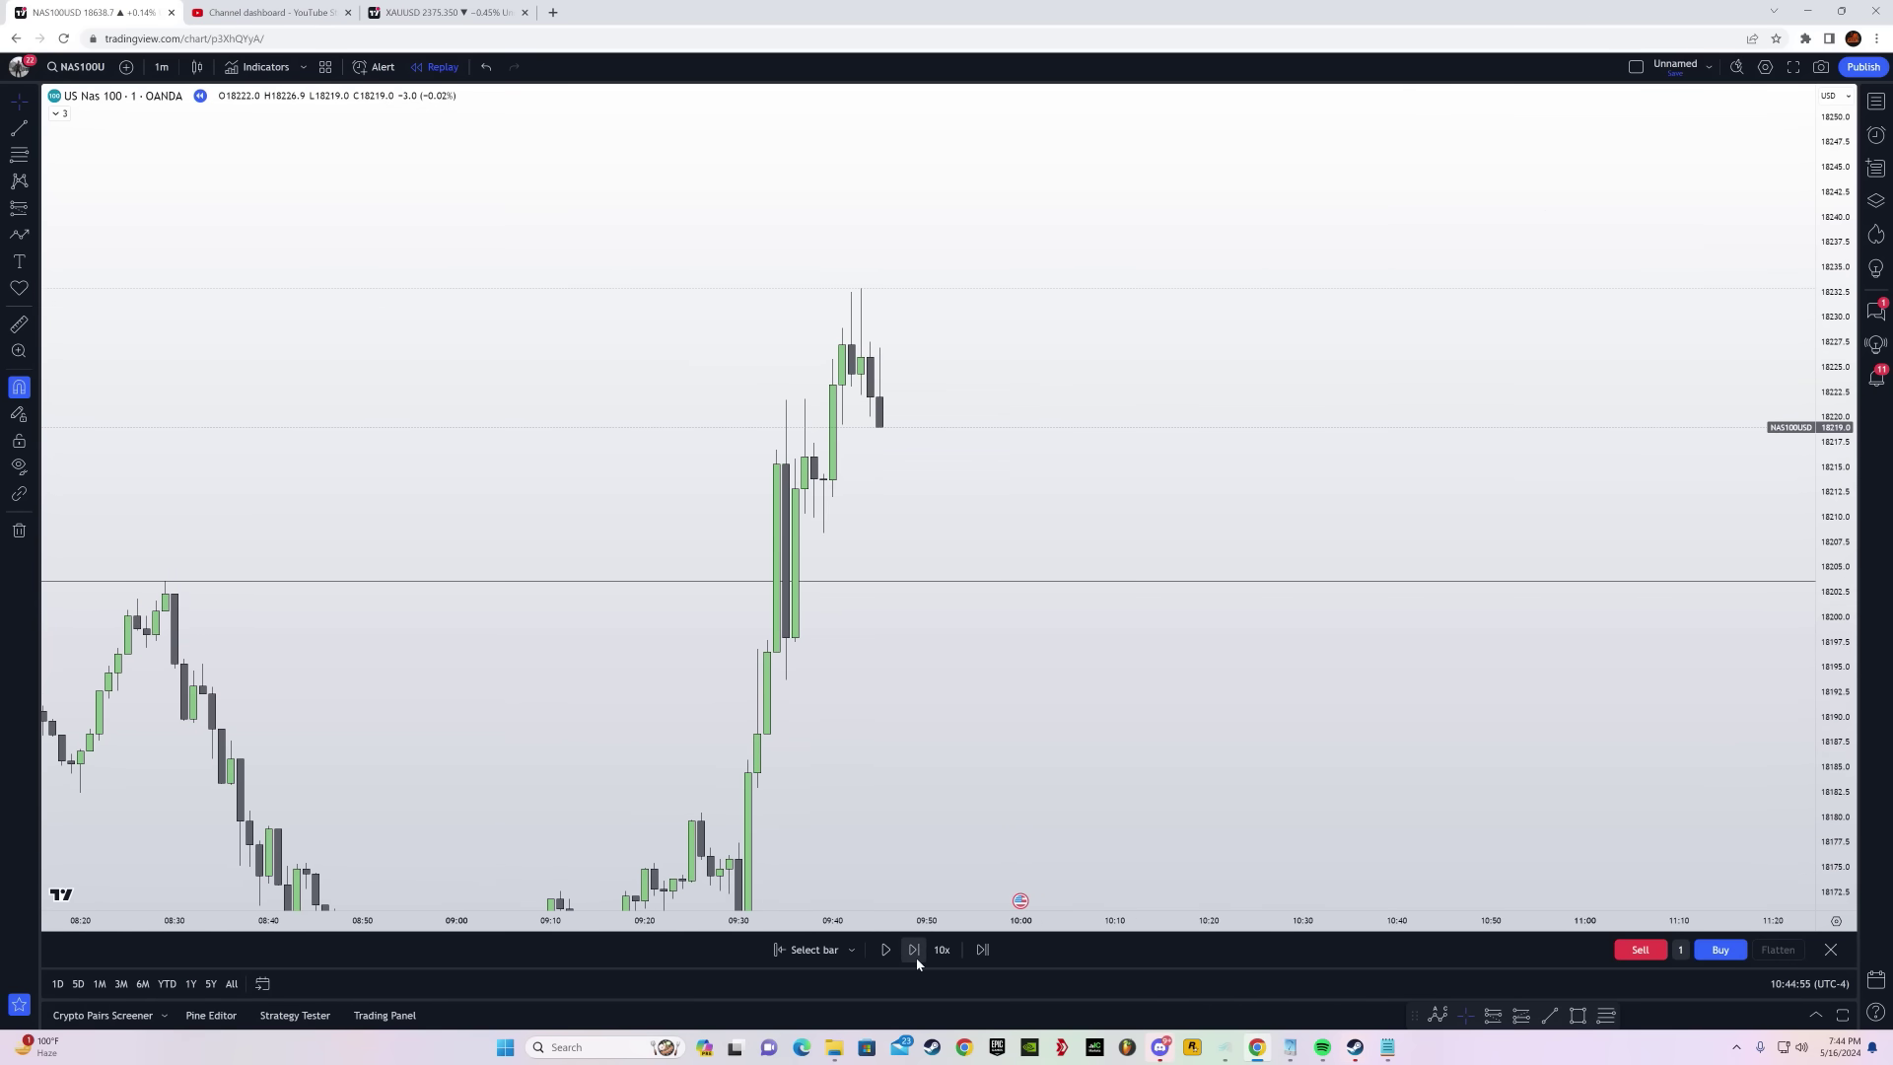
pyautogui.click(915, 956)
pyautogui.click(915, 957)
pyautogui.click(914, 956)
pyautogui.click(915, 957)
pyautogui.click(915, 957)
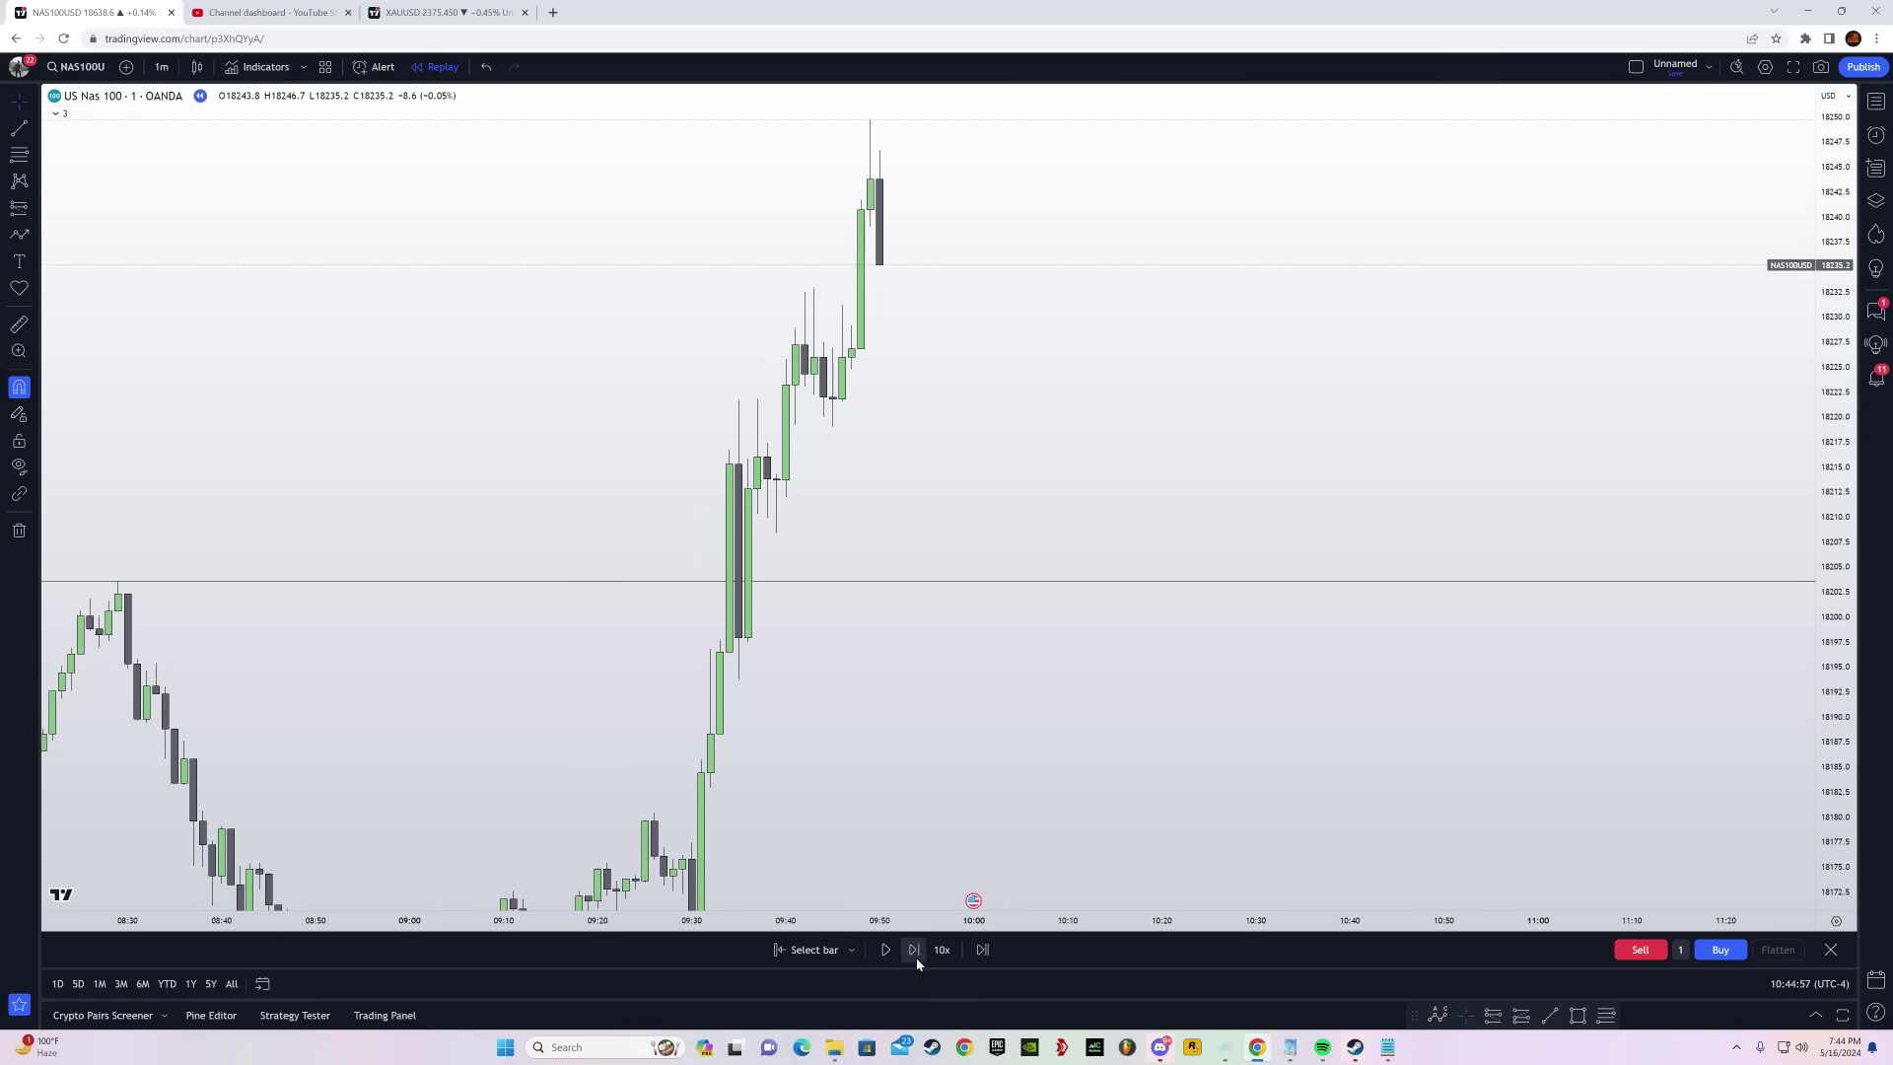
pyautogui.click(915, 956)
pyautogui.click(915, 957)
pyautogui.click(915, 956)
pyautogui.click(915, 956)
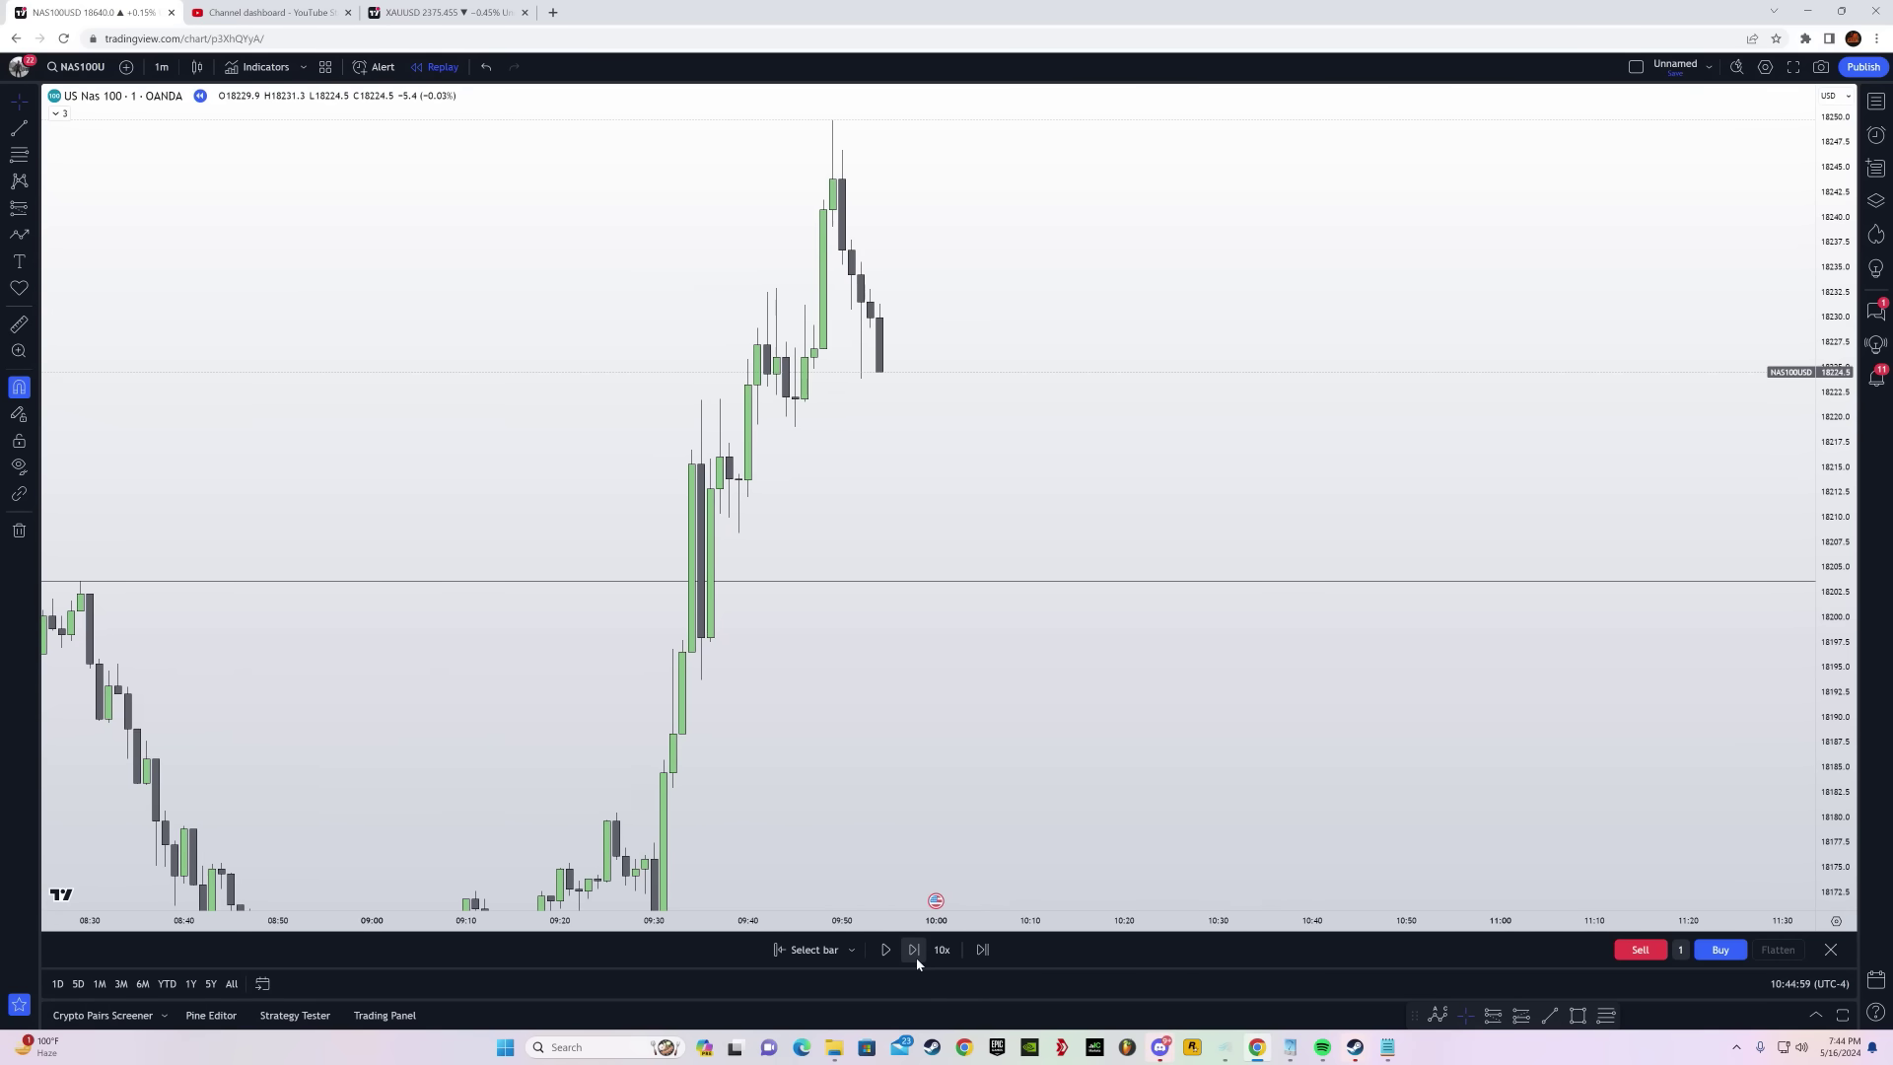
pyautogui.click(915, 956)
pyautogui.click(915, 957)
pyautogui.click(915, 957)
pyautogui.click(915, 956)
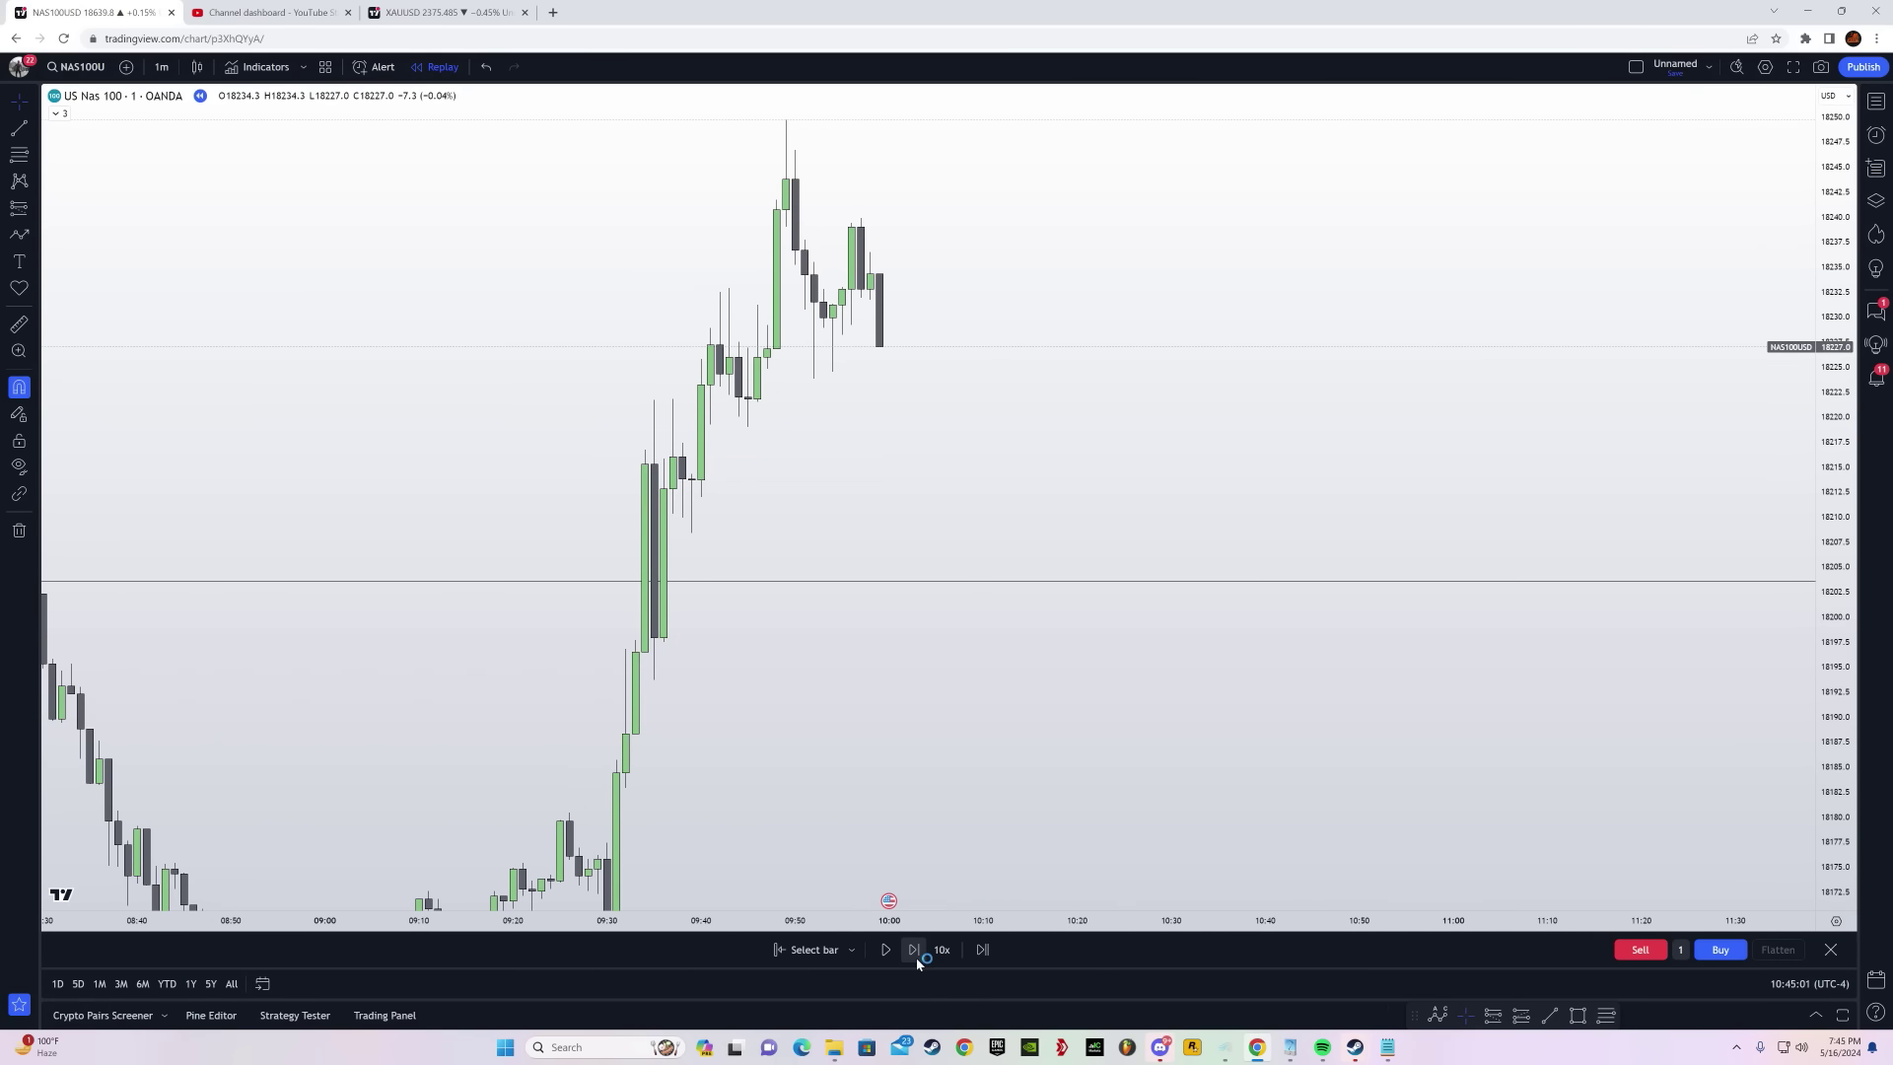
pyautogui.click(915, 956)
pyautogui.click(915, 956)
pyautogui.click(17, 130)
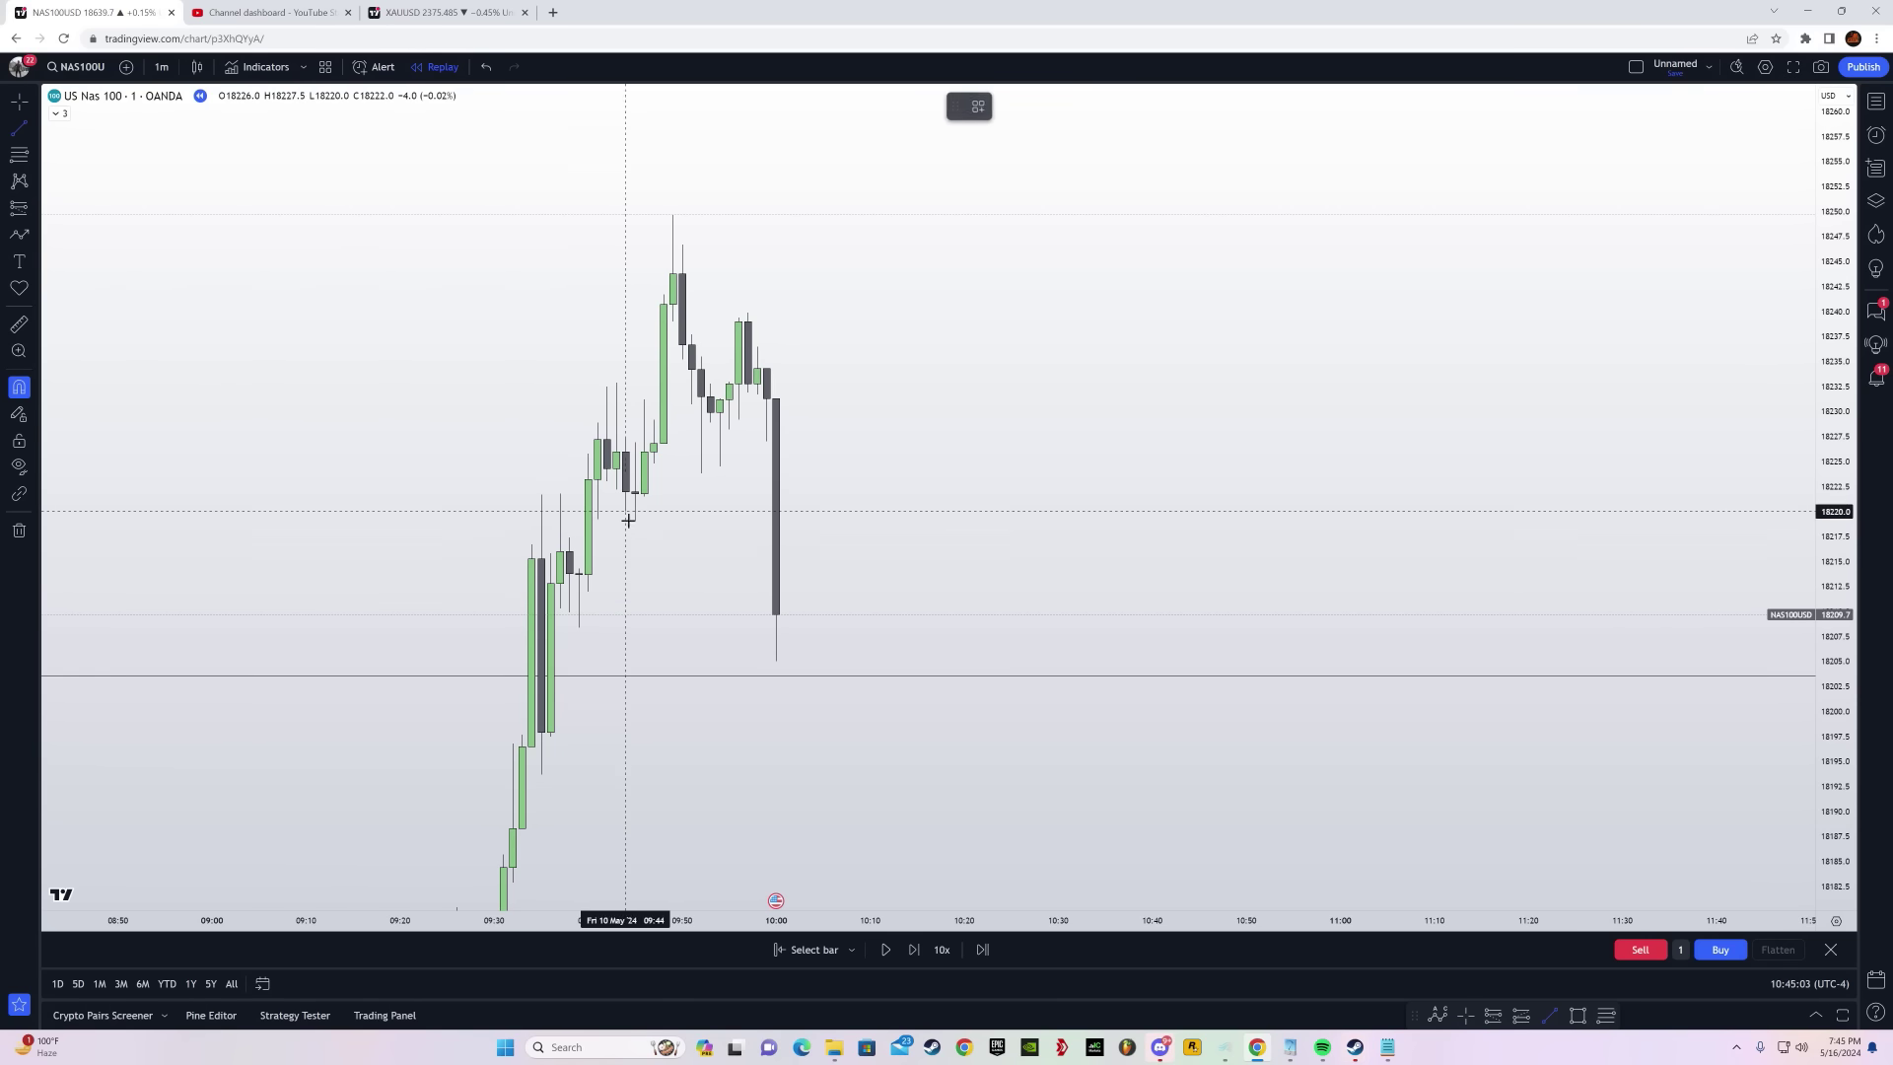
pyautogui.click(700, 475)
pyautogui.press('Escape')
# Advance the replay to the 10:01 candle and mark the price gap beside the 10:00 candle with a rectangle extended rightward to about 10:28
pyautogui.moveTo(999, 513); pyautogui.dragTo(1007, 487)
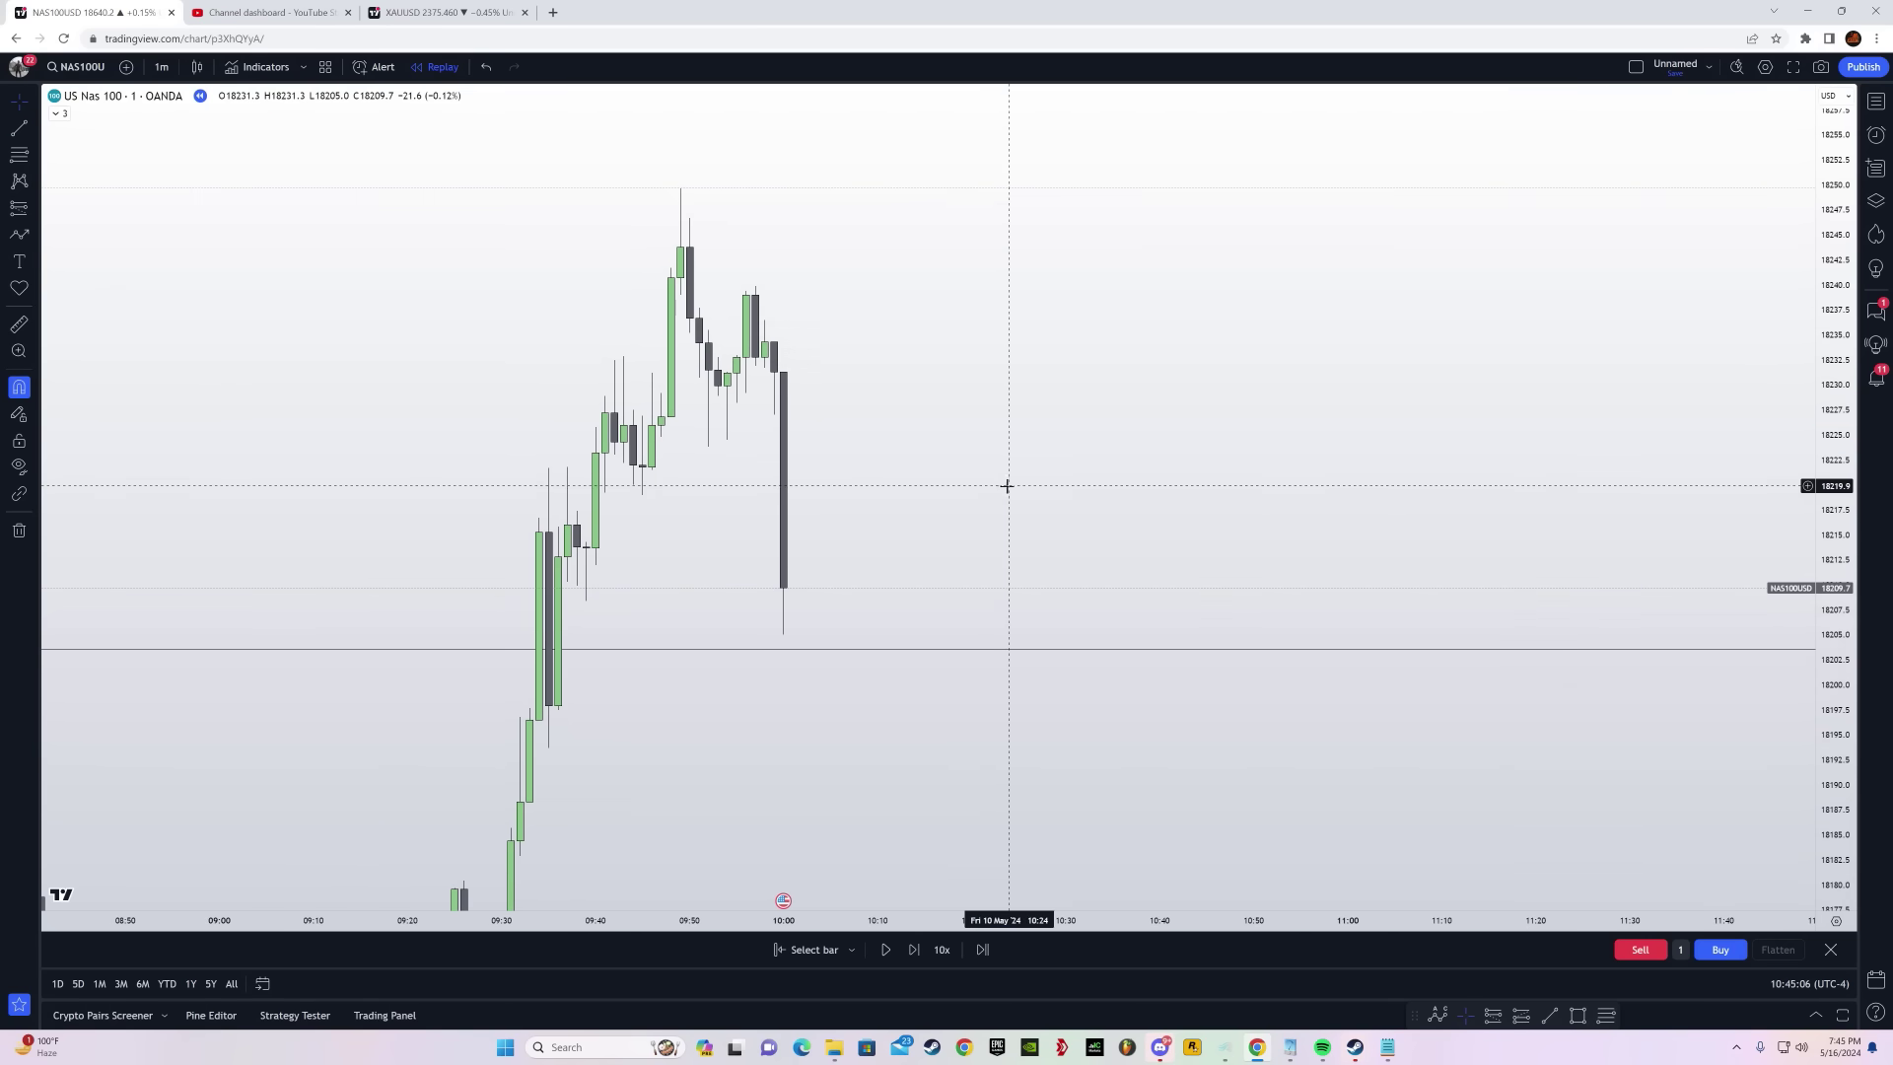
pyautogui.click(915, 951)
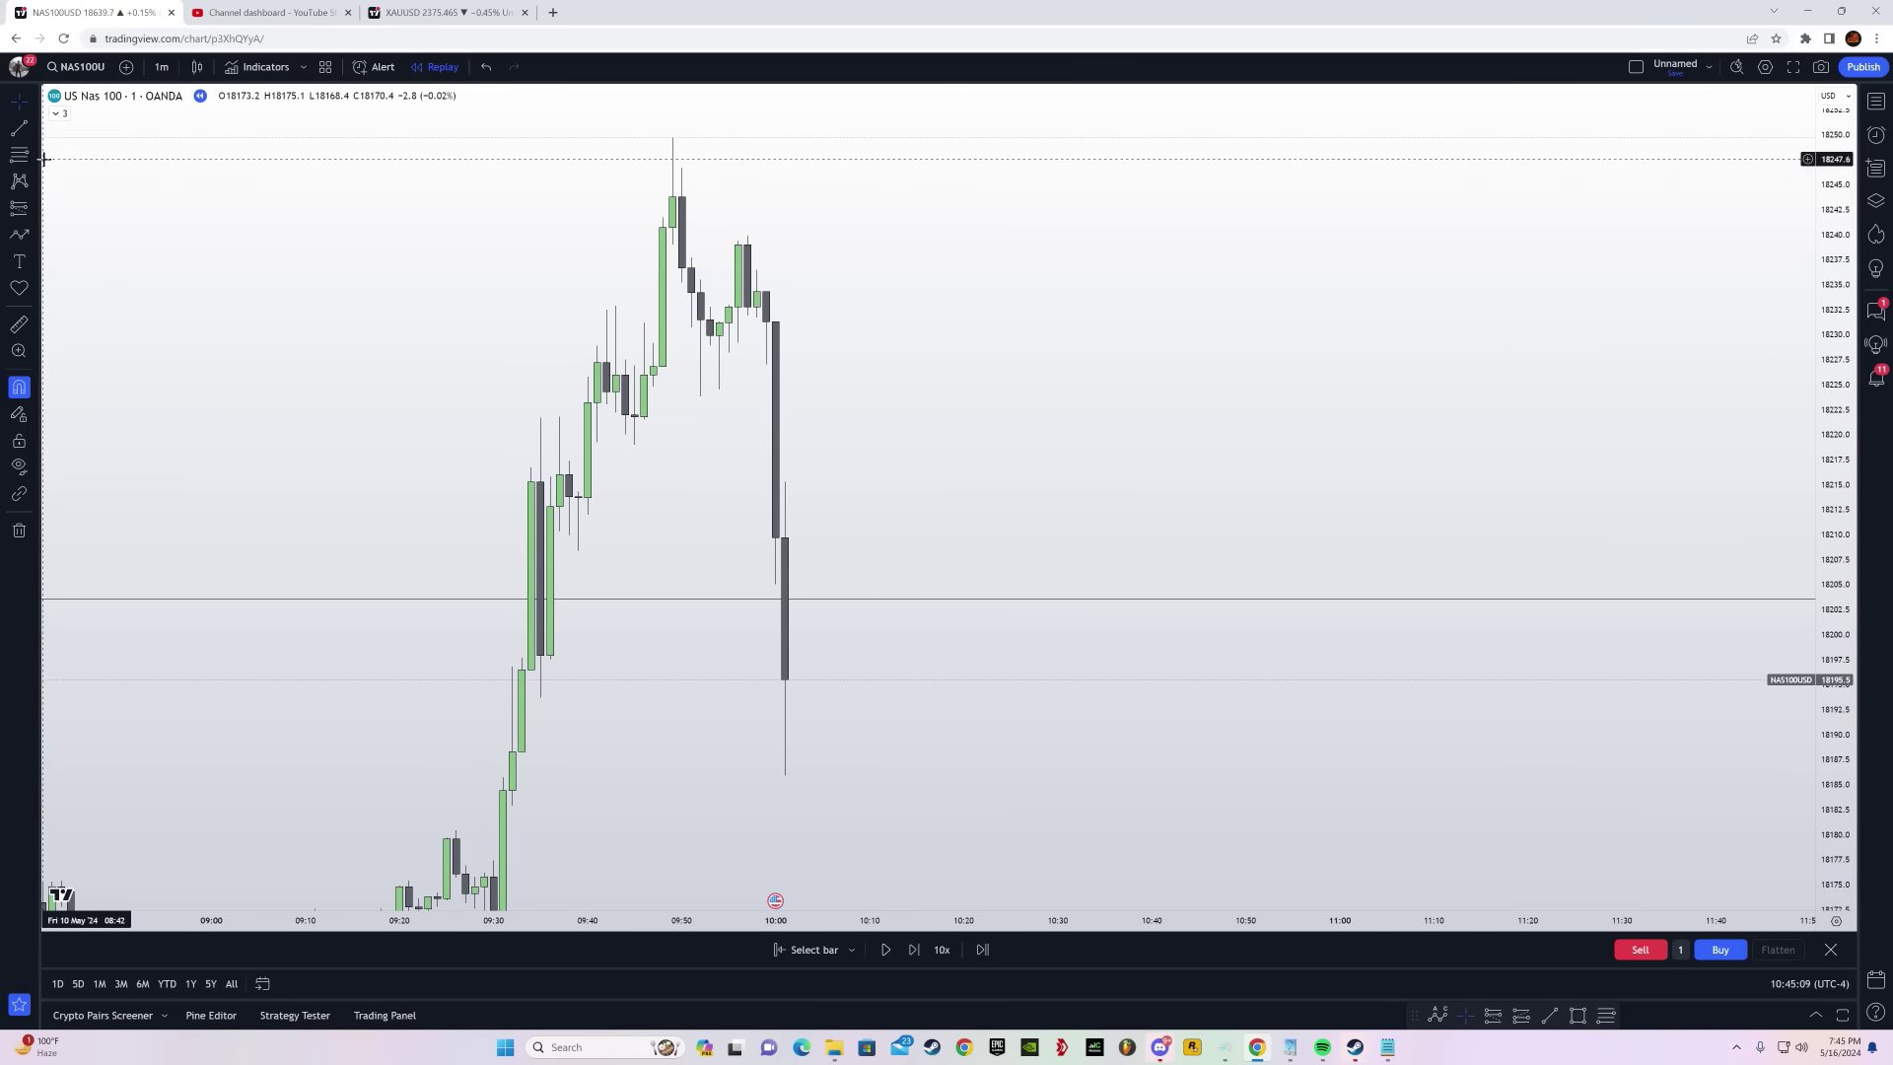
pyautogui.click(35, 234)
pyautogui.click(79, 490)
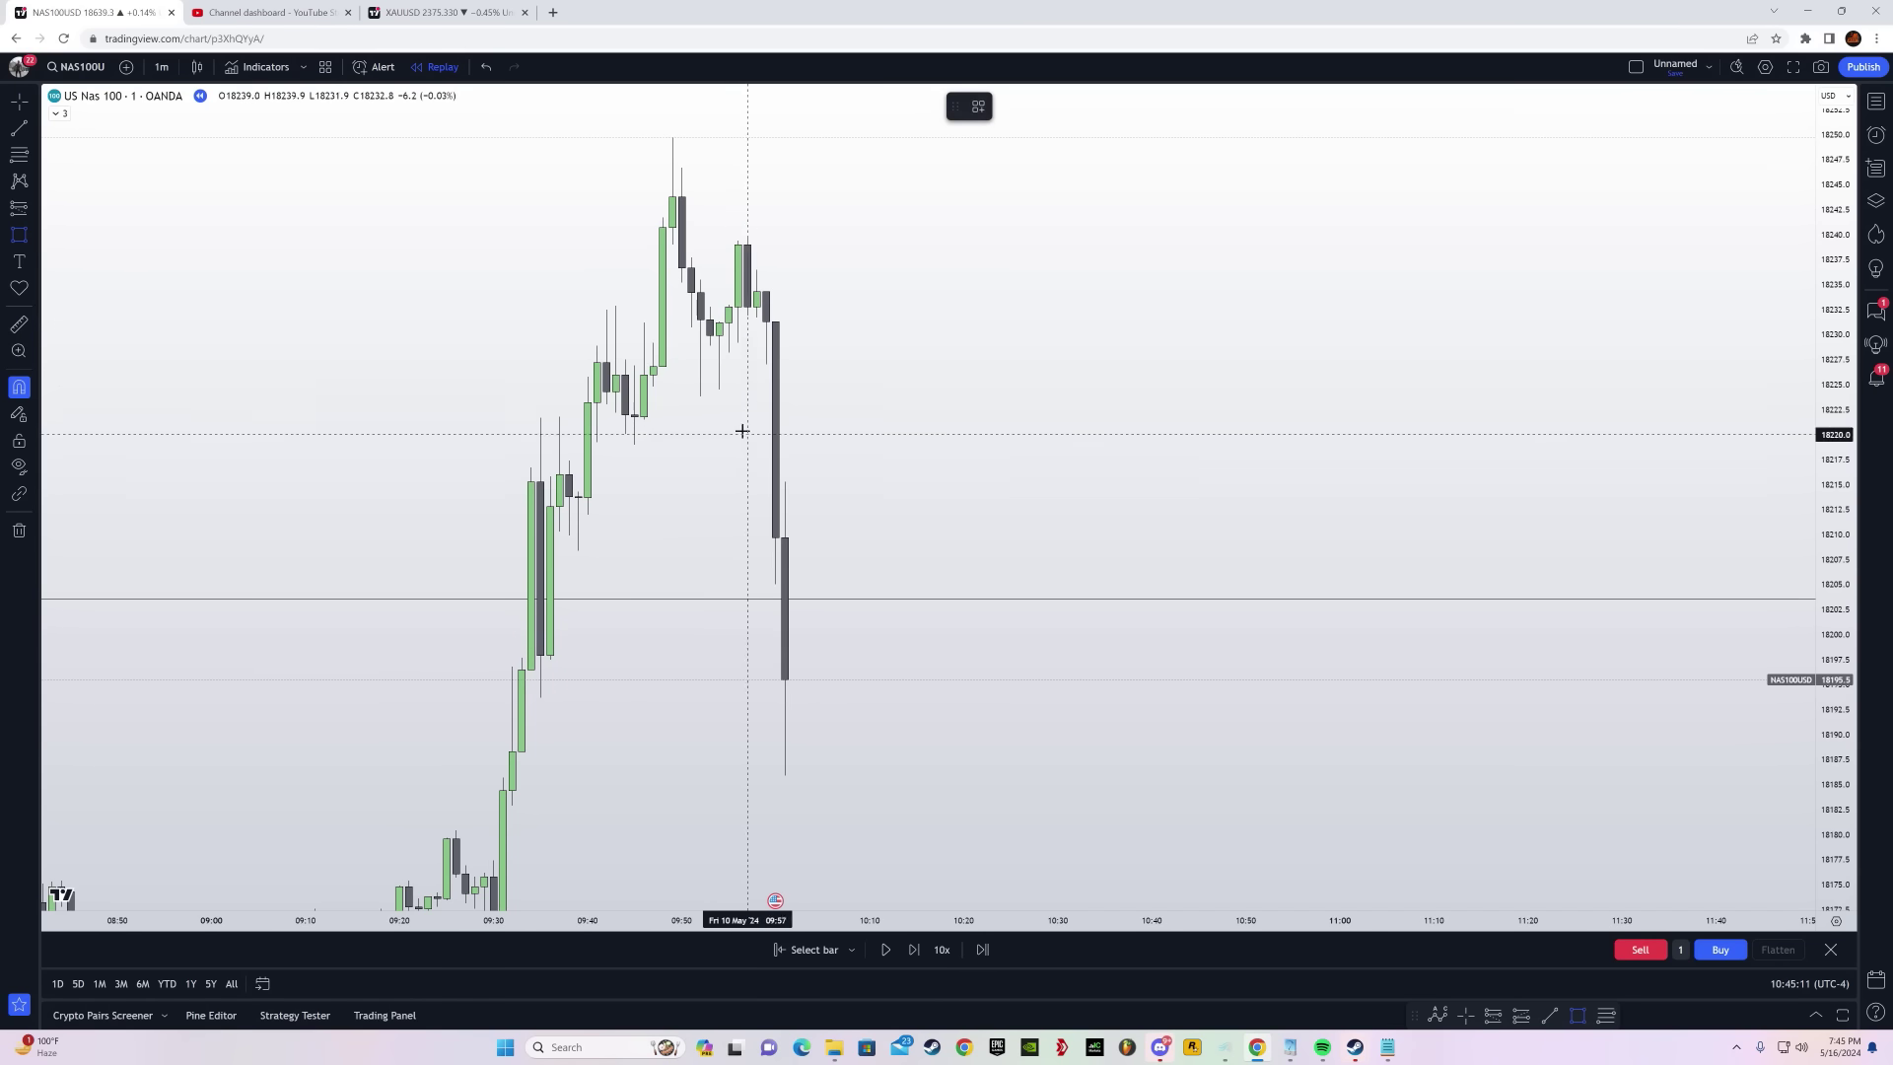
pyautogui.click(768, 376)
pyautogui.click(785, 481)
pyautogui.moveTo(785, 423); pyautogui.dragTo(1039, 424)
# Add a short position with entry at 18215.4, stop at 18239.9 and target at 18150.2, just above the low line
pyautogui.moveTo(1206, 698); pyautogui.dragTo(1372, 452)
pyautogui.moveTo(1829, 625); pyautogui.dragTo(1830, 815)
pyautogui.moveTo(1052, 627); pyautogui.dragTo(976, 647)
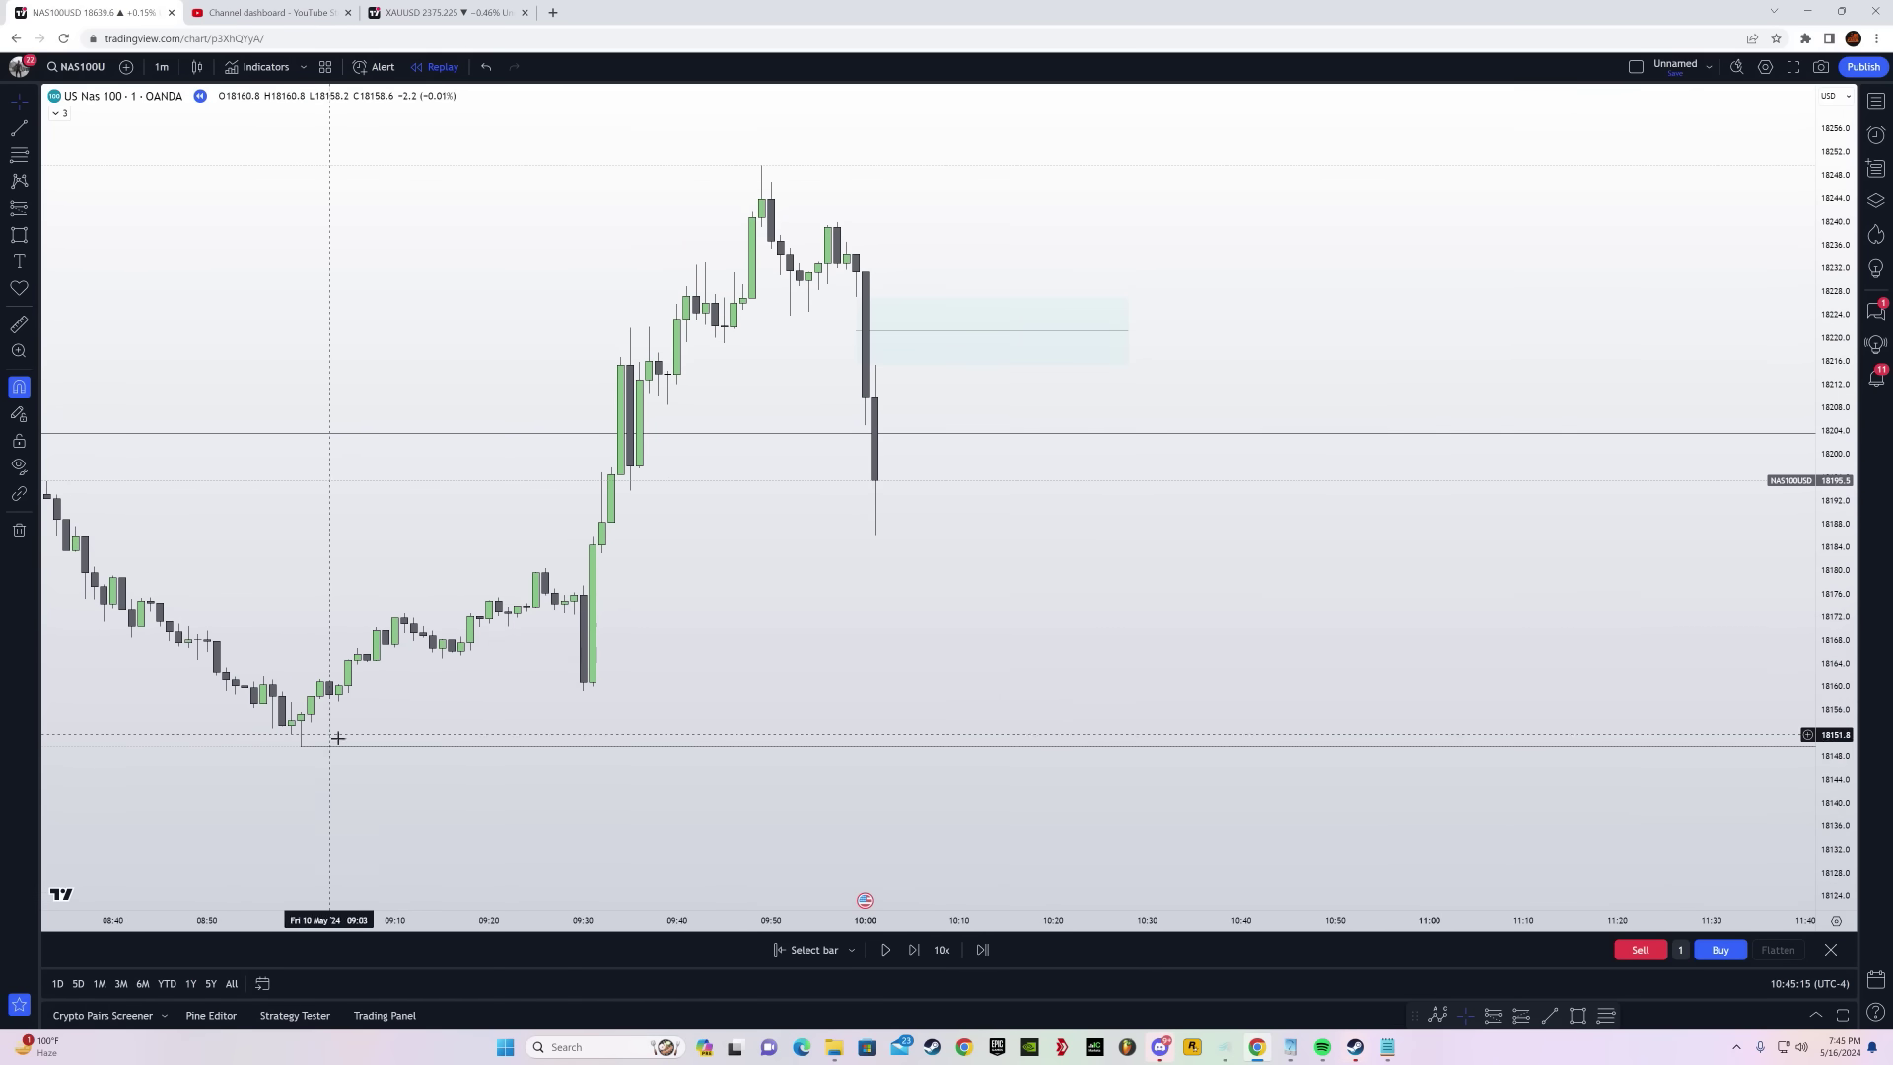
pyautogui.moveTo(1085, 629); pyautogui.dragTo(1043, 683)
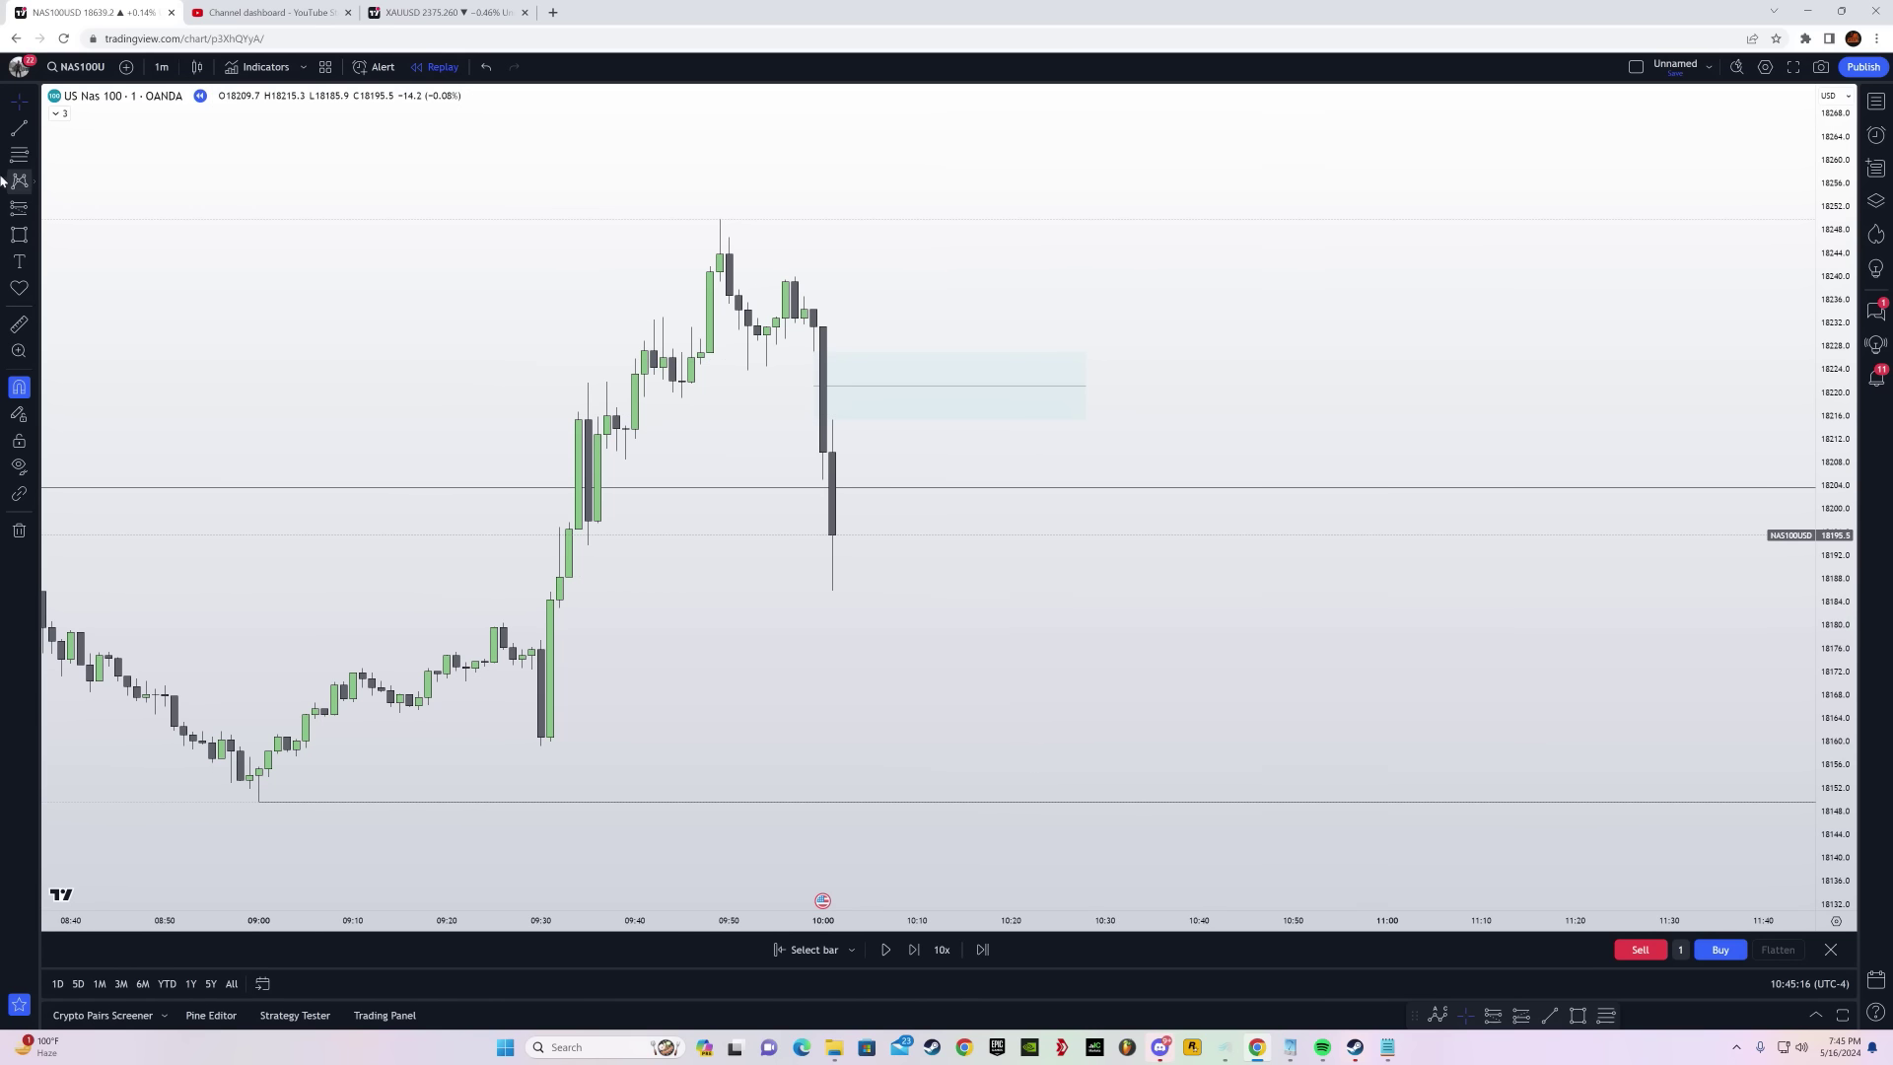
pyautogui.click(33, 215)
pyautogui.click(89, 253)
pyautogui.click(880, 419)
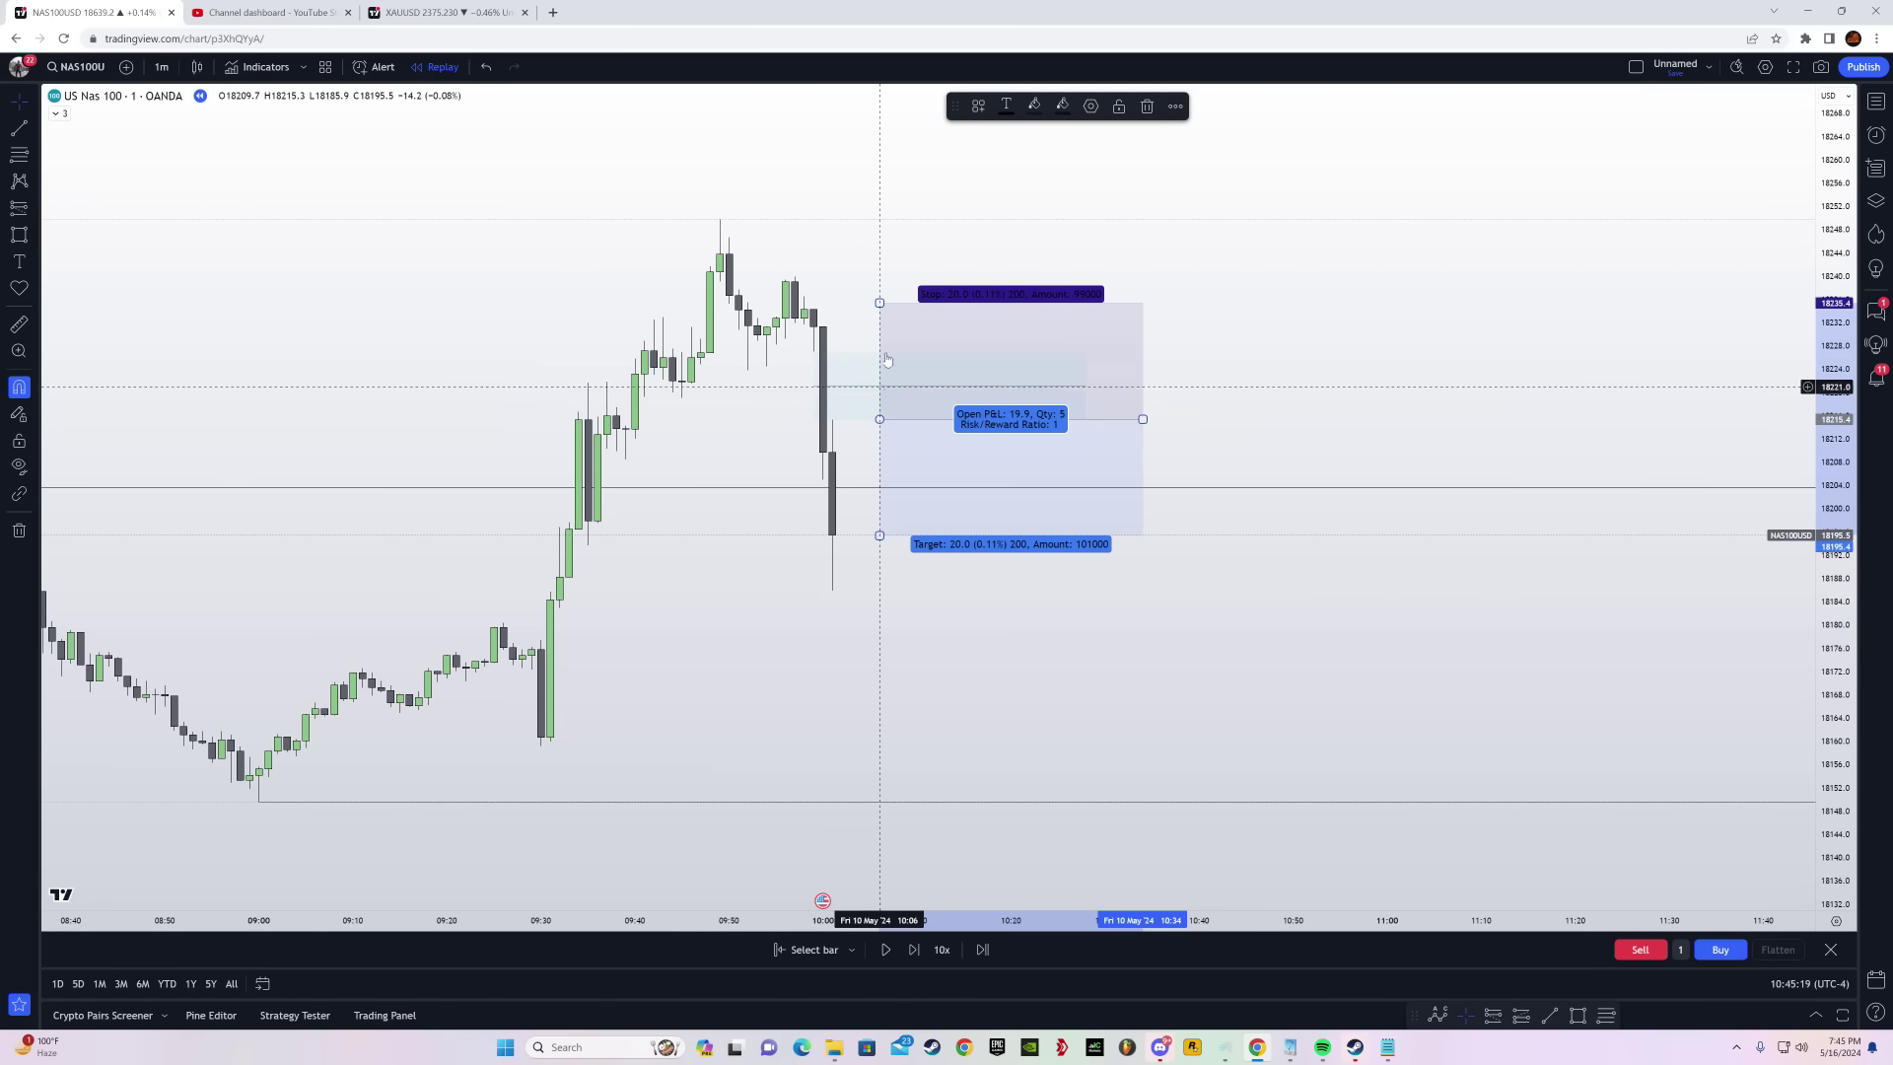
pyautogui.moveTo(879, 301); pyautogui.dragTo(879, 276)
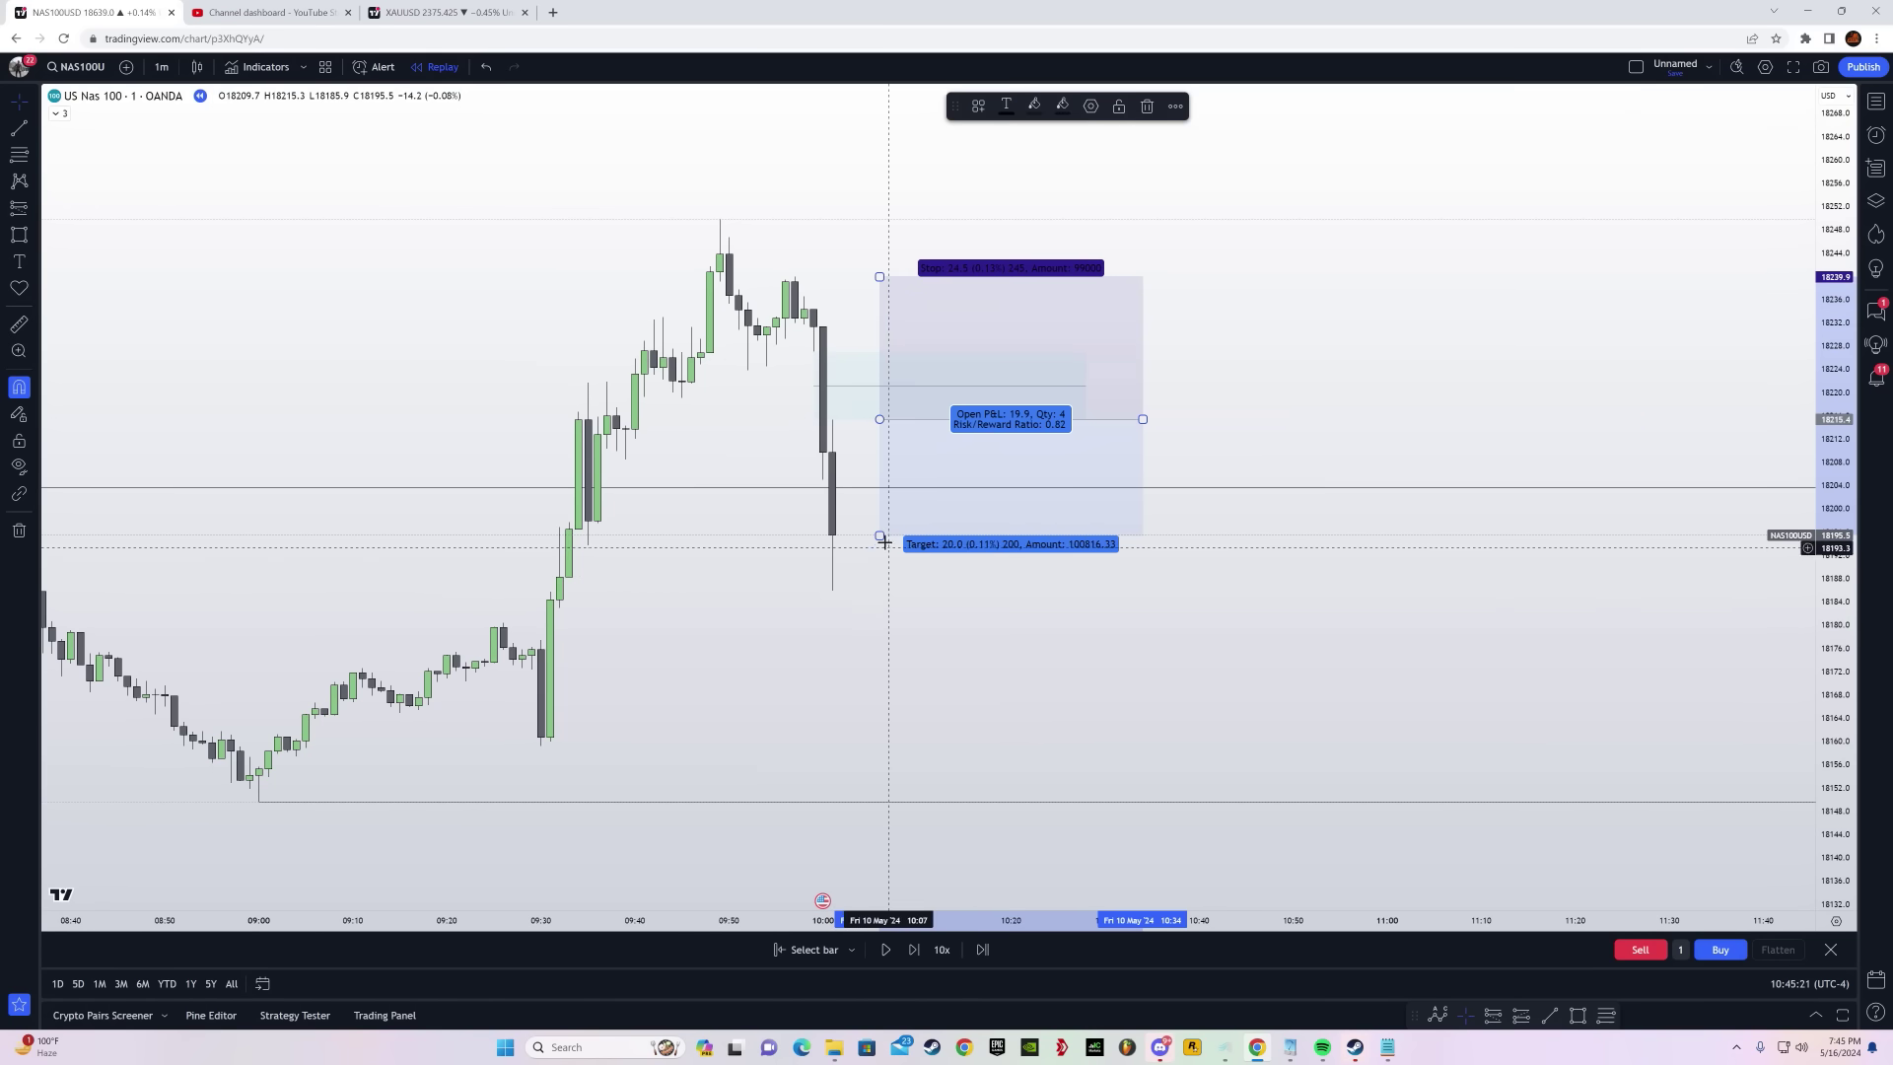
pyautogui.moveTo(879, 535); pyautogui.dragTo(891, 799)
pyautogui.click(795, 727)
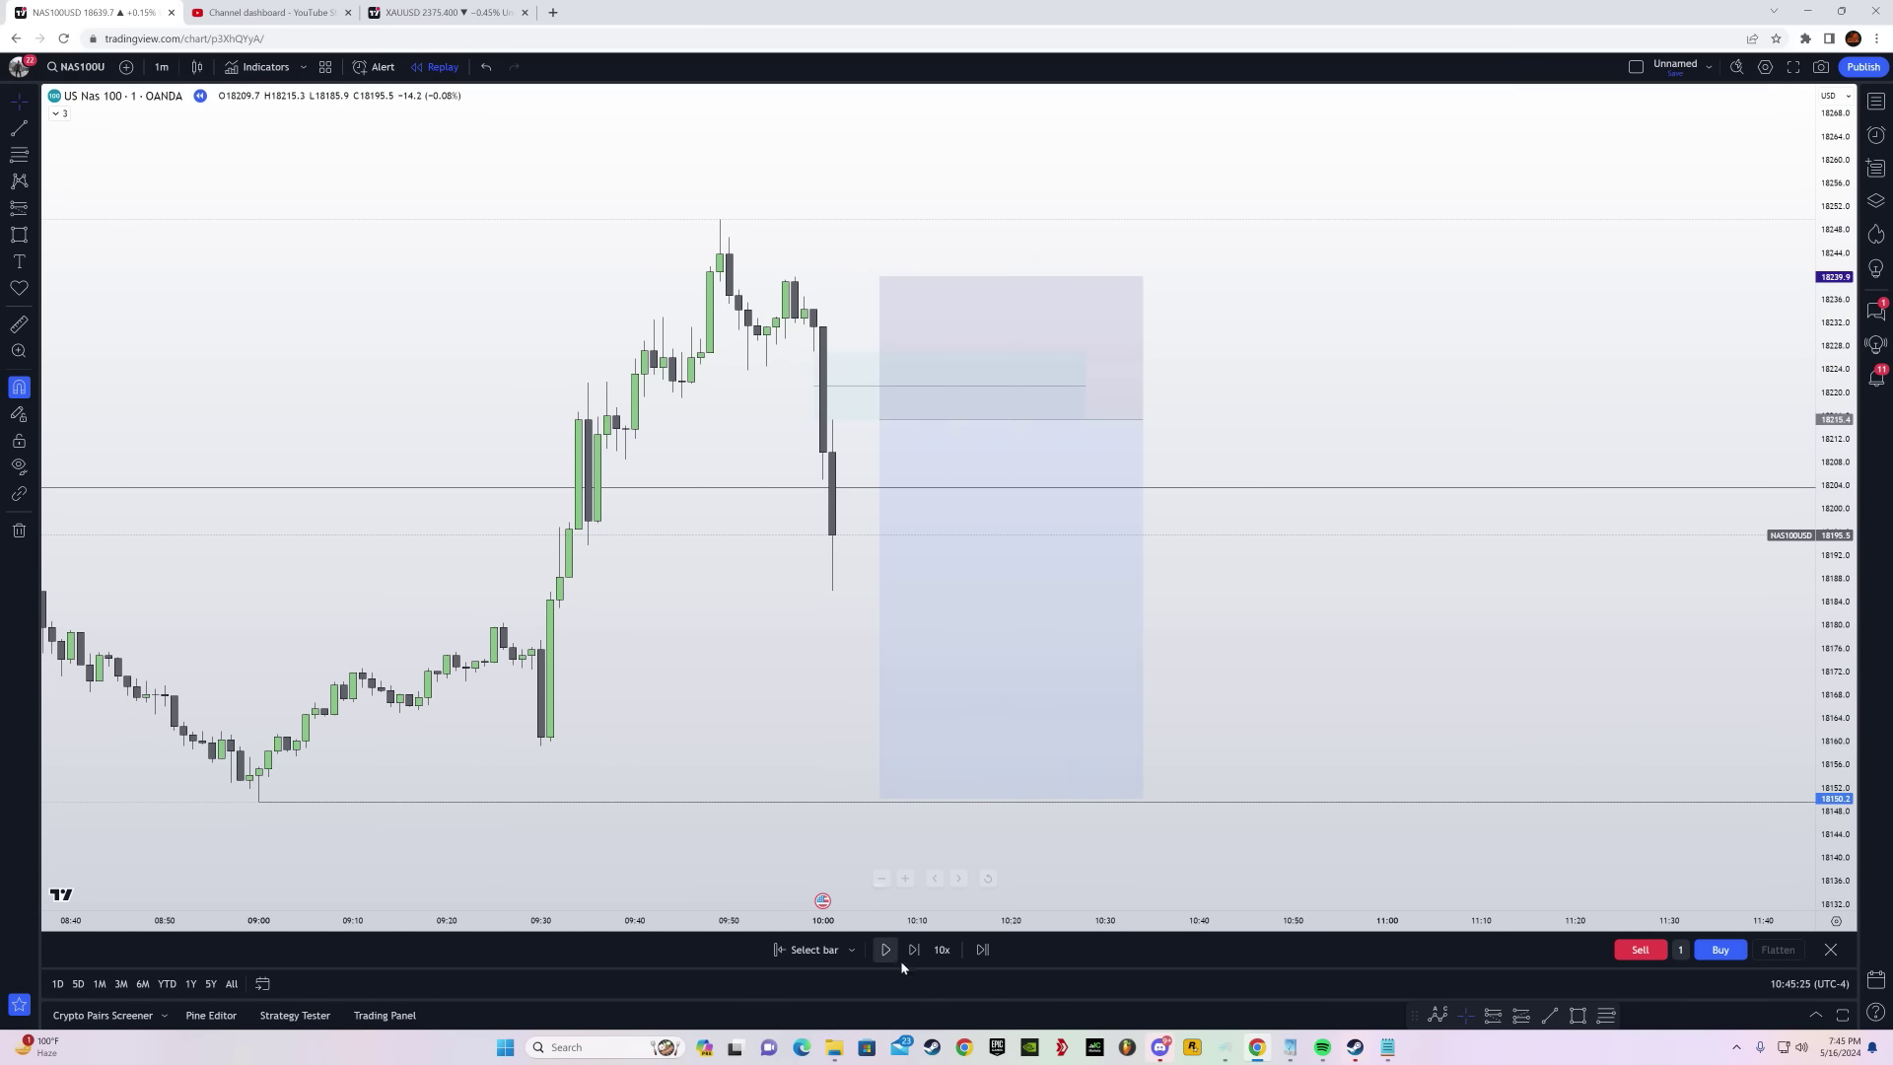
# Advance the replay from the 10:02 candle until price passes the short position's target, and review the trade
pyautogui.click(912, 959)
pyautogui.click(912, 960)
pyautogui.click(912, 959)
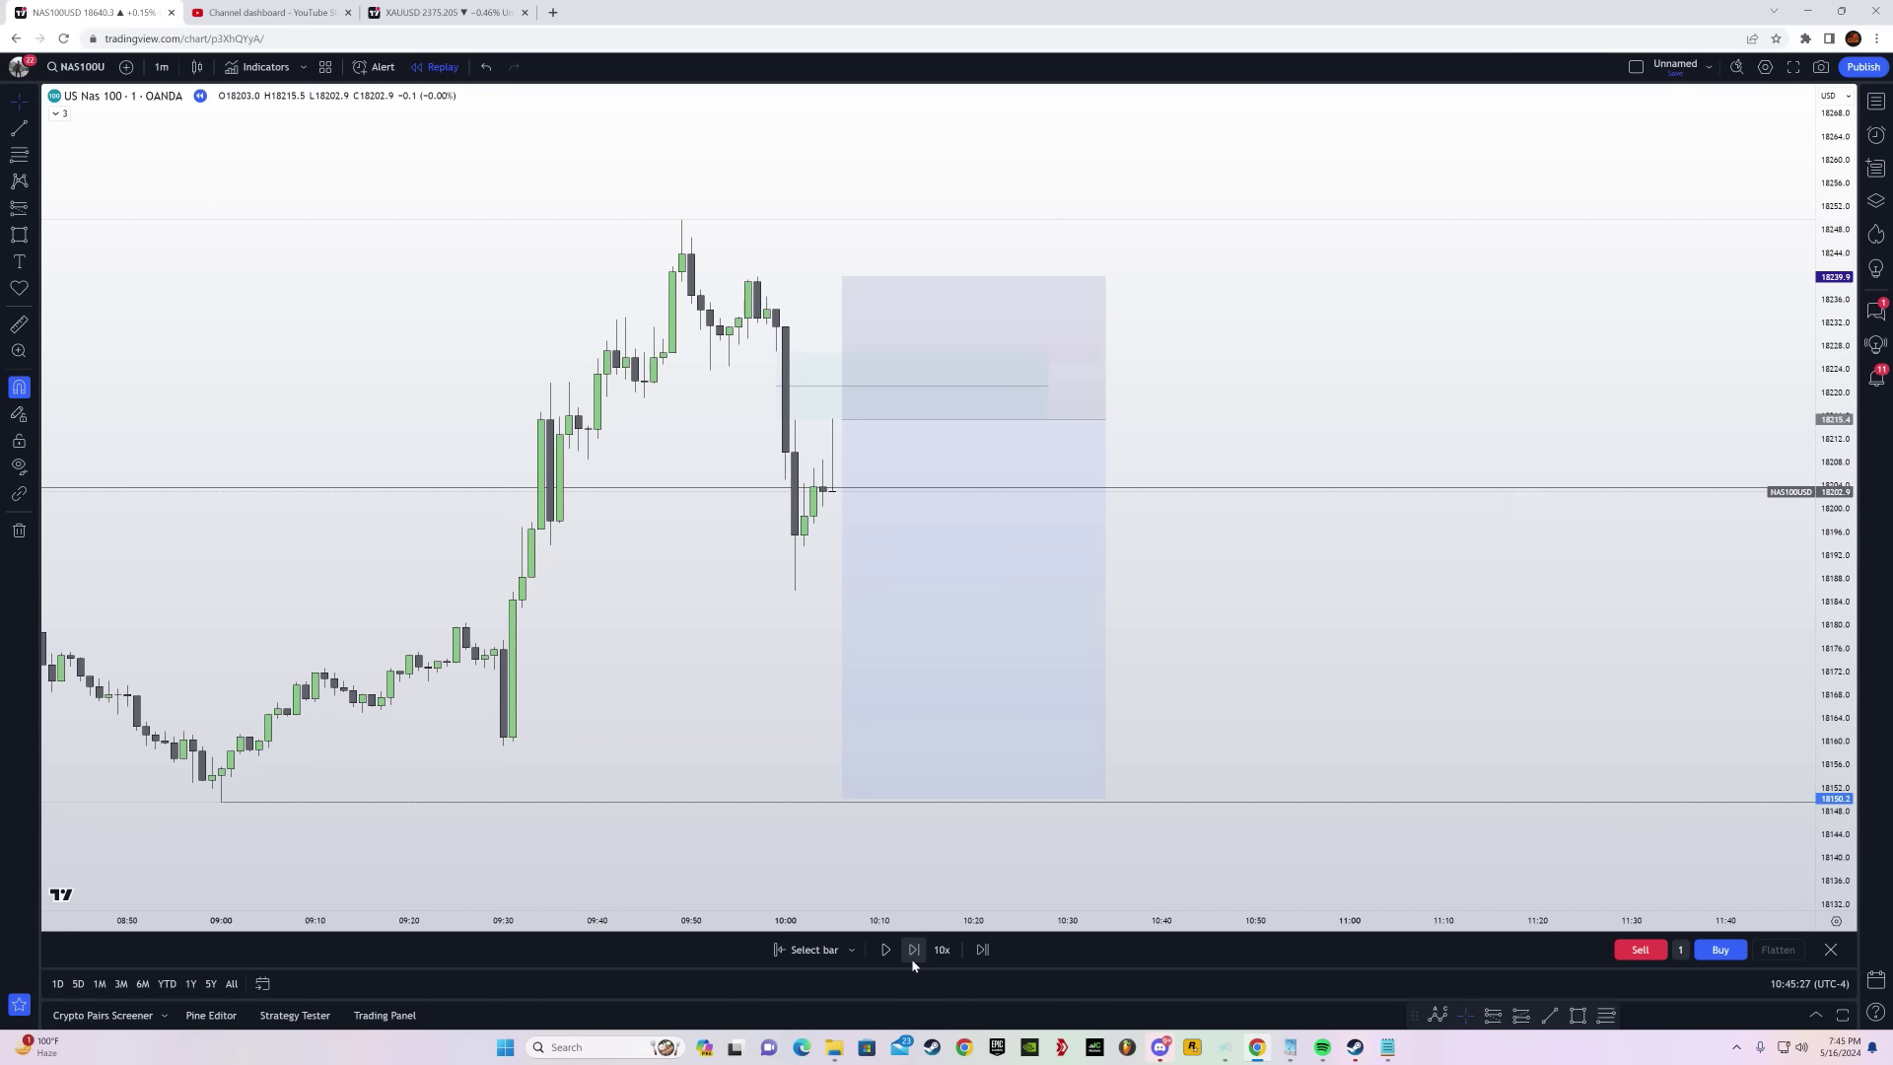
pyautogui.click(911, 959)
pyautogui.click(912, 949)
pyautogui.click(912, 949)
pyautogui.click(912, 949)
pyautogui.click(912, 949)
pyautogui.click(912, 950)
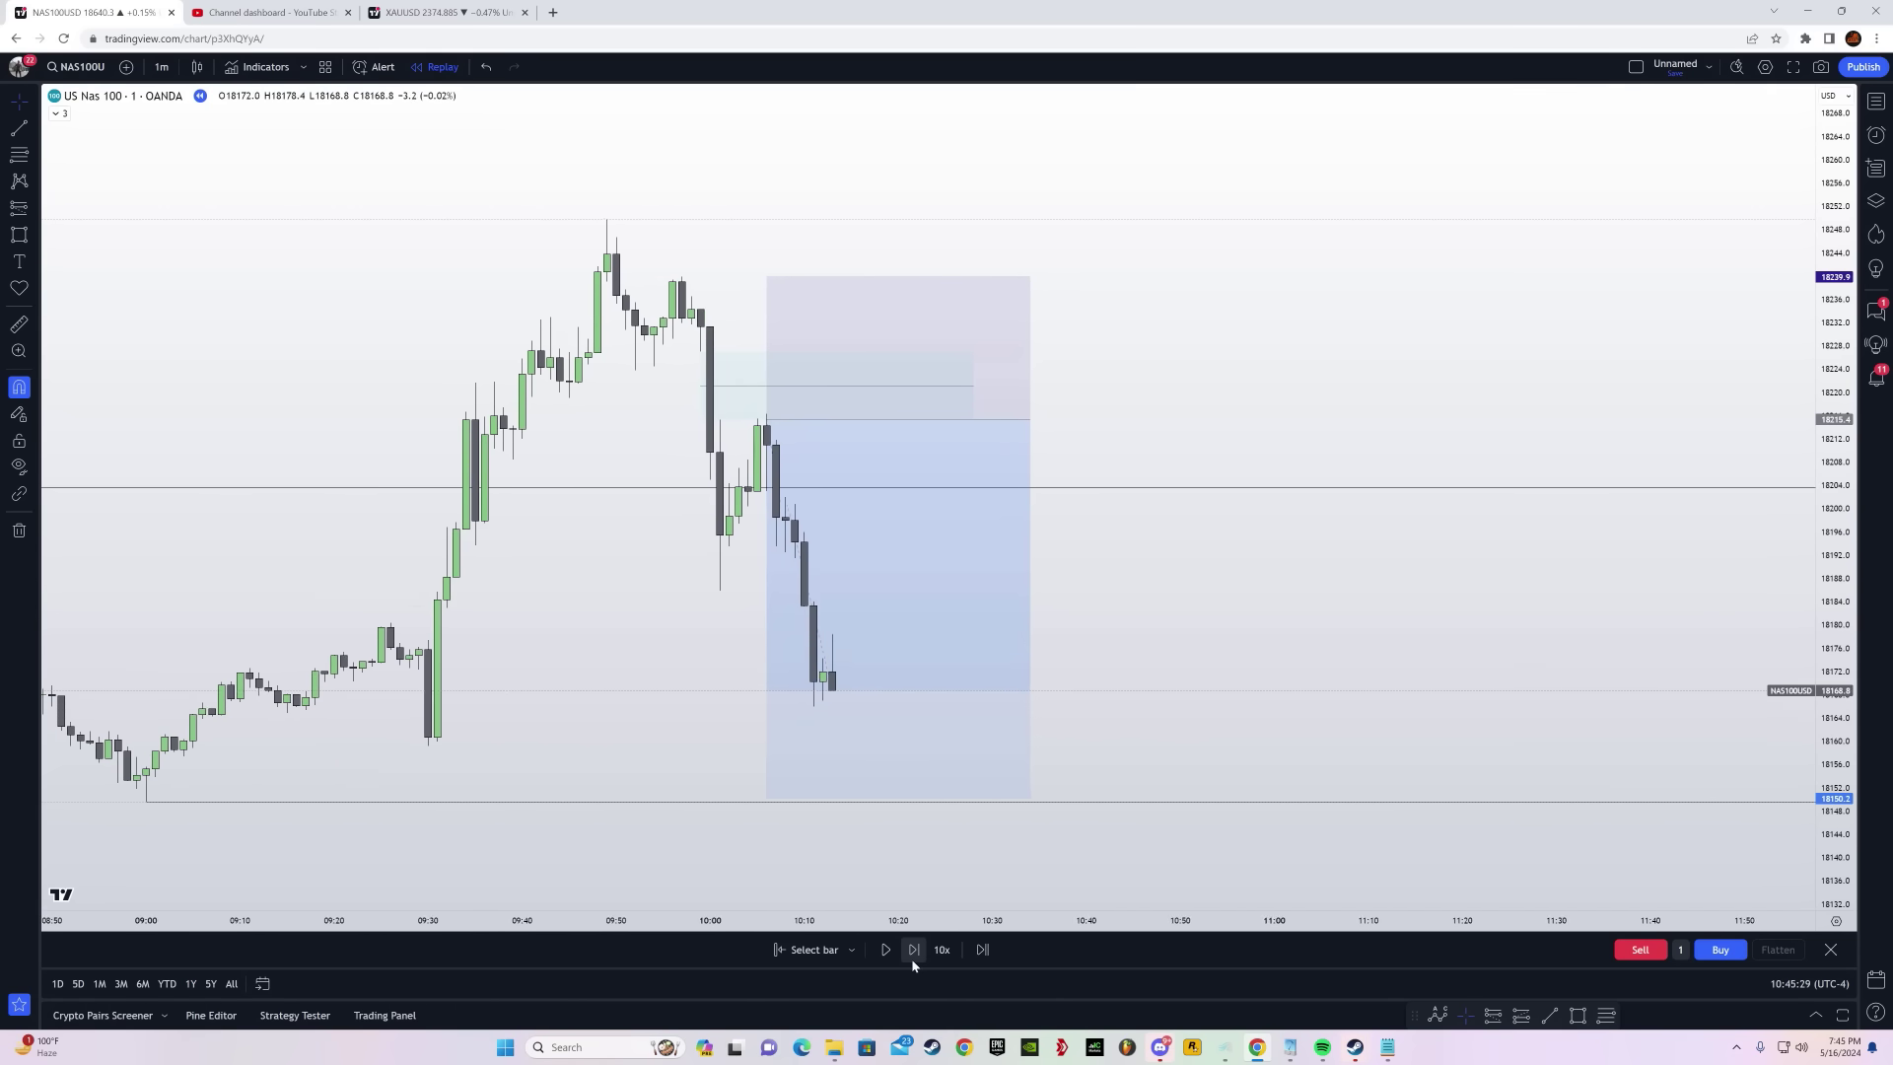
pyautogui.click(912, 949)
pyautogui.click(912, 949)
pyautogui.click(912, 950)
pyautogui.click(912, 960)
pyautogui.click(912, 959)
pyautogui.click(912, 960)
pyautogui.click(912, 959)
pyautogui.click(912, 960)
pyautogui.click(911, 959)
pyautogui.moveTo(961, 454); pyautogui.dragTo(1230, 383)
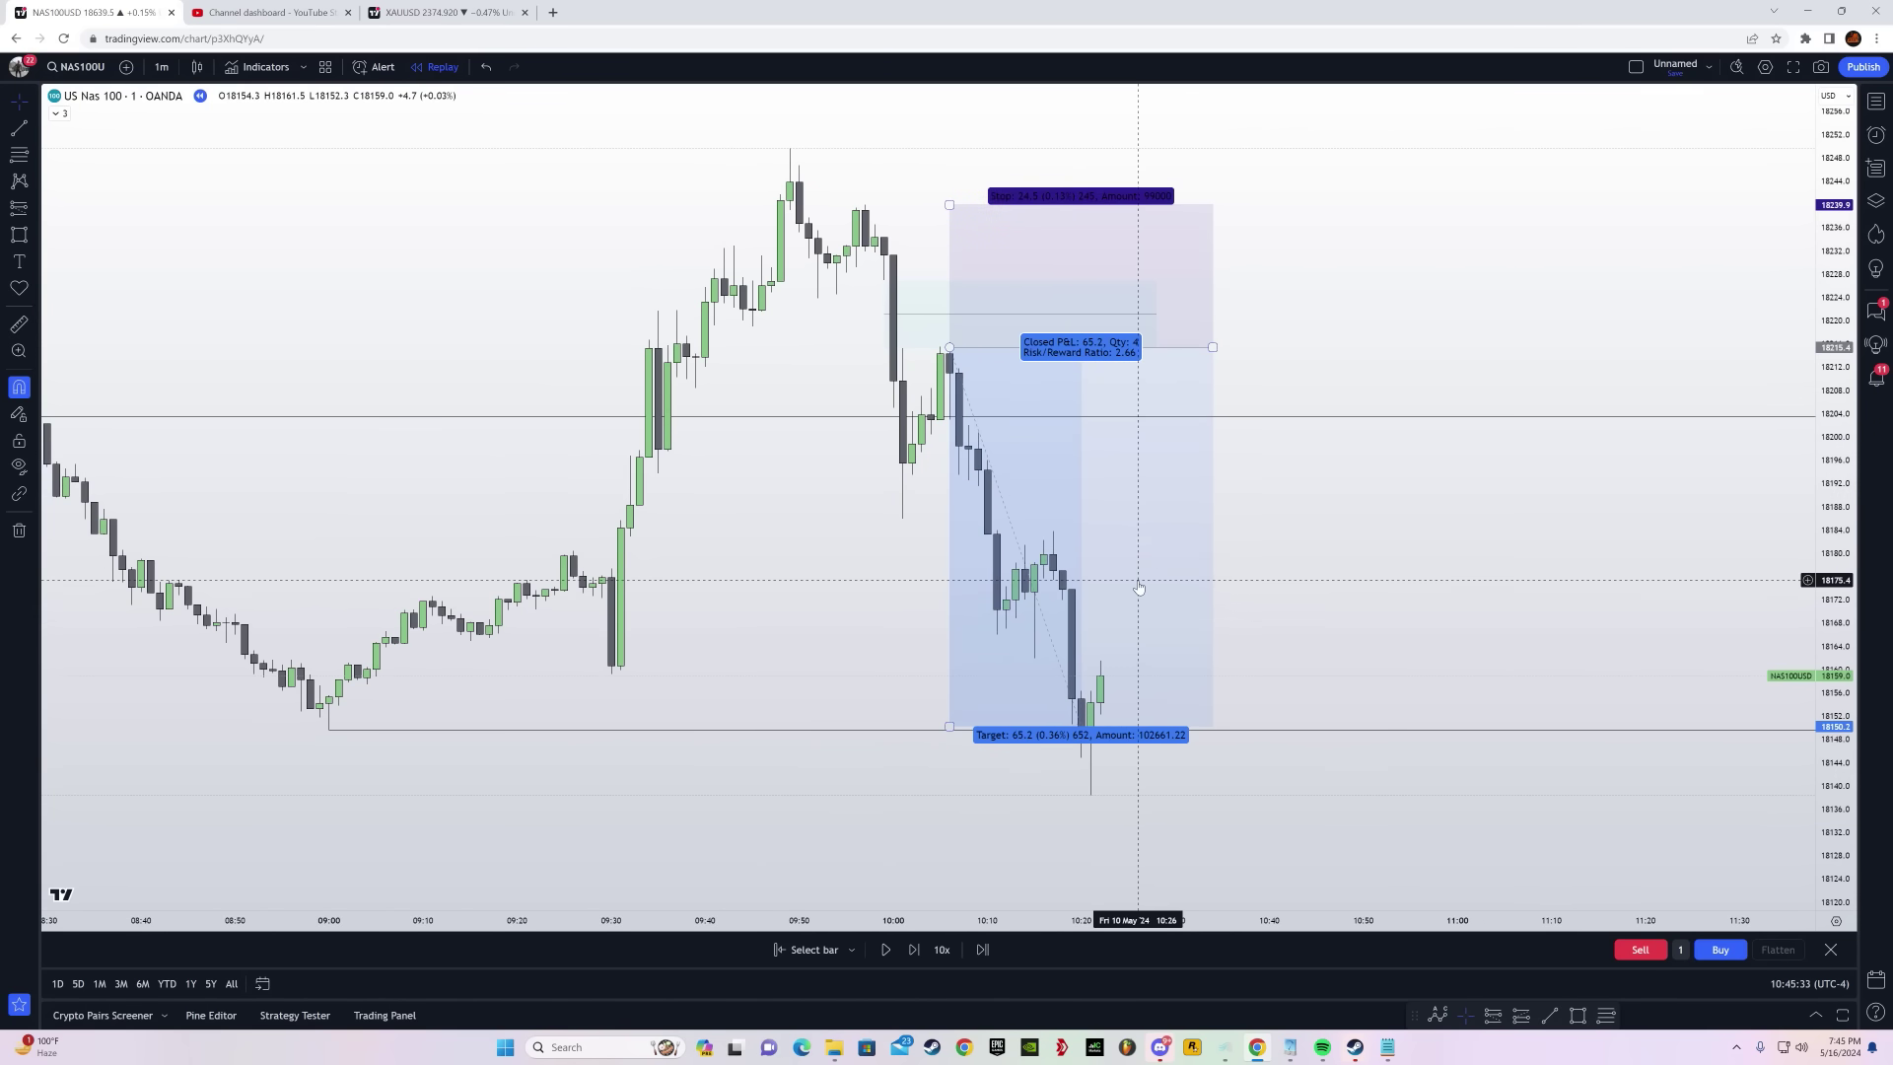
pyautogui.moveTo(1354, 611)
pyautogui.mouseDown()
pyautogui.moveTo(1307, 646)
pyautogui.moveTo(1288, 612)
pyautogui.moveTo(1338, 616)
pyautogui.mouseUp()
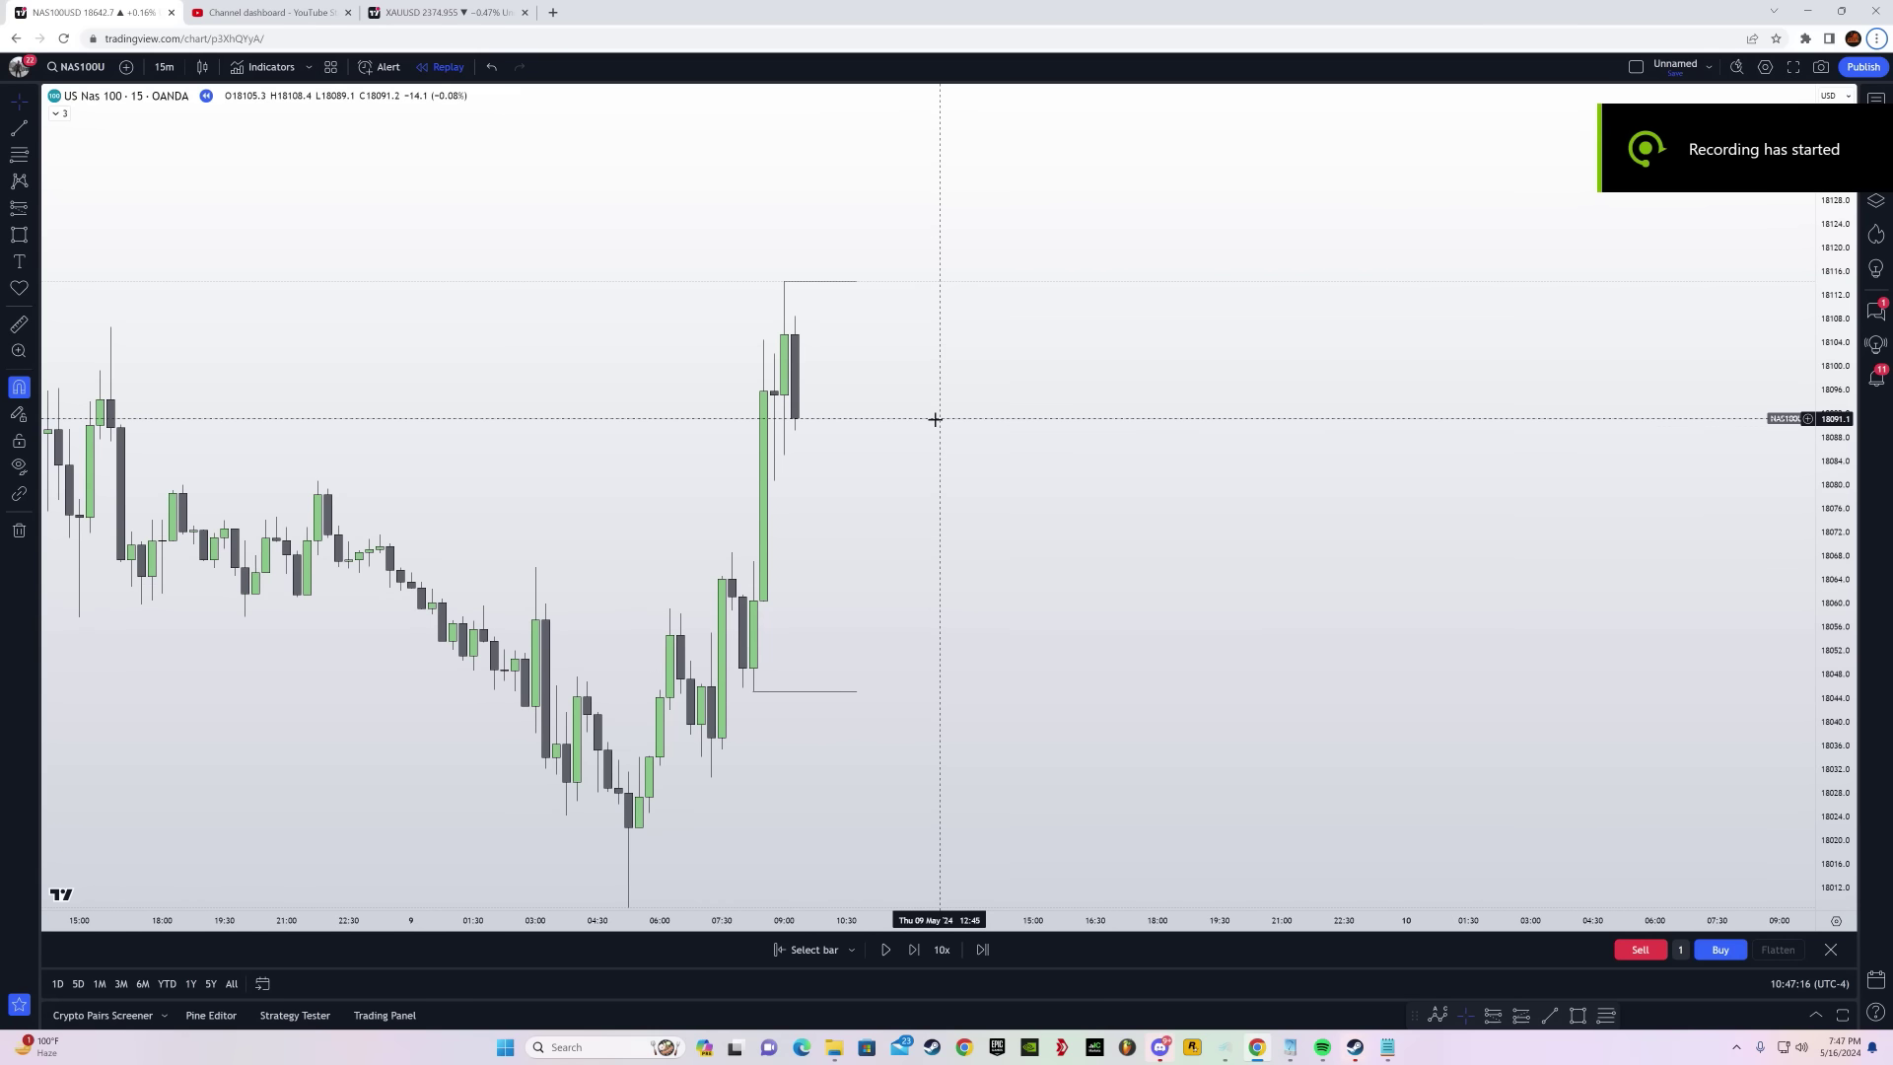
# Review the marked high and low levels on the 9 May replay chart and switch it to the 1 minute interval
pyautogui.moveTo(907, 472); pyautogui.dragTo(961, 466)
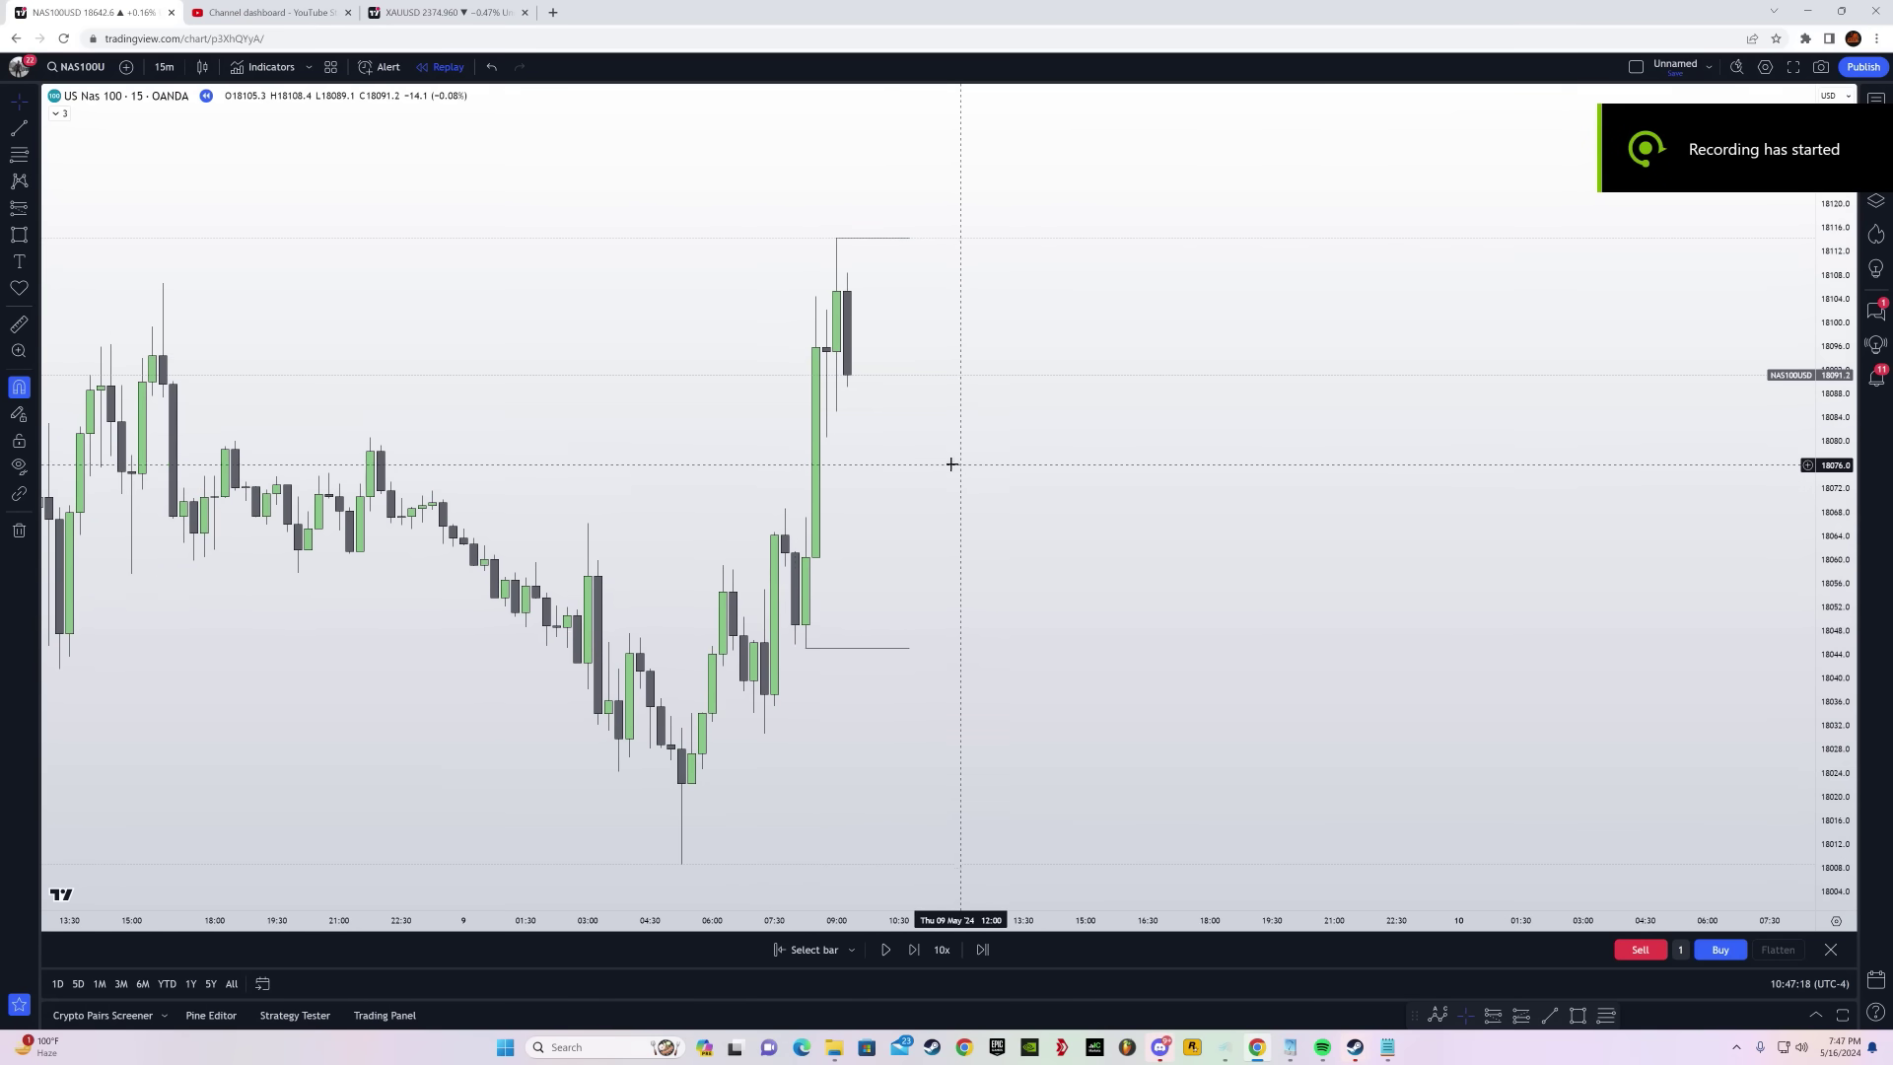
pyautogui.click(806, 647)
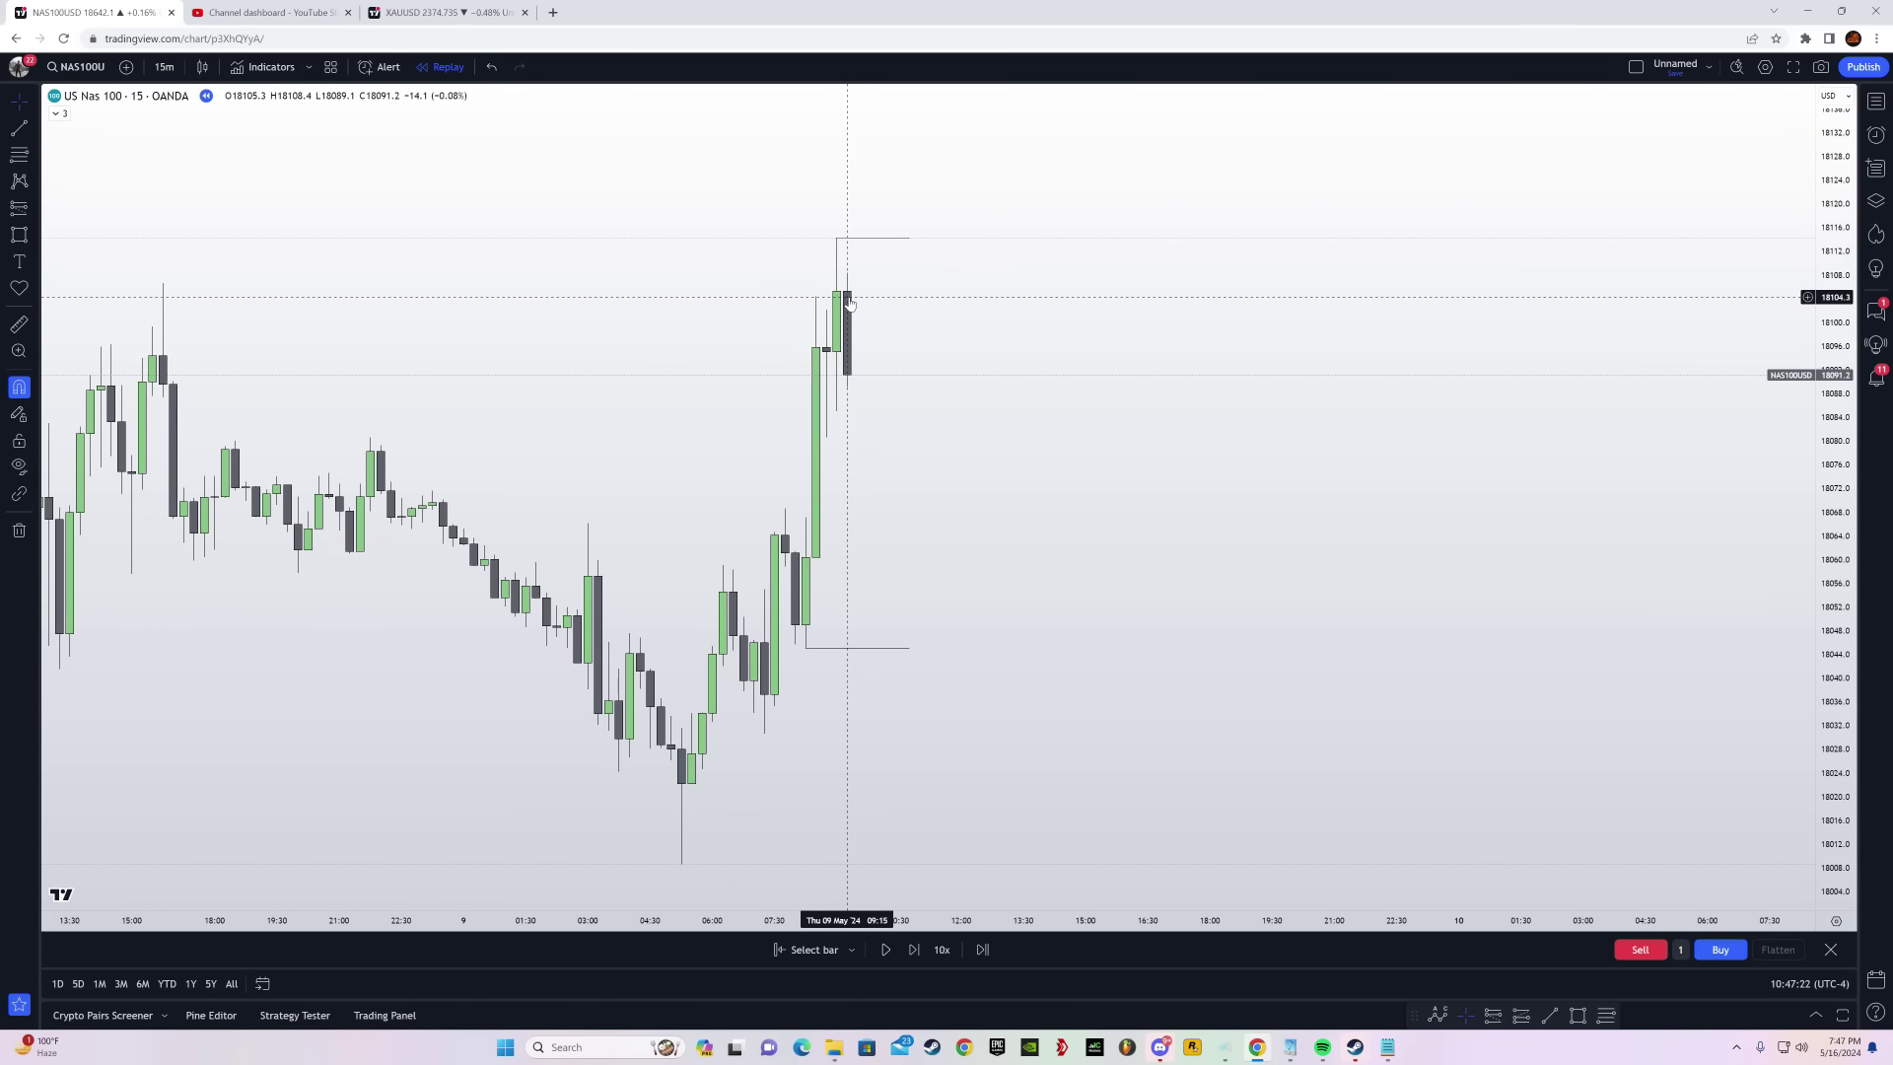
pyautogui.moveTo(1319, 473); pyautogui.dragTo(1275, 509)
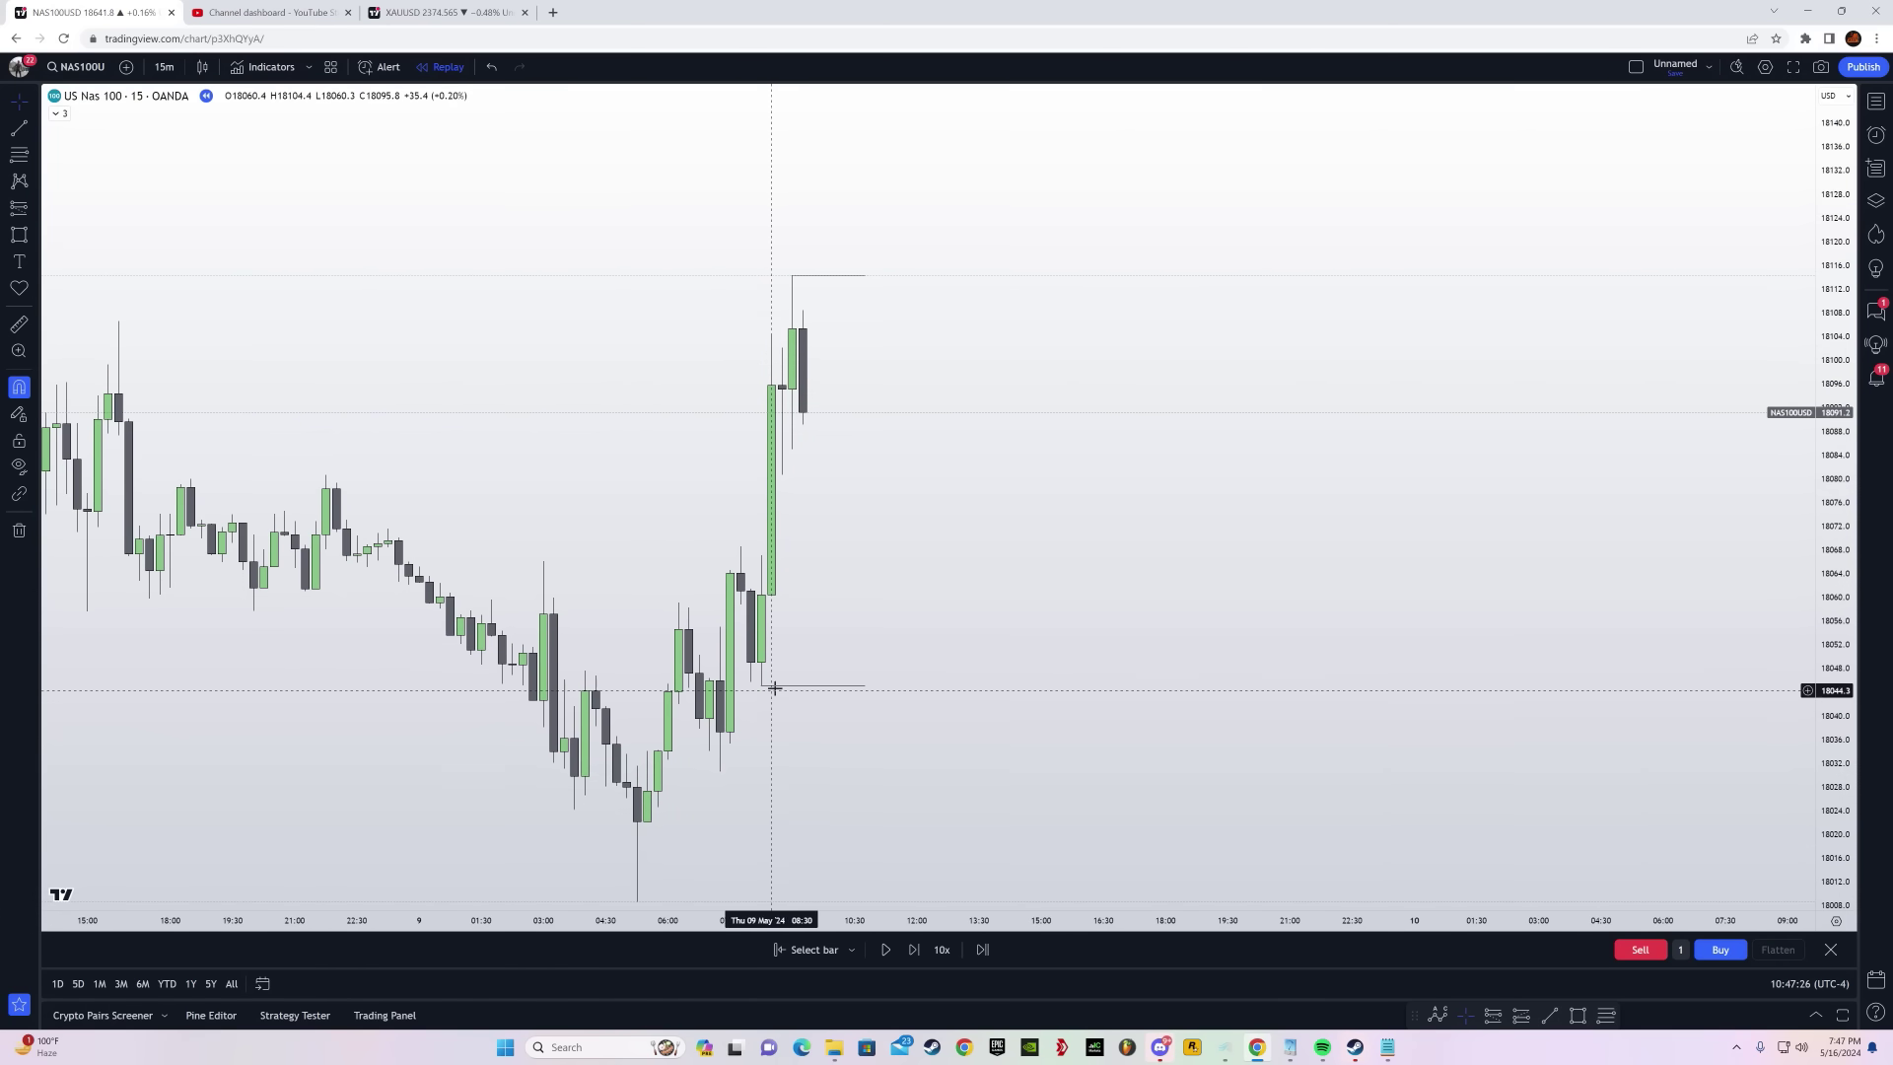
pyautogui.click(169, 73)
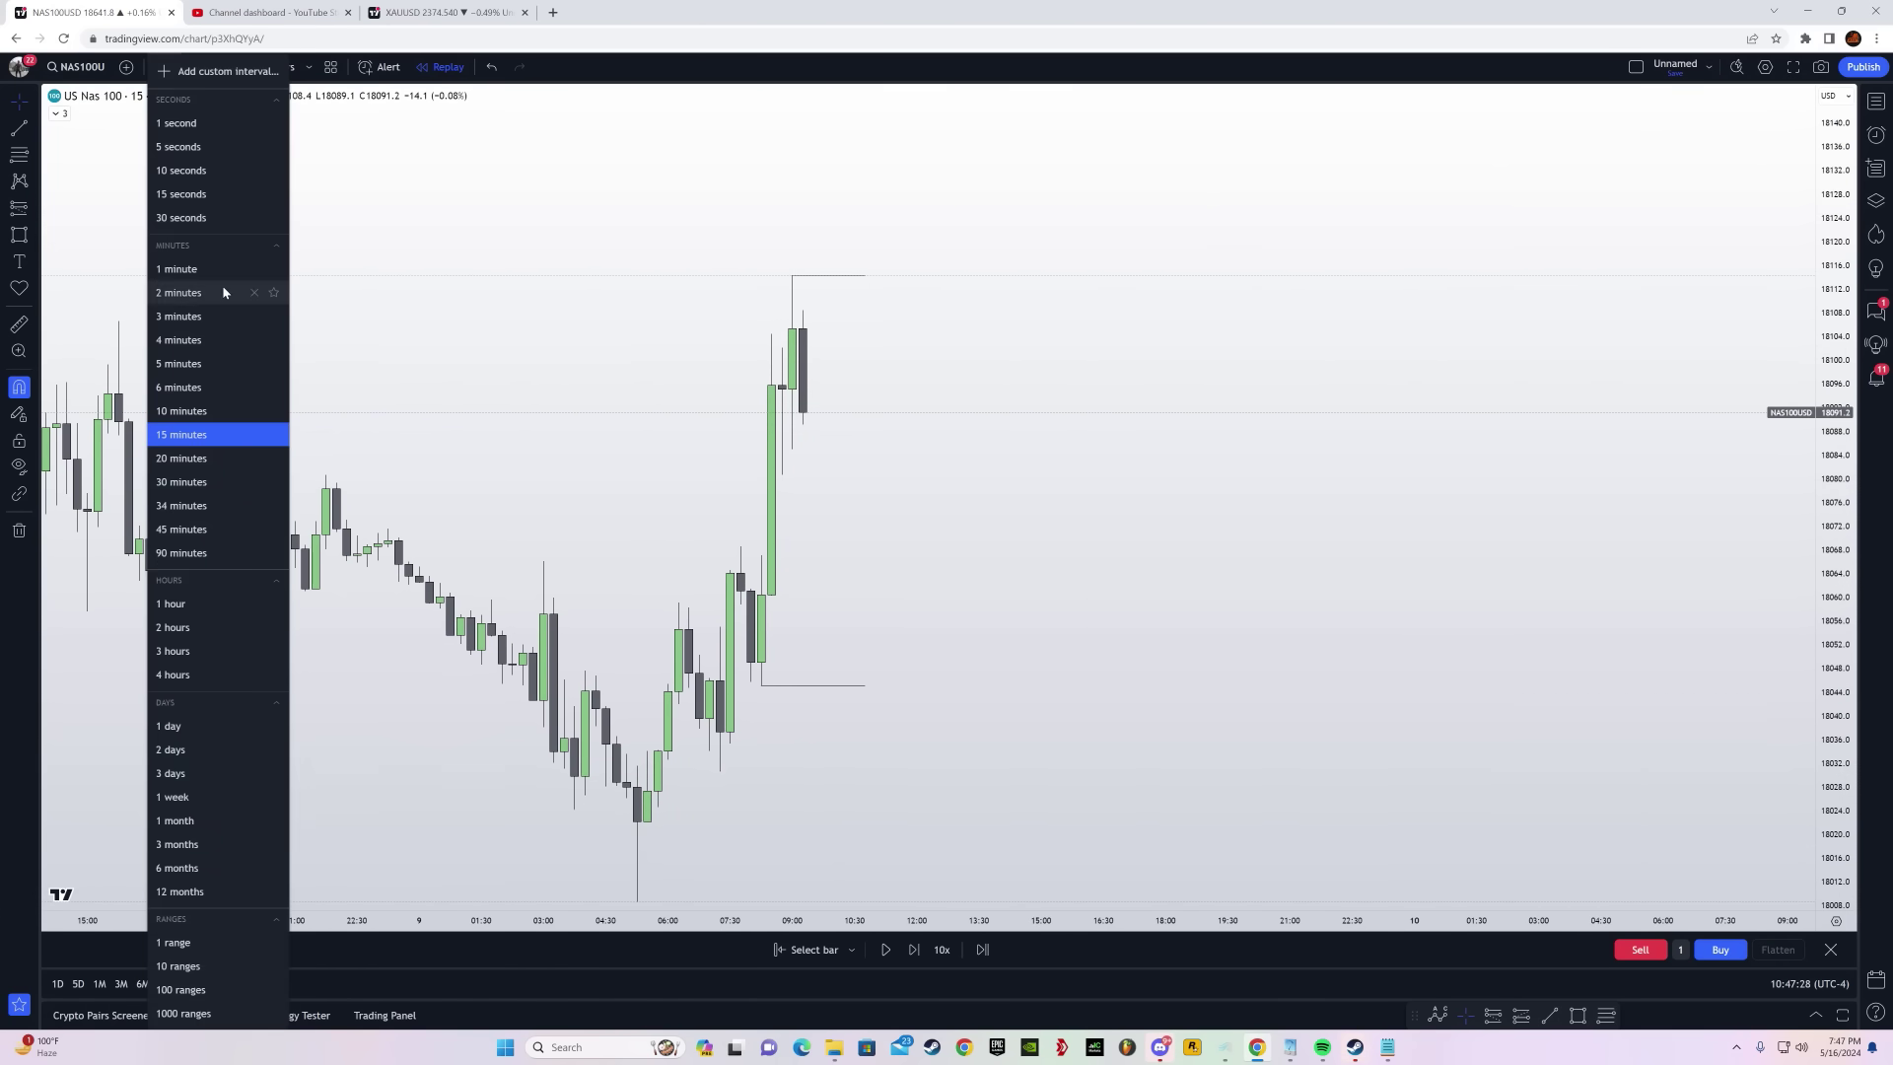
pyautogui.click(221, 286)
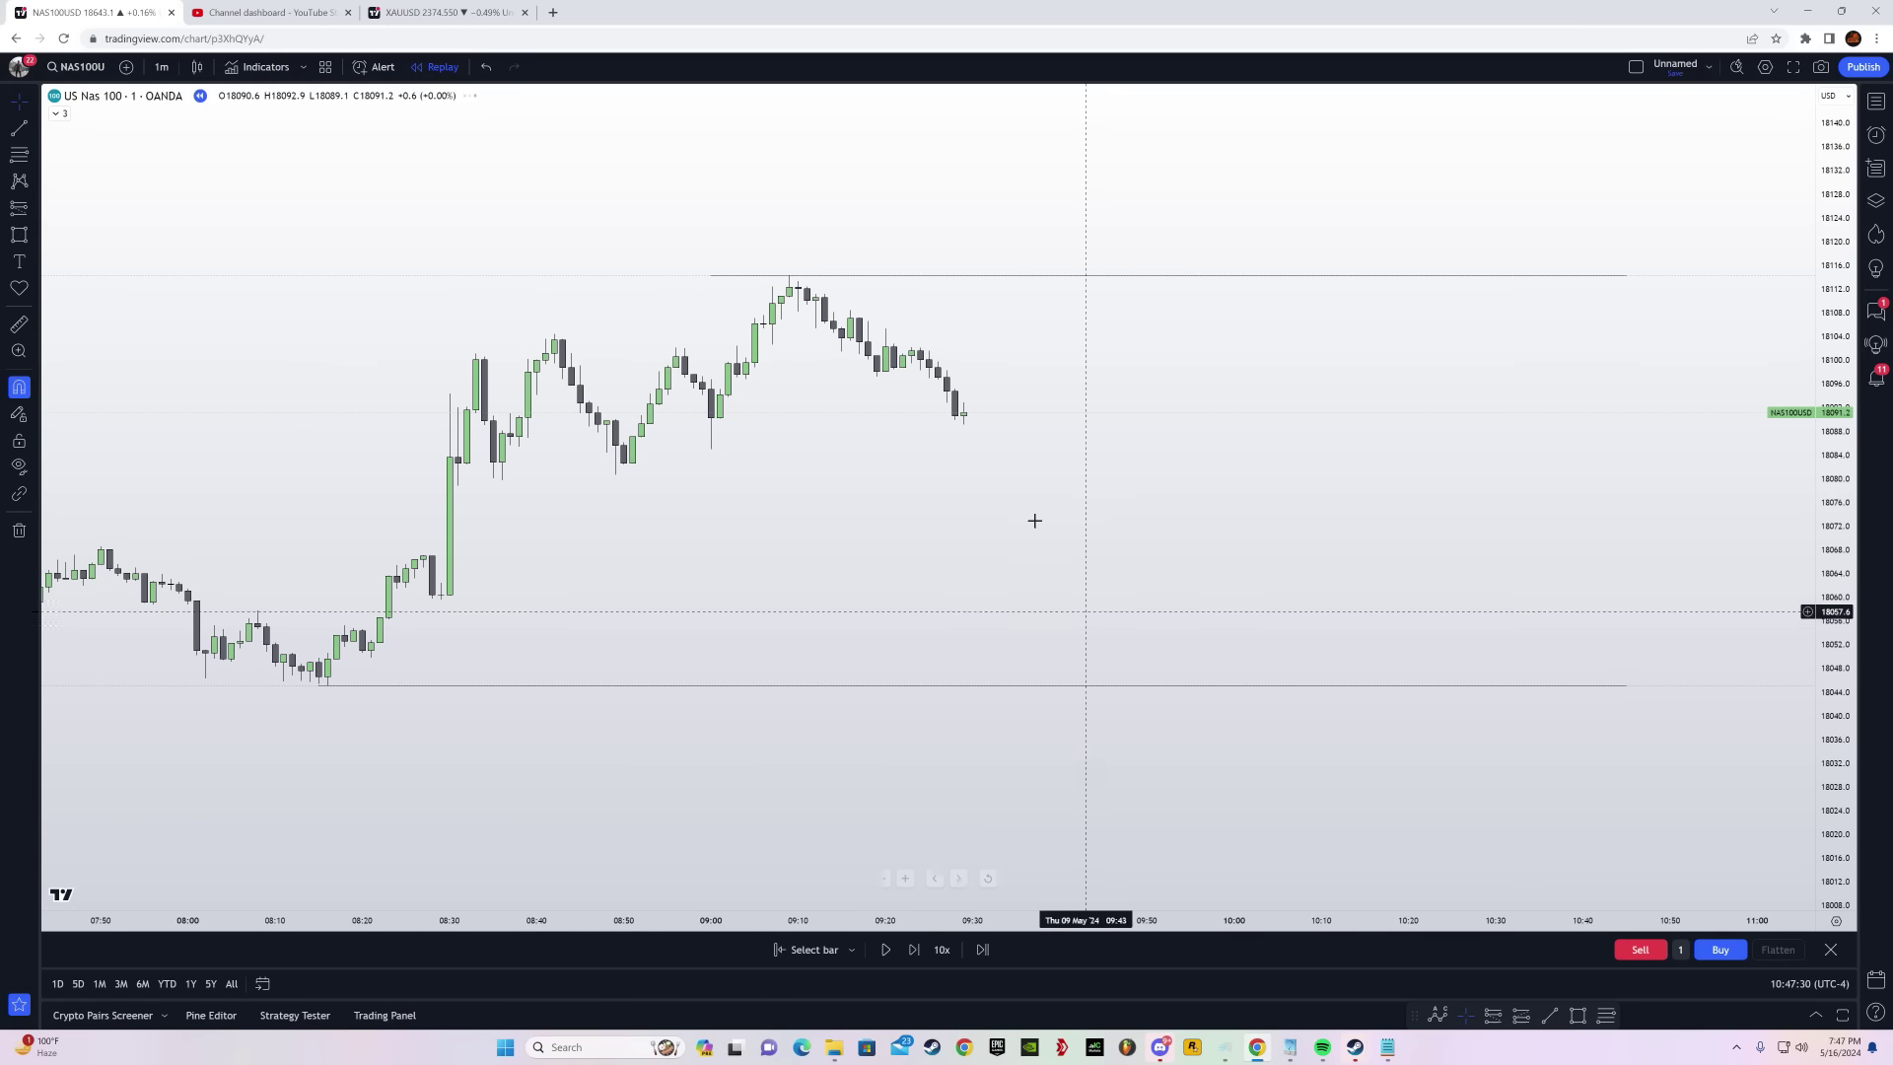
# Advance the 9 May replay through the 9:30 open until price breaks below the low line, around 9:43
pyautogui.click(915, 950)
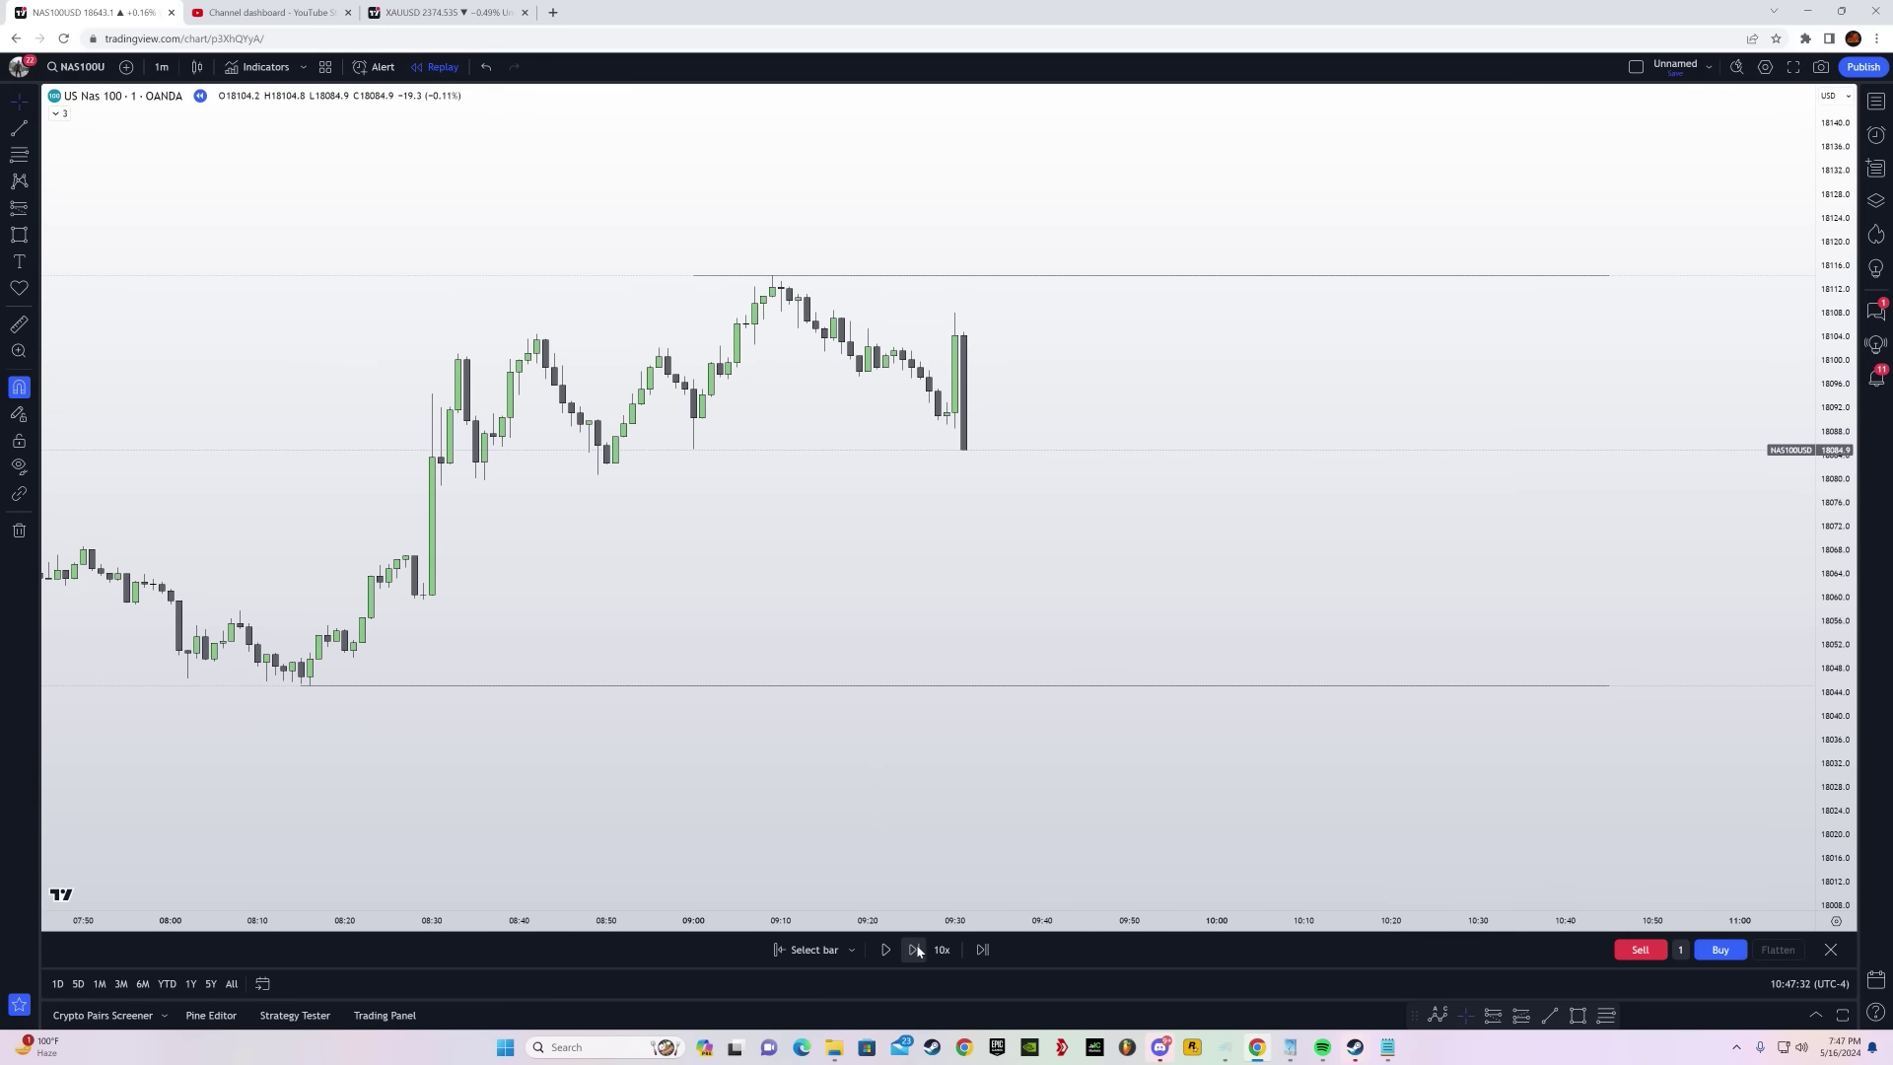
pyautogui.click(915, 949)
pyautogui.click(915, 950)
pyautogui.click(915, 950)
pyautogui.click(915, 950)
pyautogui.click(916, 950)
pyautogui.click(916, 949)
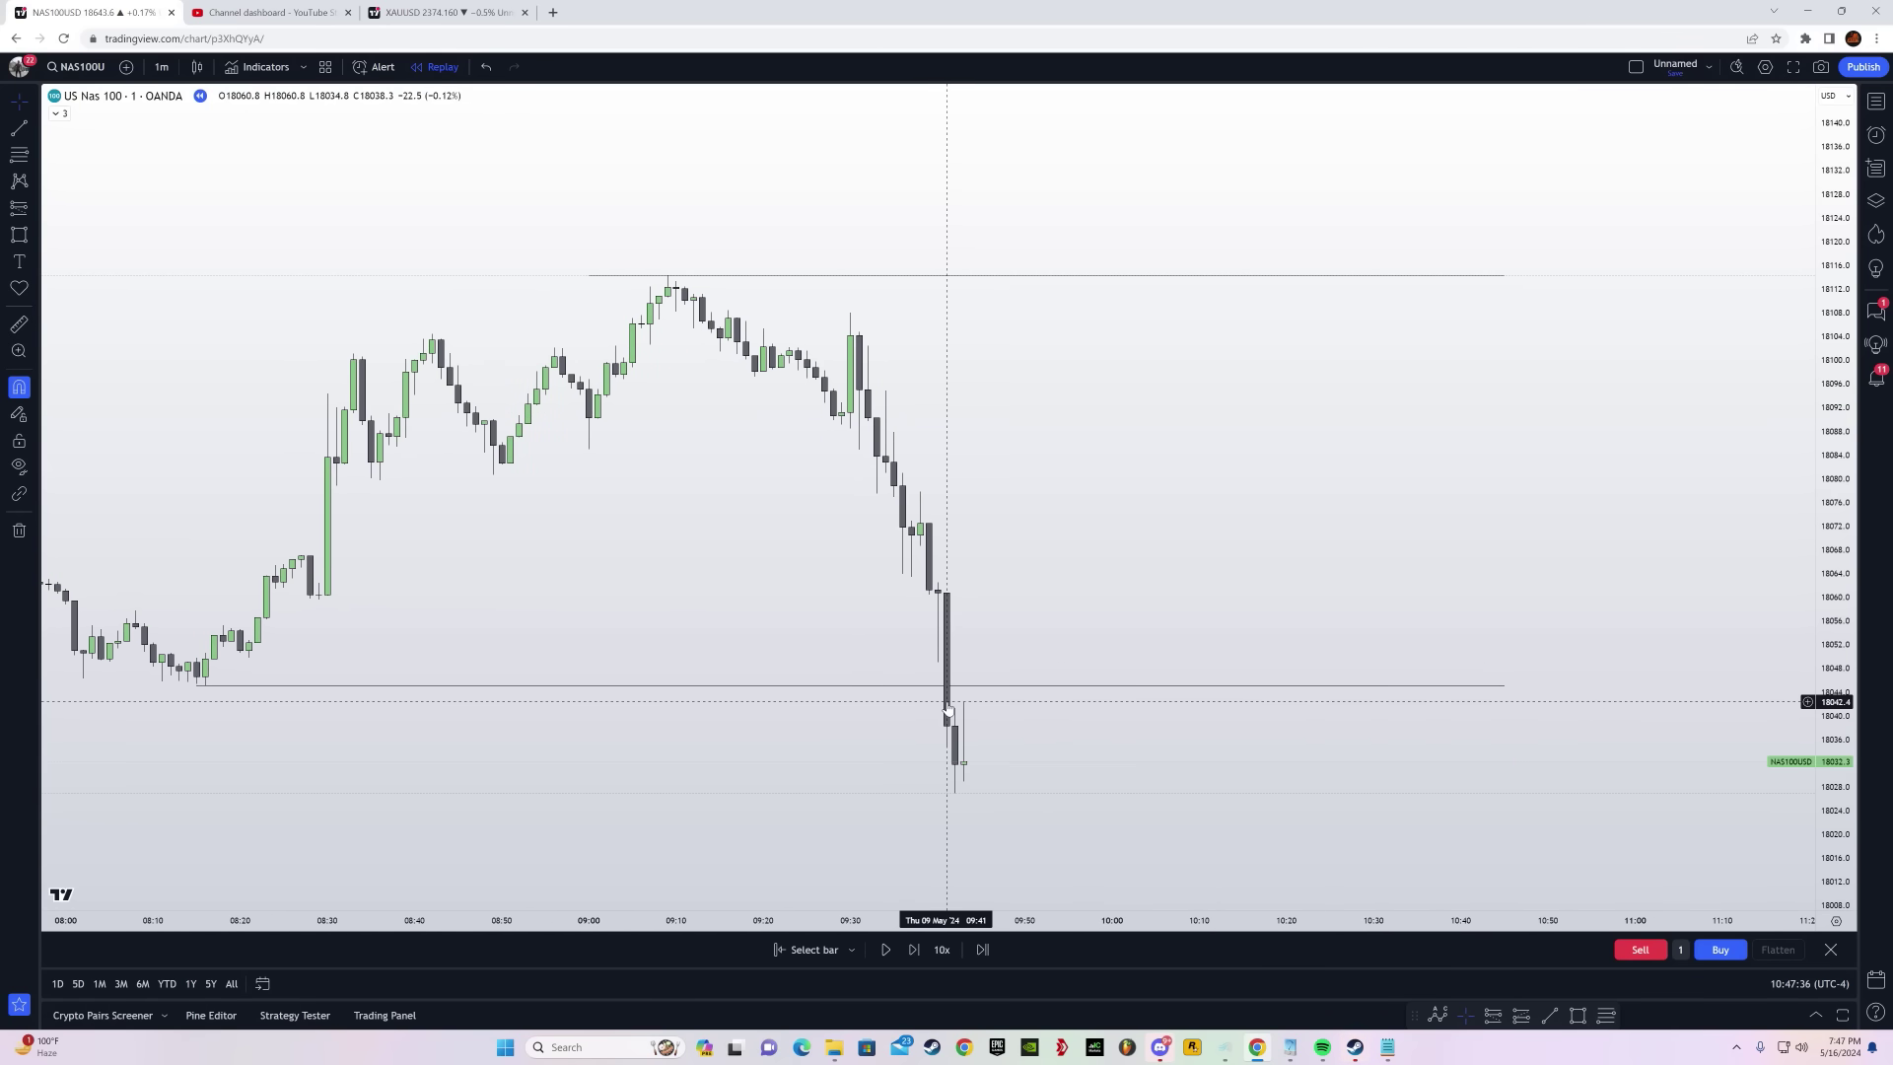
# Review the break below the low line and advance the replay to the 9:54 candle
pyautogui.moveTo(1112, 770); pyautogui.dragTo(996, 673)
pyautogui.moveTo(493, 681); pyautogui.dragTo(690, 697)
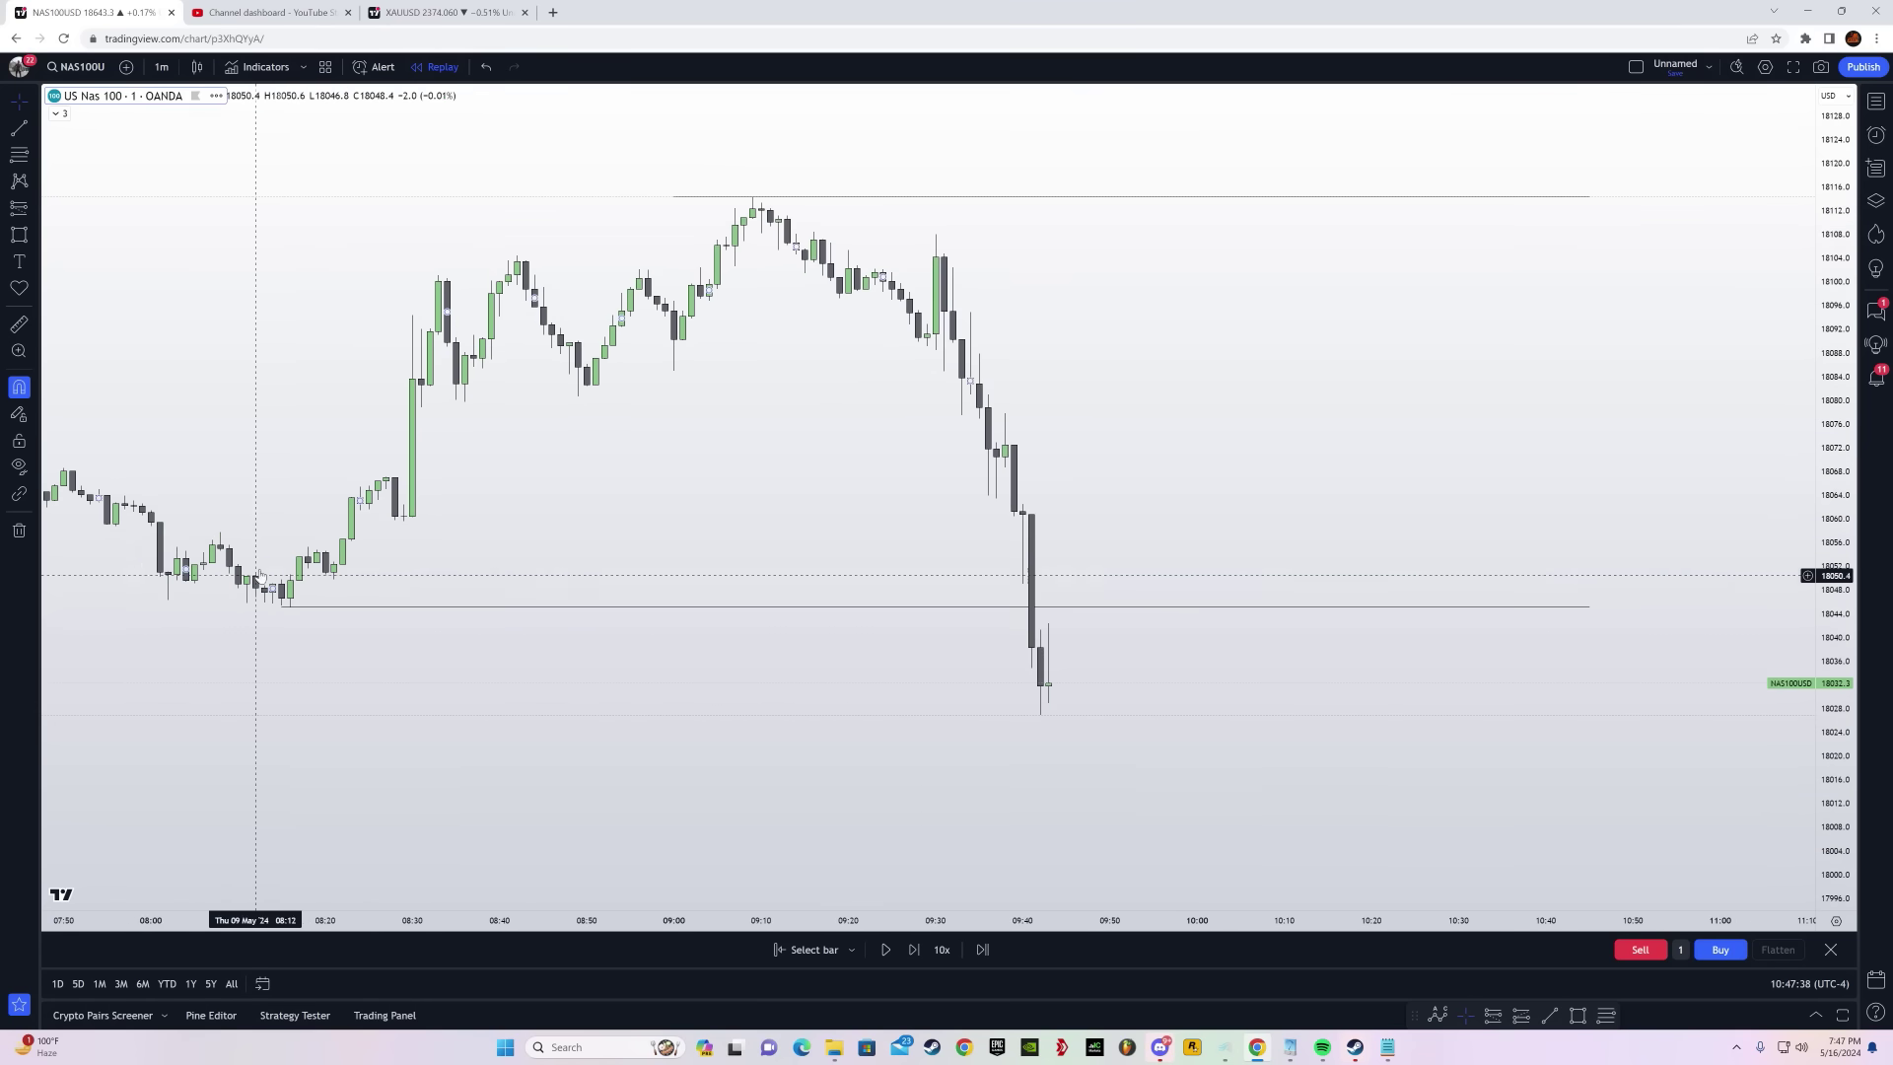
pyautogui.moveTo(946, 818); pyautogui.dragTo(695, 777)
pyautogui.click(909, 951)
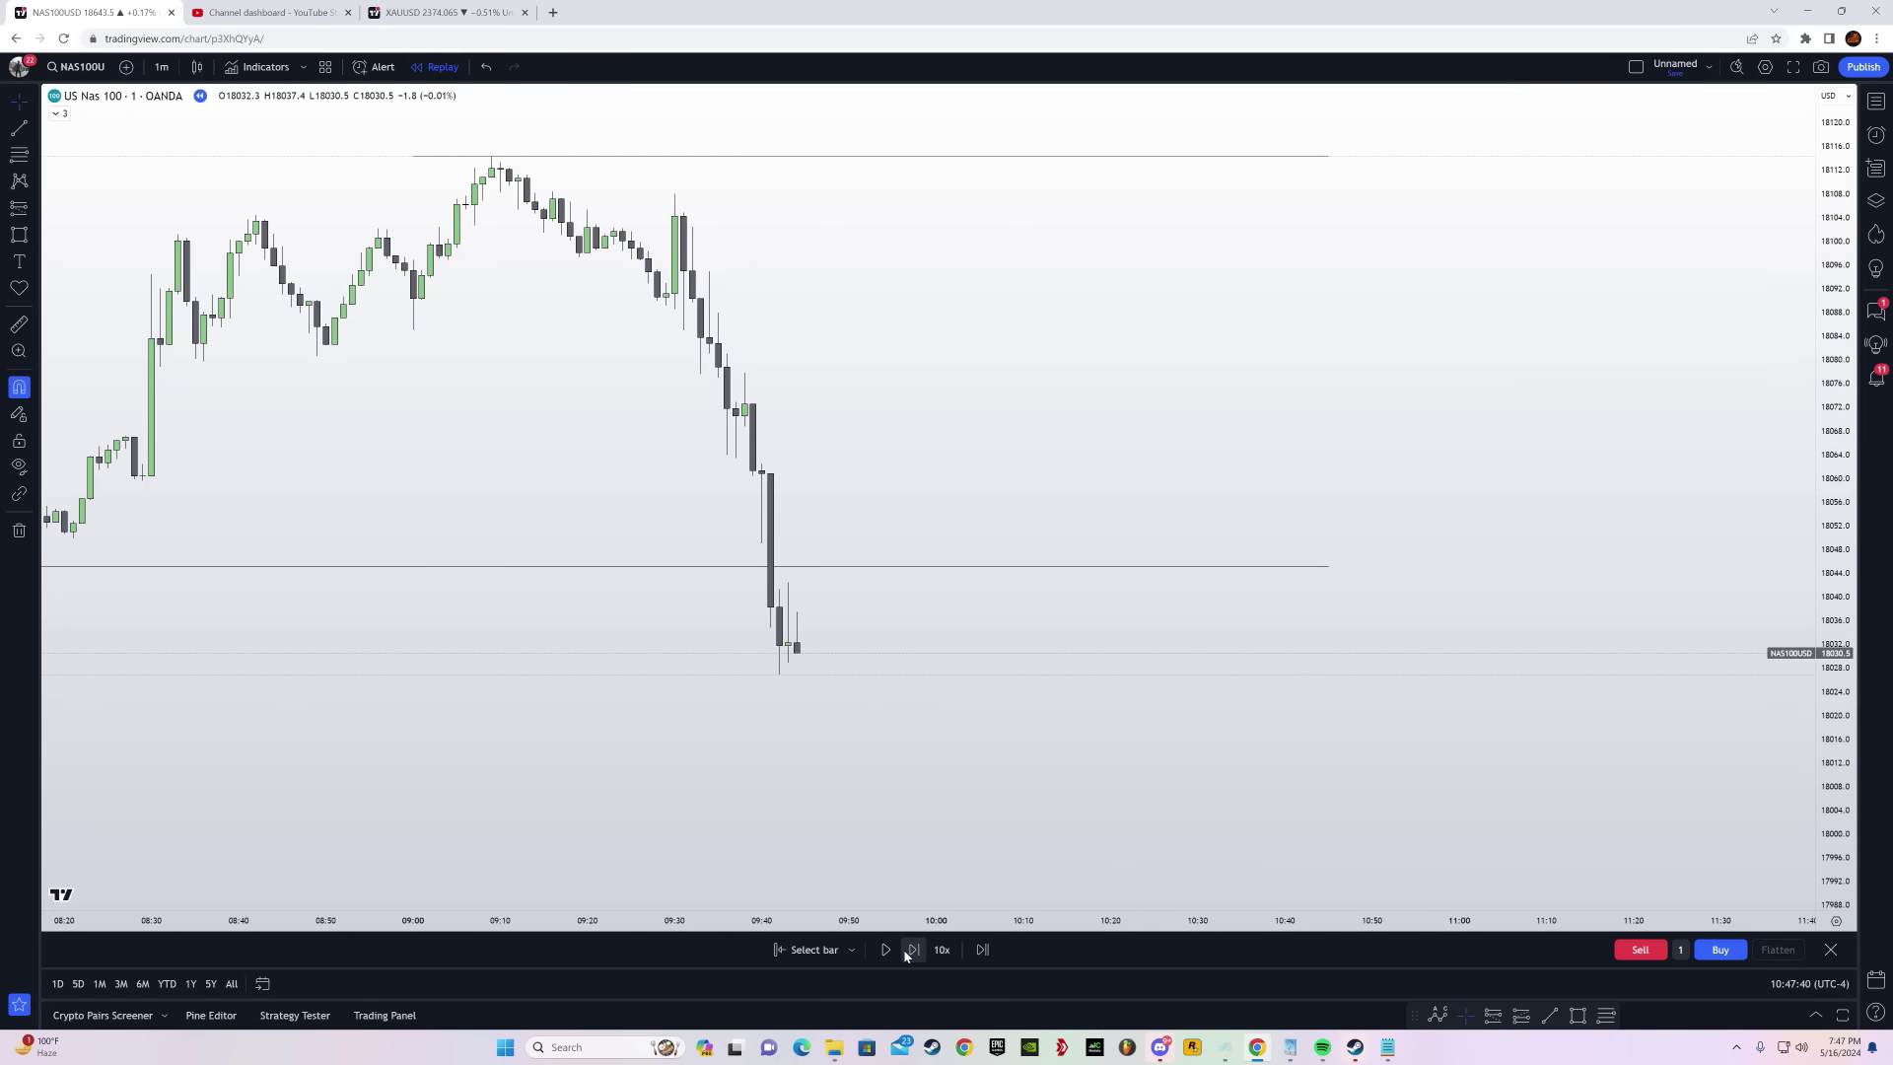
pyautogui.click(909, 951)
pyautogui.click(909, 952)
pyautogui.click(907, 953)
pyautogui.click(907, 953)
pyautogui.click(907, 952)
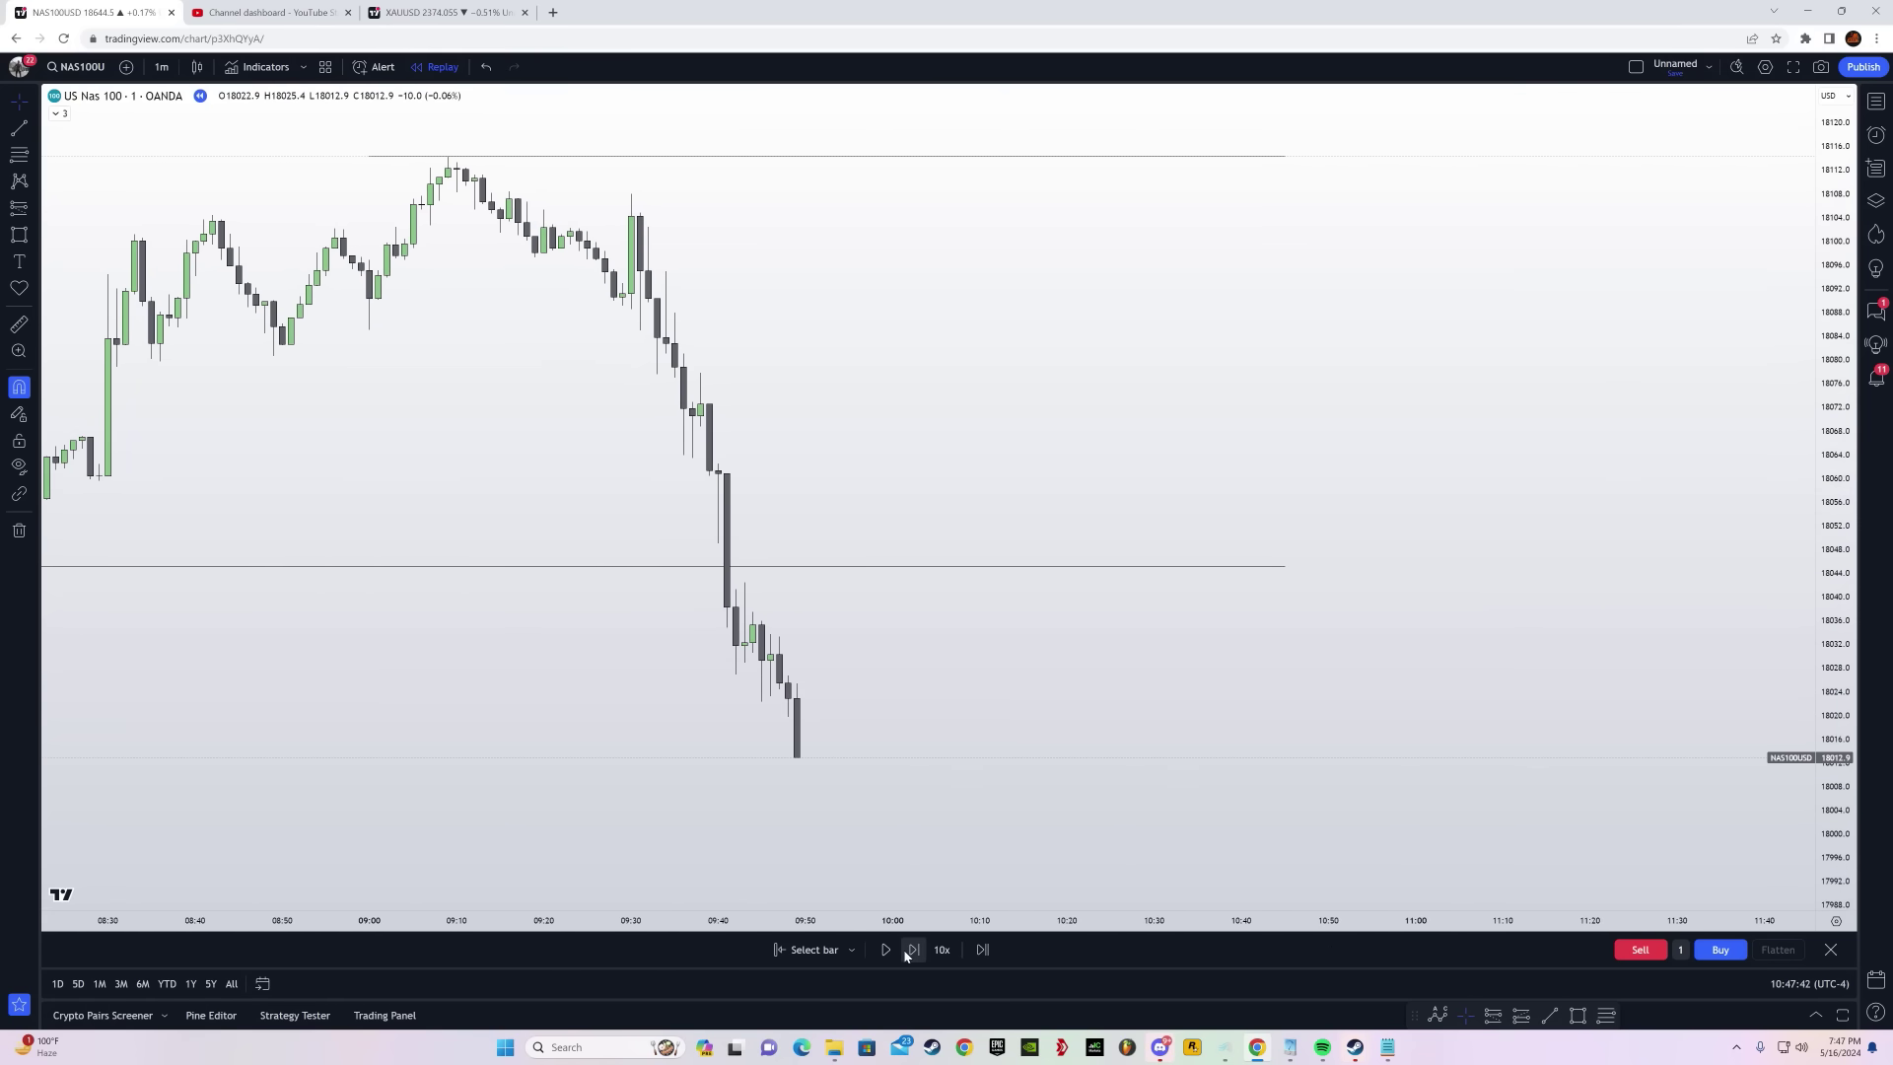
pyautogui.click(907, 952)
pyautogui.click(907, 953)
pyautogui.click(907, 953)
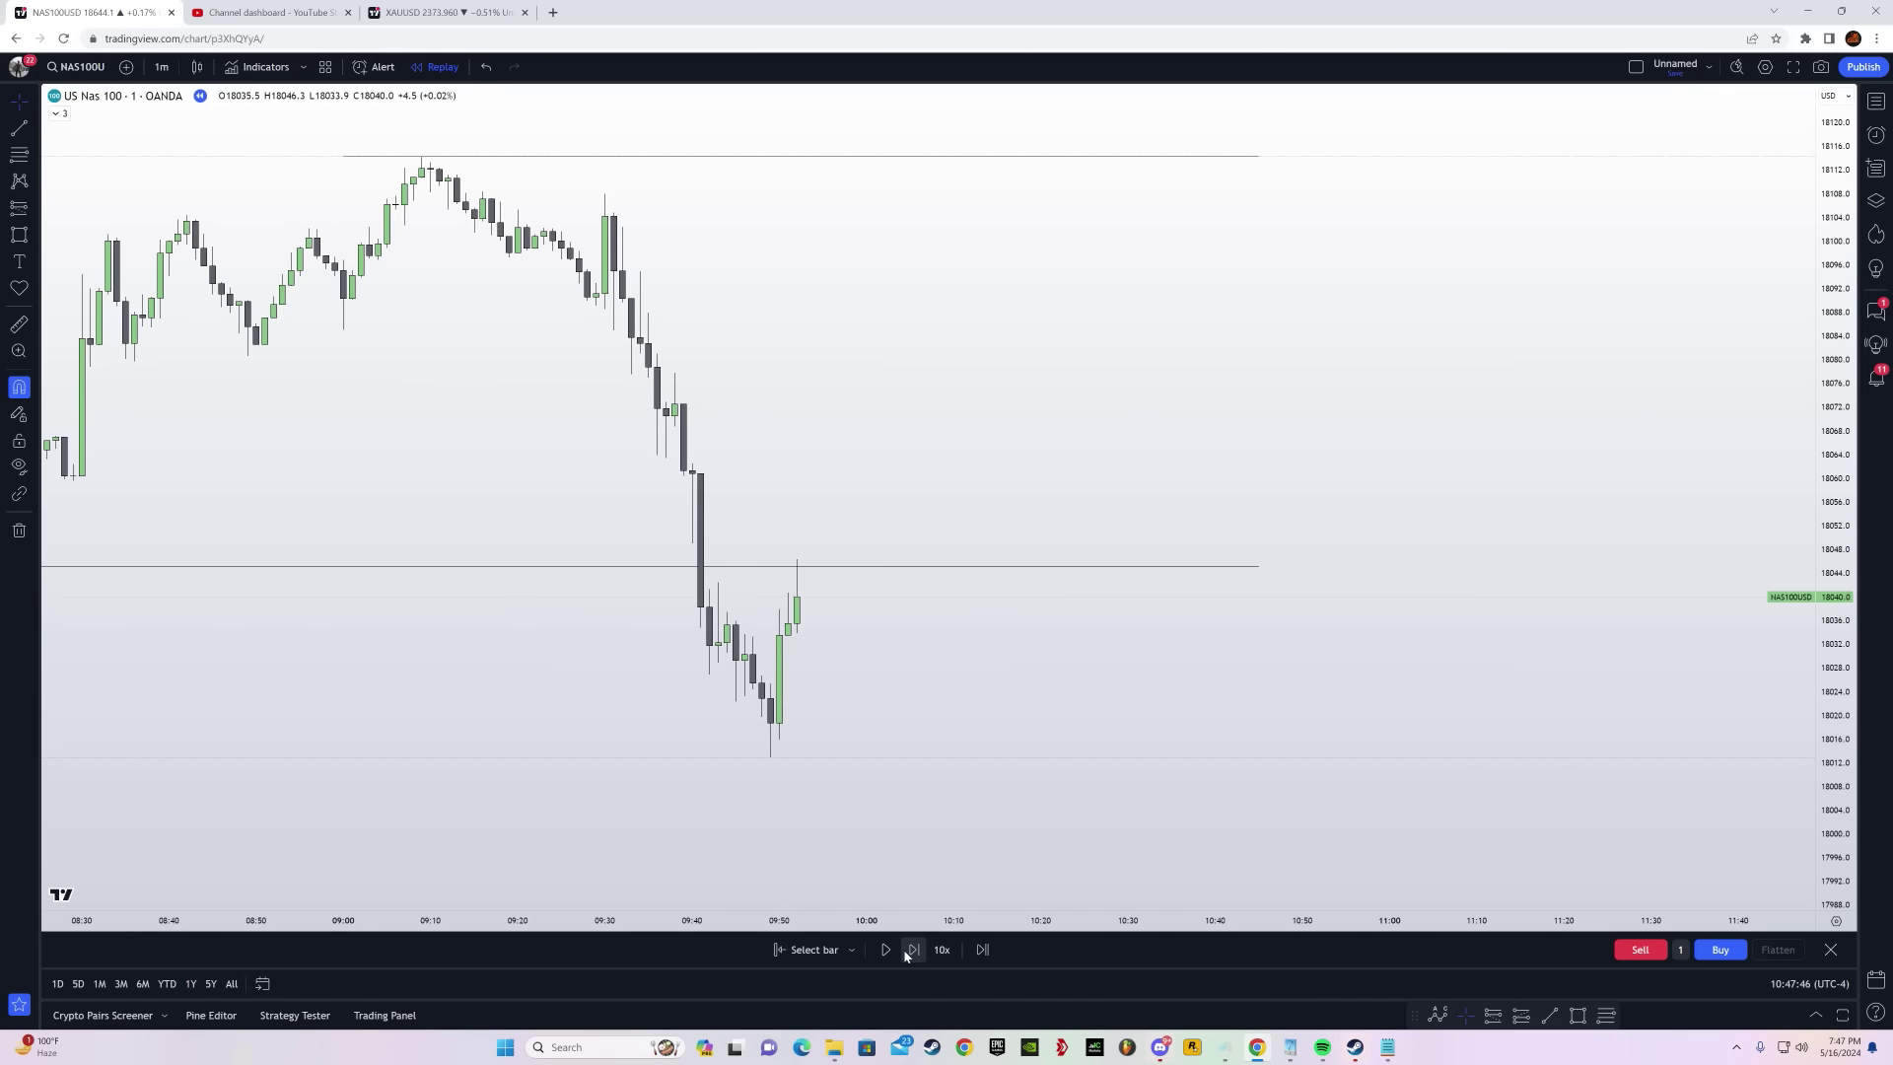
pyautogui.click(907, 953)
pyautogui.click(907, 952)
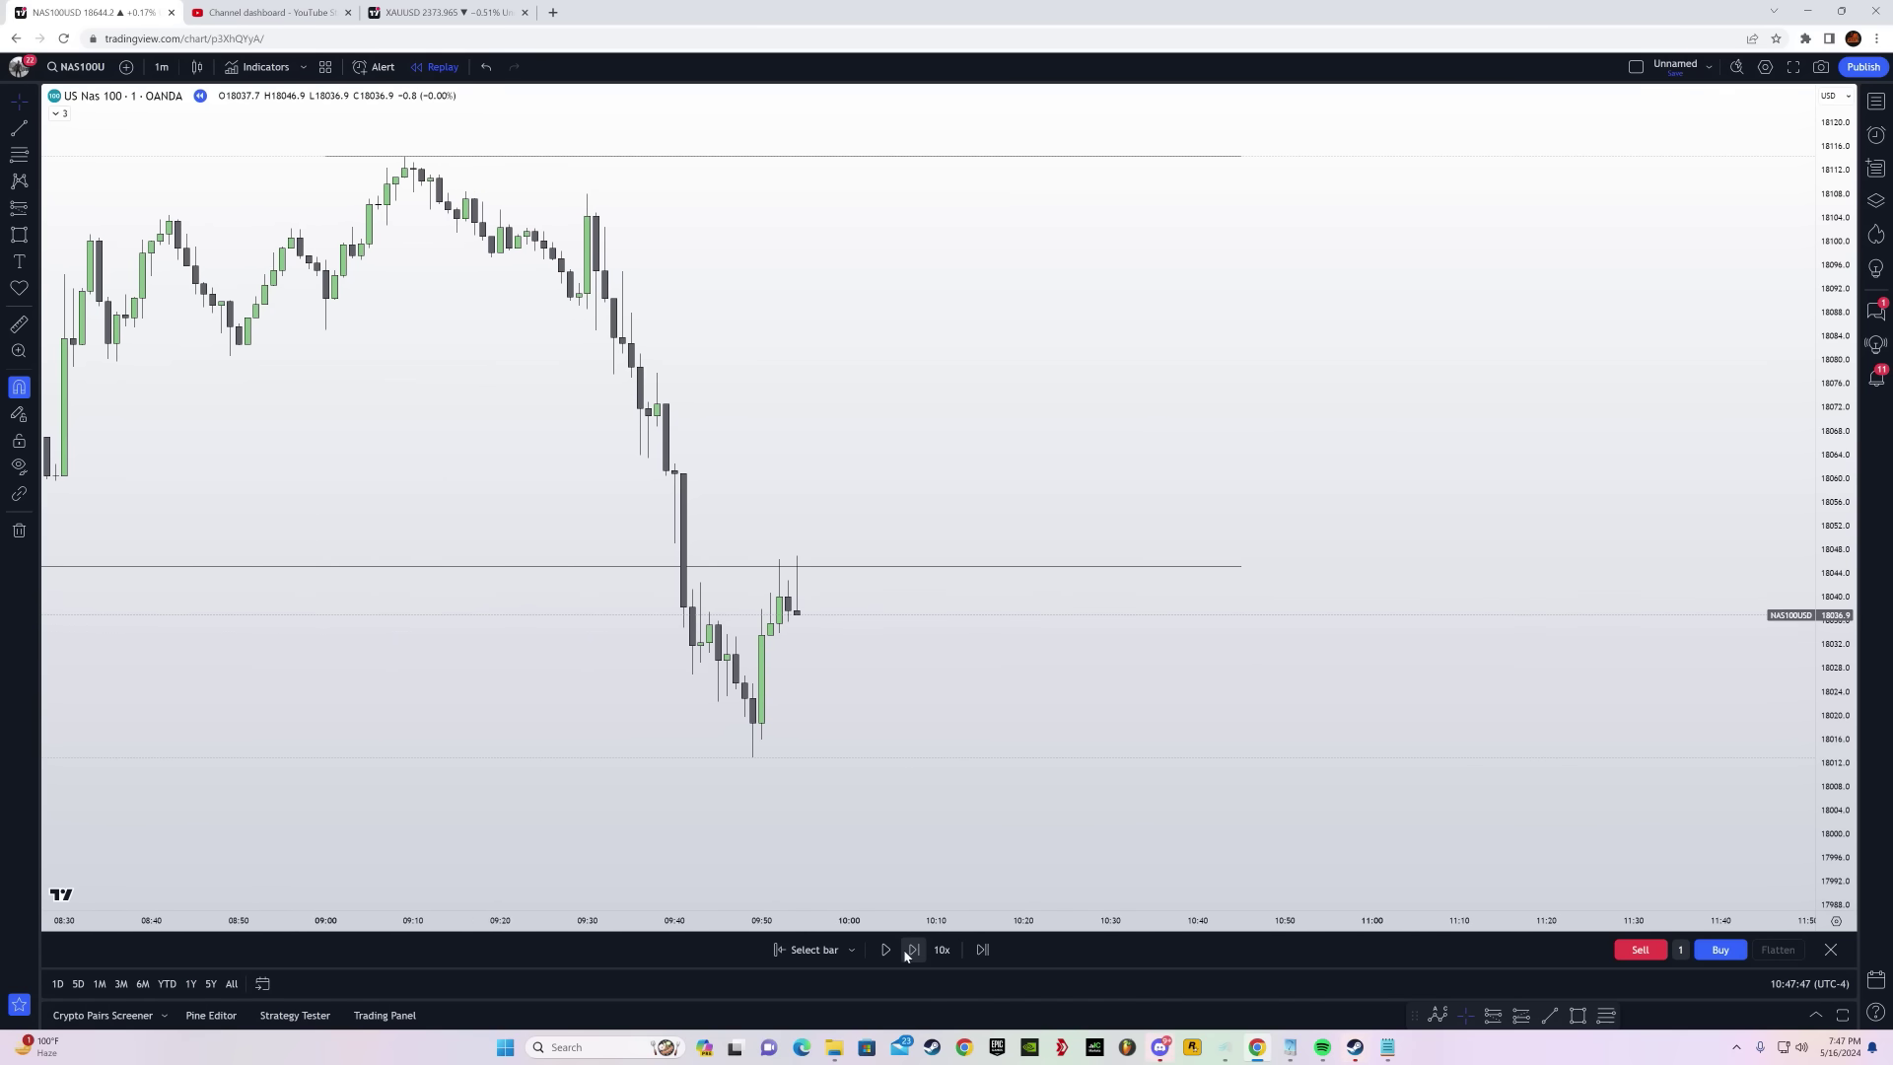
# Draw a short horizontal trend line from the 9:43 candle's high to the latest candle
pyautogui.click(17, 129)
pyautogui.keyDown('shift'); pyautogui.click(795, 583); pyautogui.keyUp('shift')
pyautogui.moveTo(996, 652)
pyautogui.mouseDown()
pyautogui.moveTo(983, 593)
pyautogui.moveTo(1007, 637)
pyautogui.mouseUp()
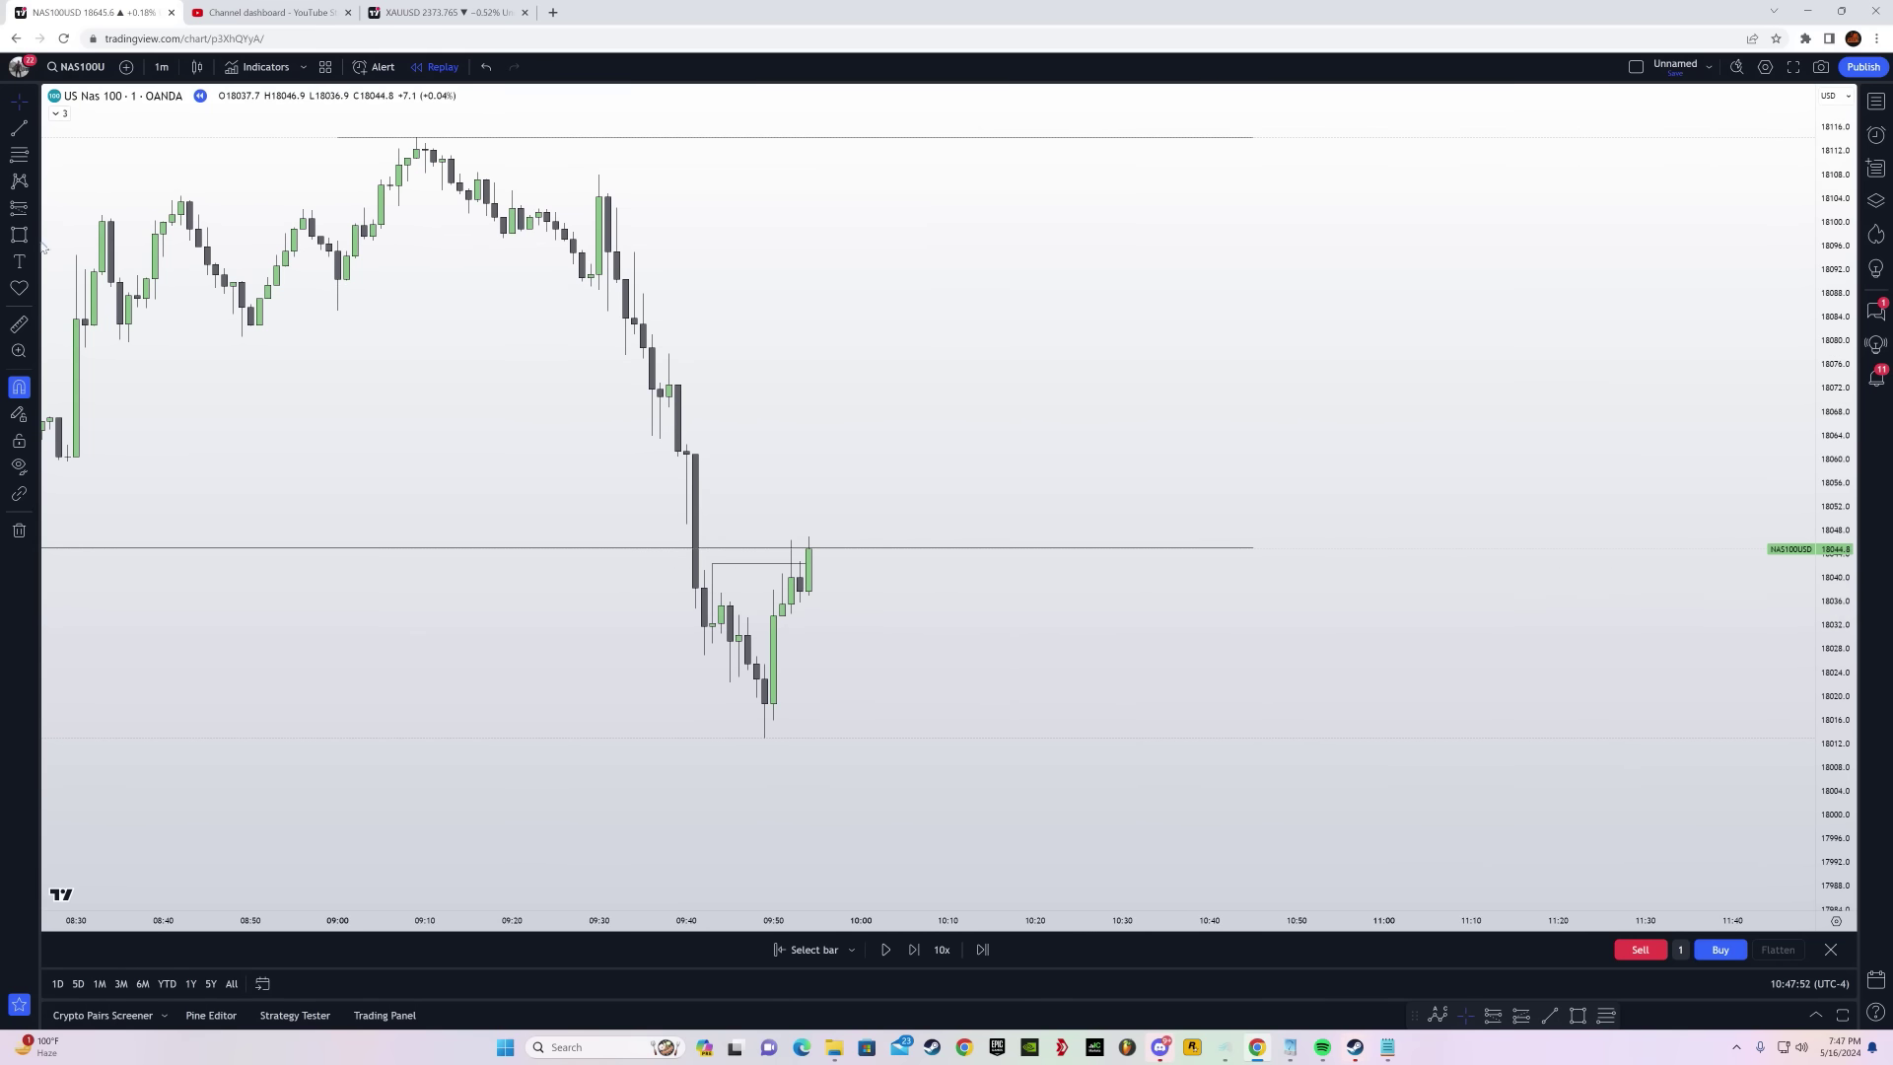
# Try a long position with entry at 18044.8, stop at 18012.4 and target at 18111.5, and delete it
pyautogui.click(33, 208)
pyautogui.click(91, 241)
pyautogui.click(808, 548)
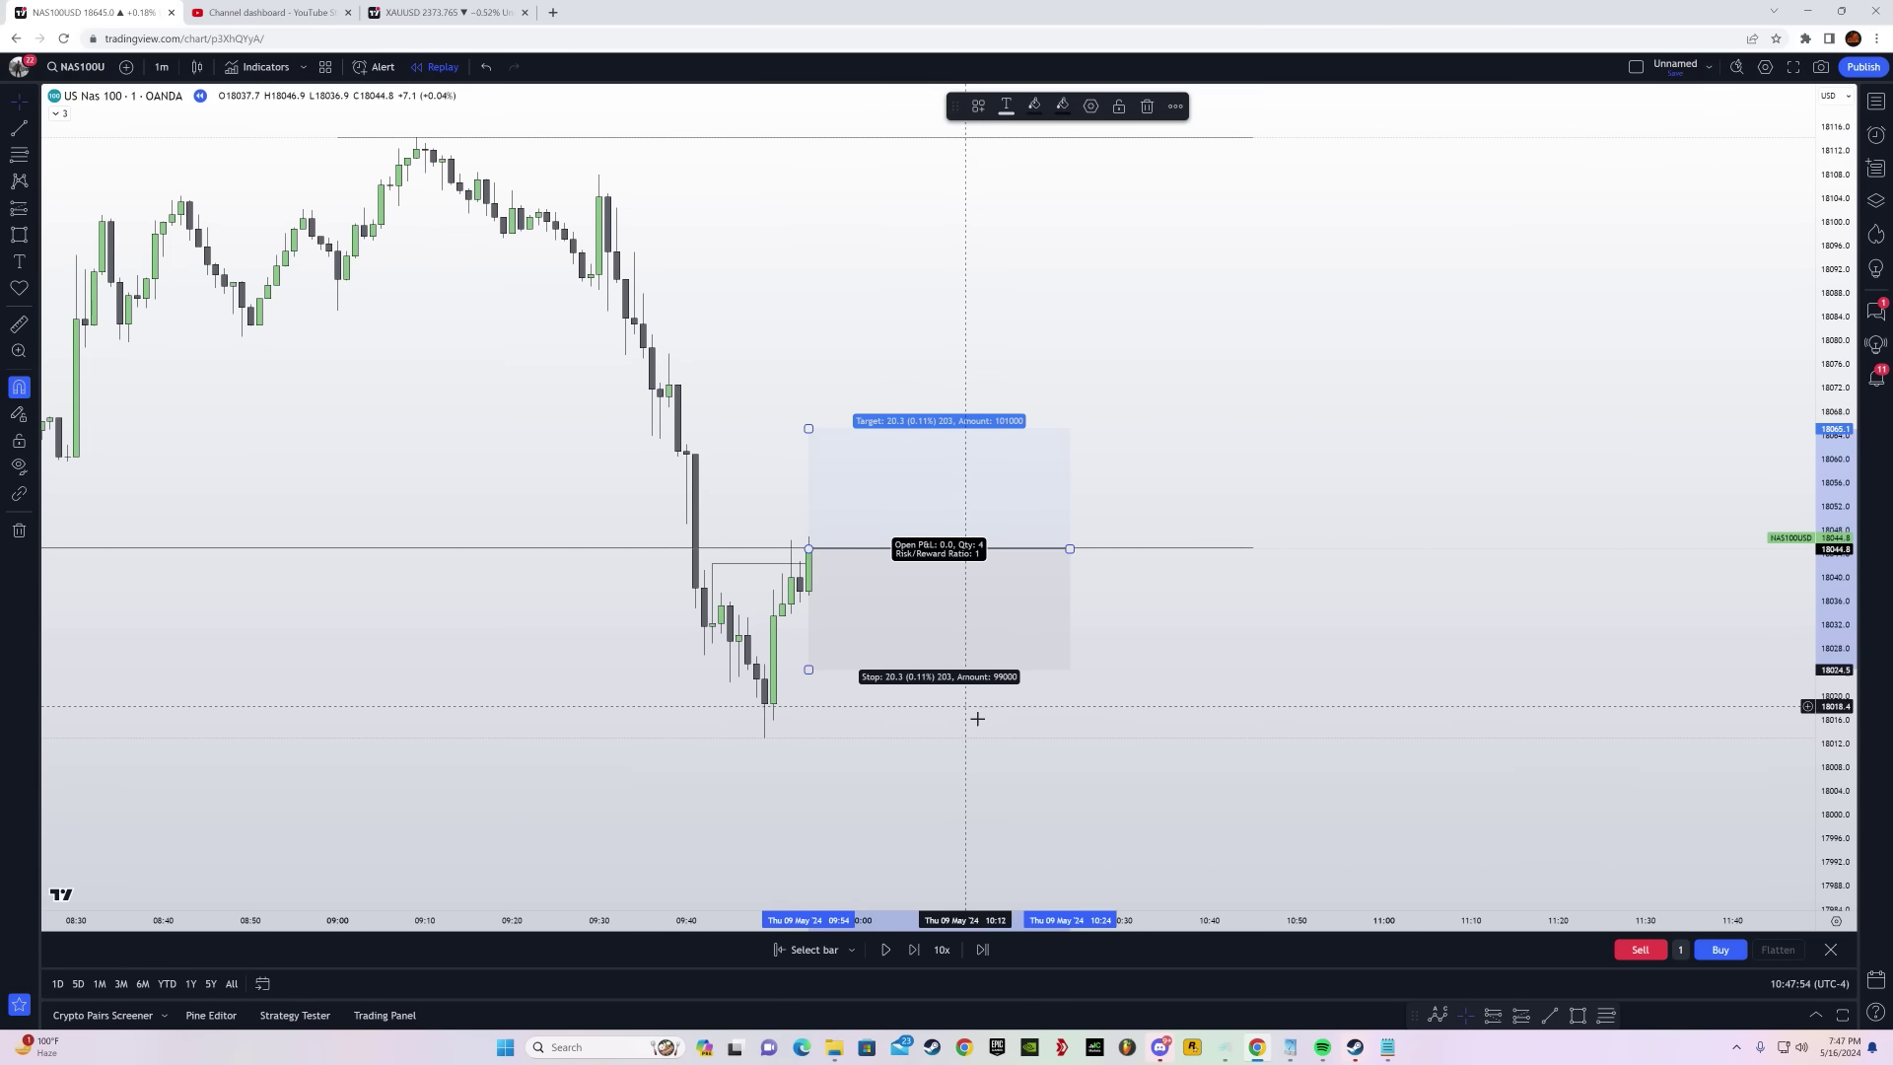
pyautogui.moveTo(807, 672); pyautogui.dragTo(808, 740)
pyautogui.moveTo(809, 428); pyautogui.dragTo(789, 154)
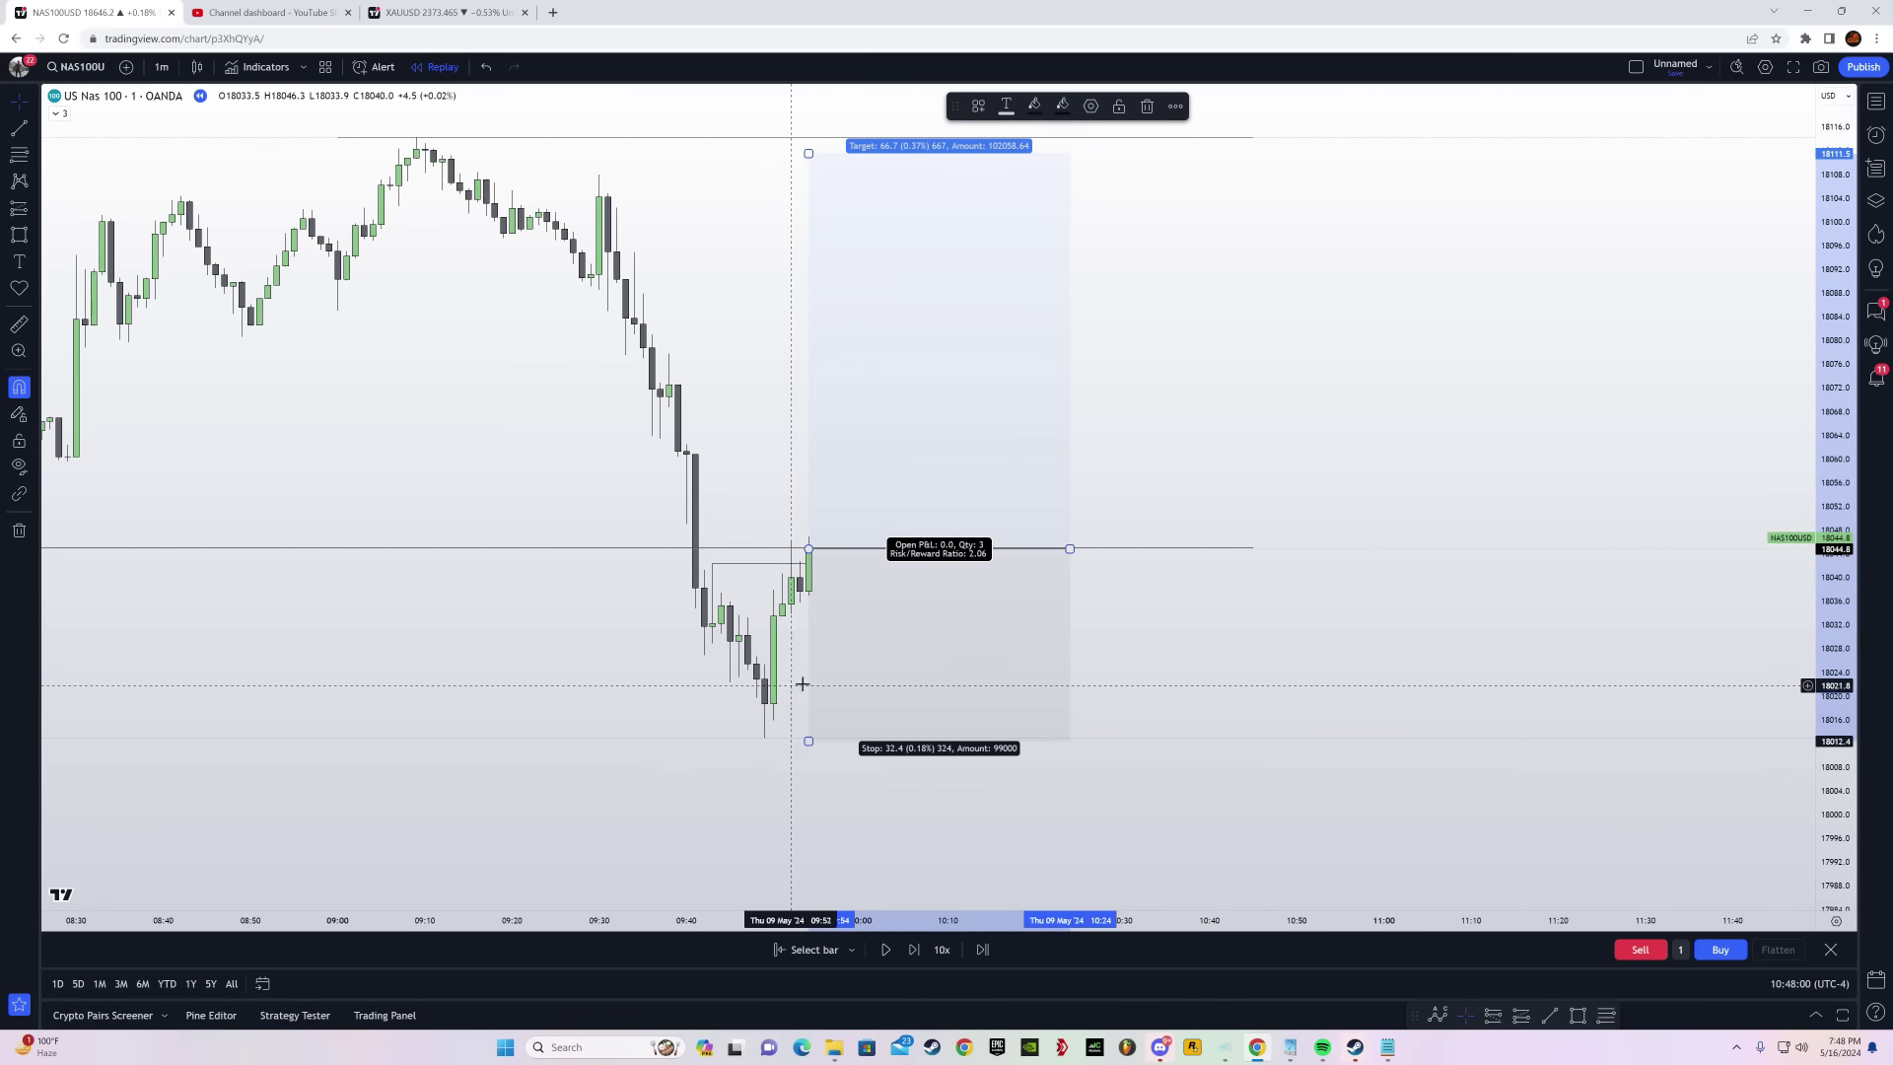
pyautogui.press('Delete')
# Delete the short horizontal trend line and draw a rectangle from about 18042 to 18027, spanning 9:42 to 10:20
pyautogui.moveTo(974, 644); pyautogui.dragTo(1052, 603)
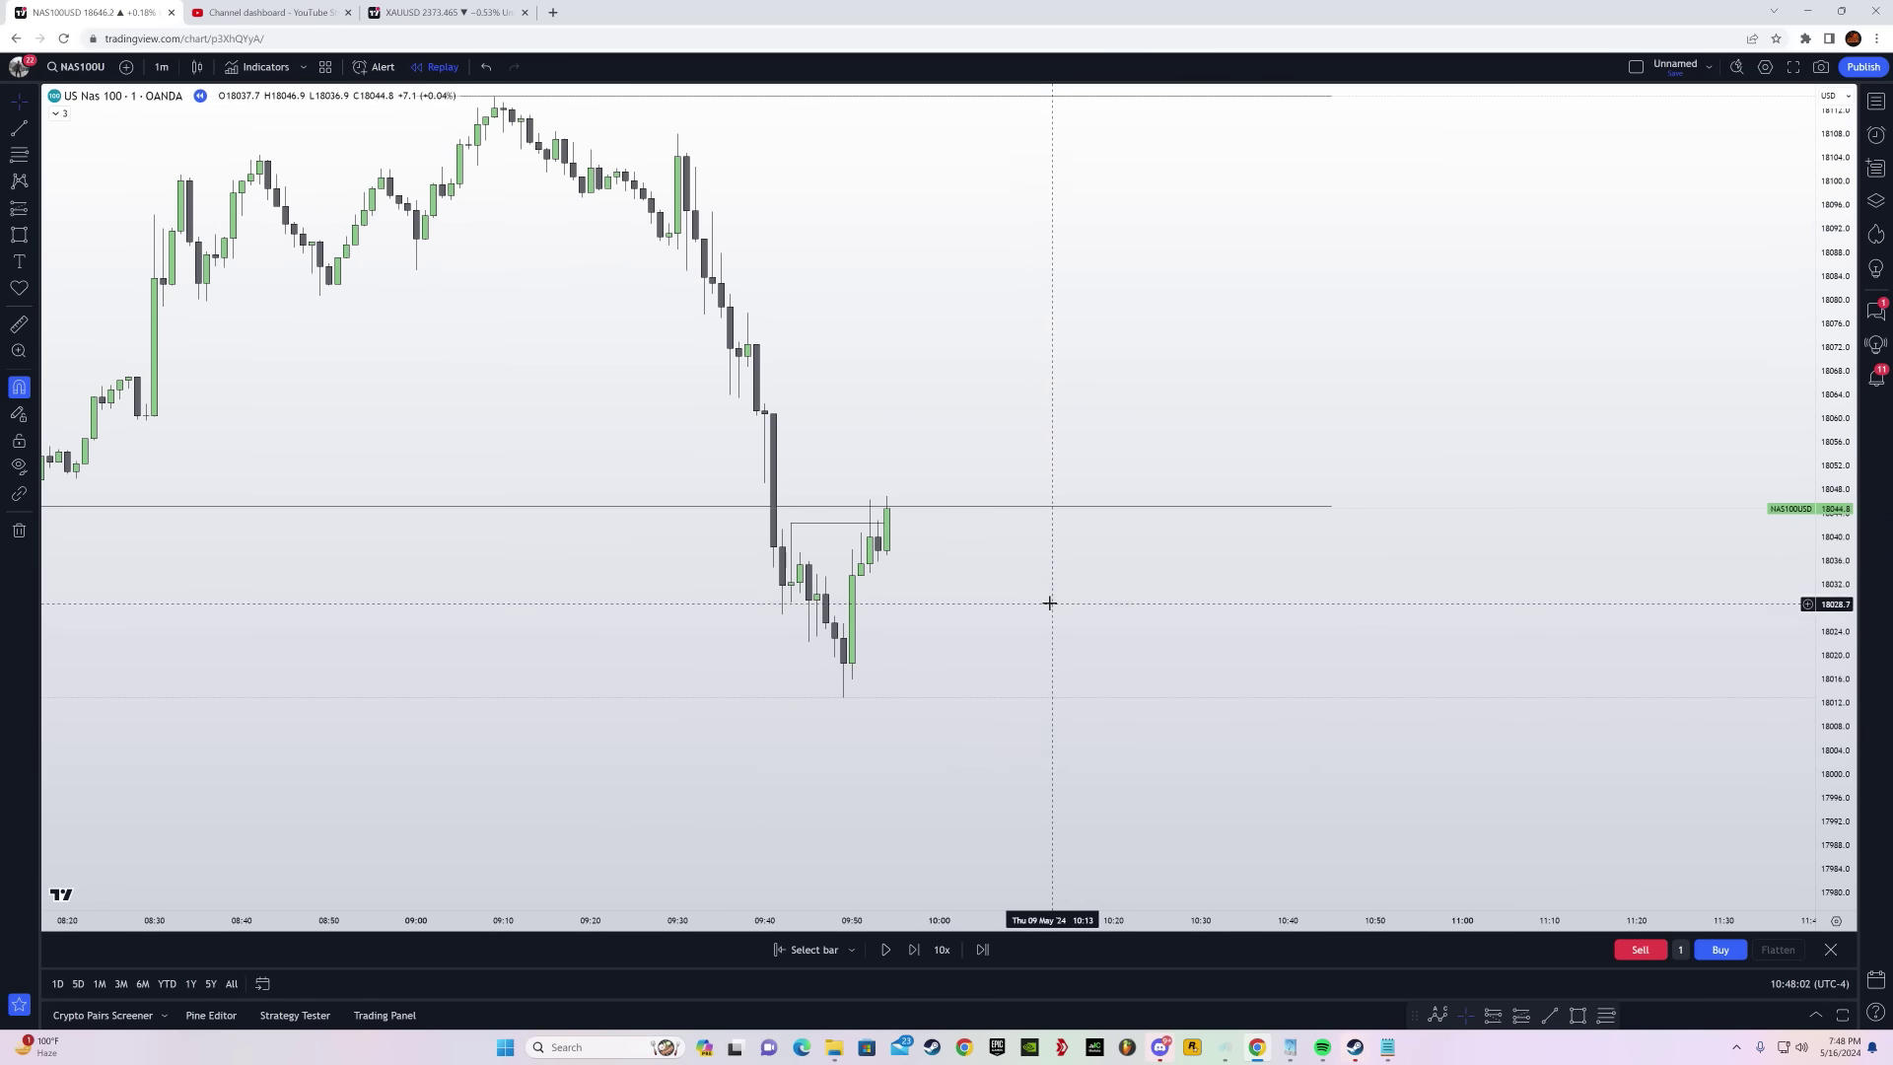
pyautogui.moveTo(873, 564); pyautogui.dragTo(814, 572)
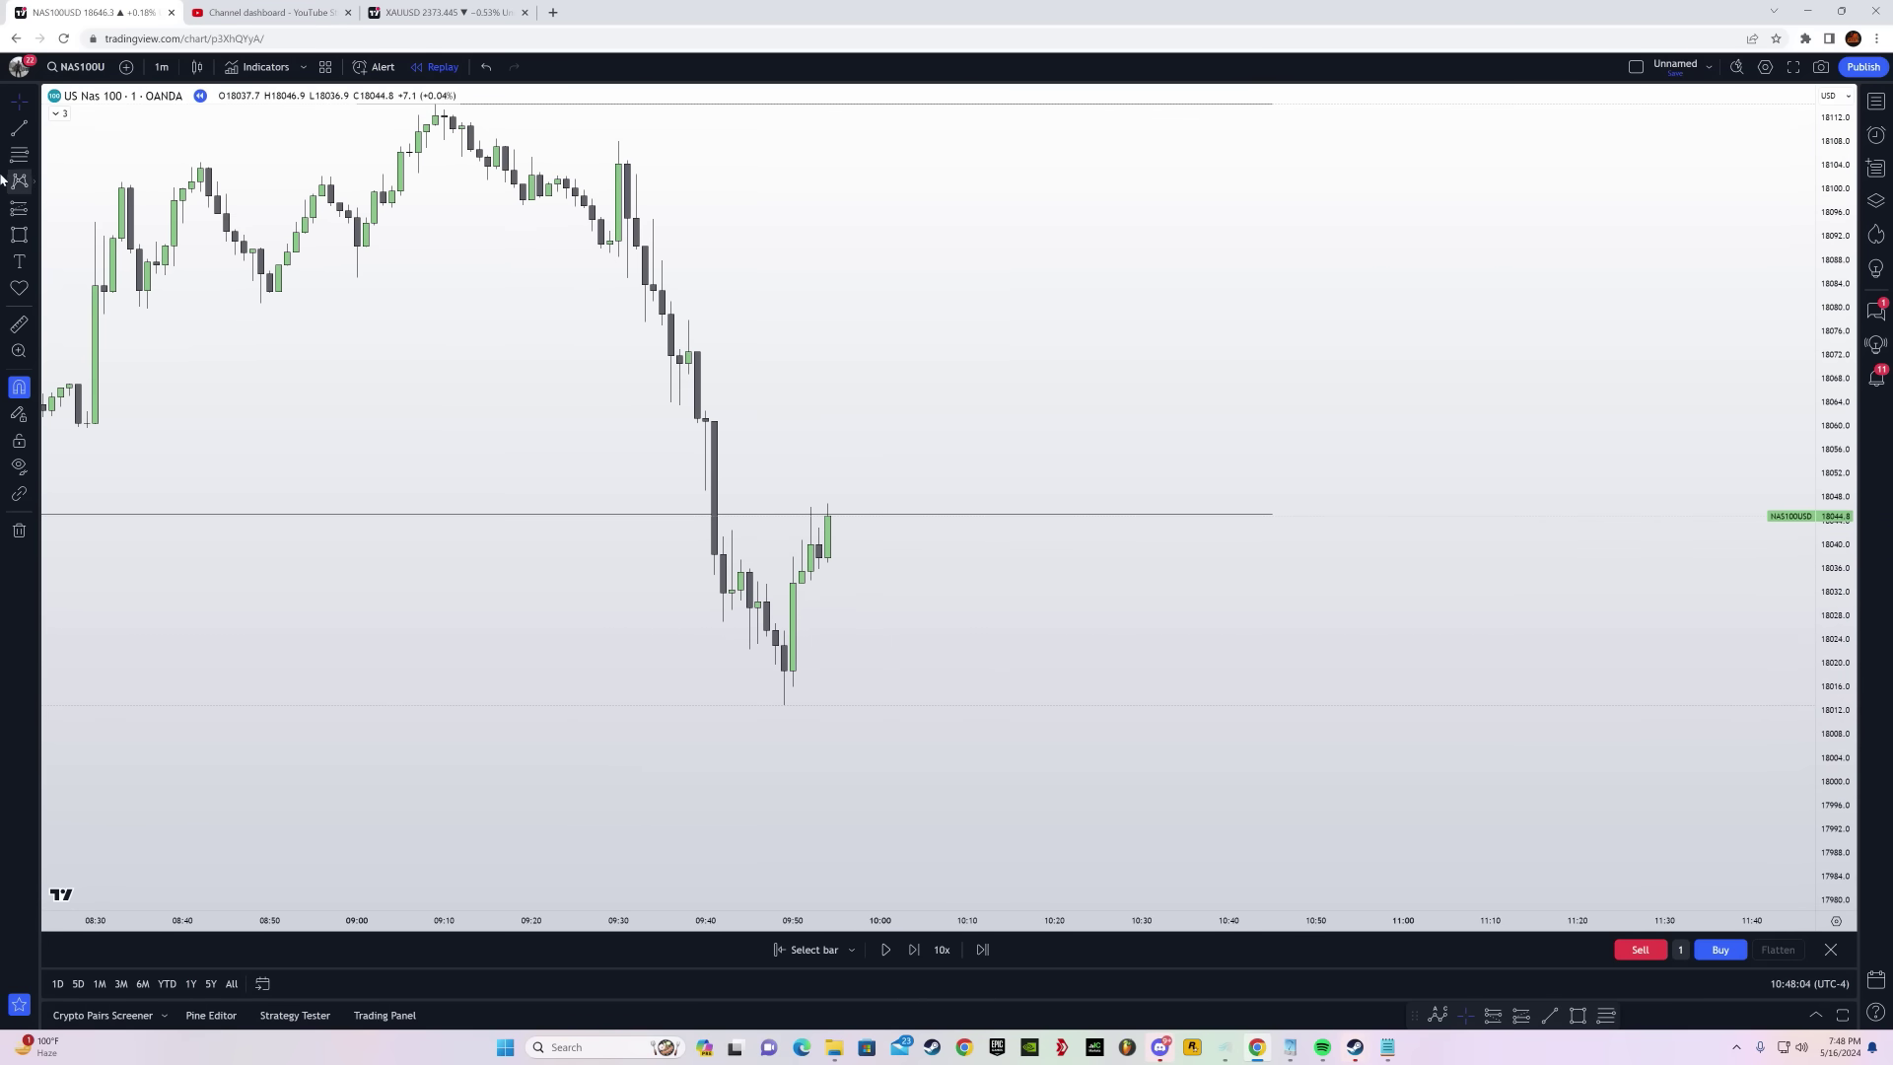
pyautogui.click(18, 239)
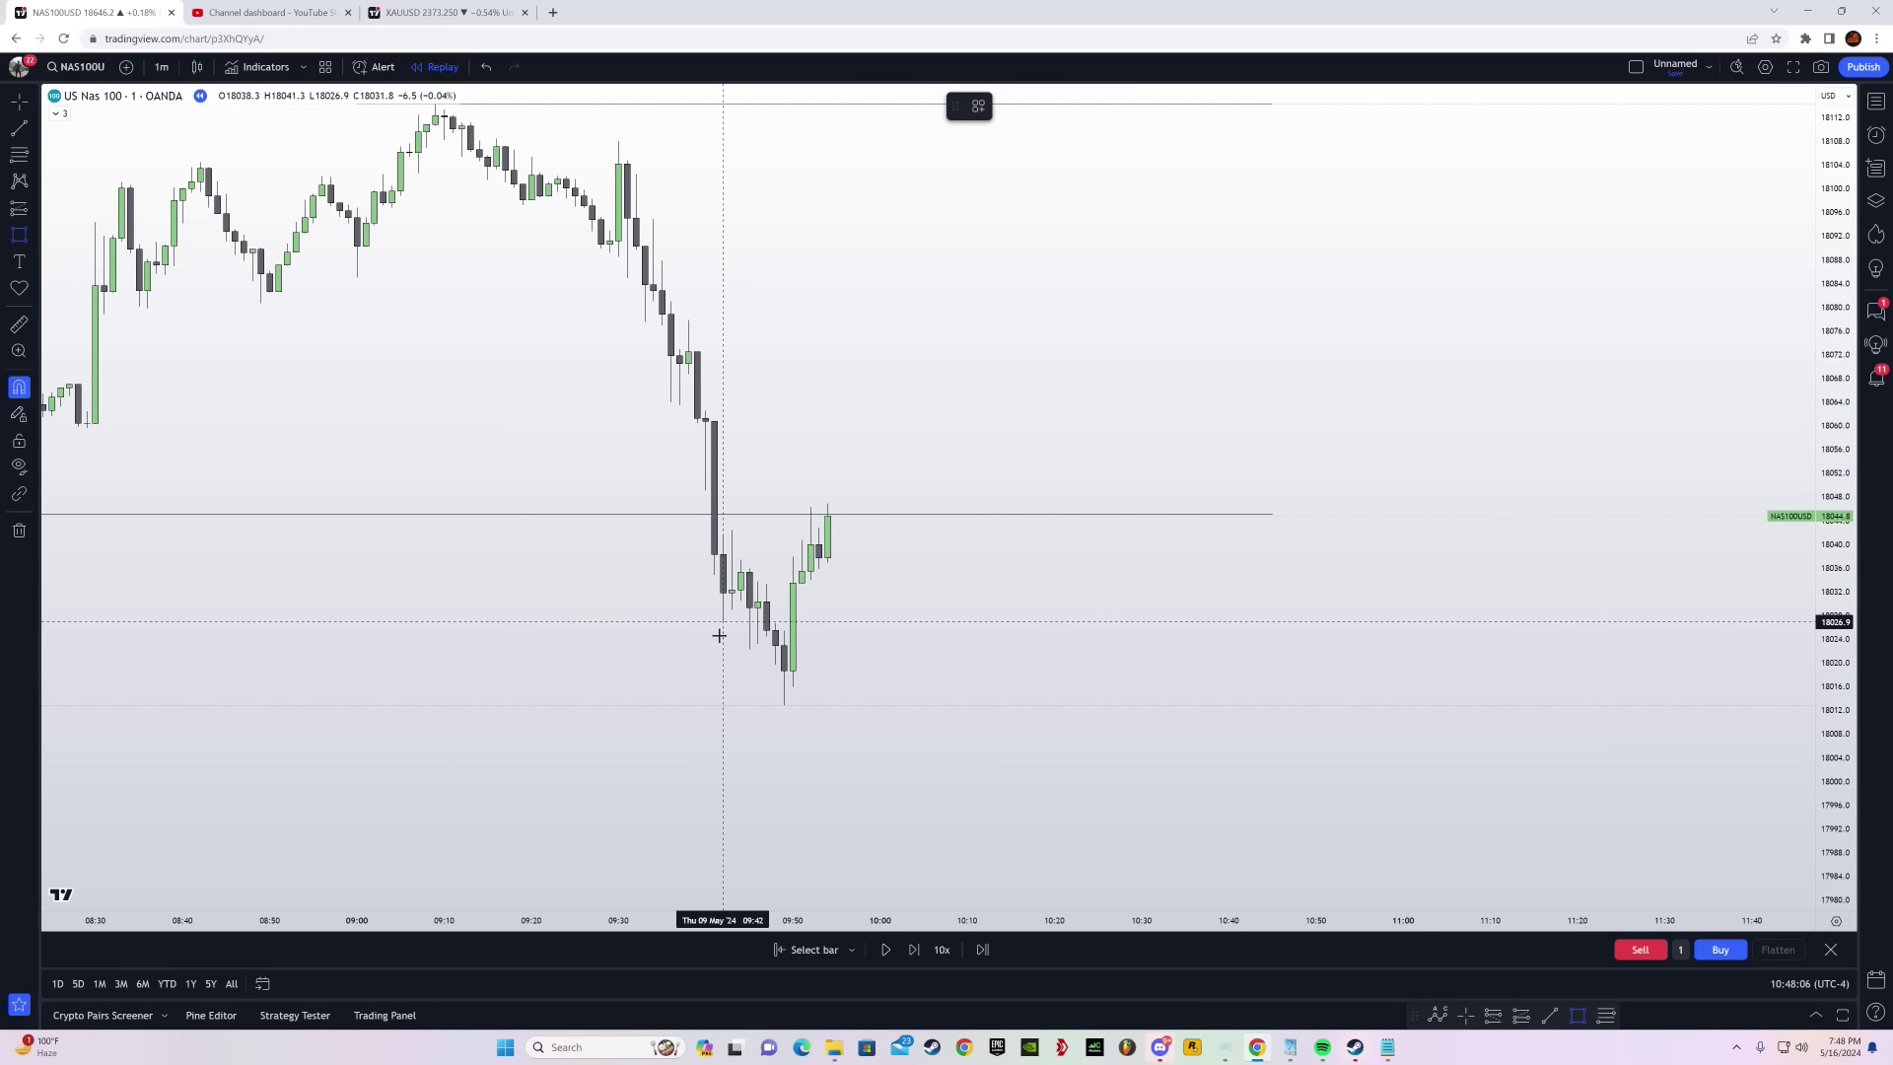
pyautogui.click(732, 532)
pyautogui.moveTo(731, 577); pyautogui.dragTo(1054, 622)
pyautogui.click(1106, 621)
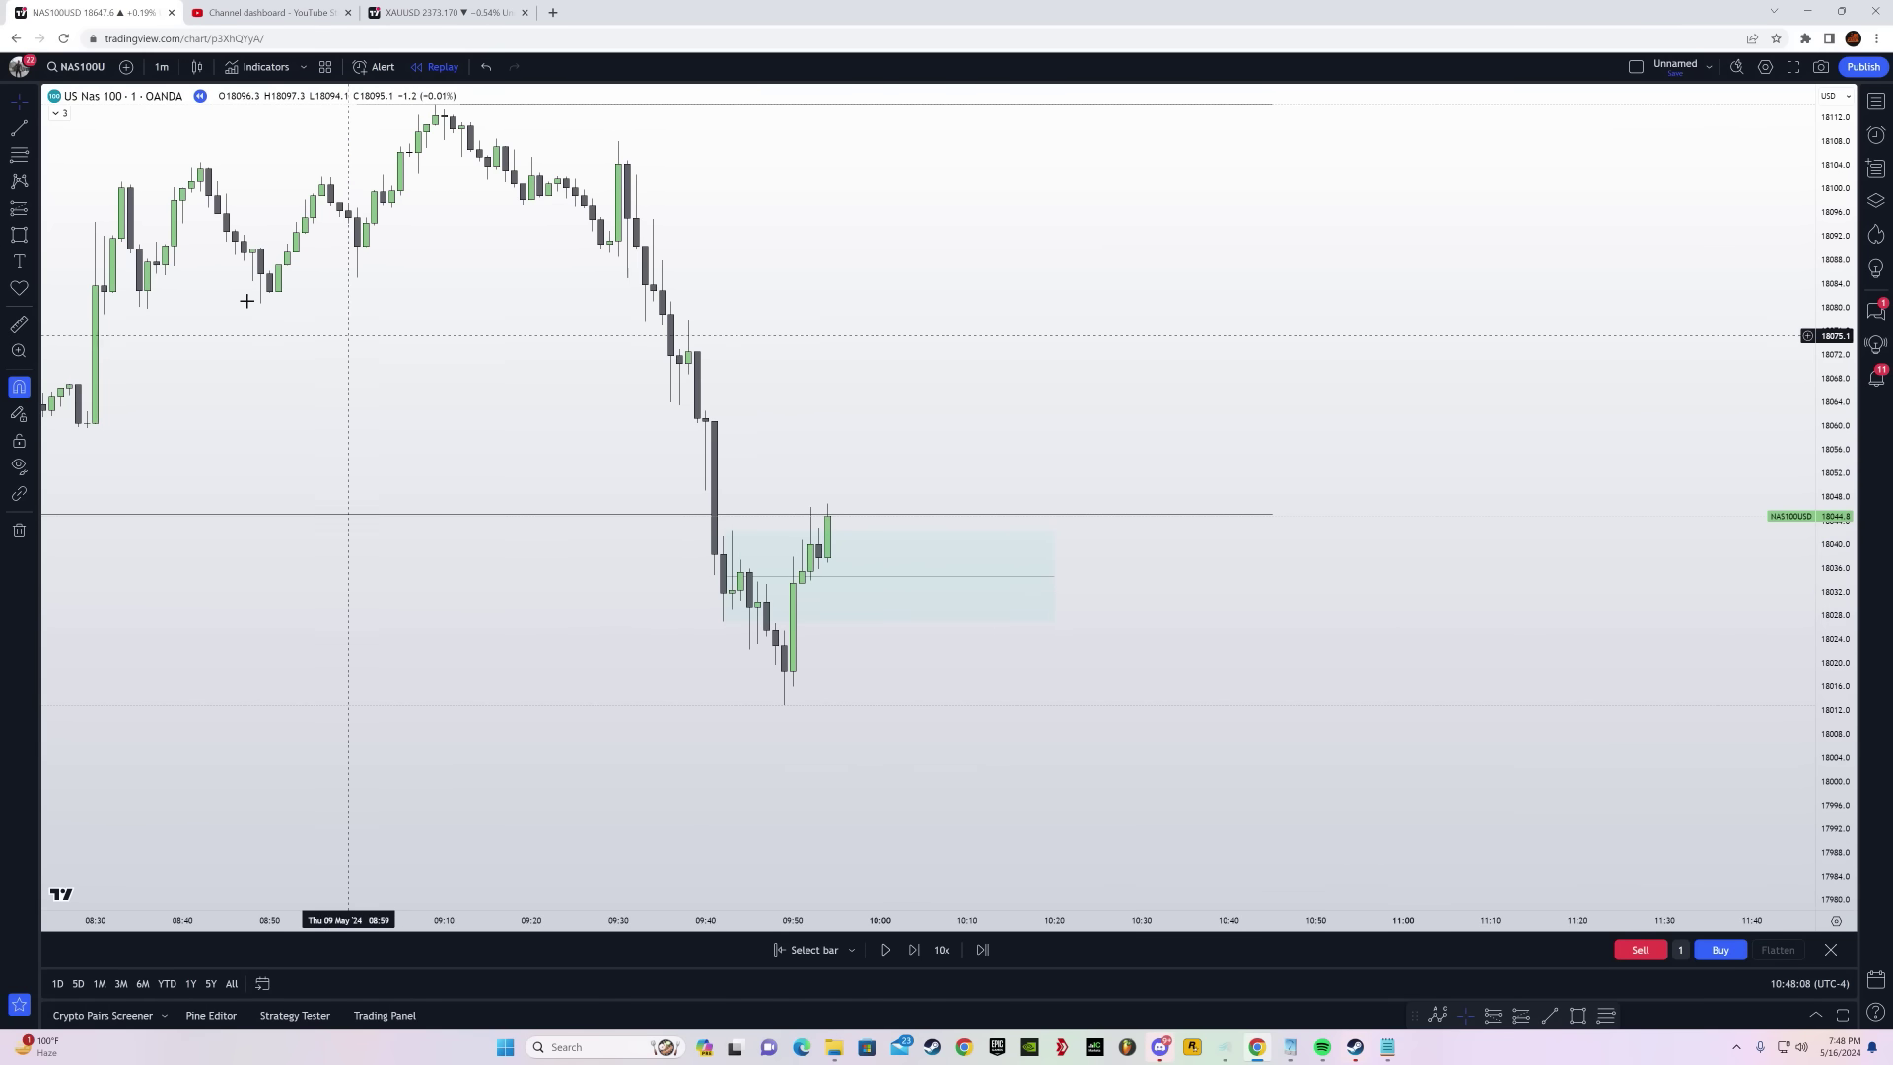
# Place a long position at 10:00 with entry at 18042.2, stop at 18012.2 and target at 18114.3
pyautogui.click(37, 208)
pyautogui.click(112, 227)
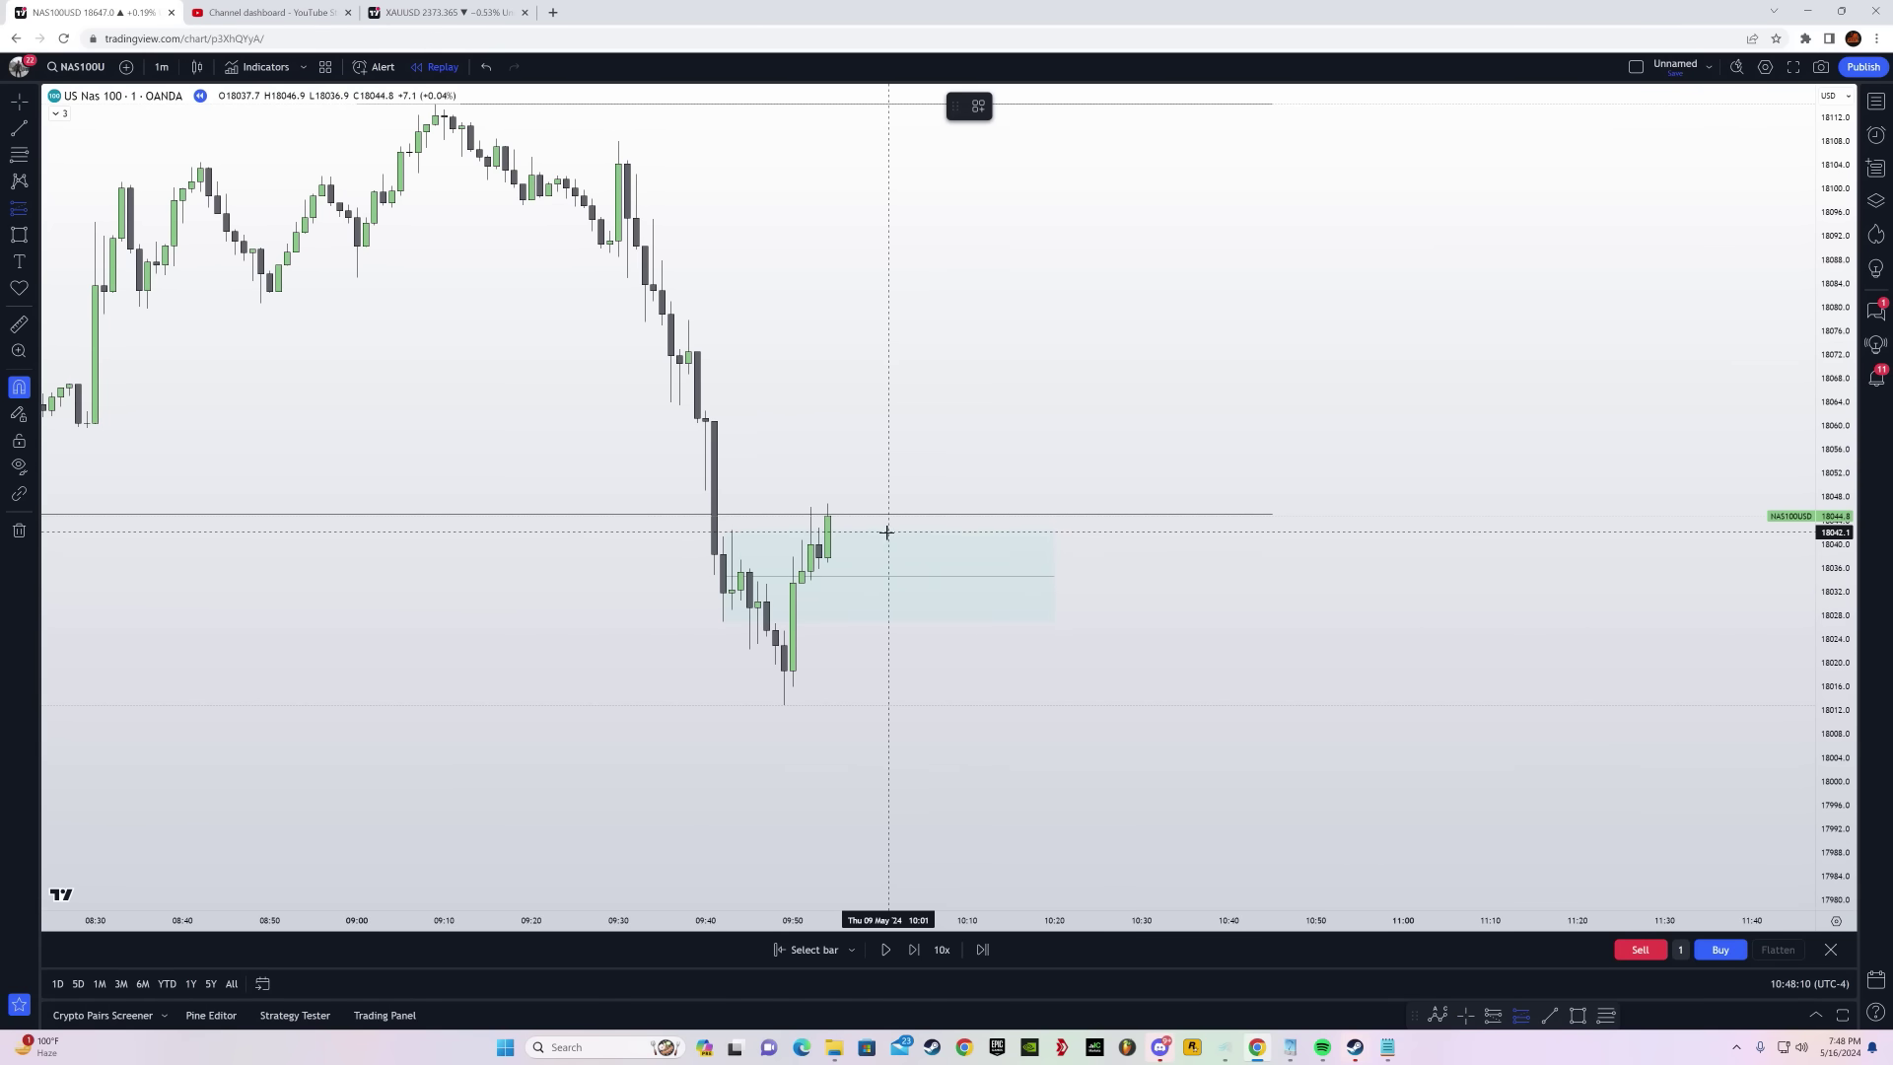
pyautogui.click(880, 531)
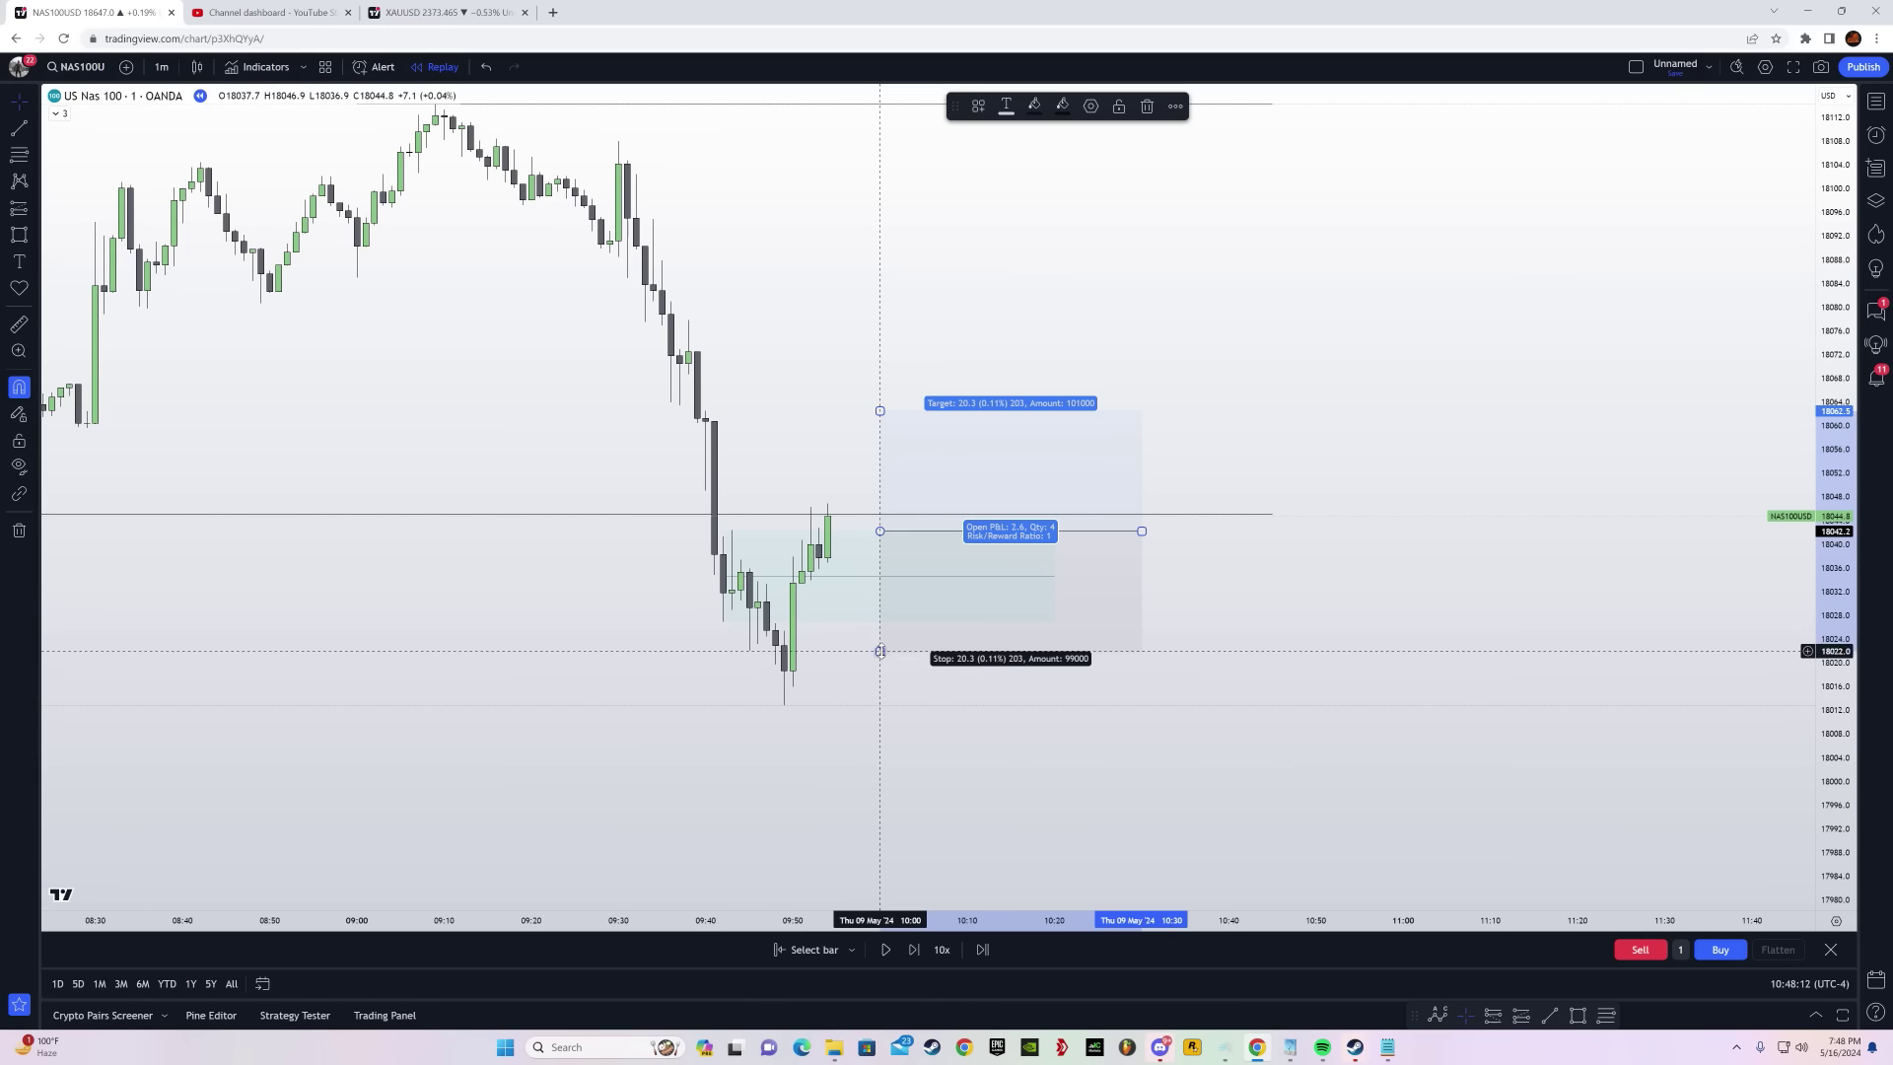
pyautogui.moveTo(881, 650); pyautogui.dragTo(876, 709)
pyautogui.moveTo(886, 372); pyautogui.dragTo(915, 189)
pyautogui.moveTo(861, 339); pyautogui.dragTo(875, 266)
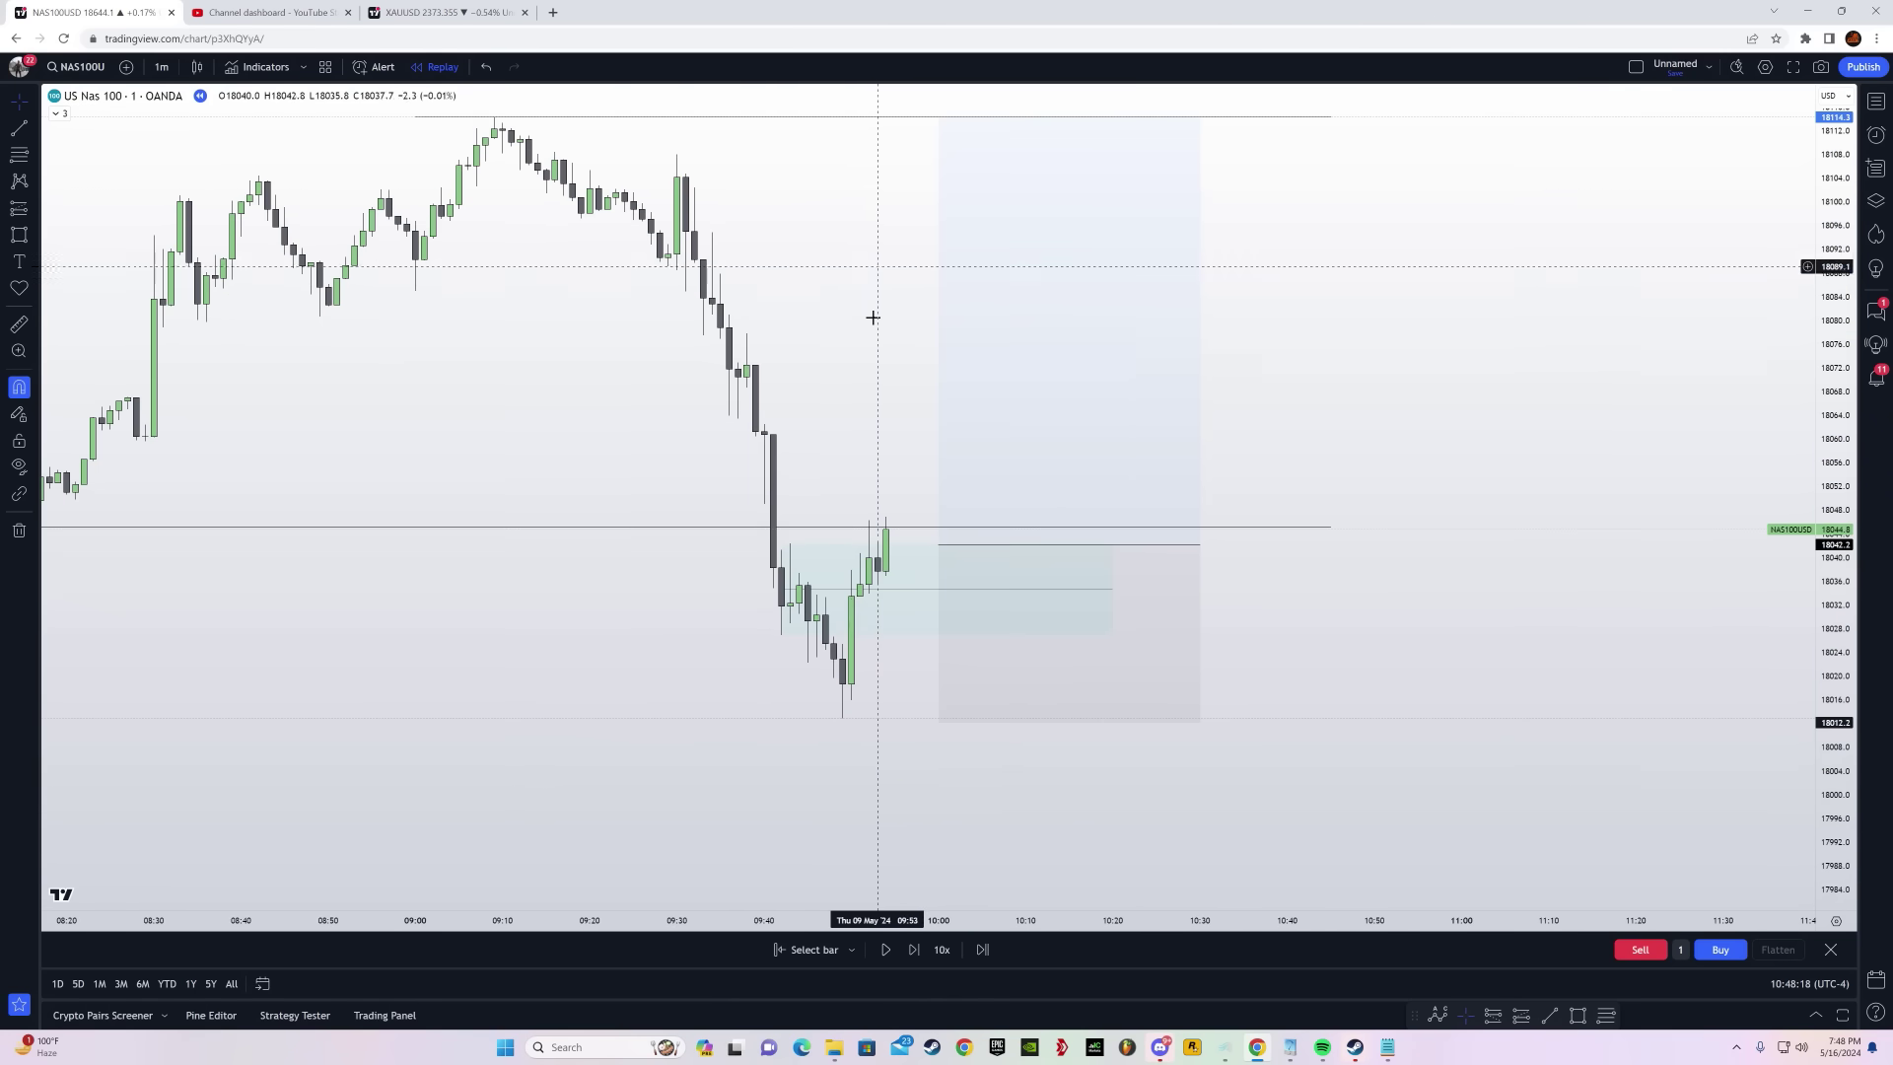
# Advance the 9 May replay until price reaches the long position's target, stopping around the 10:44 candle
pyautogui.click(913, 952)
pyautogui.click(913, 953)
pyautogui.click(913, 952)
pyautogui.click(913, 953)
pyautogui.click(887, 954)
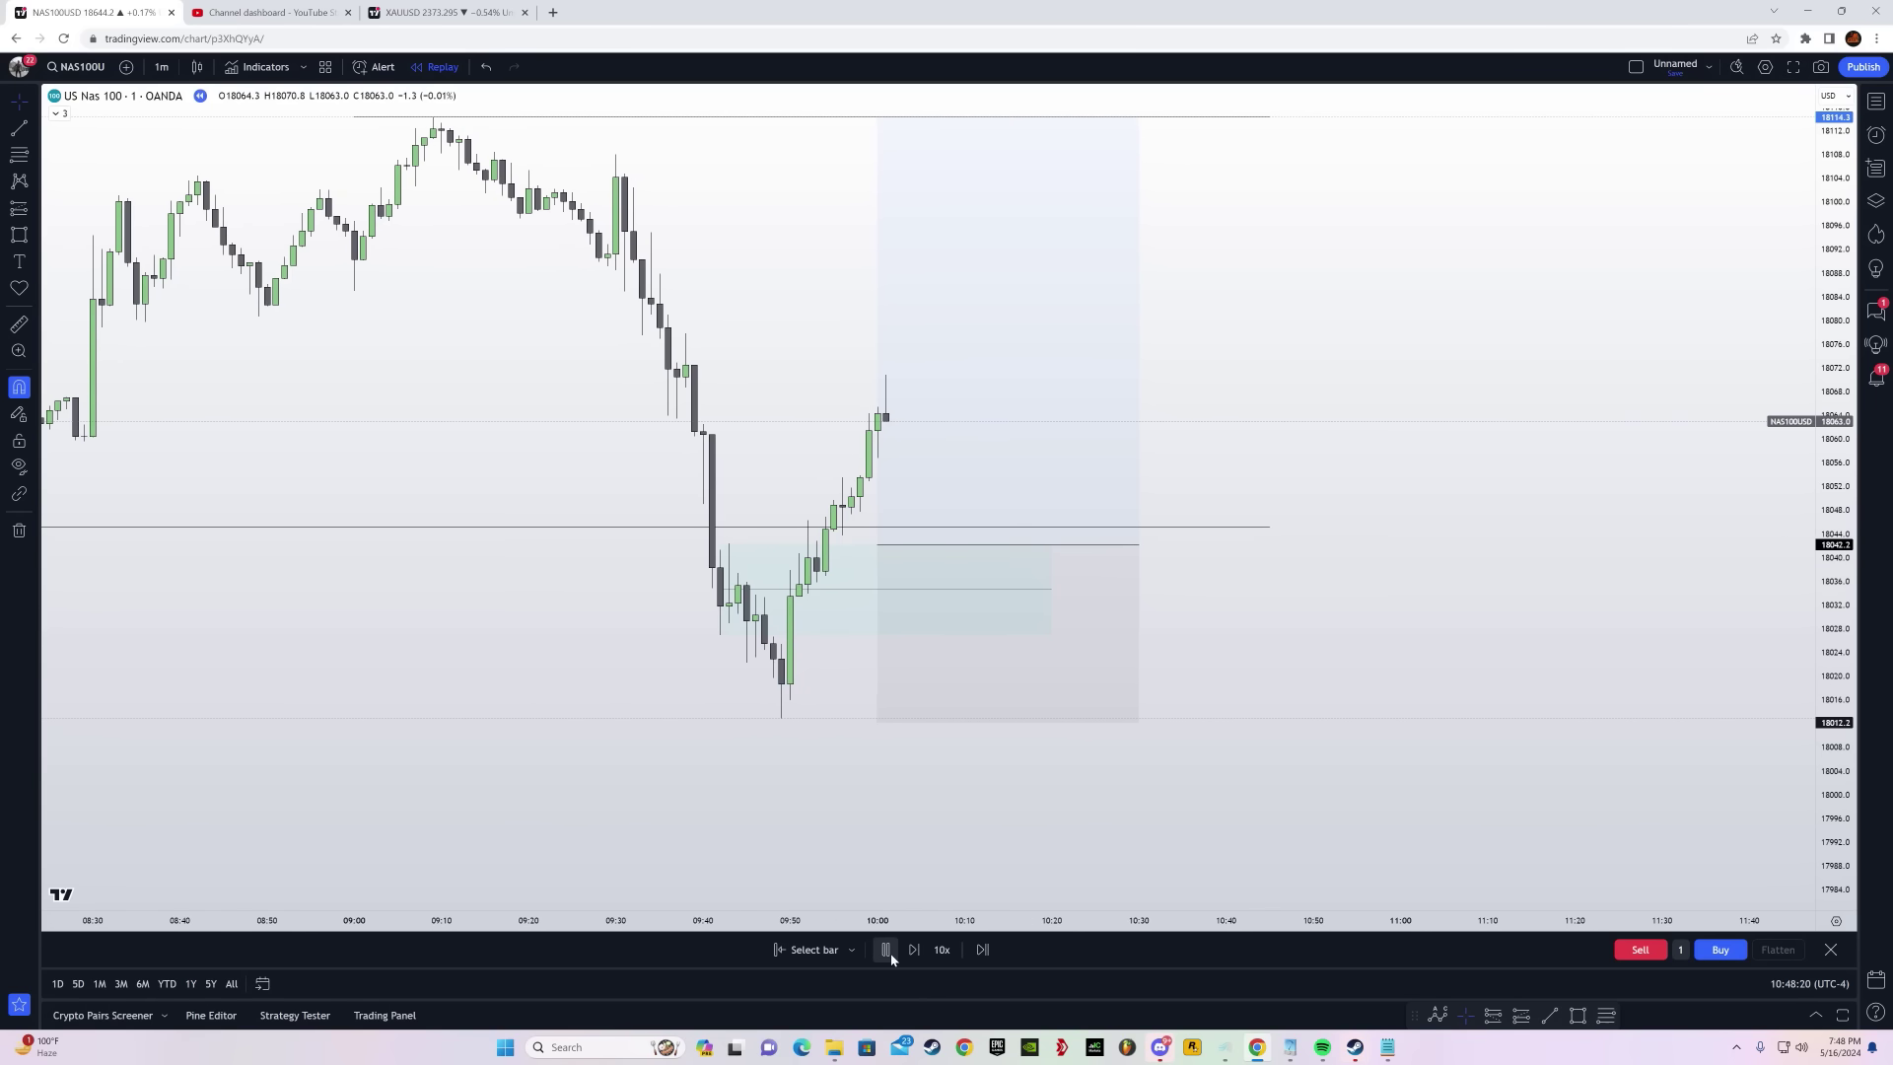
pyautogui.click(887, 951)
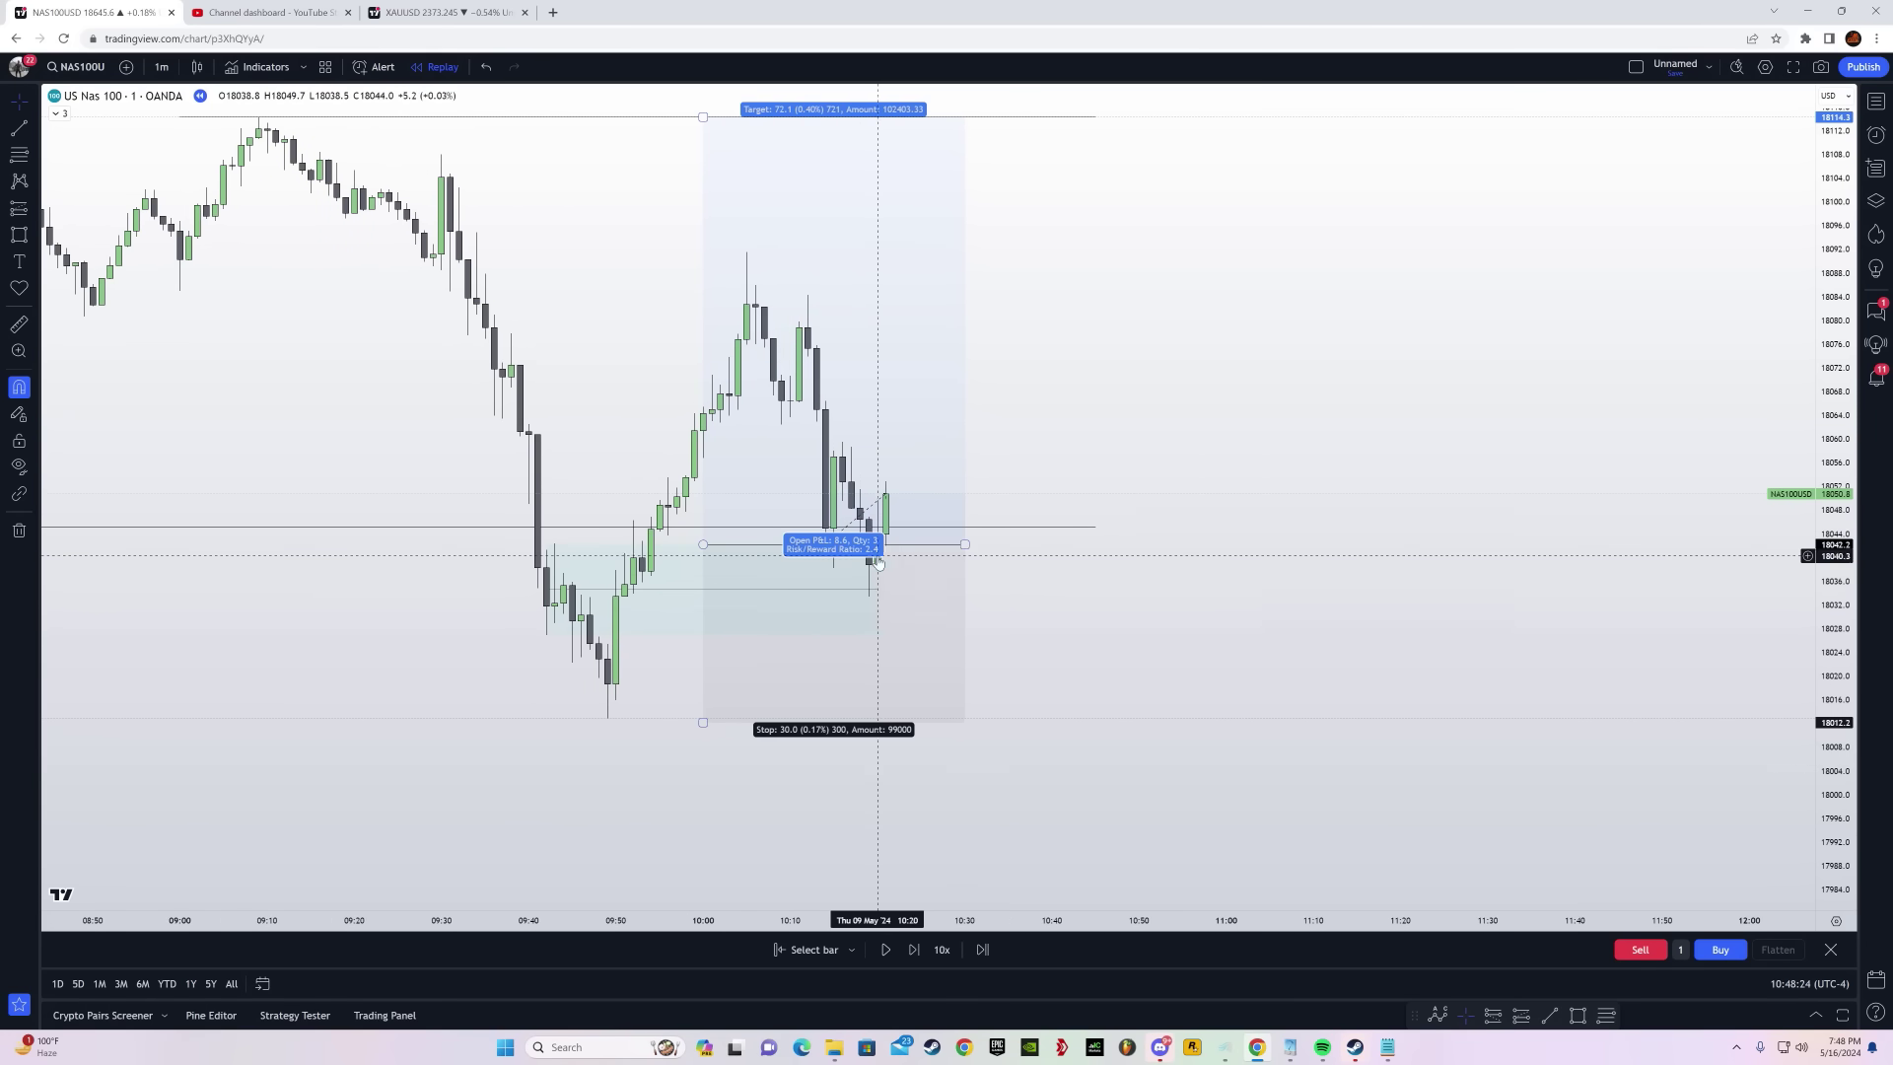
pyautogui.click(884, 951)
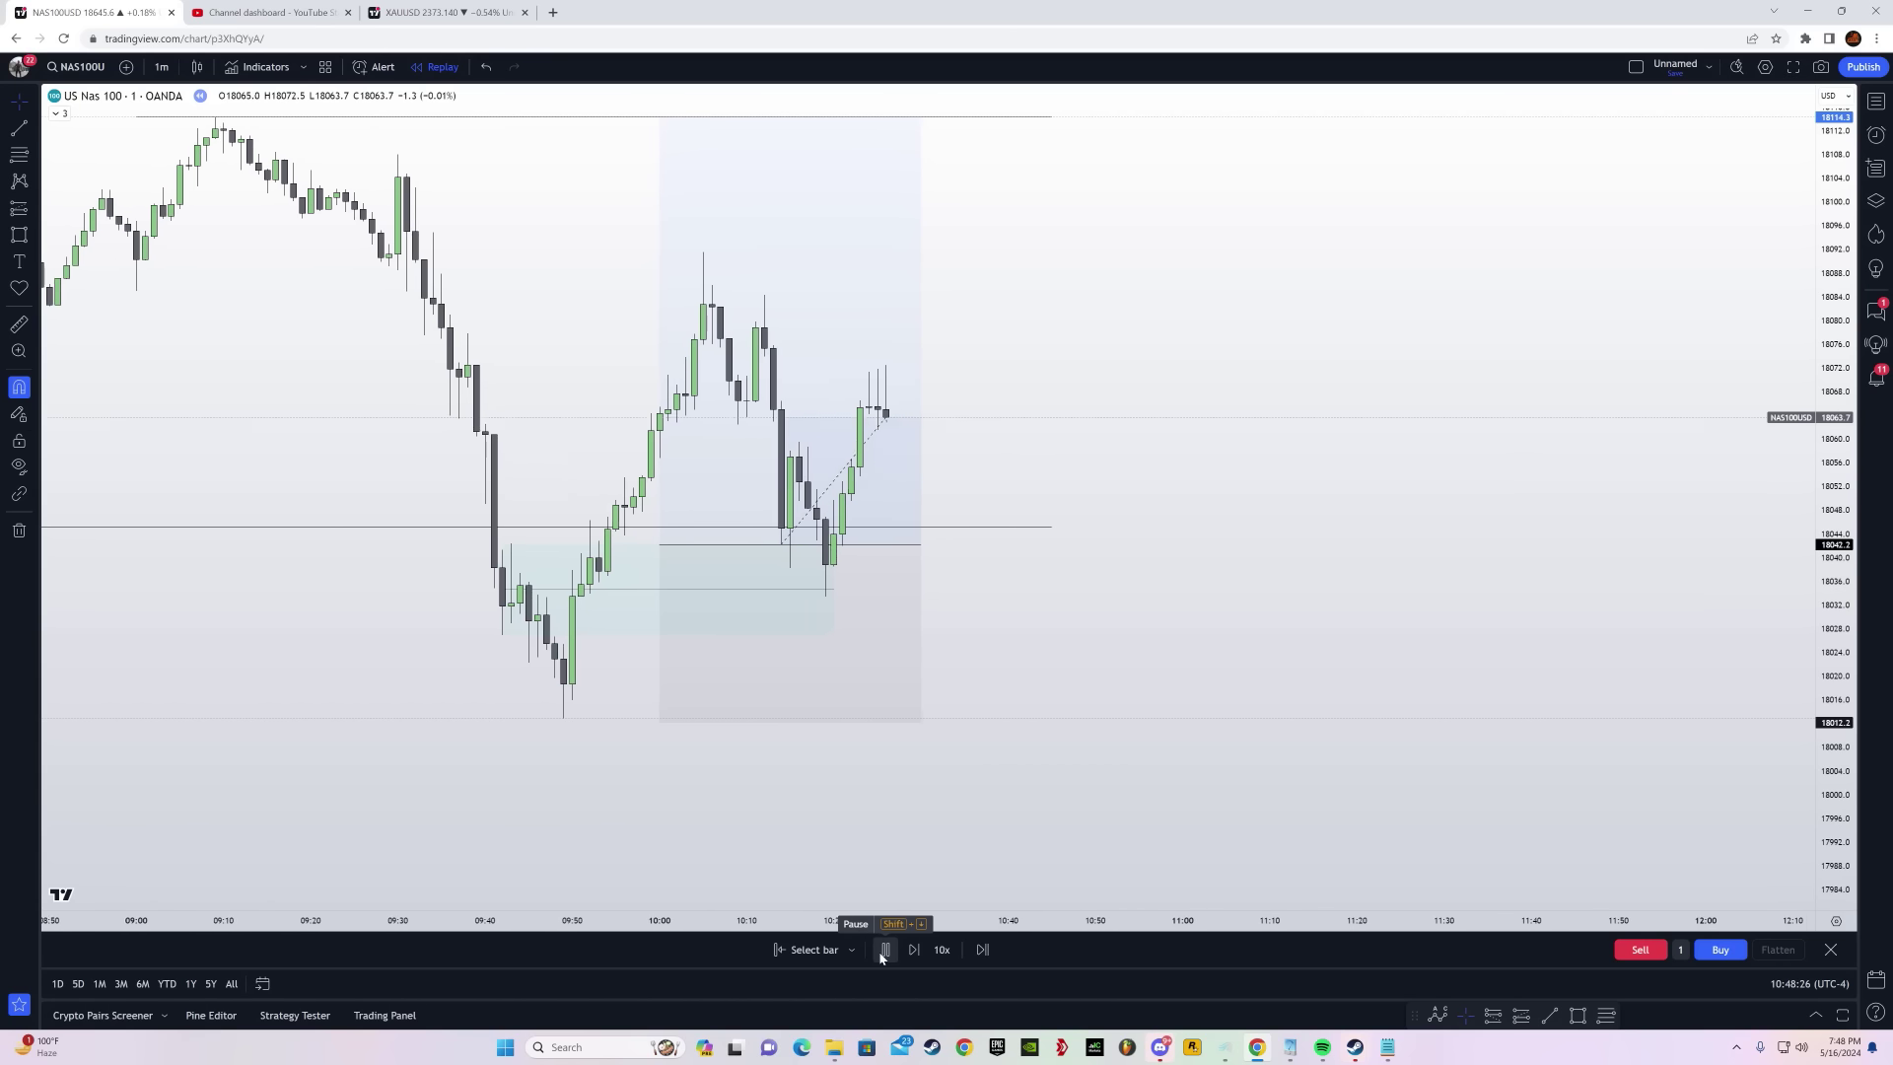
pyautogui.click(884, 950)
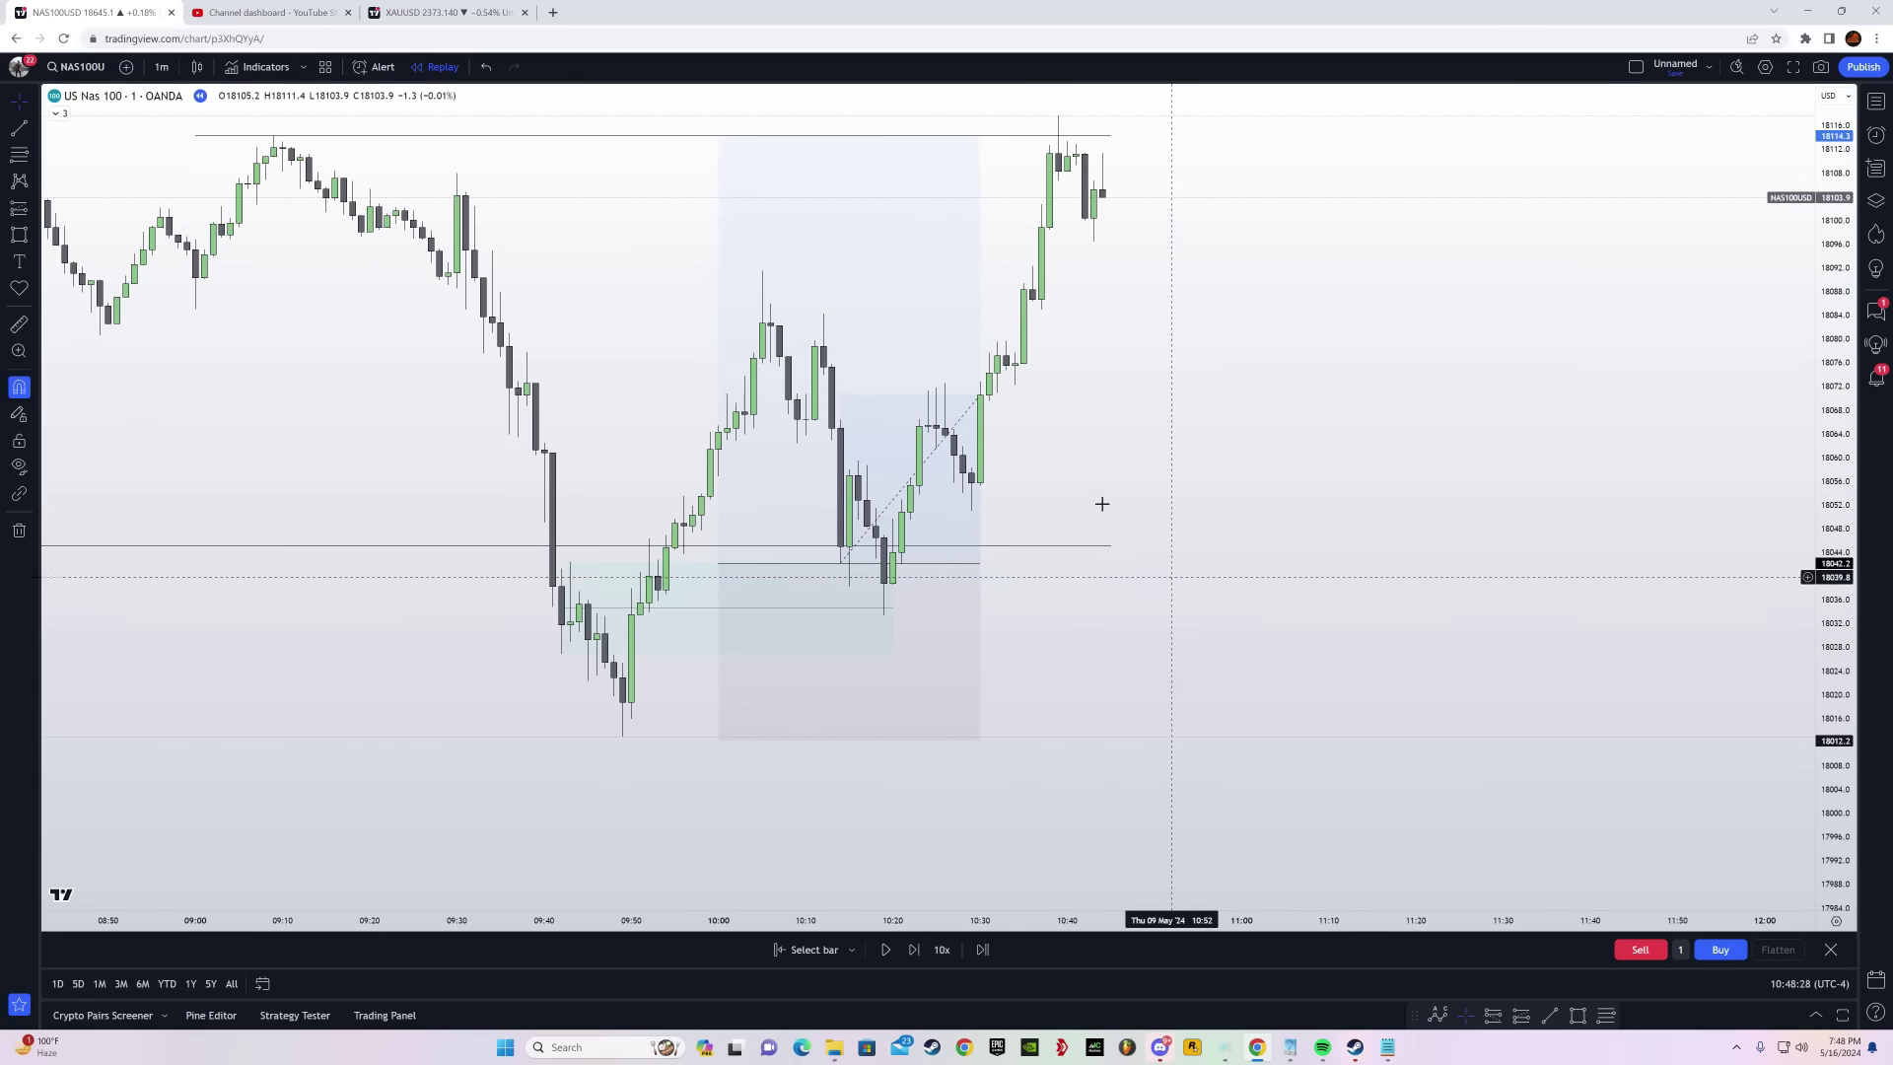
# Delete the long position and the rectangle from the 9 May chart
pyautogui.moveTo(1830, 769); pyautogui.dragTo(1323, 583)
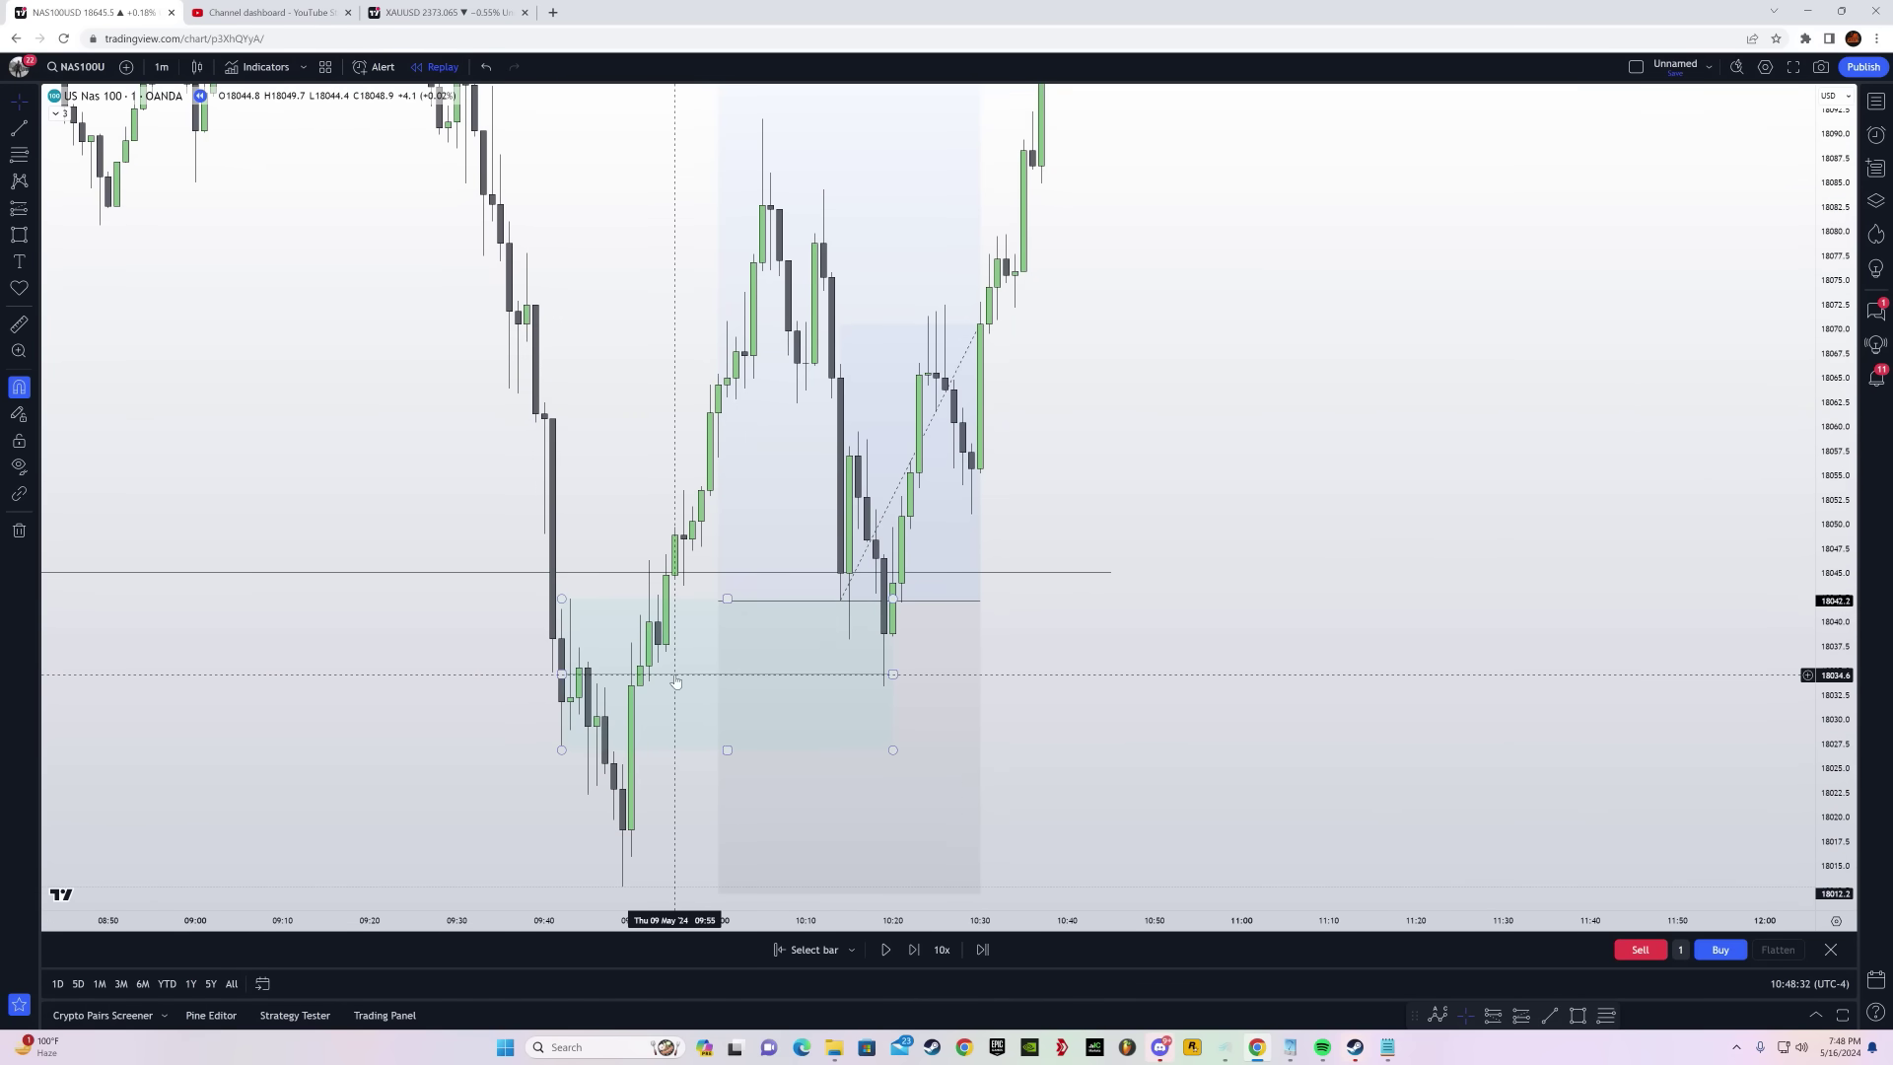
pyautogui.moveTo(1114, 742); pyautogui.dragTo(1064, 612)
pyautogui.click(955, 577)
pyautogui.press('Delete')
# Mark the price gap with two horizontal trend lines, at 18033.5 from 9:51 and about 18026 from 9:49, both extending to about 10:34
pyautogui.click(677, 557)
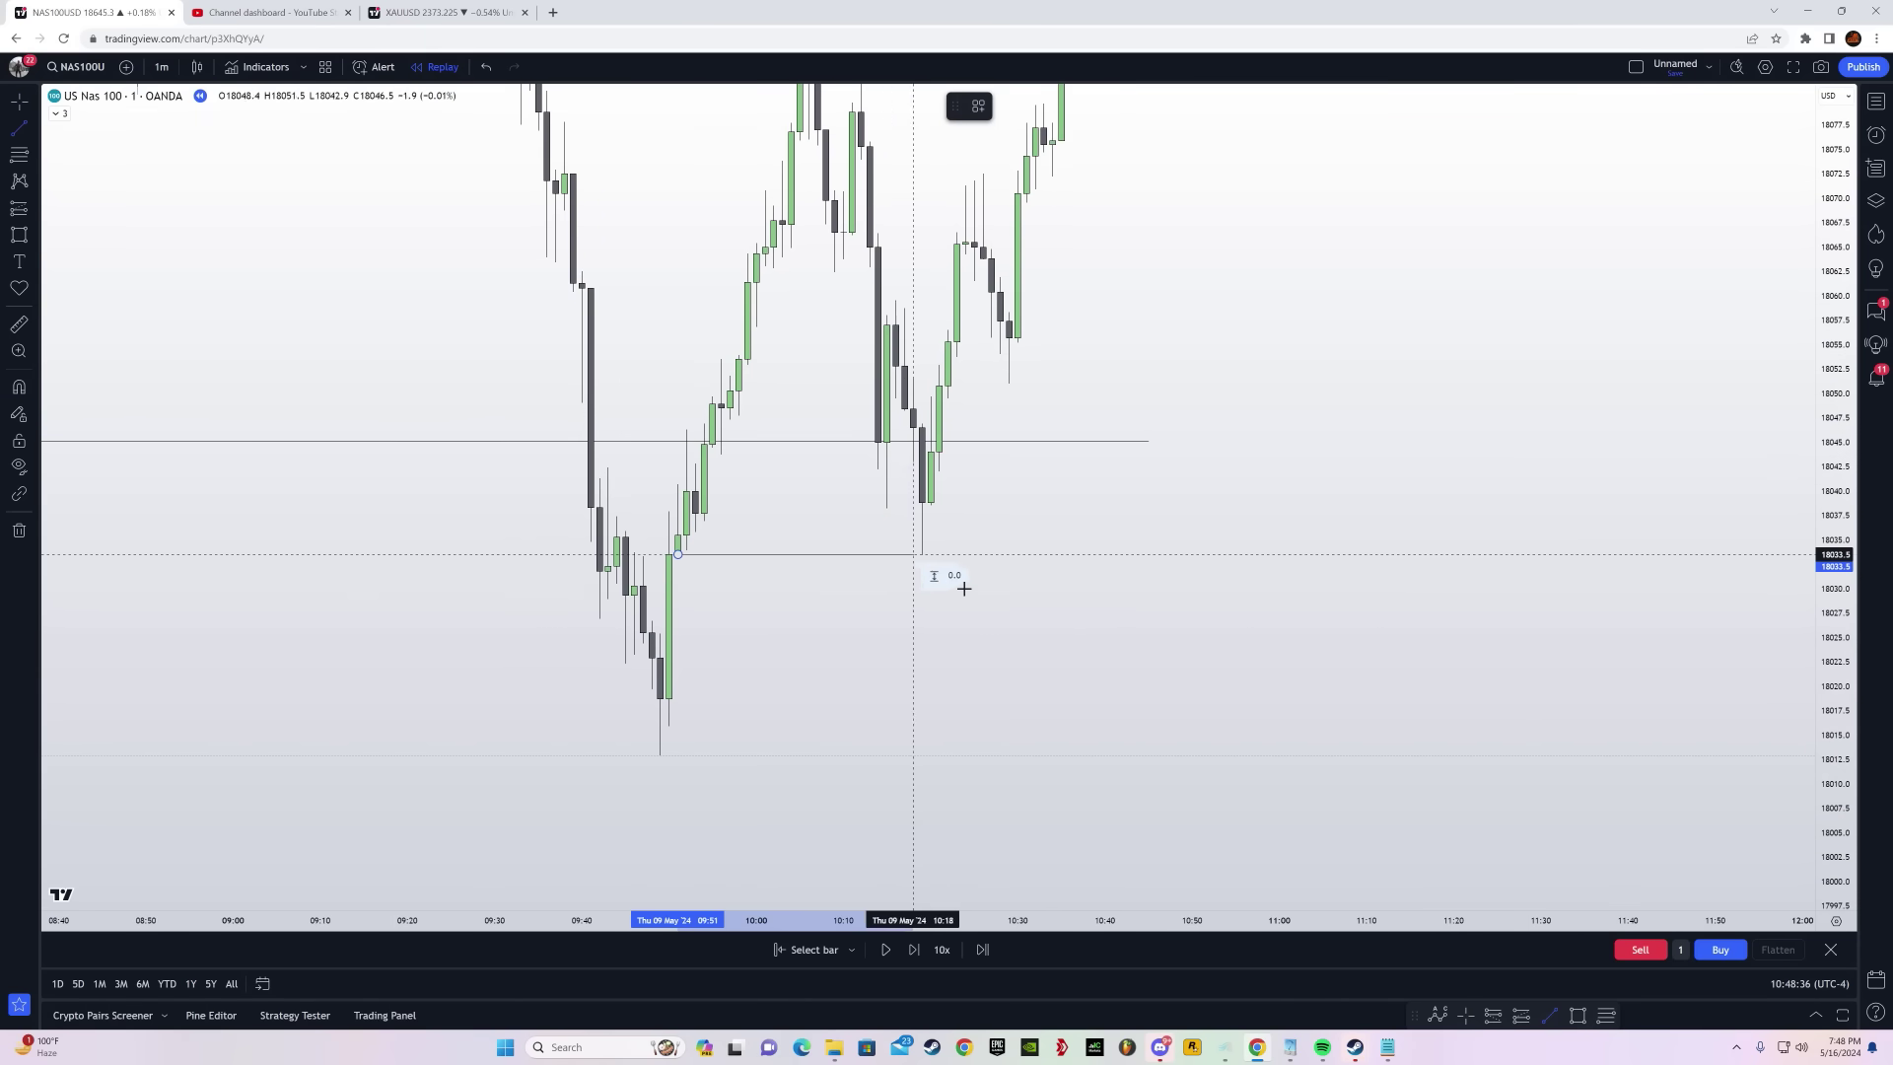
pyautogui.click(1052, 562)
pyautogui.moveTo(1431, 671); pyautogui.dragTo(1440, 676)
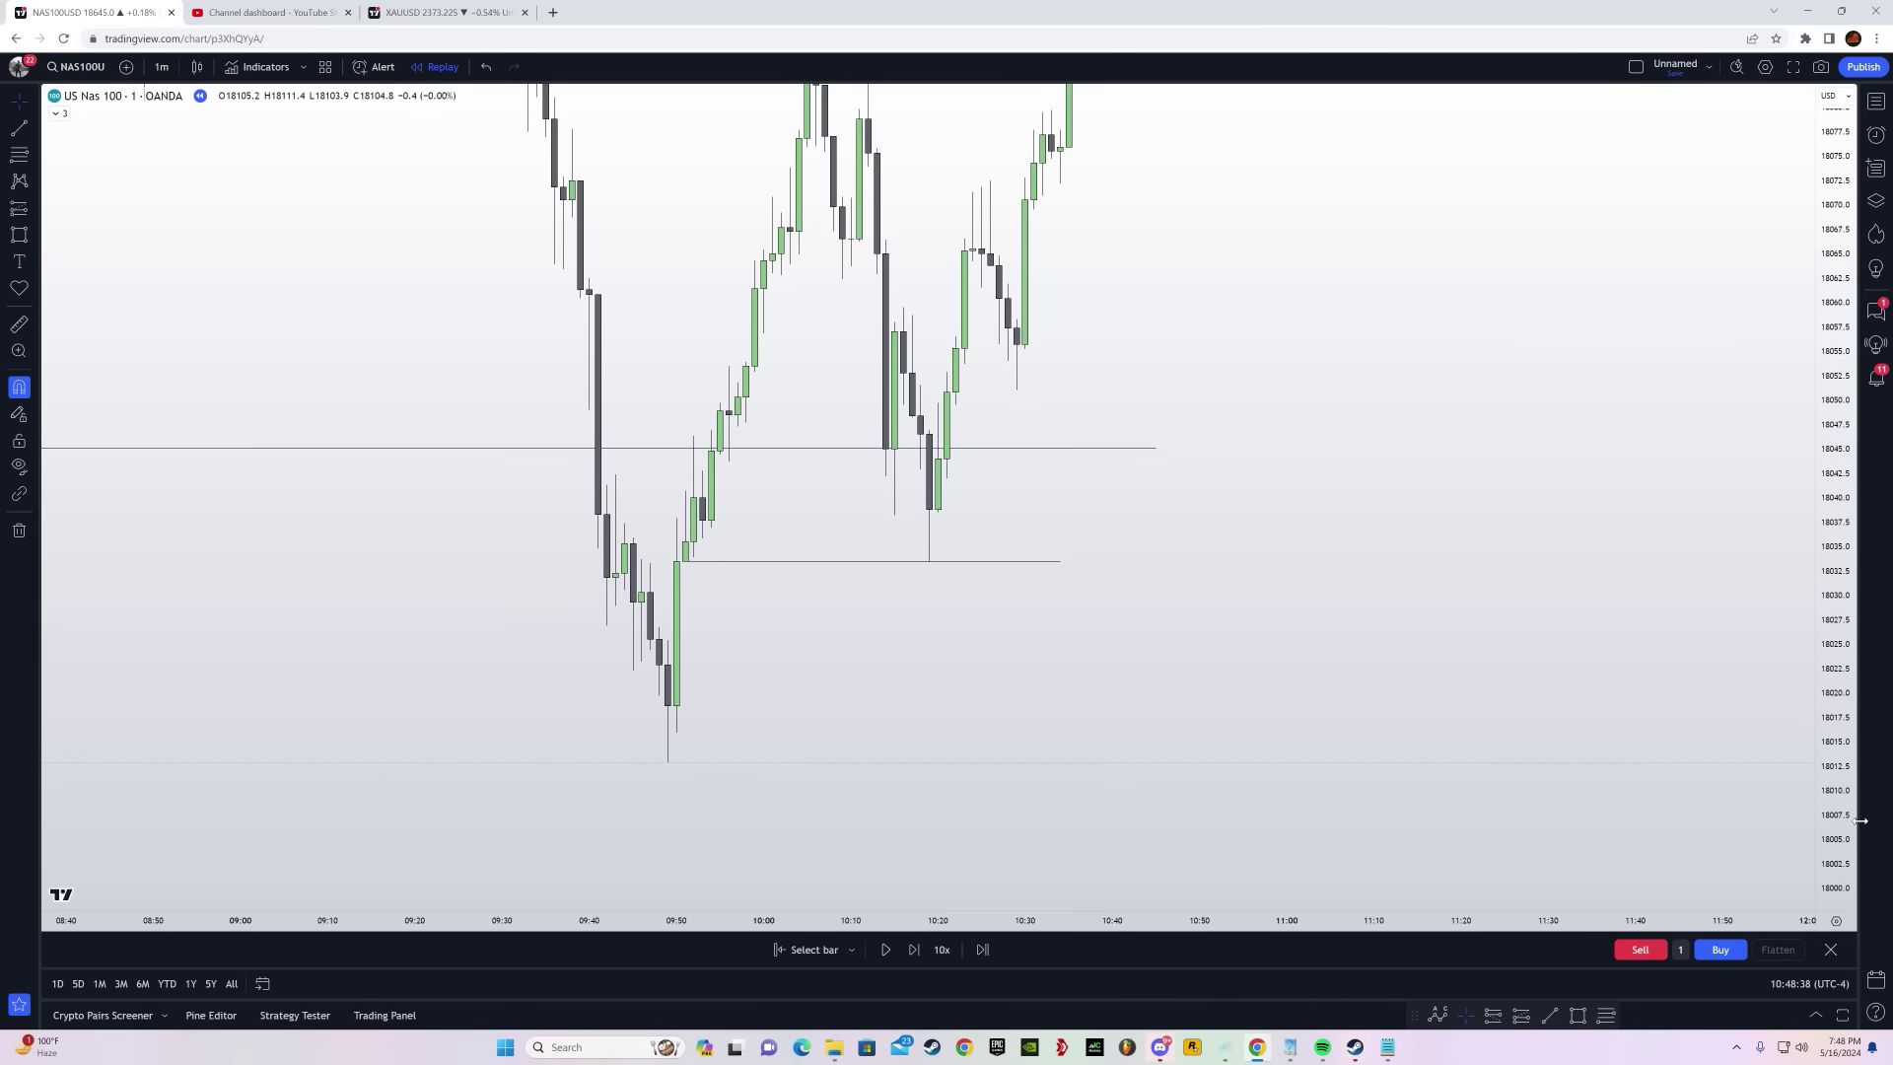
pyautogui.moveTo(1842, 815); pyautogui.dragTo(966, 650)
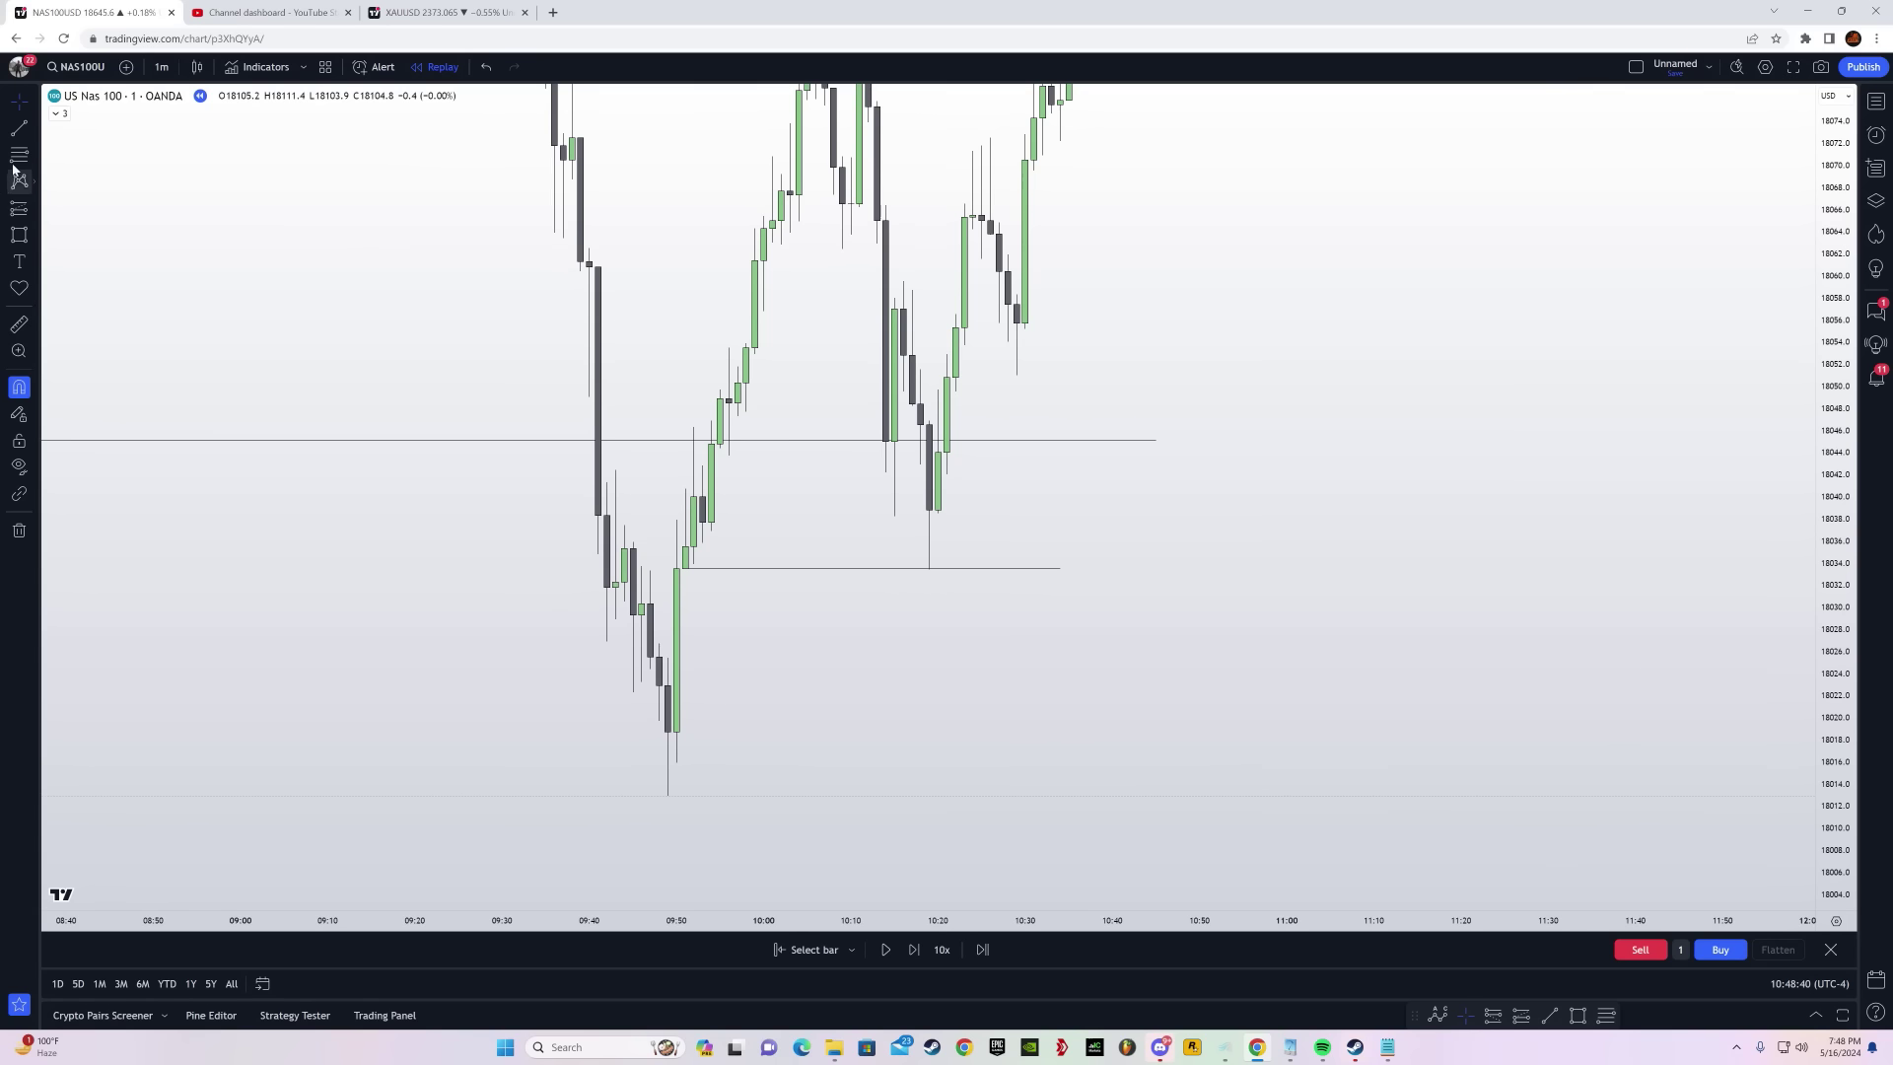
pyautogui.click(670, 659)
pyautogui.click(1060, 659)
pyautogui.moveTo(1357, 626); pyautogui.dragTo(1378, 769)
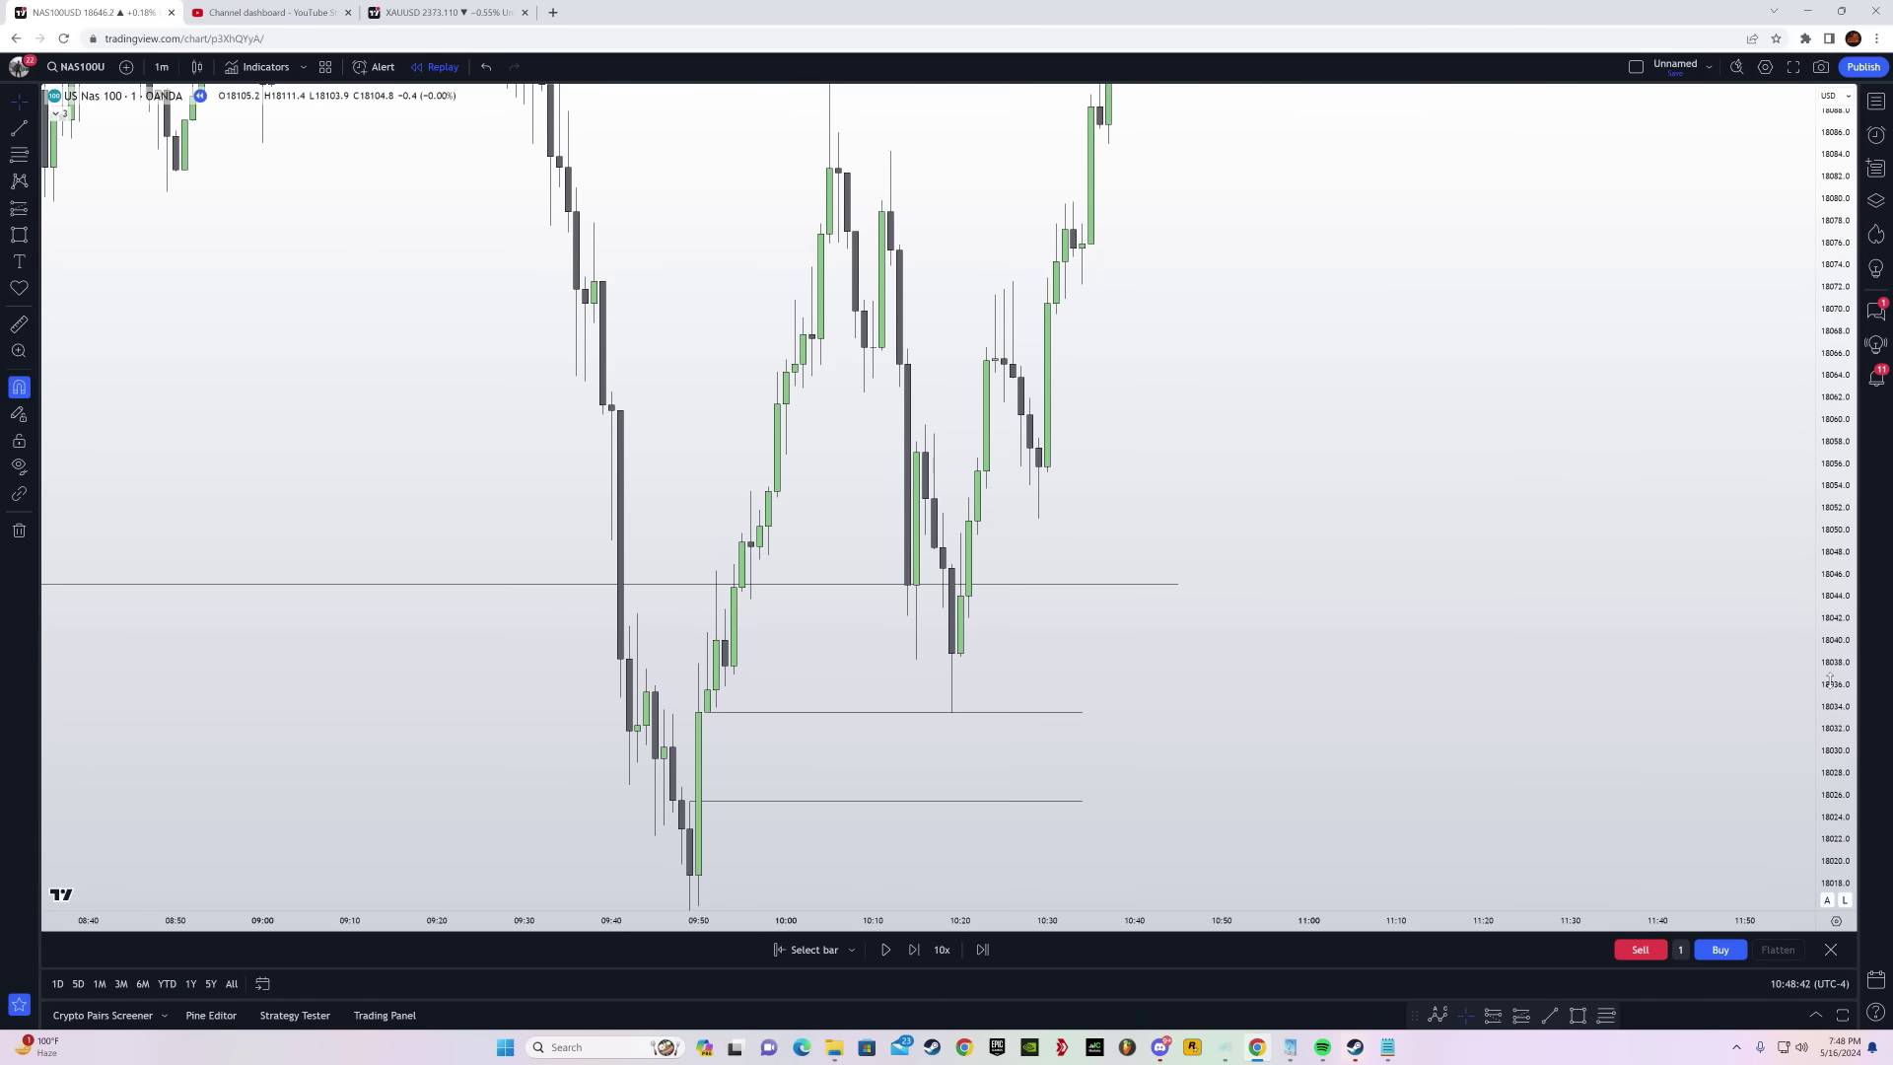
pyautogui.moveTo(1836, 670)
pyautogui.mouseDown()
pyautogui.moveTo(1791, 972)
pyautogui.moveTo(1420, 799)
pyautogui.mouseUp()
# Place a long position from the upper gap line with entry at 18033.6, stop at 18012.5 and the target extended upward
pyautogui.click(27, 216)
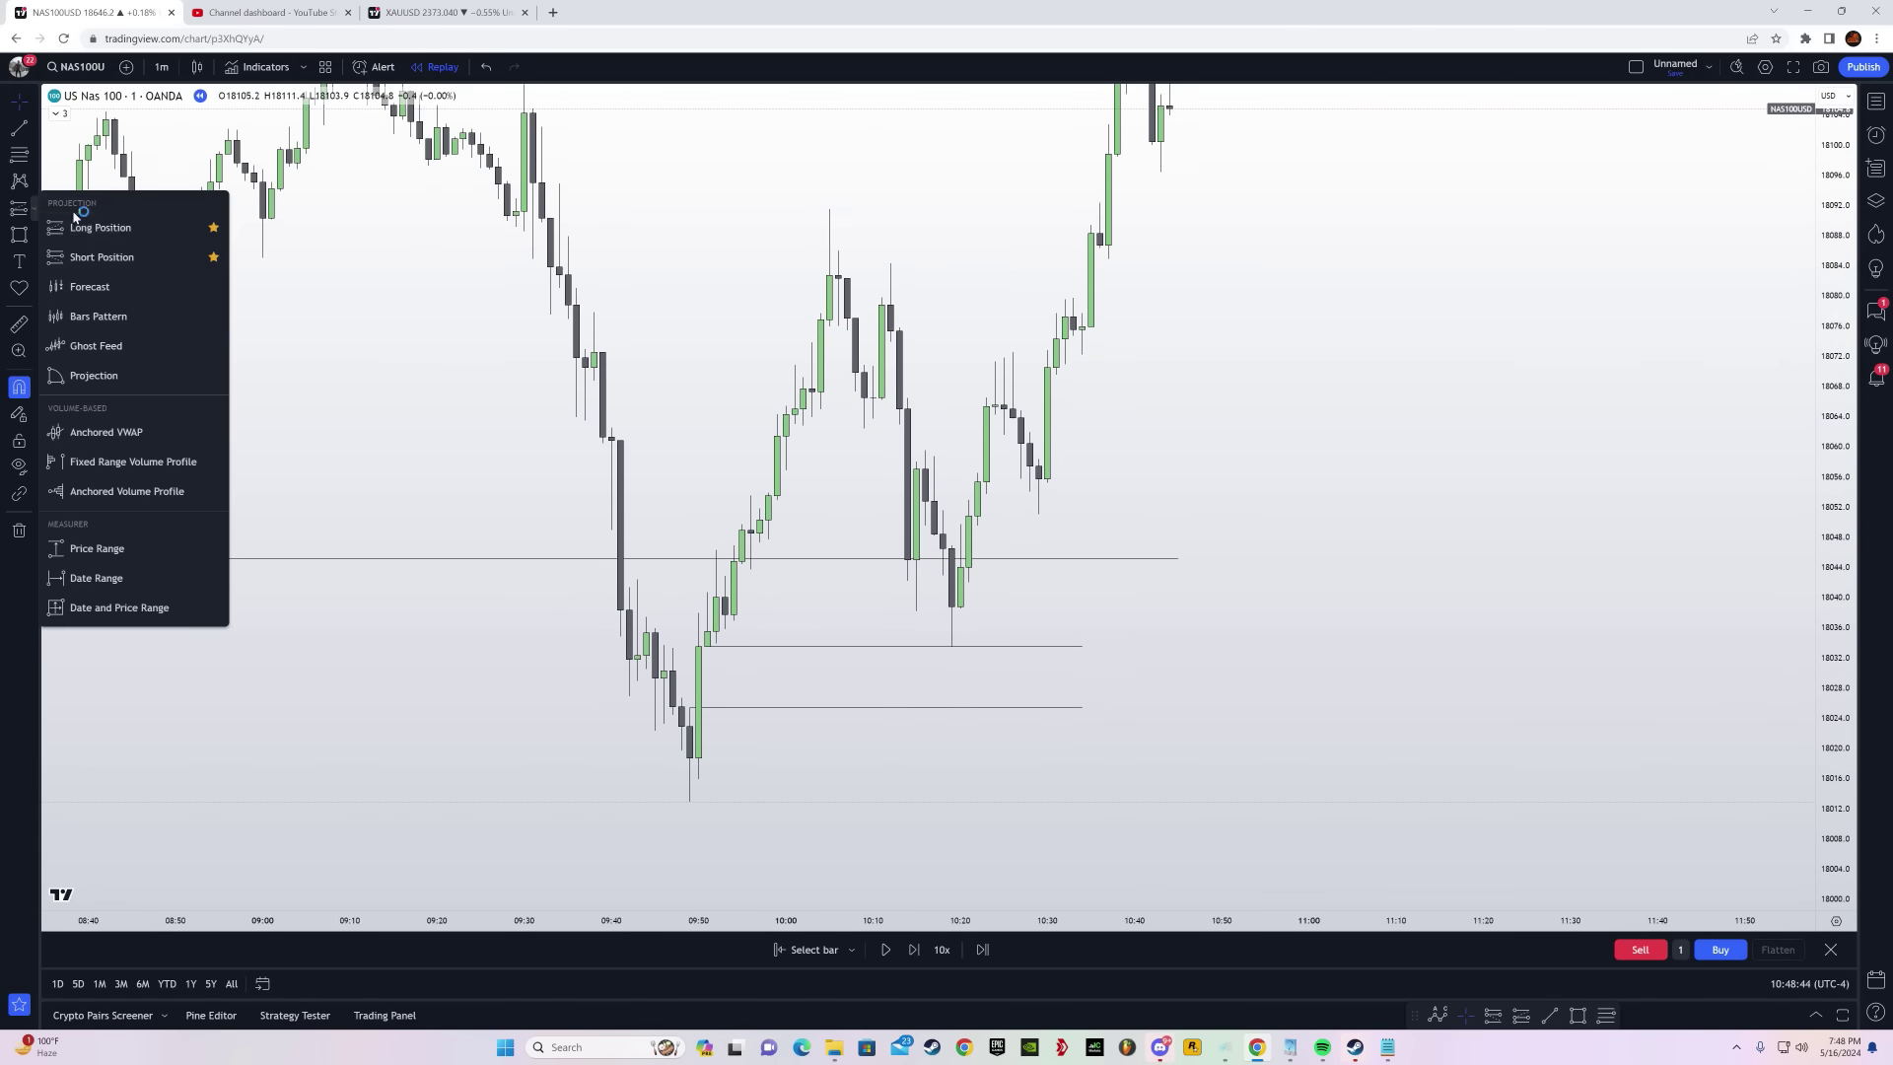
pyautogui.click(89, 222)
pyautogui.click(922, 652)
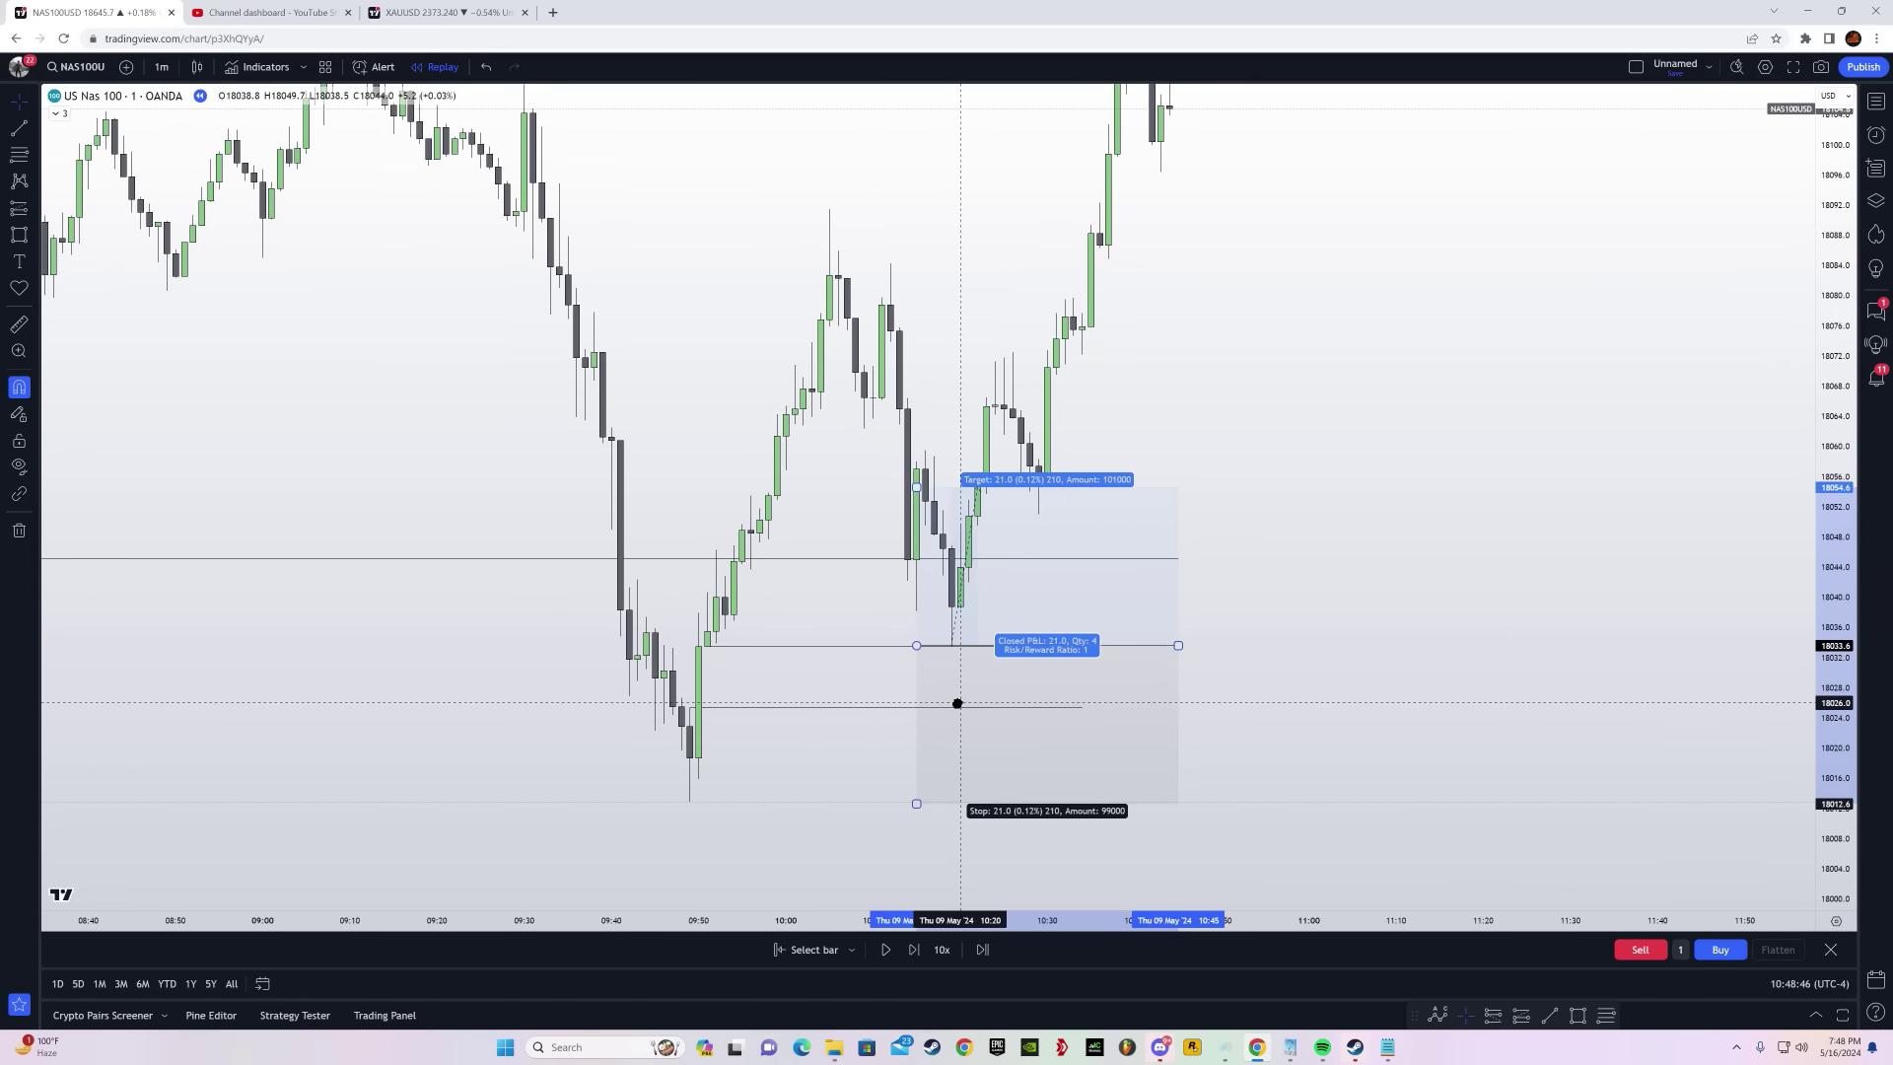
pyautogui.moveTo(913, 809); pyautogui.dragTo(916, 803)
pyautogui.moveTo(922, 436); pyautogui.dragTo(949, 200)
pyautogui.moveTo(823, 513); pyautogui.dragTo(882, 307)
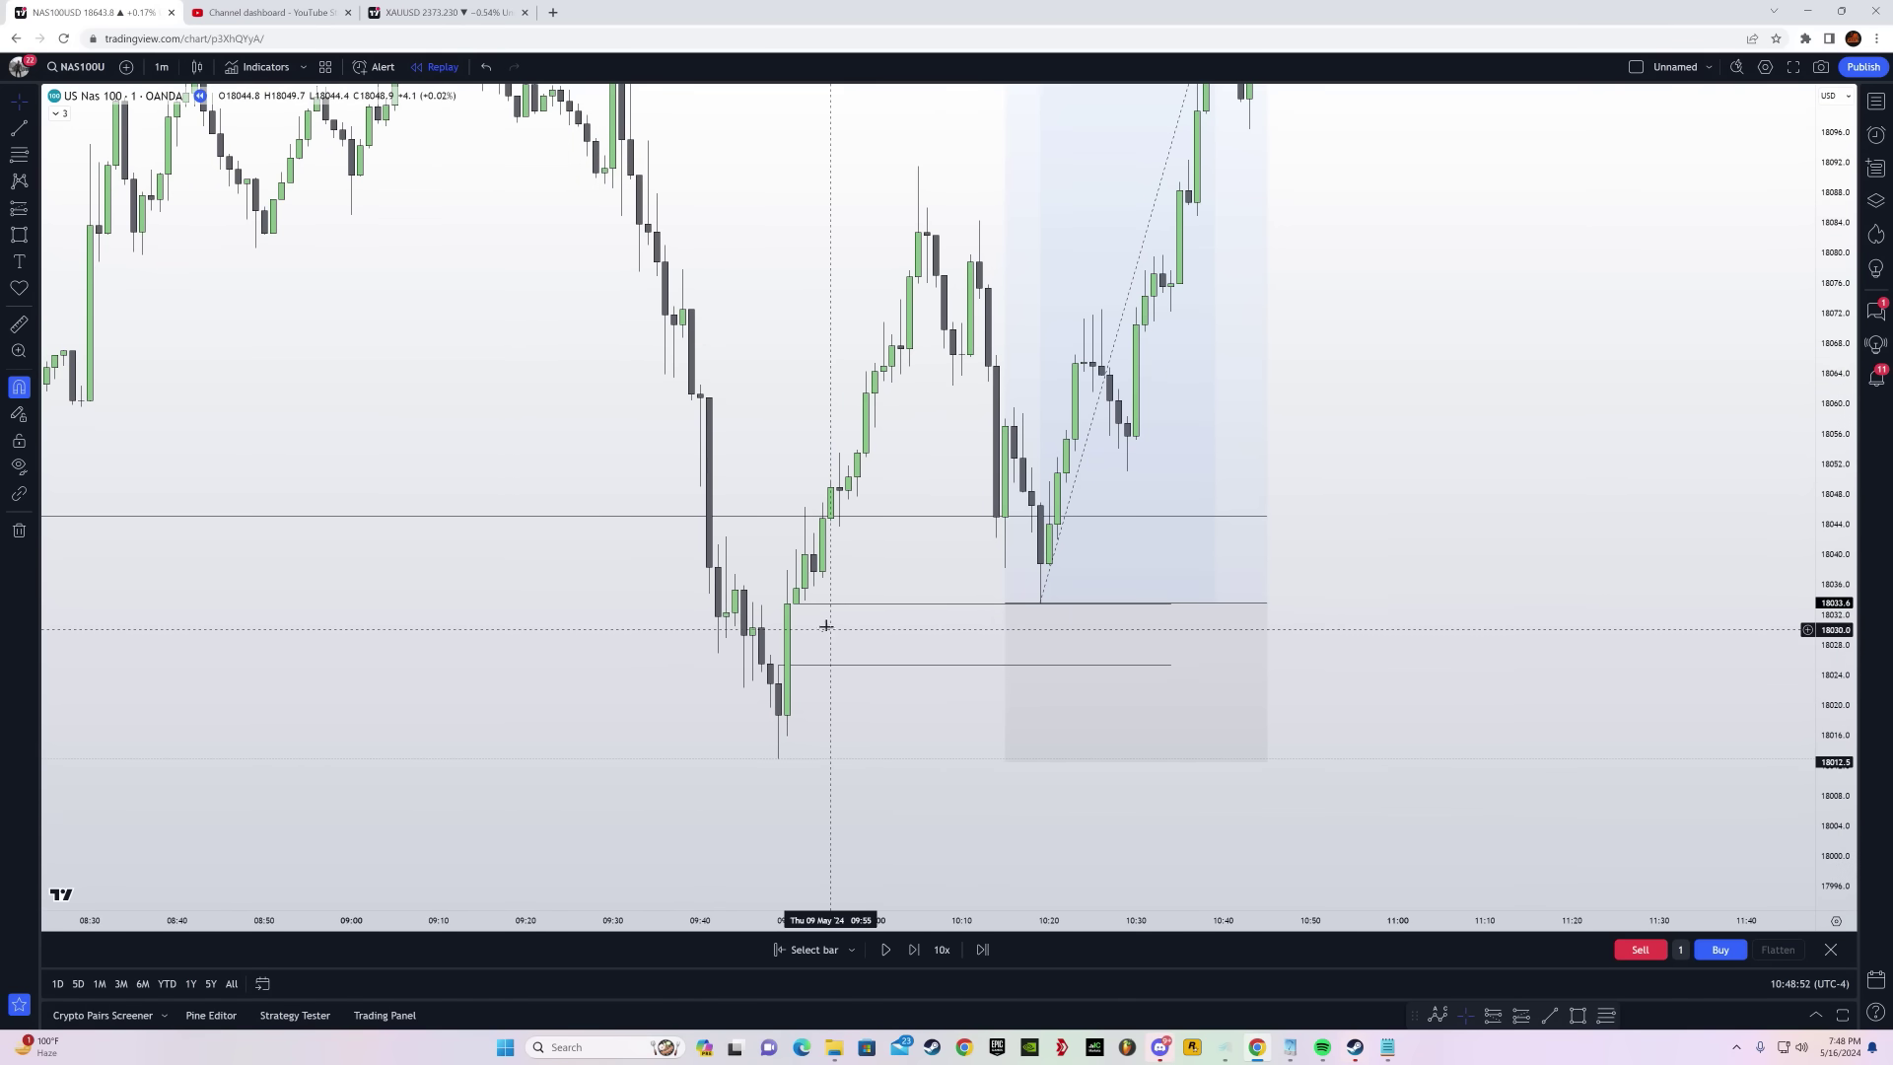
pyautogui.moveTo(937, 567); pyautogui.dragTo(903, 743)
pyautogui.moveTo(743, 412); pyautogui.dragTo(862, 405)
pyautogui.moveTo(1830, 627); pyautogui.dragTo(1812, 566)
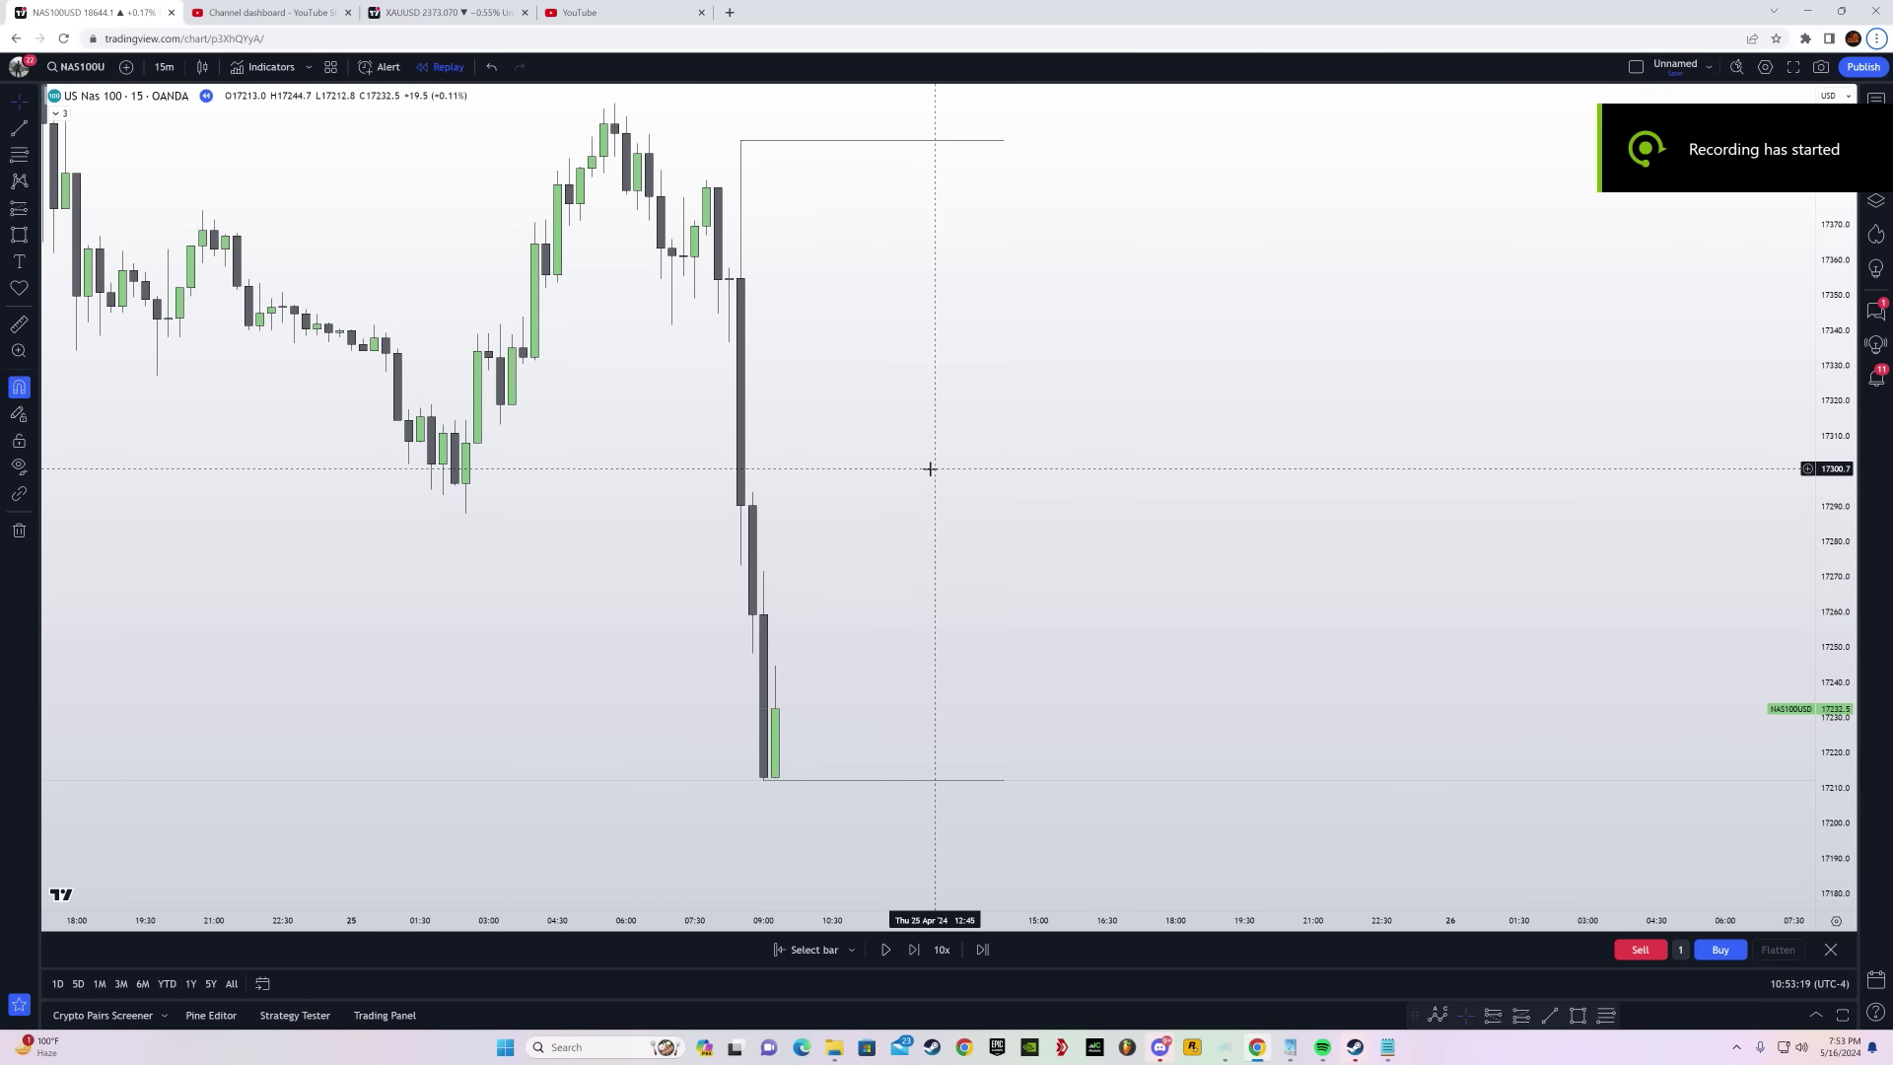
# Examine the 25 April 15-minute chart's morning drop and its marked high and low before the 9:30 open
pyautogui.moveTo(929, 469); pyautogui.dragTo(1035, 524)
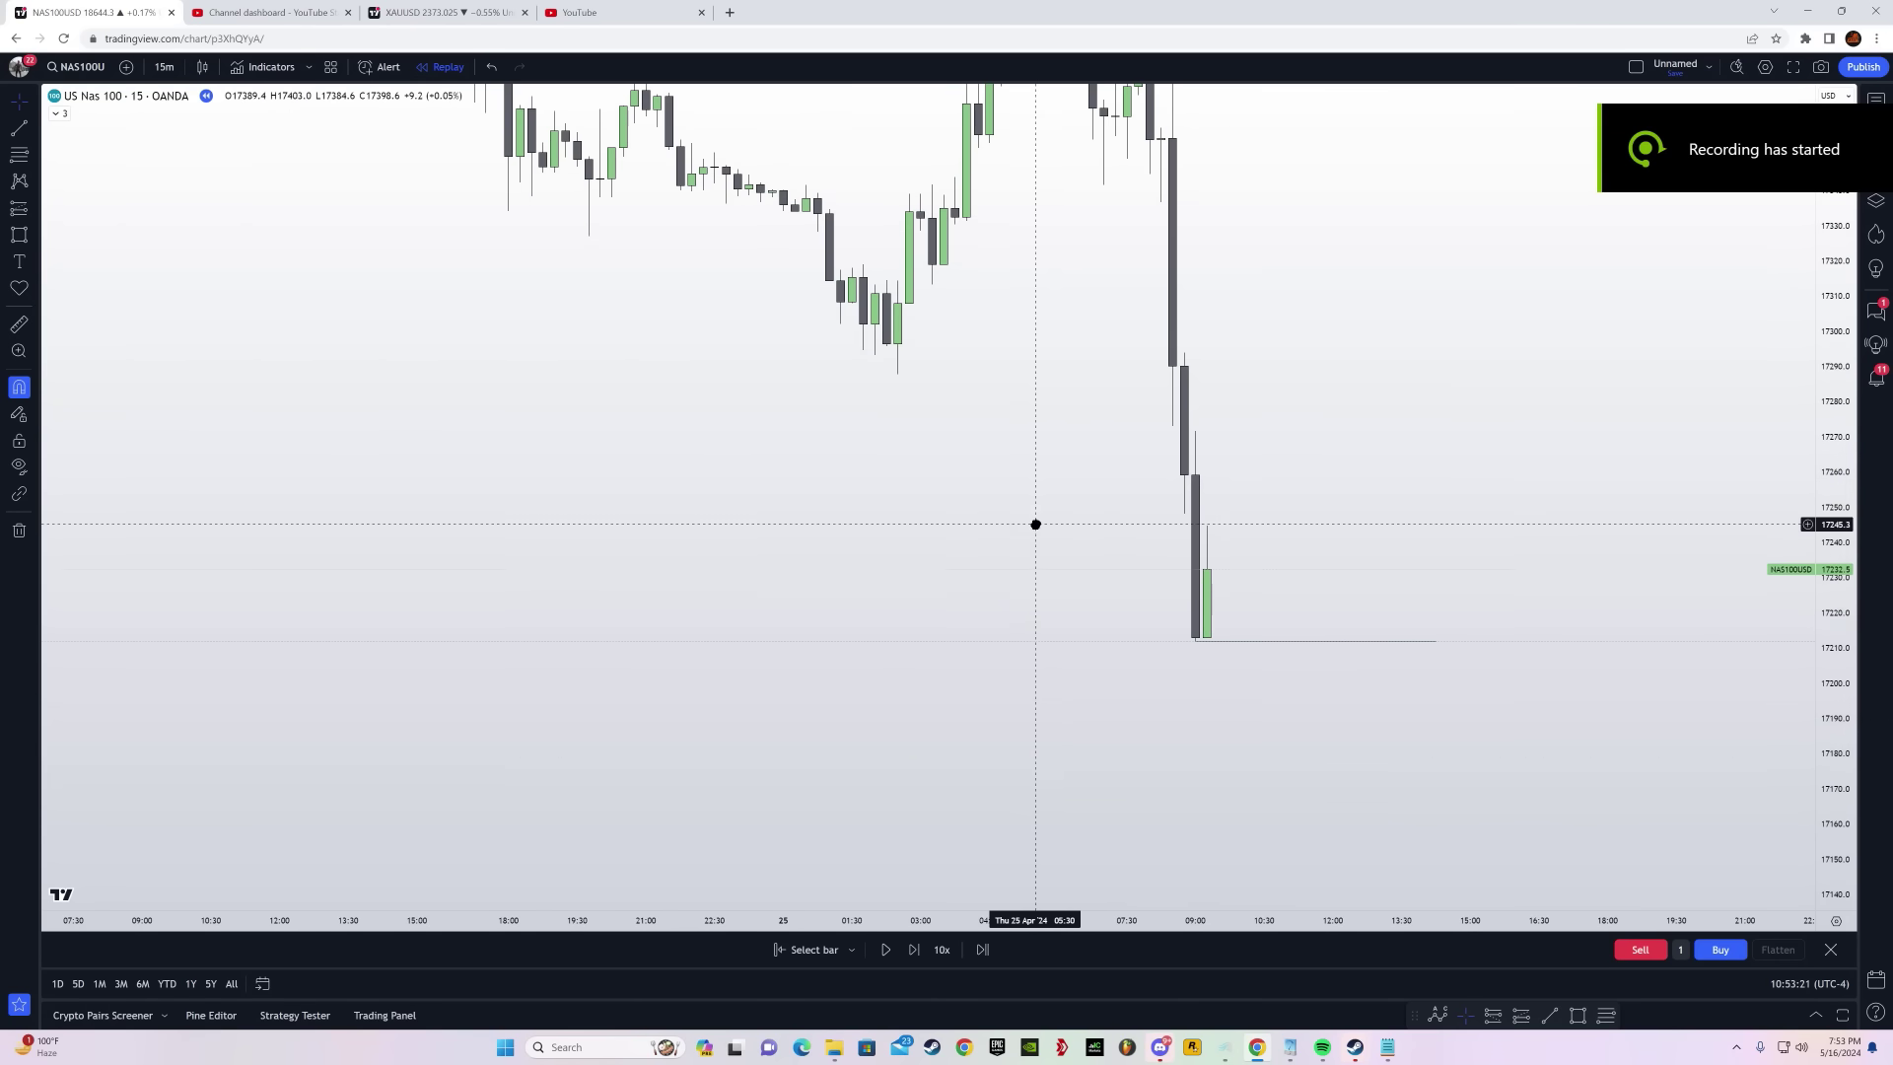
pyautogui.moveTo(1278, 920); pyautogui.dragTo(1015, 920)
pyautogui.moveTo(1832, 816); pyautogui.dragTo(1548, 514)
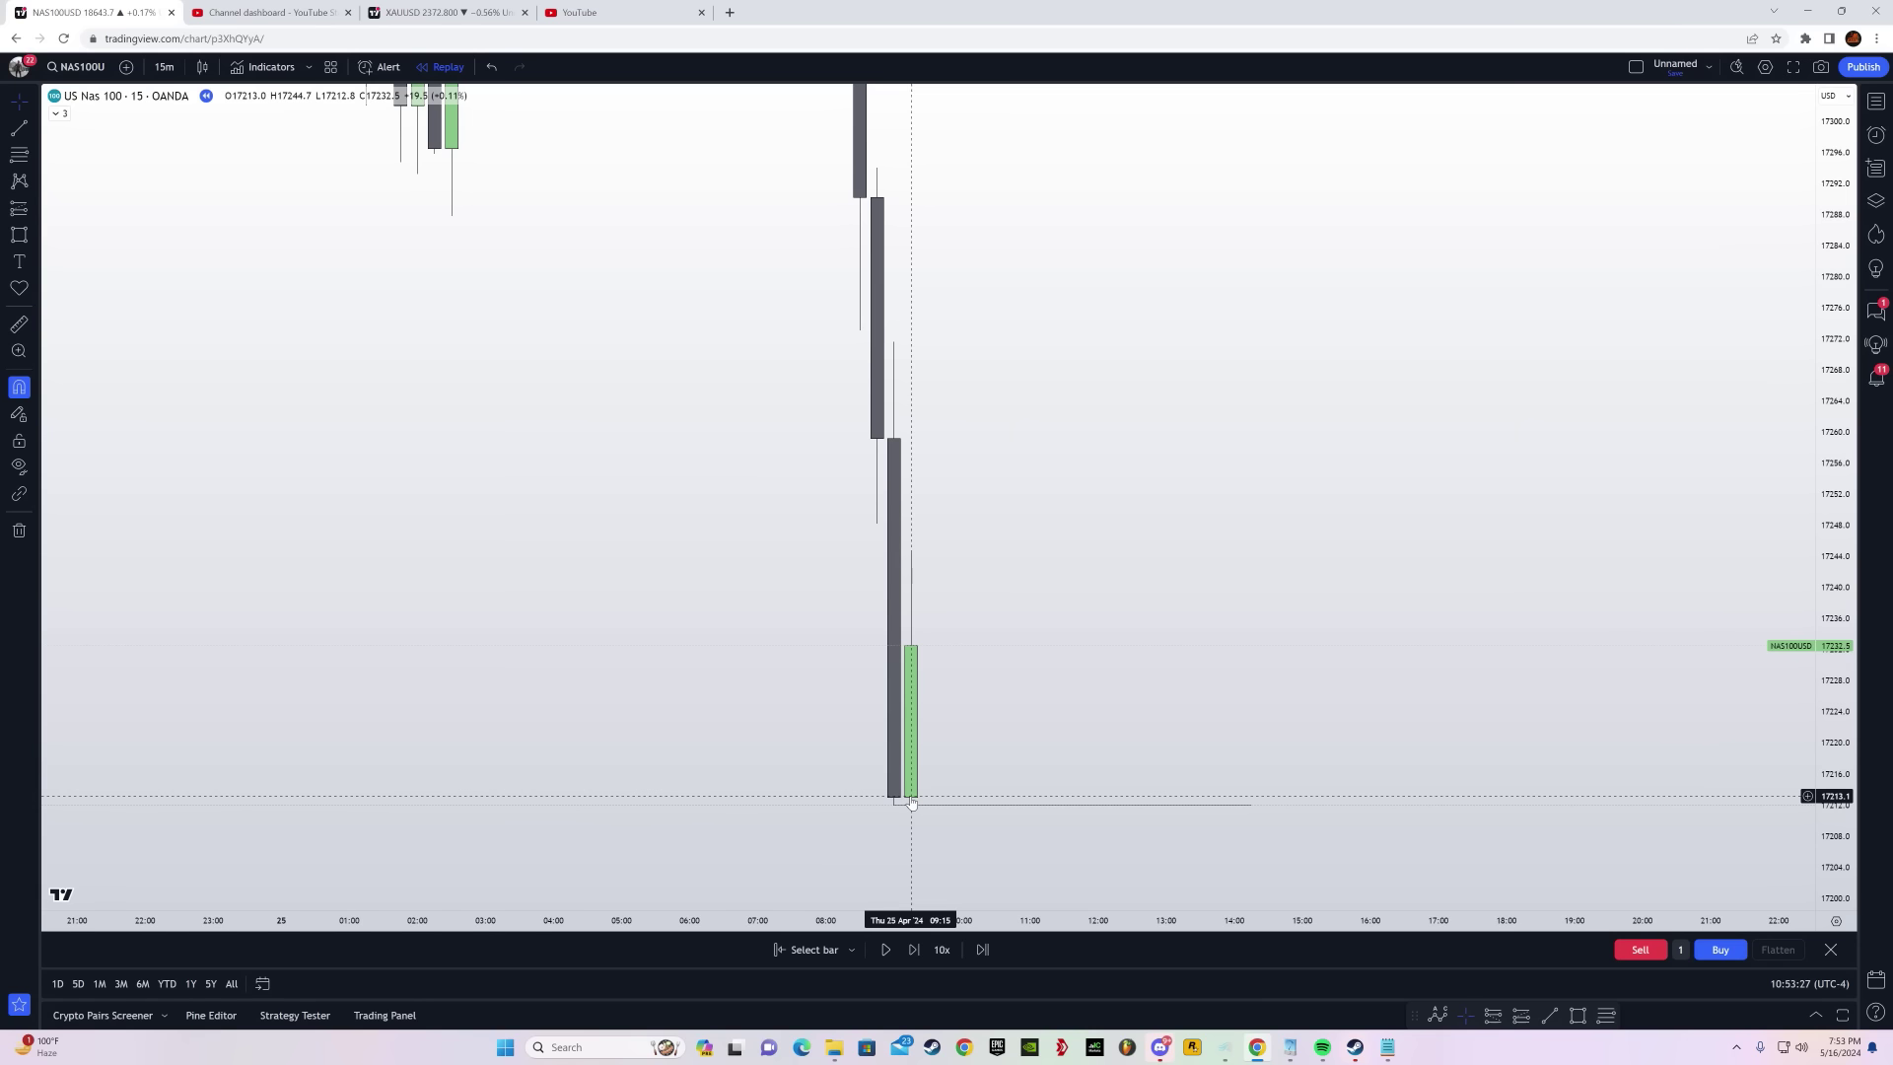
pyautogui.moveTo(1832, 730); pyautogui.dragTo(1765, 934)
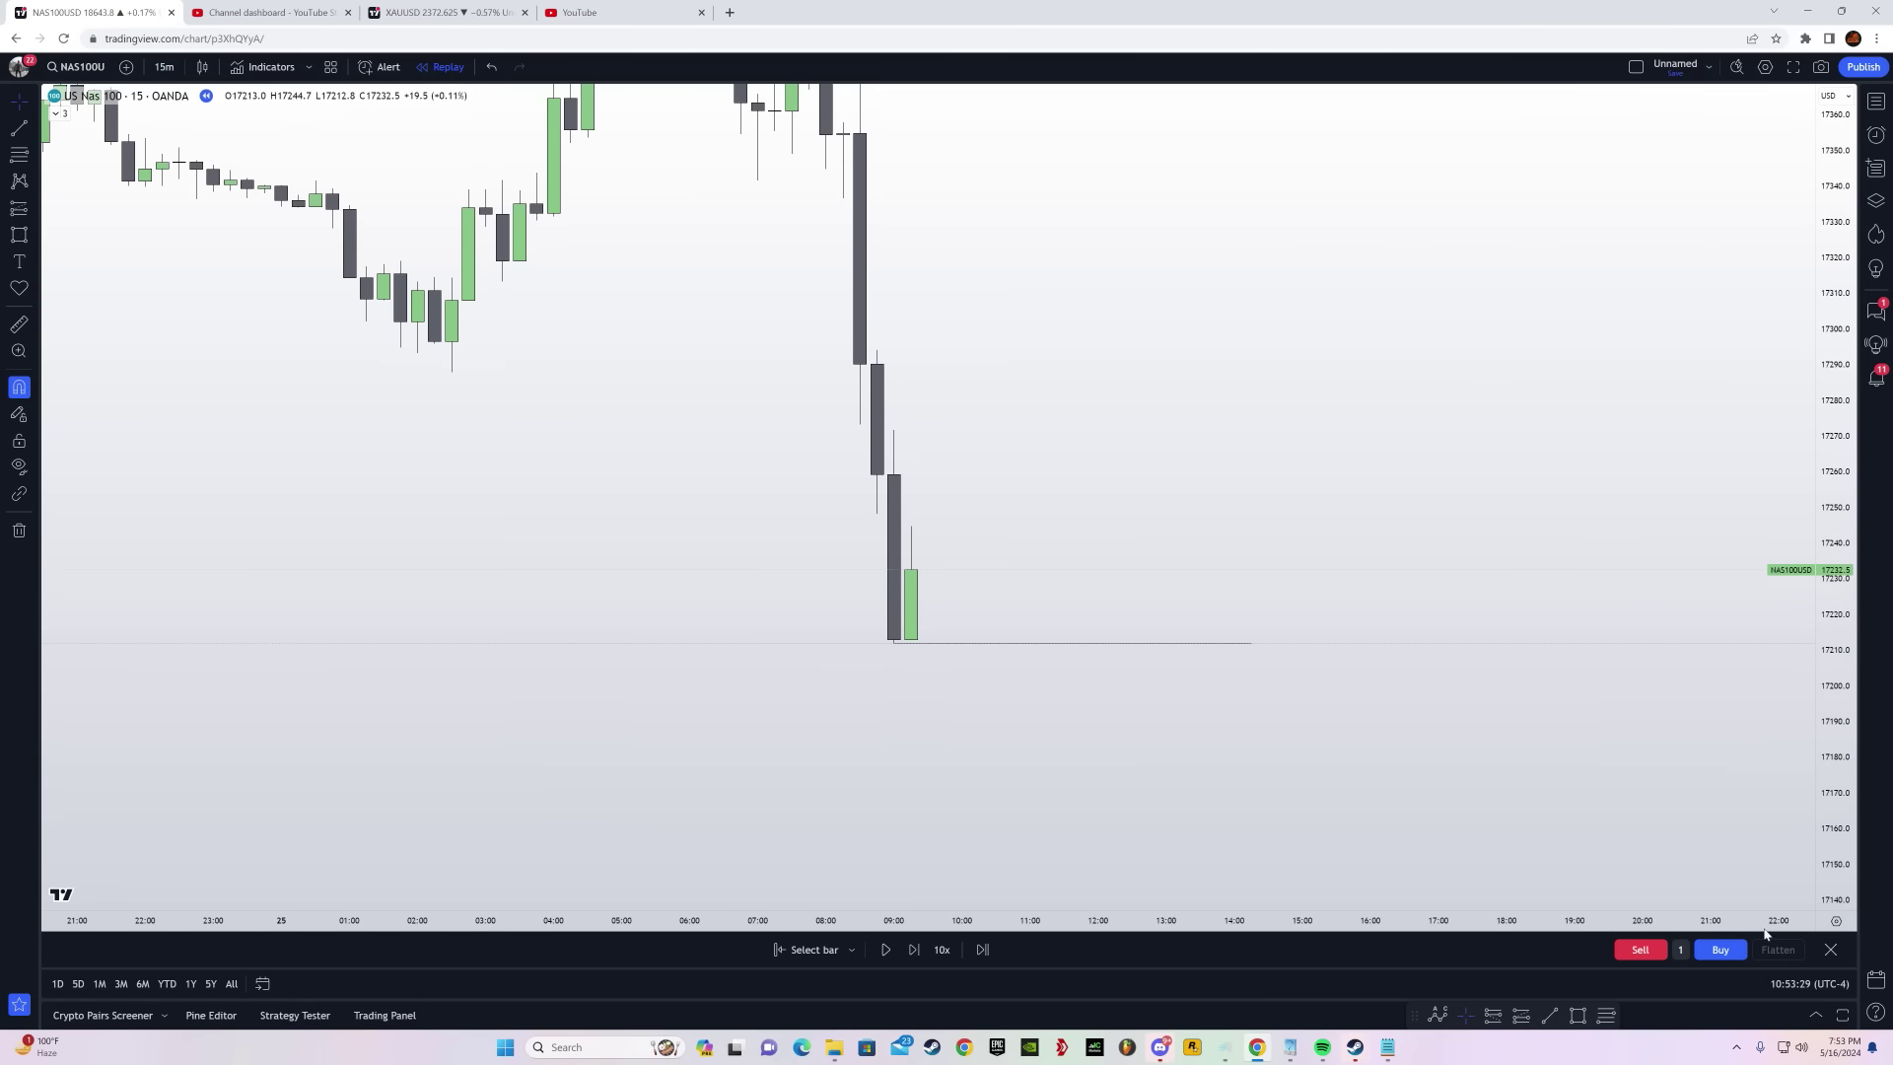
pyautogui.moveTo(1782, 545); pyautogui.dragTo(1836, 716)
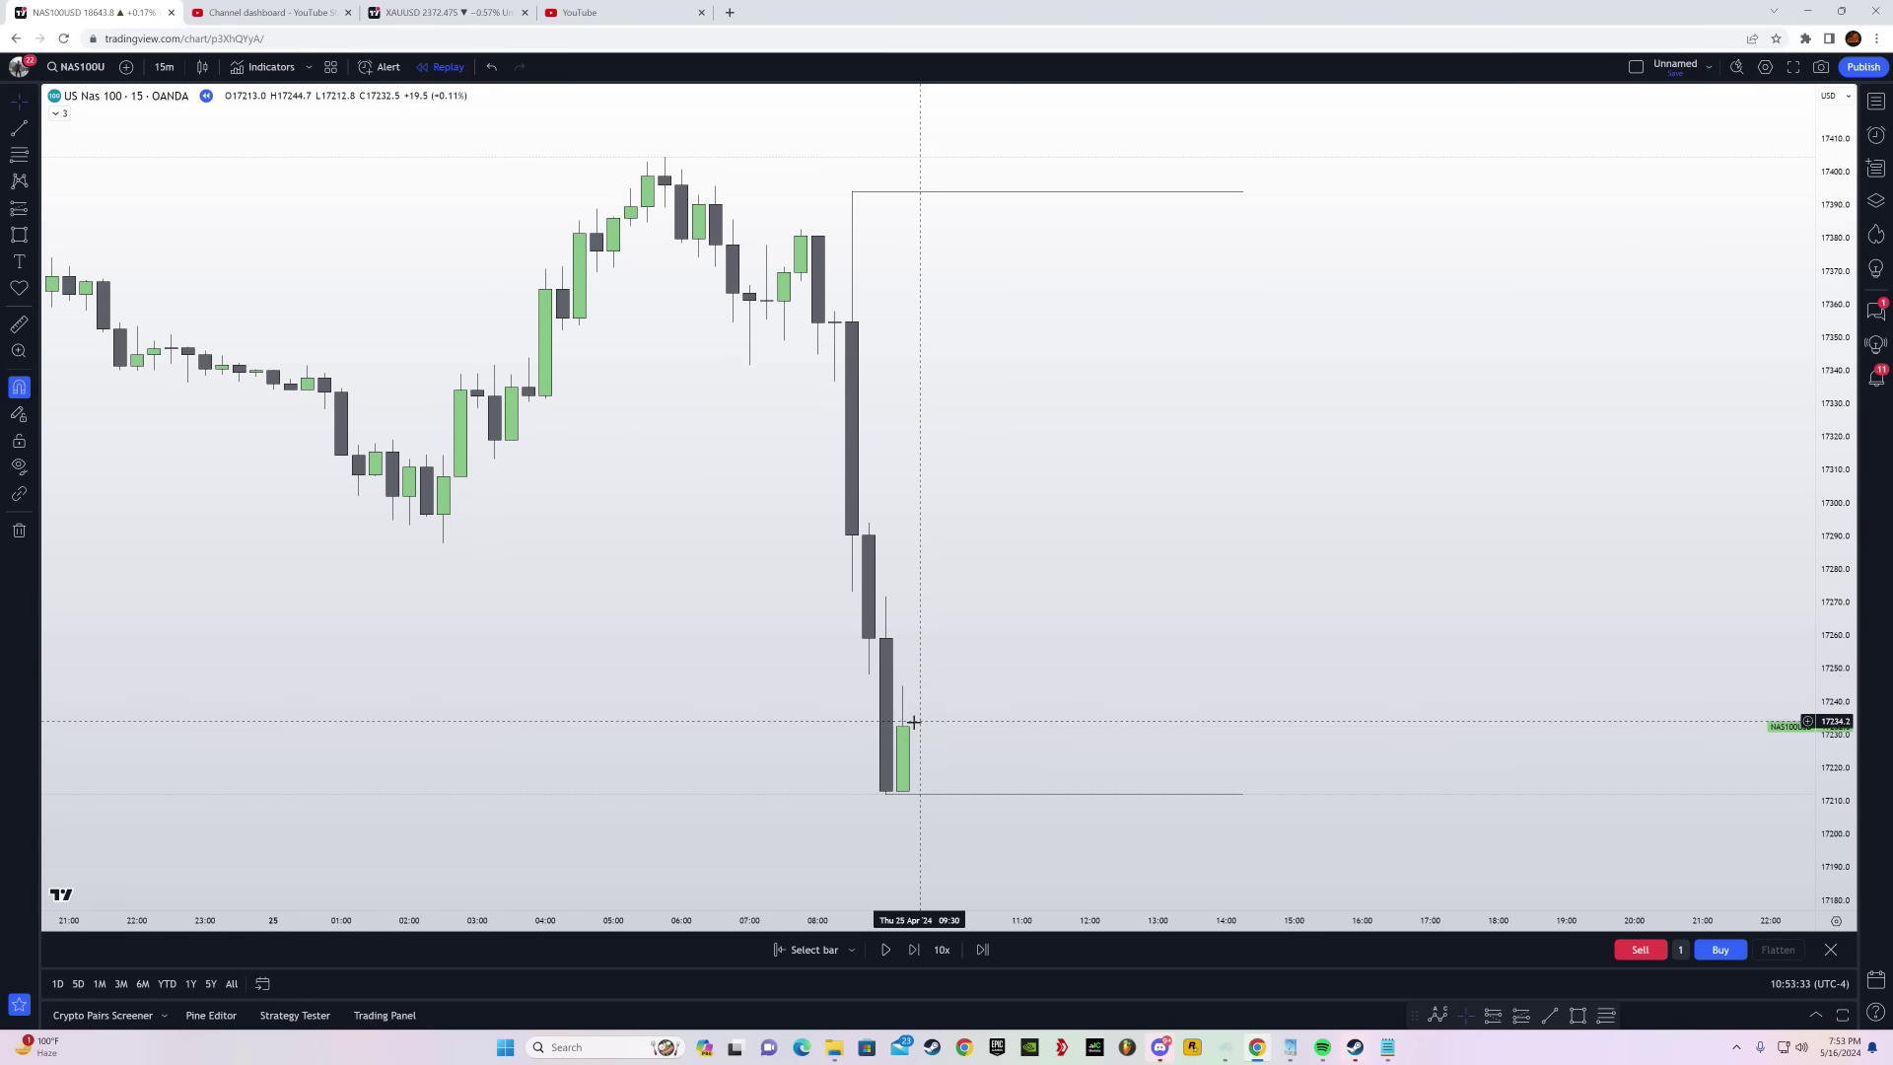
pyautogui.moveTo(1050, 709)
pyautogui.mouseDown()
pyautogui.moveTo(1018, 742)
pyautogui.moveTo(1049, 739)
pyautogui.mouseUp()
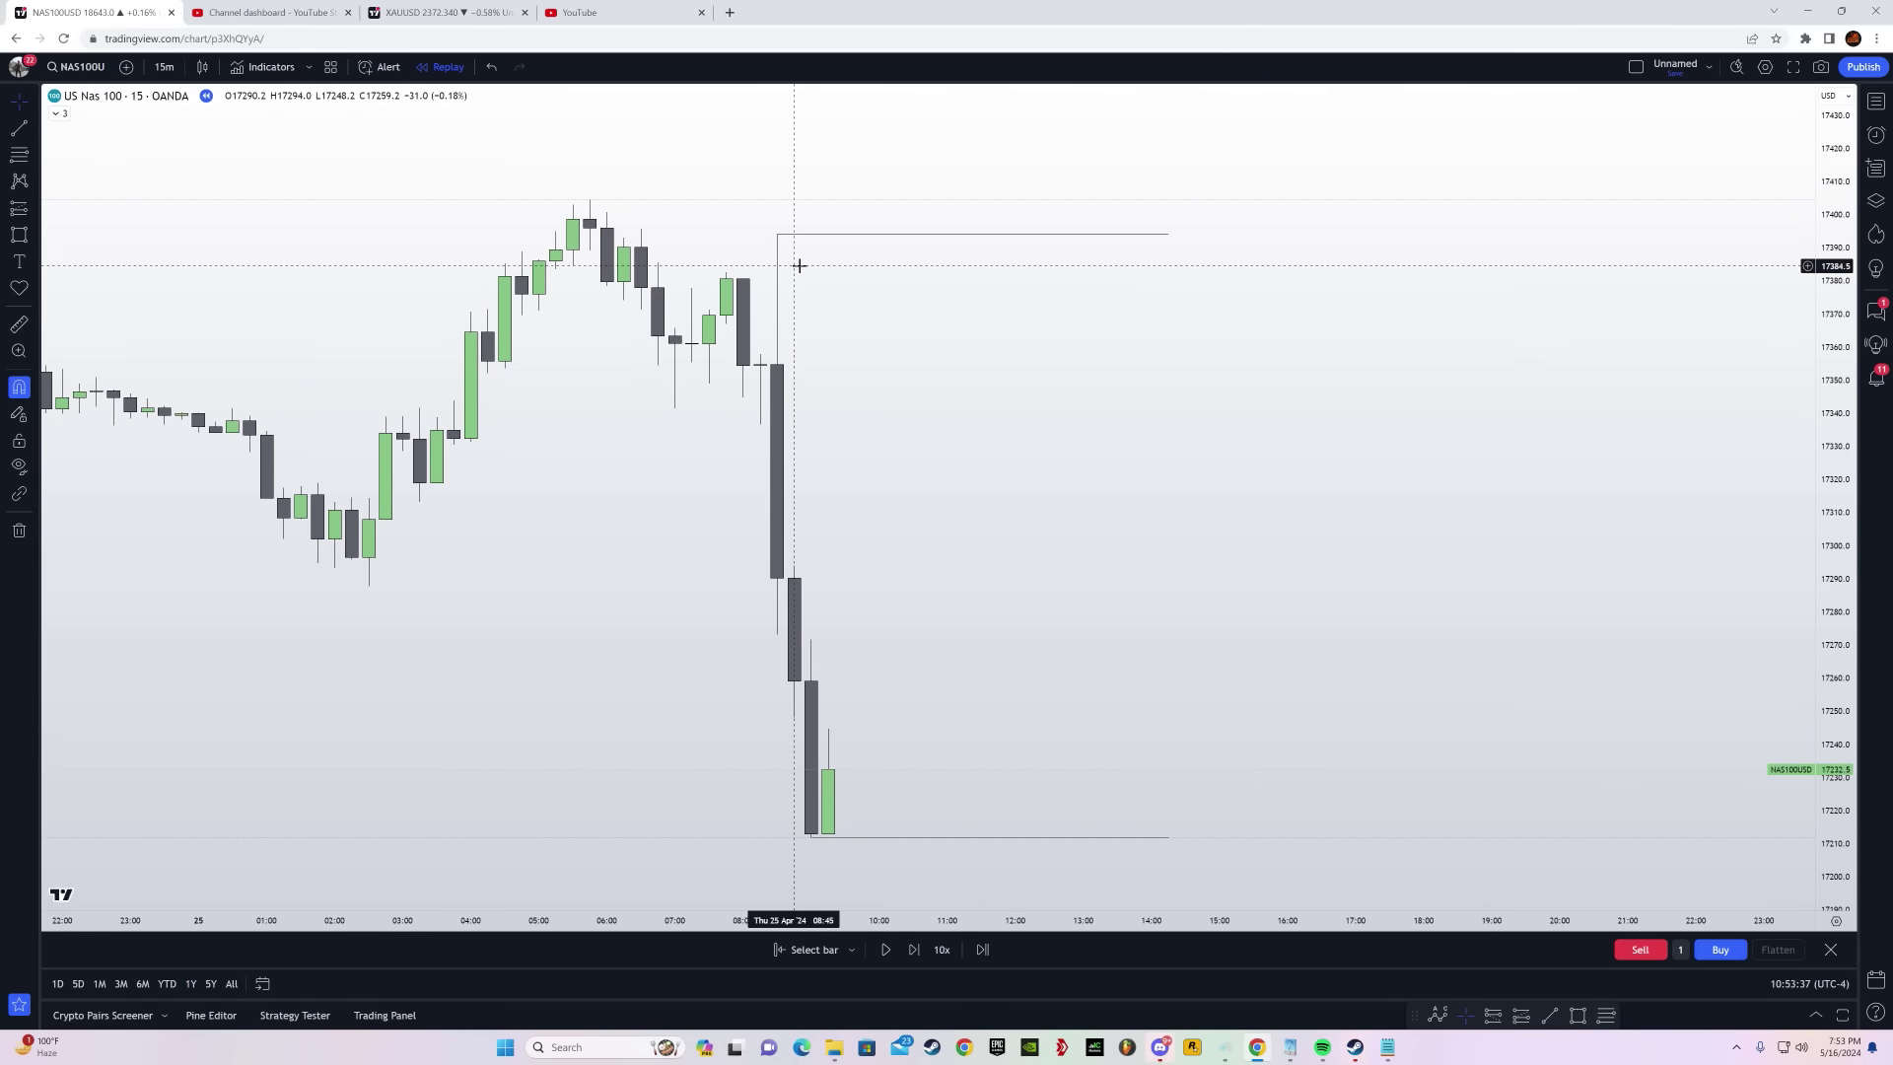
pyautogui.moveTo(786, 259); pyautogui.dragTo(980, 211)
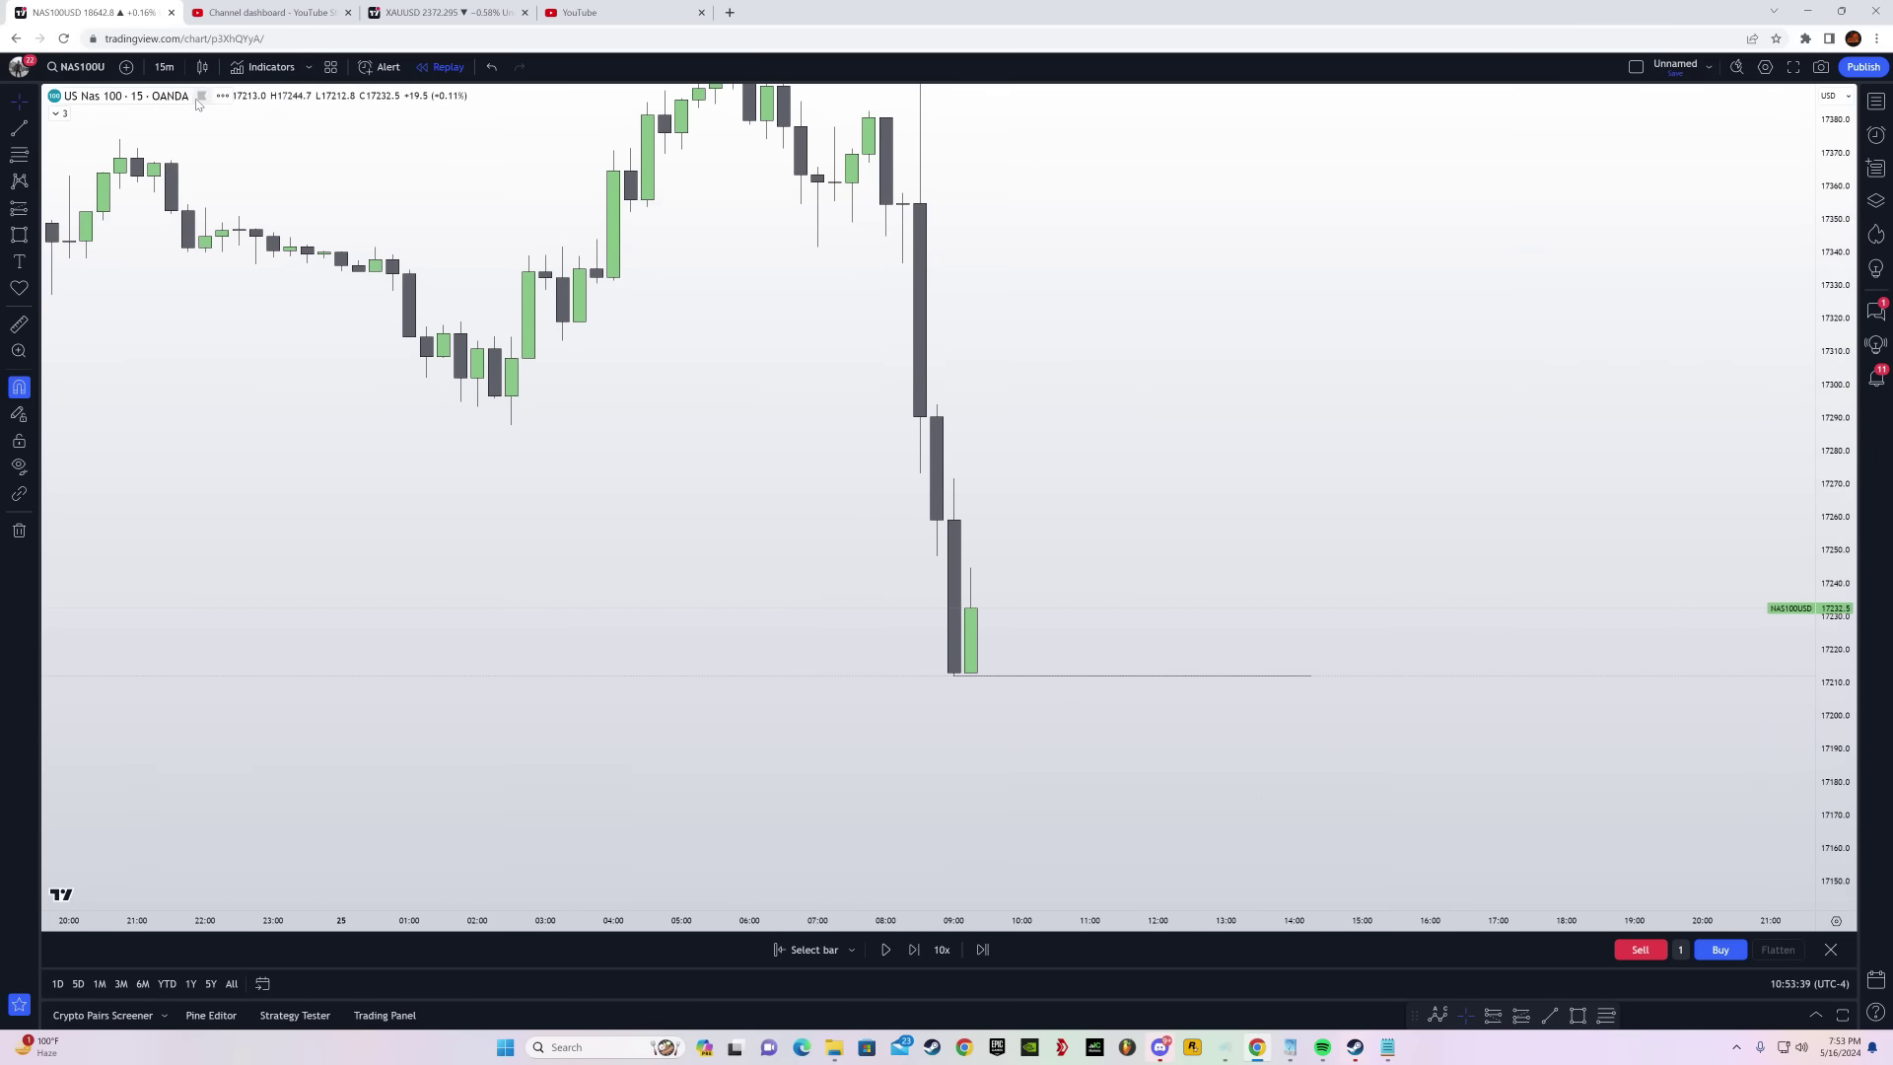
# Switch the 25 April chart to 1-minute candles and advance the replay through the 9:30 open to the 9:34 candle
pyautogui.click(164, 66)
pyautogui.click(196, 267)
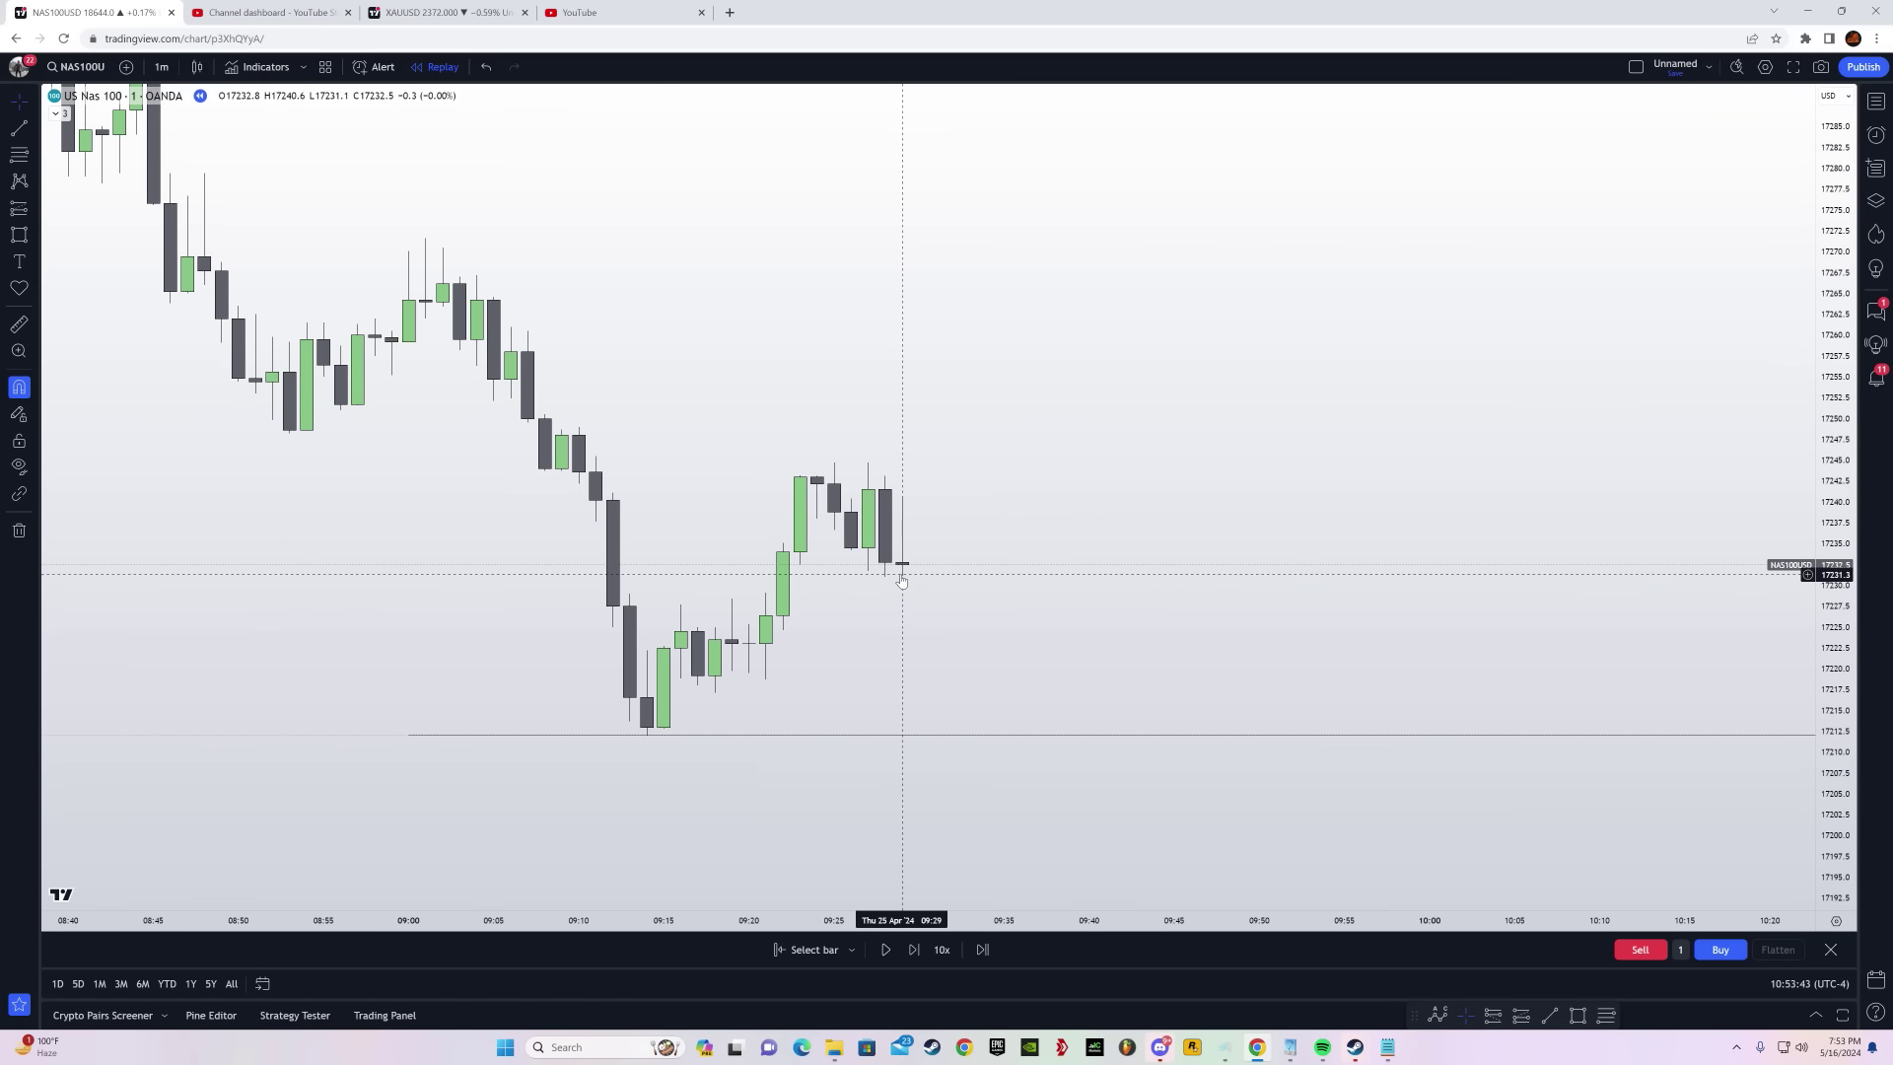
pyautogui.click(914, 949)
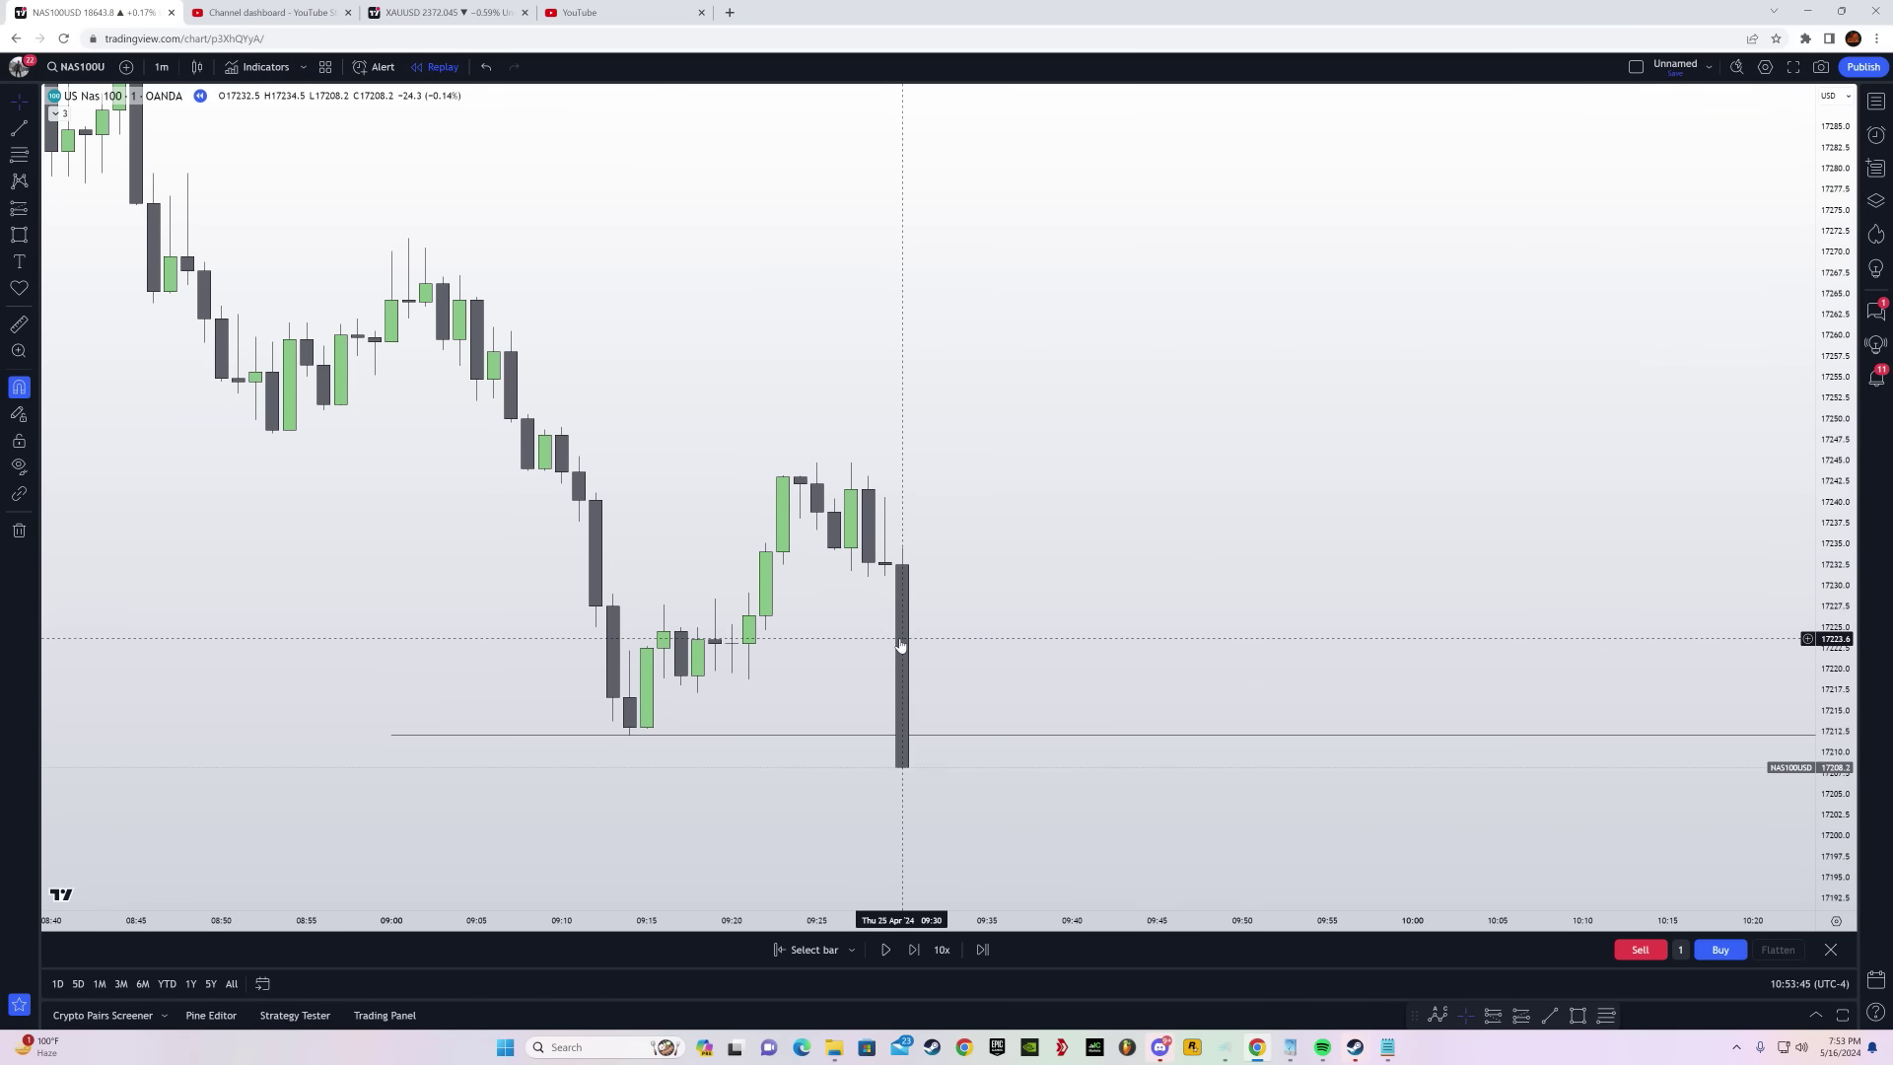
pyautogui.moveTo(1024, 673); pyautogui.dragTo(996, 592)
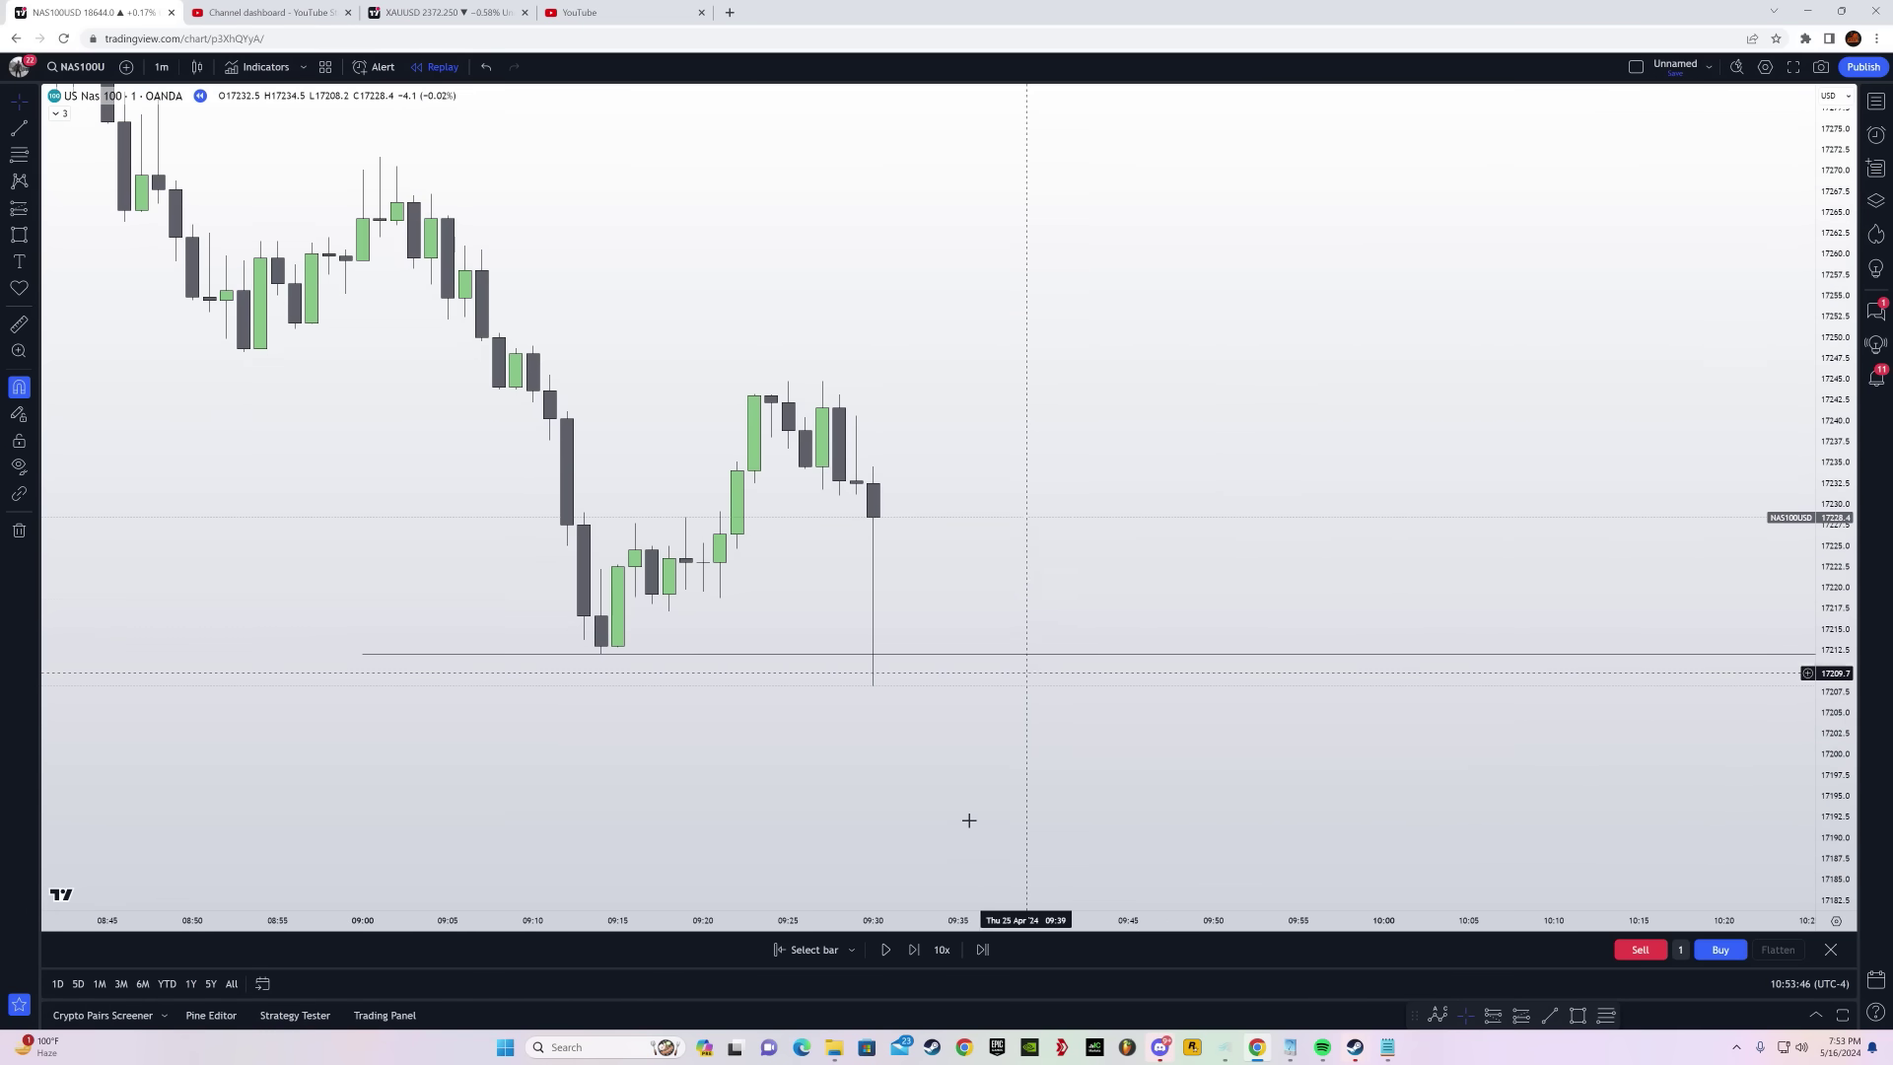
pyautogui.click(912, 951)
pyautogui.click(912, 951)
pyautogui.click(912, 951)
pyautogui.click(912, 951)
pyautogui.moveTo(1150, 753); pyautogui.dragTo(1103, 601)
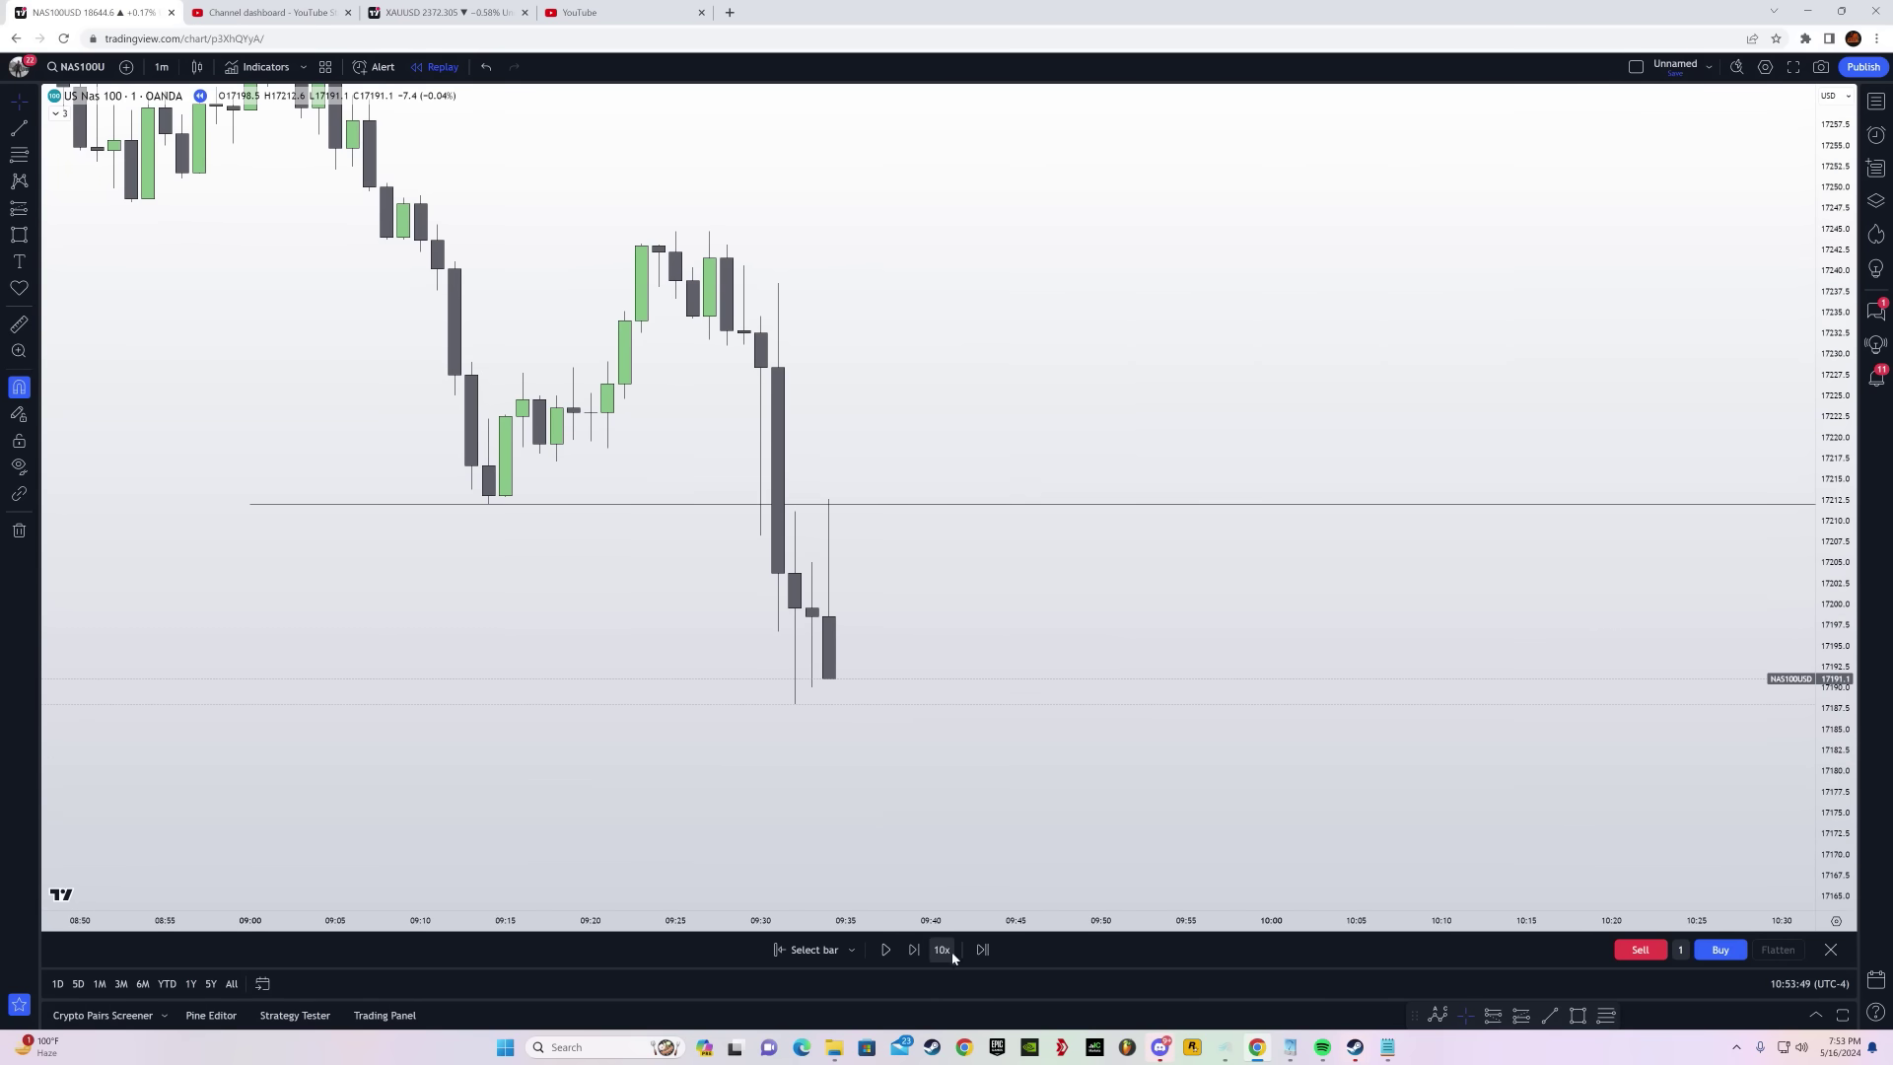
# Continue the 25 April replay candle by candle from 9:34 to 9:45
pyautogui.click(915, 950)
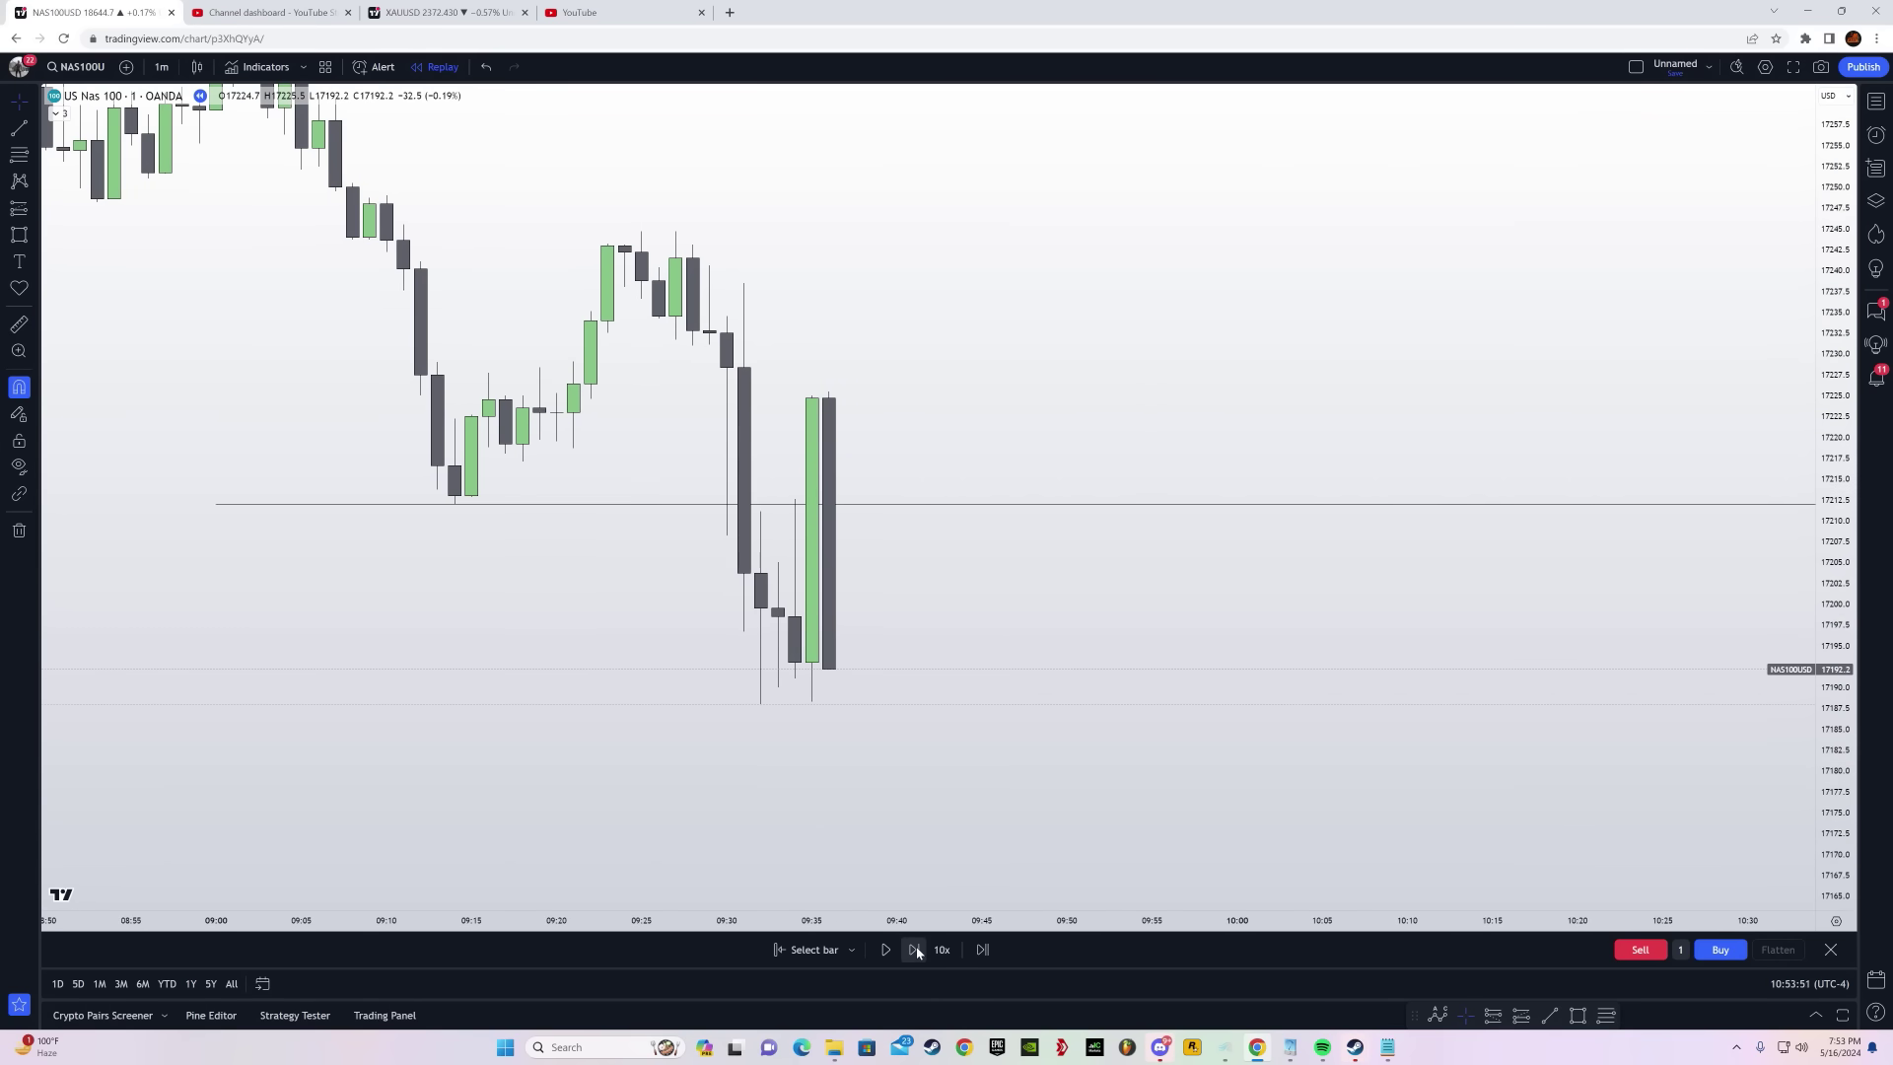
pyautogui.click(915, 950)
pyautogui.click(915, 950)
pyautogui.click(915, 949)
pyautogui.click(915, 949)
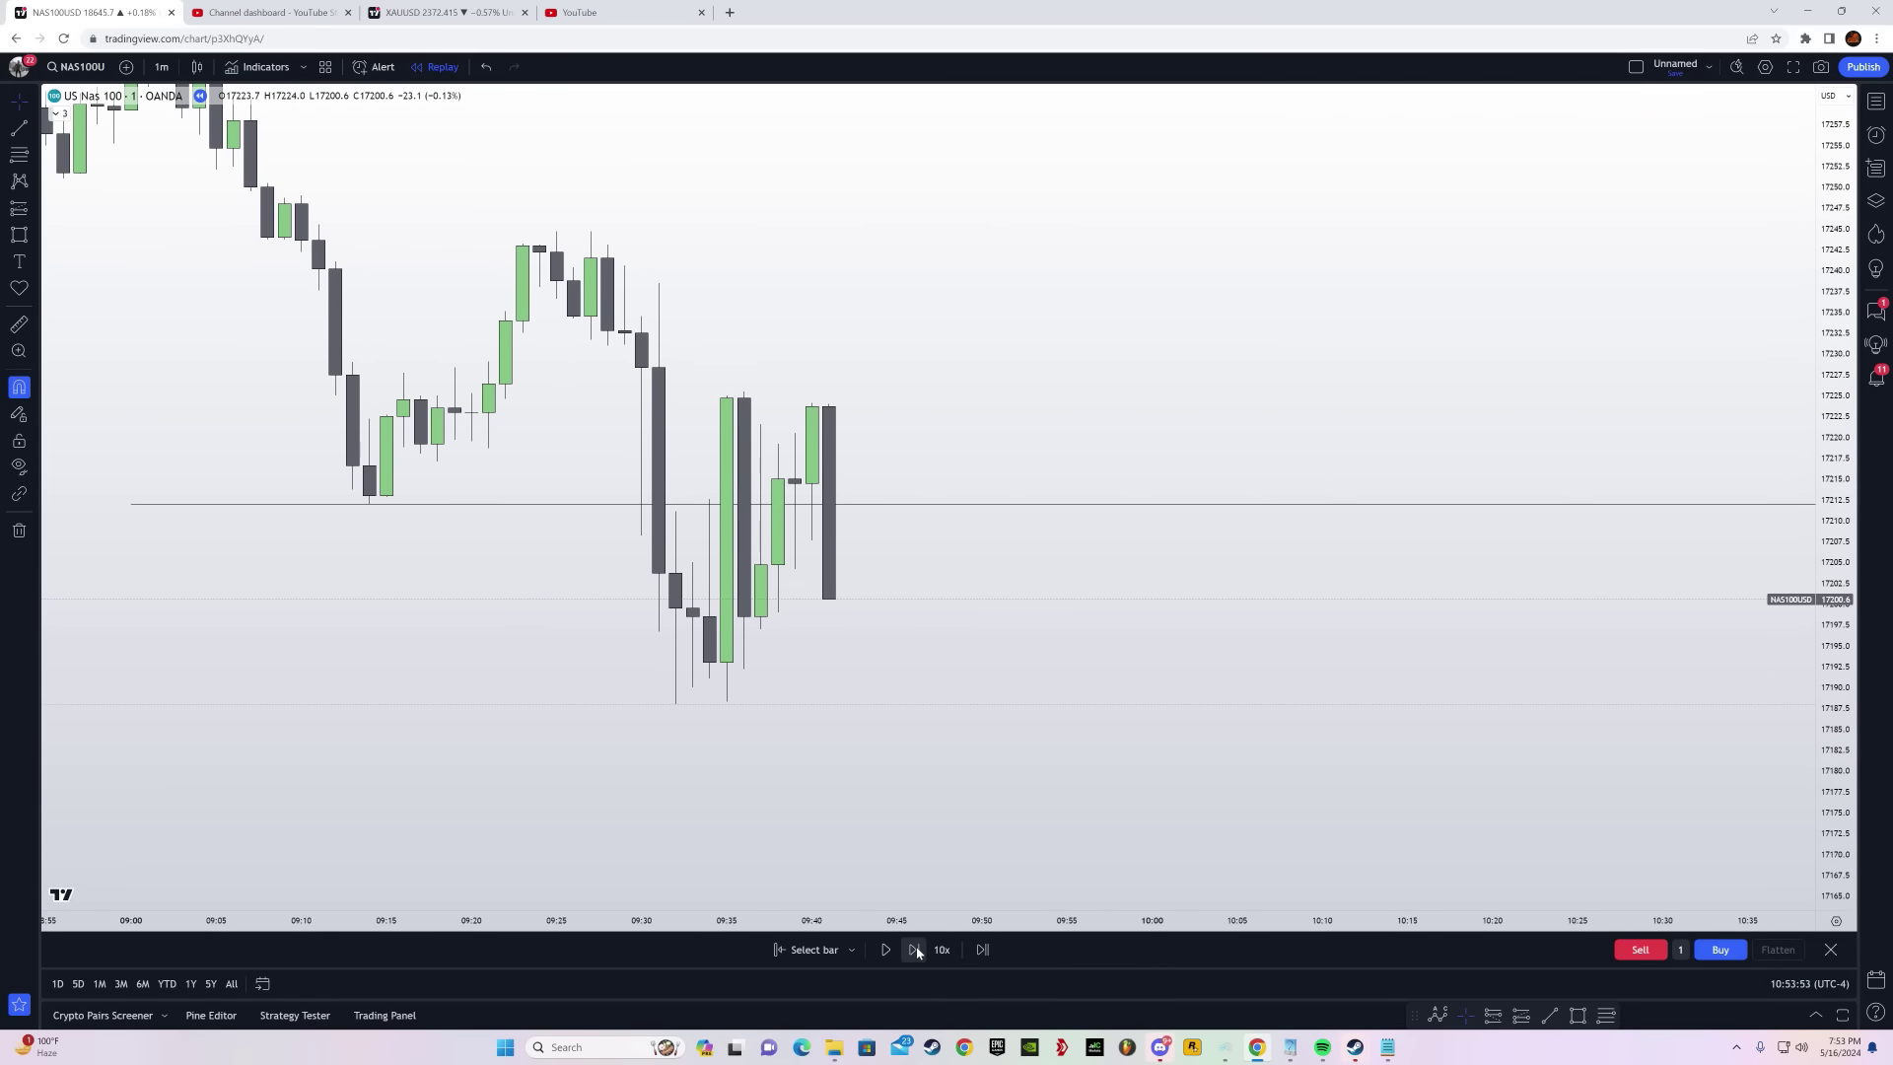
pyautogui.click(915, 949)
pyautogui.click(915, 949)
pyautogui.click(915, 950)
pyautogui.click(915, 949)
# Draw a horizontal trend line at about 17238 from the 9:31 candle's high to the 9:43 candle
pyautogui.click(19, 130)
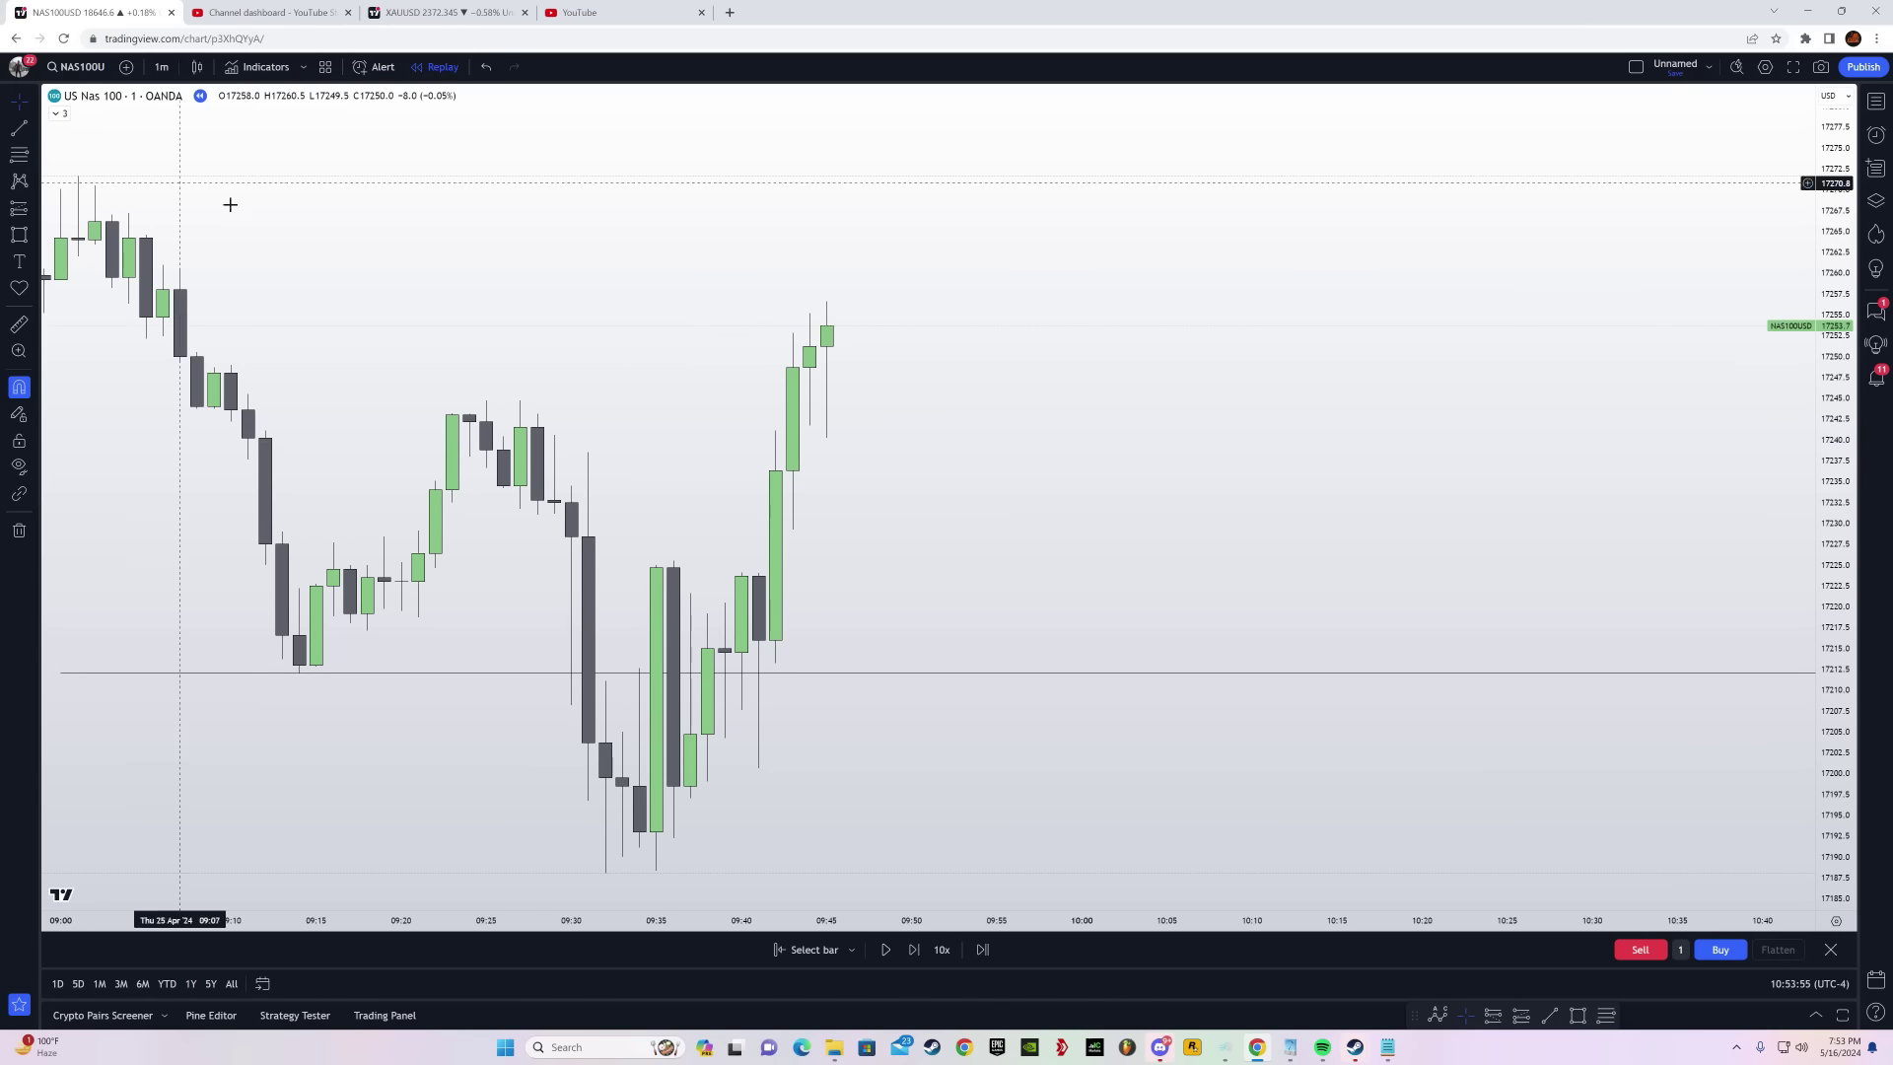
pyautogui.click(589, 431)
pyautogui.keyDown('shift'); pyautogui.click(795, 475); pyautogui.keyUp('shift')
pyautogui.moveTo(934, 492); pyautogui.dragTo(932, 477)
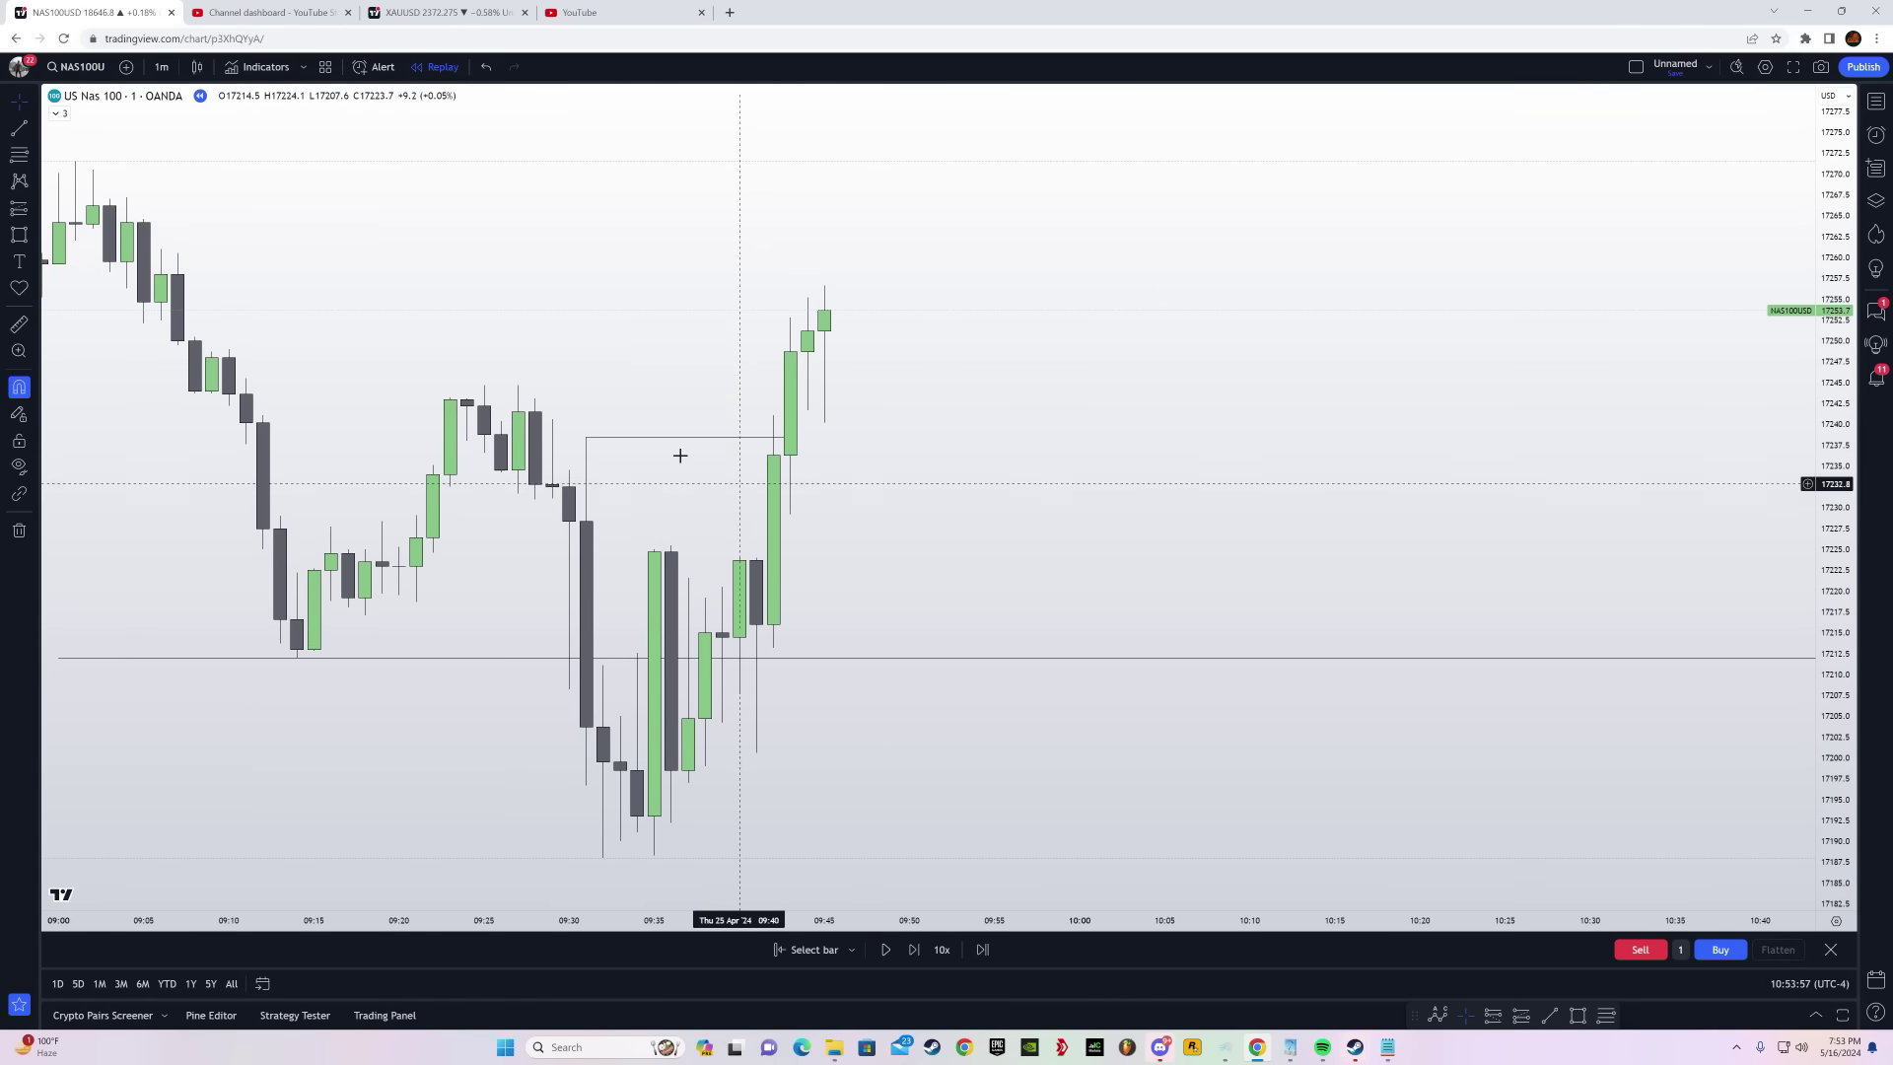
# Draw a rectangle over the 9:41 candle's range, from about 17224 to 17200.6, extending to 10:05
pyautogui.click(16, 241)
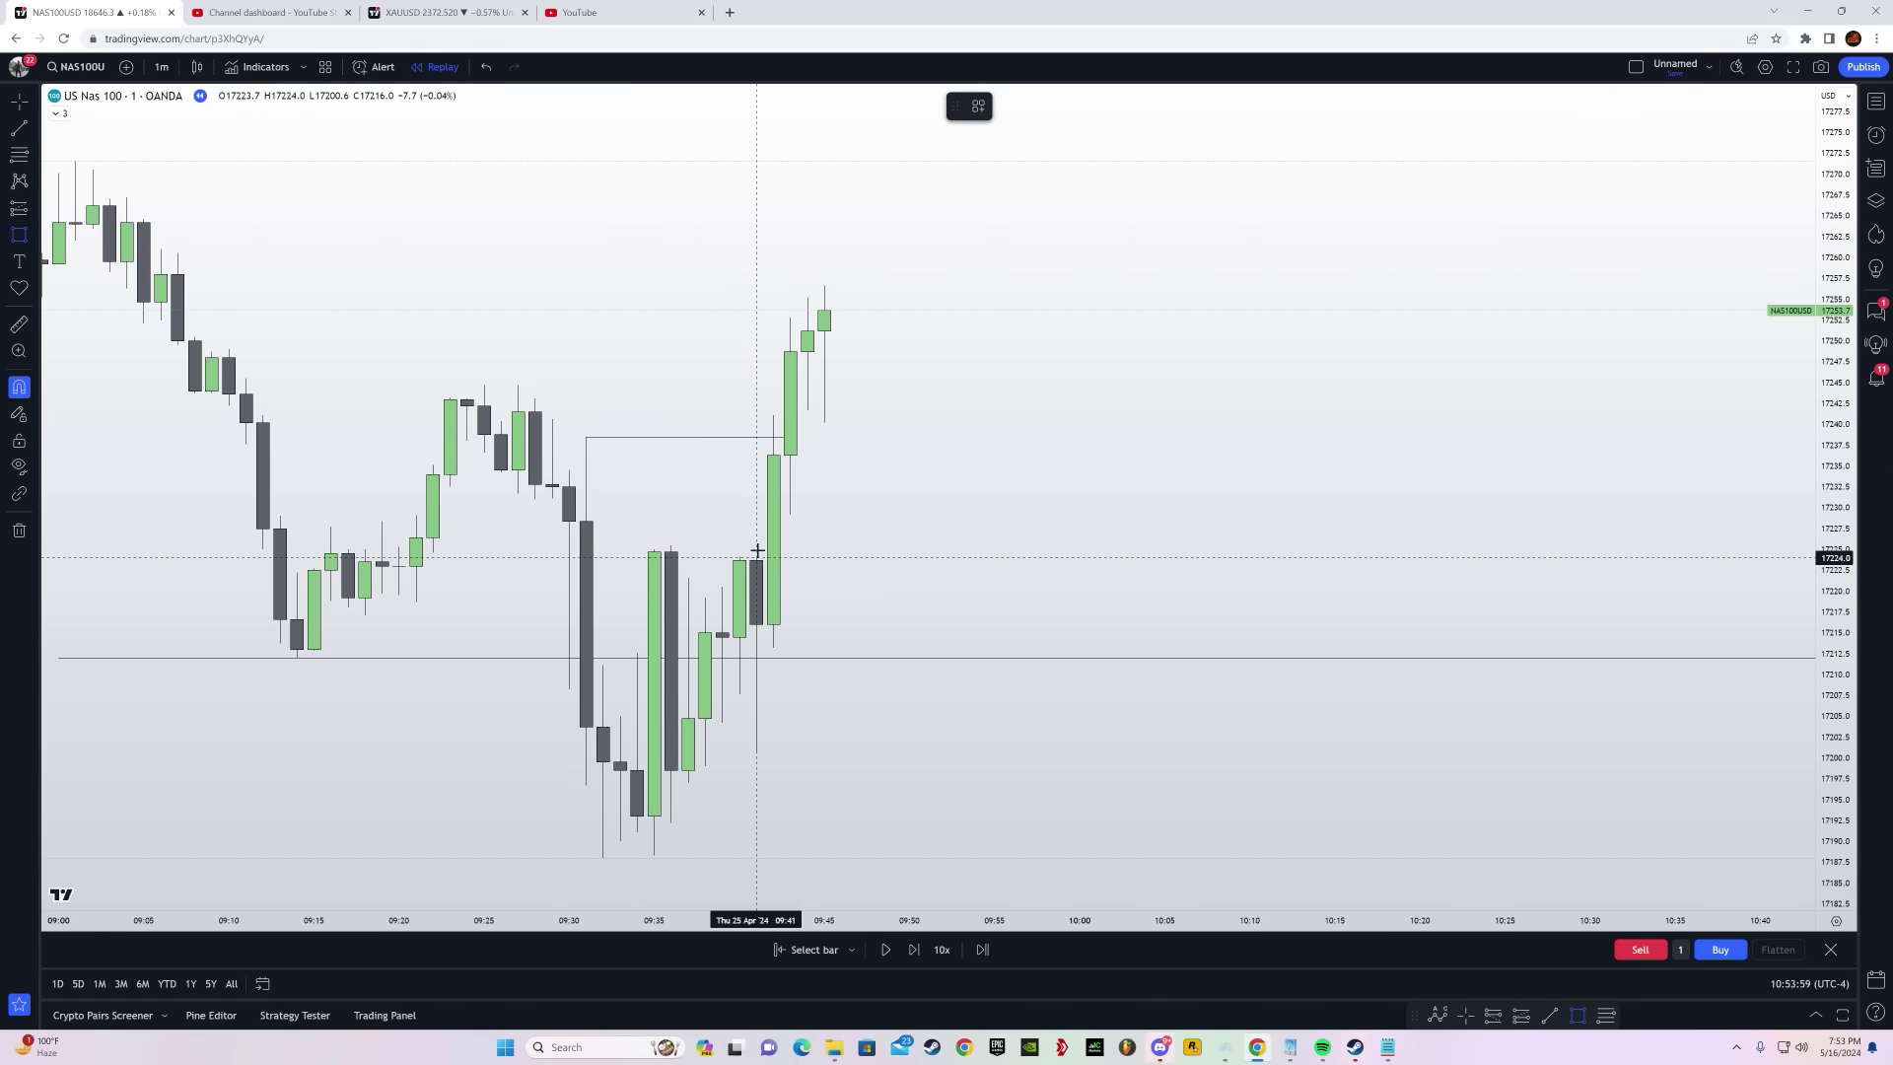
pyautogui.click(757, 550)
pyautogui.click(757, 750)
pyautogui.moveTo(758, 657); pyautogui.dragTo(1164, 656)
pyautogui.click(1171, 683)
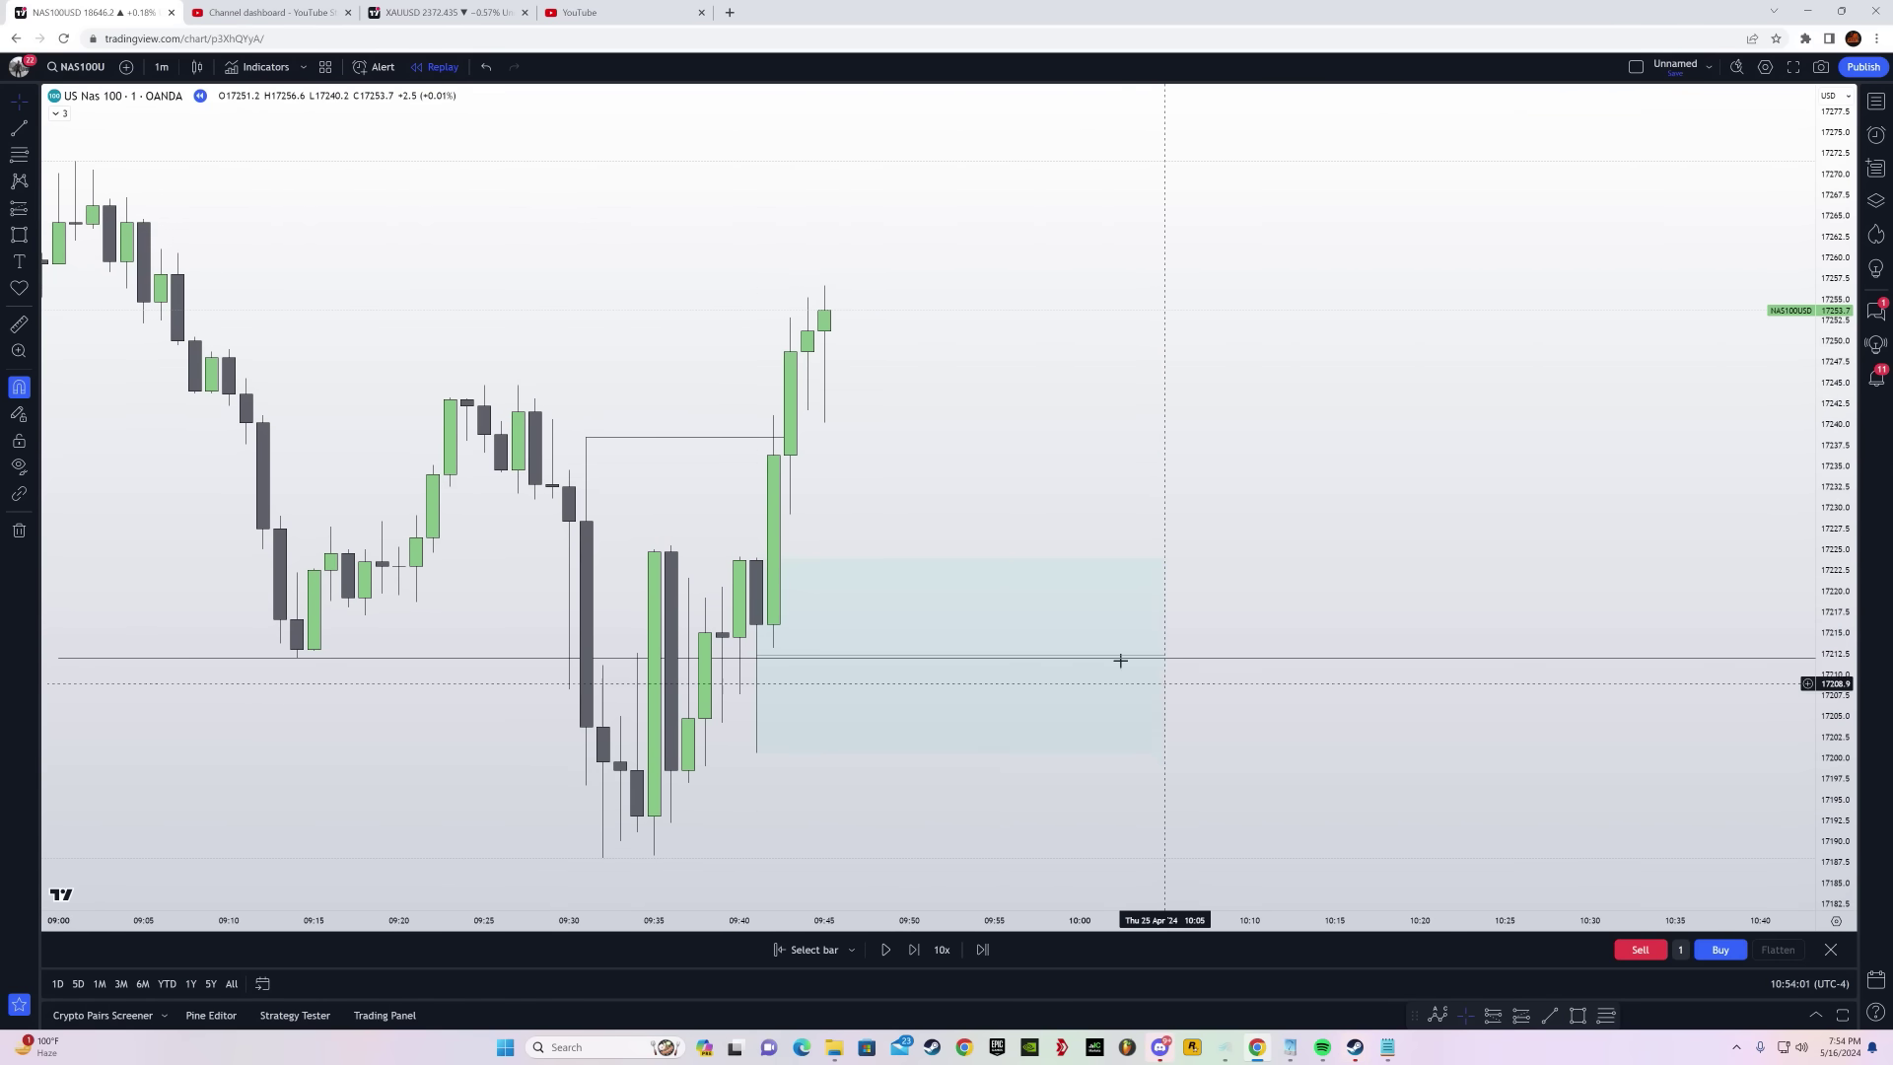
pyautogui.click(36, 210)
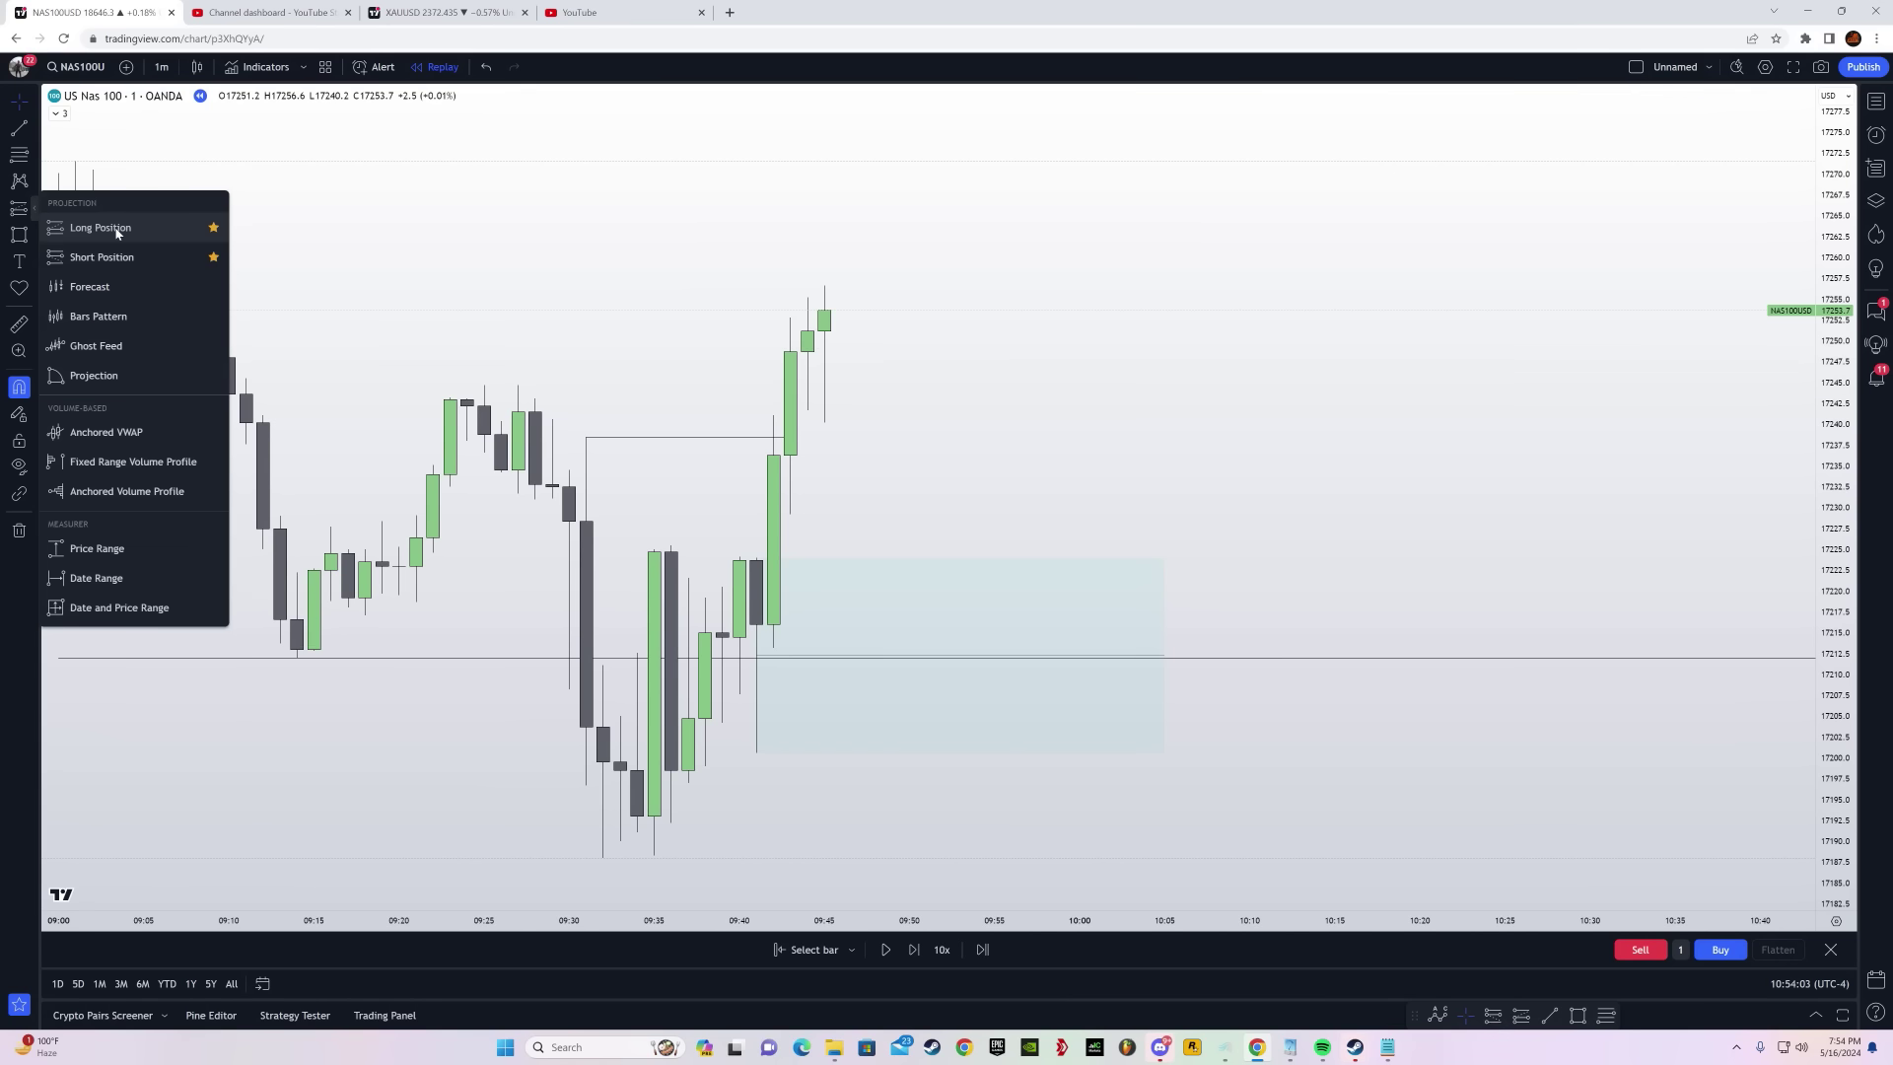
pyautogui.rightClick(584, 441)
pyautogui.moveTo(449, 349); pyautogui.dragTo(534, 311)
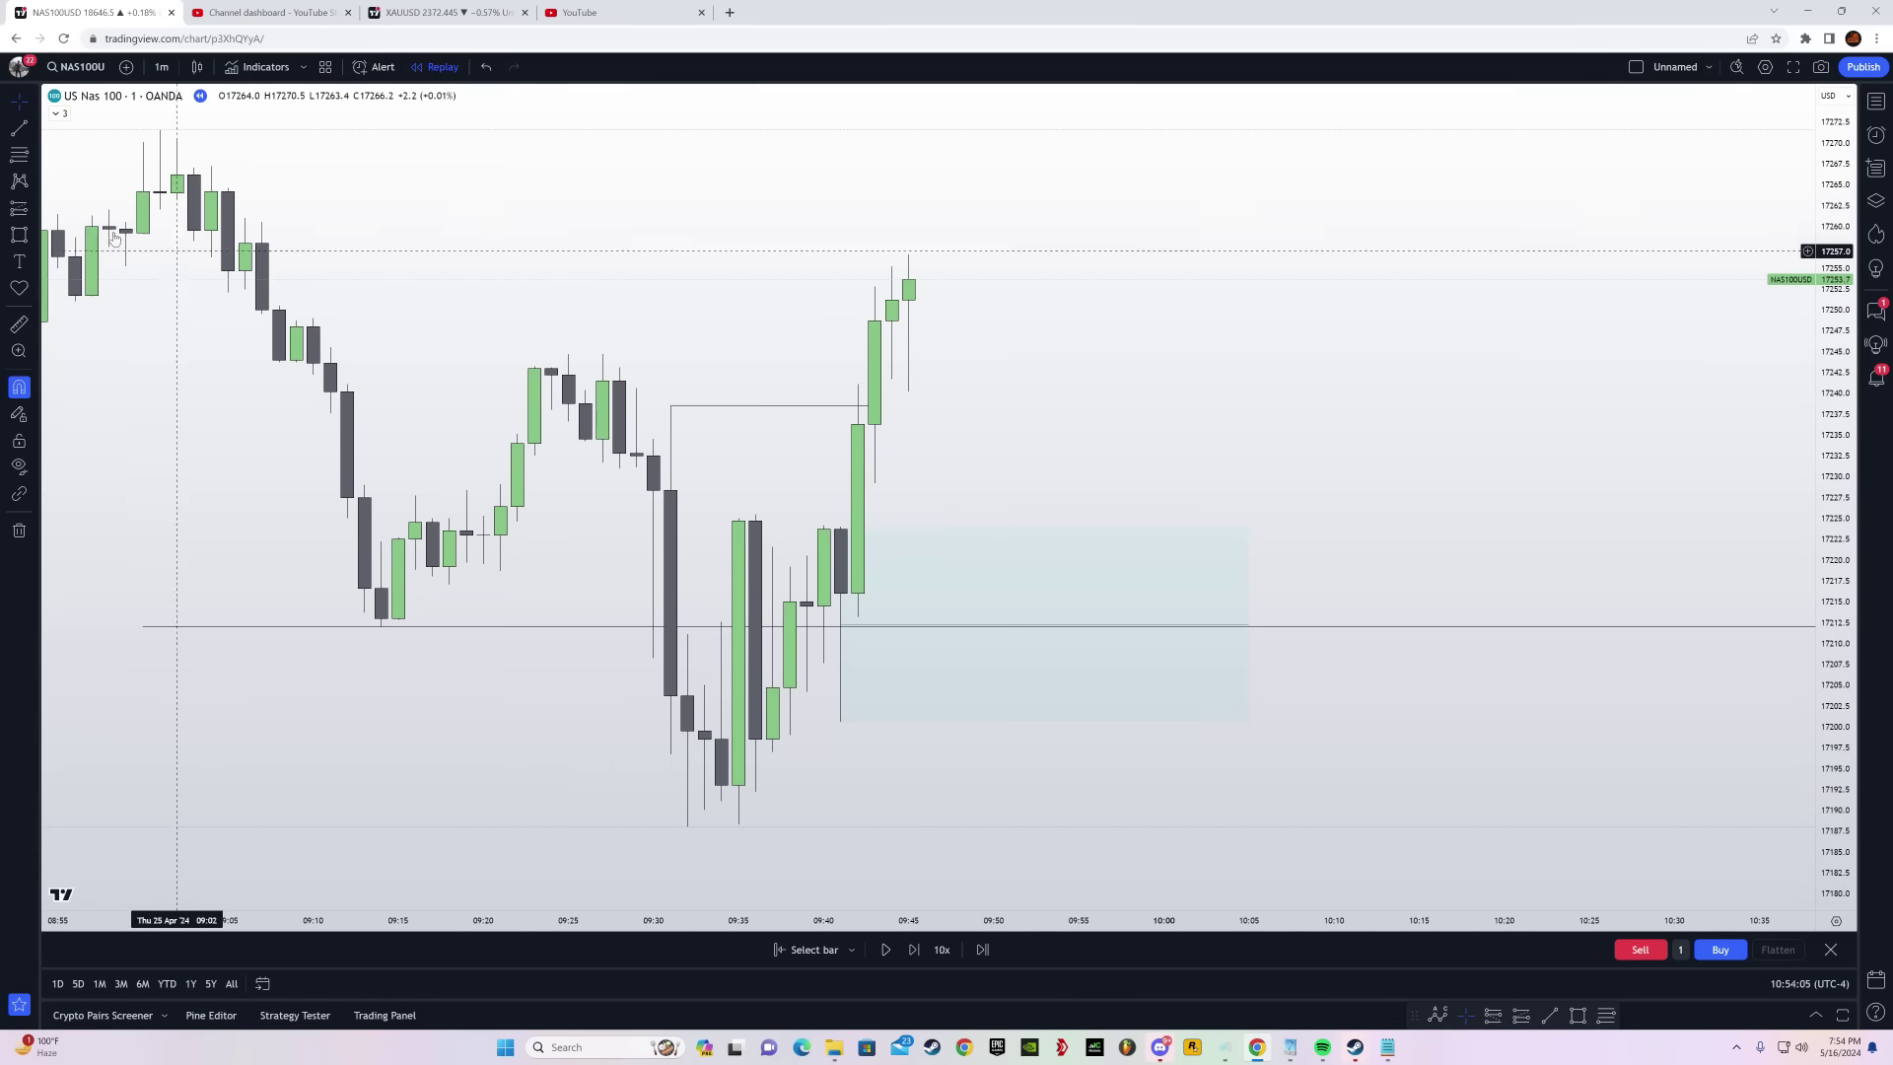
pyautogui.moveTo(908, 703); pyautogui.dragTo(939, 667)
pyautogui.click(19, 129)
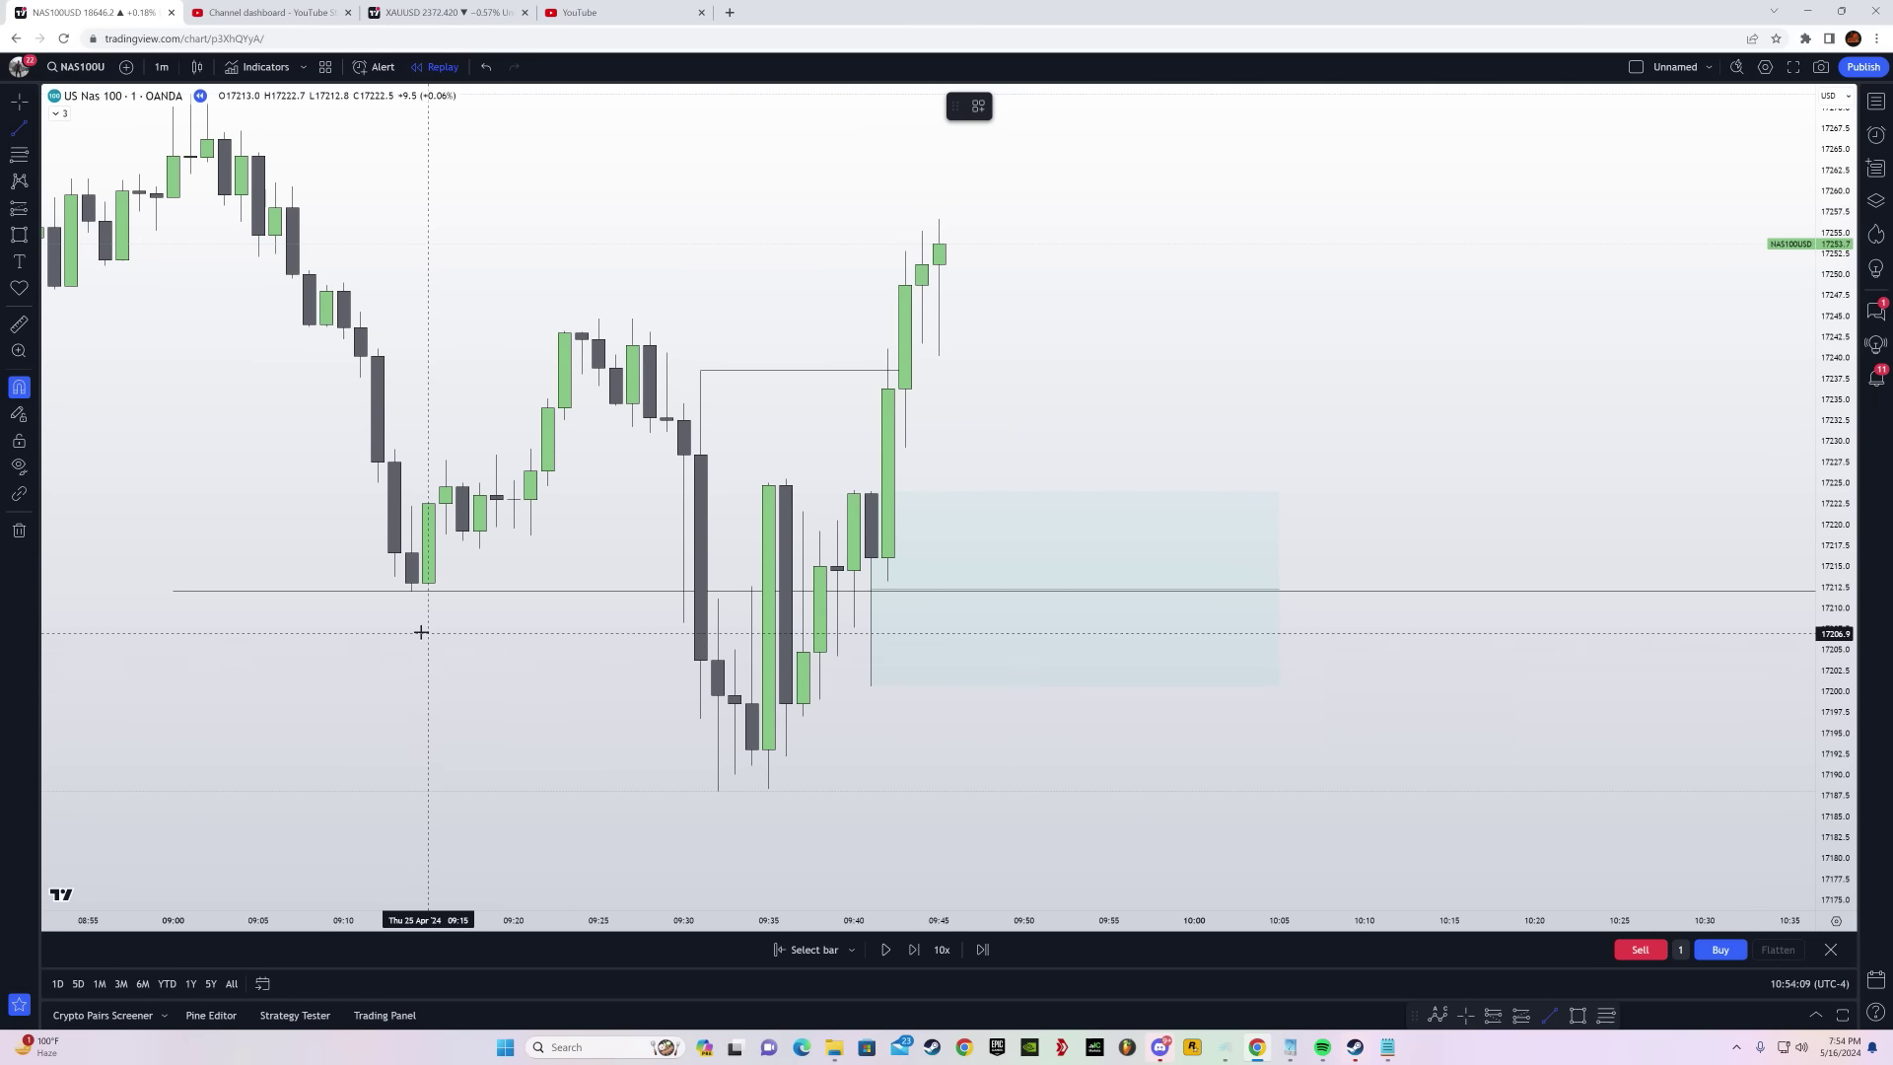
pyautogui.click(414, 598)
pyautogui.press('Escape')
pyautogui.moveTo(1140, 771); pyautogui.dragTo(980, 811)
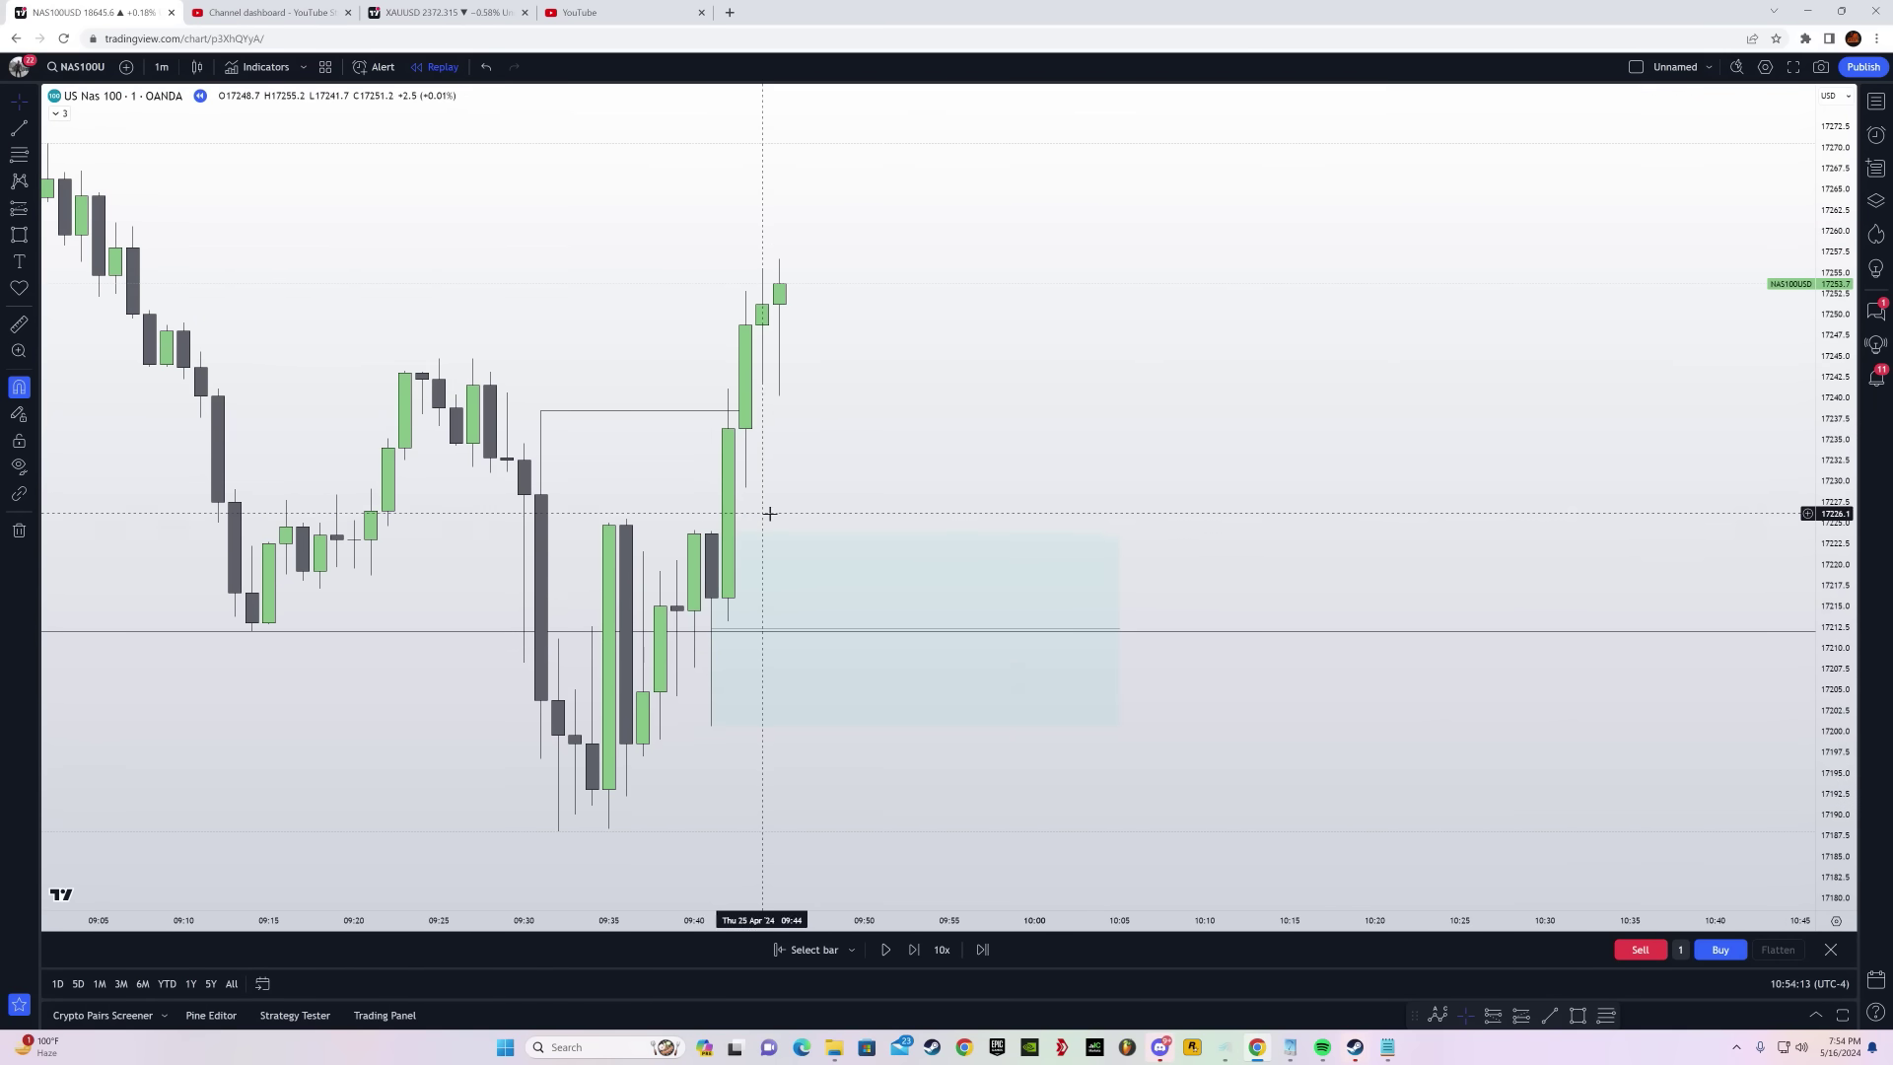
# Place a long position at 9:49 with entry at 17224.0 and its stop at 17187.6
pyautogui.click(35, 209)
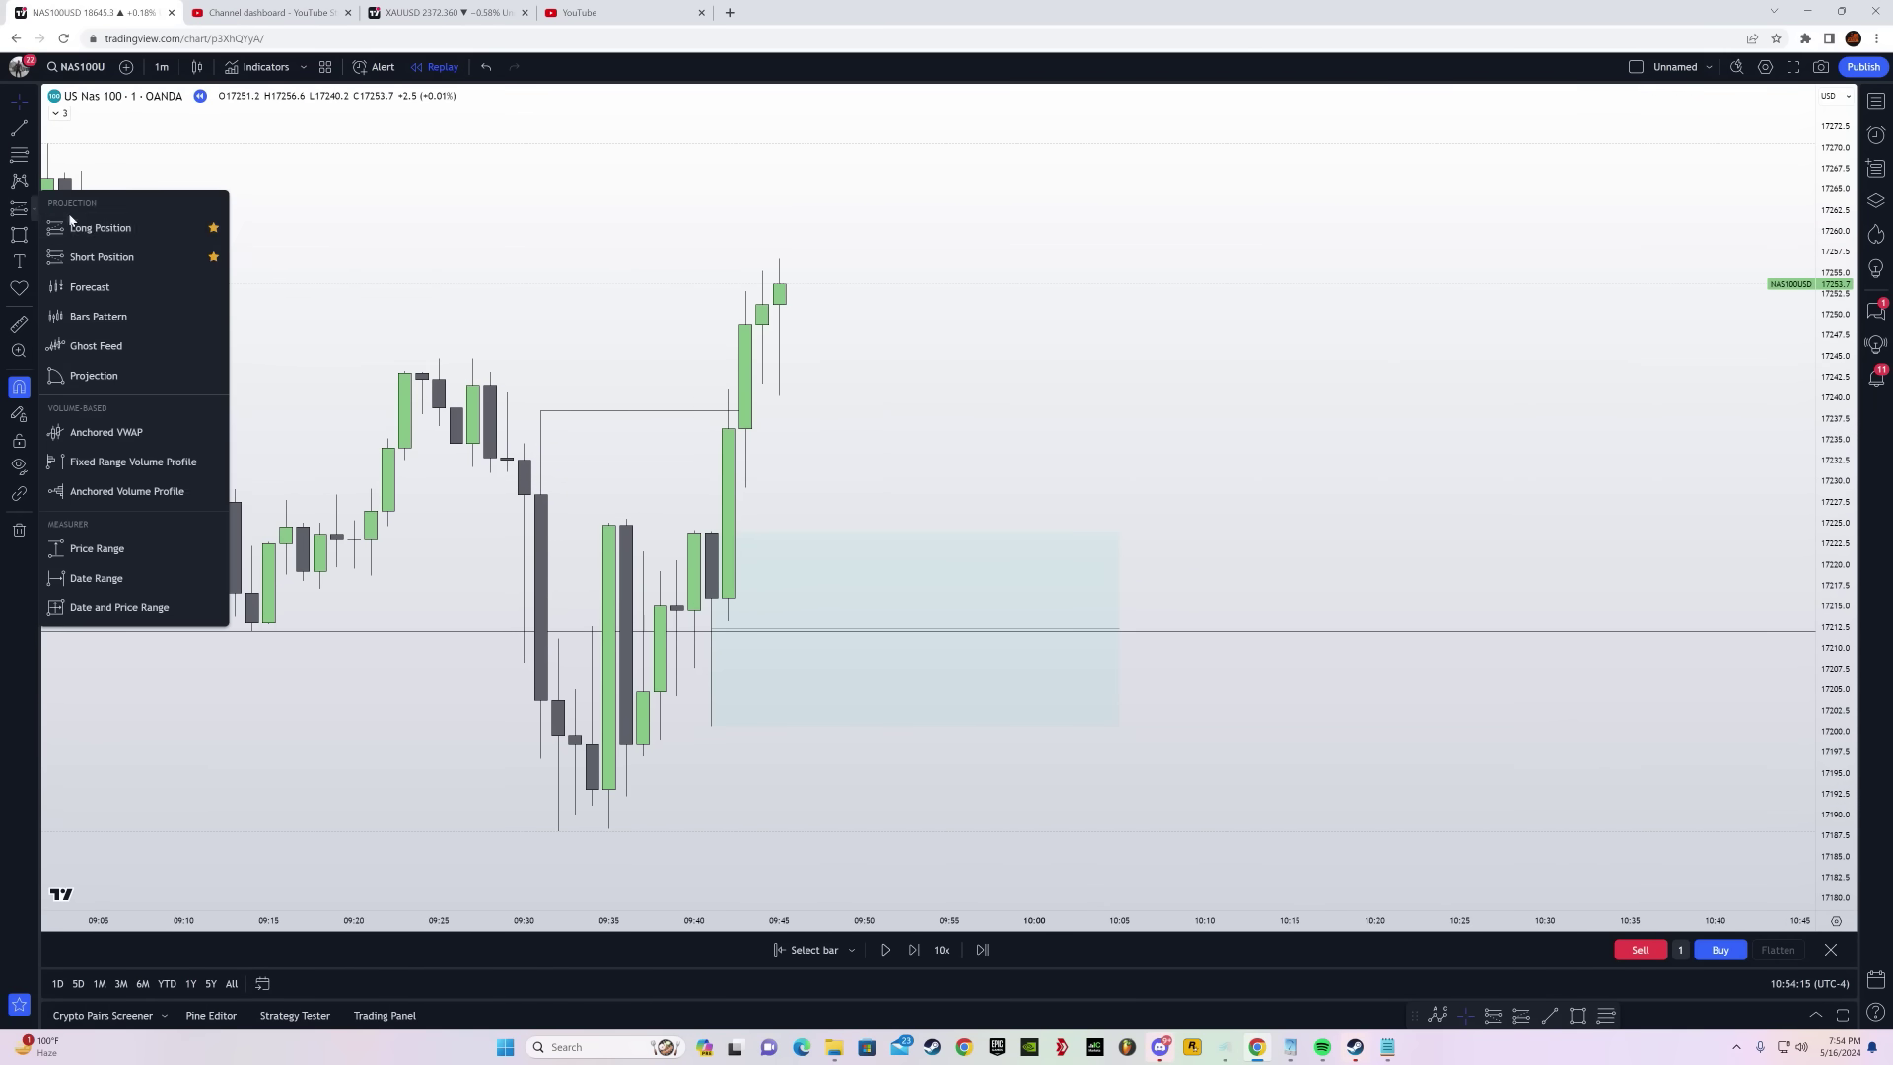
pyautogui.click(71, 226)
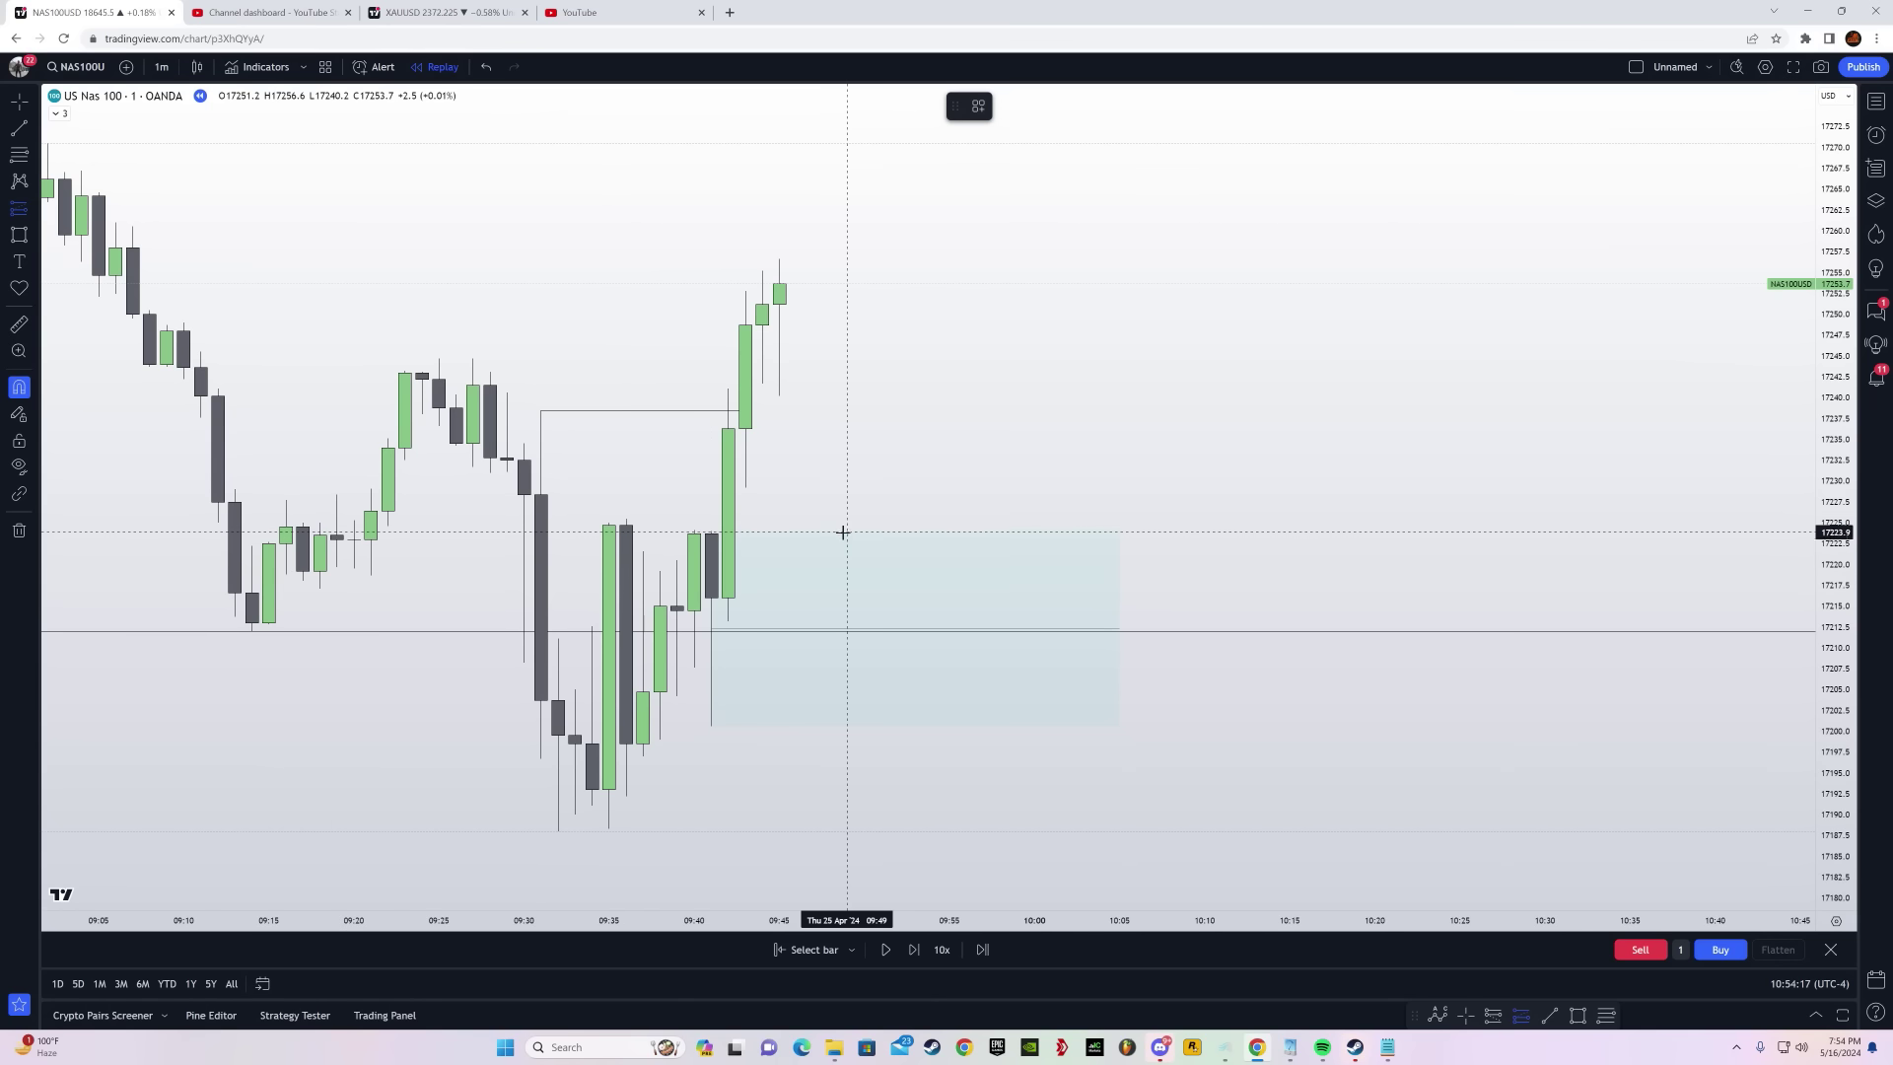
pyautogui.click(844, 533)
pyautogui.moveTo(847, 669); pyautogui.dragTo(847, 835)
# Raise the long position's target to the upper horizontal line at 17393.9
pyautogui.moveTo(647, 773); pyautogui.dragTo(870, 803)
pyautogui.moveTo(1834, 868); pyautogui.dragTo(1833, 892)
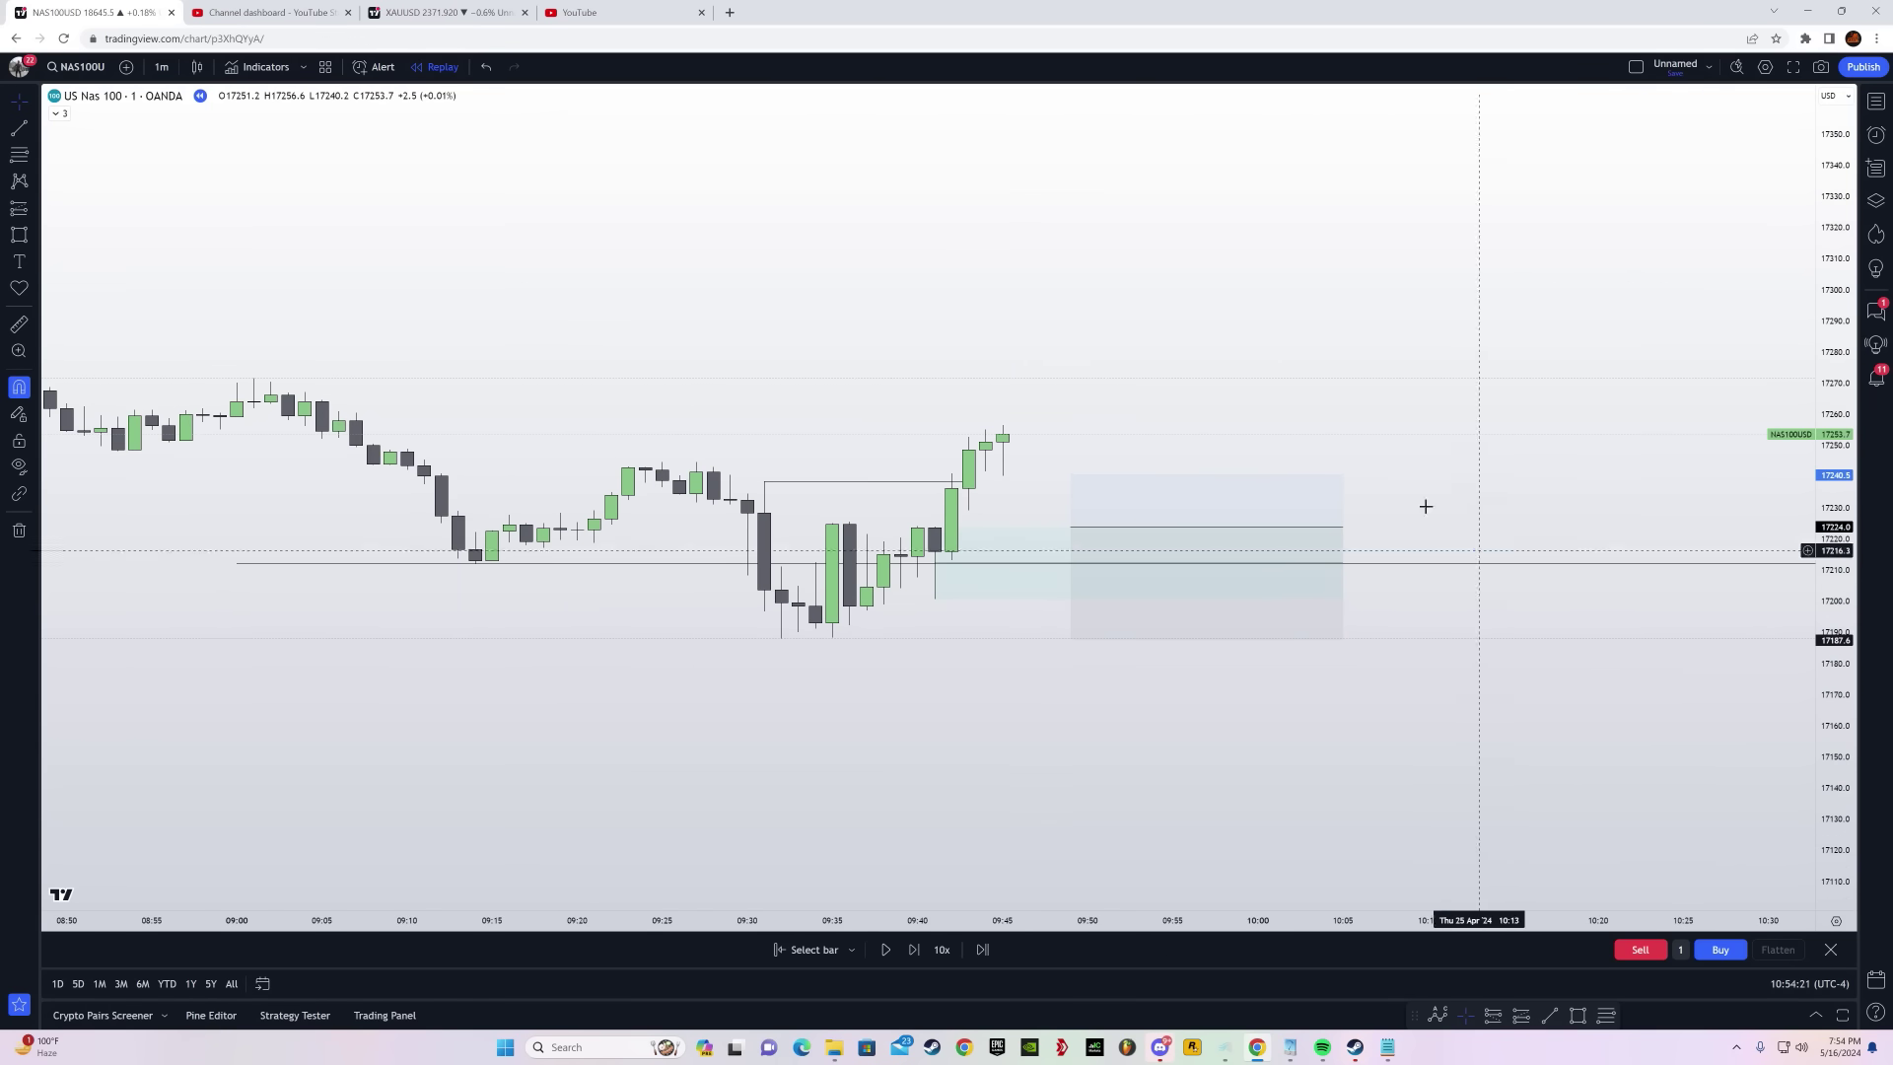
pyautogui.moveTo(1232, 414); pyautogui.dragTo(1272, 654)
pyautogui.moveTo(1111, 713); pyautogui.dragTo(1115, 237)
pyautogui.moveTo(1086, 416); pyautogui.dragTo(1002, 364)
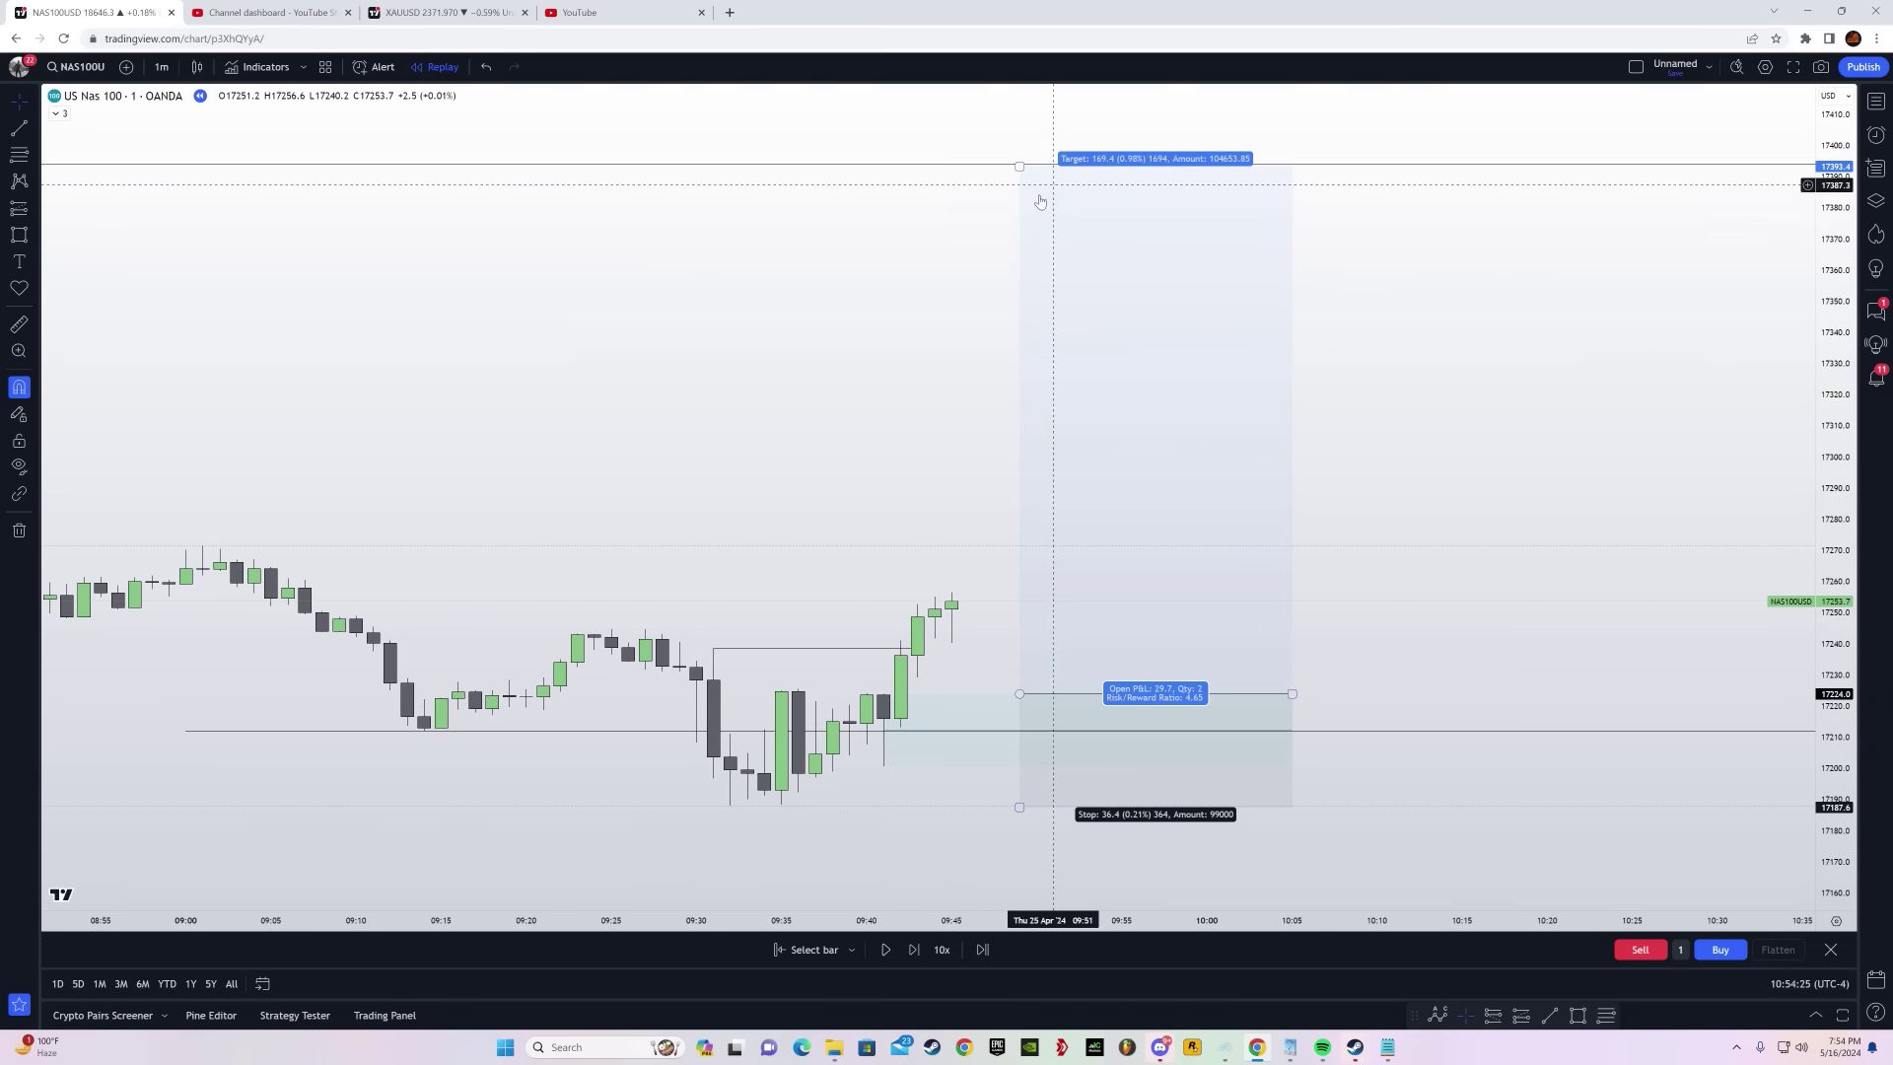
pyautogui.moveTo(1020, 165)
pyautogui.mouseDown()
pyautogui.moveTo(1033, 390)
pyautogui.moveTo(994, 172)
pyautogui.mouseUp()
pyautogui.moveTo(933, 369); pyautogui.dragTo(969, 319)
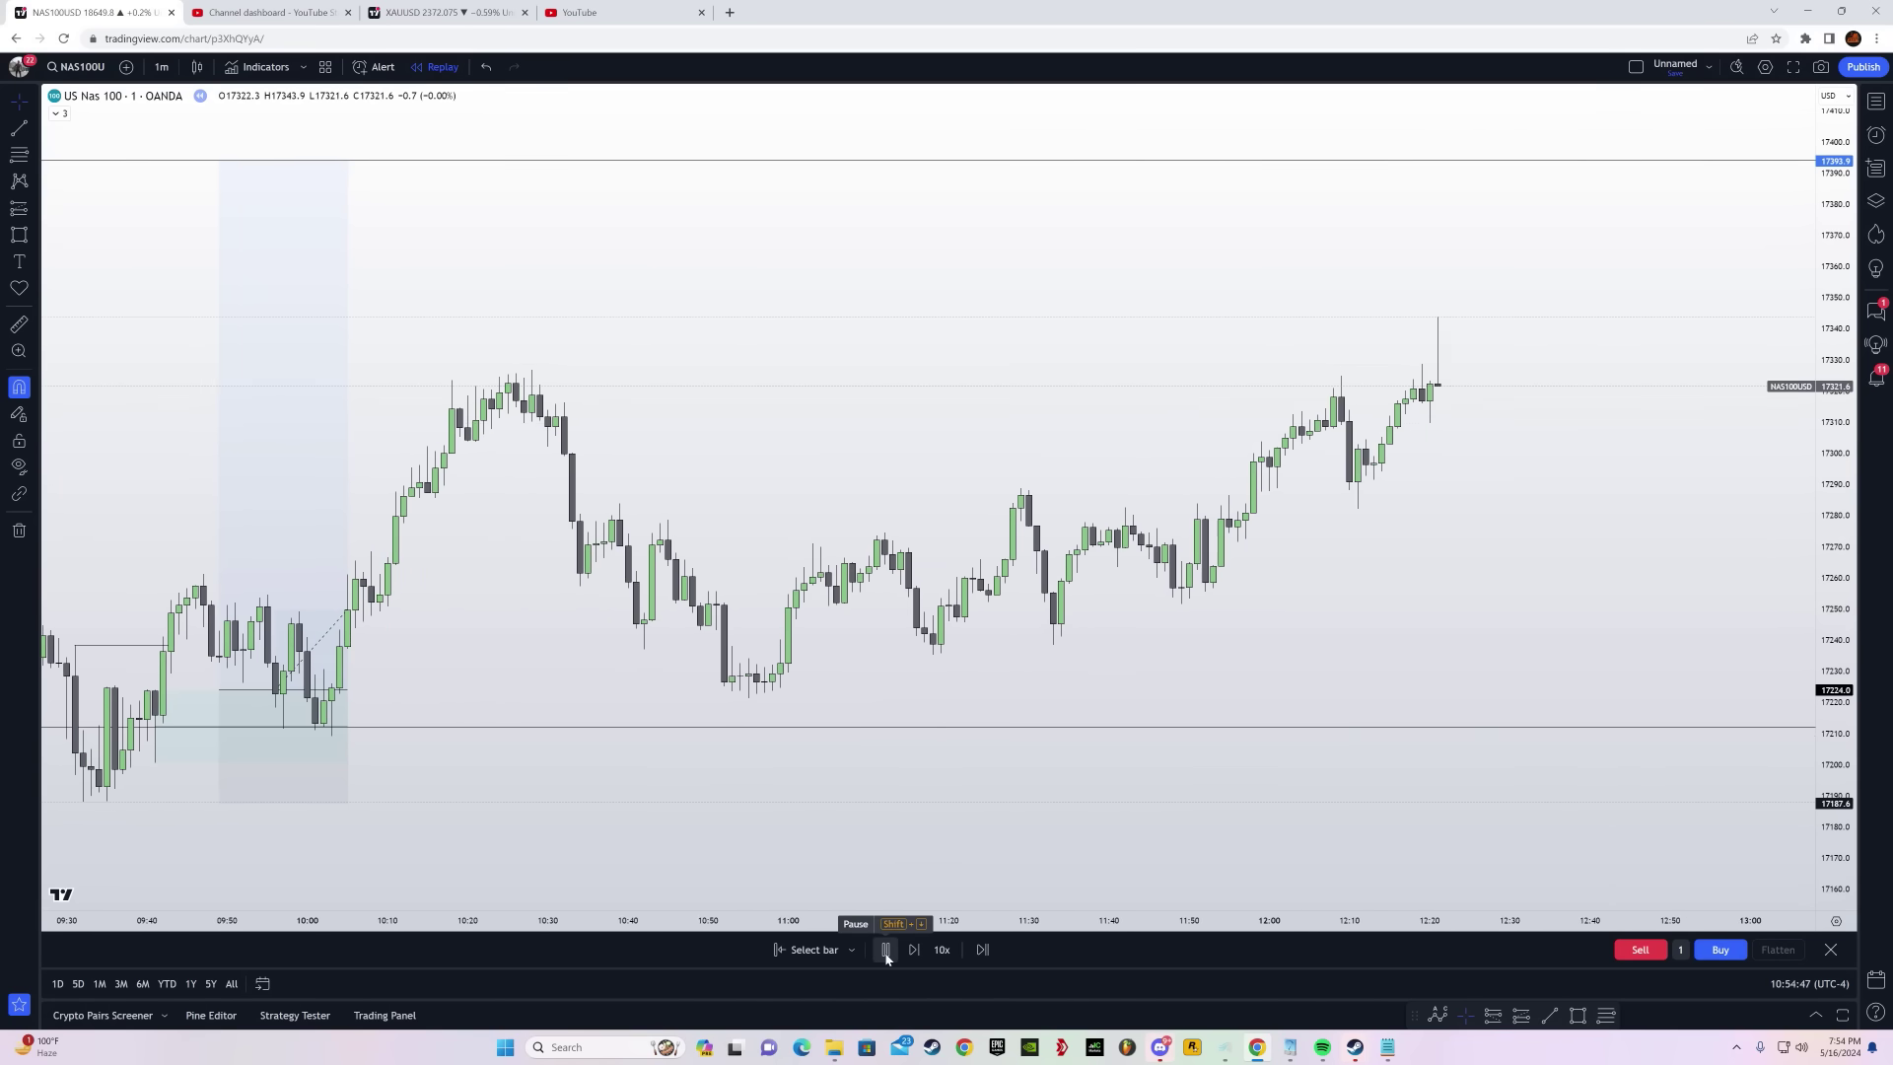
# Play the 25 April replay forward past the long position's target and pause it at about 13:19
pyautogui.moveTo(1208, 921); pyautogui.dragTo(1484, 921)
pyautogui.moveTo(1518, 609); pyautogui.dragTo(1221, 730)
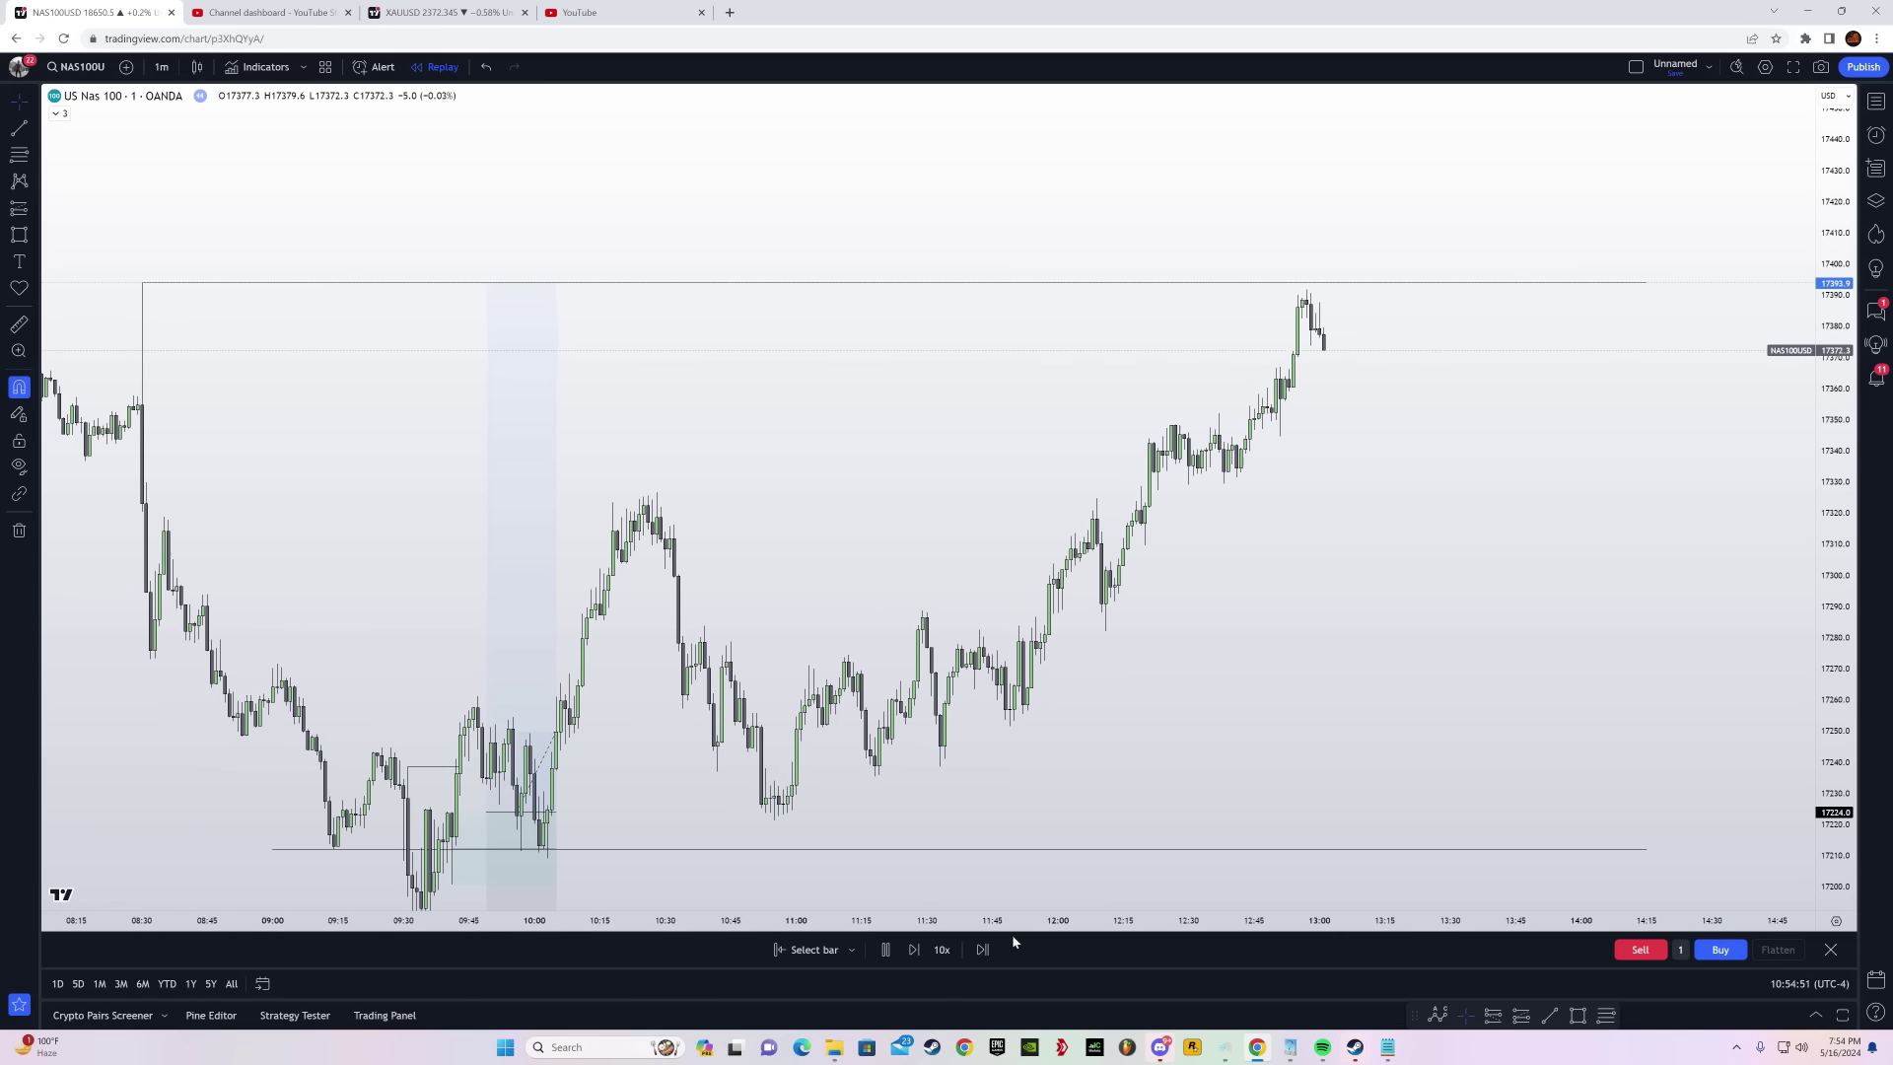
pyautogui.click(885, 950)
pyautogui.moveTo(921, 795); pyautogui.dragTo(1158, 441)
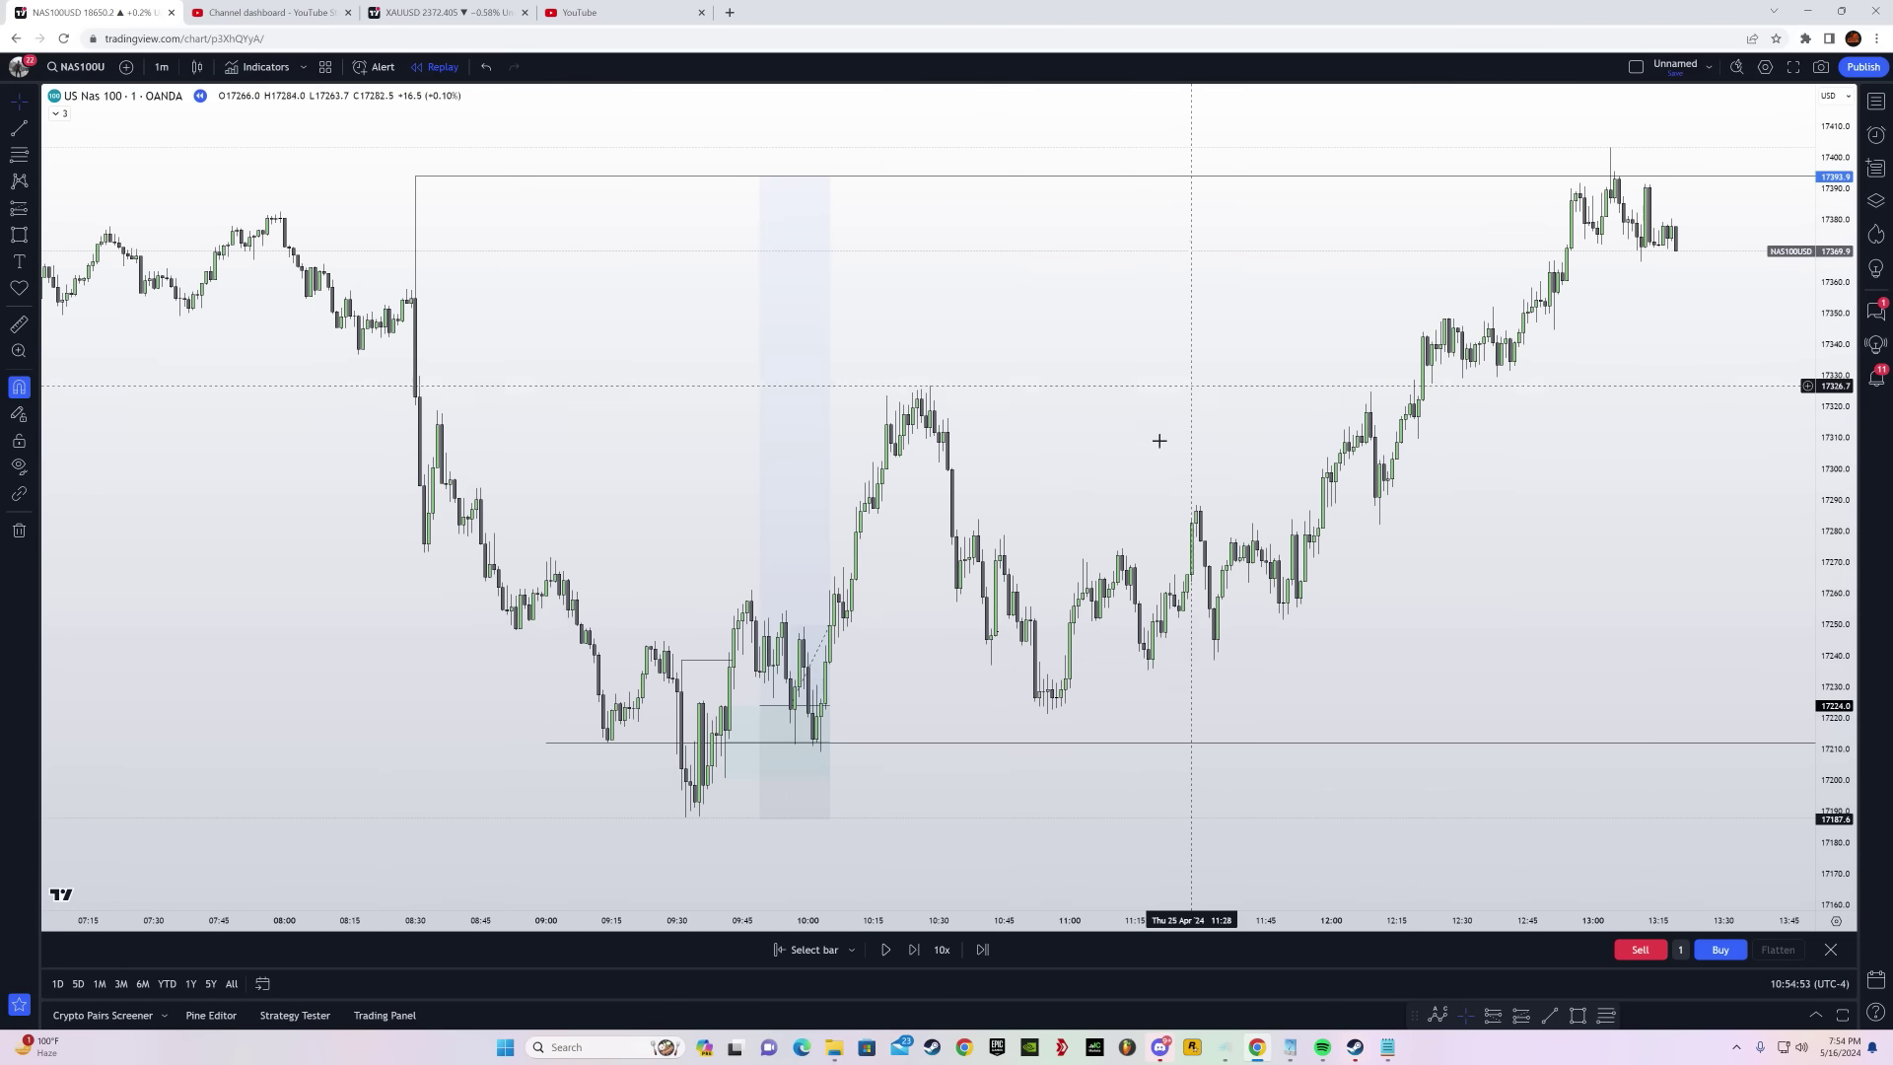
pyautogui.moveTo(573, 491); pyautogui.dragTo(637, 463)
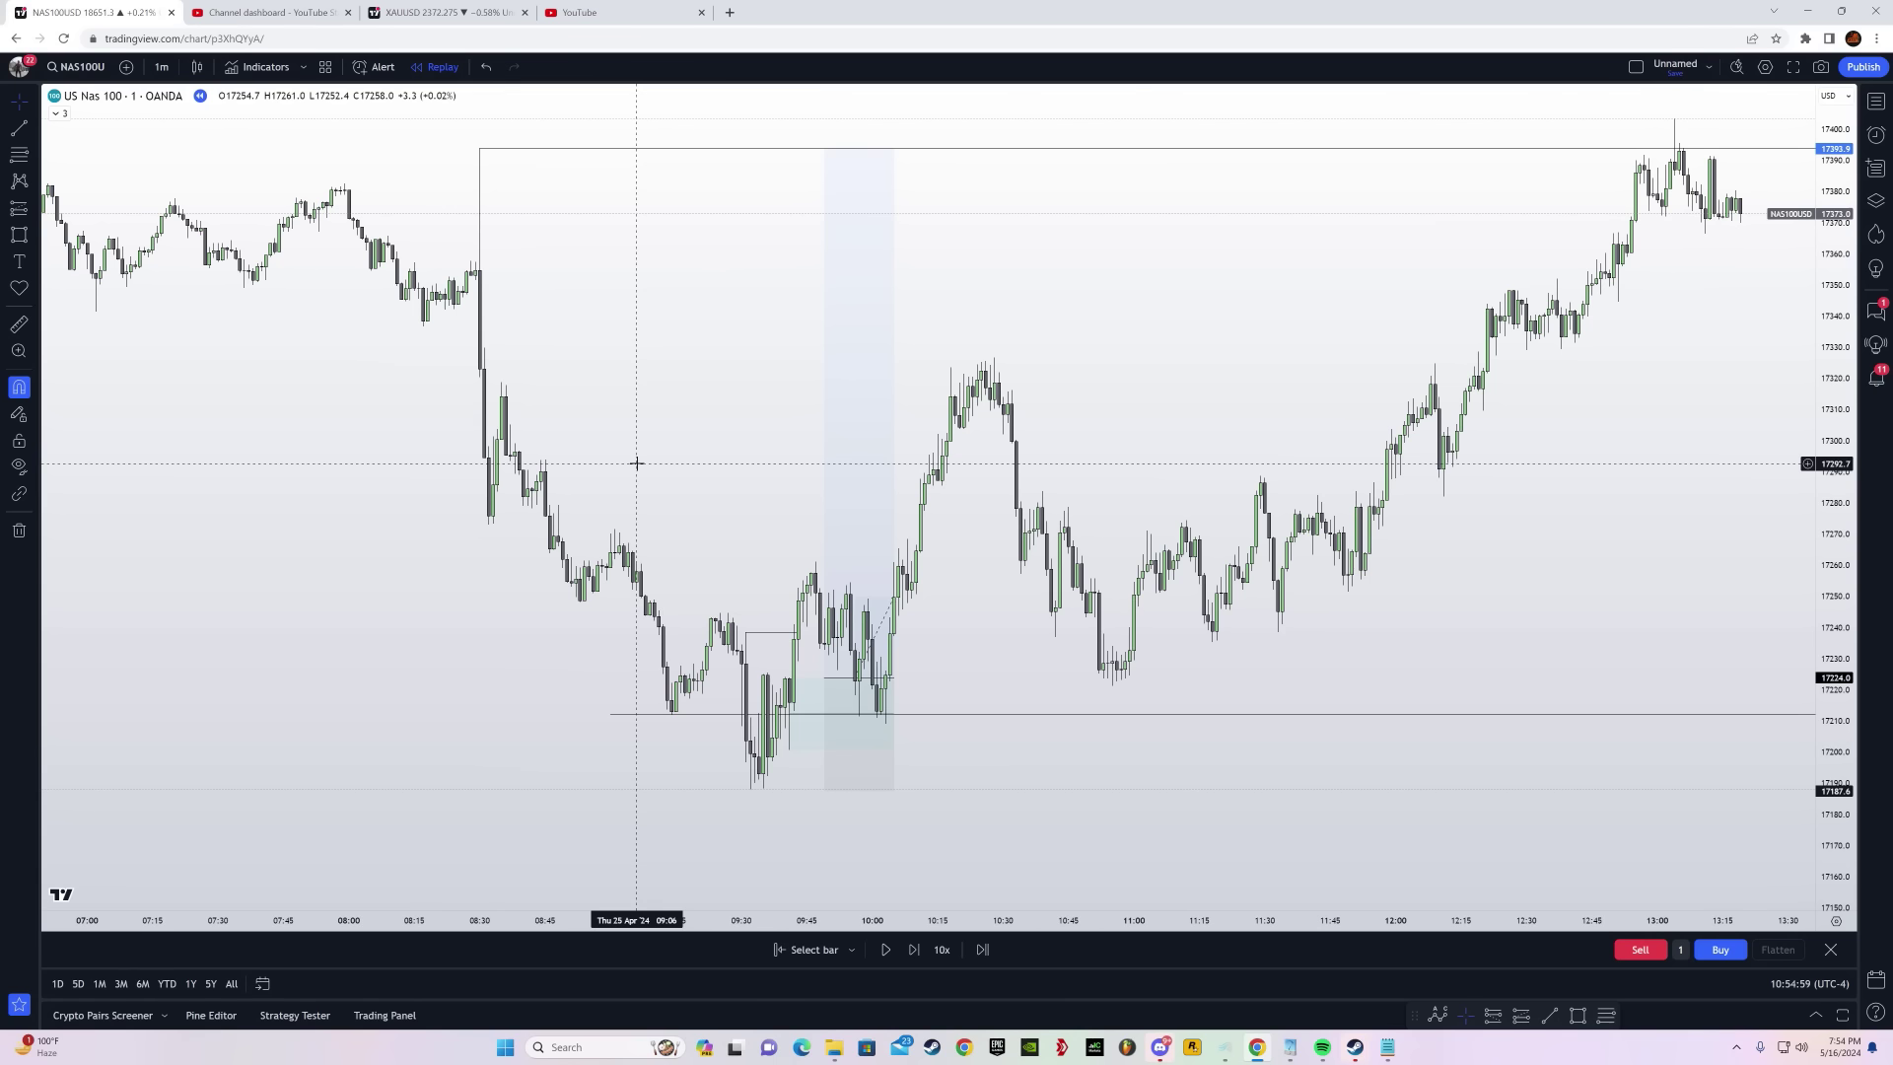
pyautogui.moveTo(1067, 418); pyautogui.dragTo(1055, 452)
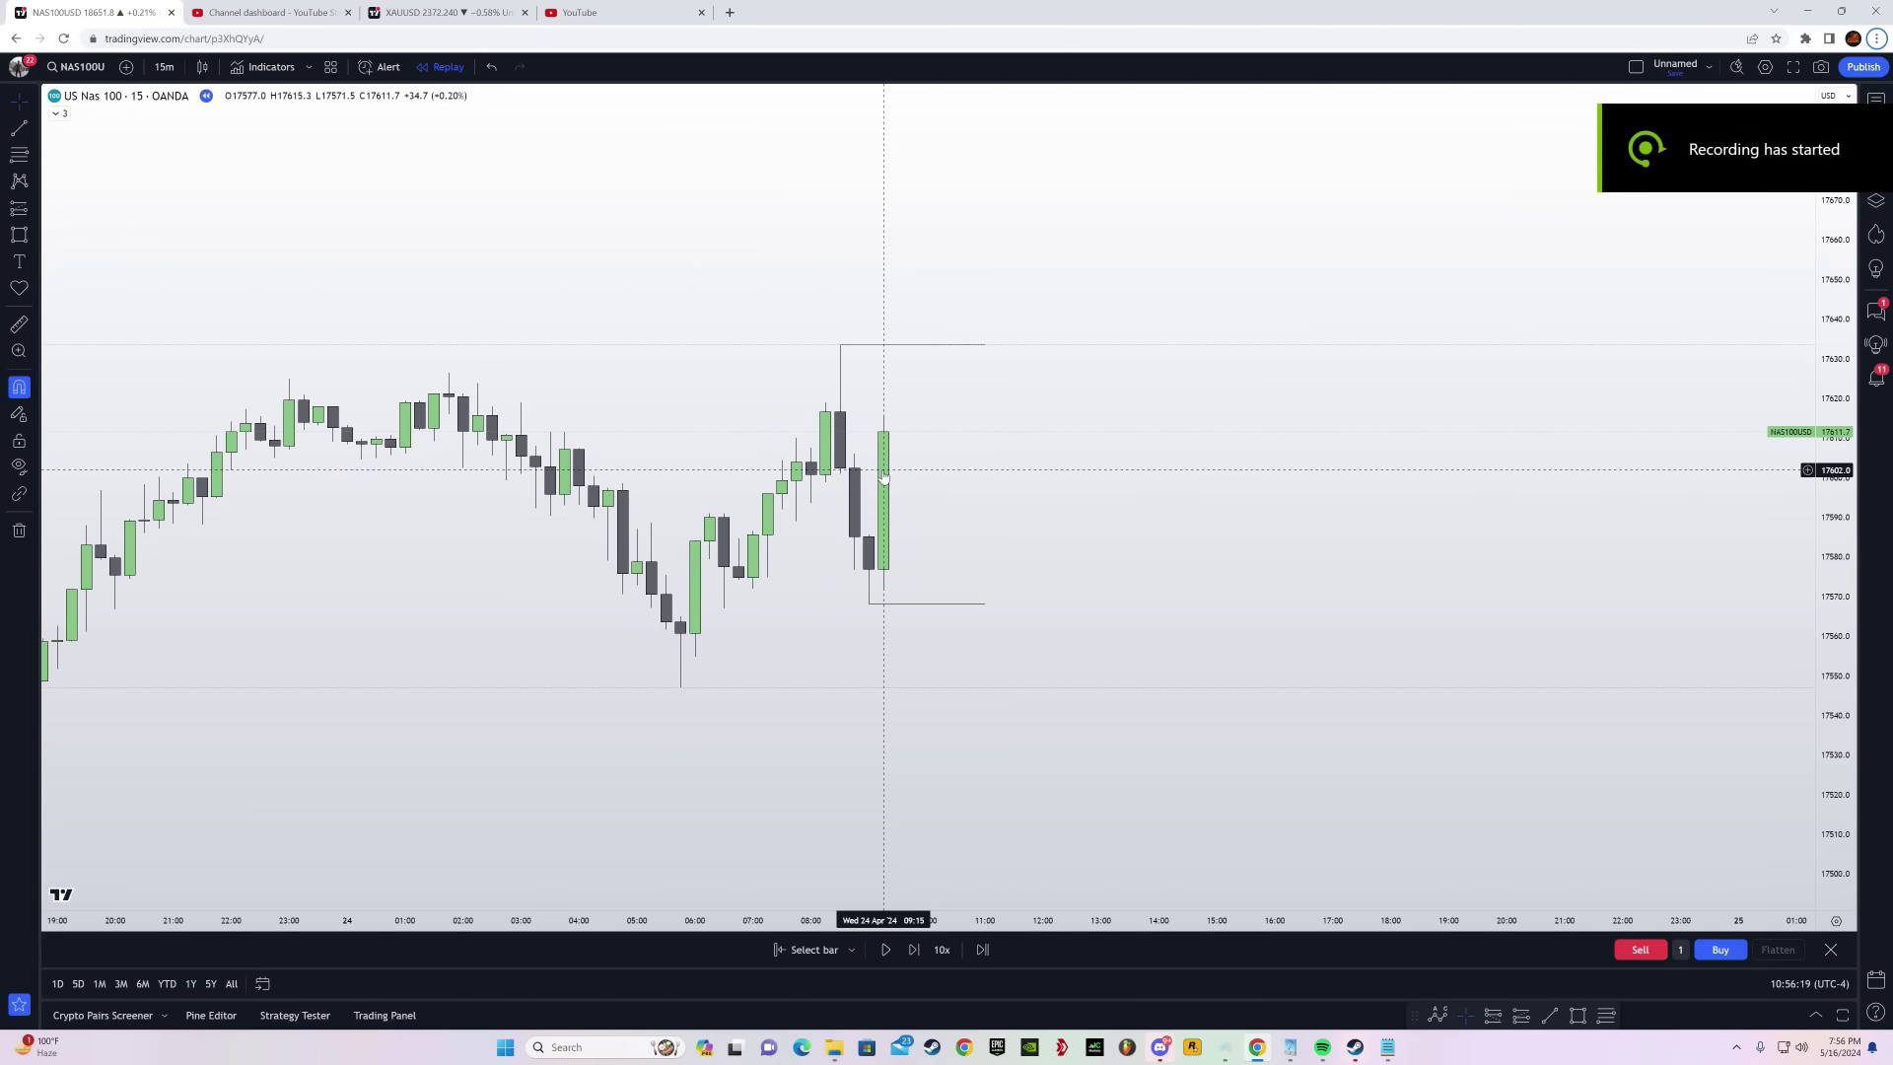
# Examine the 24 April 15-minute chart's marked high and low before the 9:30 open
pyautogui.click(862, 352)
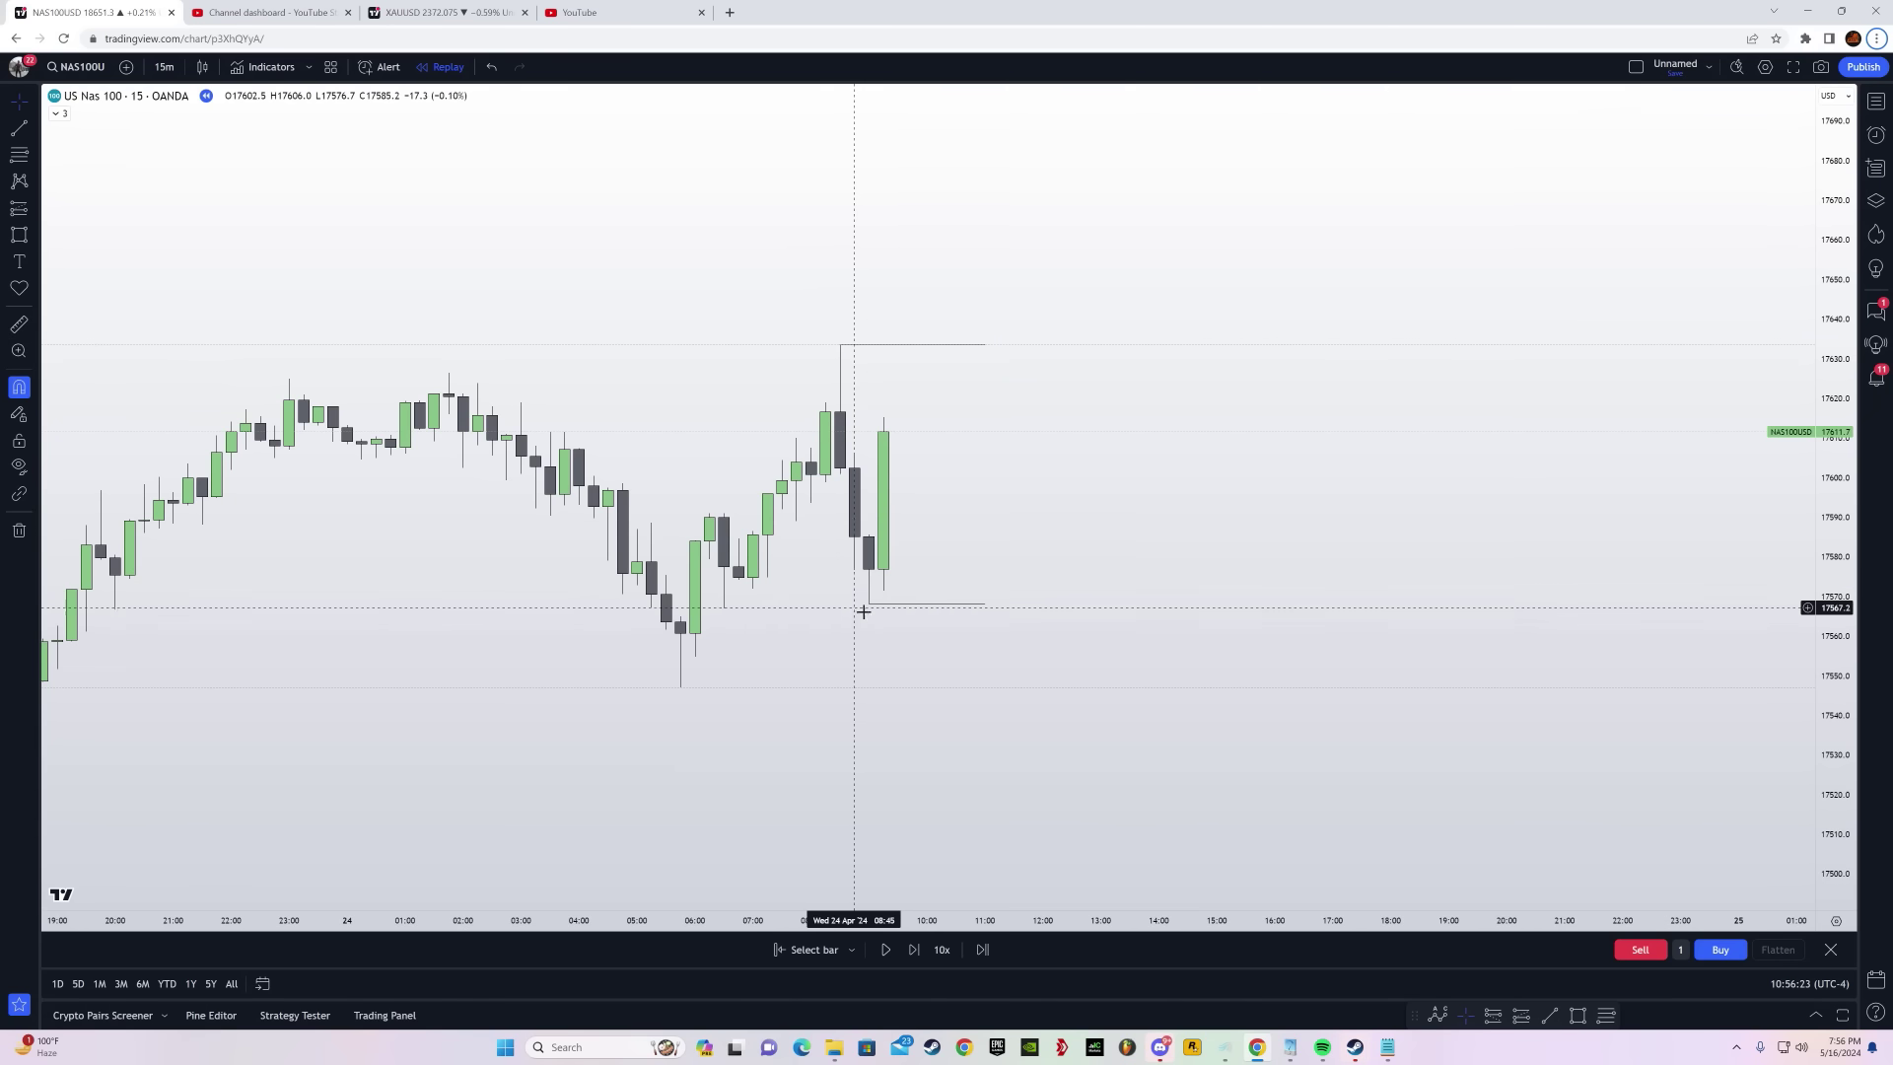
pyautogui.moveTo(1135, 581); pyautogui.dragTo(1174, 582)
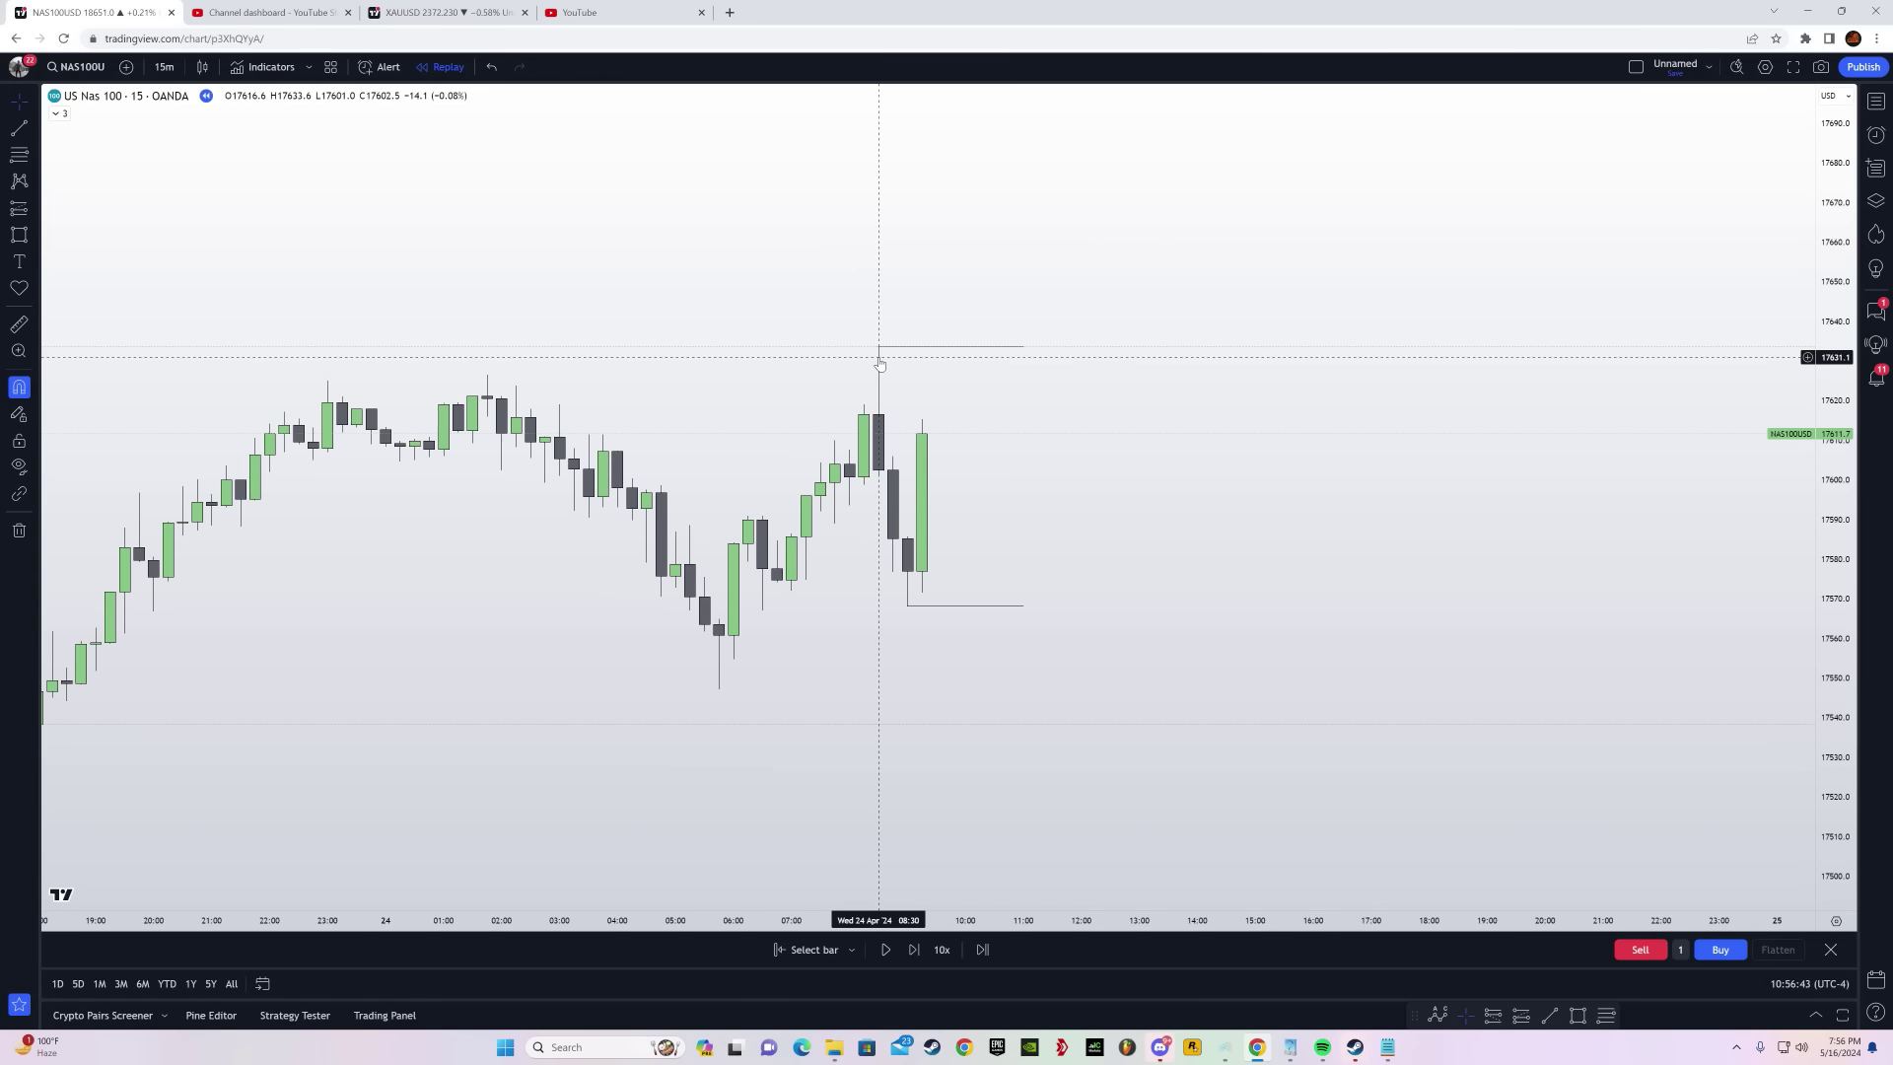
pyautogui.keyDown('shift'); pyautogui.click(1030, 343); pyautogui.keyUp('shift')
pyautogui.click(1043, 379)
pyautogui.moveTo(1028, 341); pyautogui.dragTo(986, 430)
pyautogui.moveTo(1056, 592); pyautogui.dragTo(1023, 482)
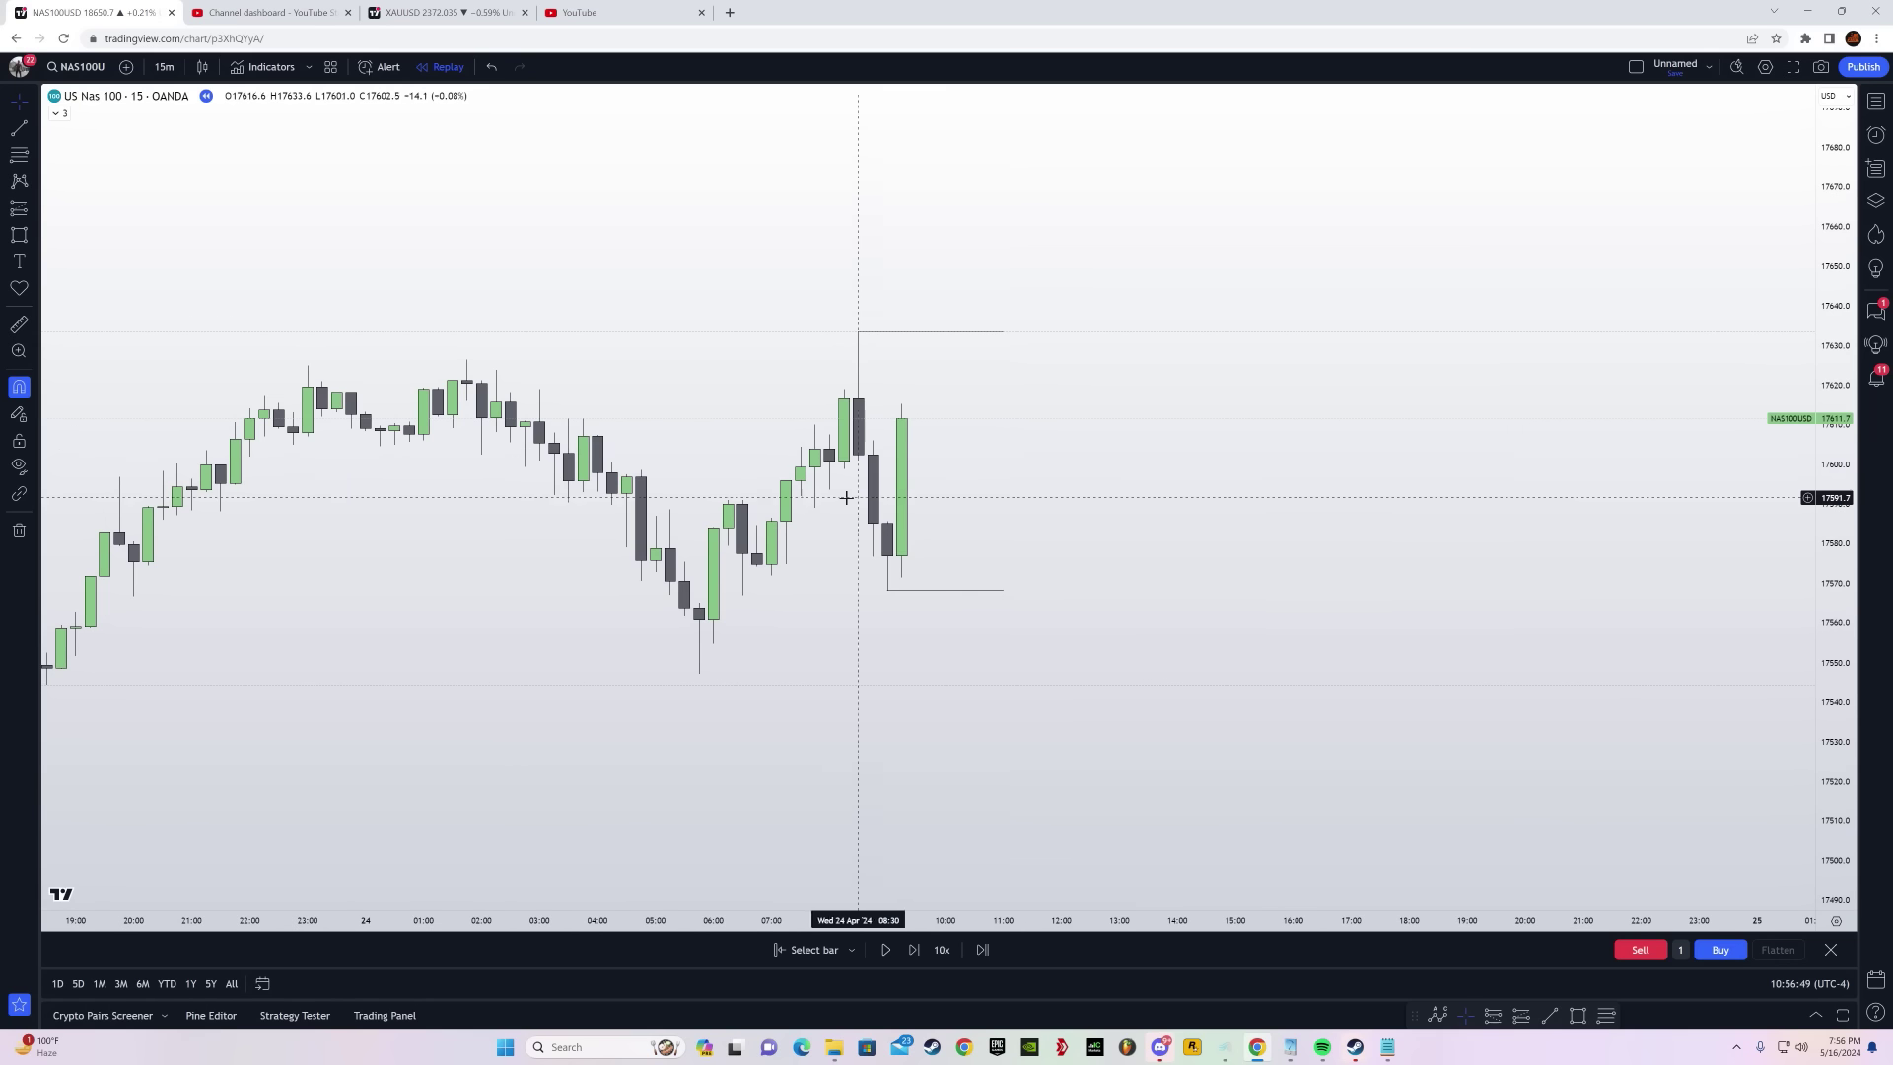
# Sketch a path from the 9:15 candle's close to above the marked high and down below the marked low, and delete it
pyautogui.click(34, 235)
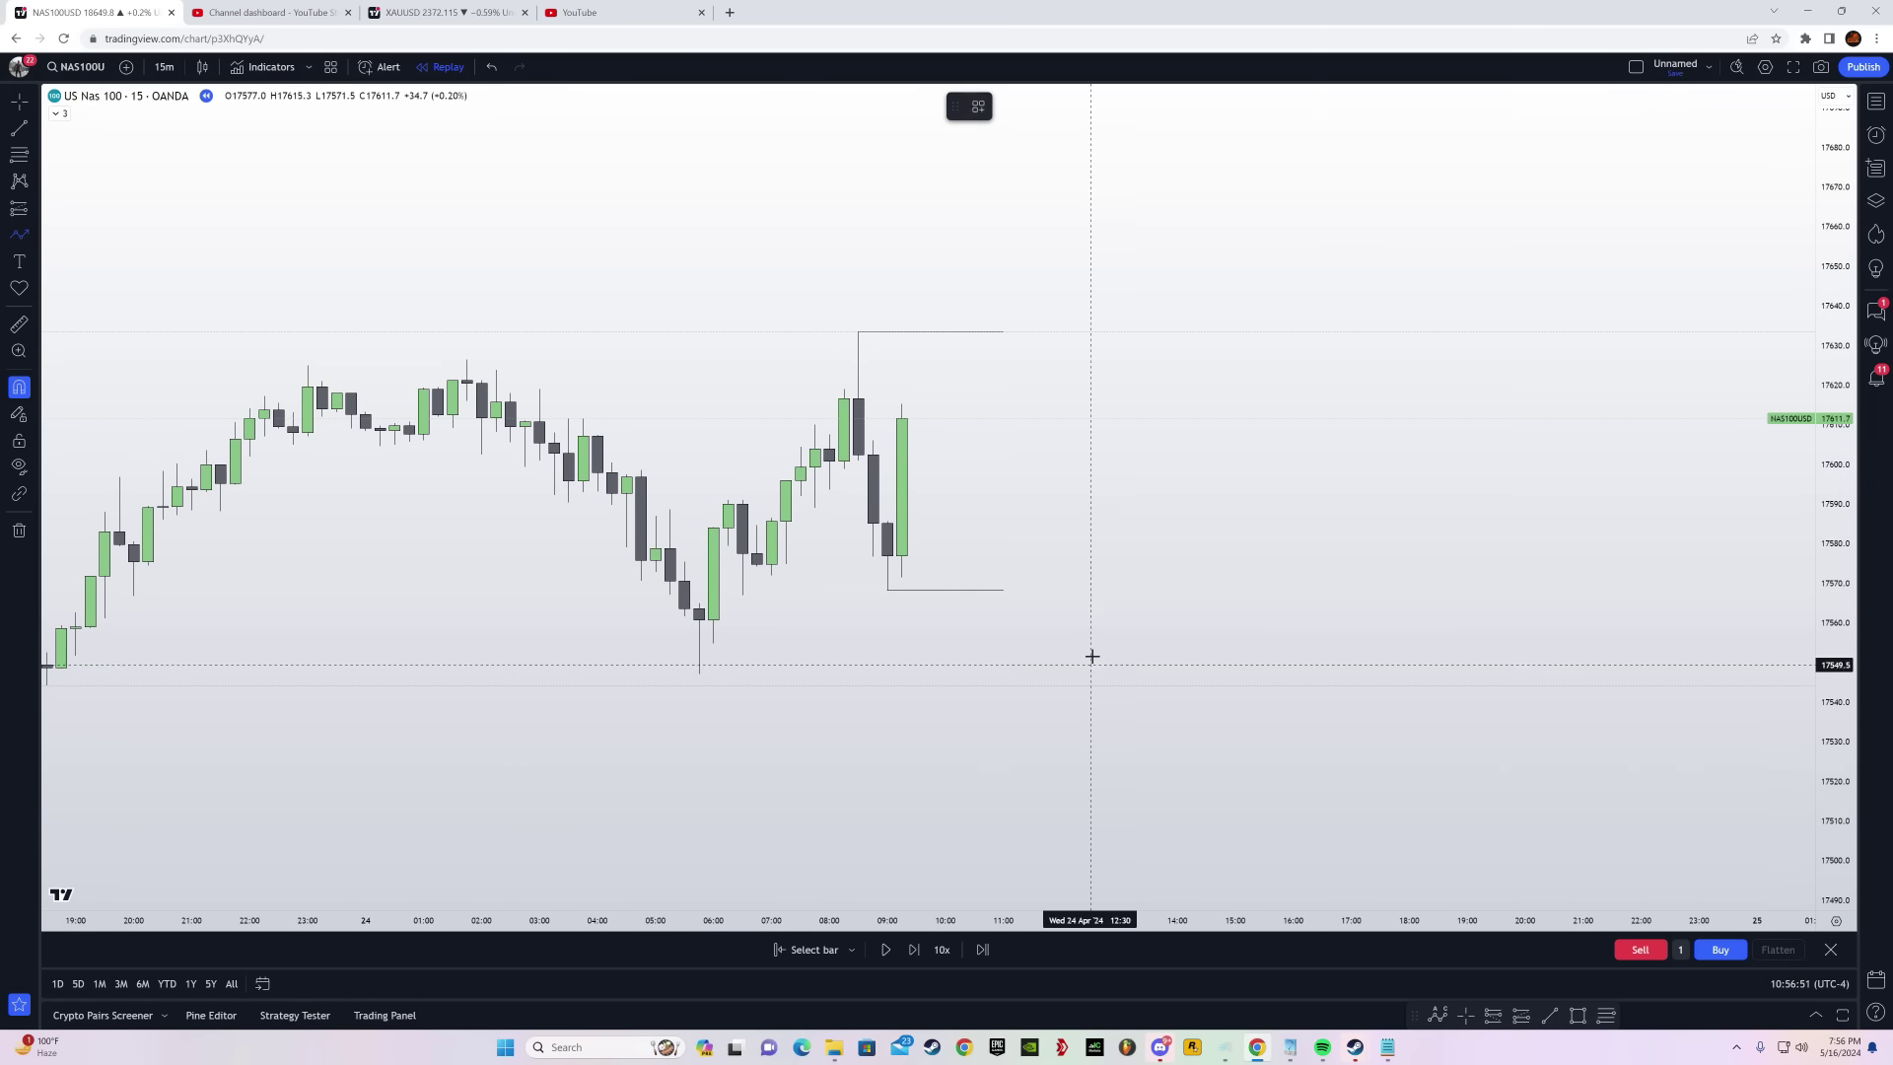
pyautogui.click(114, 546)
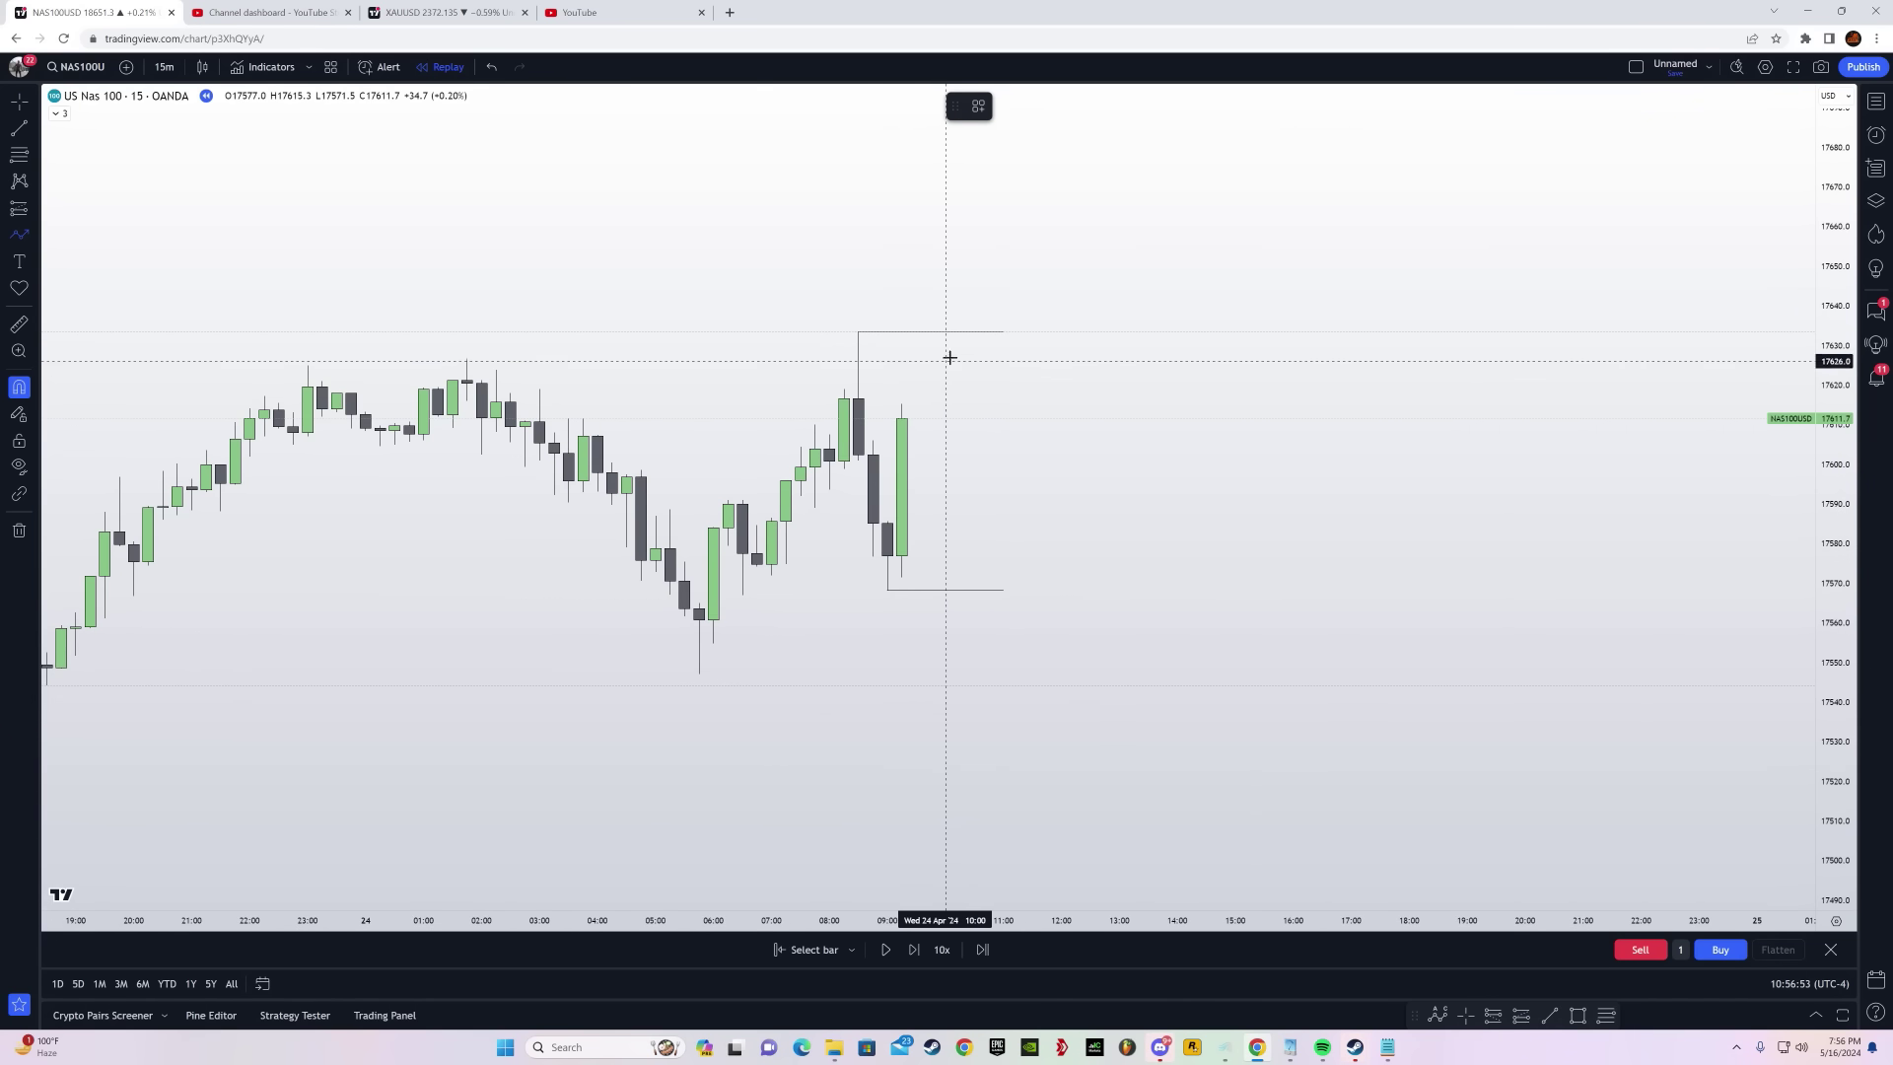
pyautogui.click(904, 417)
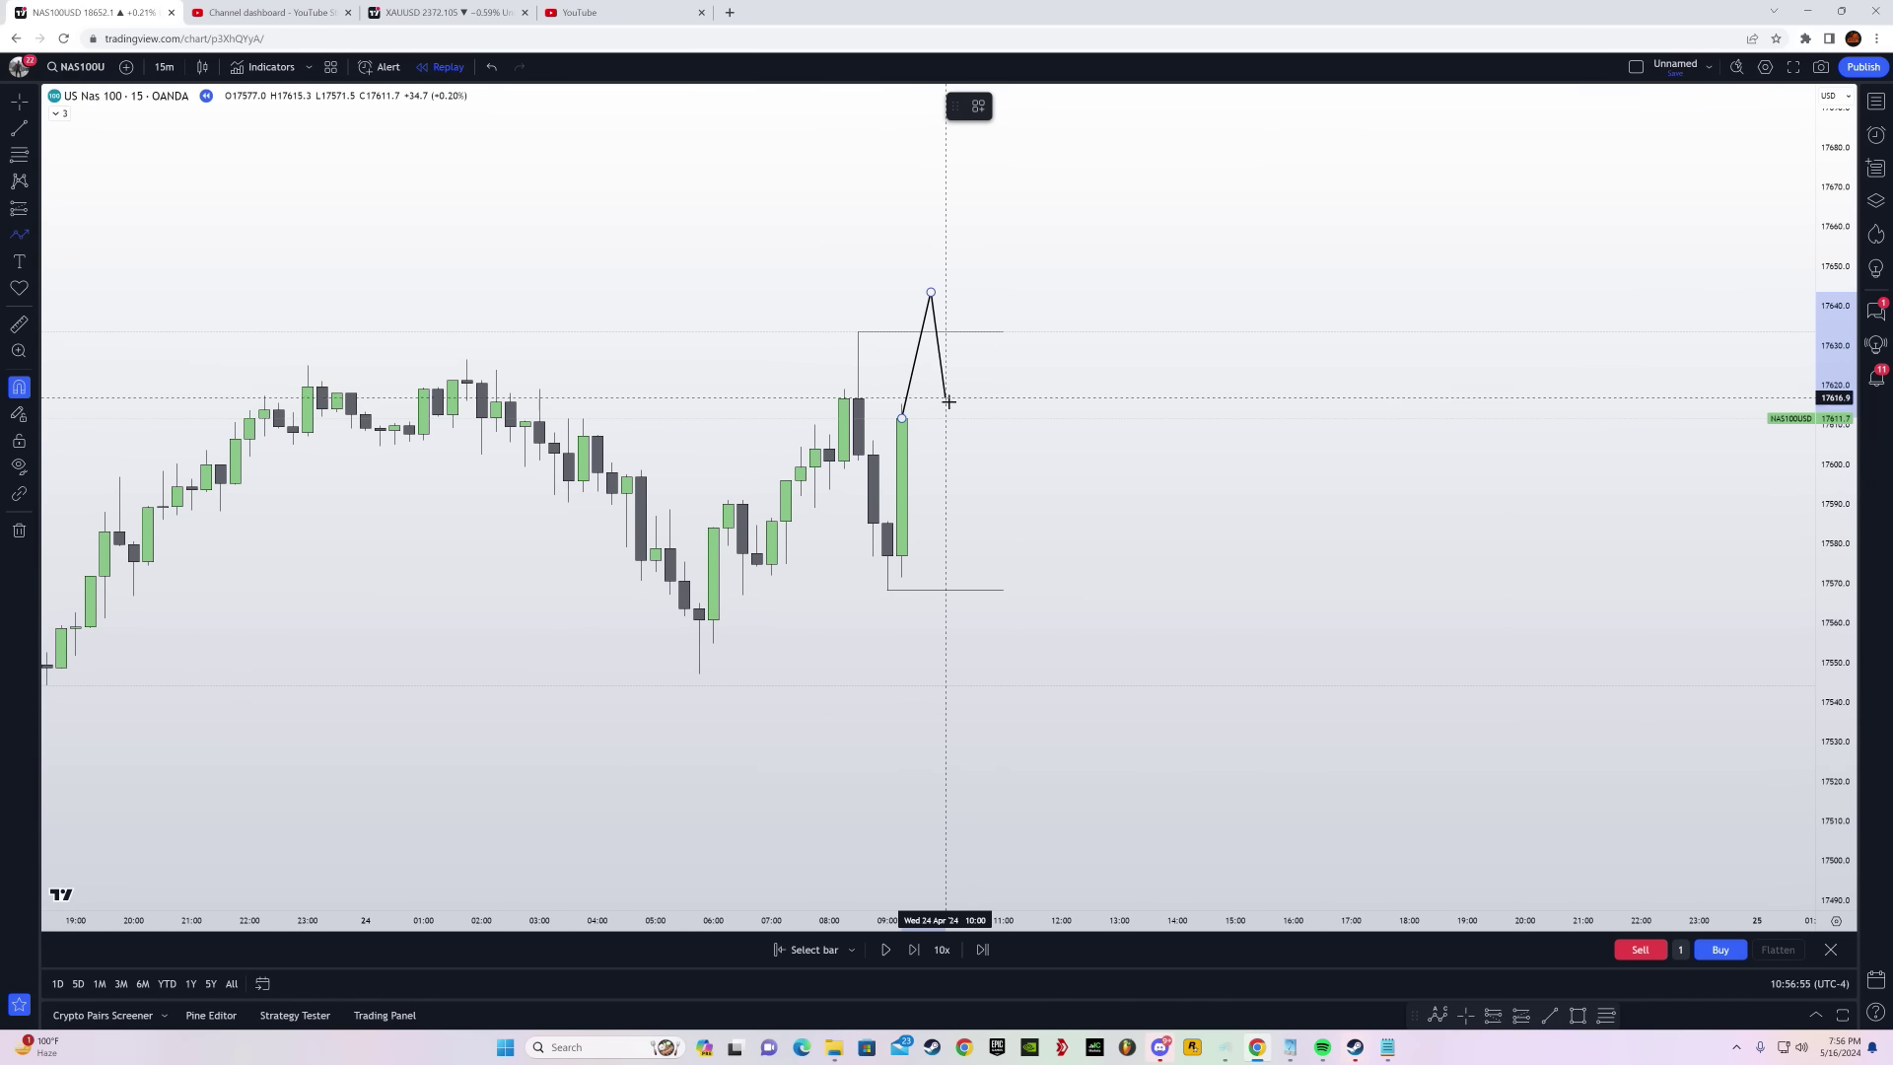
pyautogui.doubleClick(988, 644)
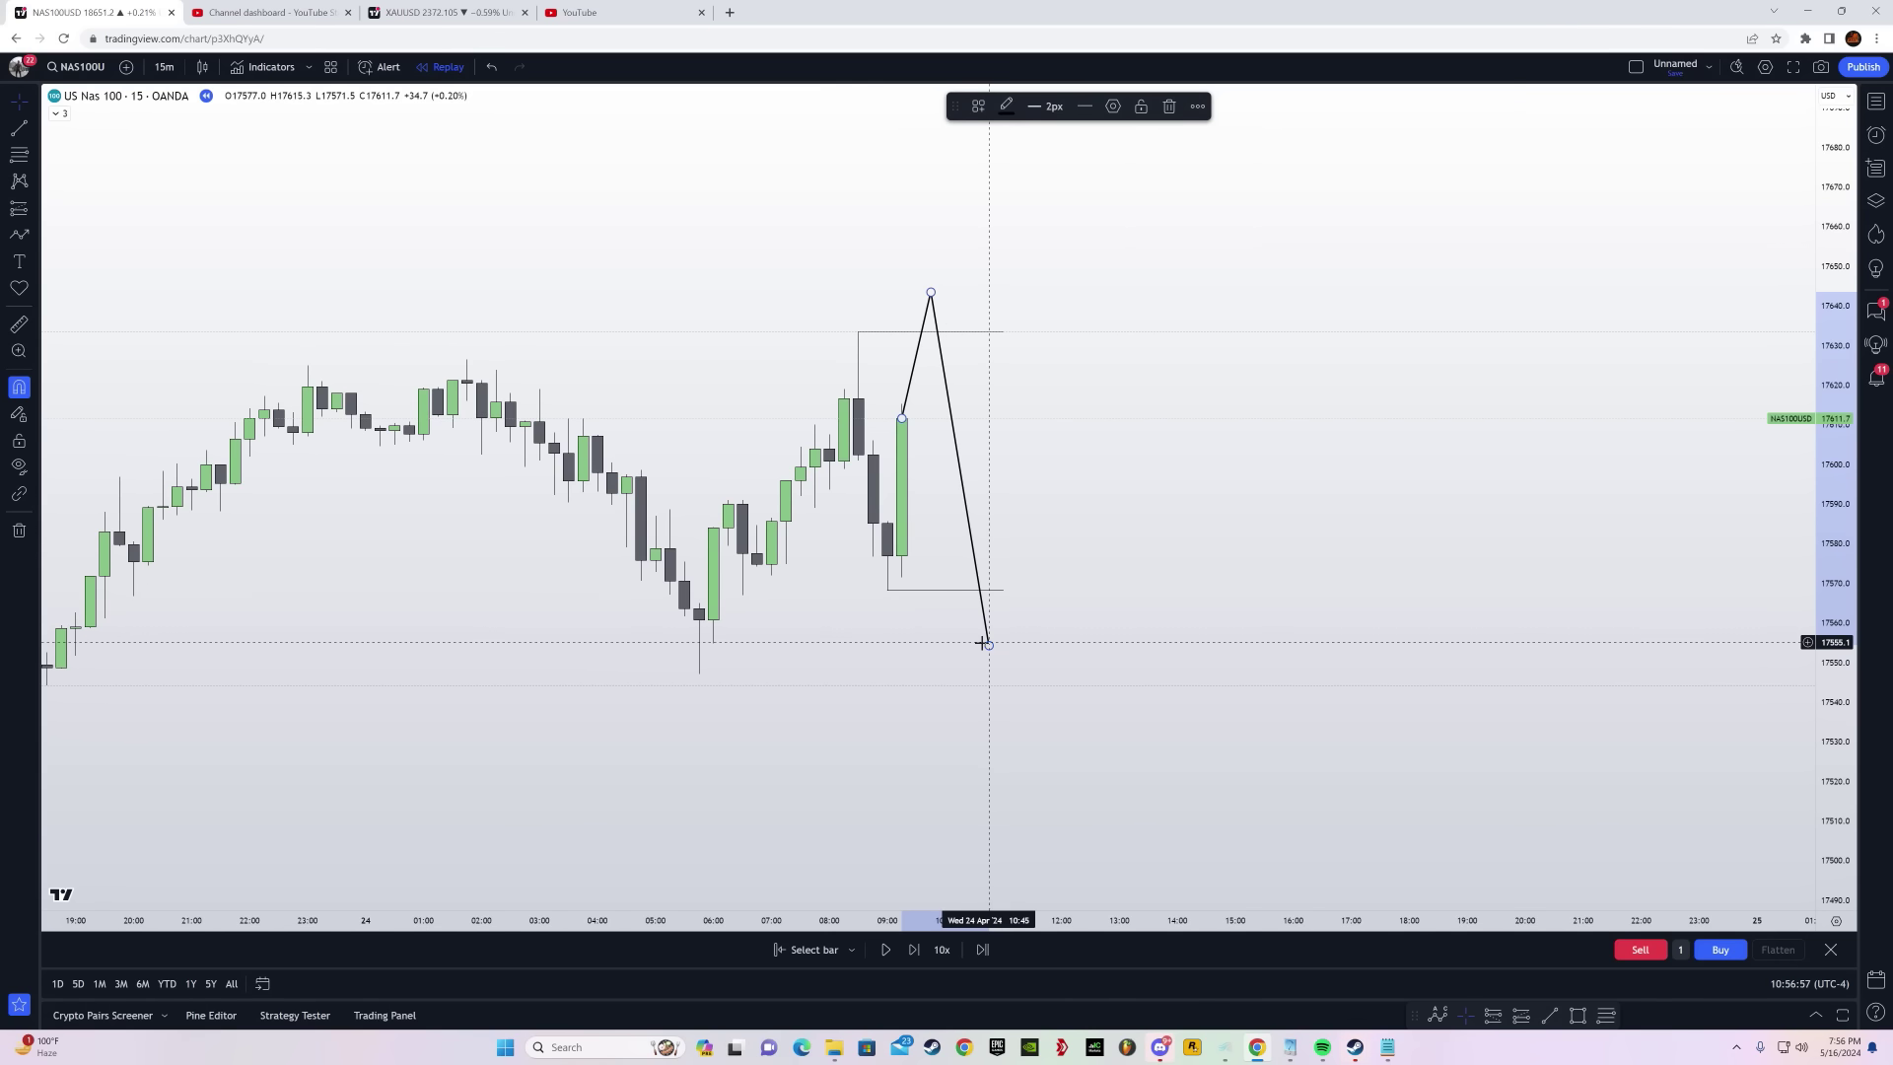
pyautogui.press('Delete')
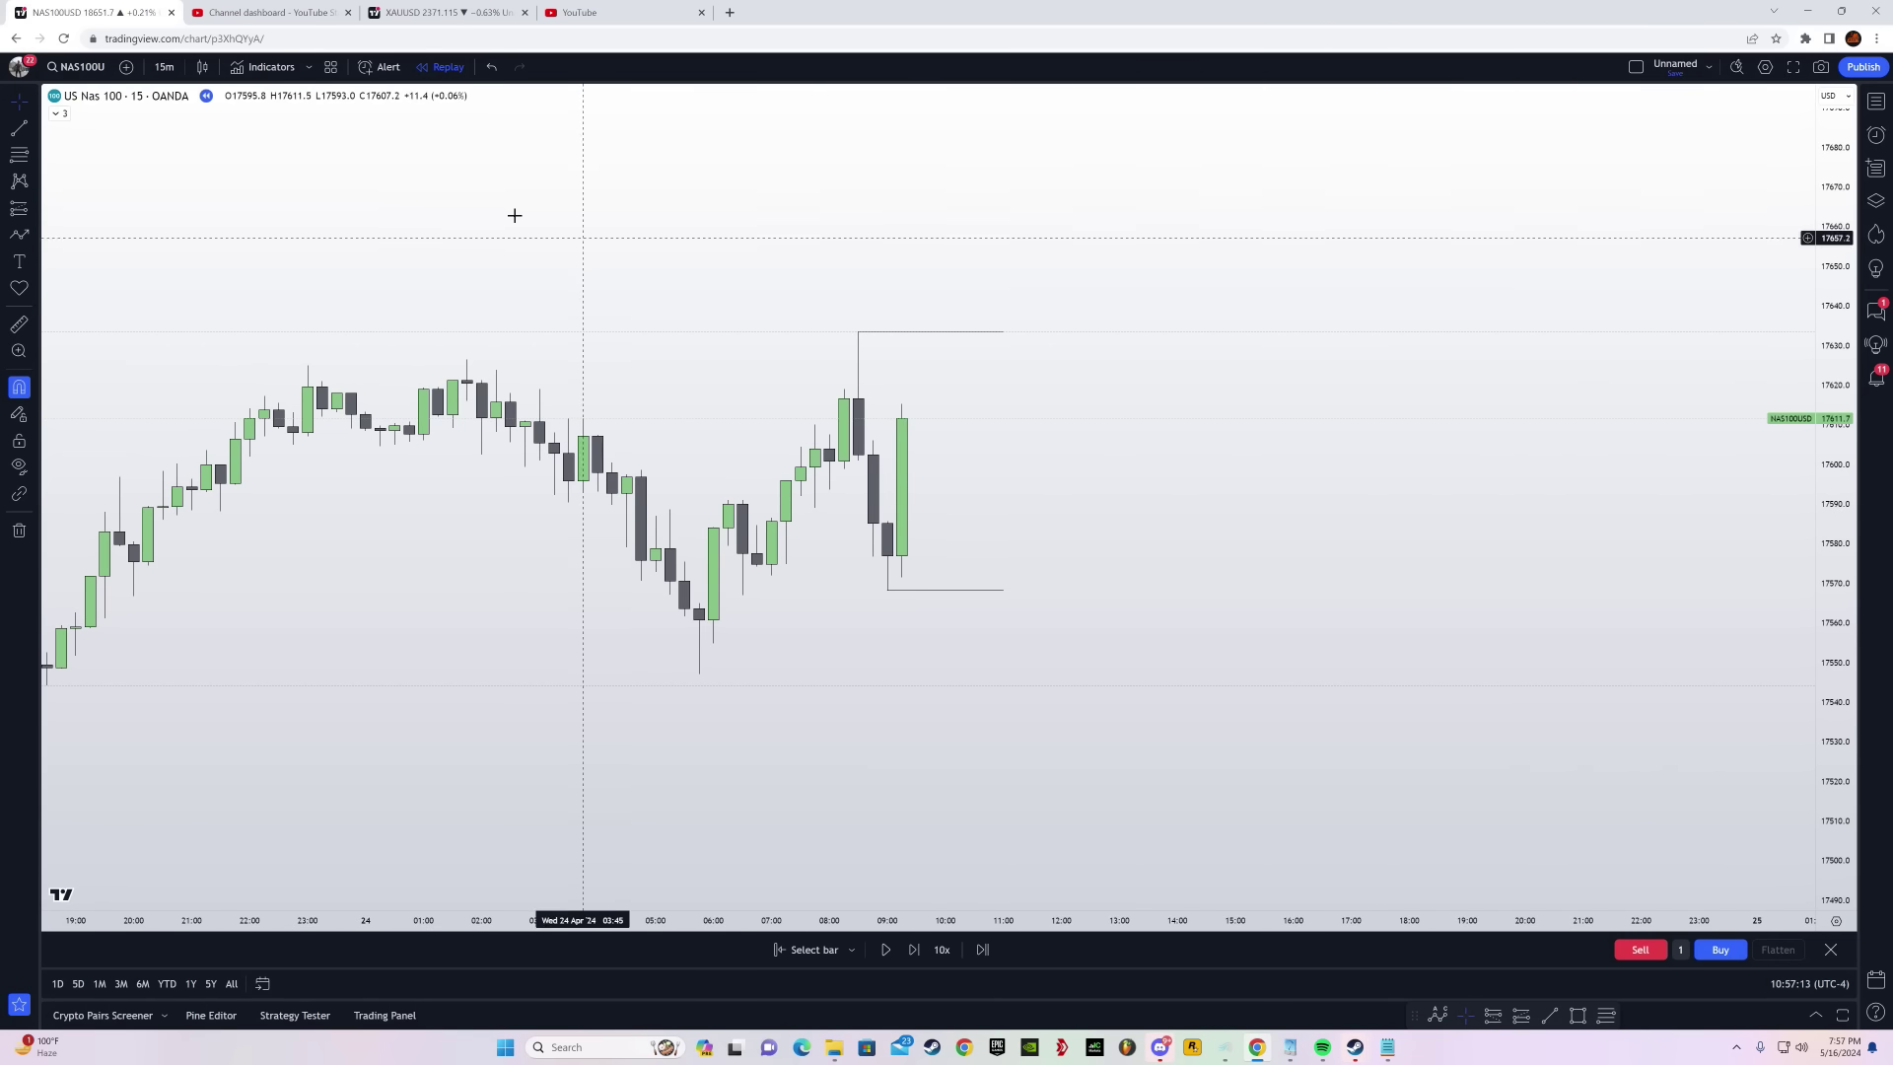
# Switch the 24 April chart to 1-minute candles and play the replay through the 9:30 open to the 9:38 candle
pyautogui.click(164, 67)
pyautogui.click(199, 271)
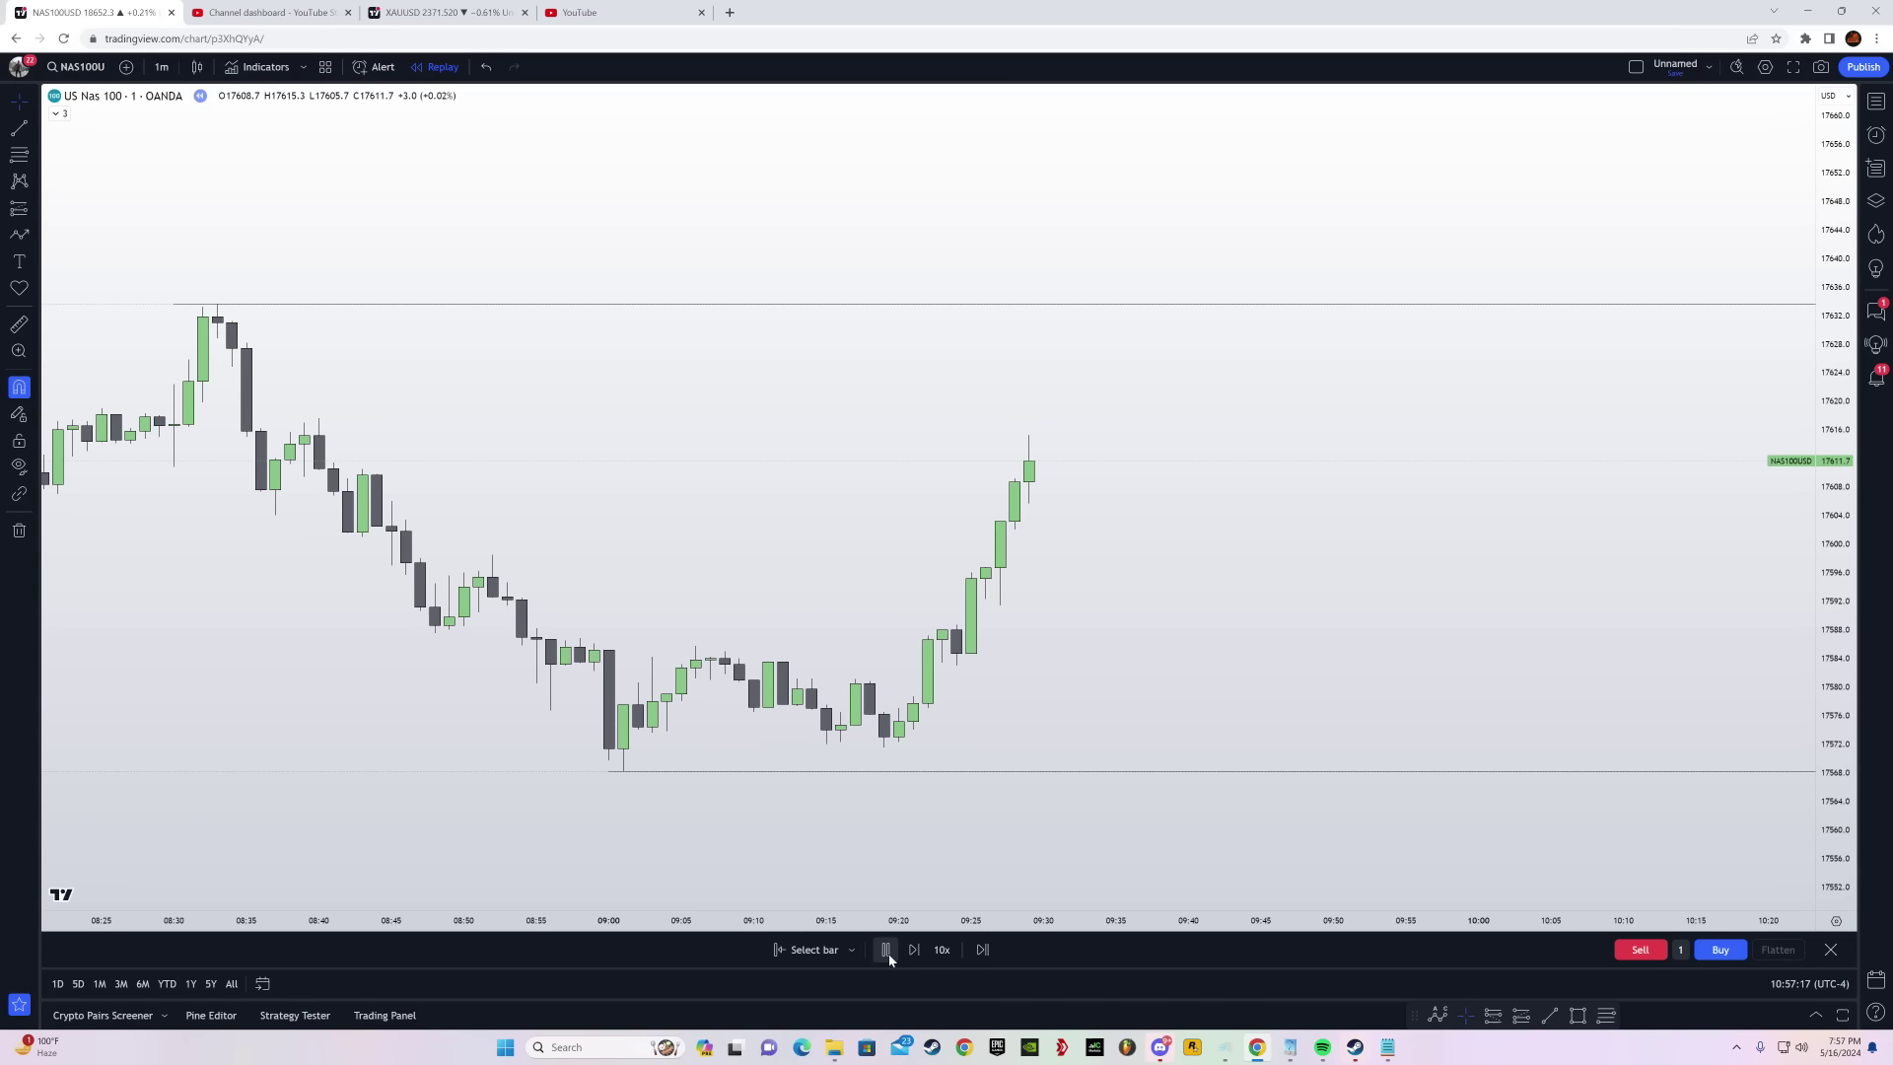
pyautogui.click(886, 951)
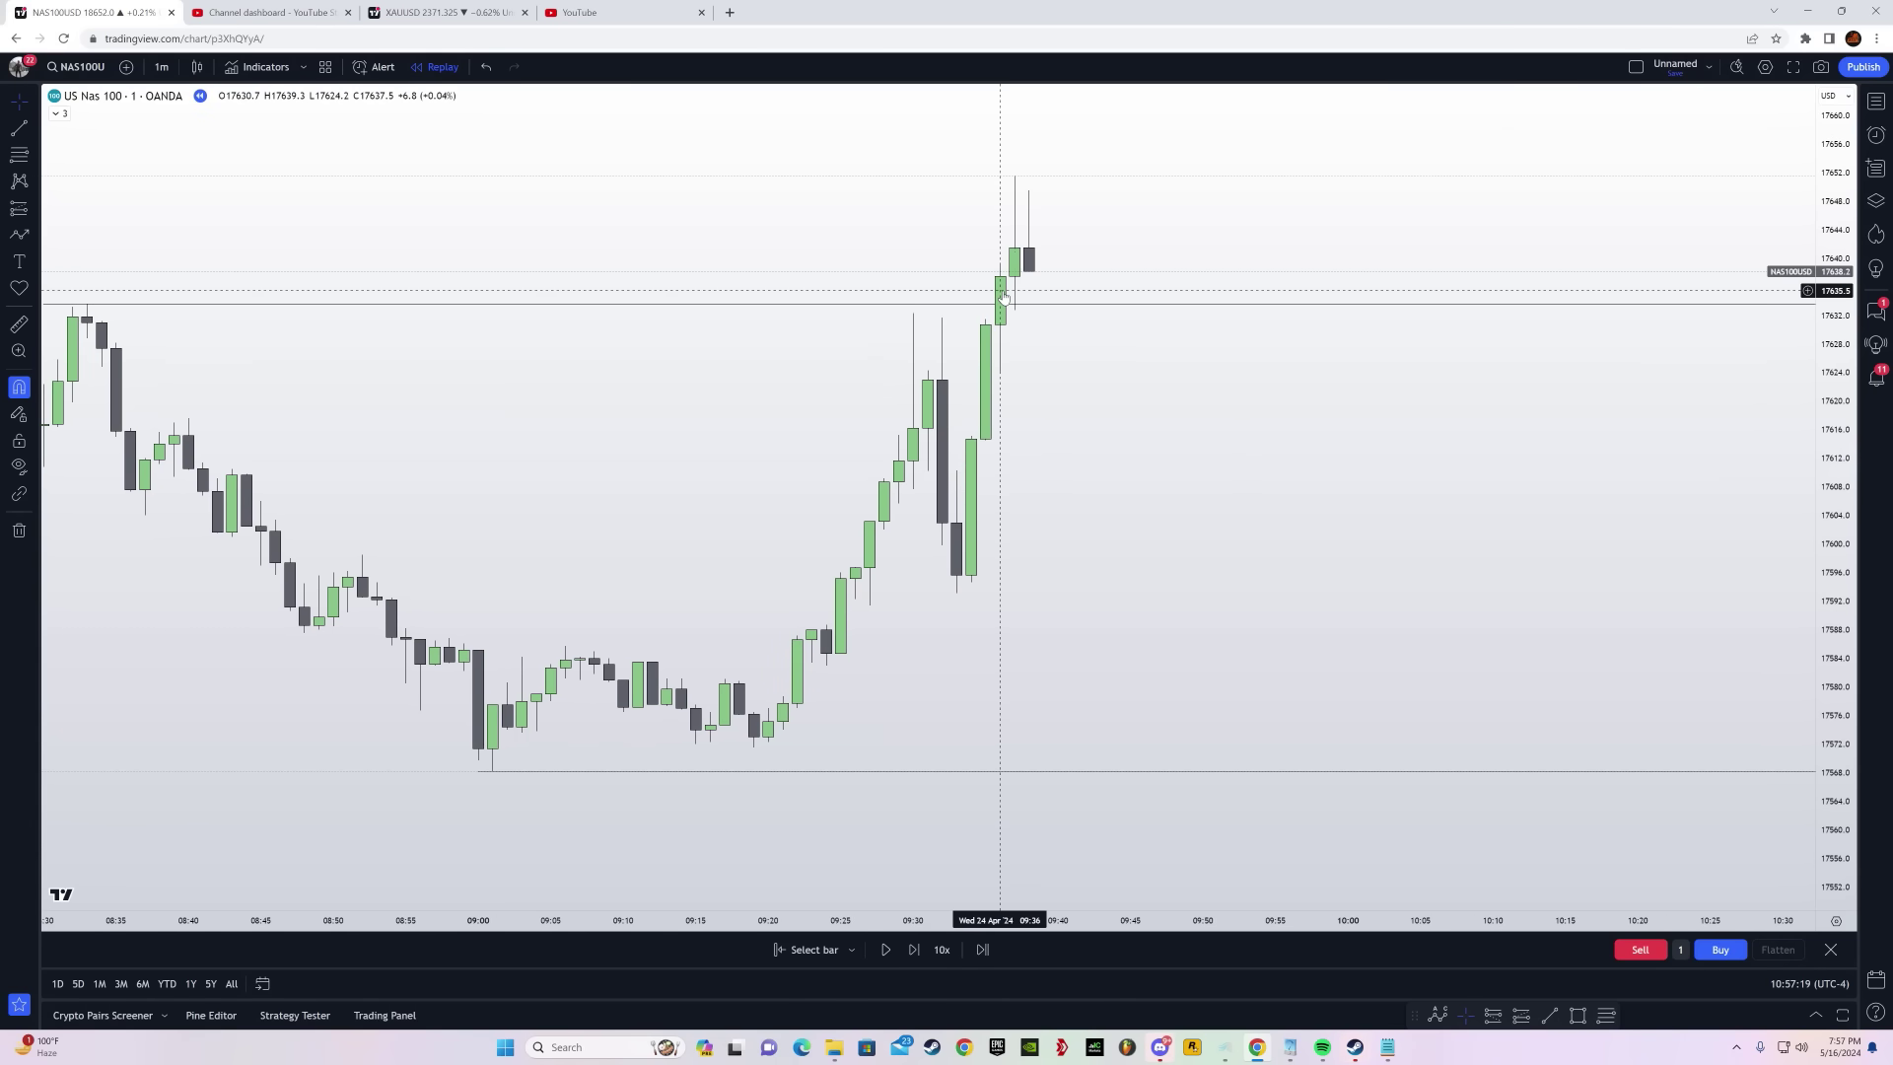
pyautogui.moveTo(1150, 393); pyautogui.dragTo(985, 770)
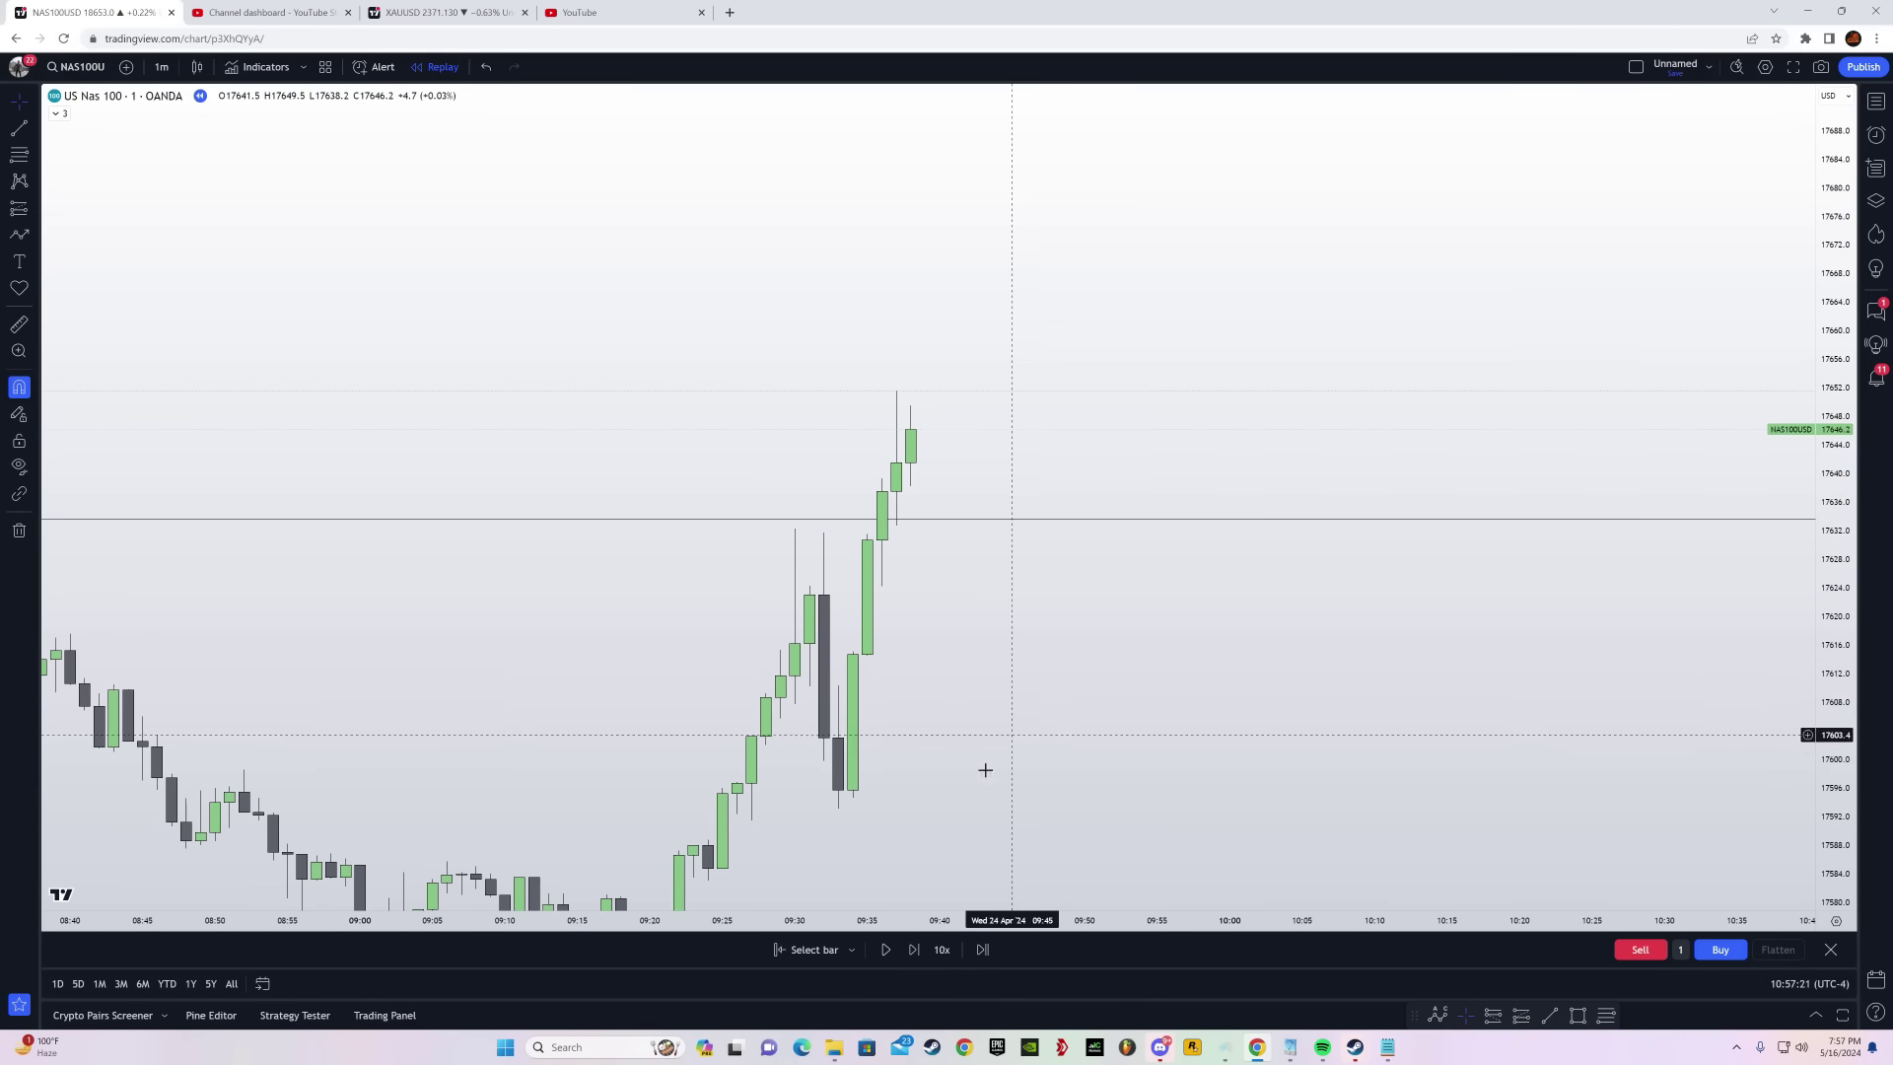
# Advance the 24 April replay candle by candle from 9:38 to 9:56
pyautogui.click(914, 950)
pyautogui.click(914, 949)
pyautogui.click(914, 950)
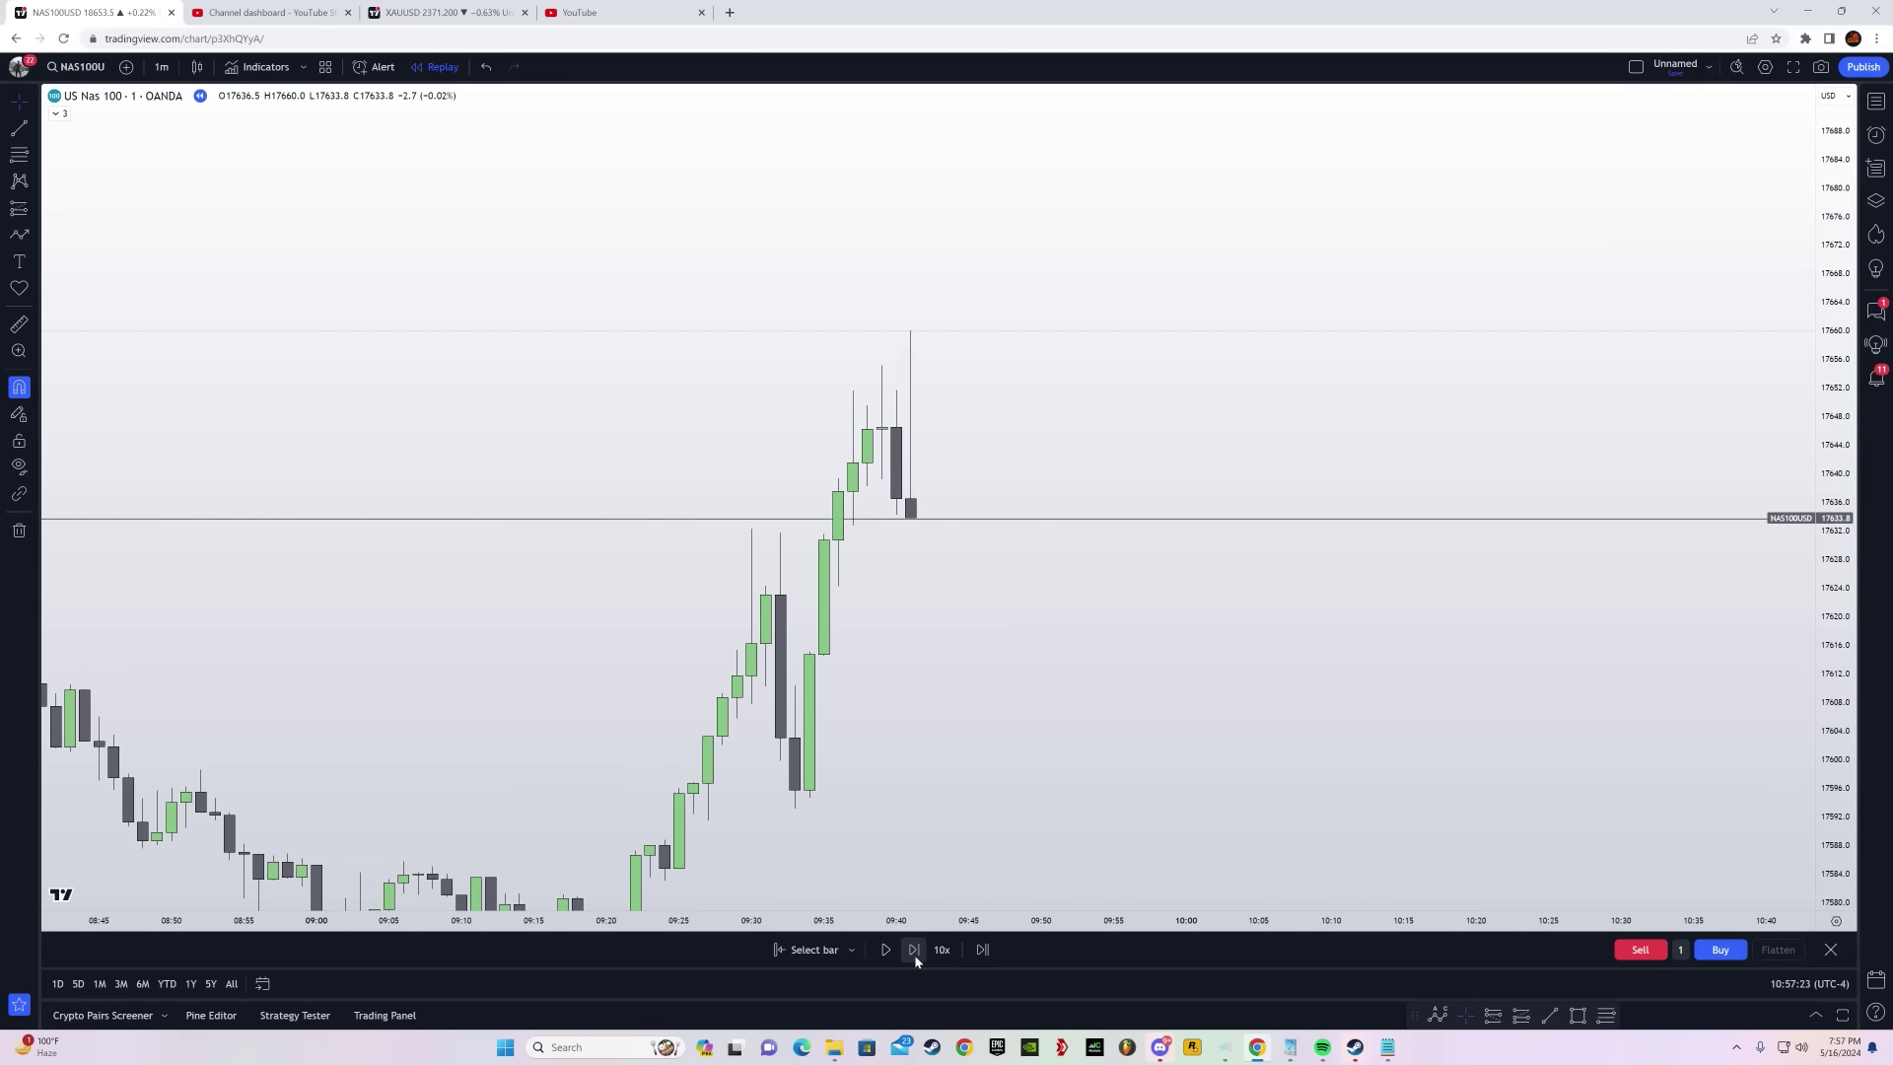
pyautogui.click(914, 949)
pyautogui.click(914, 949)
pyautogui.click(914, 954)
pyautogui.click(914, 954)
pyautogui.click(914, 954)
pyautogui.click(914, 954)
pyautogui.click(913, 954)
pyautogui.click(914, 955)
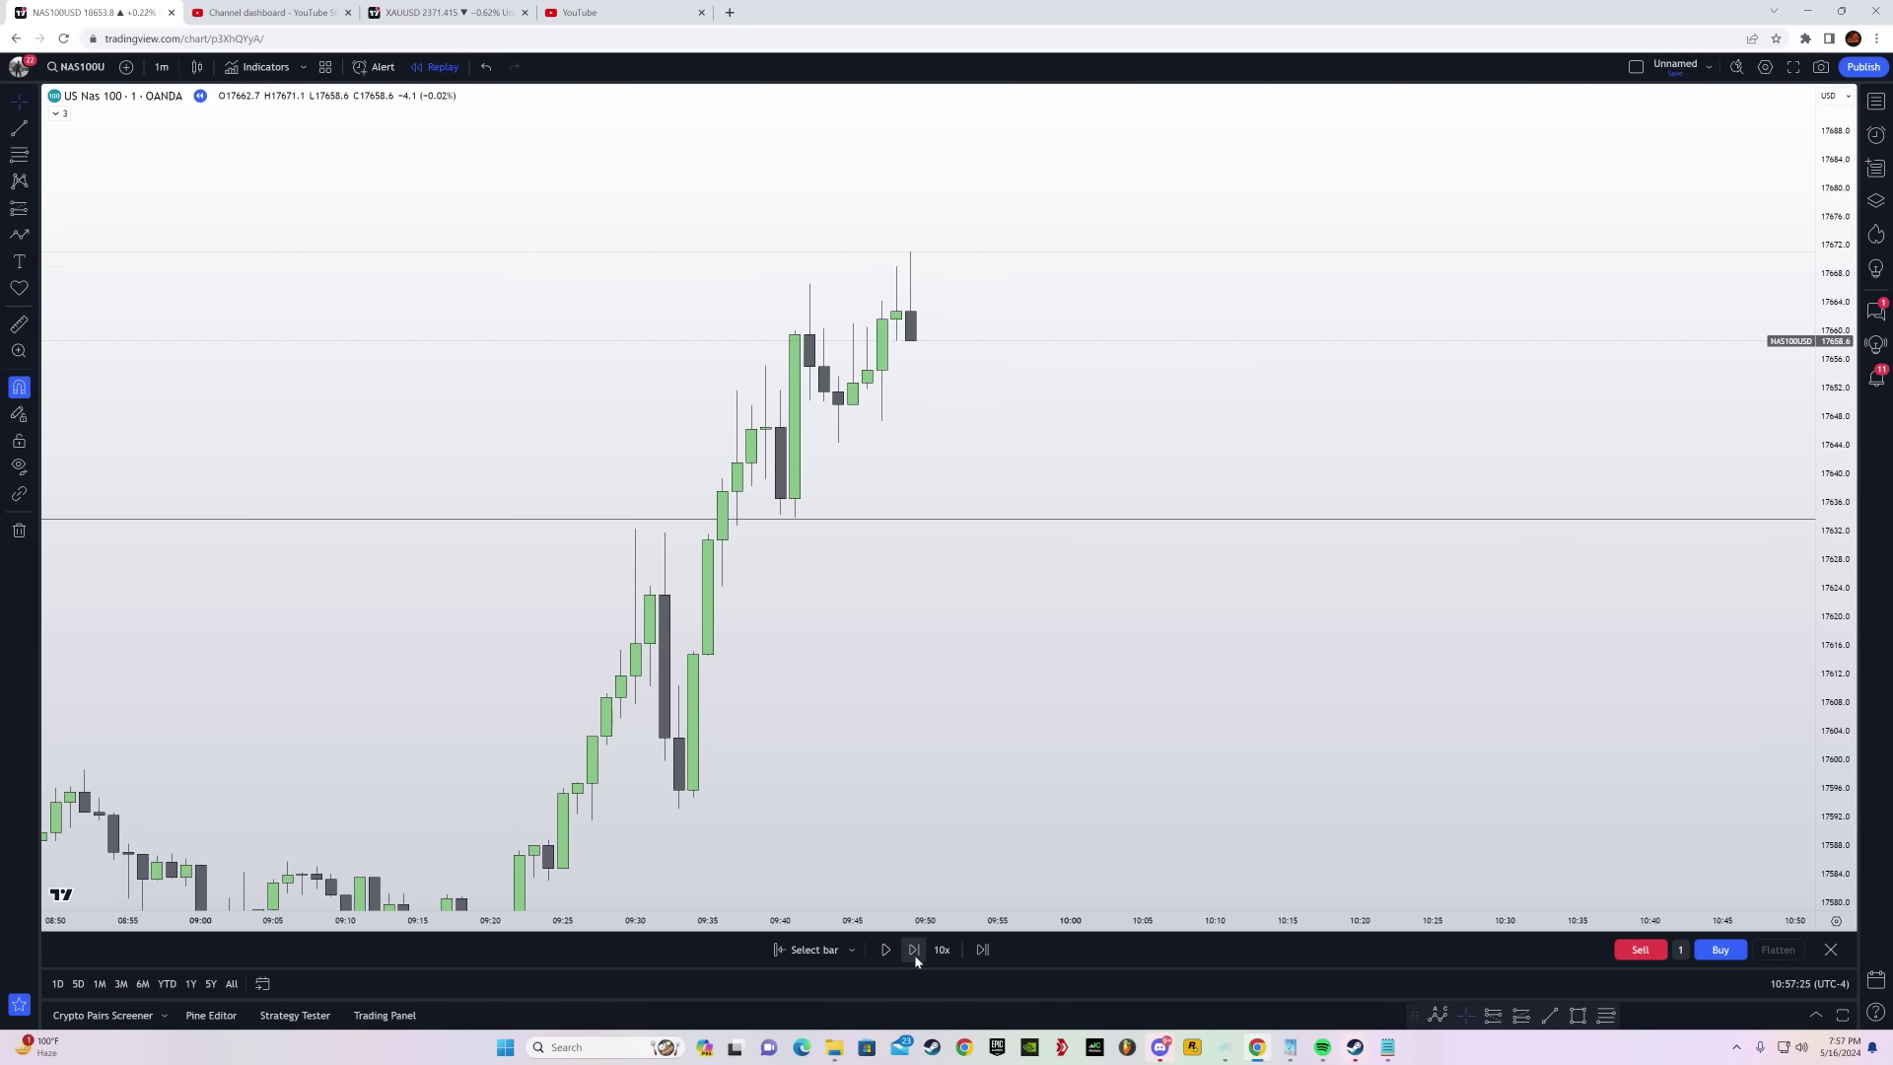
pyautogui.click(914, 955)
pyautogui.click(914, 950)
pyautogui.click(914, 949)
pyautogui.click(914, 949)
pyautogui.click(914, 950)
pyautogui.click(914, 950)
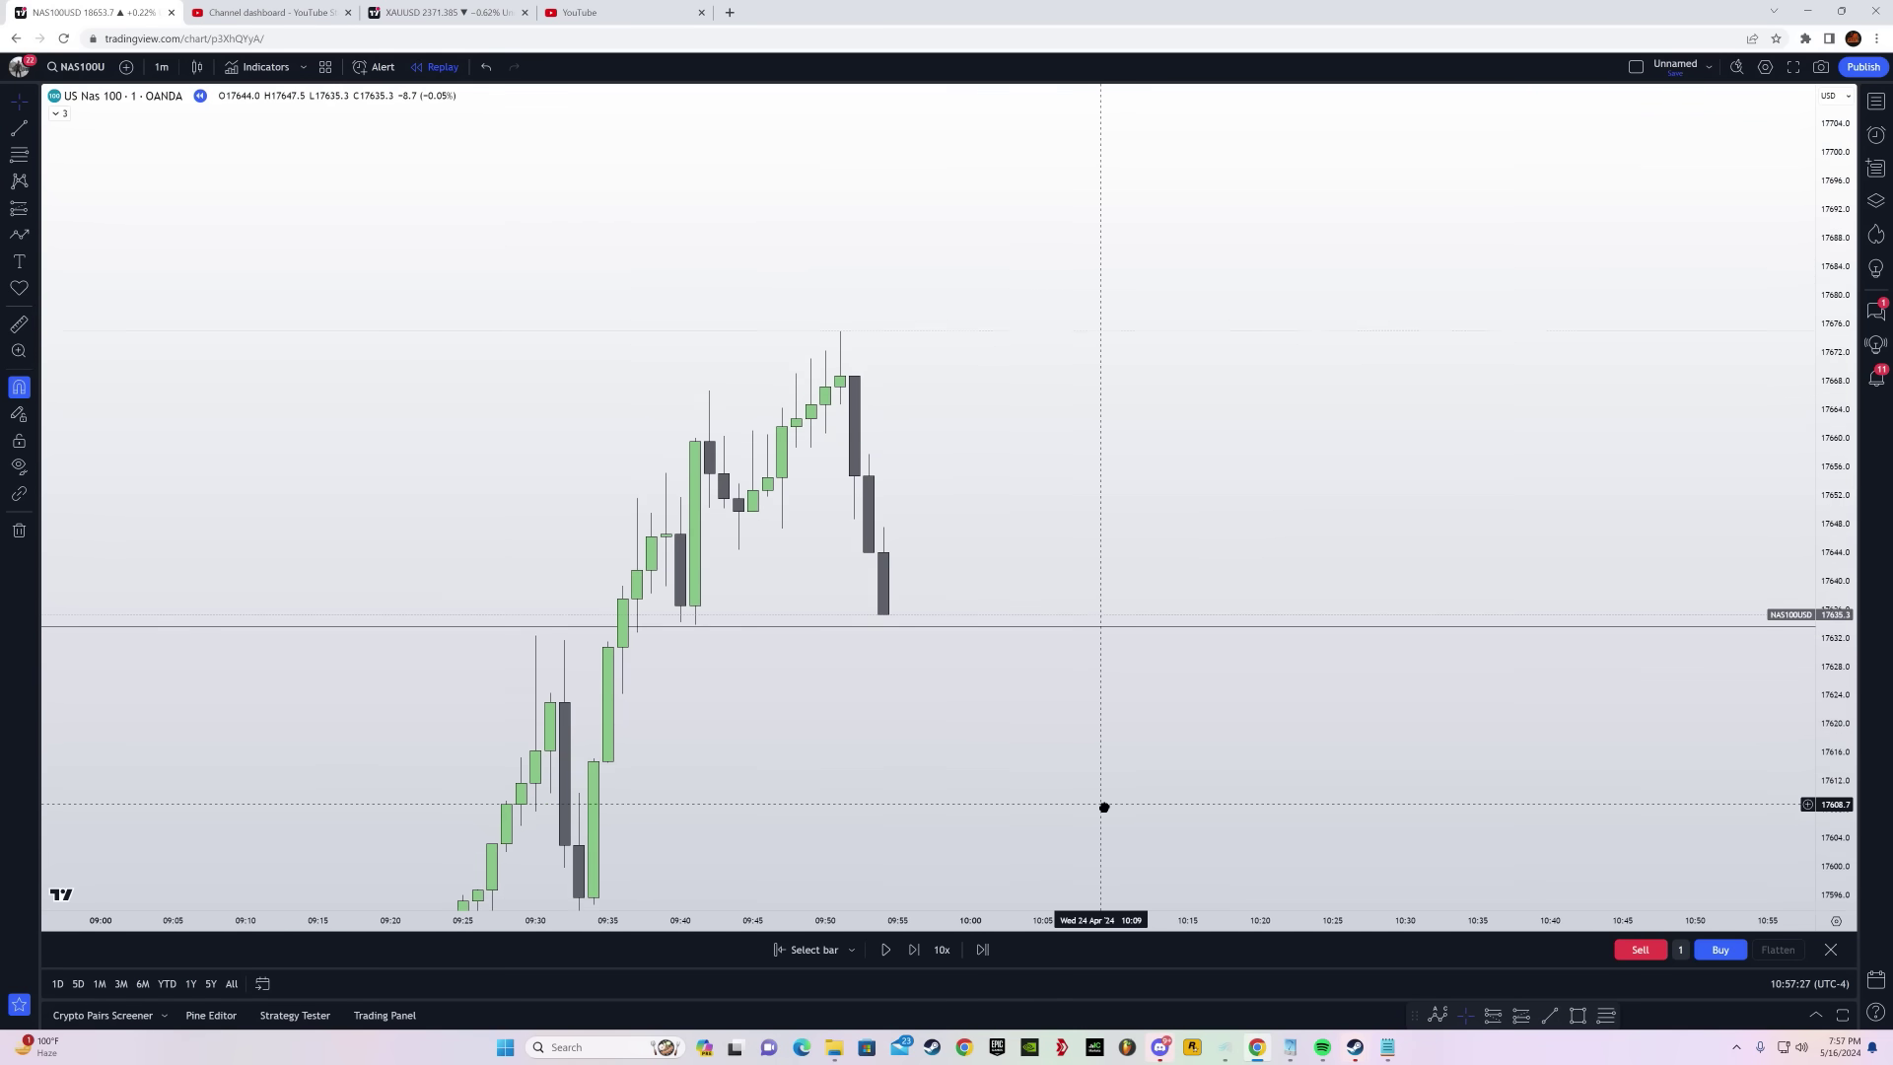
pyautogui.click(914, 950)
pyautogui.click(920, 958)
pyautogui.click(919, 959)
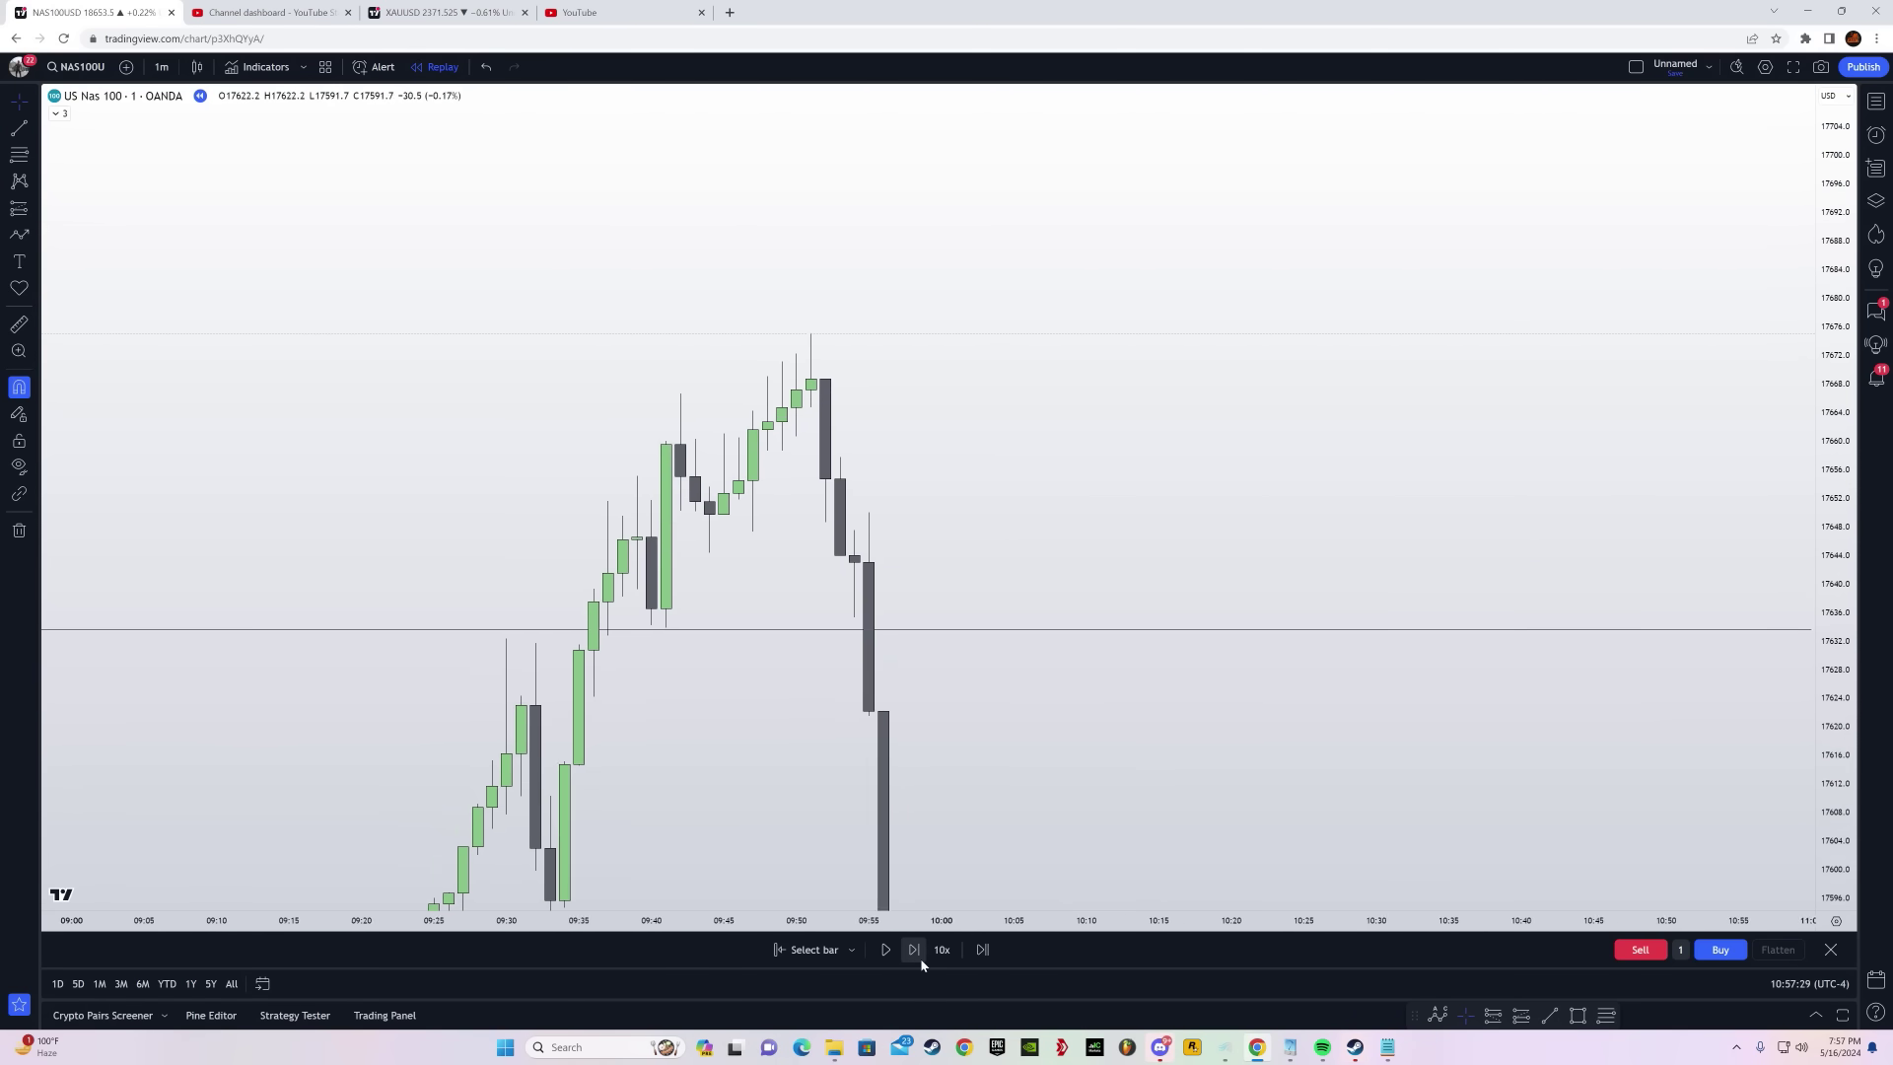
# Continue the 24 April replay past 9:56 and stop it at about 10:58
pyautogui.click(920, 958)
pyautogui.click(919, 958)
pyautogui.click(920, 958)
pyautogui.click(920, 958)
pyautogui.click(920, 959)
pyautogui.click(920, 958)
pyautogui.click(882, 951)
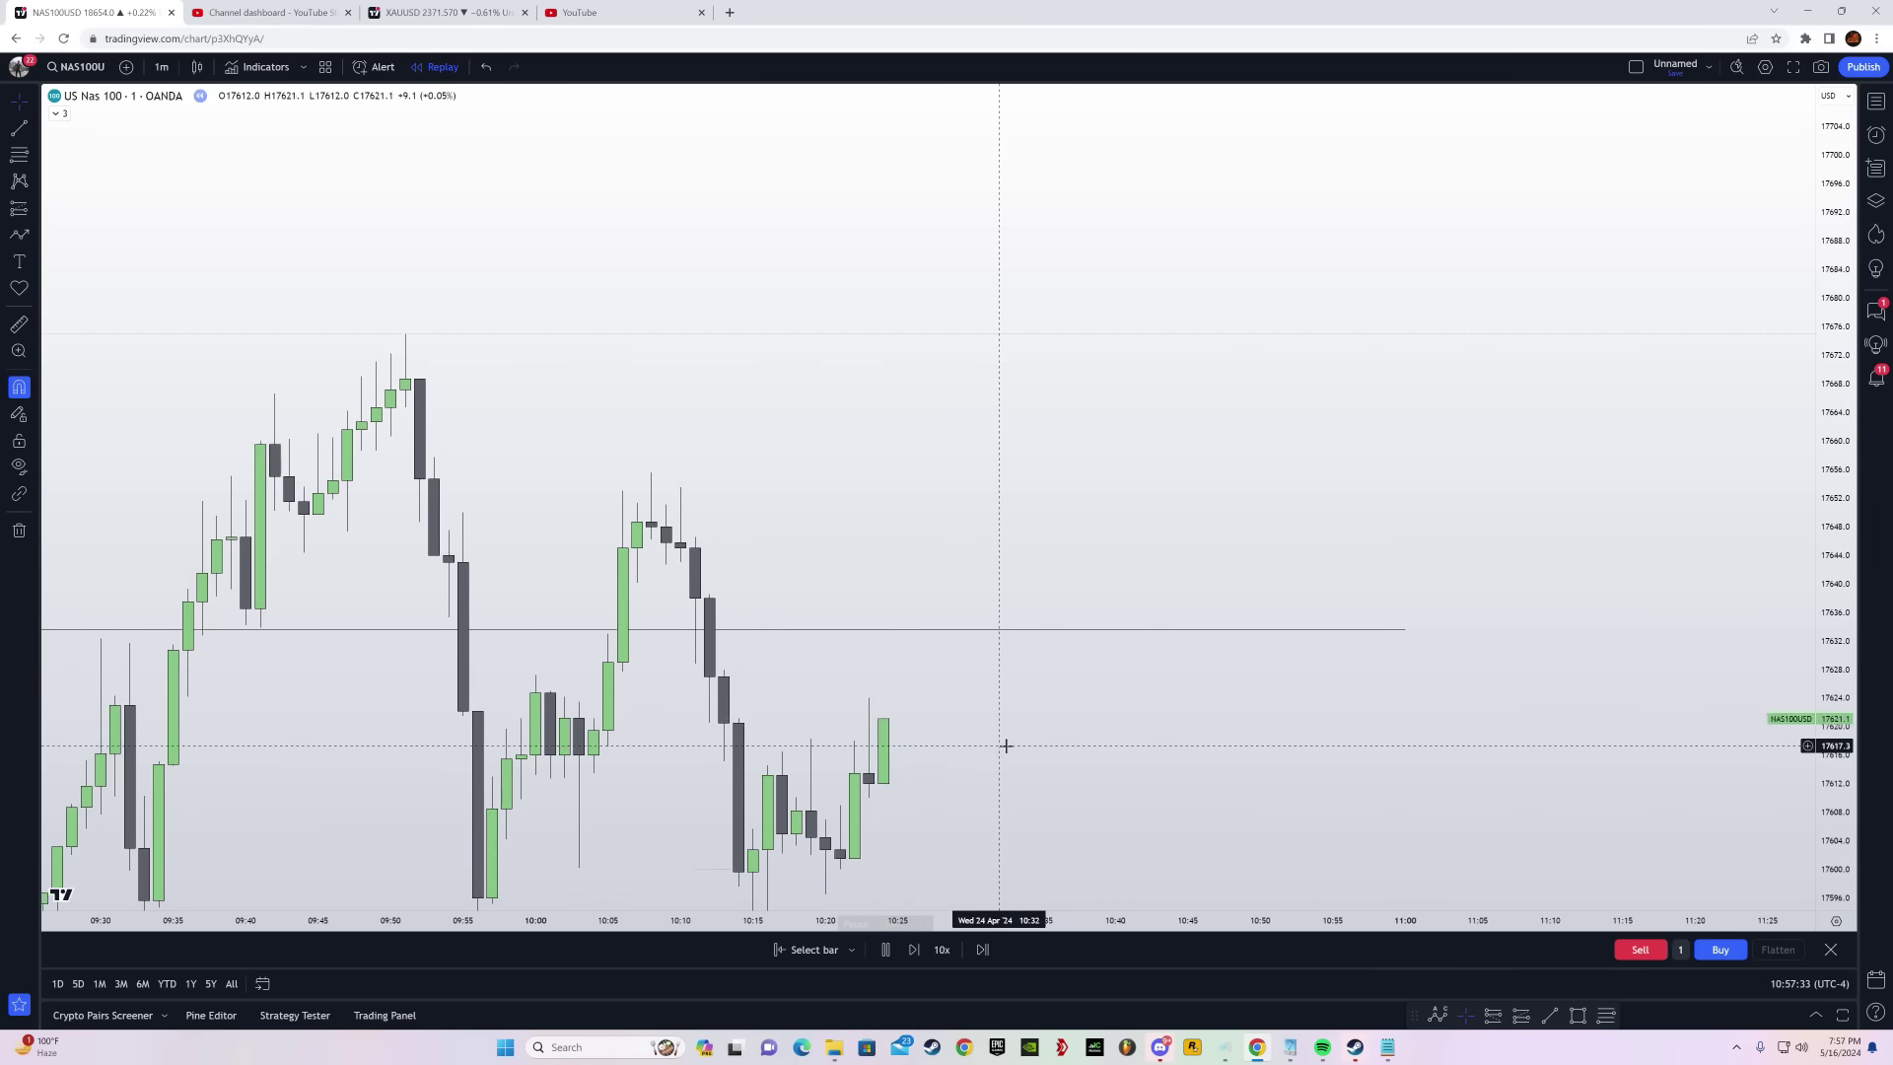
pyautogui.moveTo(1005, 744); pyautogui.dragTo(1262, 521)
pyautogui.moveTo(1593, 920); pyautogui.dragTo(1489, 920)
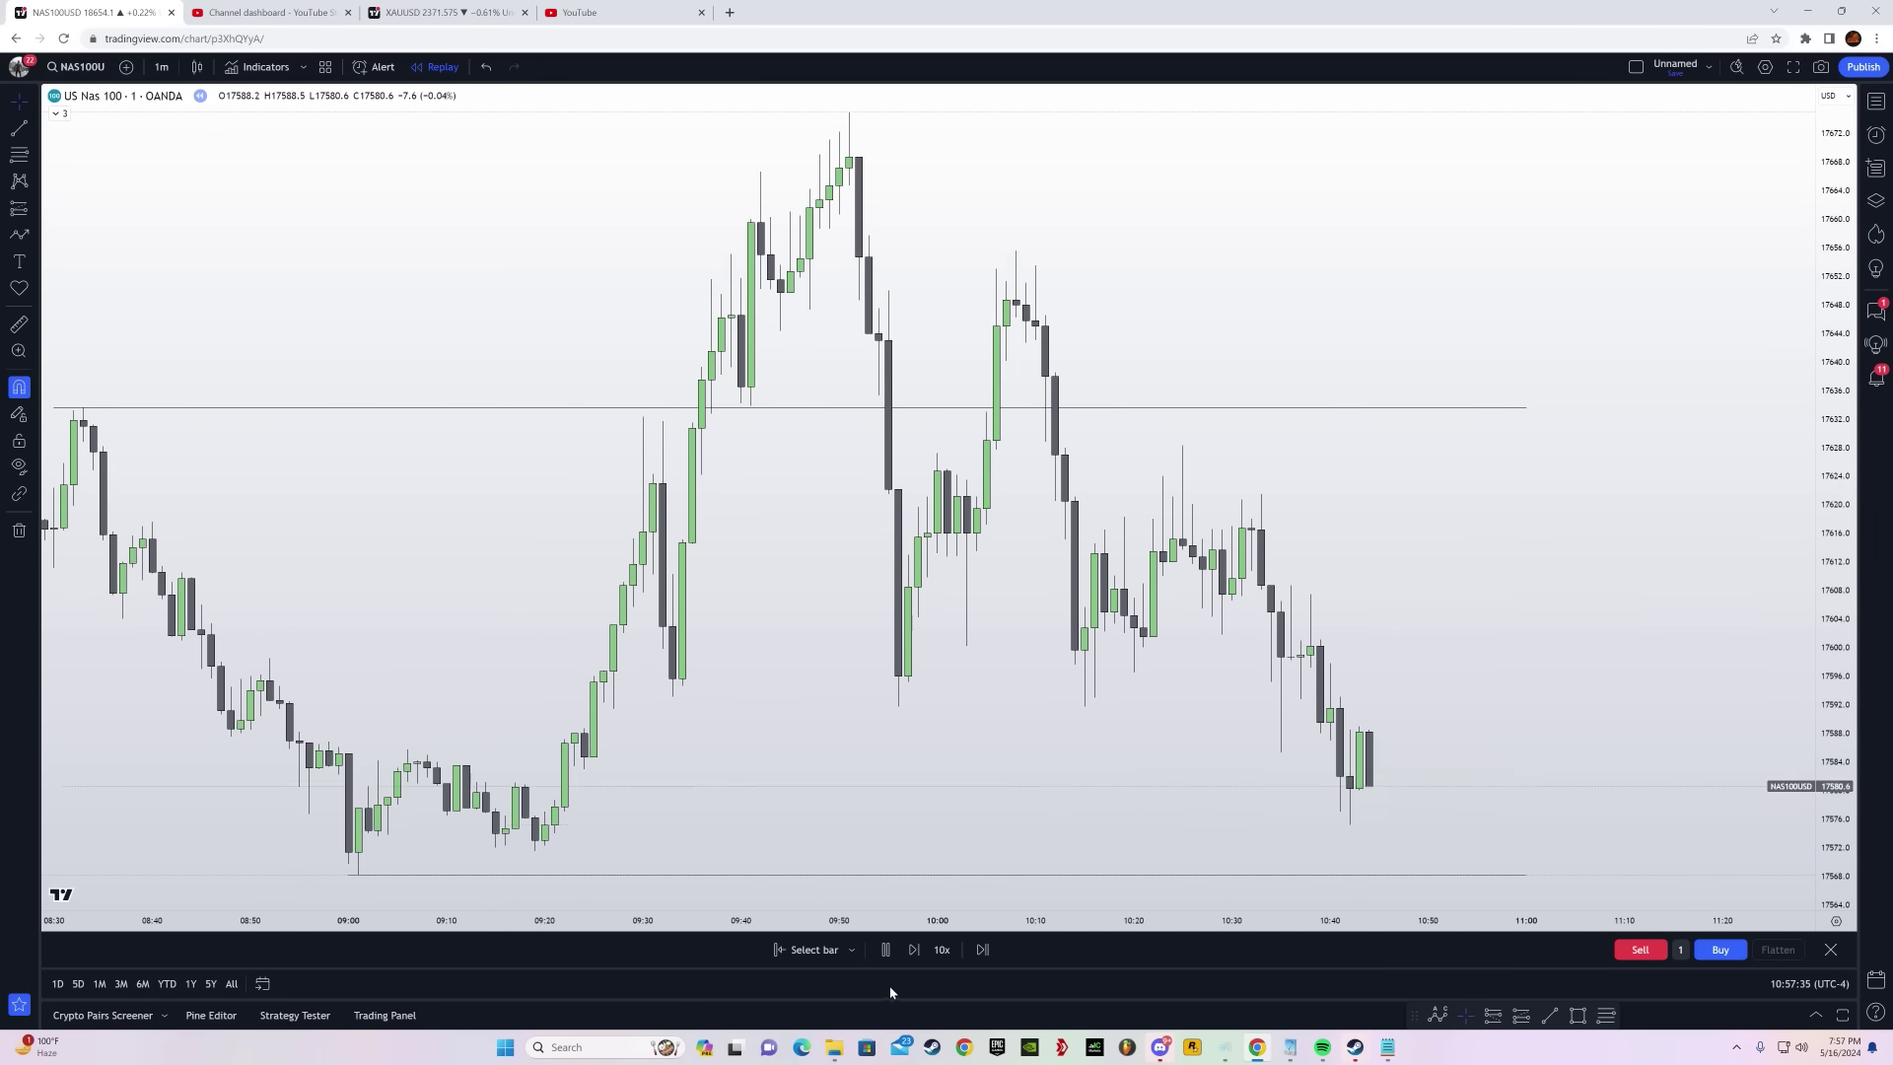
pyautogui.click(885, 950)
pyautogui.moveTo(925, 608); pyautogui.dragTo(930, 694)
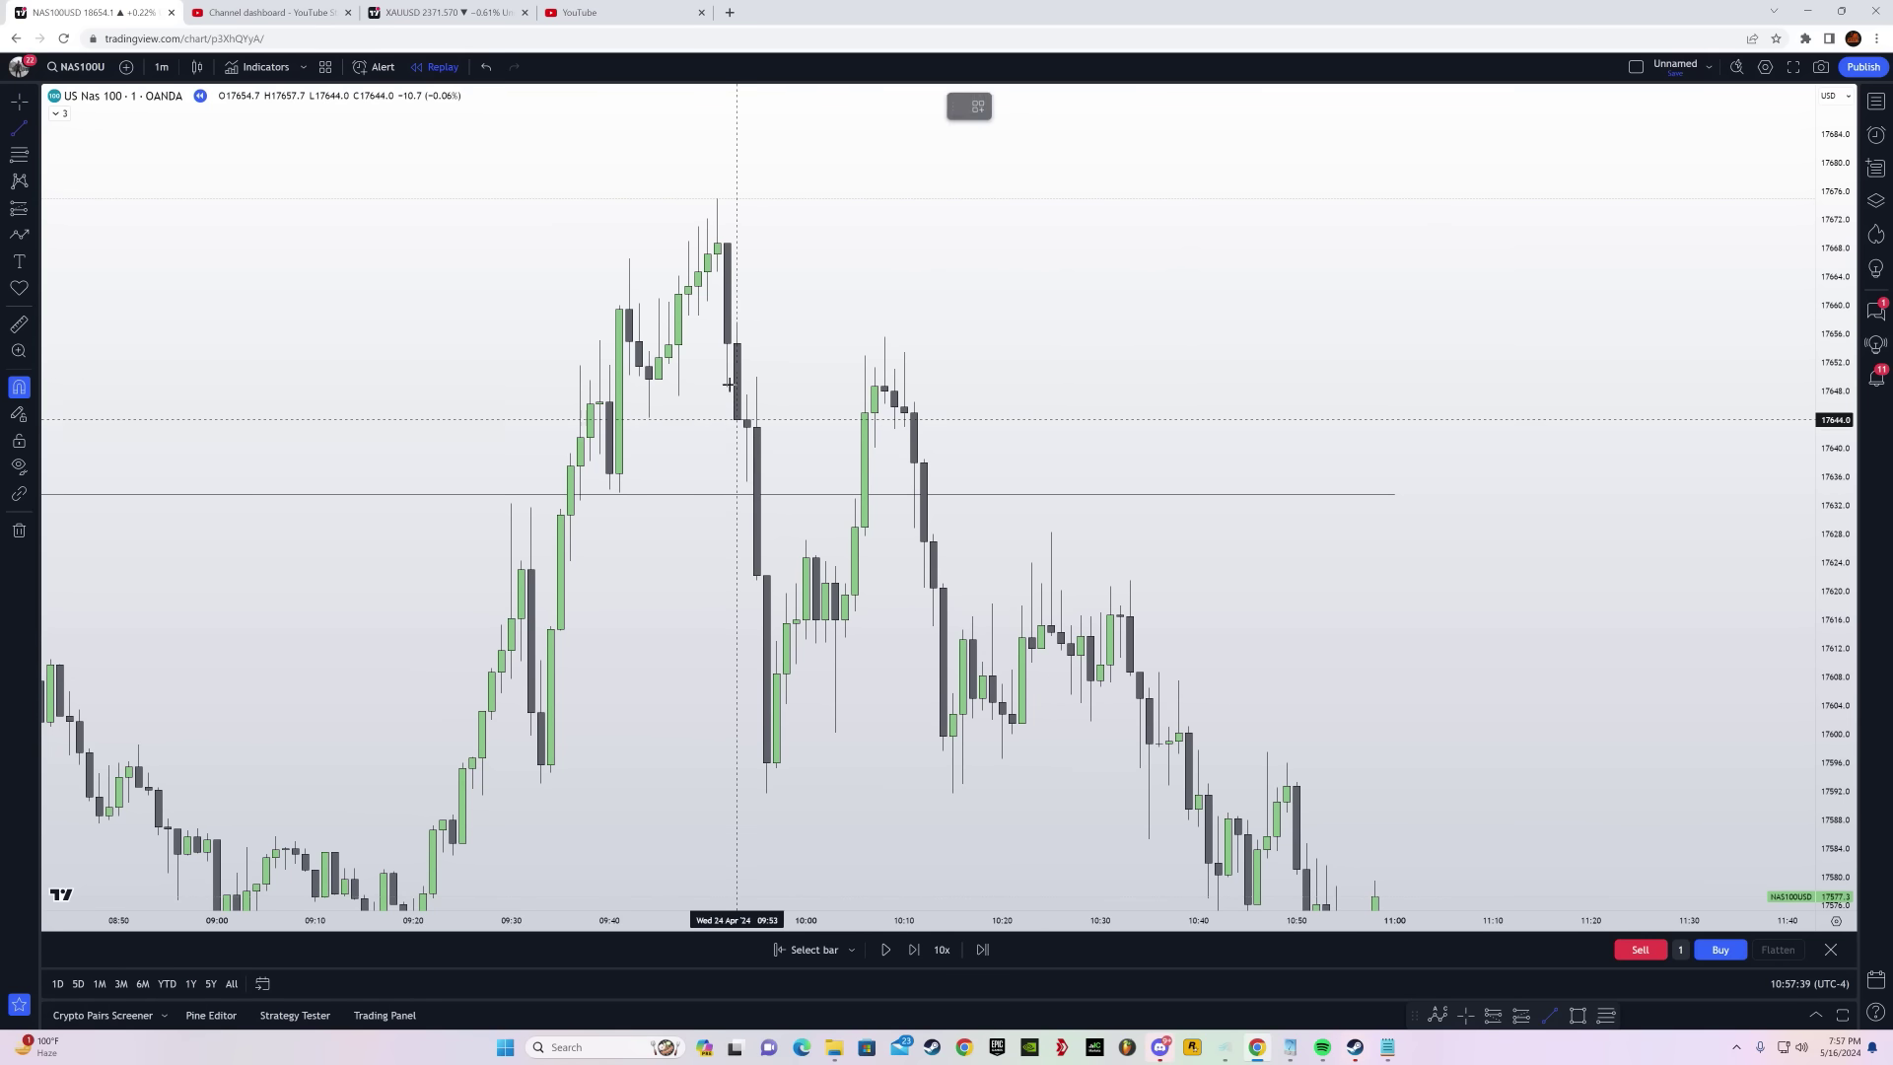
# Draw a horizontal trend line at about 17654 from 9:47 to 10:18
pyautogui.click(21, 136)
pyautogui.click(679, 344)
pyautogui.keyDown('shift'); pyautogui.click(983, 344); pyautogui.keyUp('shift')
pyautogui.click(686, 384)
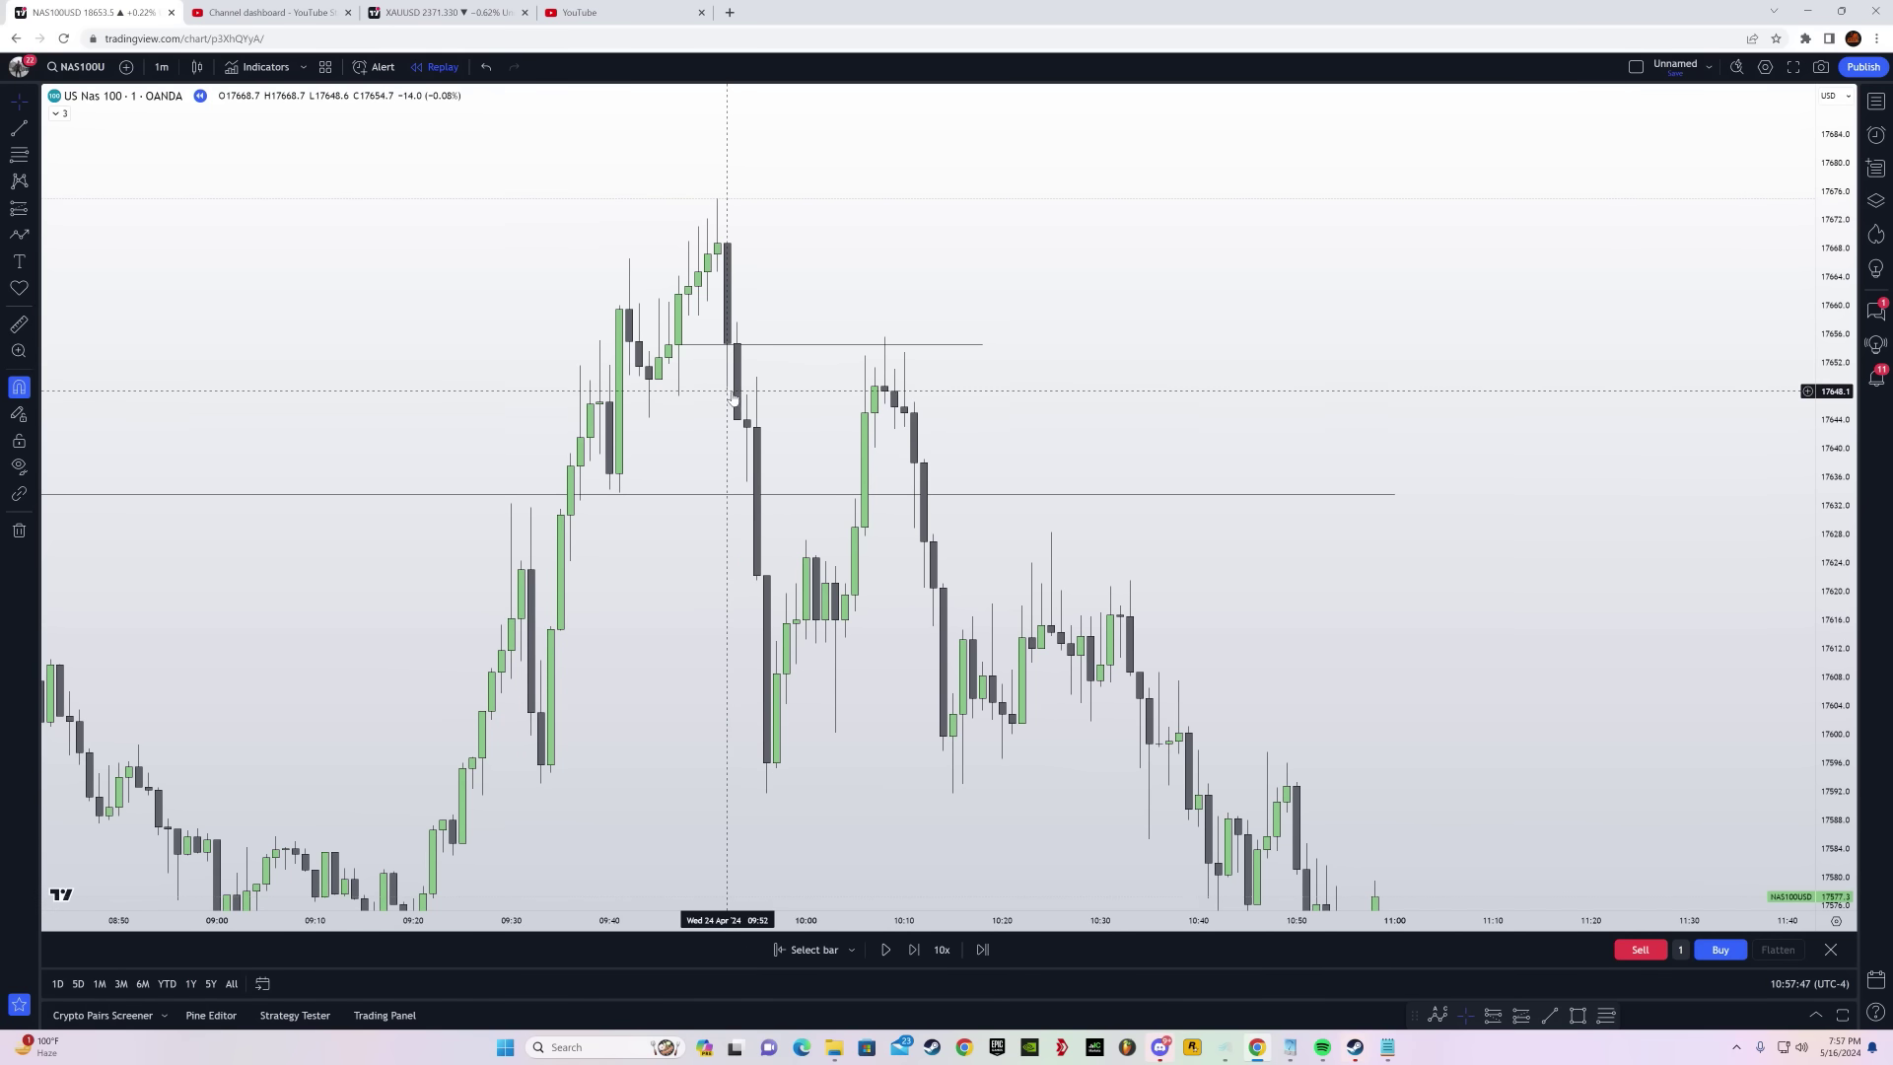
# Place a short position at about 17654.5 from 10:03 on 24 April, with its stop at about 17675.7 and target at about 17568.7
pyautogui.click(35, 208)
pyautogui.click(101, 257)
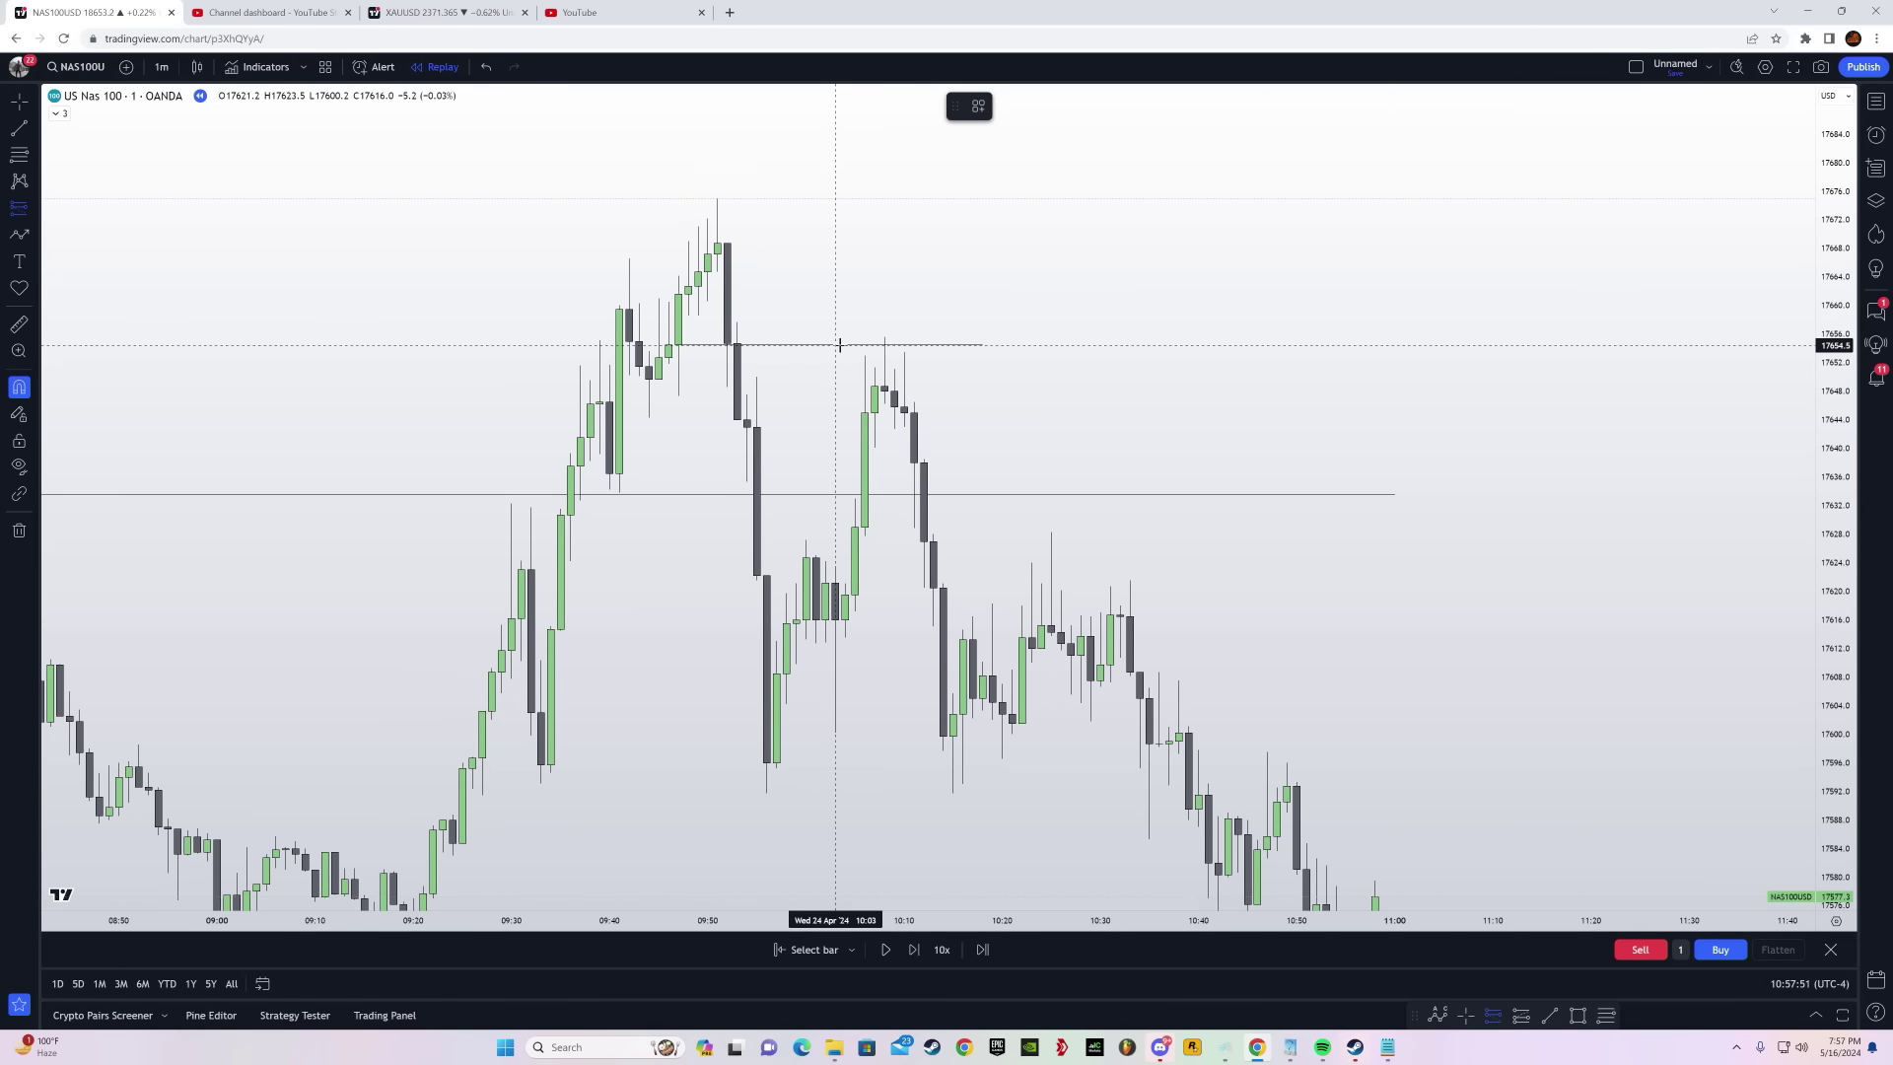
pyautogui.click(840, 346)
pyautogui.moveTo(1259, 790); pyautogui.dragTo(1401, 380)
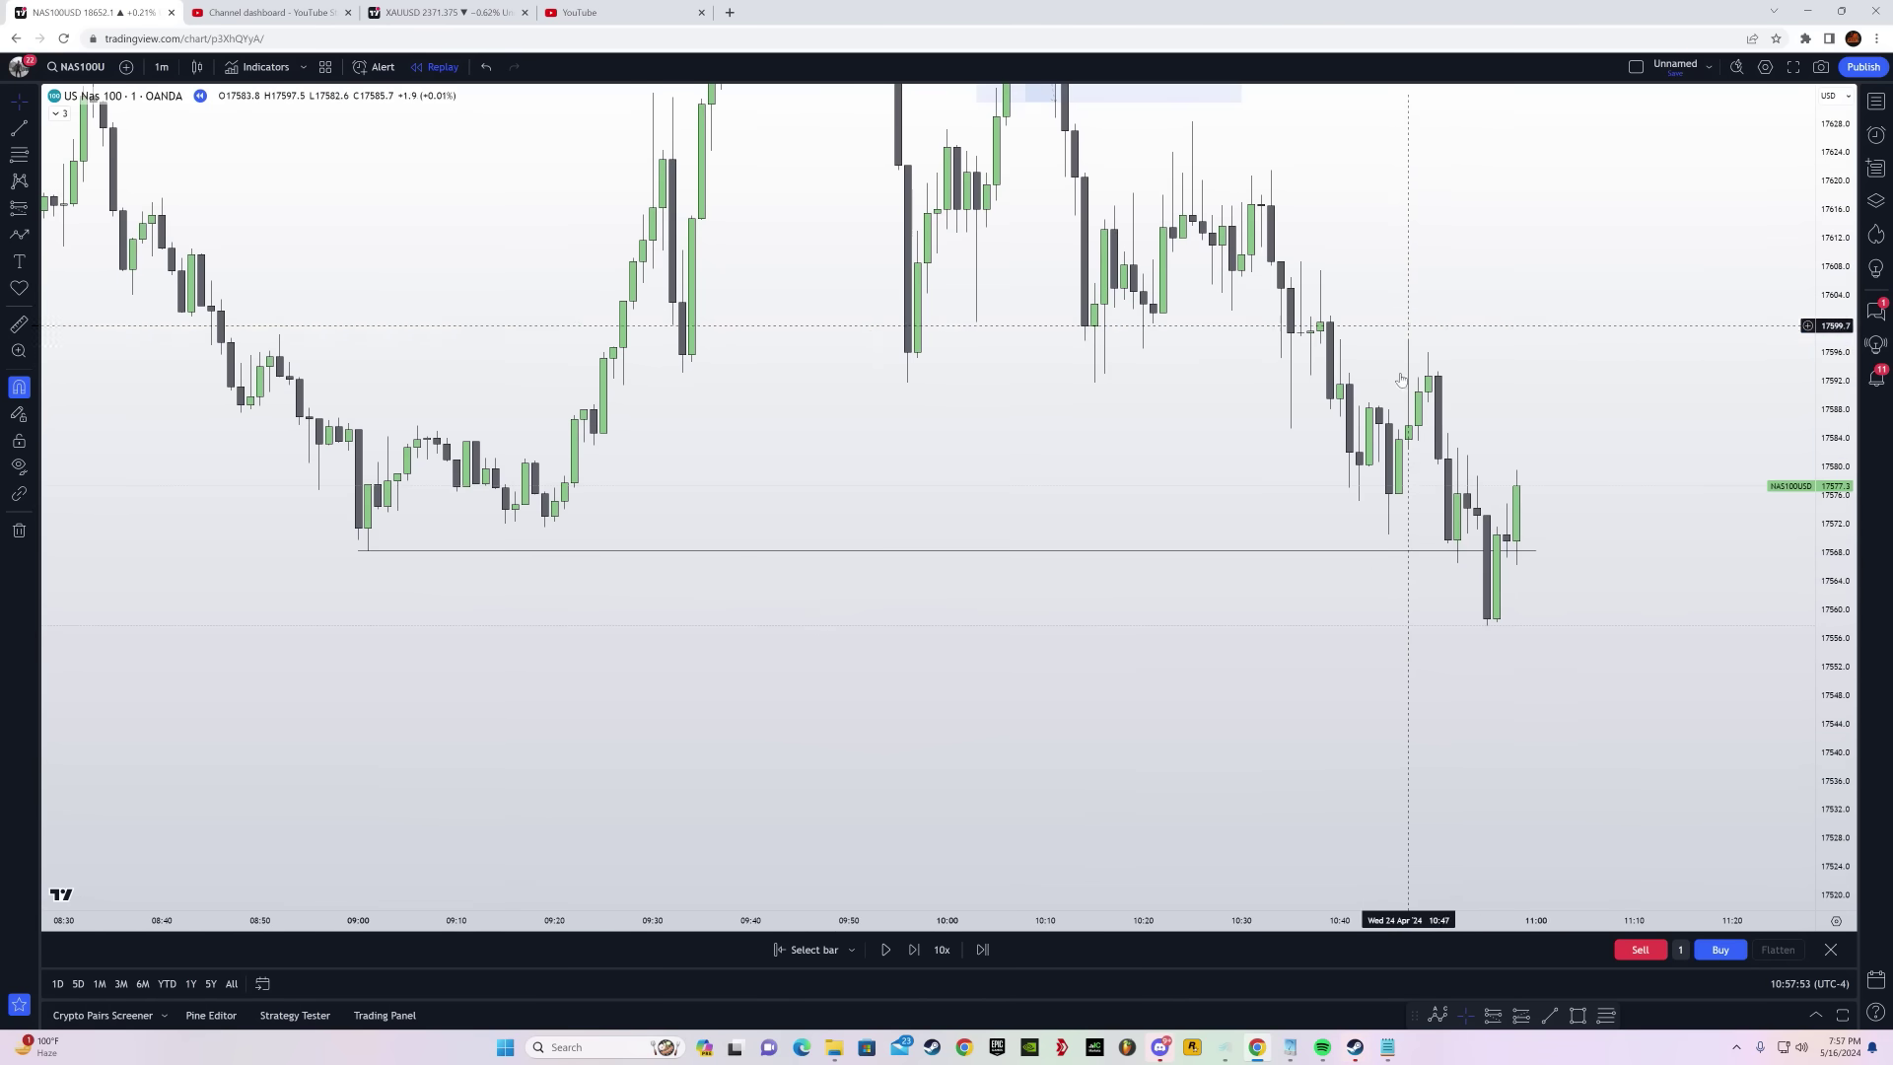
pyautogui.moveTo(1842, 621); pyautogui.dragTo(1842, 777)
pyautogui.moveTo(1093, 531); pyautogui.dragTo(1078, 623)
pyautogui.moveTo(961, 328); pyautogui.dragTo(986, 621)
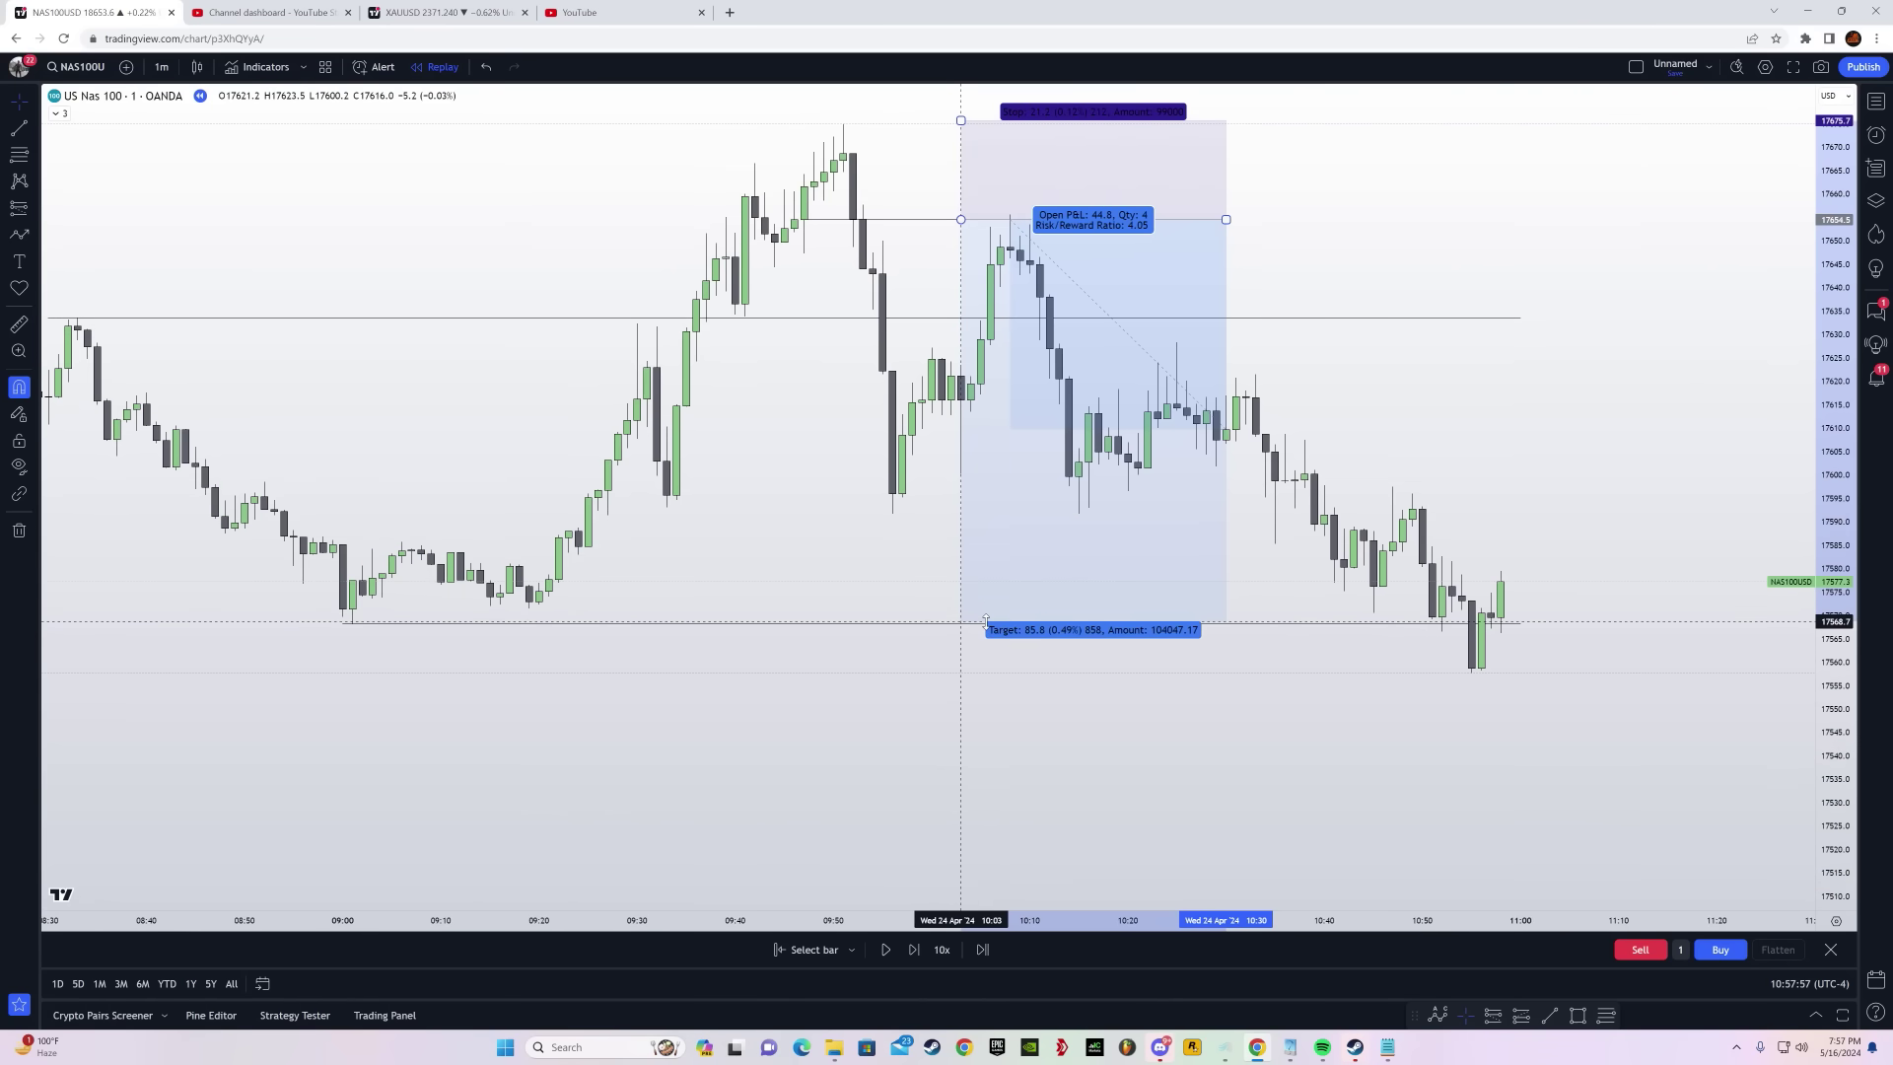
# Extend the short position's time range to 10:54 so it covers the fall to the target line
pyautogui.moveTo(1156, 793); pyautogui.dragTo(1107, 863)
pyautogui.moveTo(1291, 922); pyautogui.dragTo(1542, 923)
pyautogui.moveTo(1528, 787); pyautogui.dragTo(1073, 819)
pyautogui.click(966, 503)
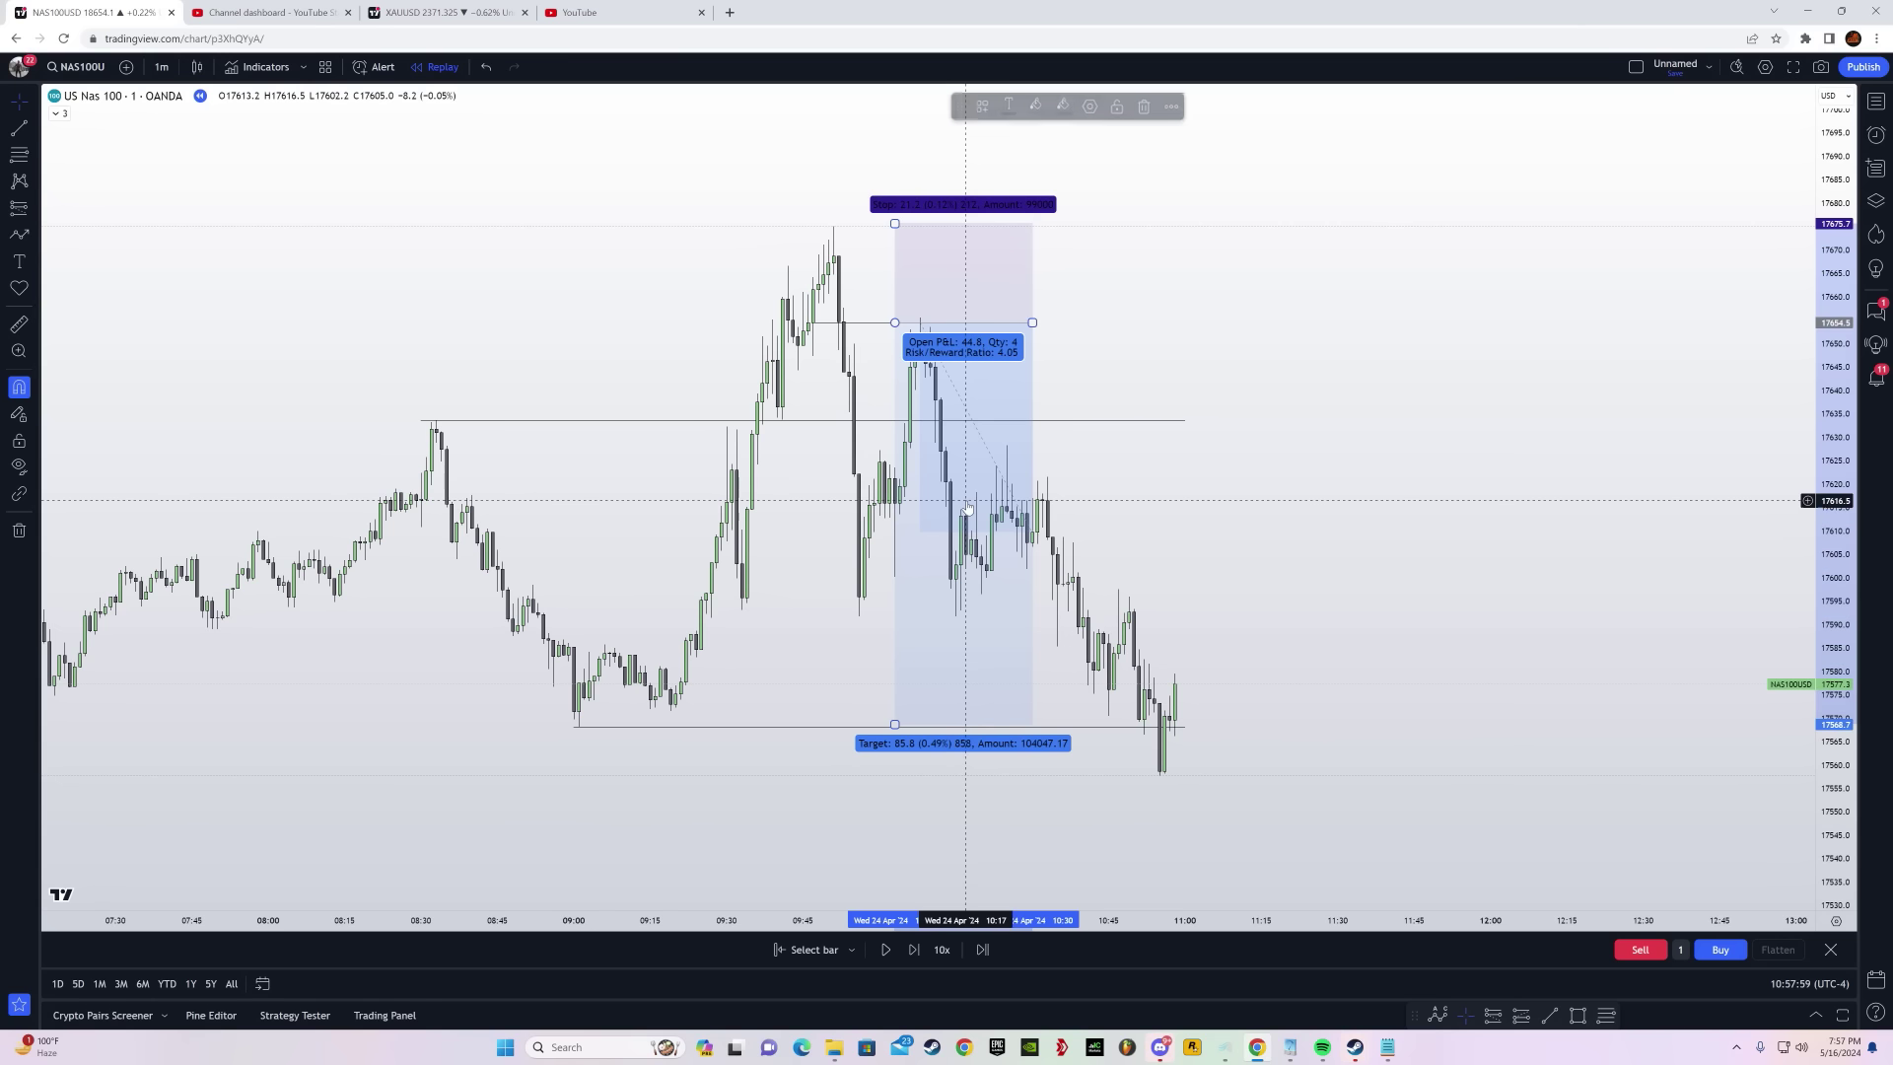
pyautogui.moveTo(1037, 322); pyautogui.dragTo(1240, 352)
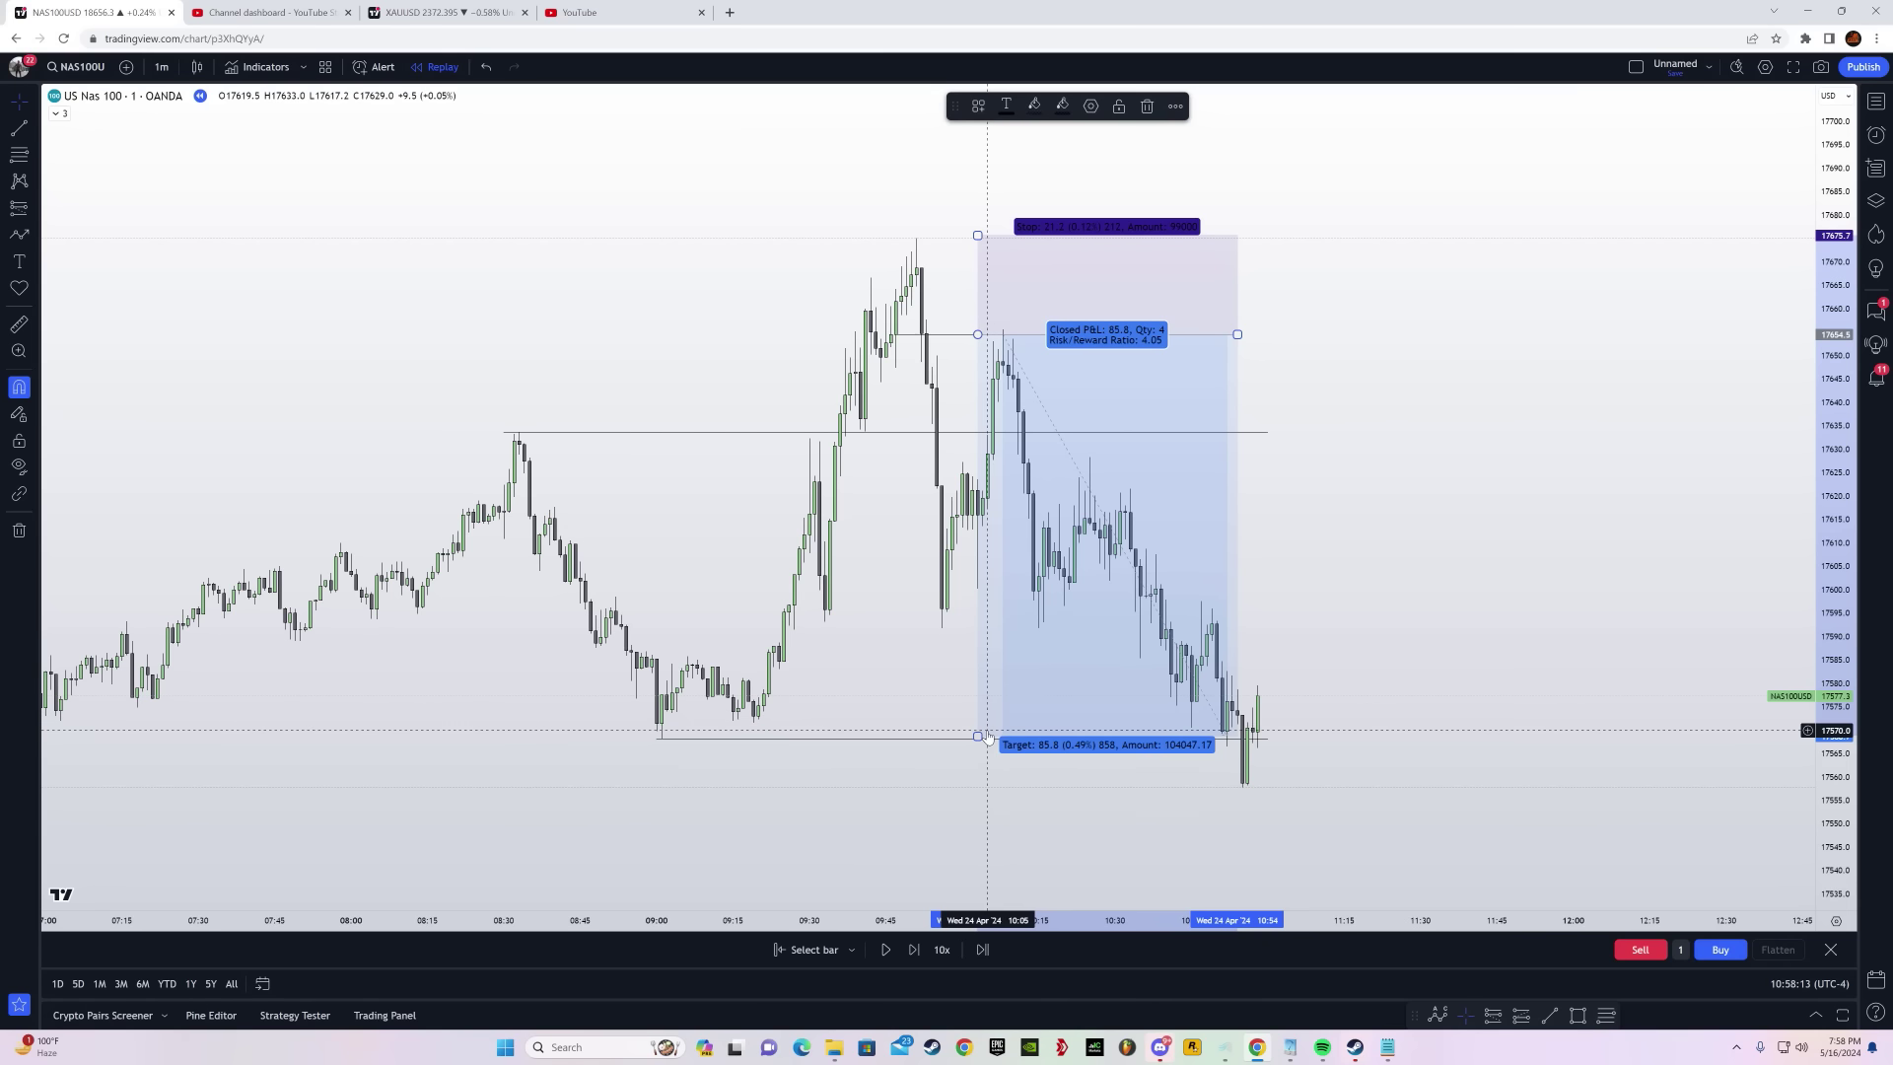
pyautogui.moveTo(977, 736); pyautogui.dragTo(662, 744)
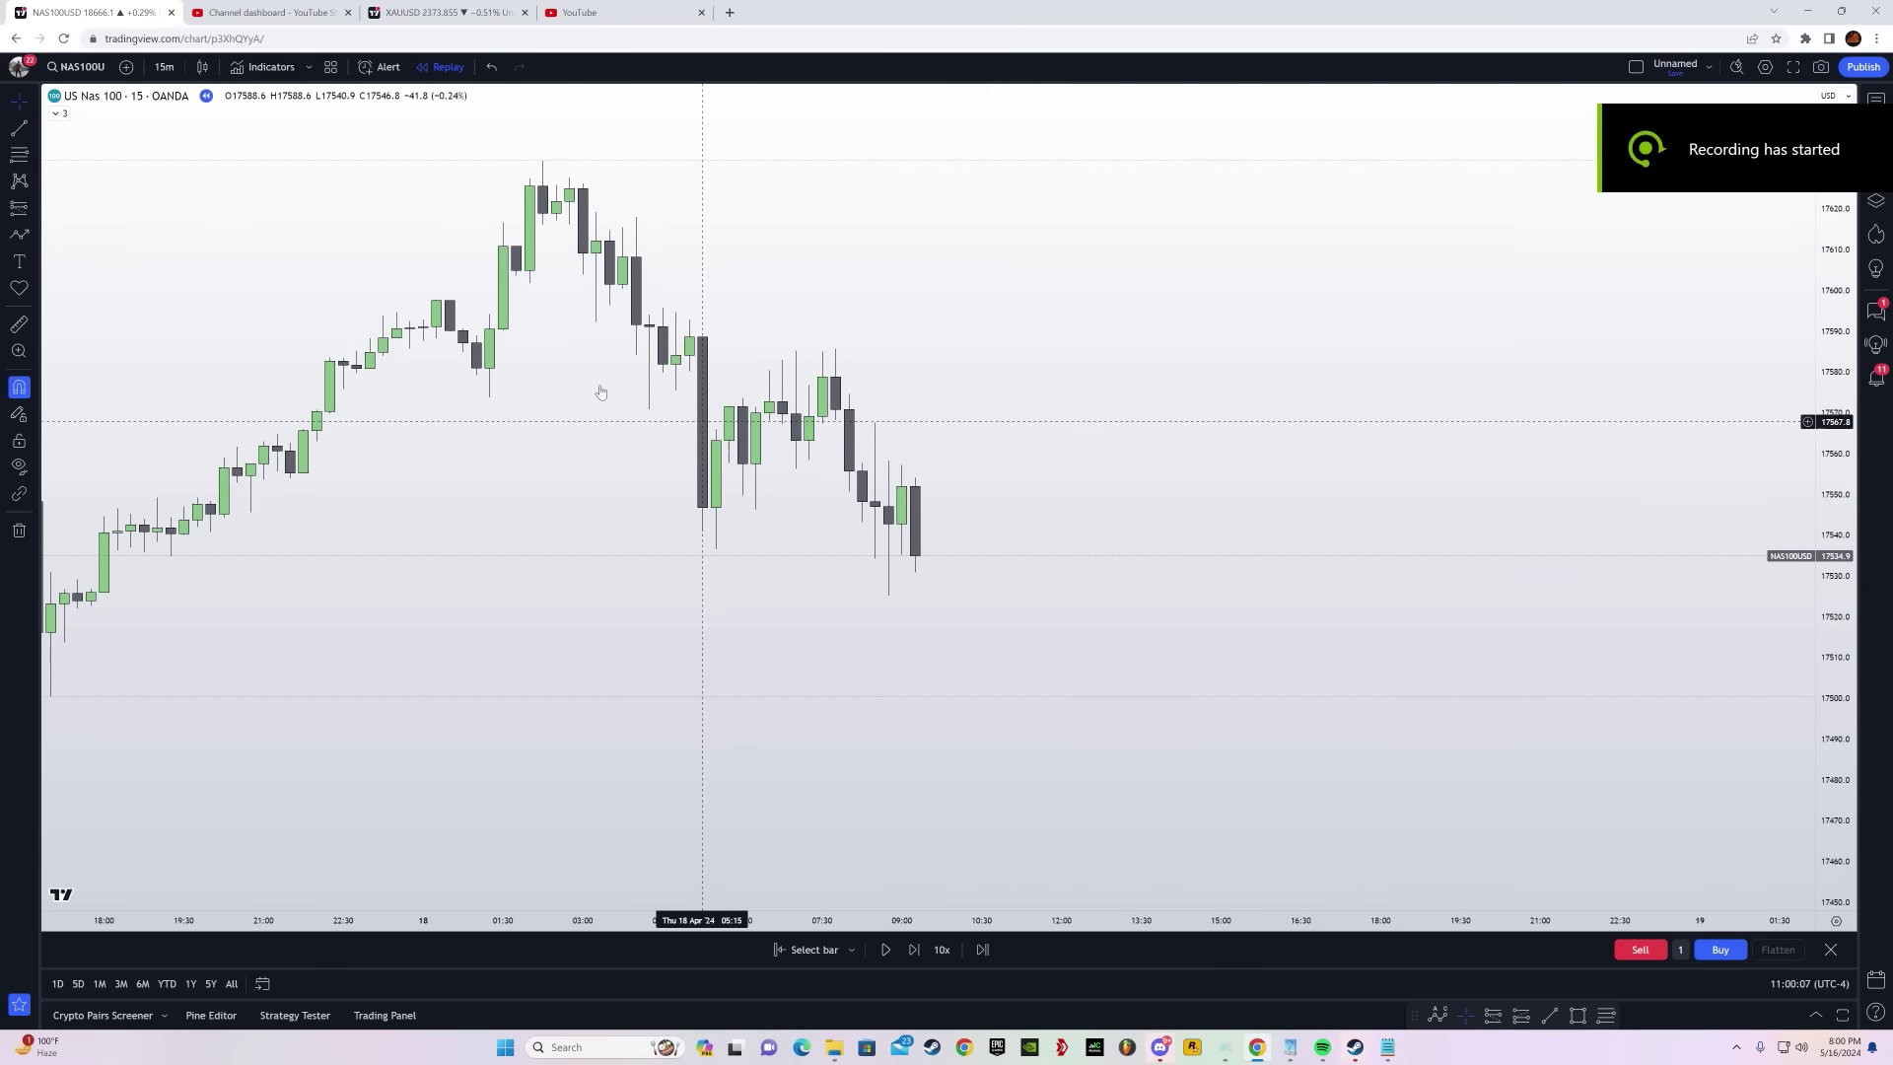
# On the 18 April 15-minute chart, draw horizontal trend lines to 12:00 at 17525.2 from 8:45 and 17567.6 from 8:30
pyautogui.hotkey('alt', 't')
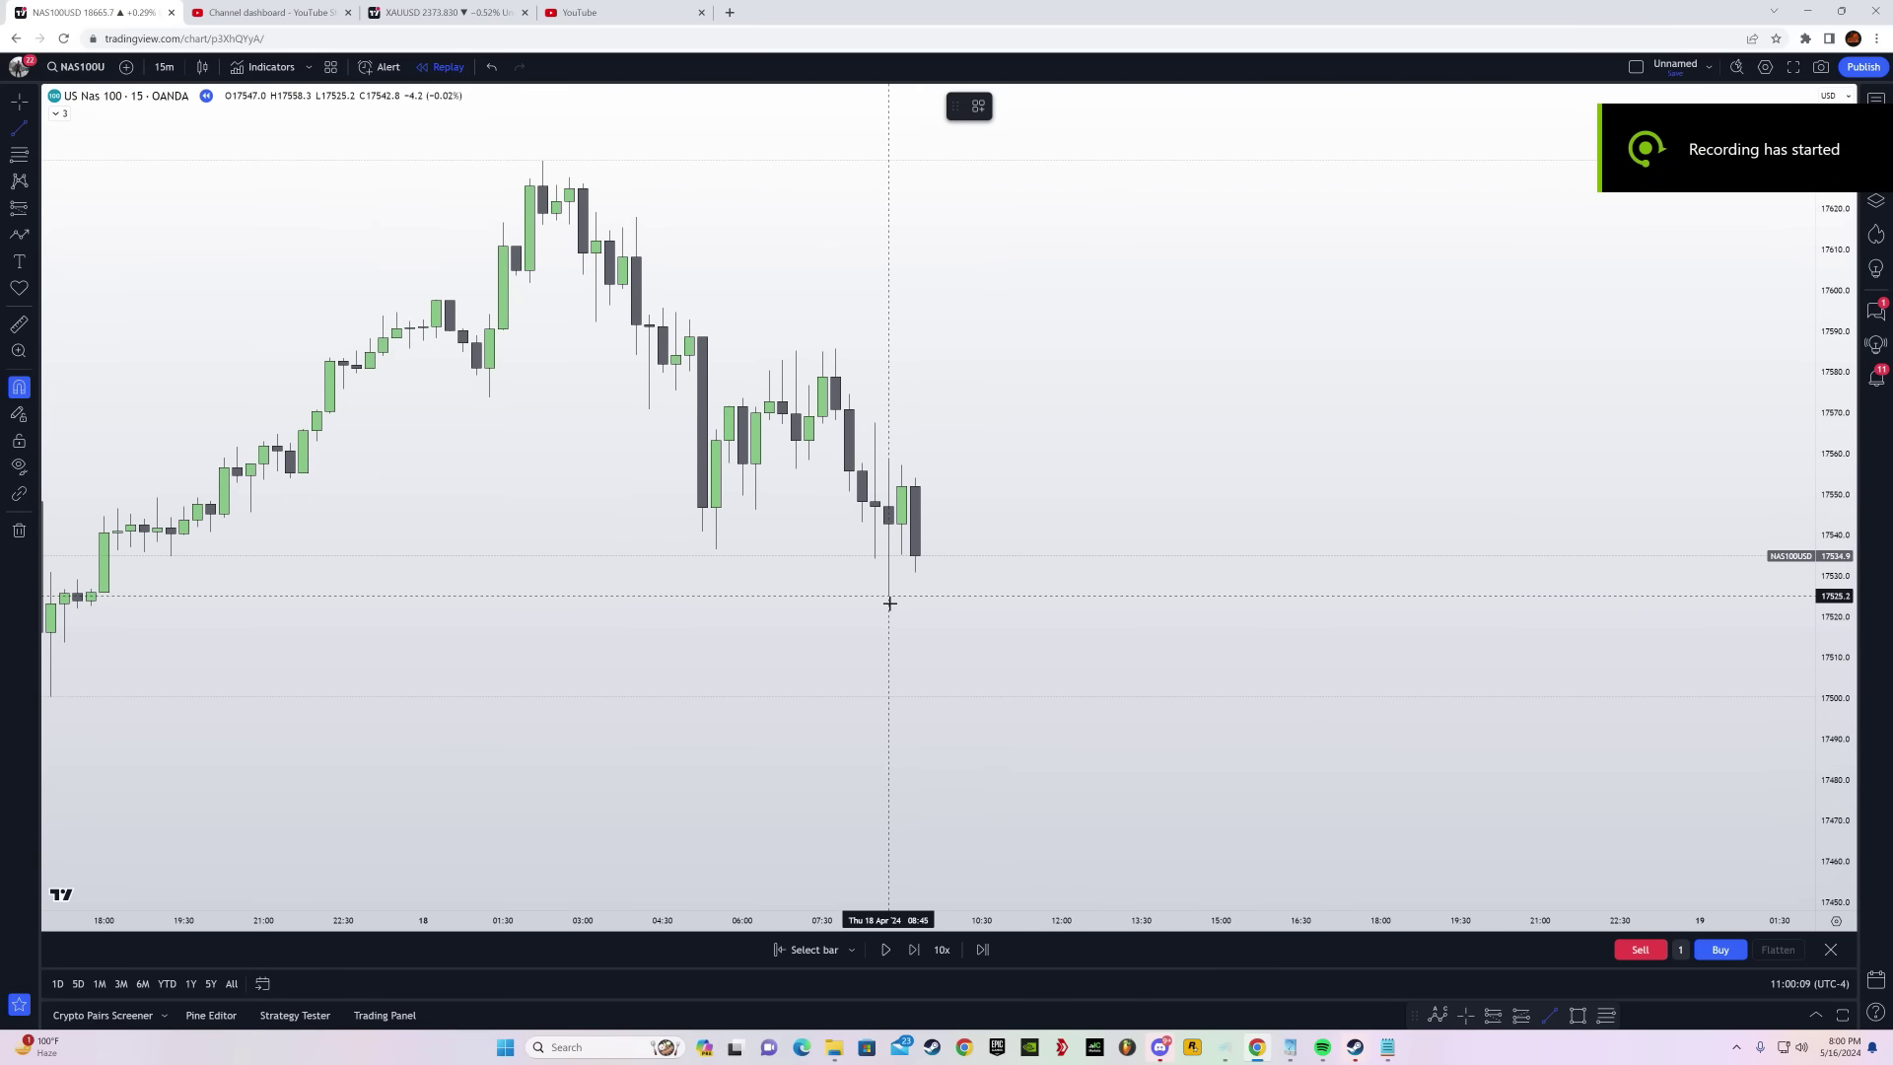
pyautogui.moveTo(890, 602); pyautogui.dragTo(1061, 597)
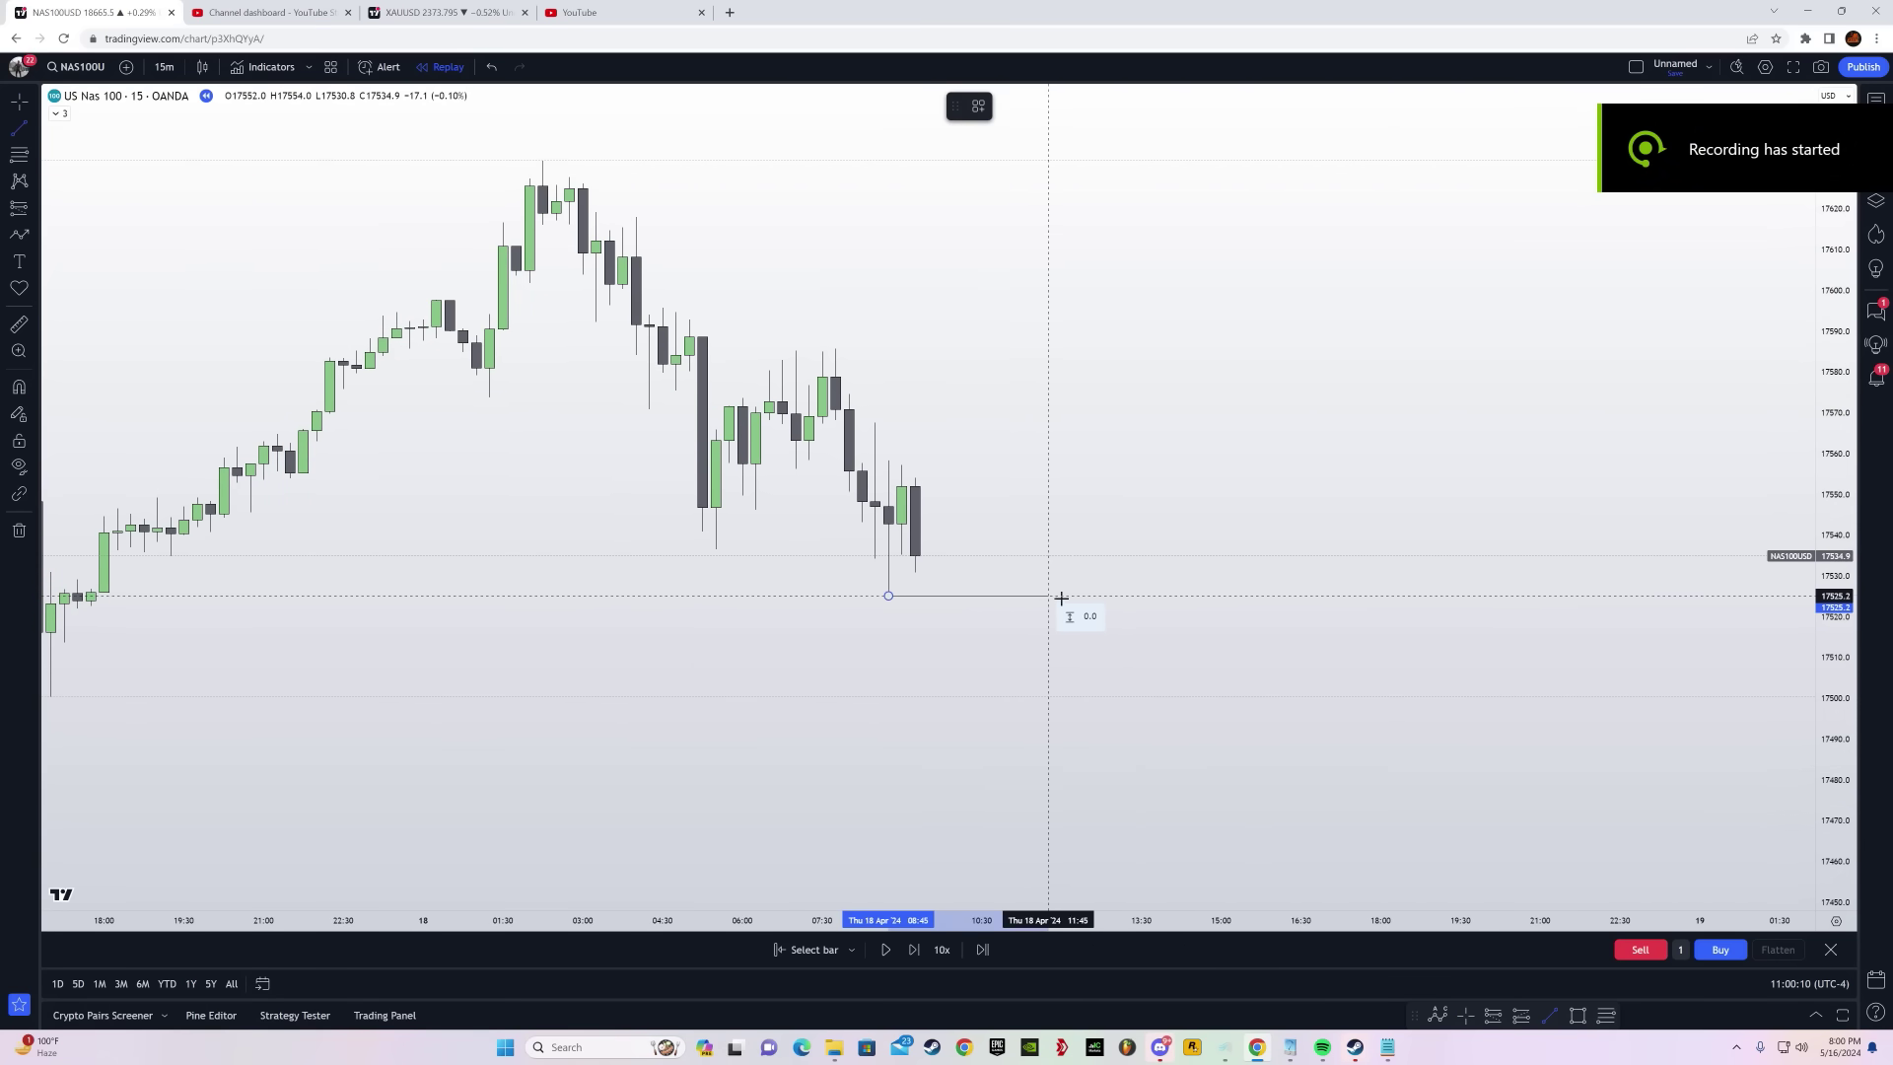
pyautogui.click(19, 129)
pyautogui.moveTo(875, 423); pyautogui.dragTo(1060, 423)
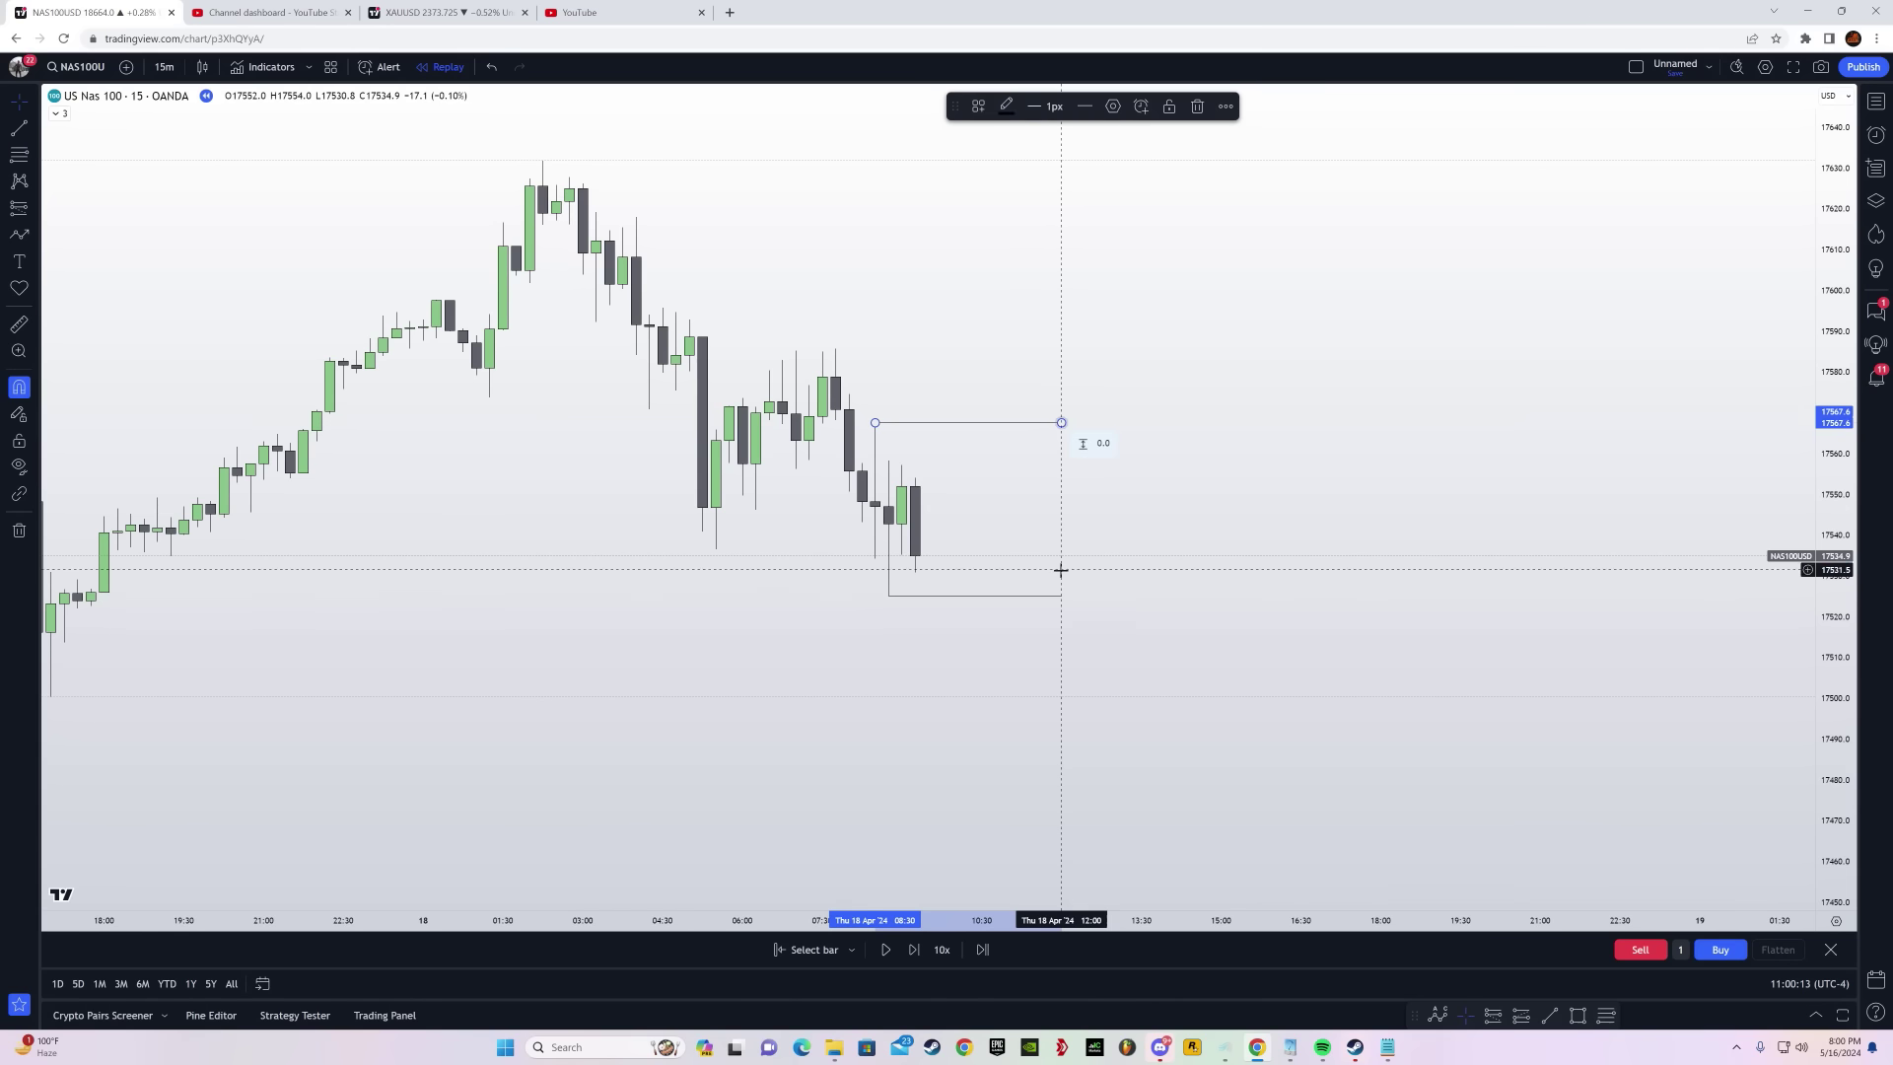
pyautogui.click(1074, 631)
pyautogui.moveTo(1010, 697); pyautogui.dragTo(1069, 682)
pyautogui.moveTo(1121, 408); pyautogui.dragTo(1134, 412)
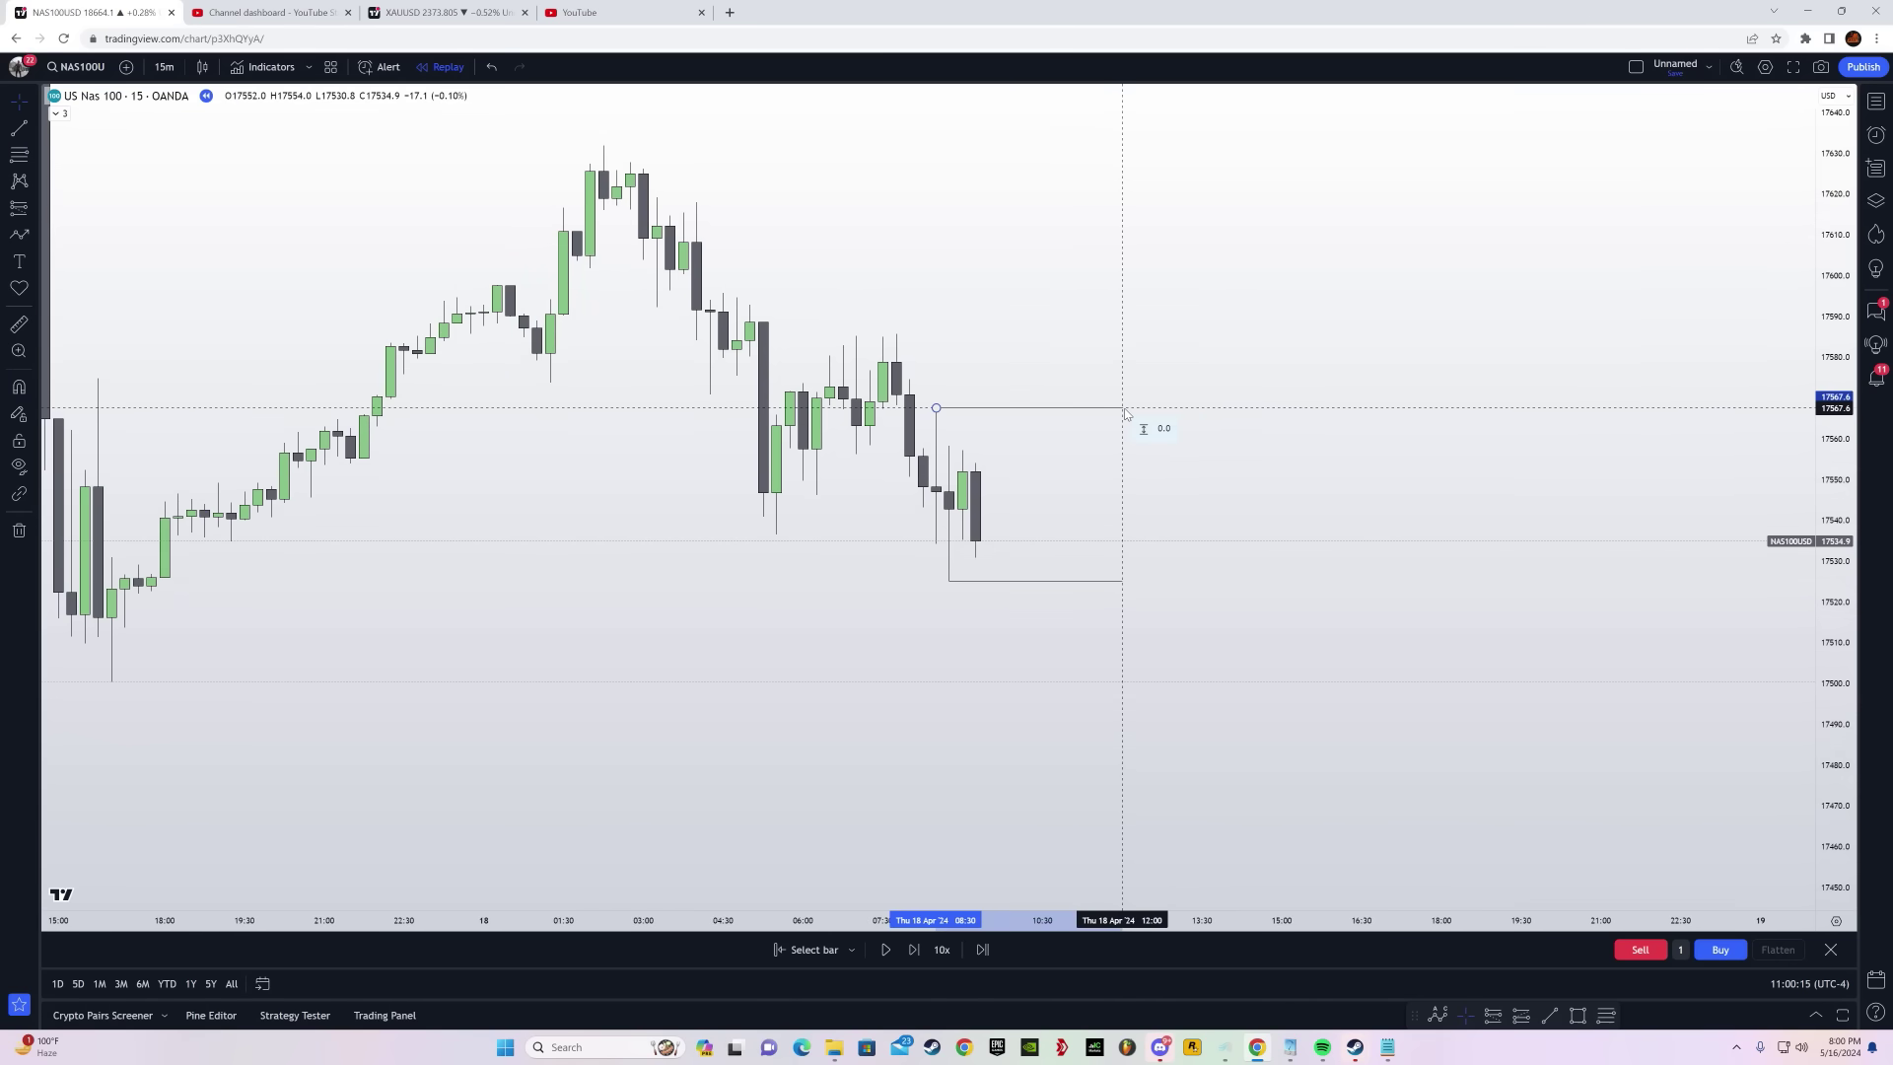
# Draw a horizontal trend line at about 17478 from the 17 April 12:45 low to about 16:45 on 18 April
pyautogui.click(1188, 690)
pyautogui.moveTo(1228, 925); pyautogui.dragTo(1387, 919)
pyautogui.moveTo(1524, 730); pyautogui.dragTo(1418, 719)
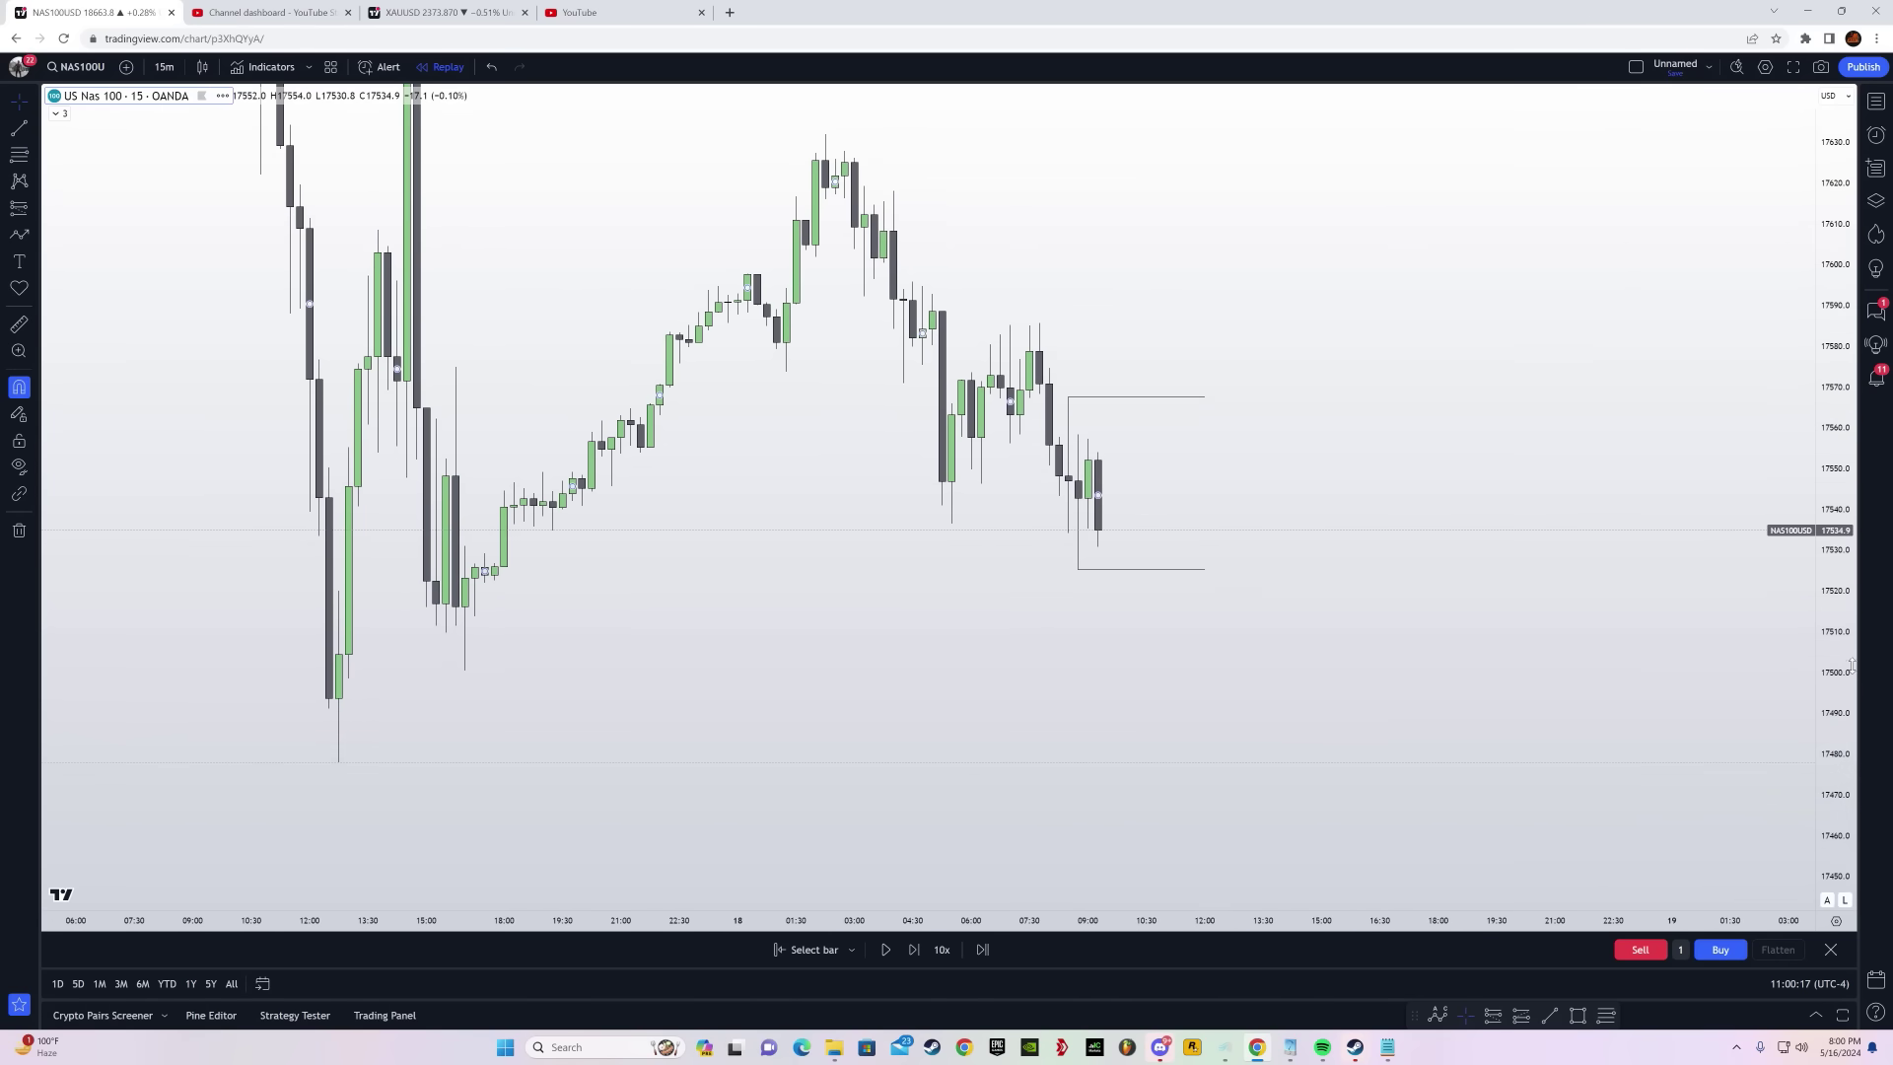
pyautogui.moveTo(1852, 665); pyautogui.dragTo(1842, 814)
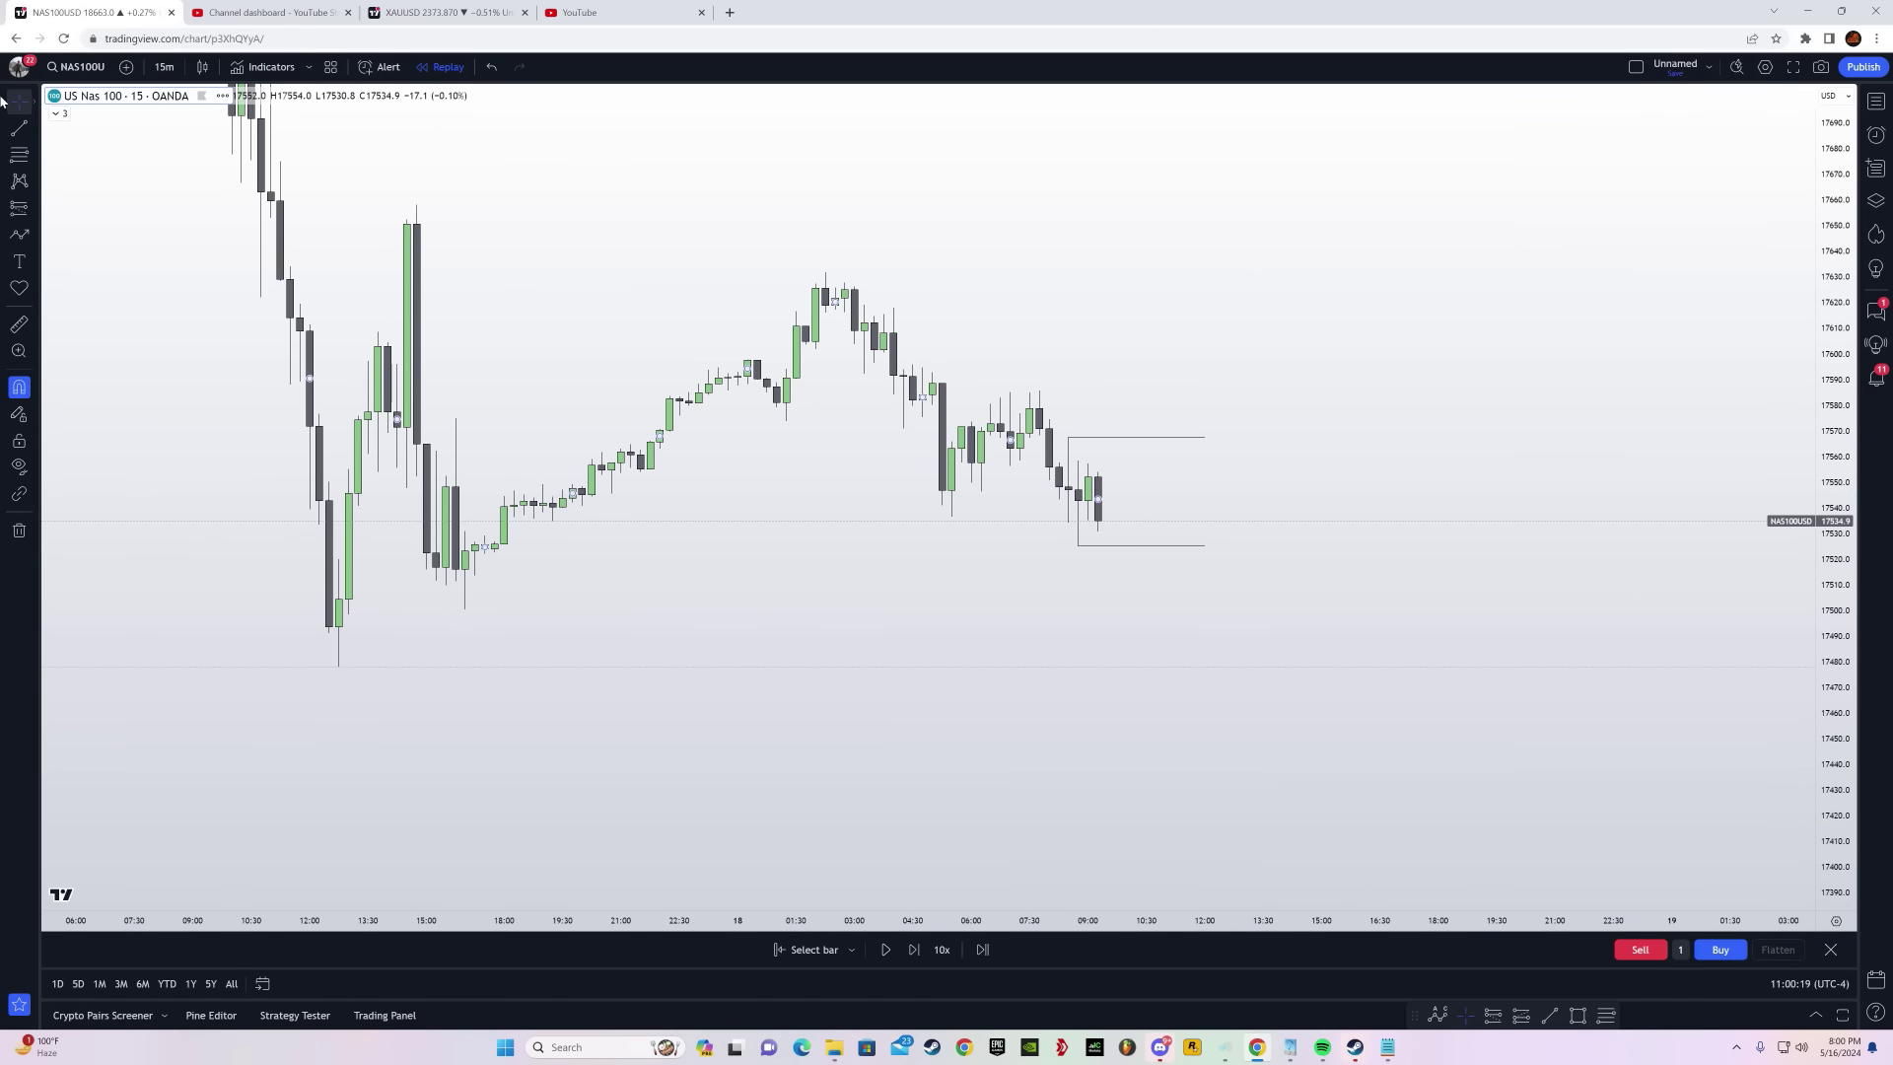
pyautogui.click(18, 134)
pyautogui.click(338, 668)
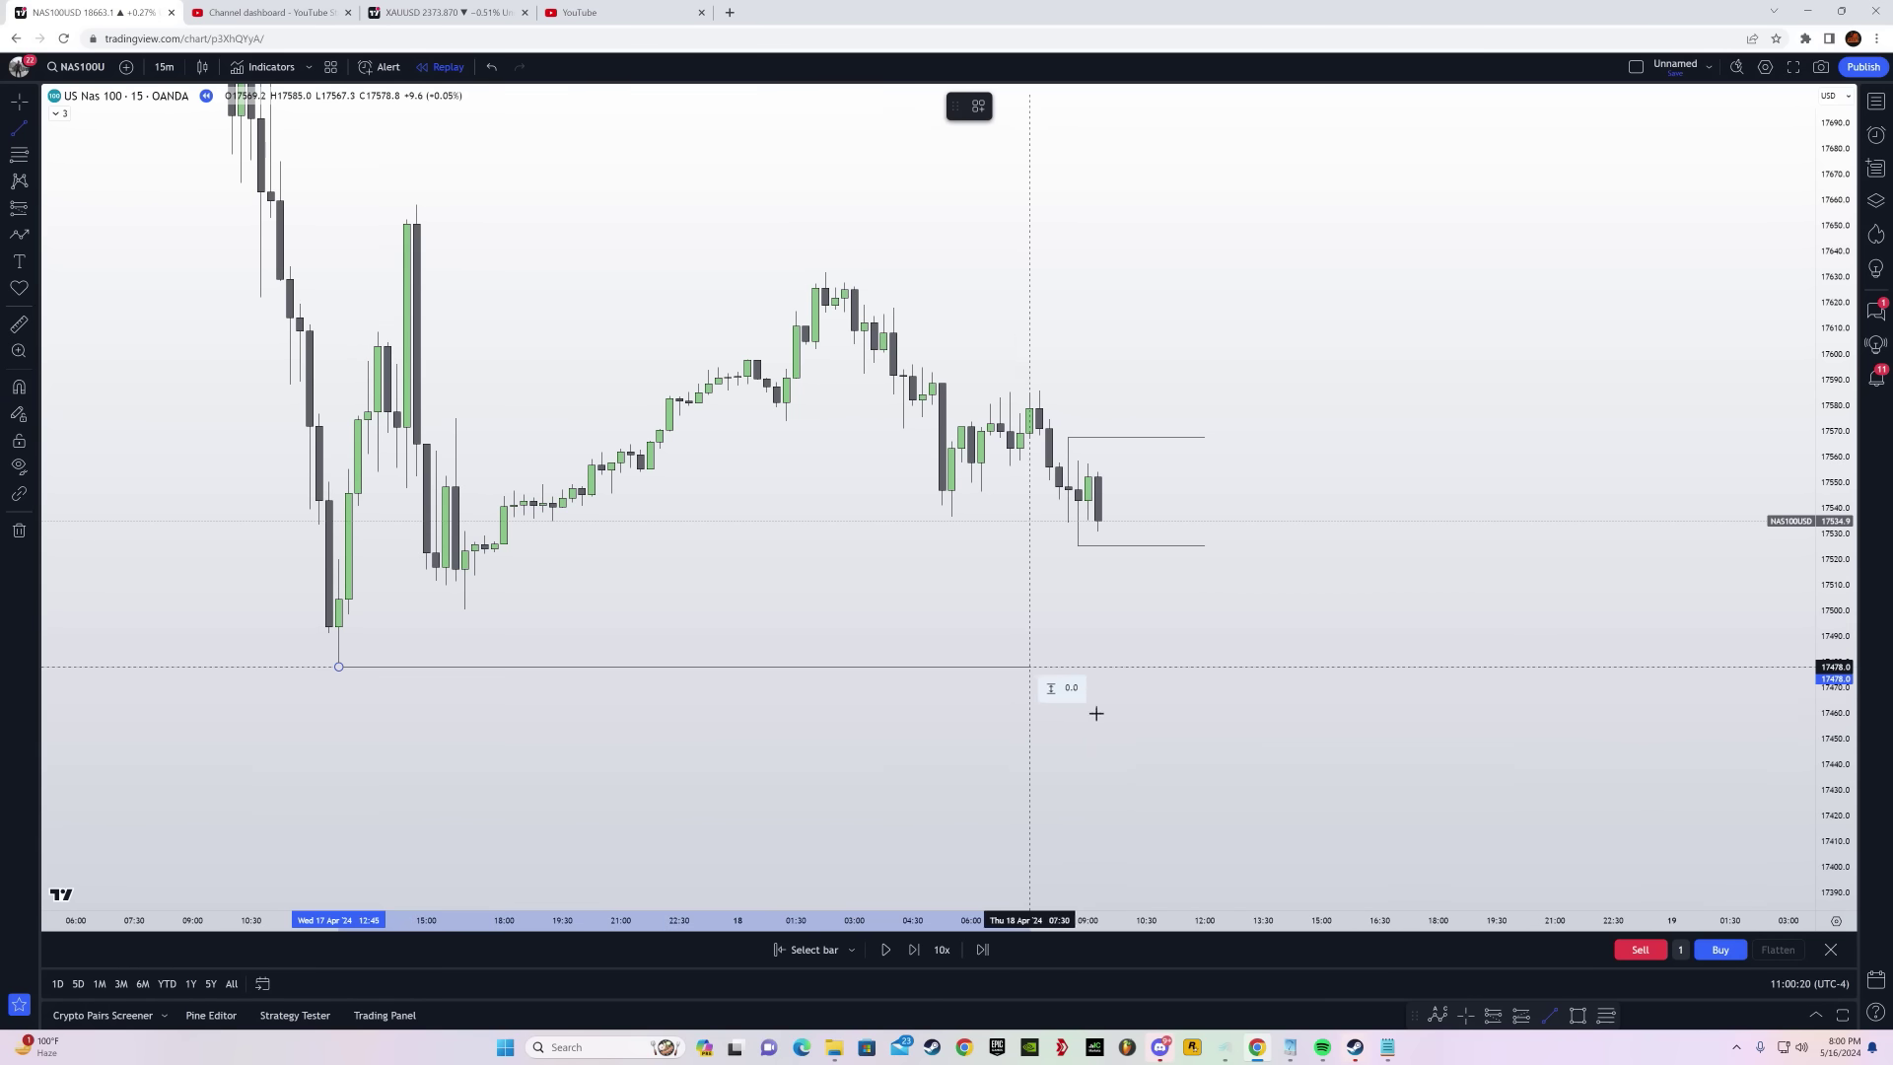
pyautogui.keyDown('shift'); pyautogui.click(1388, 699); pyautogui.keyUp('shift')
pyautogui.moveTo(1360, 720); pyautogui.dragTo(1458, 737)
# Advance the 18 April 15-minute replay by one candle to 9:30 and inspect that candle against the drawn lines
pyautogui.scroll(2, 1051, 861)
pyautogui.moveTo(1839, 828); pyautogui.dragTo(918, 489)
pyautogui.click(923, 954)
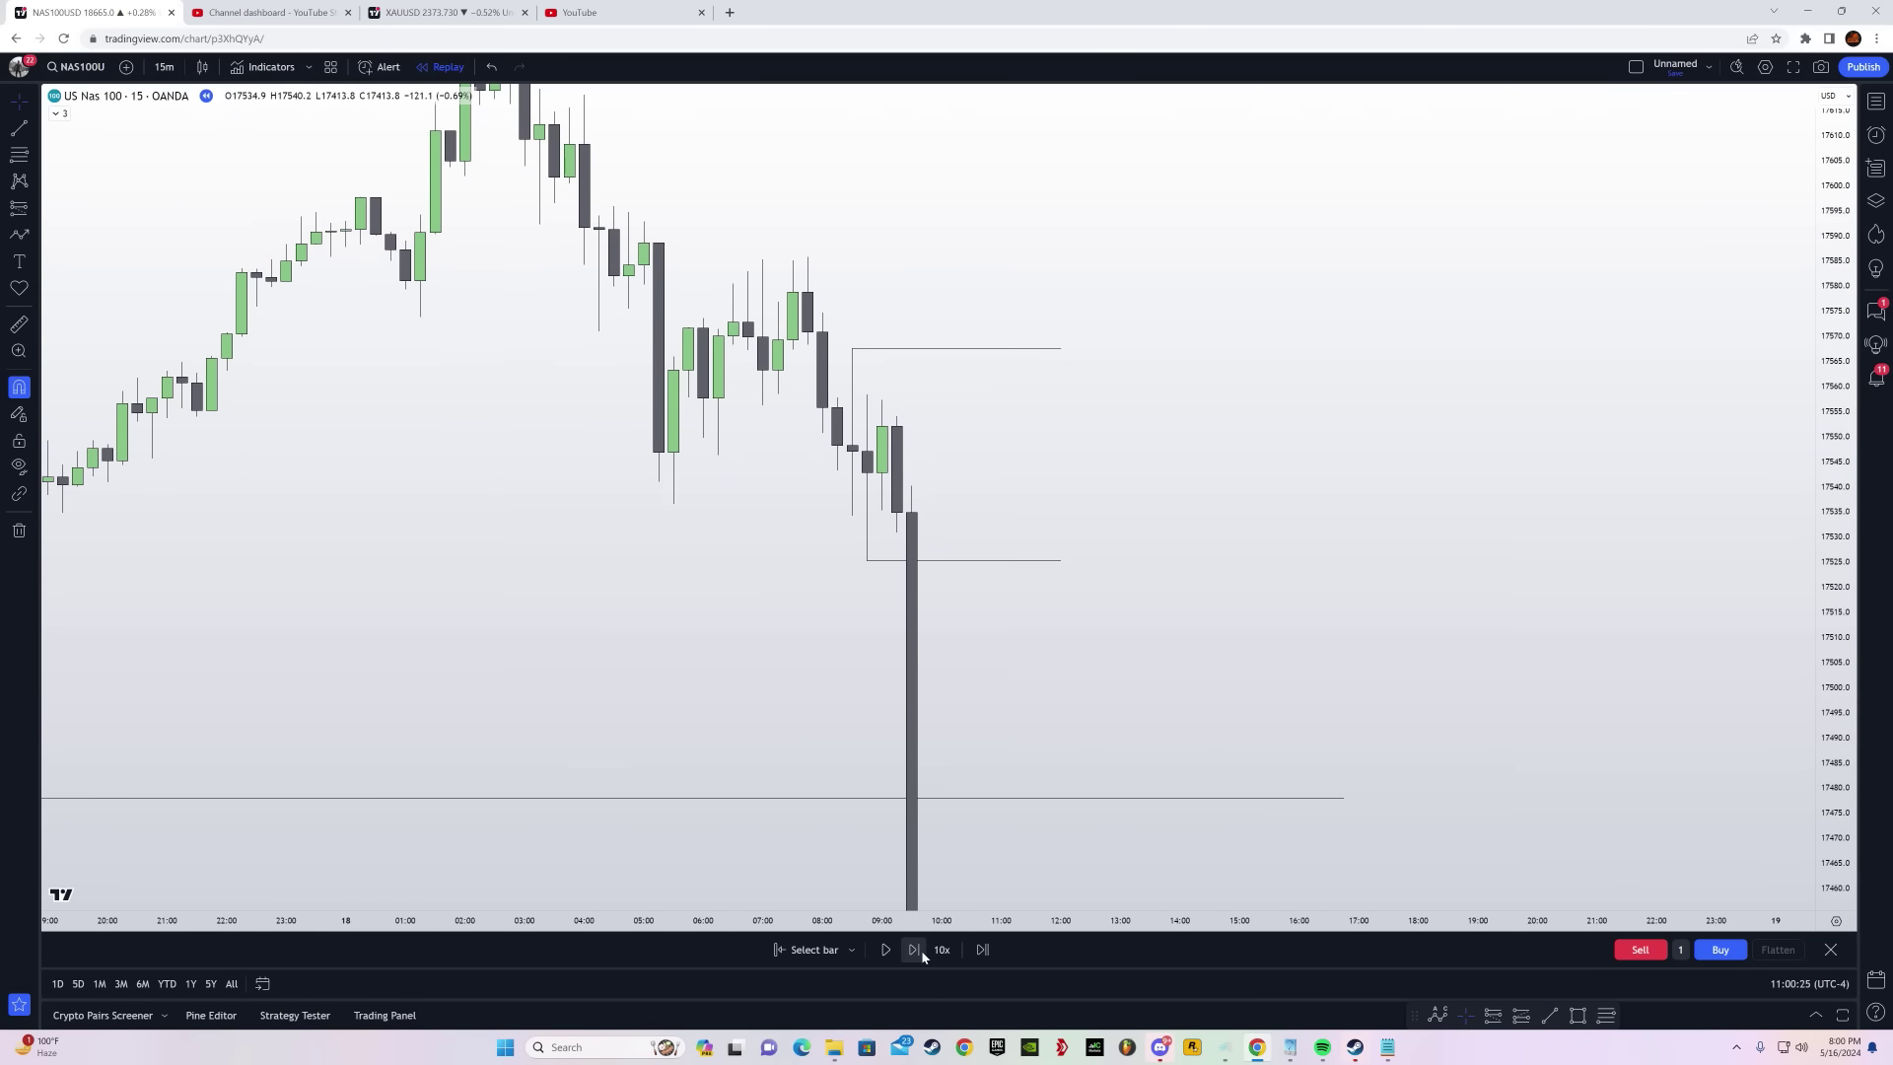
pyautogui.moveTo(1044, 700); pyautogui.dragTo(1104, 548)
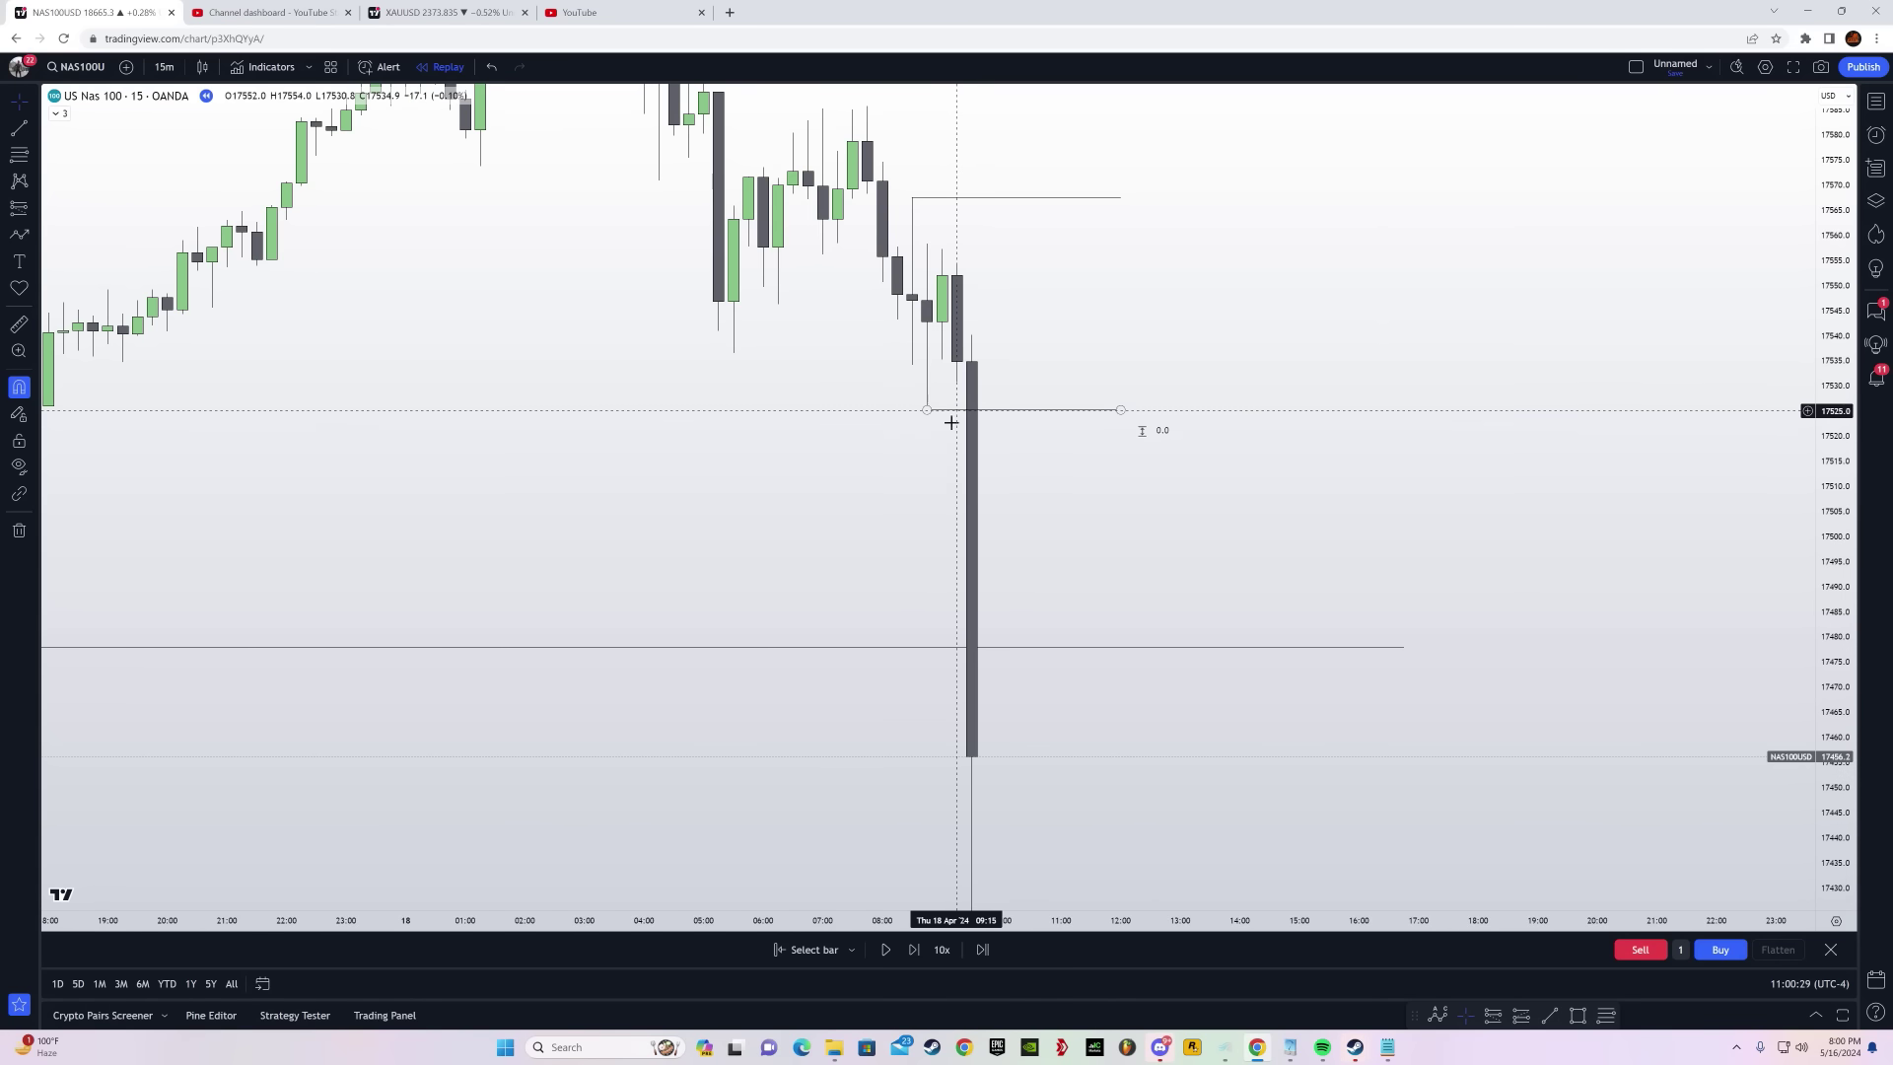
pyautogui.moveTo(790, 773); pyautogui.dragTo(1009, 697)
pyautogui.moveTo(241, 562); pyautogui.dragTo(945, 546)
pyautogui.moveTo(1256, 659); pyautogui.dragTo(685, 785)
pyautogui.scroll(3, 1225, 920)
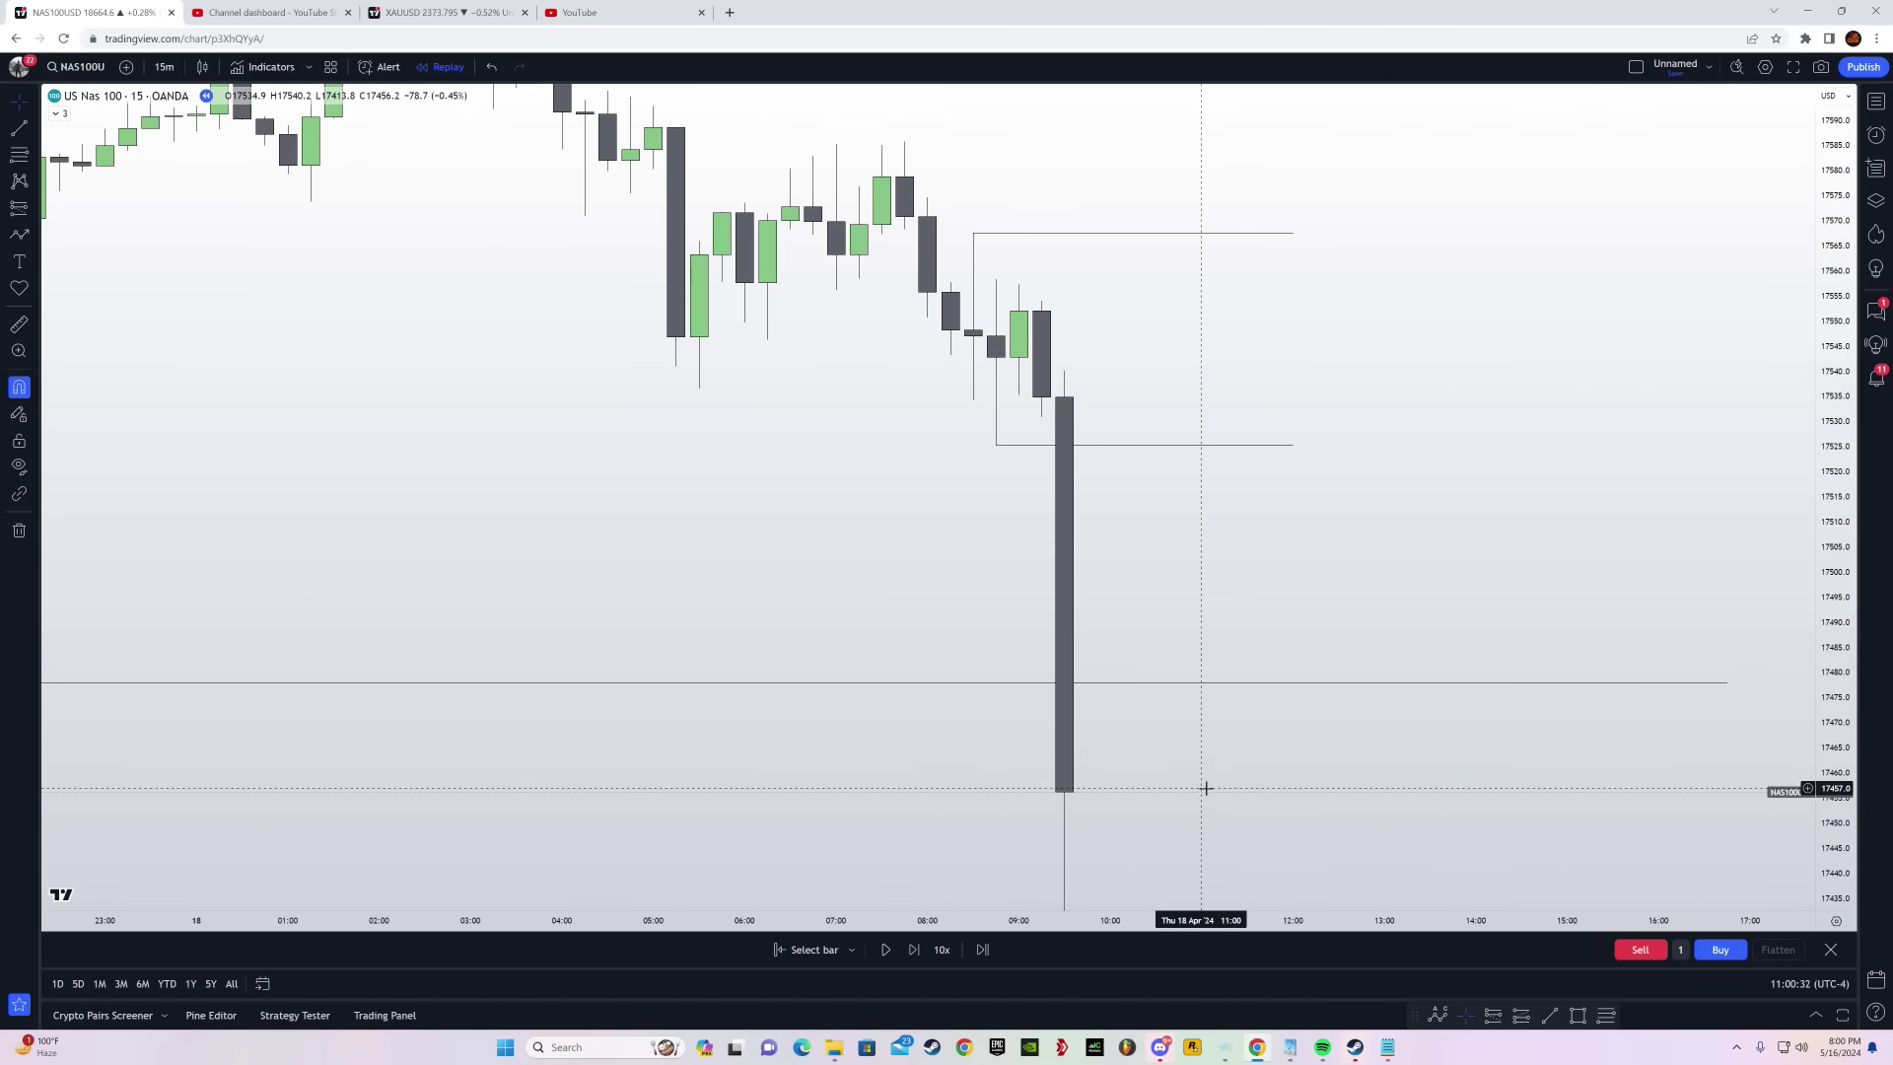
# Switch the 18 April chart to 1-minute candles and frame the price action after the 9:30 open
pyautogui.click(163, 66)
pyautogui.click(200, 269)
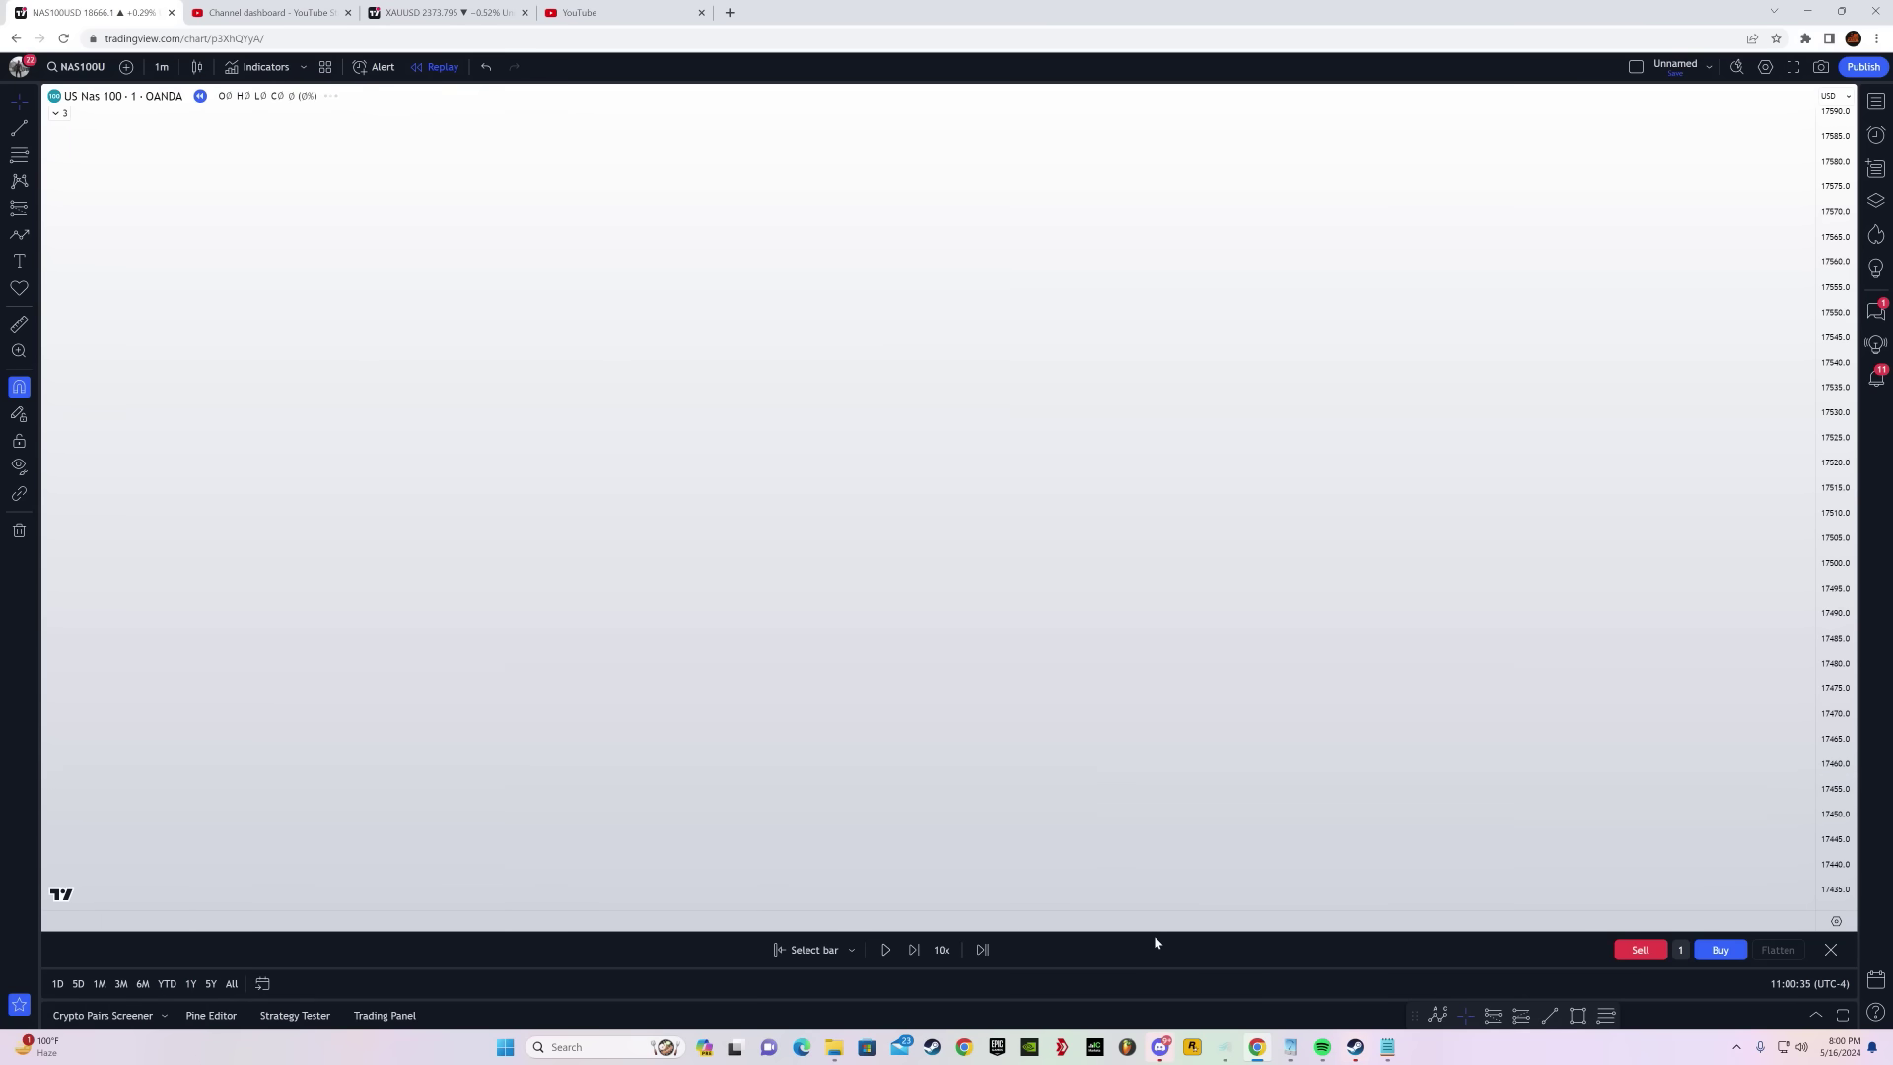
pyautogui.moveTo(1133, 923); pyautogui.dragTo(1299, 923)
pyautogui.moveTo(1348, 727); pyautogui.dragTo(1085, 558)
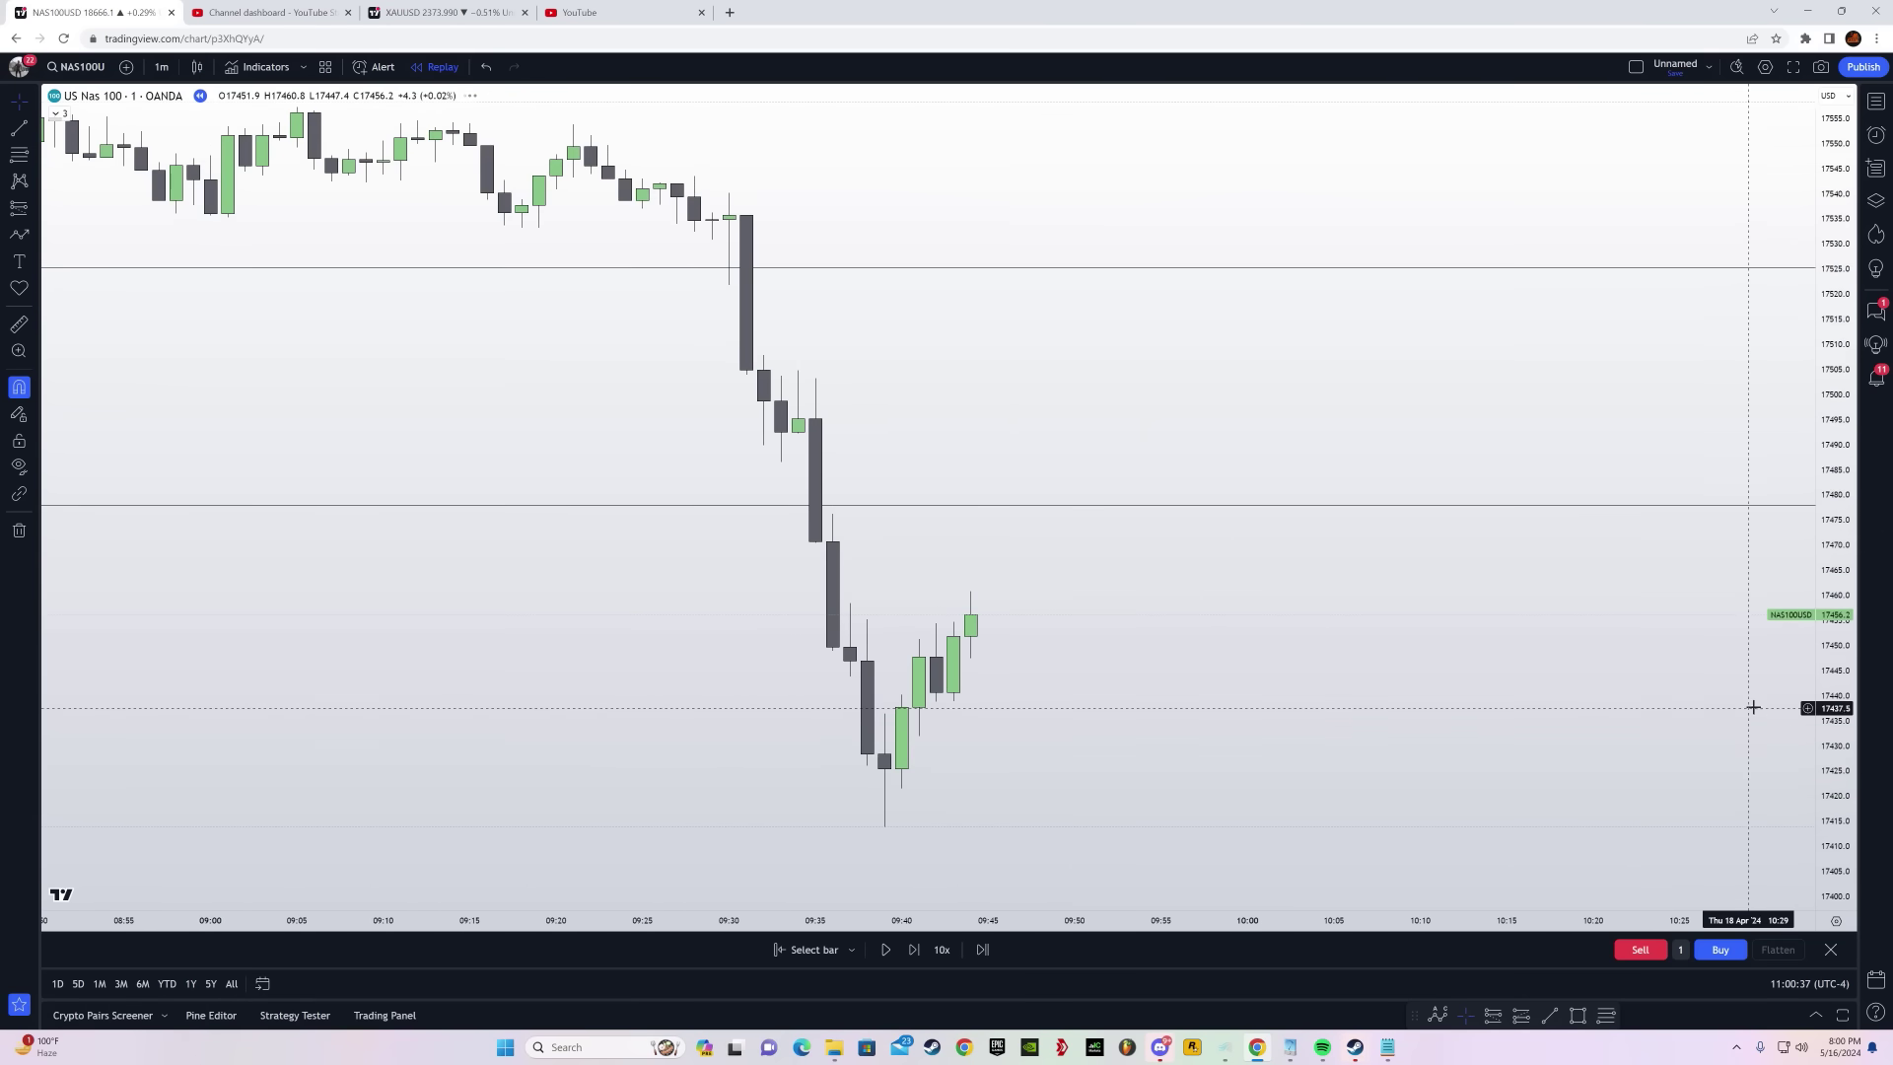
pyautogui.moveTo(1831, 712); pyautogui.dragTo(1832, 774)
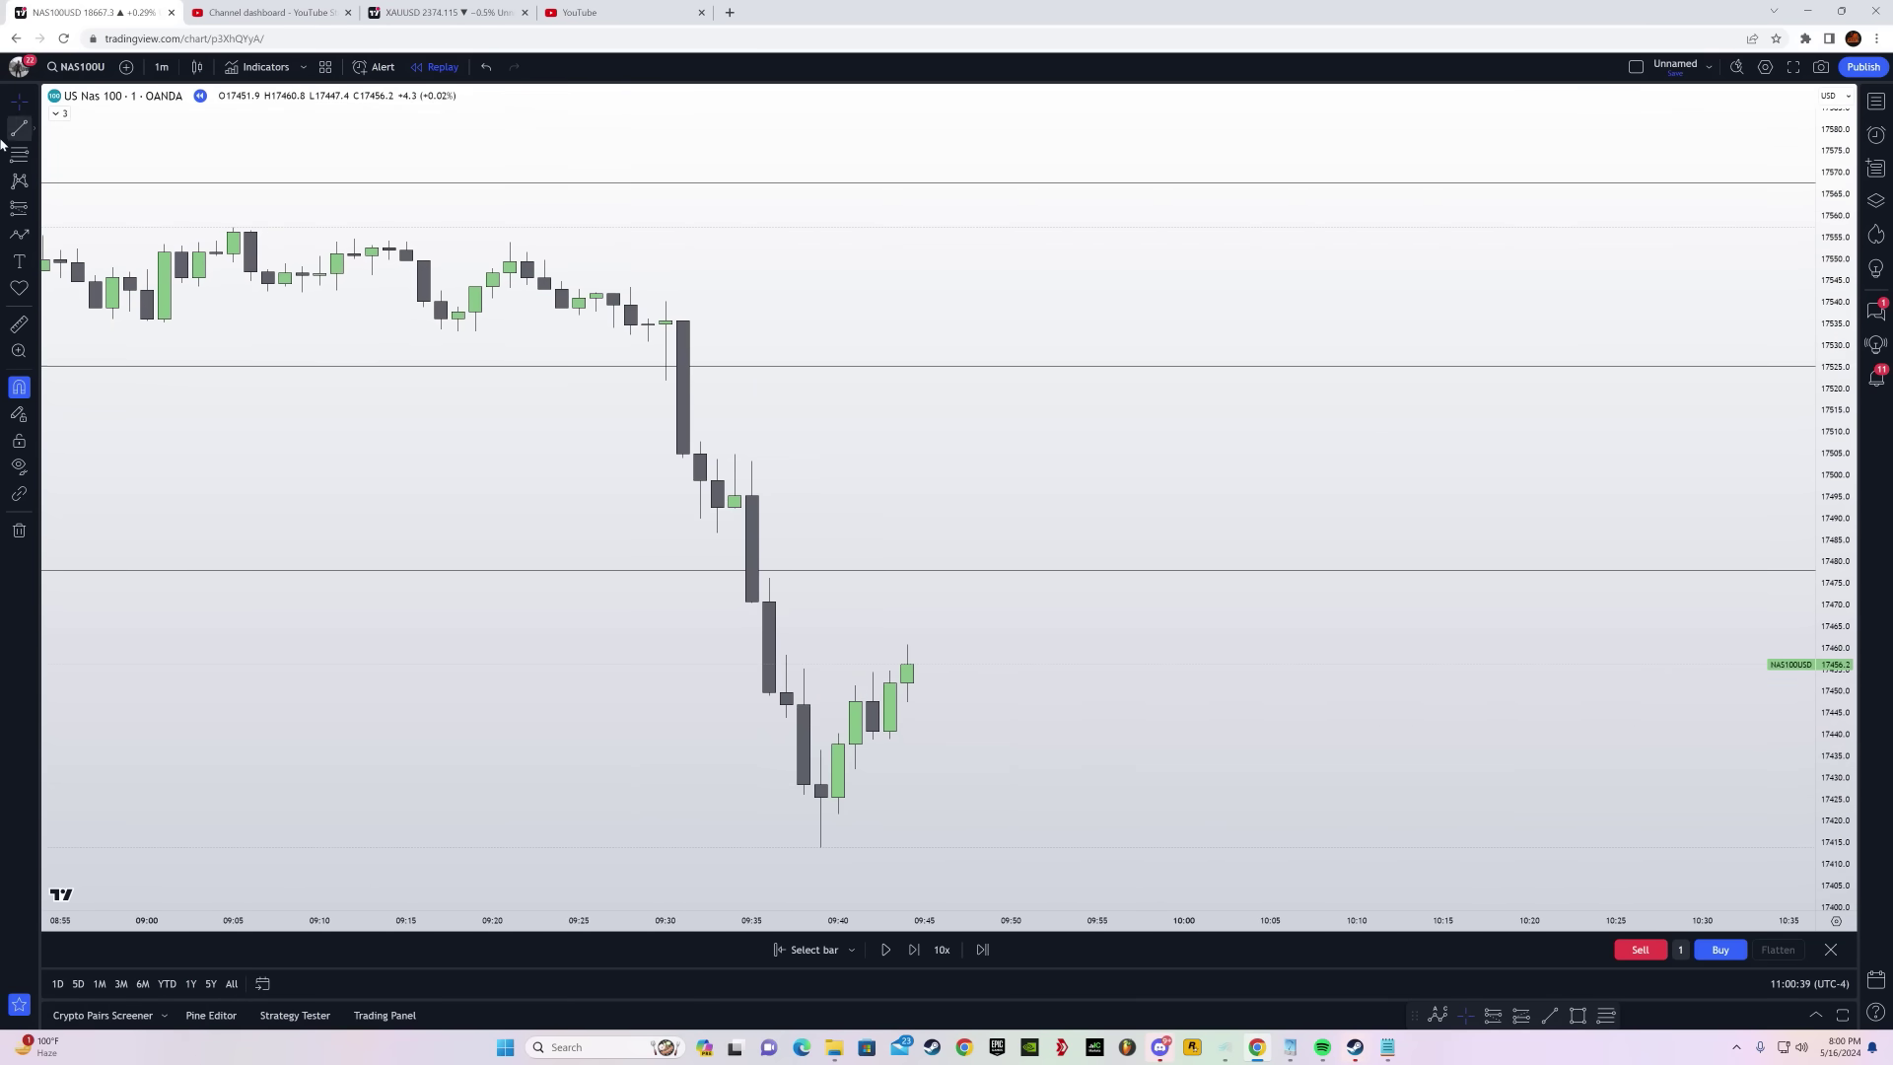
# Draw a horizontal trend line at about 17505 from 9:34 to 9:54, and delete the line at 17478
pyautogui.click(736, 452)
pyautogui.click(1080, 454)
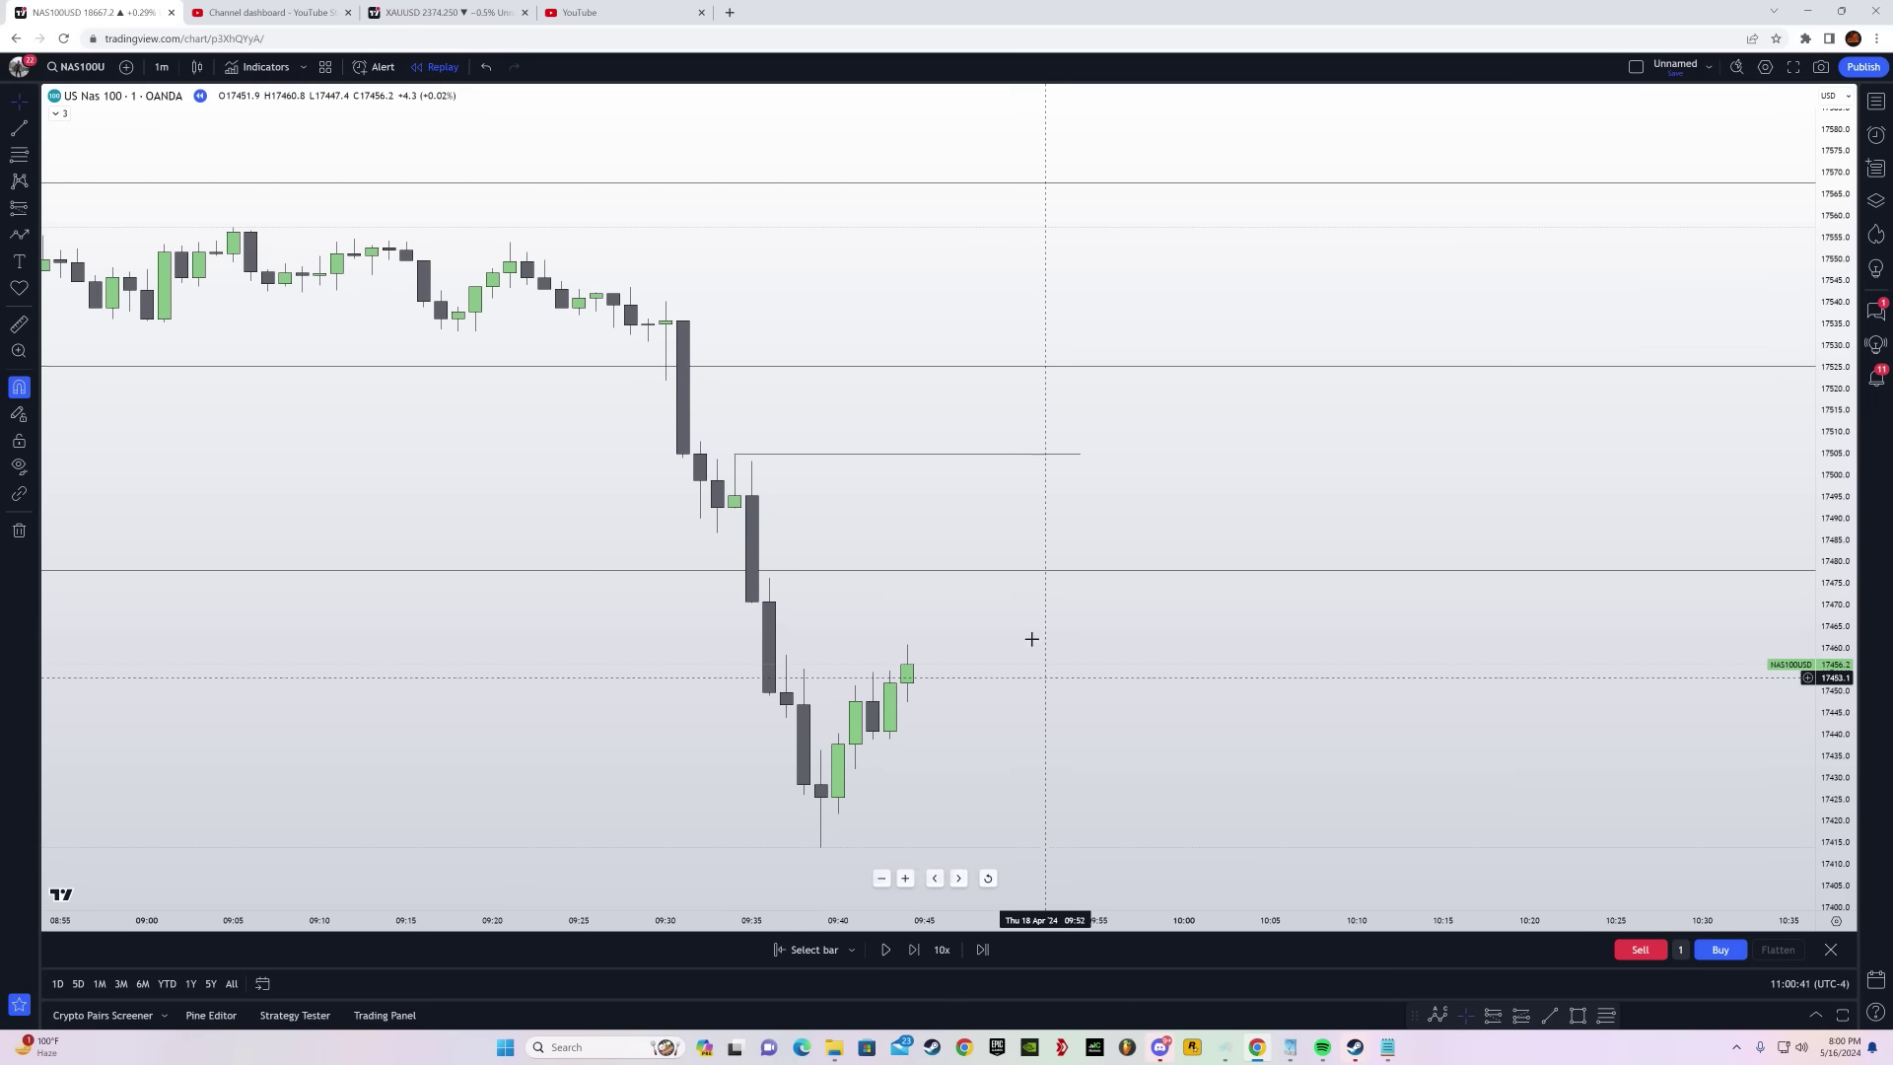
pyautogui.middleClick(1010, 572)
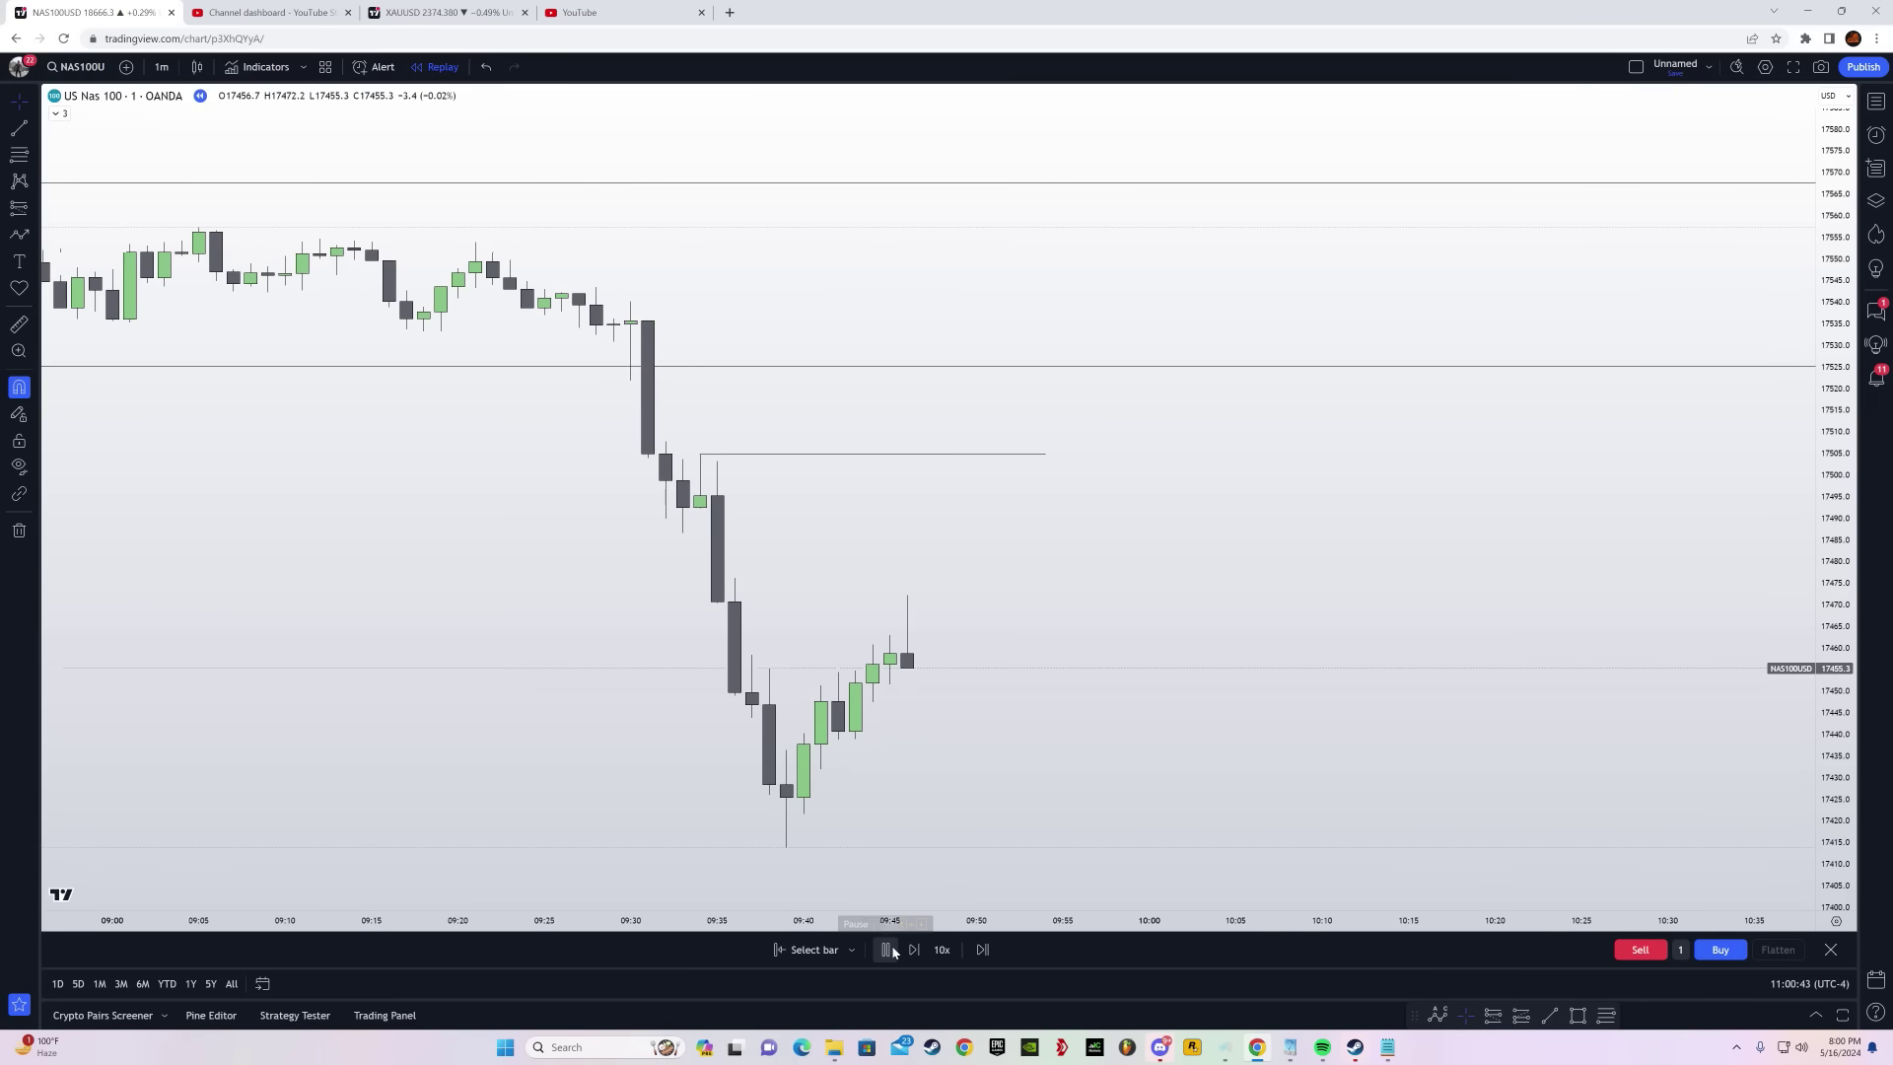
# Play the 18 April 1-minute replay to the 9:58 candle and inspect the retracement to the 17505 line
pyautogui.click(891, 952)
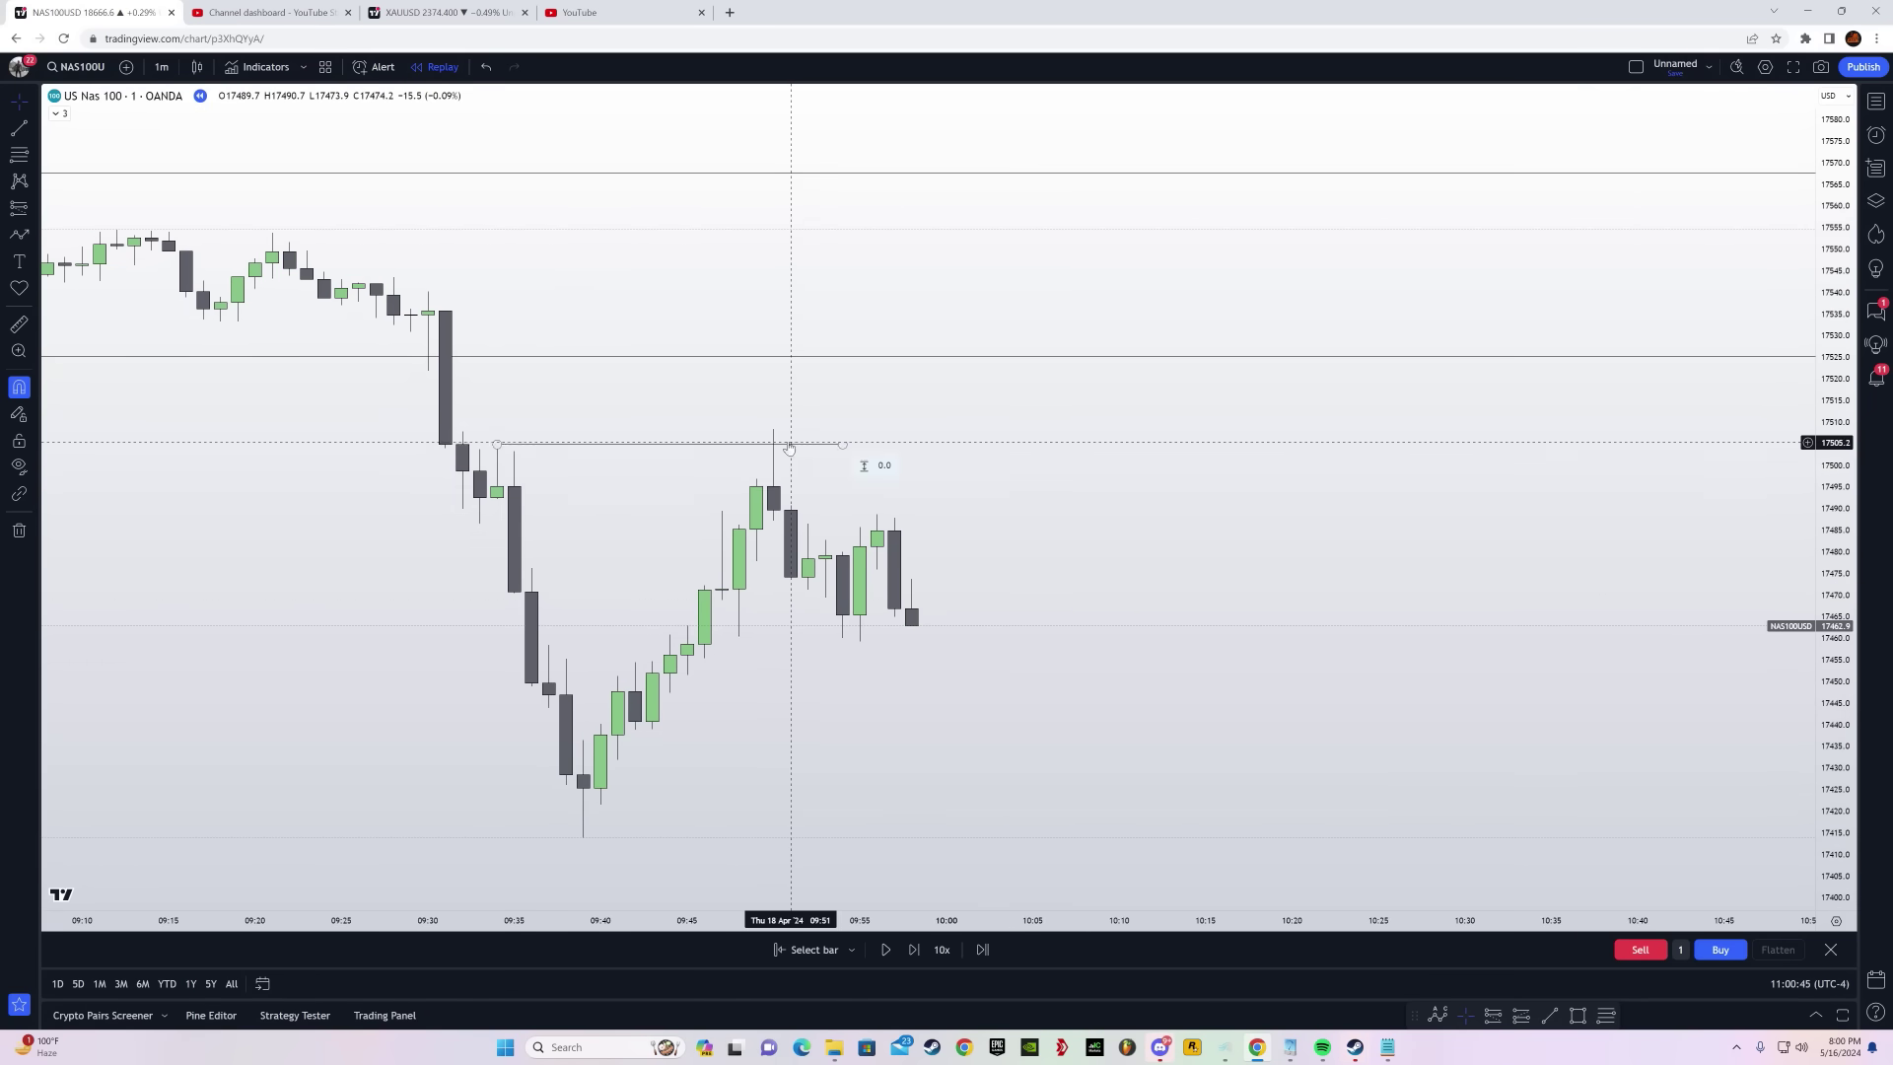
pyautogui.moveTo(758, 573); pyautogui.dragTo(965, 534)
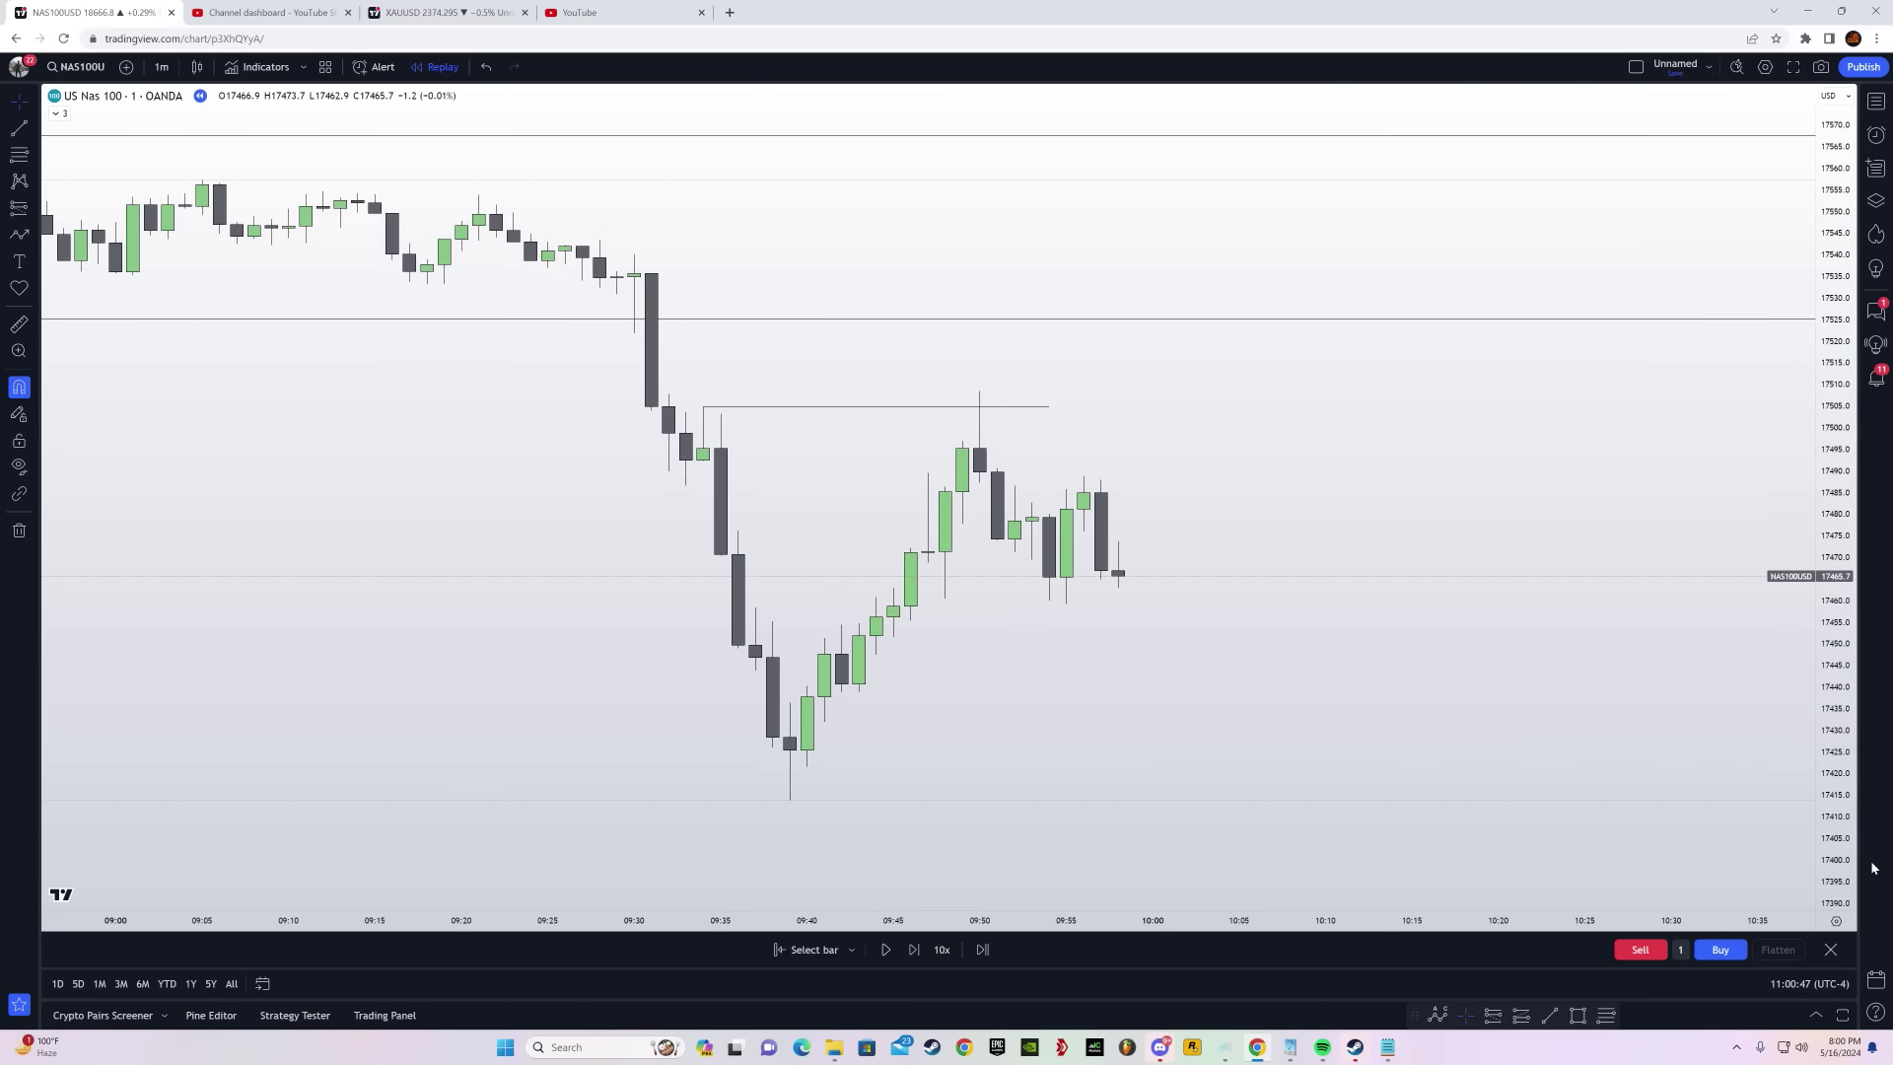
pyautogui.moveTo(1836, 892); pyautogui.dragTo(1836, 836)
pyautogui.moveTo(1026, 706); pyautogui.dragTo(816, 718)
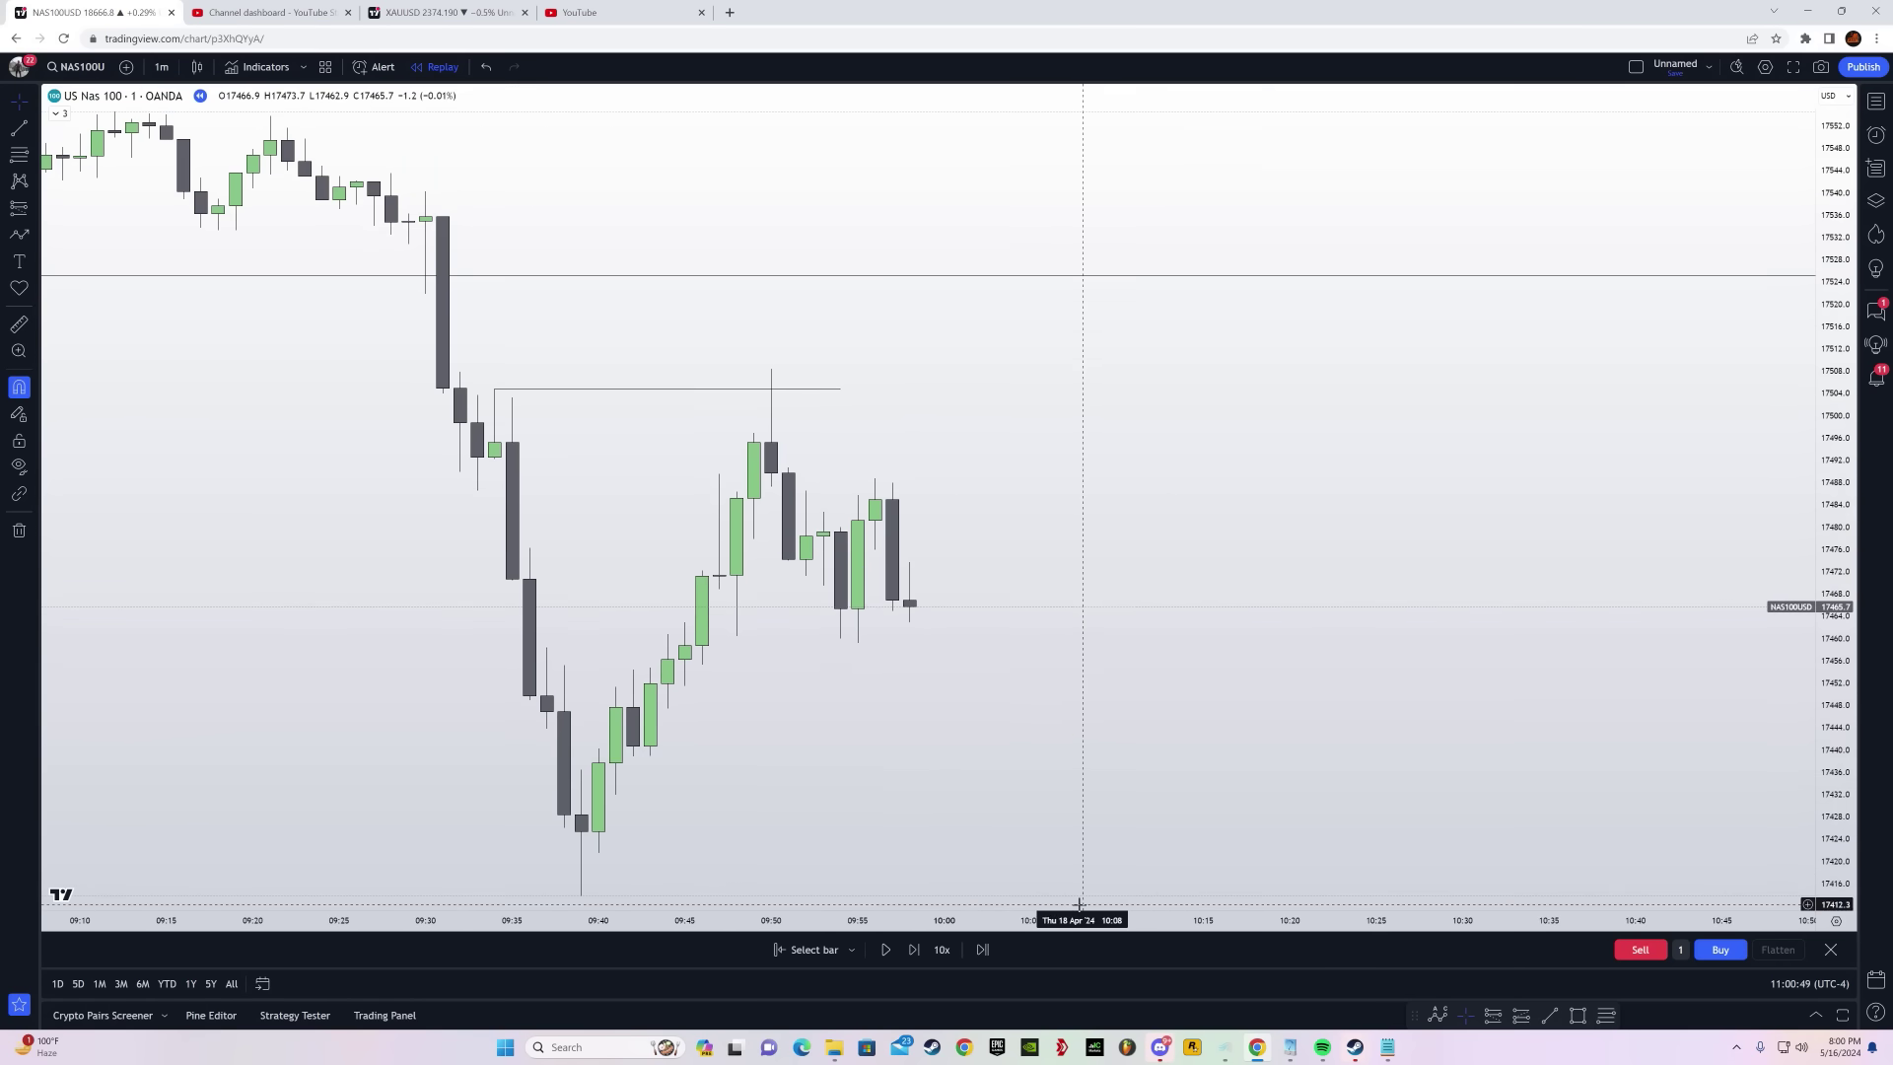
pyautogui.moveTo(1082, 913); pyautogui.dragTo(1260, 913)
pyautogui.moveTo(986, 487); pyautogui.dragTo(879, 496)
# Switch to 2-minute candles and draw horizontal trend lines to about 10:18 at 17455.5 from 9:46 and 17454.7 from 9:42
pyautogui.click(162, 66)
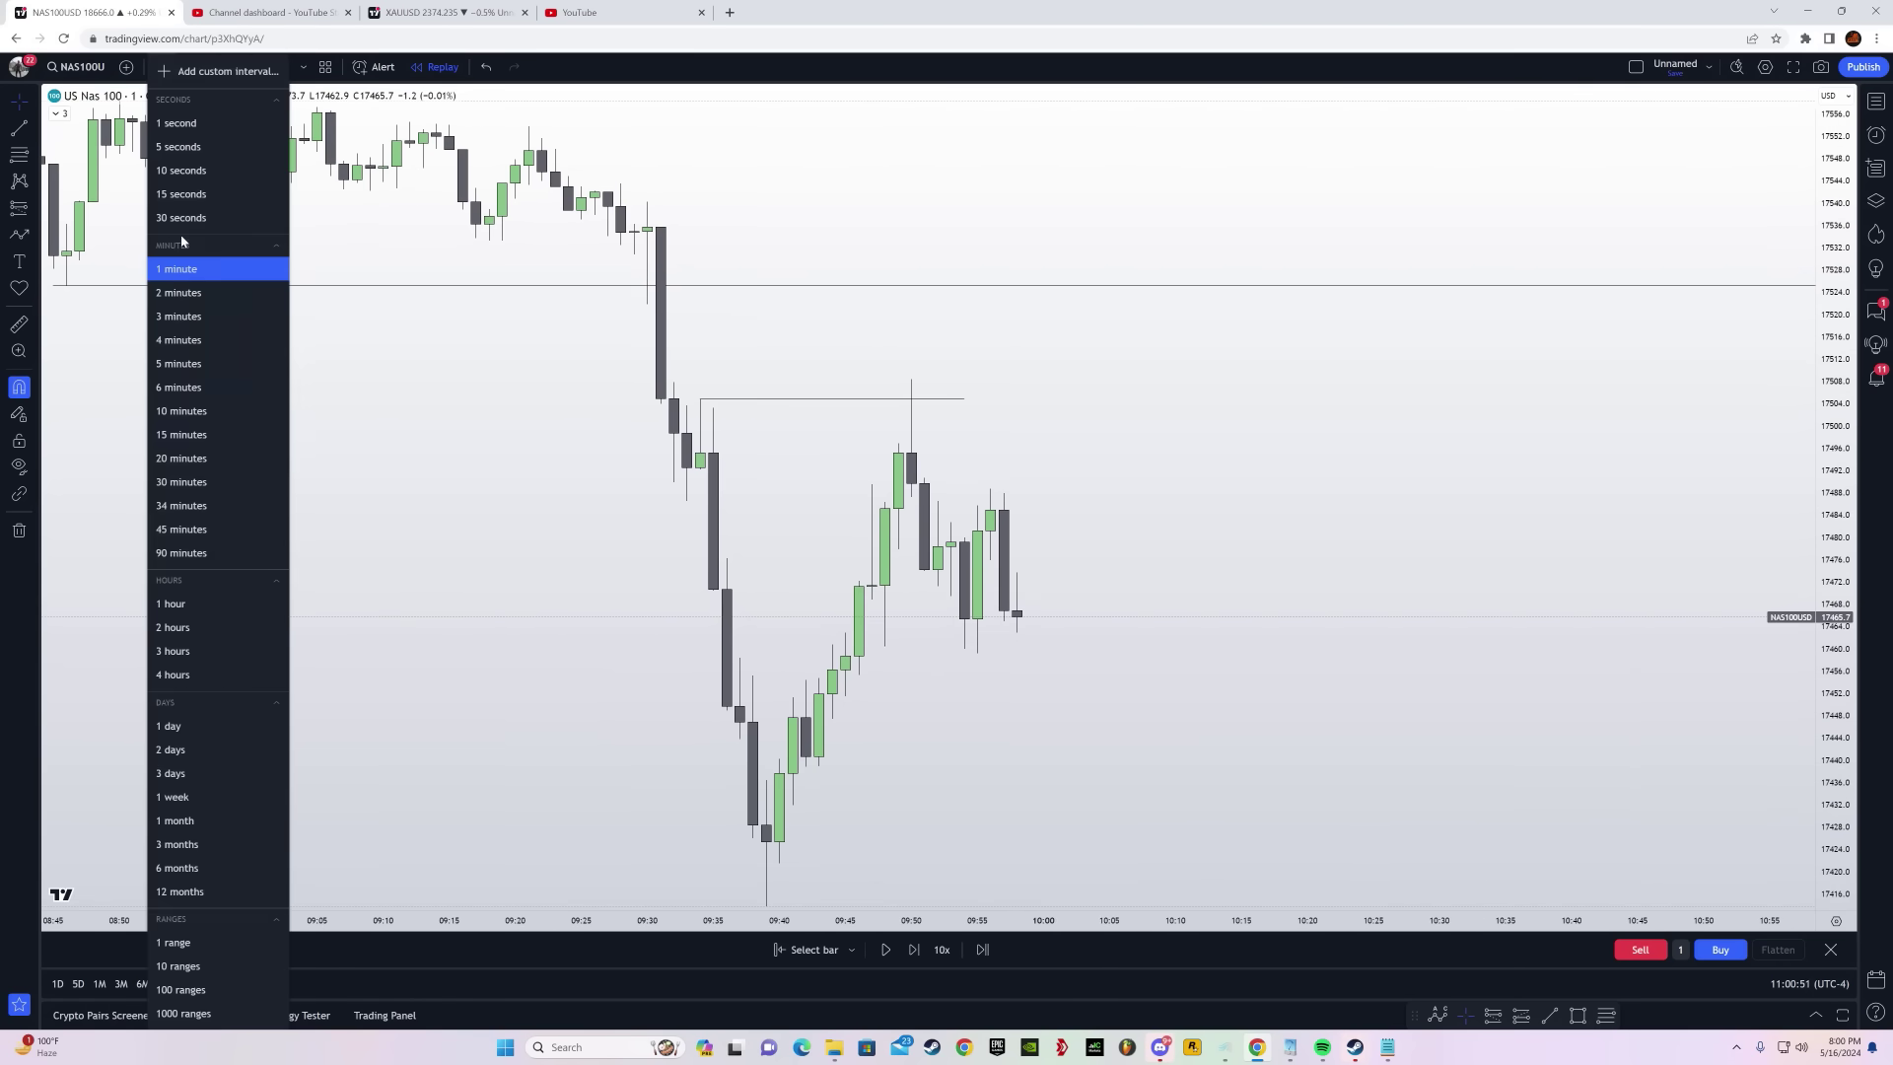
pyautogui.click(197, 293)
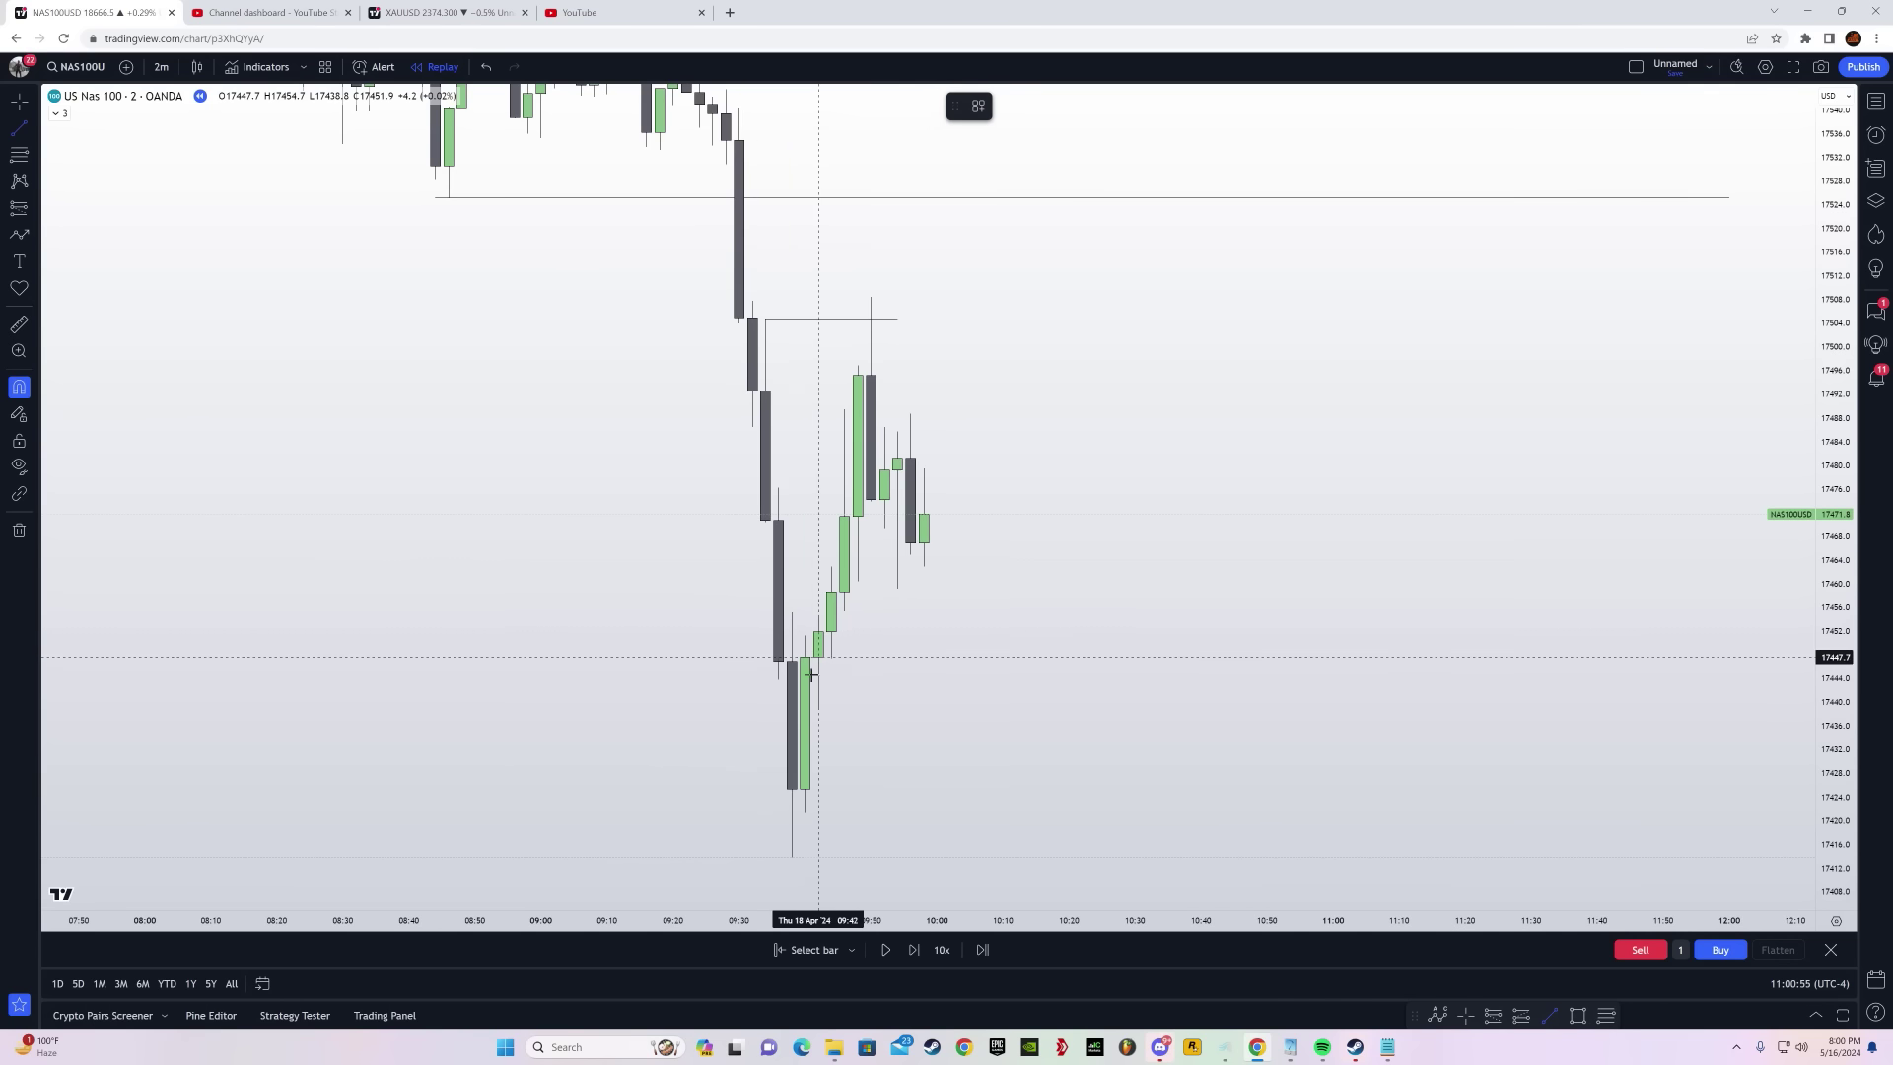
pyautogui.moveTo(844, 612); pyautogui.dragTo(1055, 611)
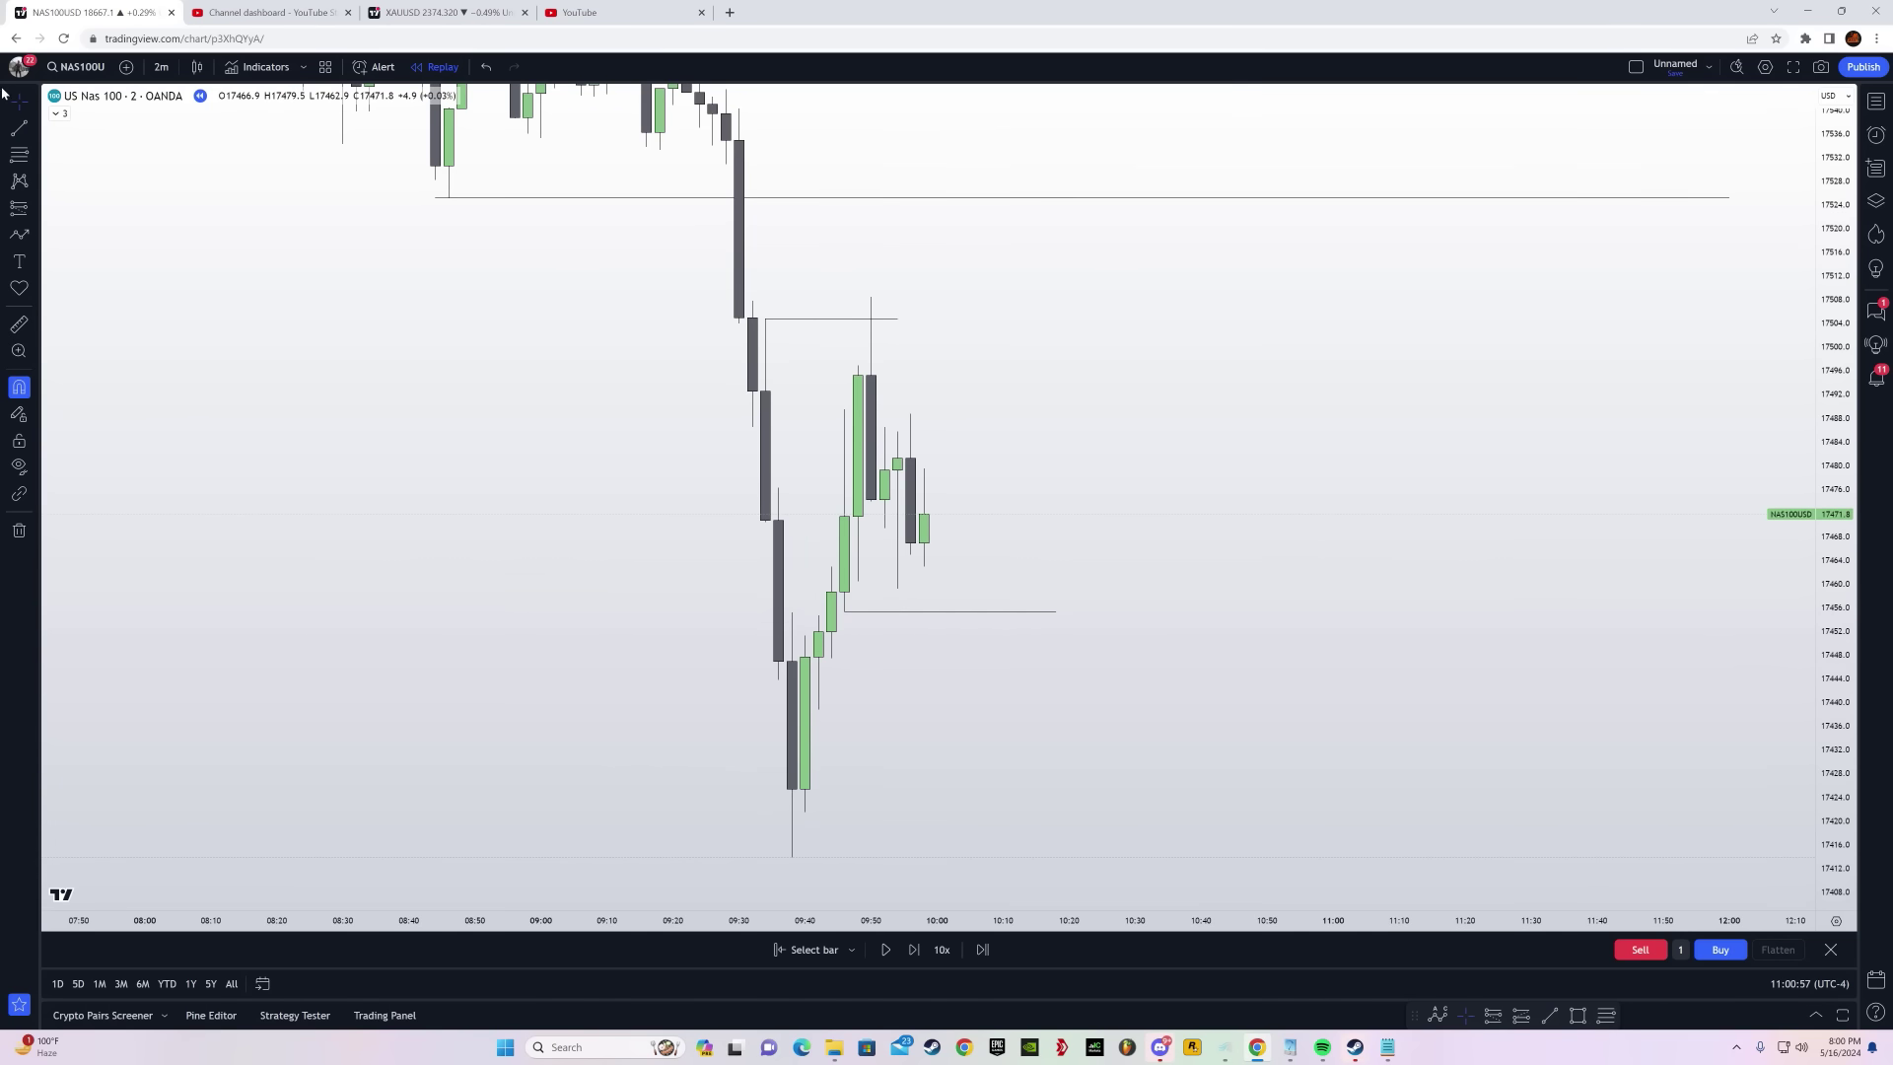
pyautogui.click(14, 132)
pyautogui.click(818, 615)
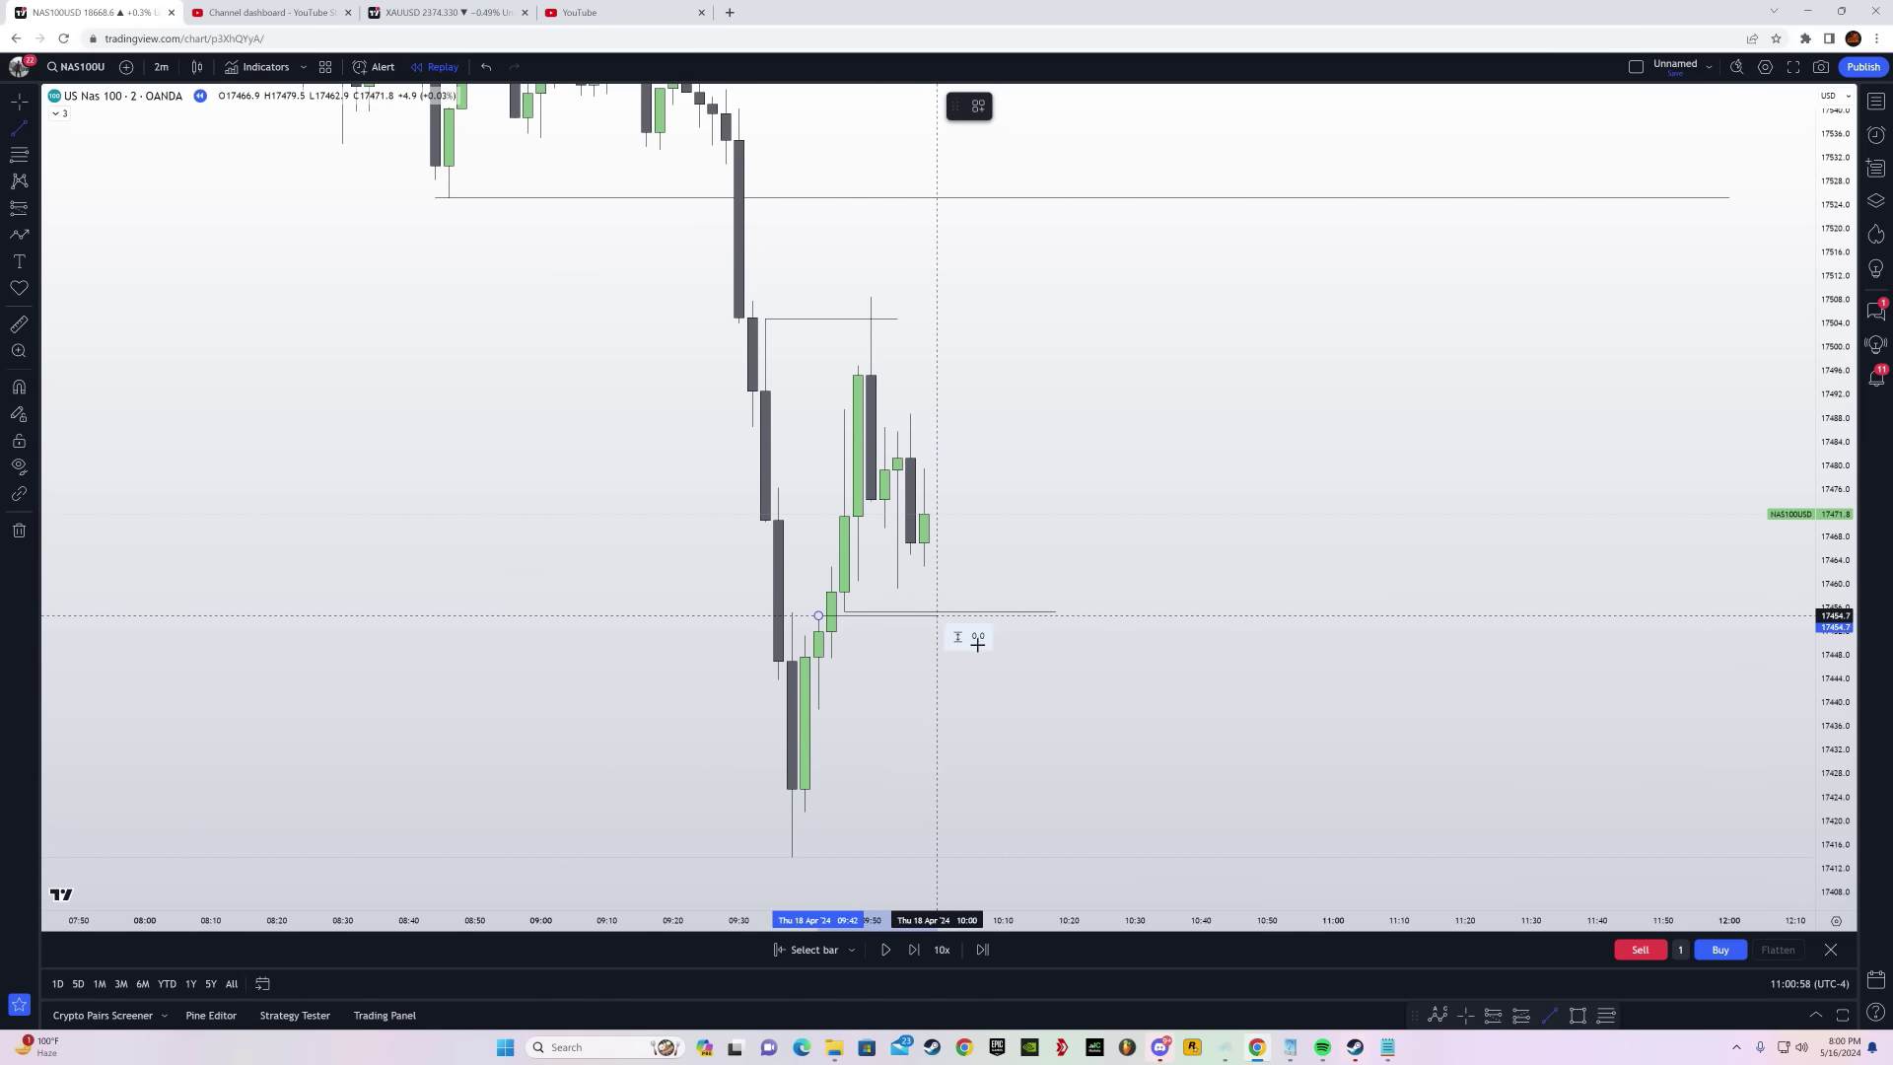
pyautogui.keyDown('shift'); pyautogui.click(1054, 658); pyautogui.keyUp('shift')
pyautogui.moveTo(939, 687); pyautogui.dragTo(947, 689)
# Place a long position at about 17455.5 from 10:08 and set its stop at about 17413
pyautogui.click(33, 210)
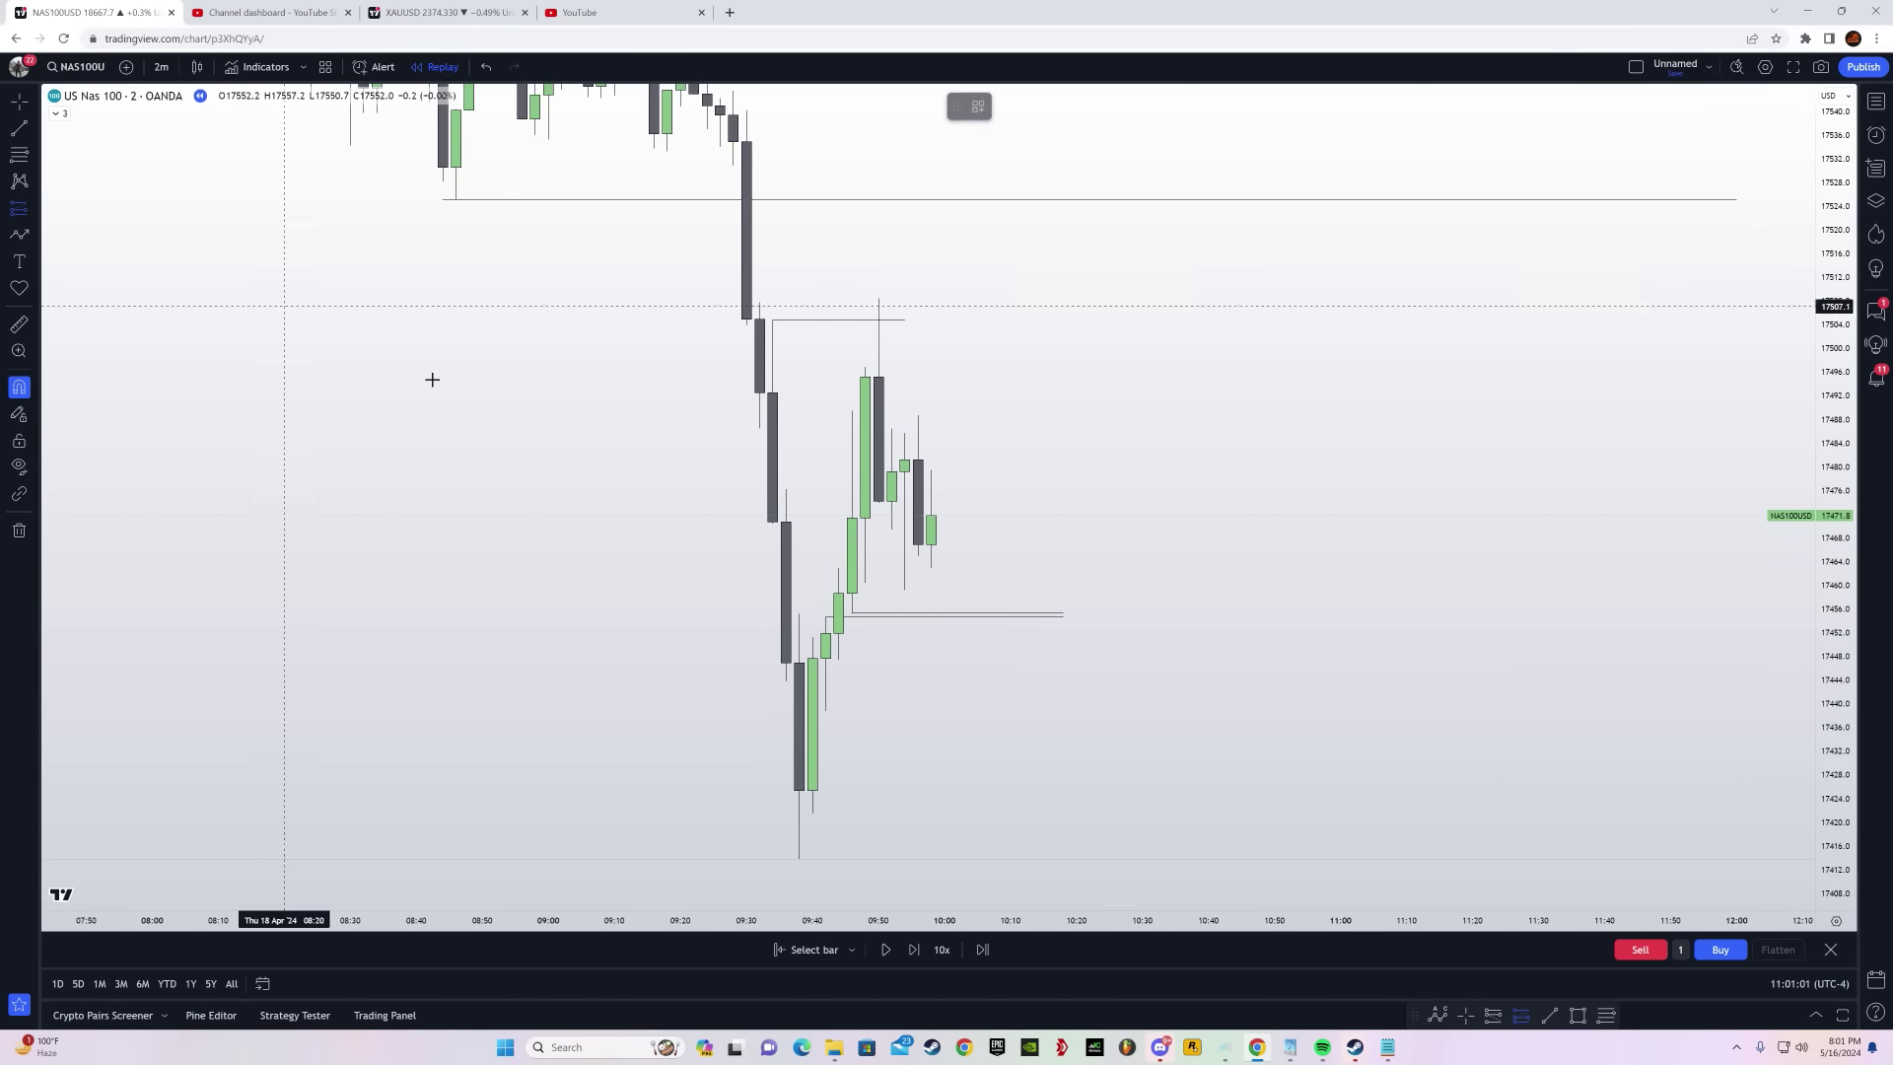
pyautogui.click(1002, 612)
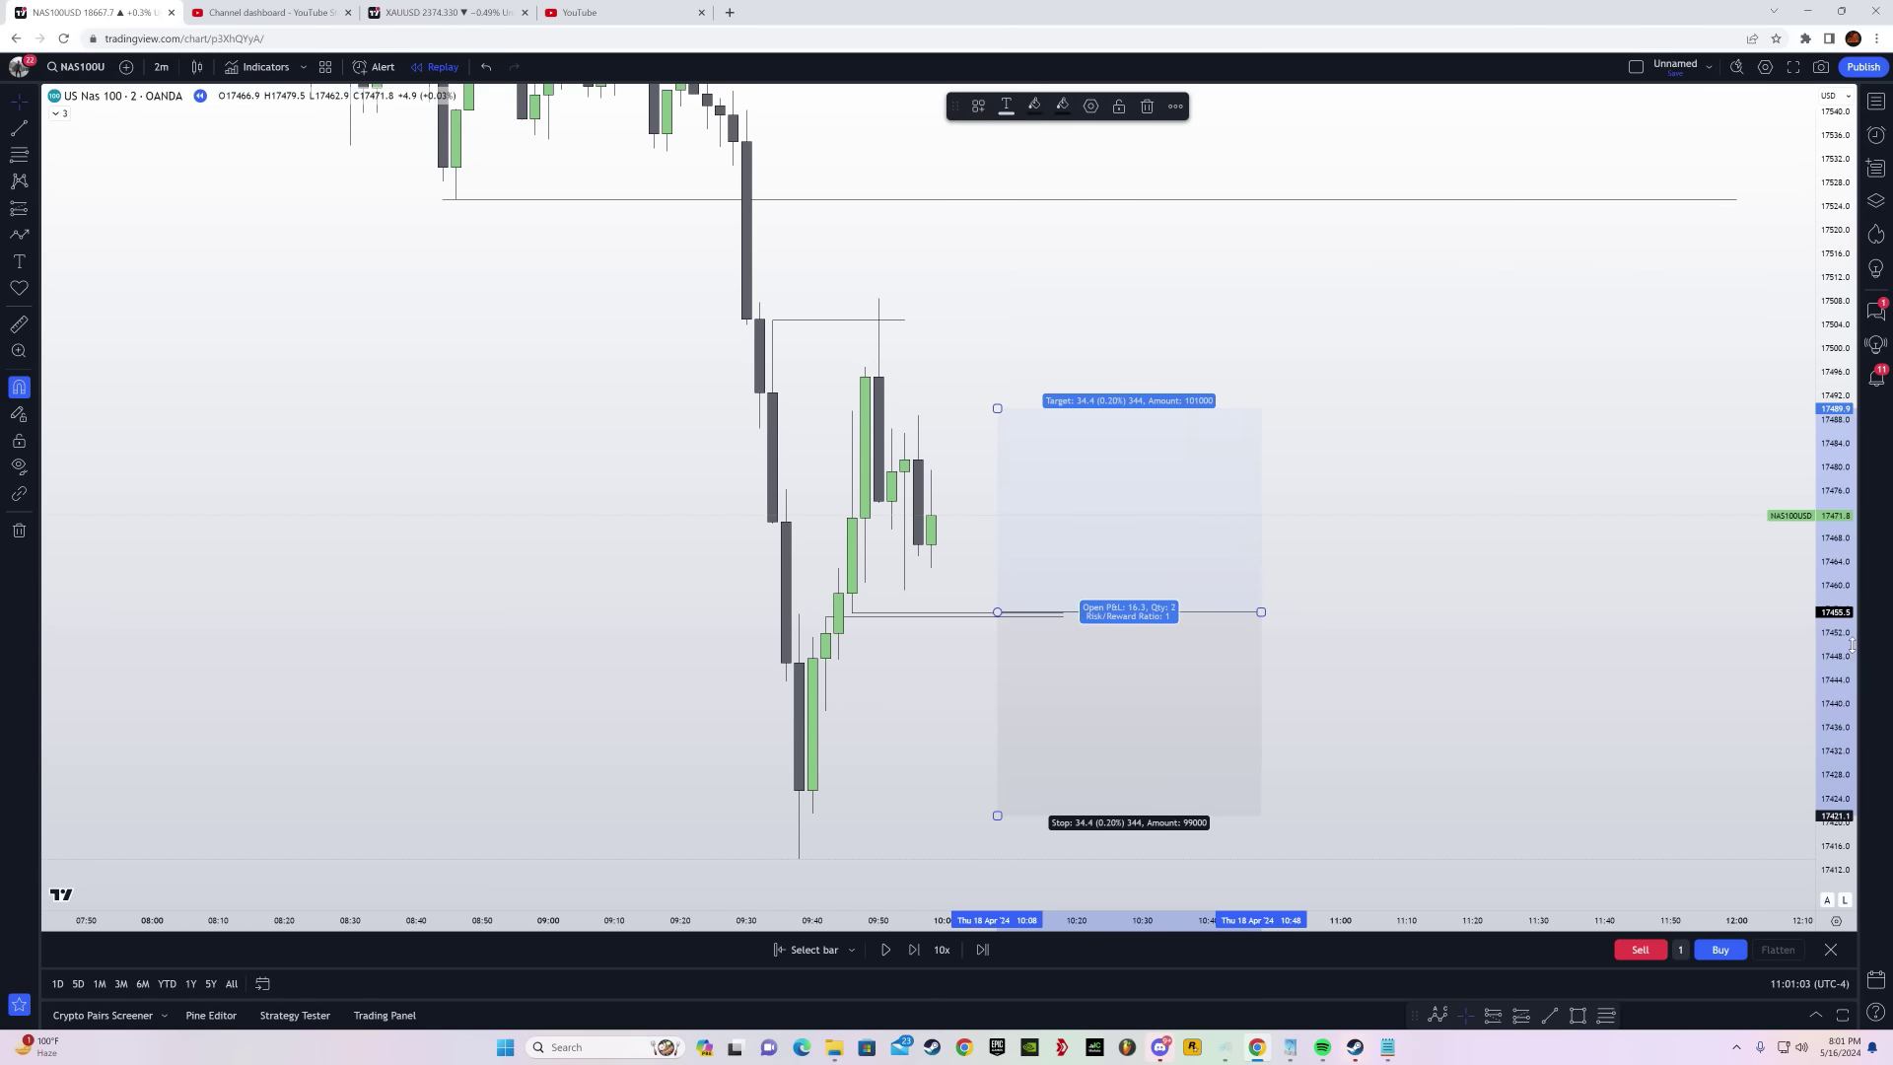
pyautogui.moveTo(997, 816); pyautogui.dragTo(990, 747)
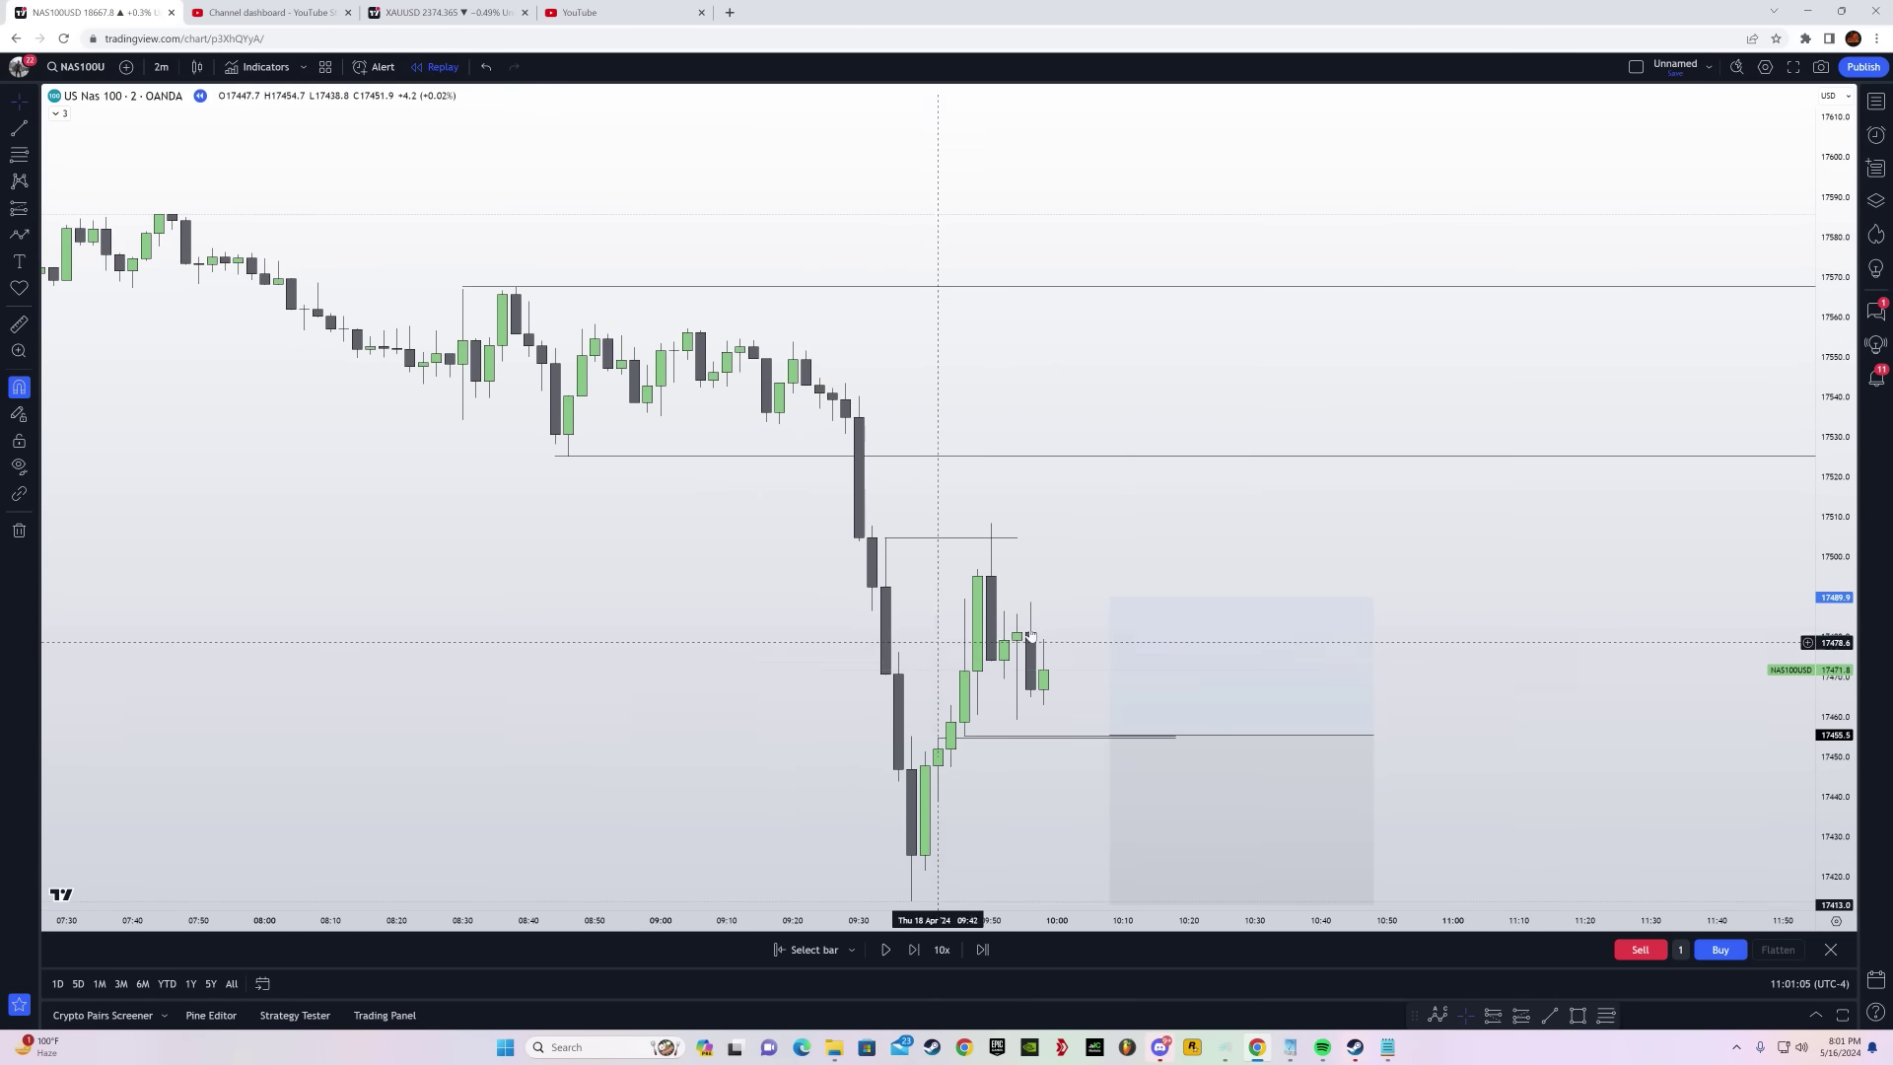